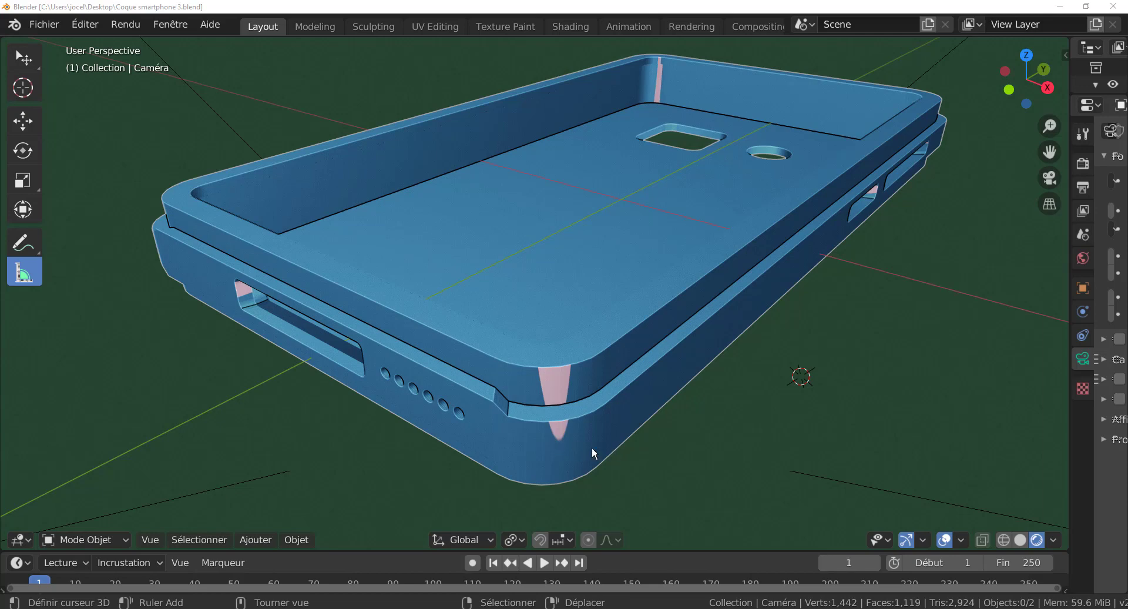
Examine the finished smartphone case from several angles and inspect its mesh in Edit Mode
{"action": "middle_click_drag", "start_coordinate": [597, 453], "coordinate": [744, 430]}
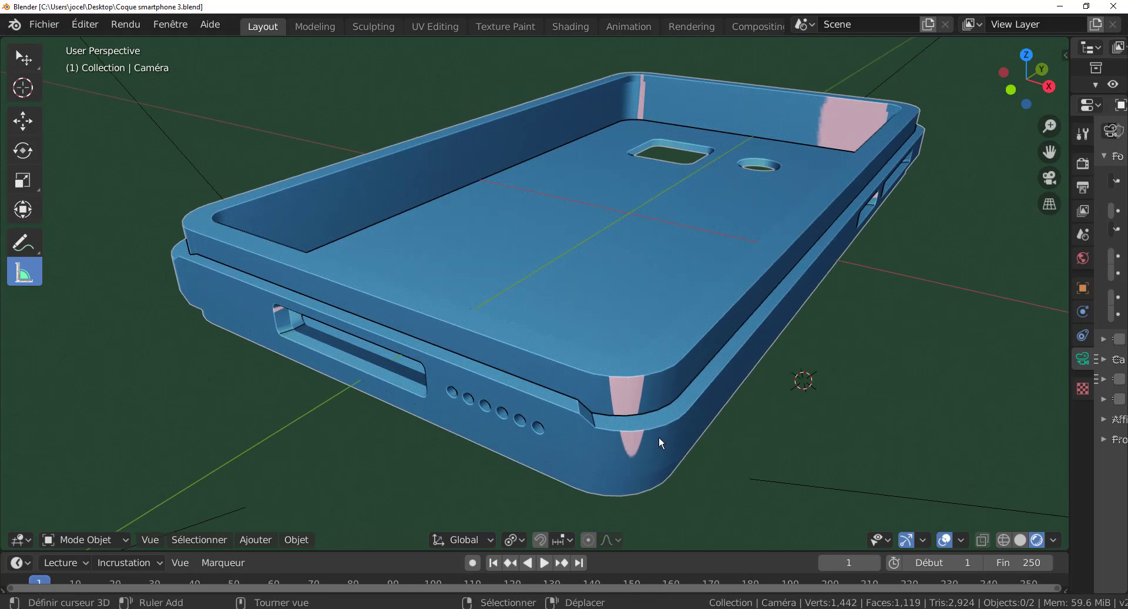
{"action": "left_click", "coordinate": [624, 450]}
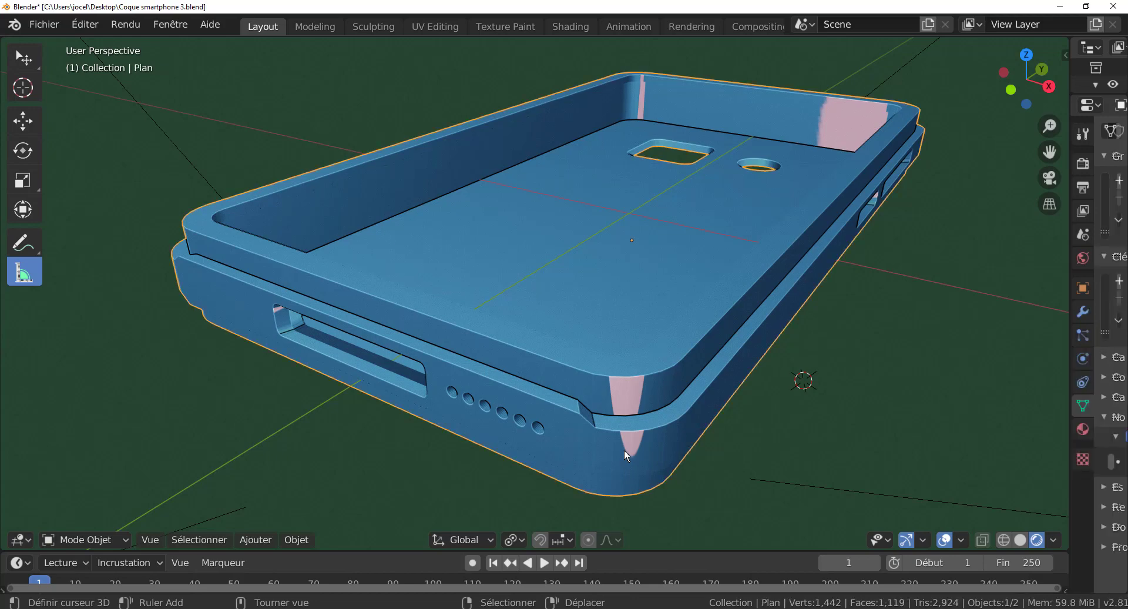
{"action": "key", "text": "Tab"}
{"action": "scroll", "coordinate": [953, 380], "scroll_direction": "down", "scroll_amount": 3}
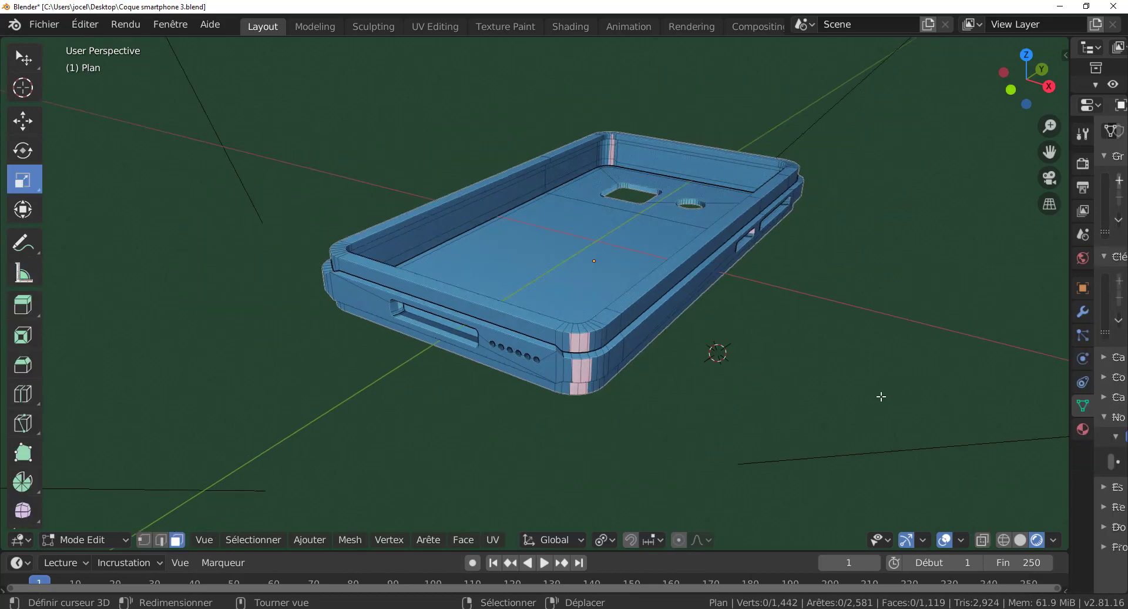
{"action": "scroll", "coordinate": [953, 381], "scroll_direction": "up", "scroll_amount": 2}
{"action": "middle_click_drag", "start_coordinate": [668, 453], "coordinate": [445, 360]}
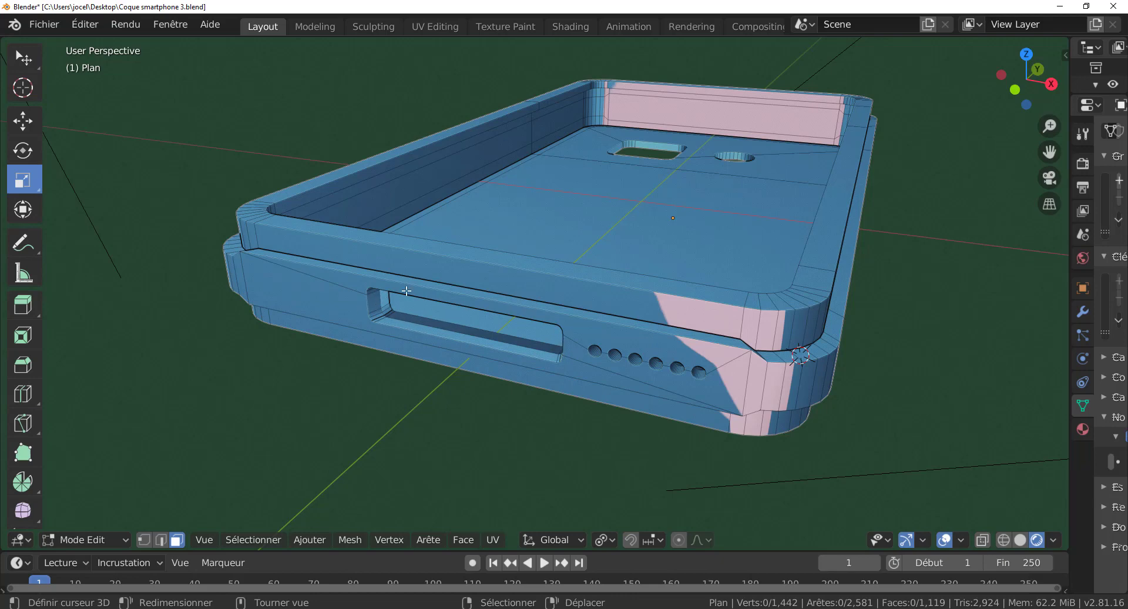
{"action": "scroll", "coordinate": [605, 391], "scroll_direction": "down", "scroll_amount": 1}
{"action": "scroll", "coordinate": [574, 385], "scroll_direction": "up", "scroll_amount": 1}
{"action": "middle_click_drag", "start_coordinate": [522, 370], "coordinate": [555, 382]}
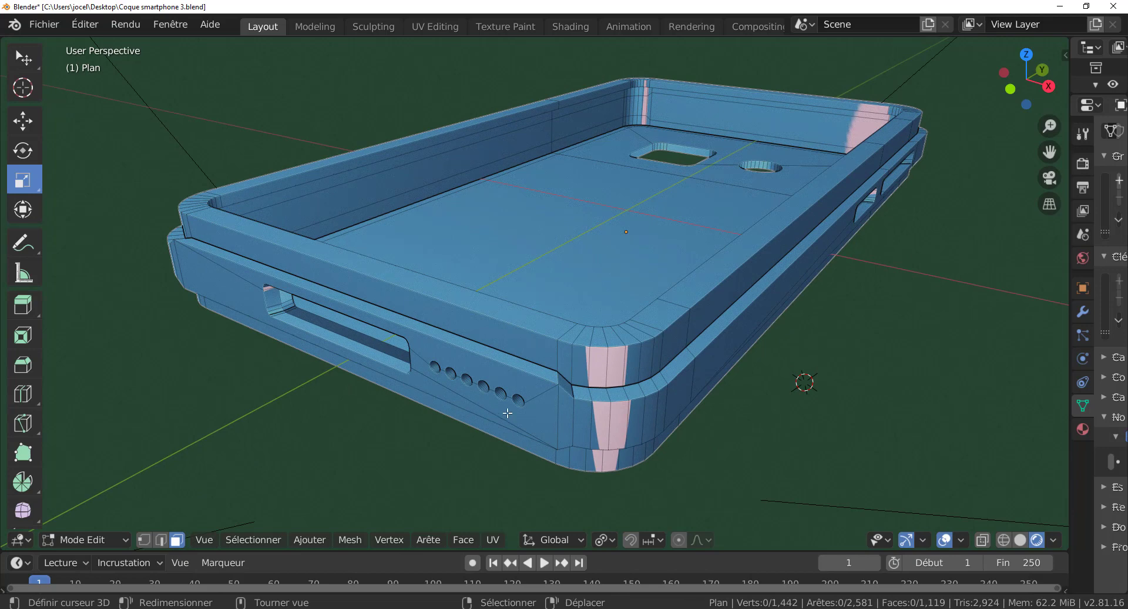
{"action": "middle_click_drag", "start_coordinate": [508, 414], "coordinate": [499, 411]}
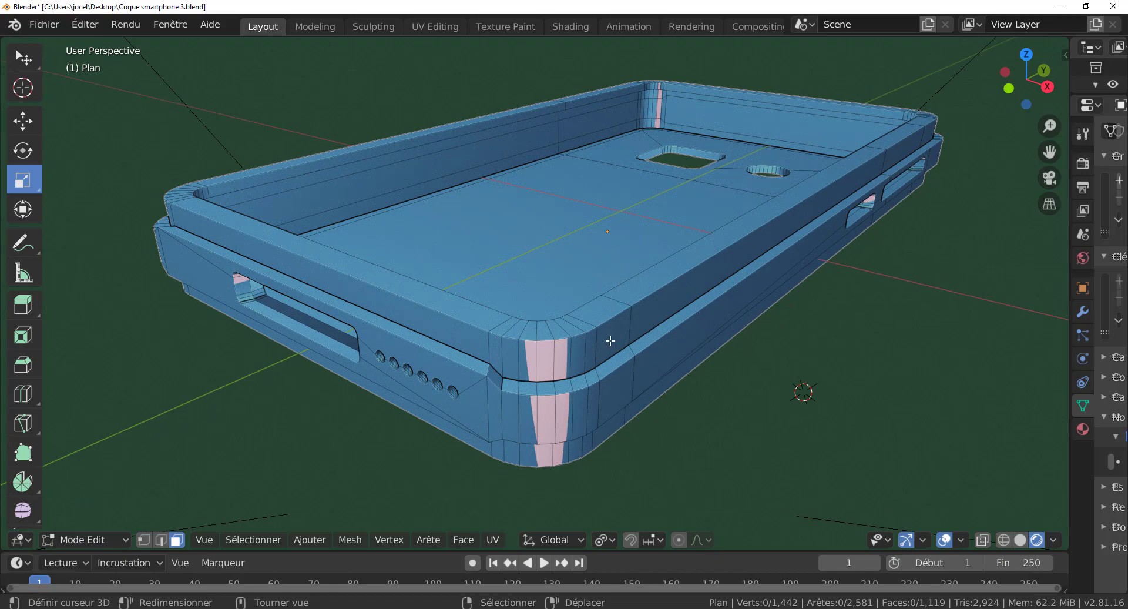
{"action": "middle_click_drag", "start_coordinate": [611, 338], "coordinate": [693, 336]}
{"action": "scroll", "coordinate": [693, 338], "scroll_direction": "up", "scroll_amount": 2}
{"action": "scroll", "coordinate": [693, 339], "scroll_direction": "up", "scroll_amount": 2}
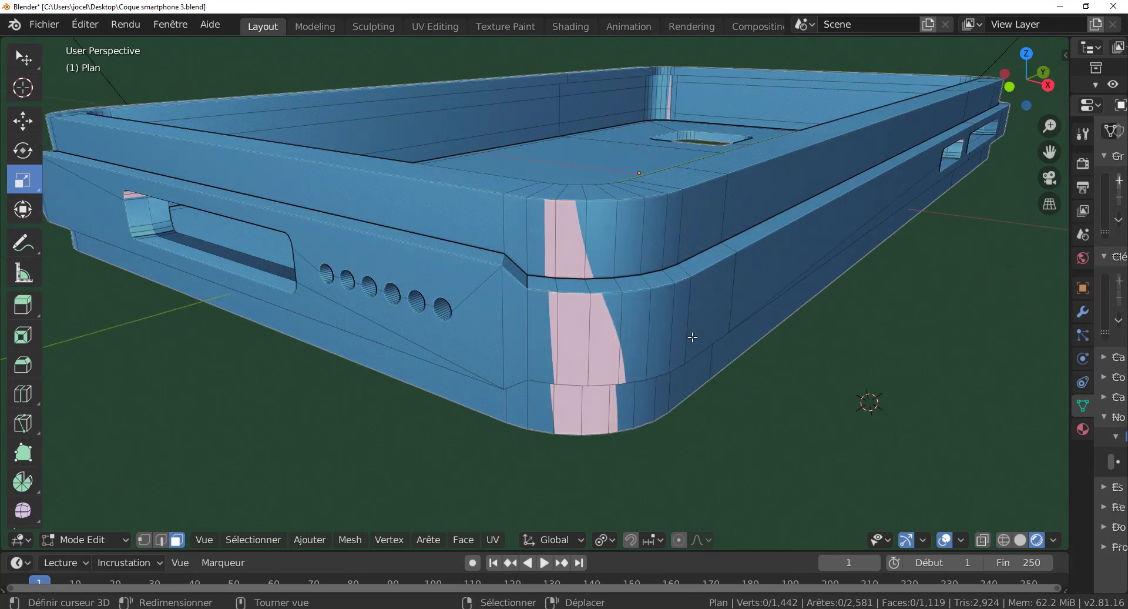
{"action": "scroll", "coordinate": [693, 338], "scroll_direction": "down", "scroll_amount": 2}
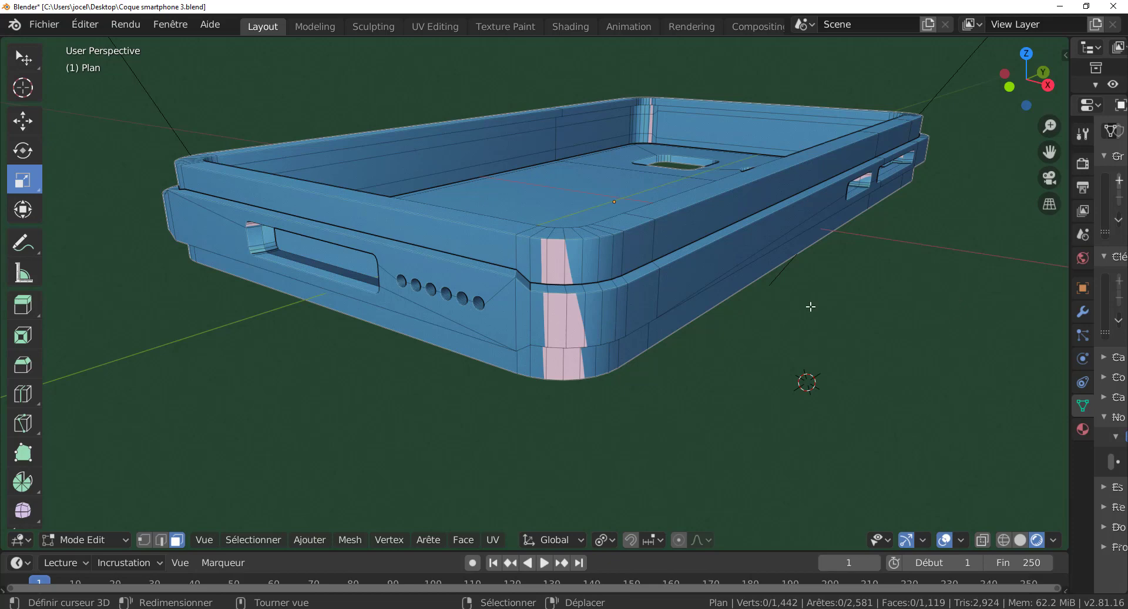
{"action": "middle_click_drag", "start_coordinate": [811, 306], "coordinate": [813, 319]}
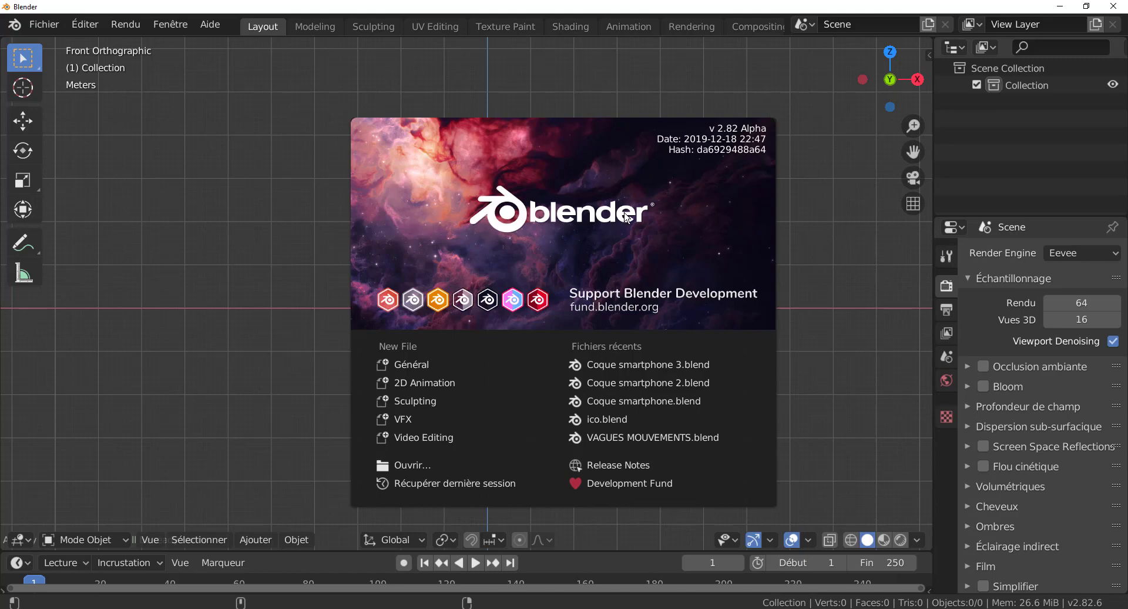
Dismiss the splash screen of the empty scene and widen the Outliner and Properties editors
{"action": "left_click", "coordinate": [845, 266]}
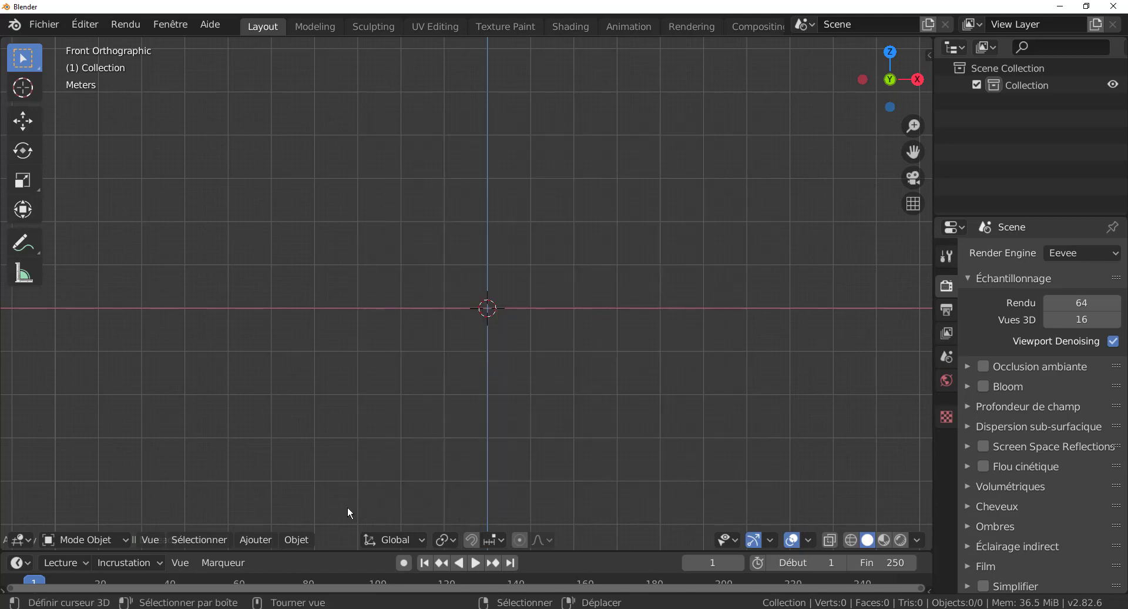
{"action": "left_click", "coordinate": [264, 538]}
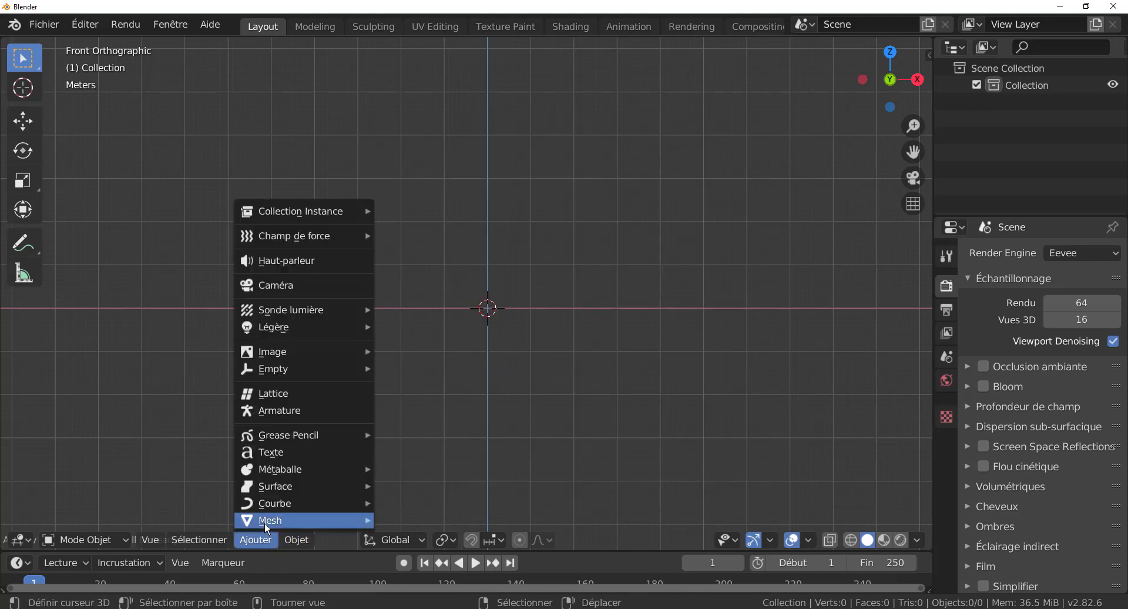
{"action": "mouse_move", "coordinate": [263, 522]}
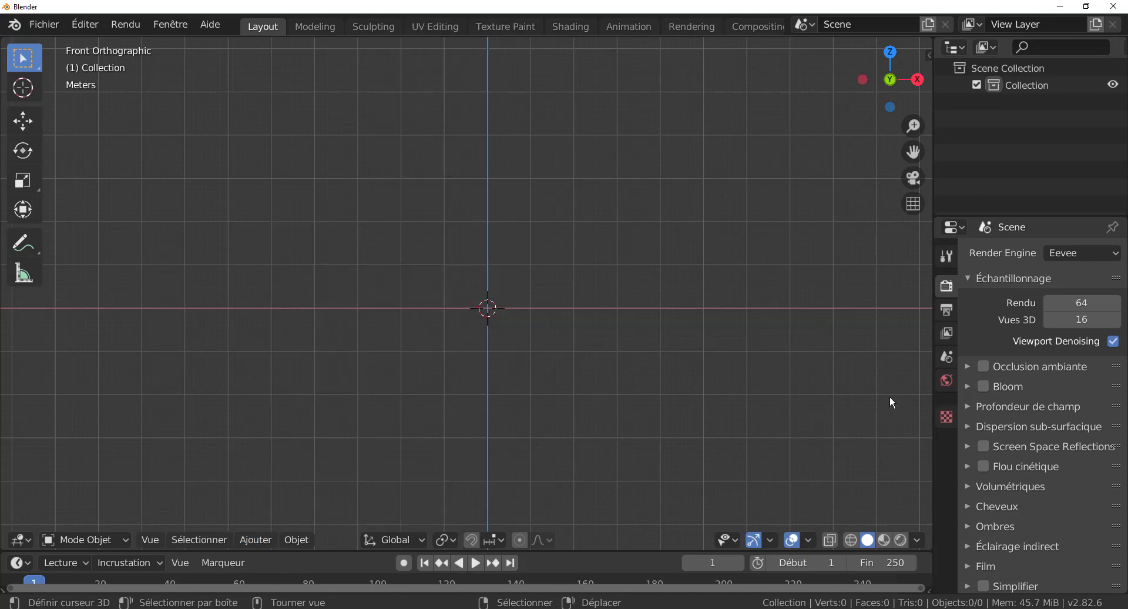
{"action": "left_click_drag", "start_coordinate": [933, 369], "coordinate": [845, 368]}
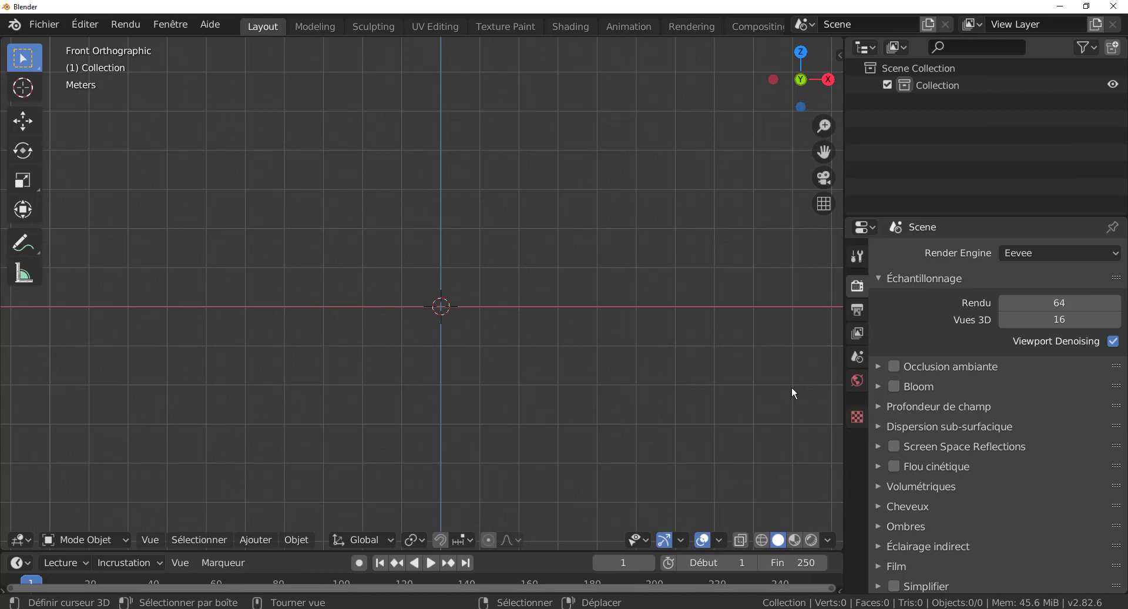
{"action": "left_click", "coordinate": [857, 360]}
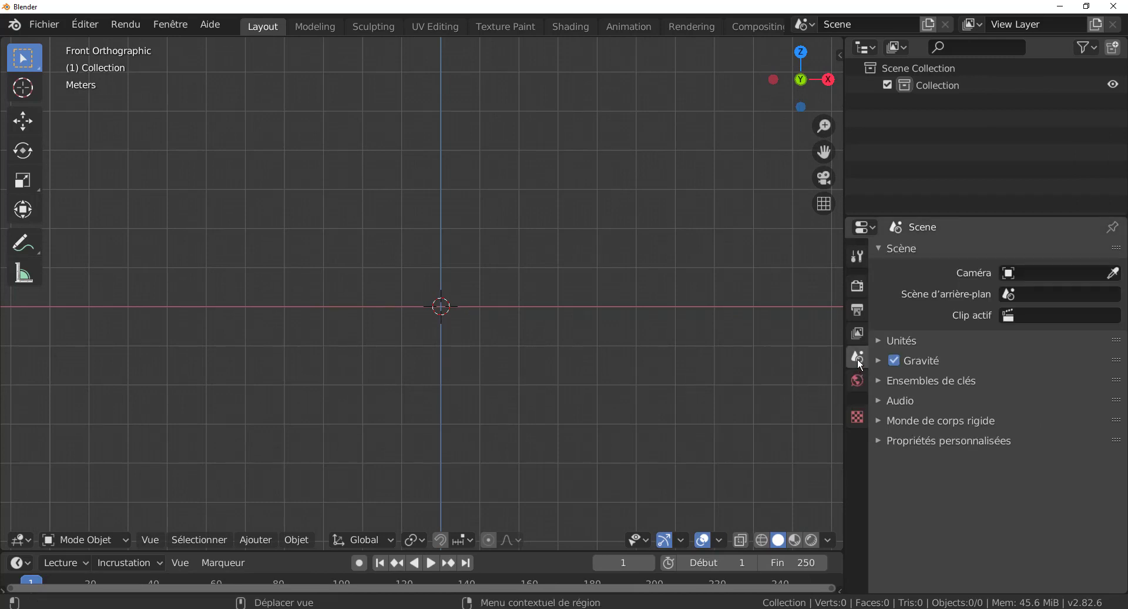
{"action": "left_click", "coordinate": [857, 309]}
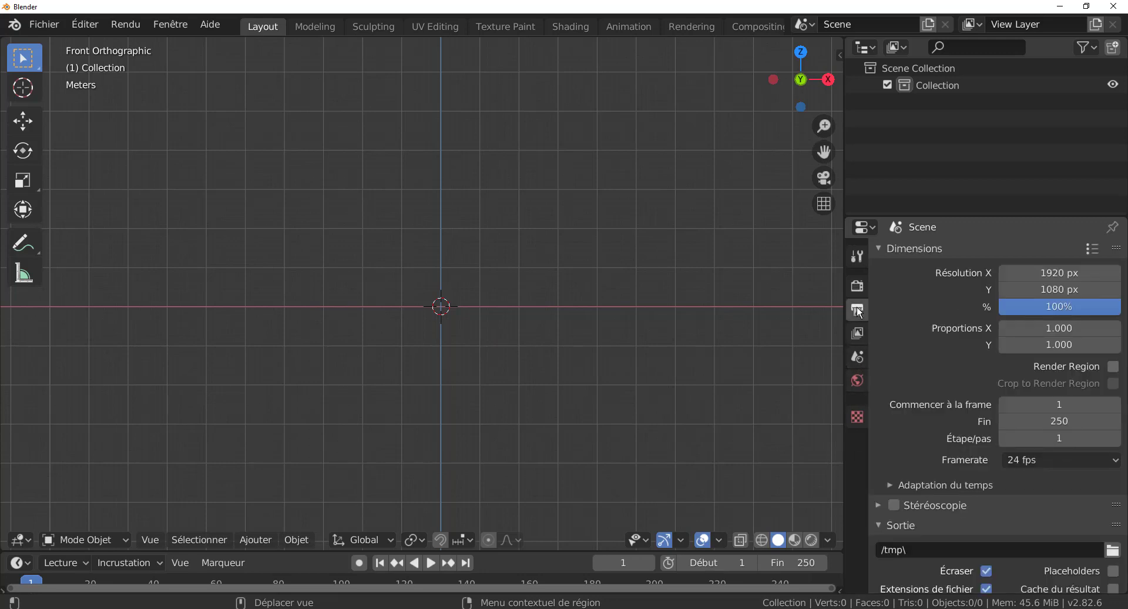
{"action": "left_click", "coordinate": [856, 334]}
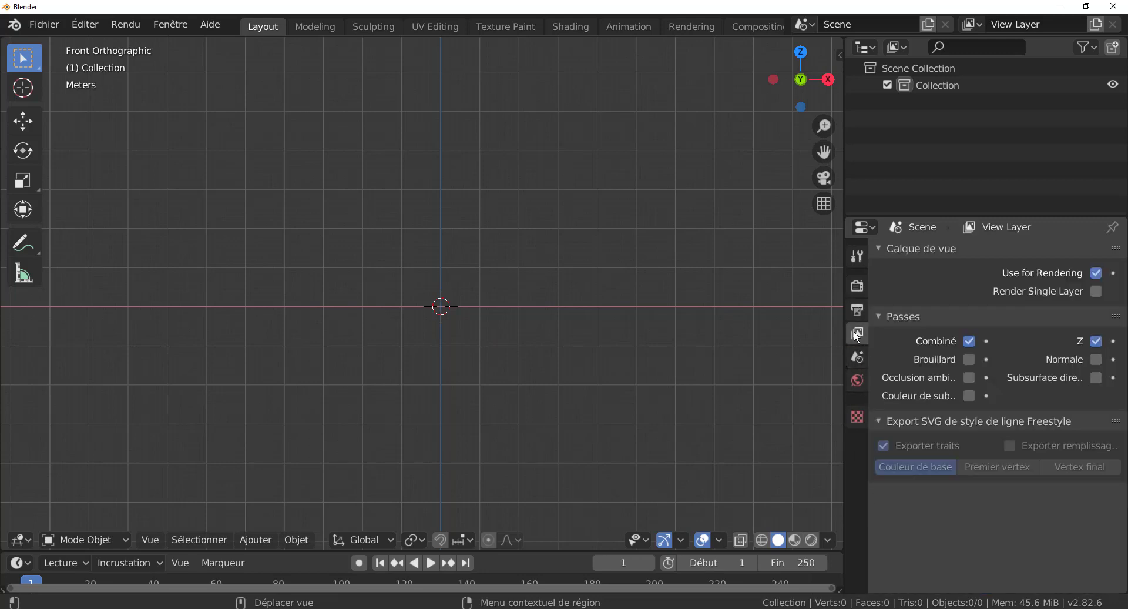
{"action": "left_click", "coordinate": [855, 289]}
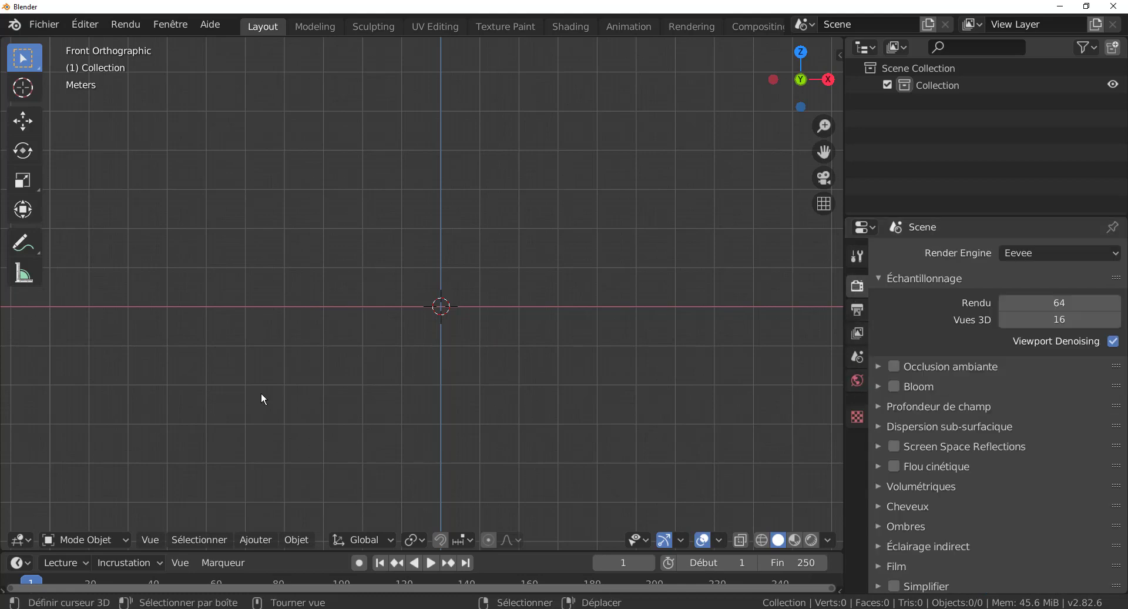
Add a plane mesh at the origin of the empty scene
{"action": "left_click", "coordinate": [292, 541]}
{"action": "mouse_move", "coordinate": [246, 538]}
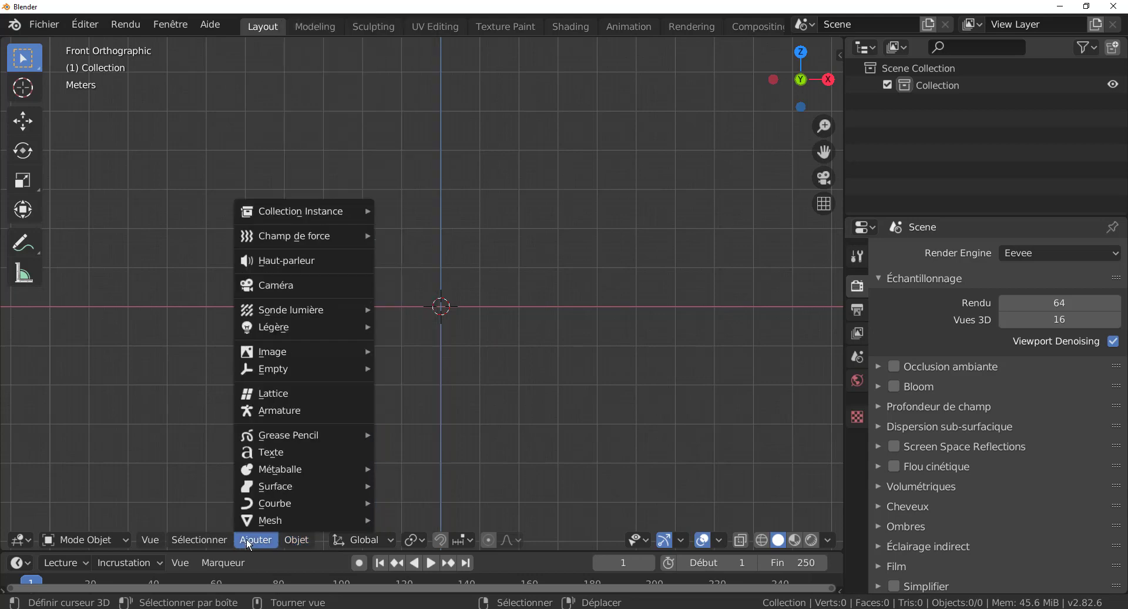
{"action": "mouse_move", "coordinate": [270, 520]}
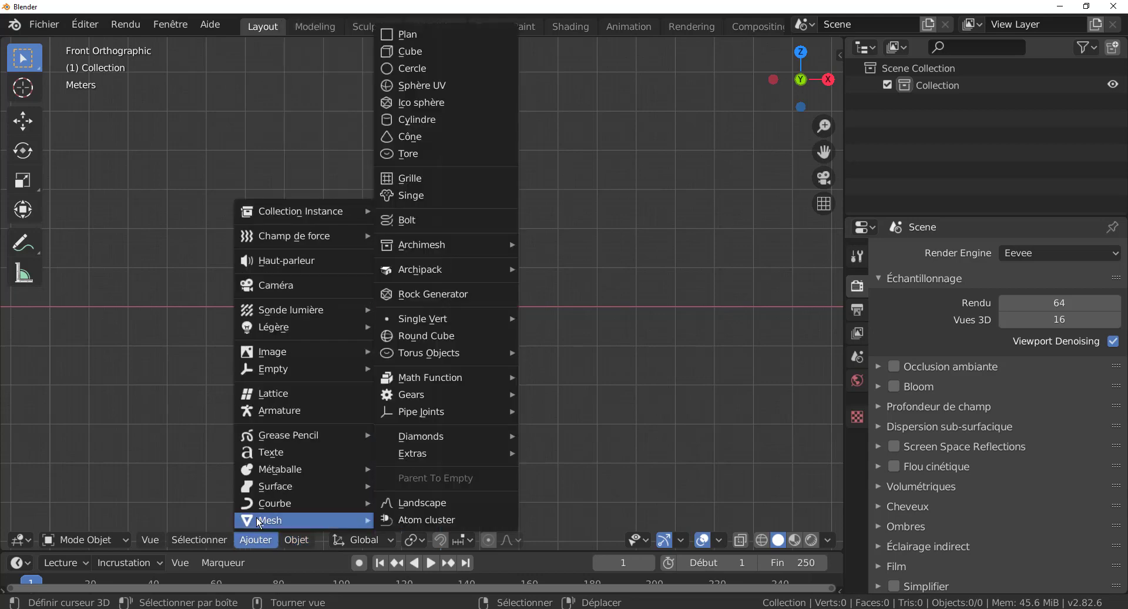
{"action": "left_click", "coordinate": [414, 33]}
{"action": "scroll", "coordinate": [875, 499], "scroll_direction": "down", "scroll_amount": 3}
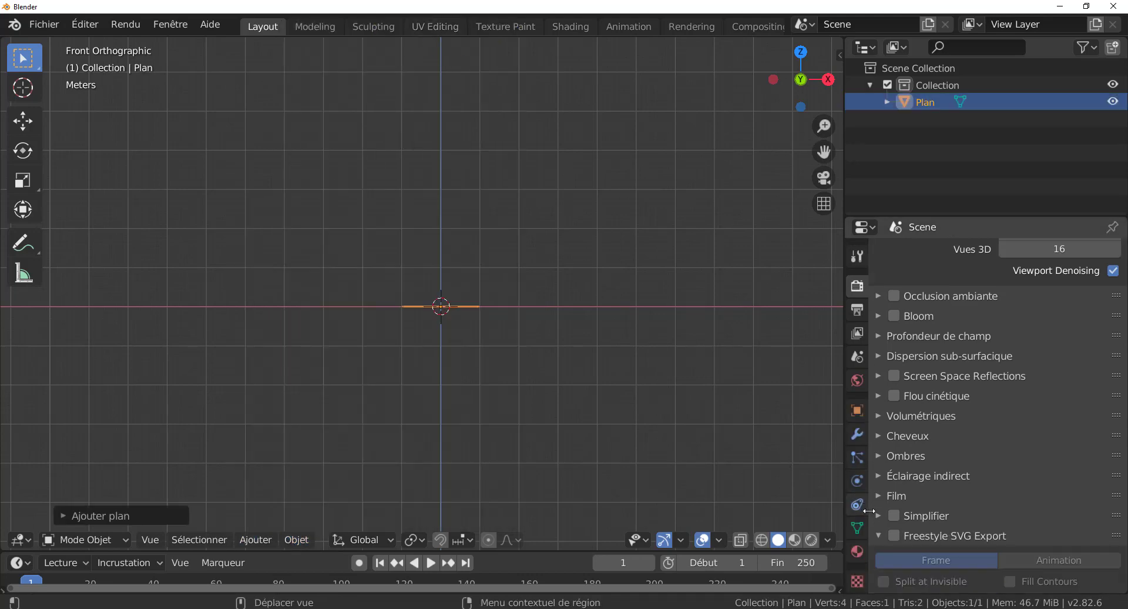
Set the scene's unit scale to 0.001 and its length unit to millimetres
{"action": "left_click", "coordinate": [858, 528]}
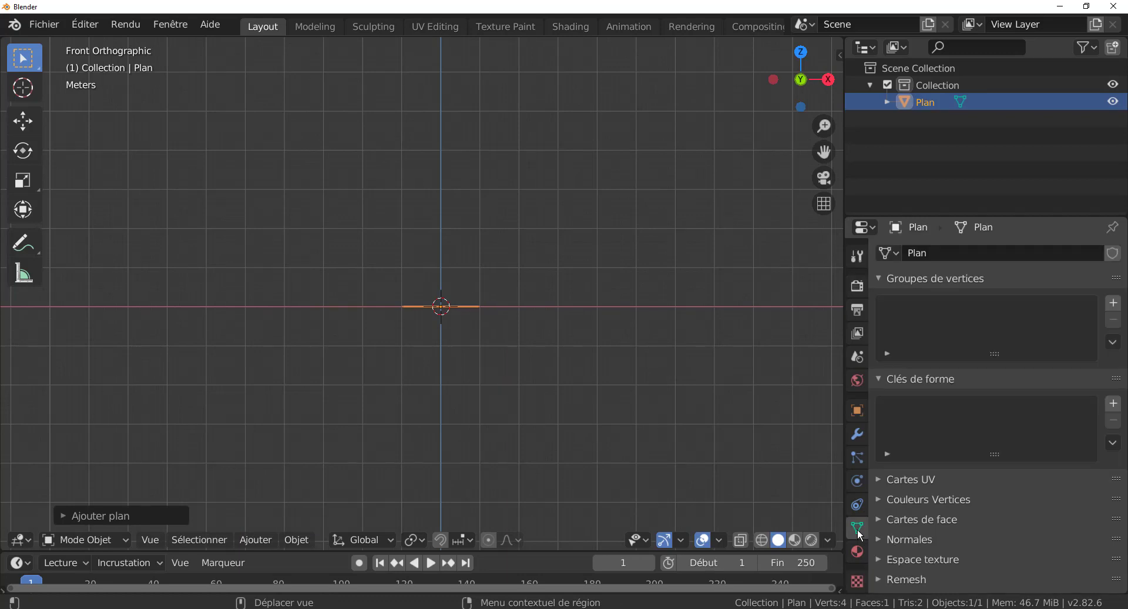
{"action": "left_click", "coordinate": [857, 359]}
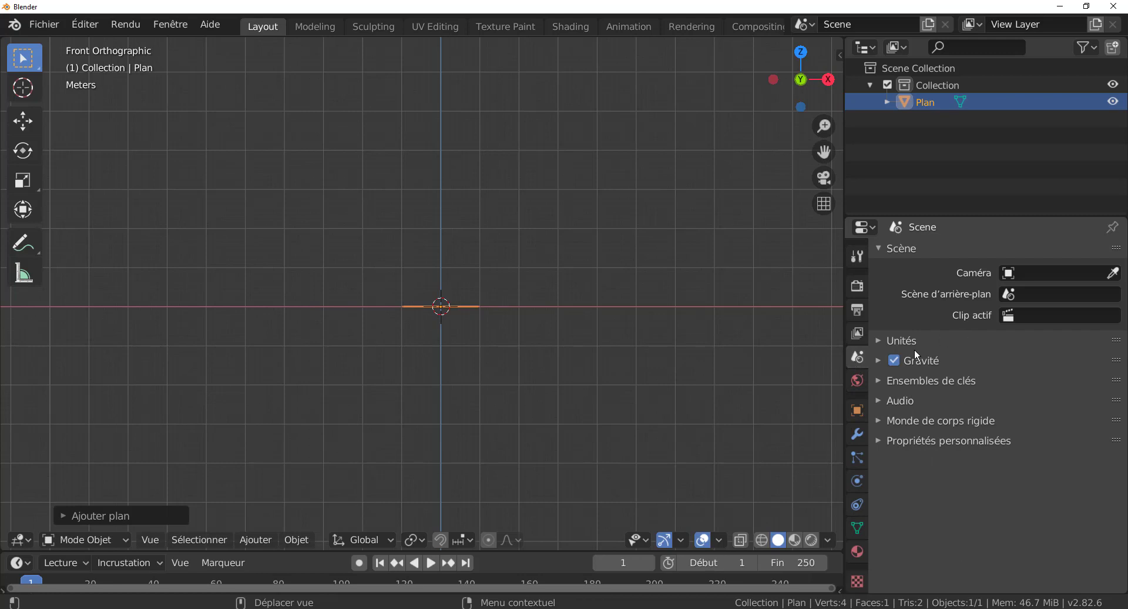
{"action": "left_click", "coordinate": [878, 342]}
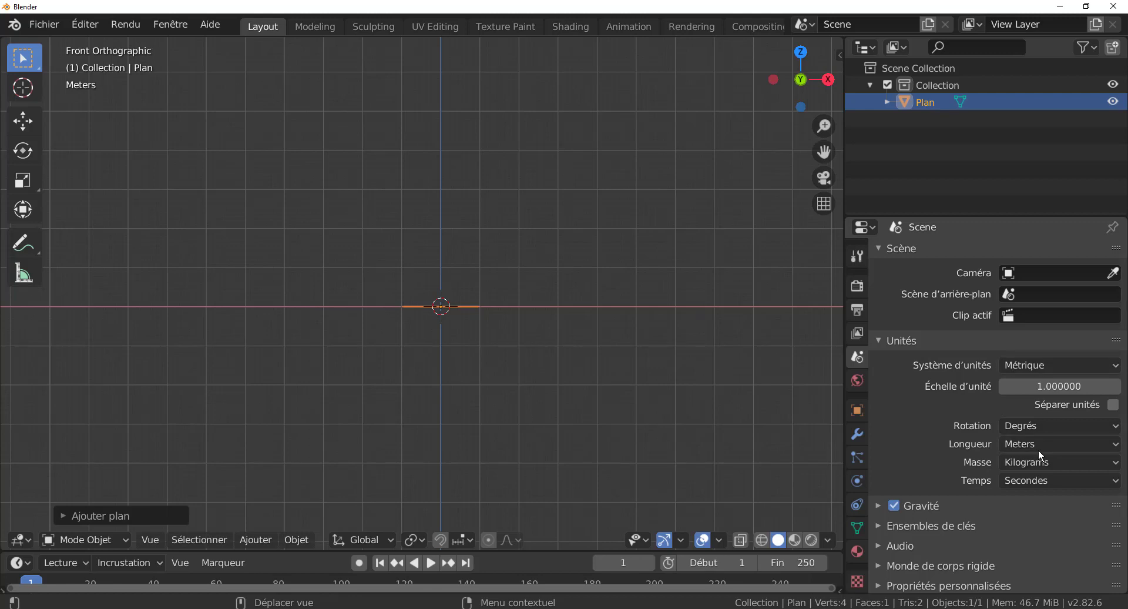
{"action": "left_click", "coordinate": [1048, 386]}
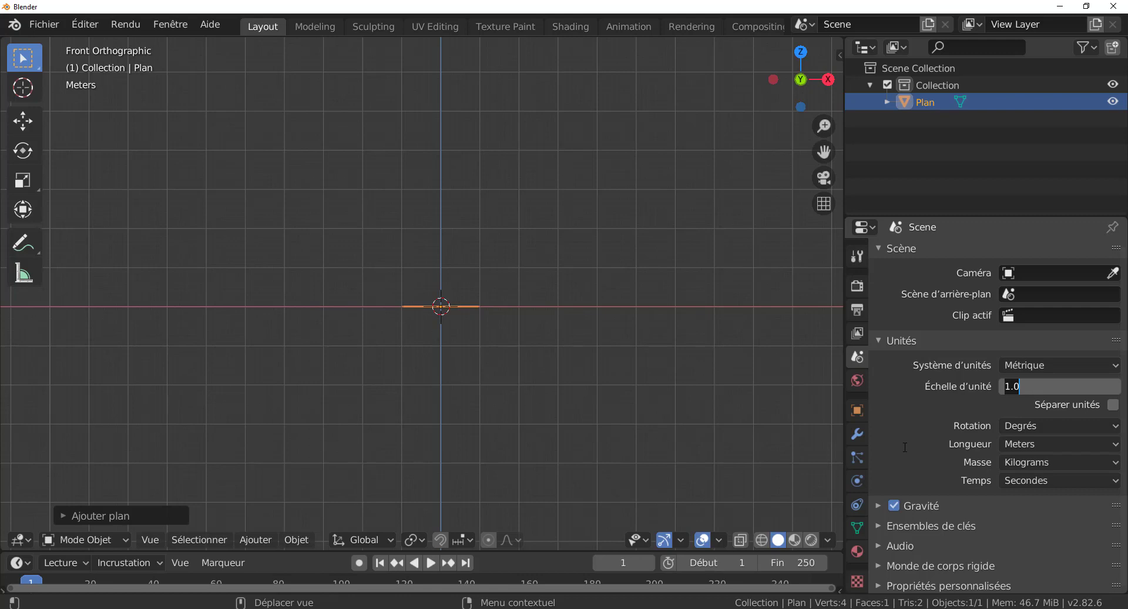
{"action": "type", "text": "0.001"}
{"action": "key", "text": "Return"}
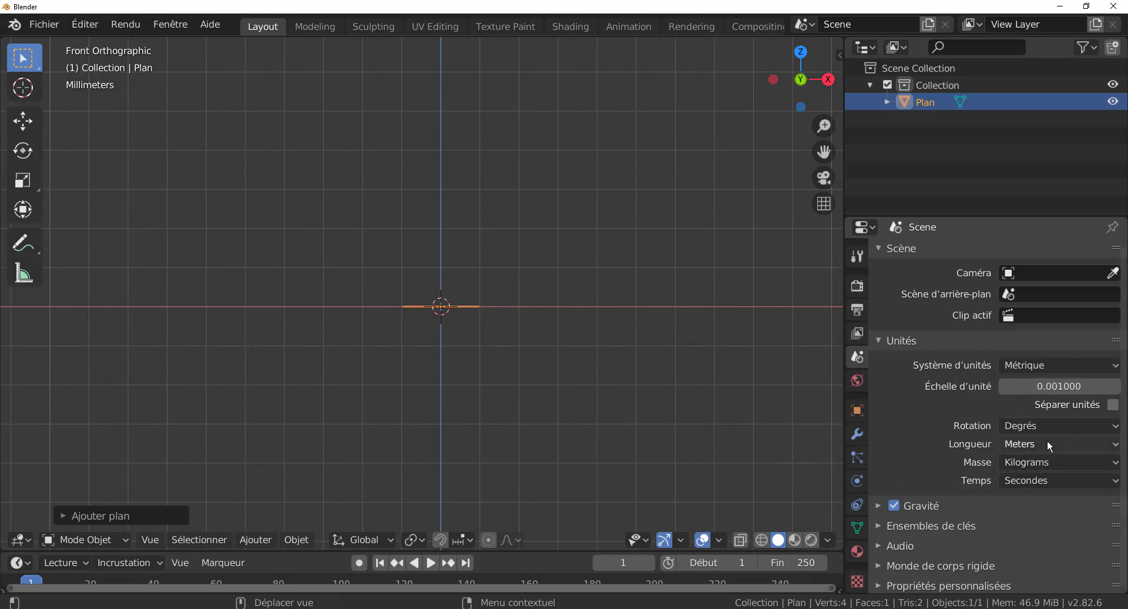
{"action": "left_click", "coordinate": [1048, 443]}
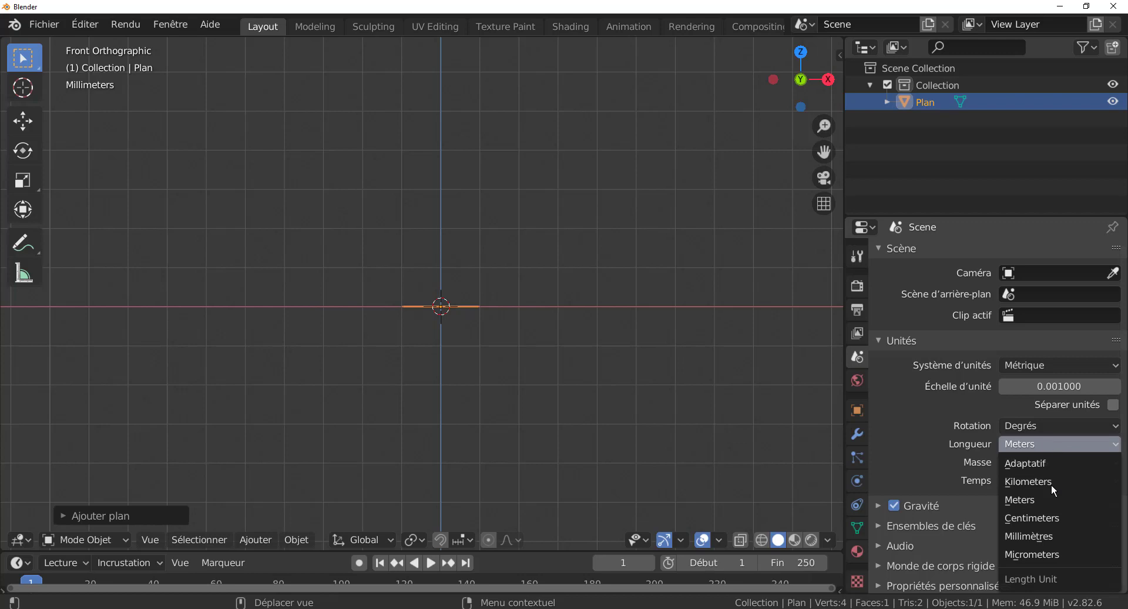
{"action": "left_click", "coordinate": [1046, 536]}
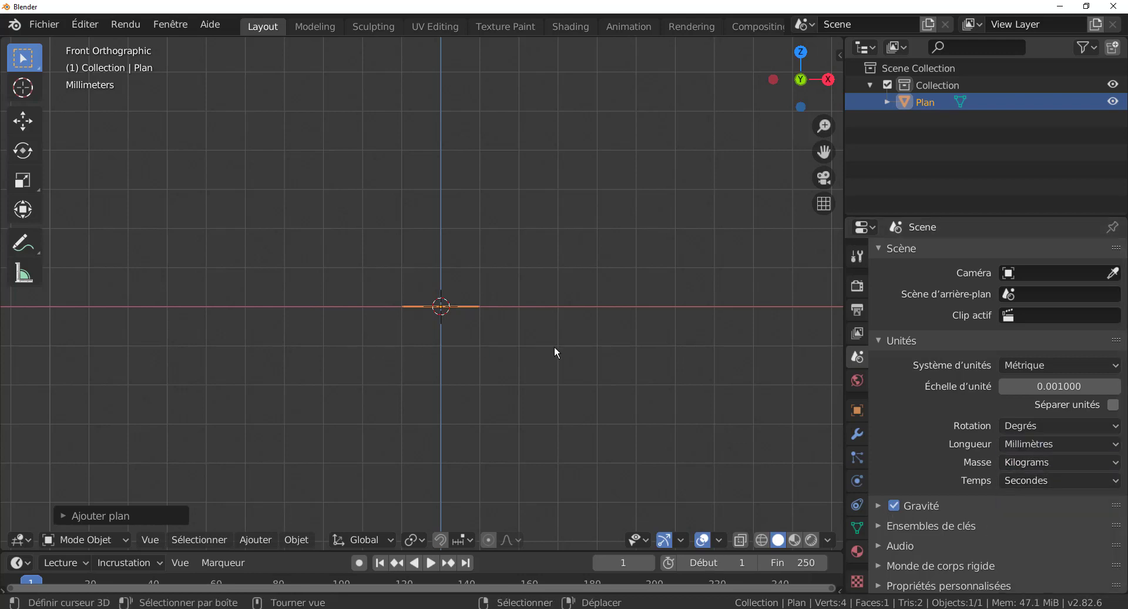
Measure the plane's width along X in the top orthographic view and delete the ruler
{"action": "key", "text": "KP_7"}
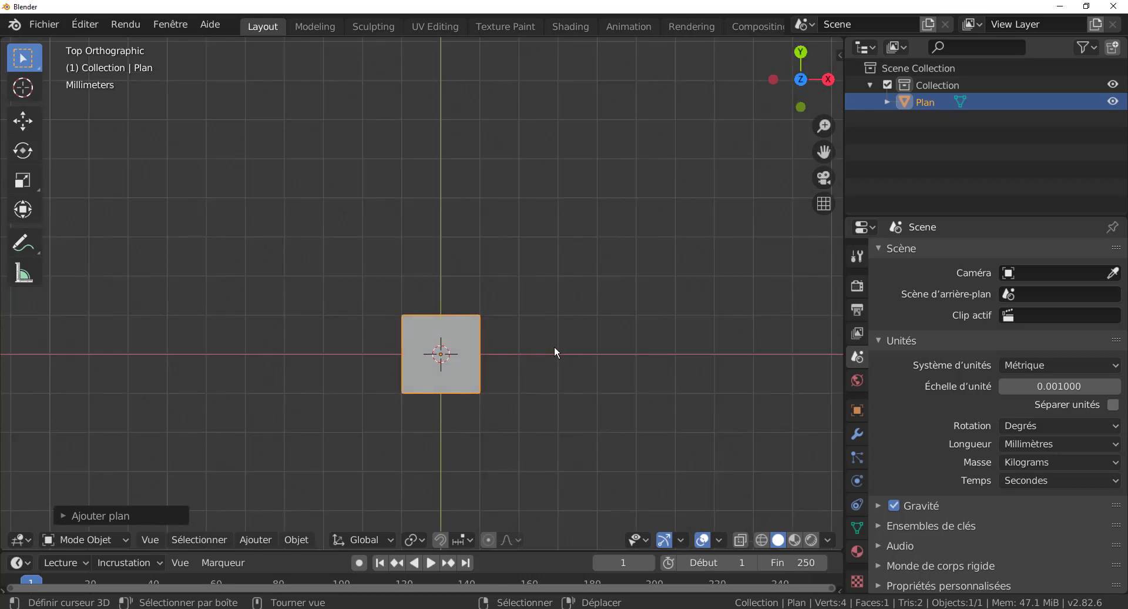
{"action": "middle_click_drag", "start_coordinate": [562, 353], "coordinate": [577, 280], "text": "shift"}
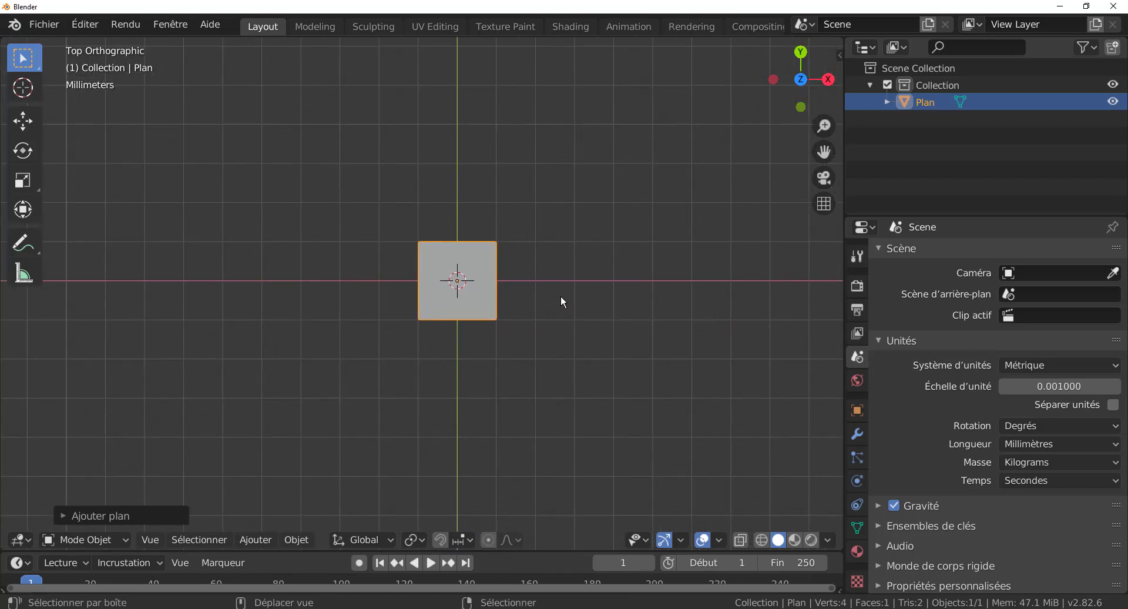
{"action": "scroll", "coordinate": [446, 320], "scroll_direction": "up", "scroll_amount": 2}
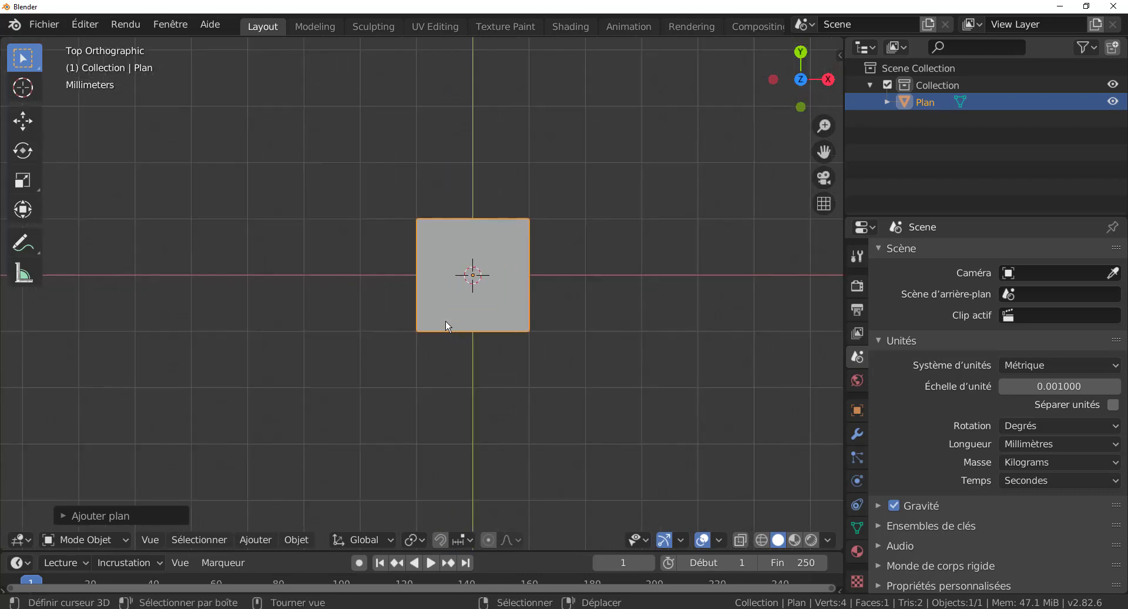
{"action": "left_click", "coordinate": [23, 274]}
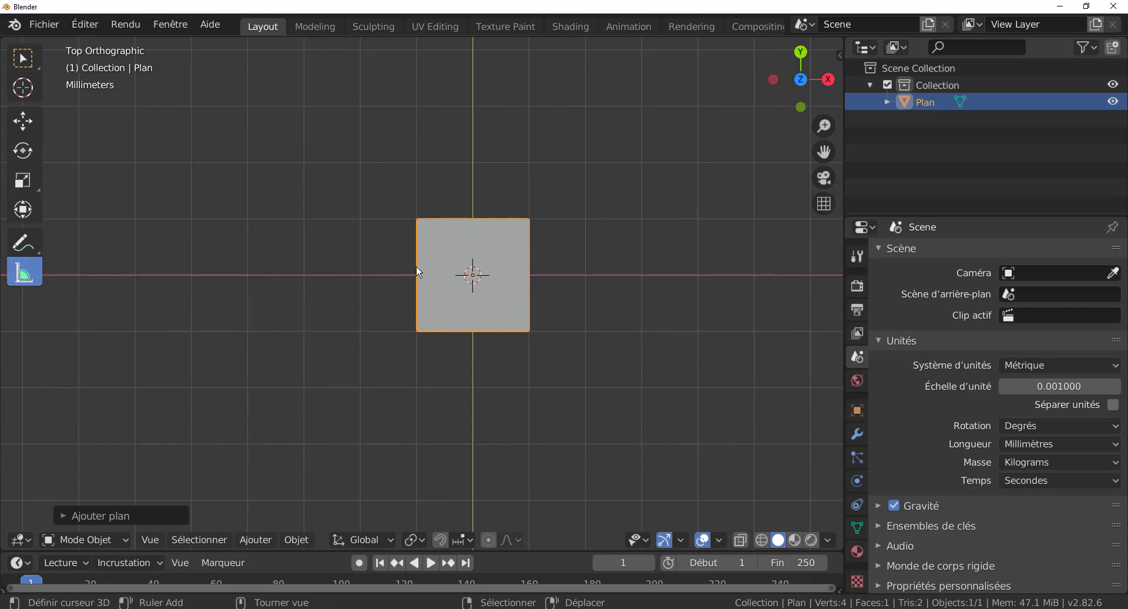
{"action": "left_click_drag", "start_coordinate": [417, 267], "coordinate": [530, 265]}
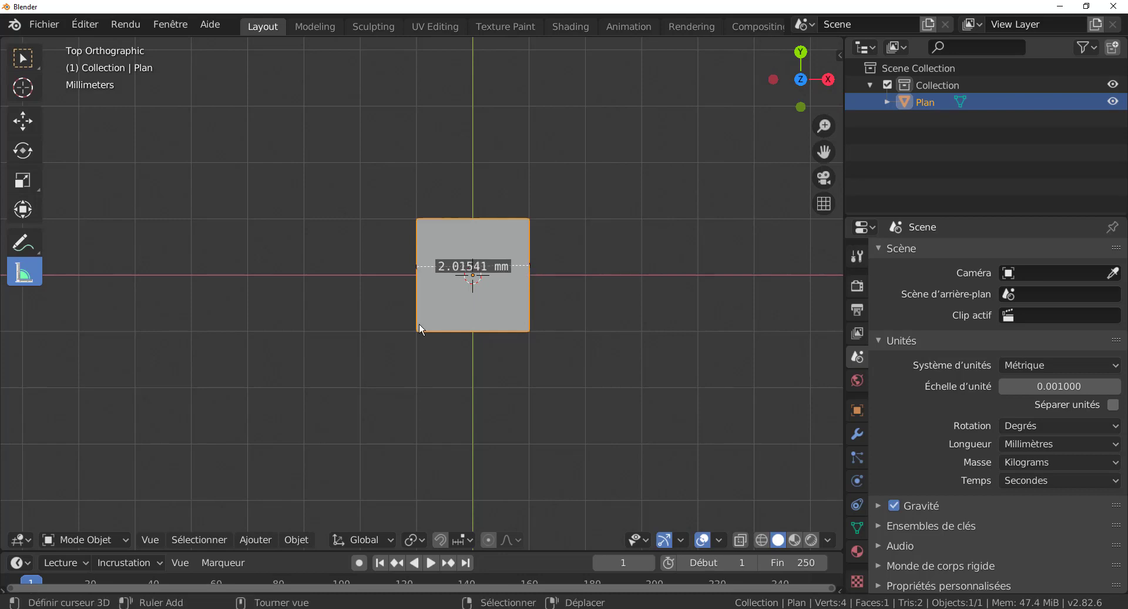
{"action": "scroll", "coordinate": [476, 295], "scroll_direction": "up", "scroll_amount": 4}
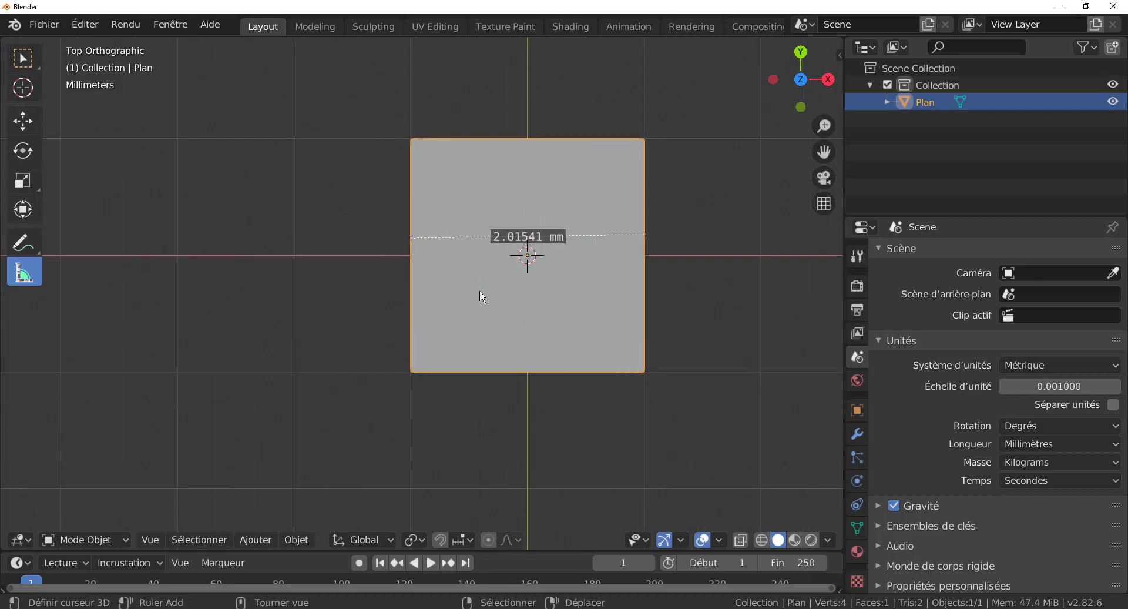
{"action": "key", "text": "Delete"}
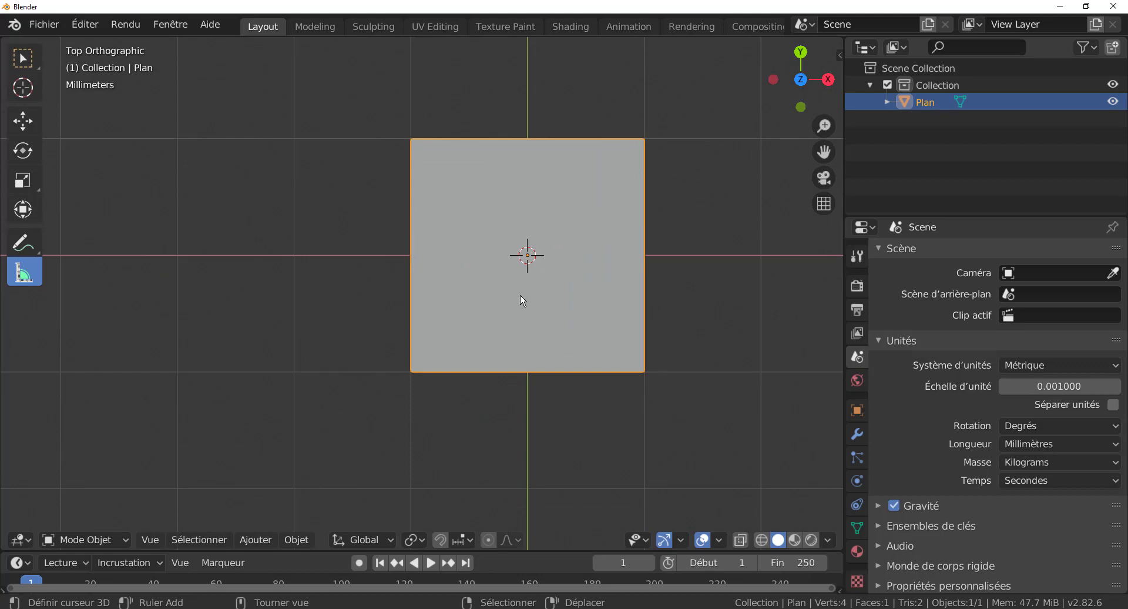
{"action": "scroll", "coordinate": [520, 294], "scroll_direction": "down", "scroll_amount": 2}
{"action": "scroll", "coordinate": [541, 330], "scroll_direction": "down", "scroll_amount": 2}
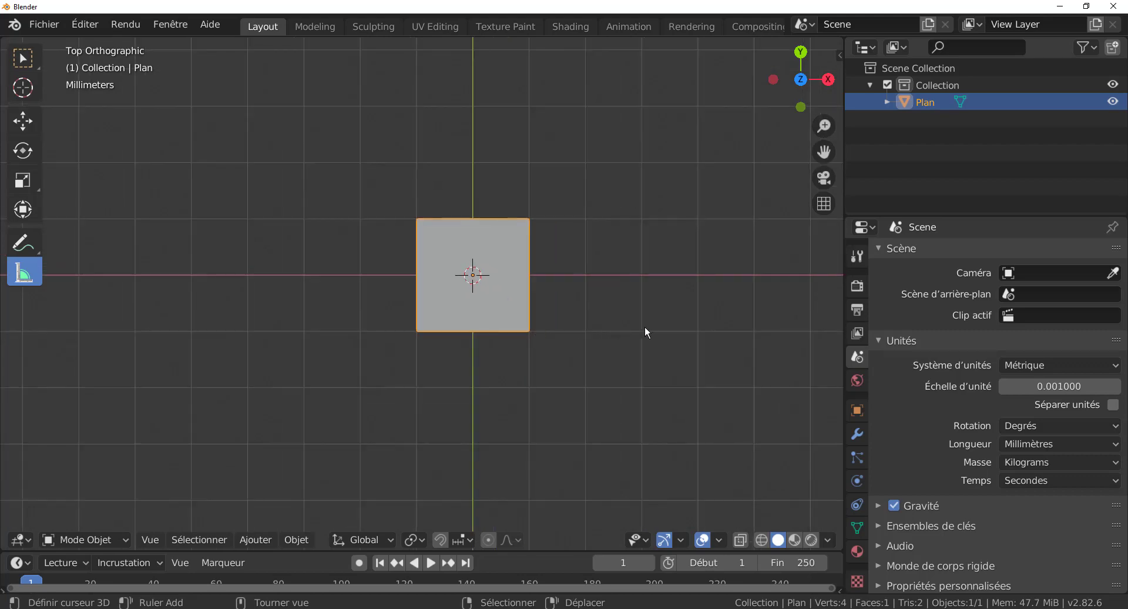
Set the plane's dimensions to 80 mm along X and 150 mm along Y
{"action": "scroll", "coordinate": [644, 326], "scroll_direction": "down", "scroll_amount": 3}
{"action": "middle_click_drag", "start_coordinate": [644, 326], "coordinate": [572, 332], "text": "shift"}
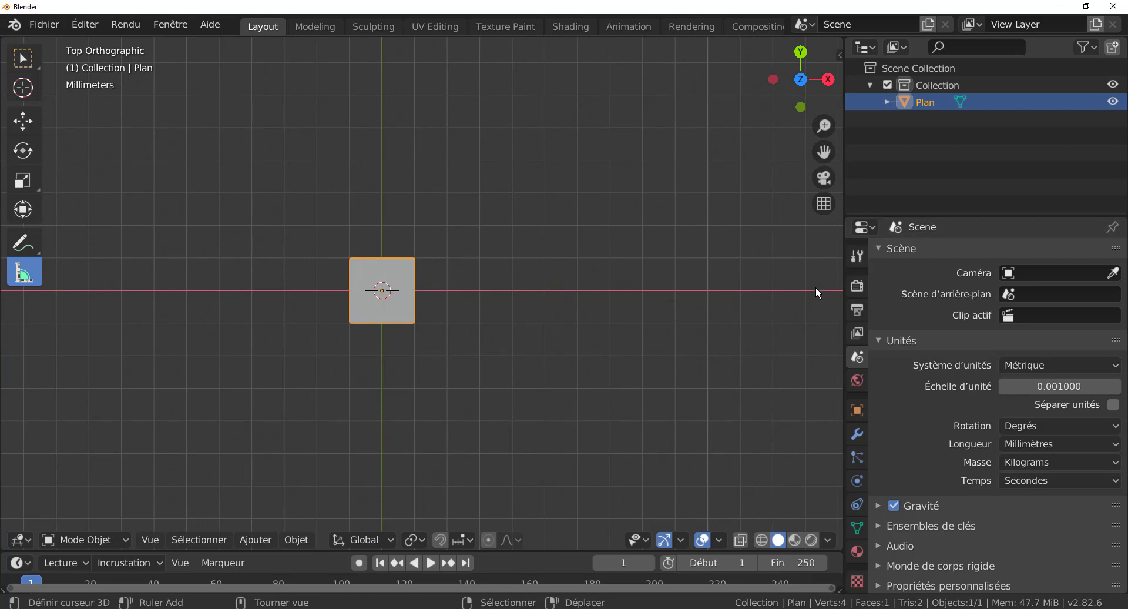
{"action": "key", "text": "n"}
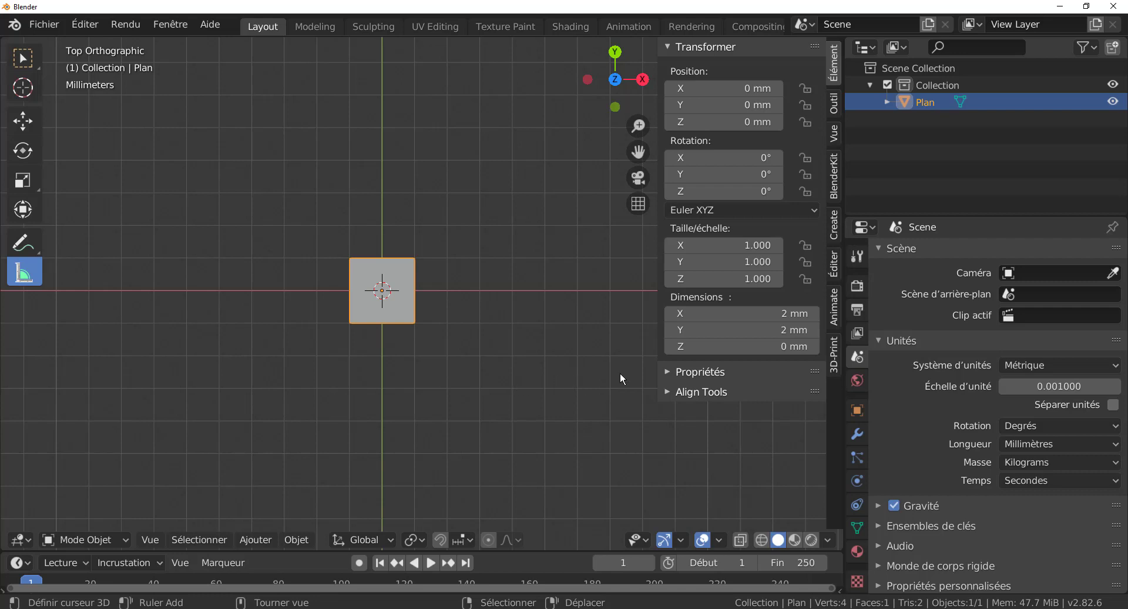
{"action": "left_click", "coordinate": [774, 315]}
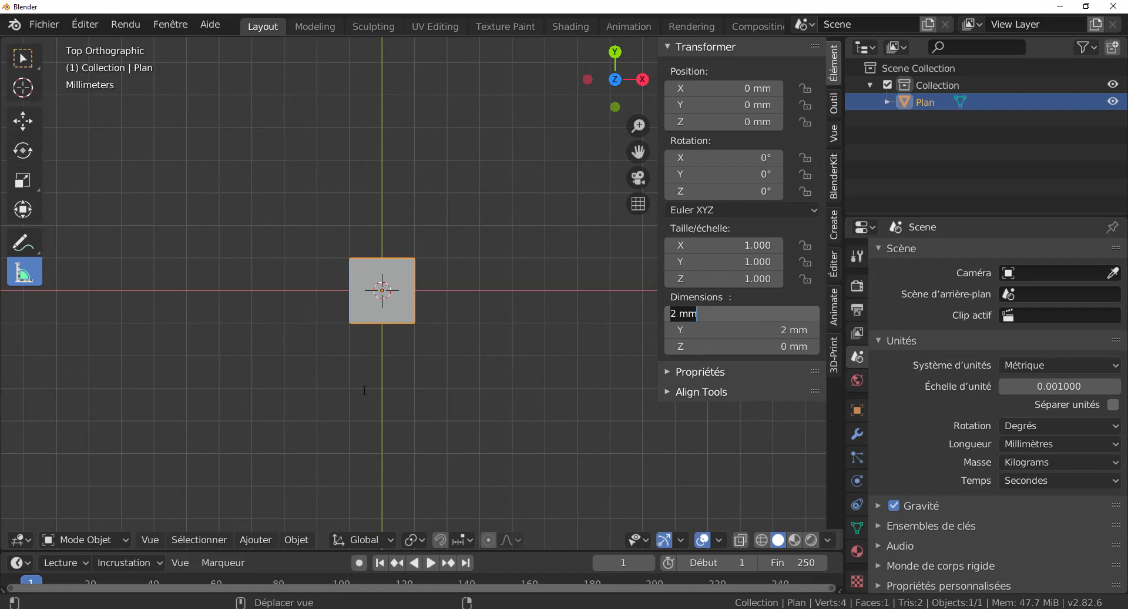
{"action": "type", "text": "80"}
{"action": "key", "text": "Return"}
{"action": "scroll", "coordinate": [344, 371], "scroll_direction": "down", "scroll_amount": 4}
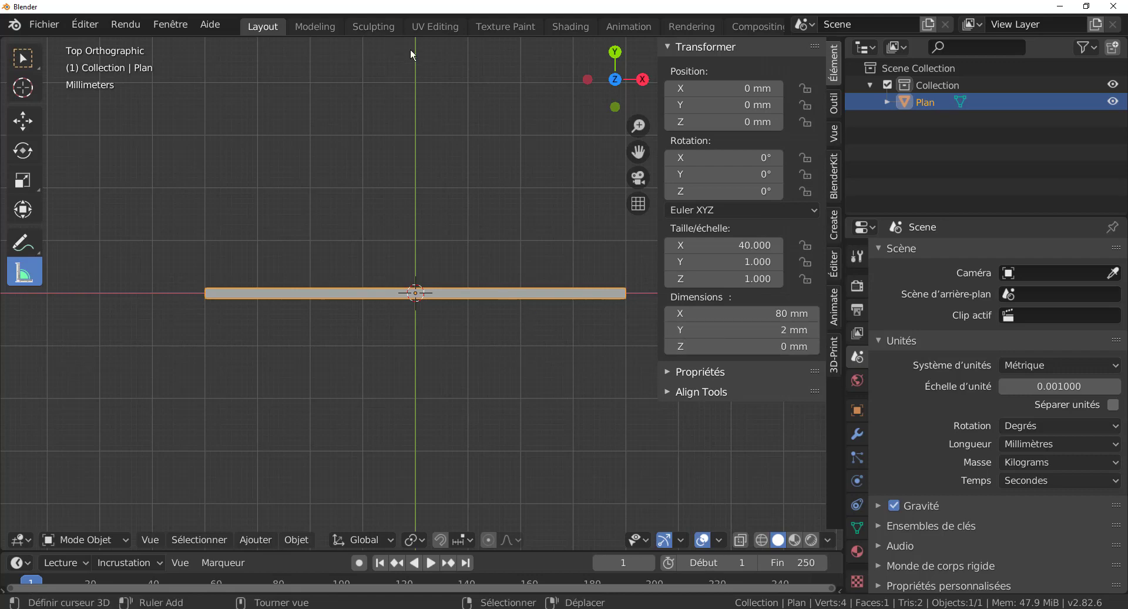
{"action": "left_click", "coordinate": [776, 332]}
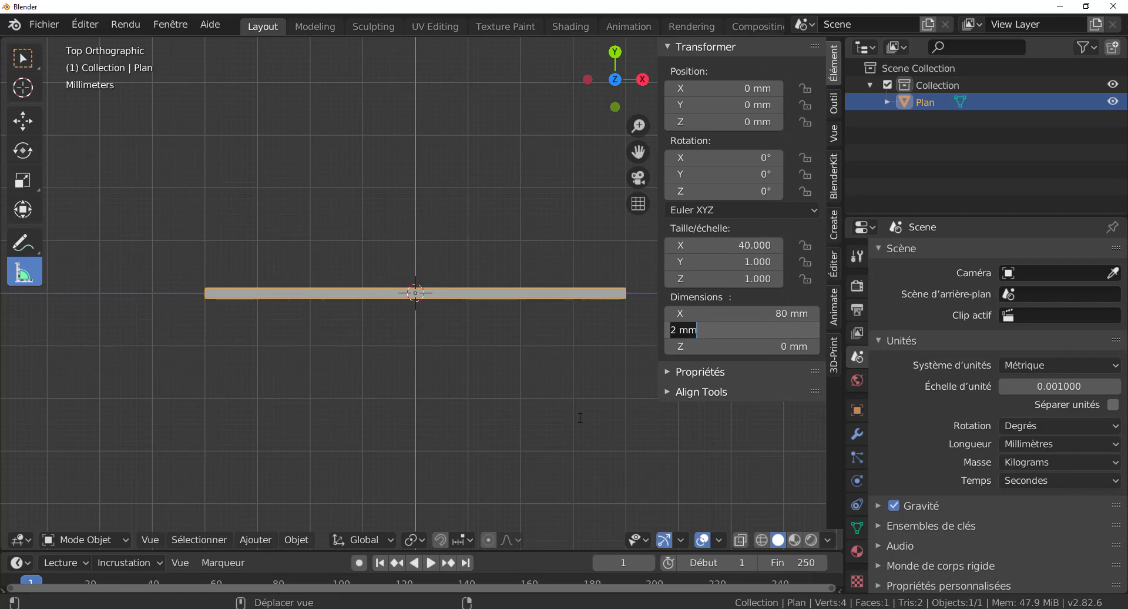
{"action": "type", "text": "150"}
{"action": "key", "text": "Return"}
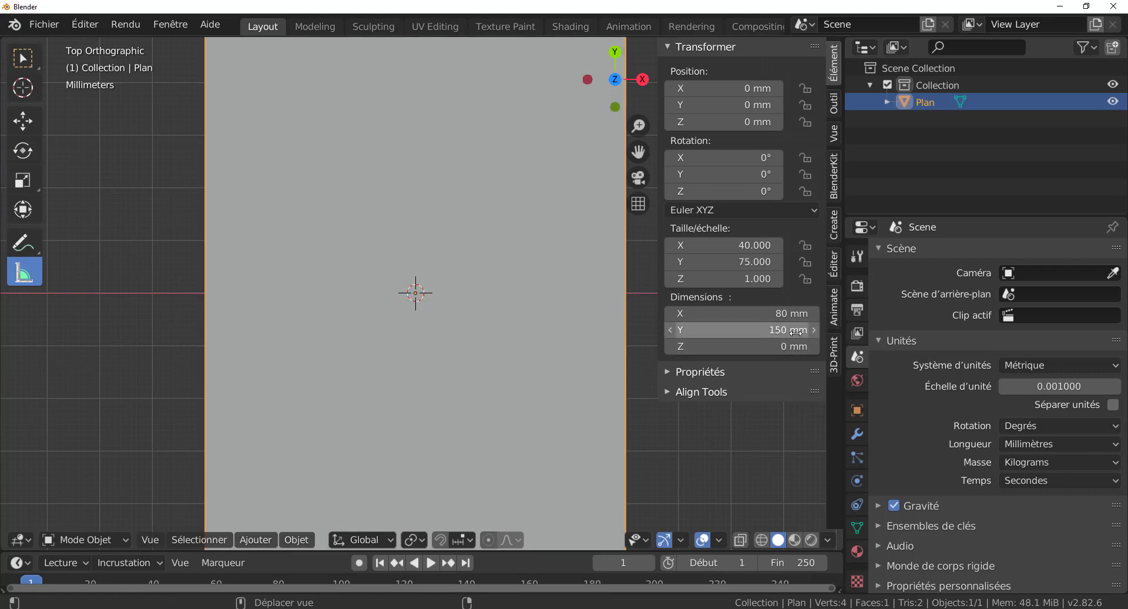
{"action": "scroll", "coordinate": [502, 379], "scroll_direction": "down", "scroll_amount": 4}
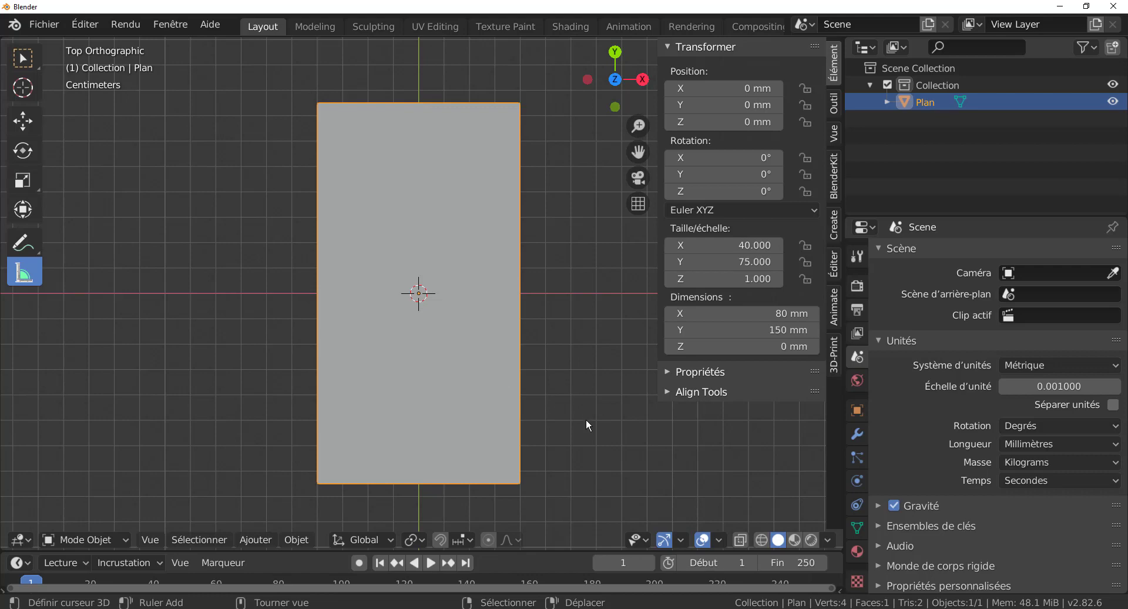
Open the plane's Z dimension for editing, leave the field without entering a value, and switch the plane to Edit Mode
{"action": "middle_click_drag", "start_coordinate": [619, 470], "coordinate": [581, 354]}
{"action": "double_click", "coordinate": [735, 346]}
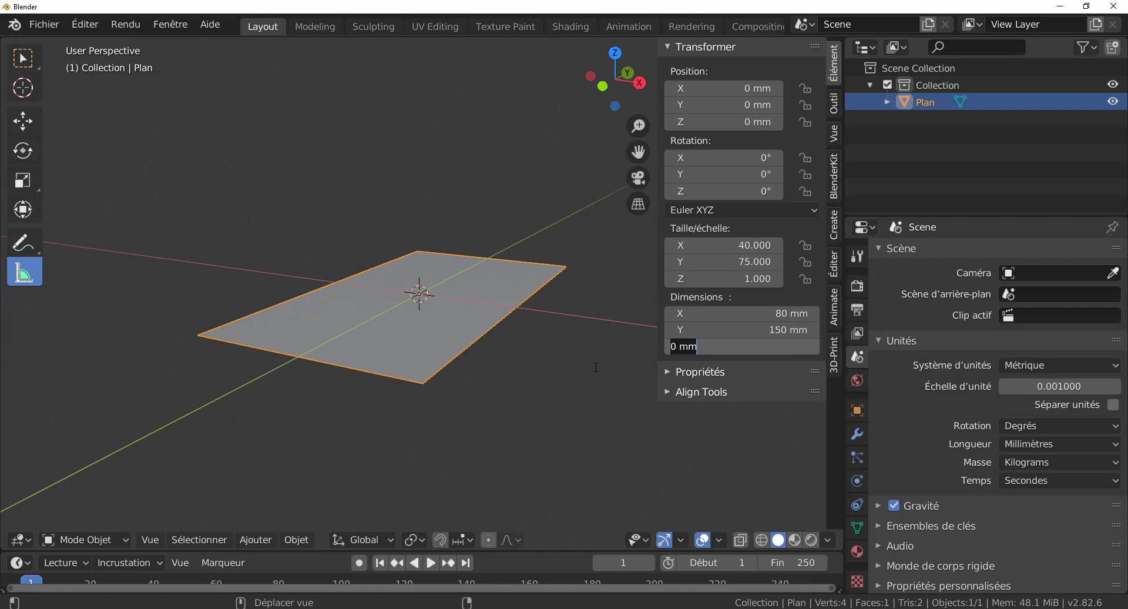
{"action": "key", "text": "Return"}
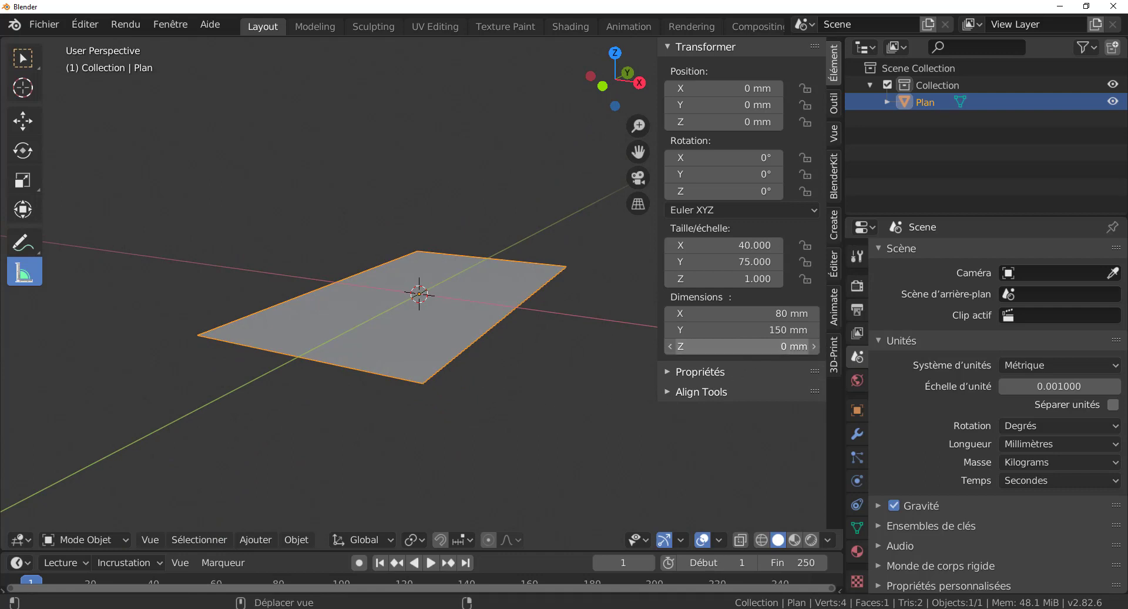
{"action": "left_click", "coordinate": [762, 345]}
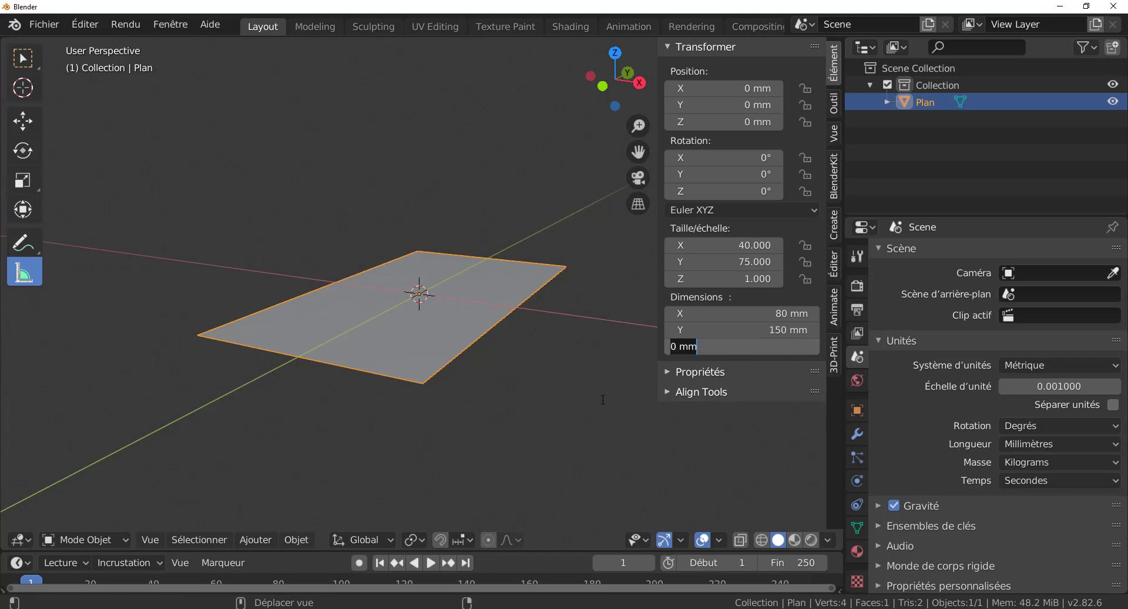
{"action": "left_click", "coordinate": [570, 397]}
{"action": "key", "text": "Tab"}
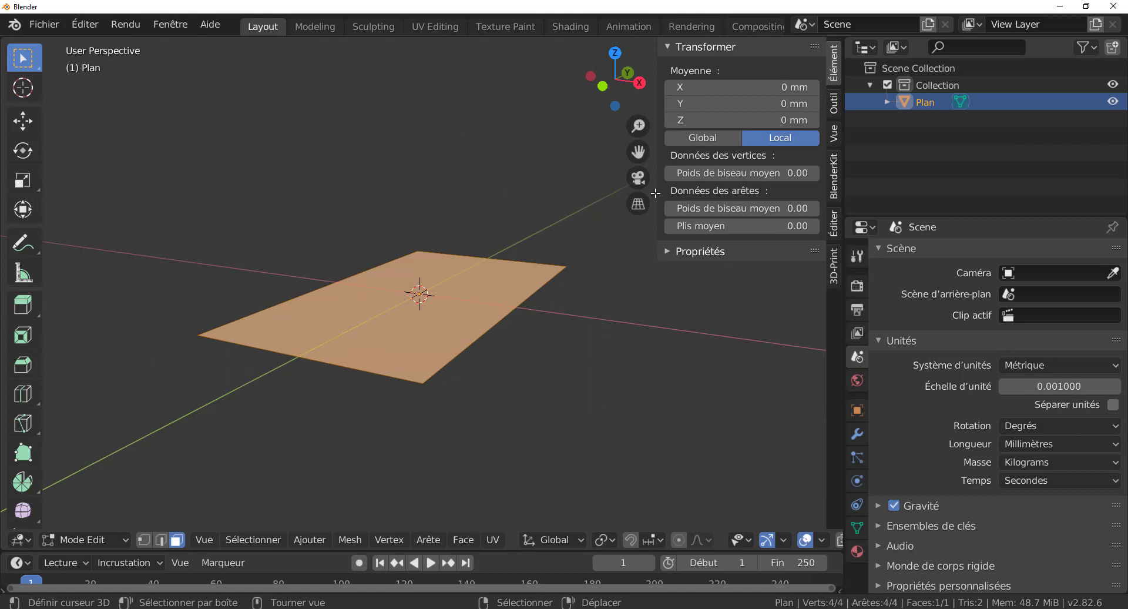
Try setting the plane's median Z position to 13 mm, and undo the change
{"action": "left_click", "coordinate": [747, 120]}
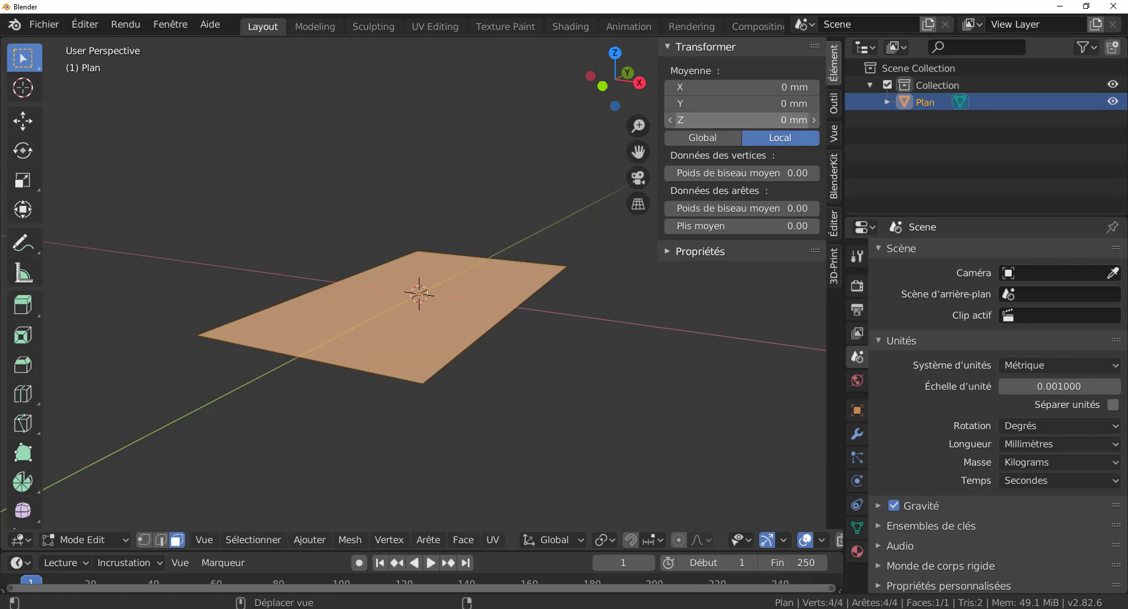
{"action": "type", "text": "1"}
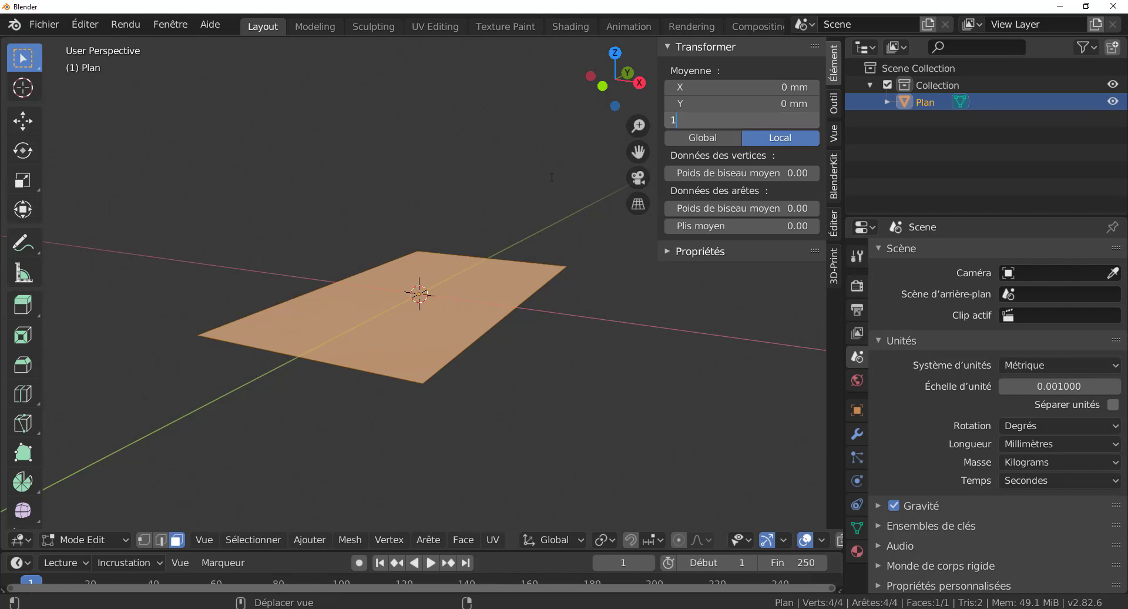
{"action": "type", "text": "3"}
{"action": "key", "text": "Return"}
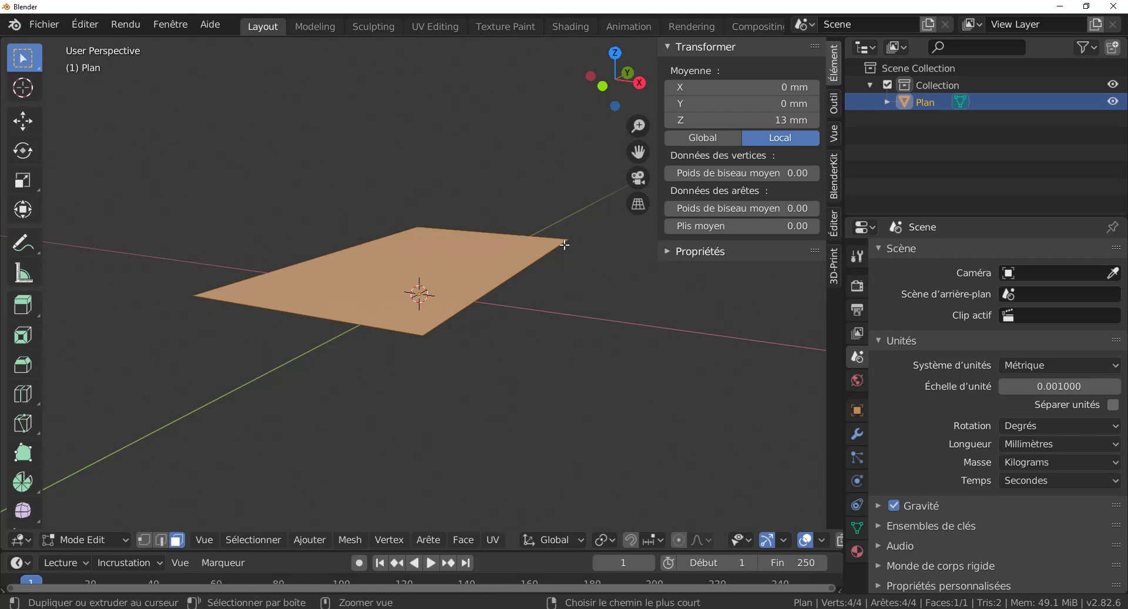
{"action": "key", "text": "ctrl+z"}
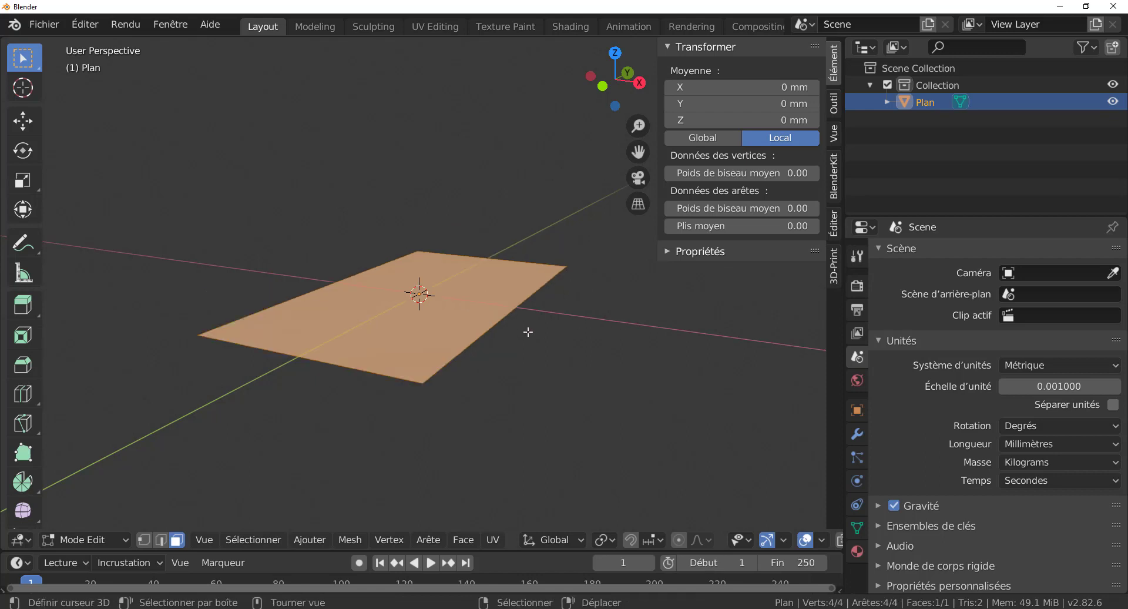
Extrude the plane's face upward and set the extruded face's Z position to 13 mm
{"action": "key", "text": "e"}
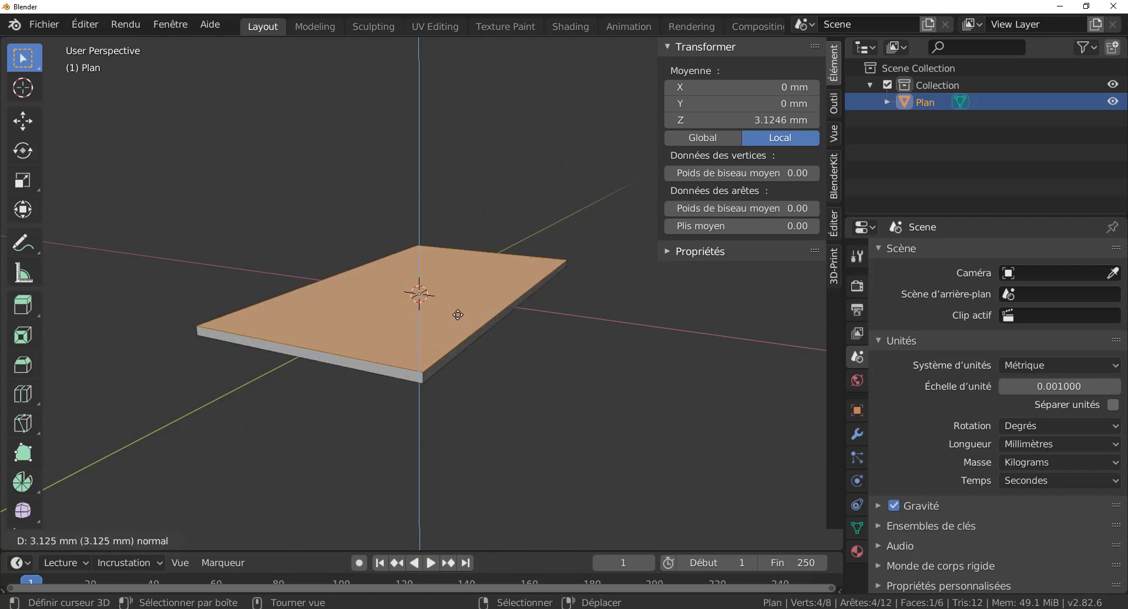
{"action": "left_click", "coordinate": [458, 315]}
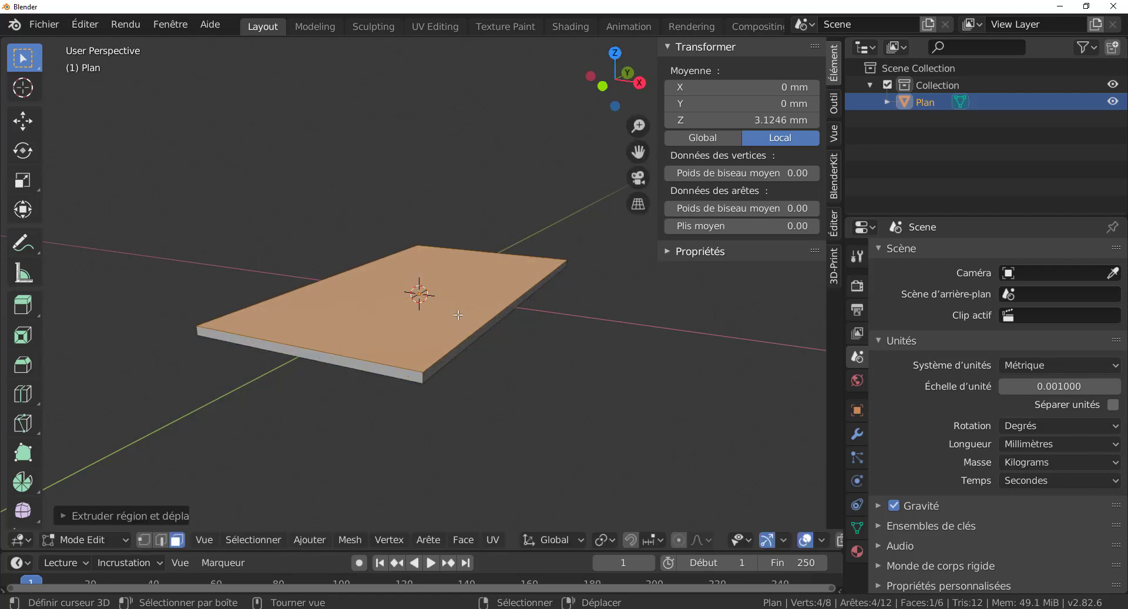
{"action": "left_click", "coordinate": [775, 120]}
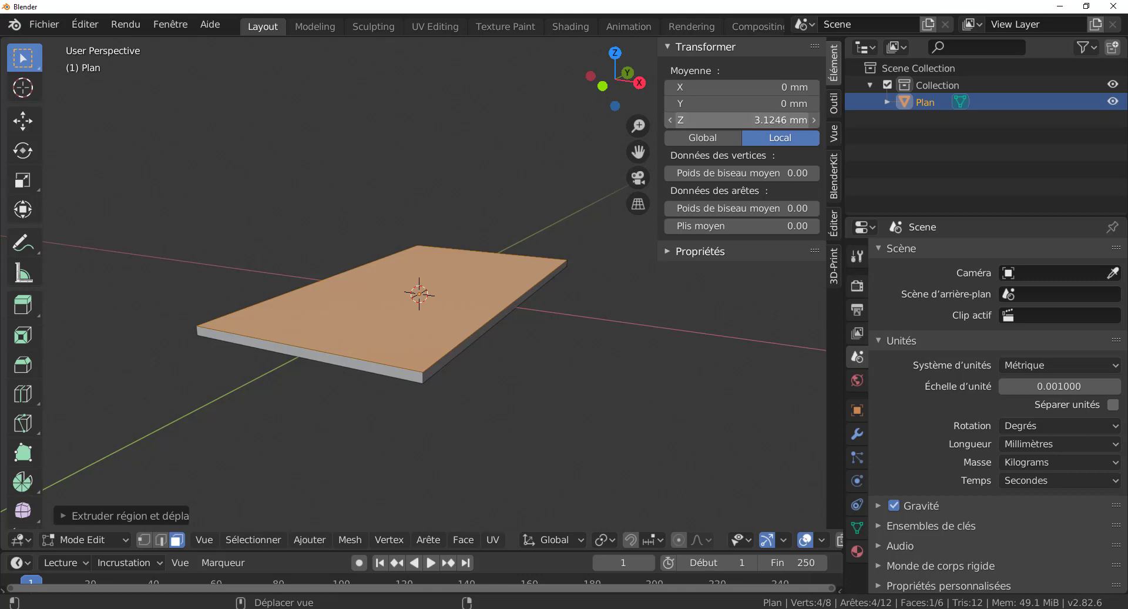
{"action": "type", "text": "13"}
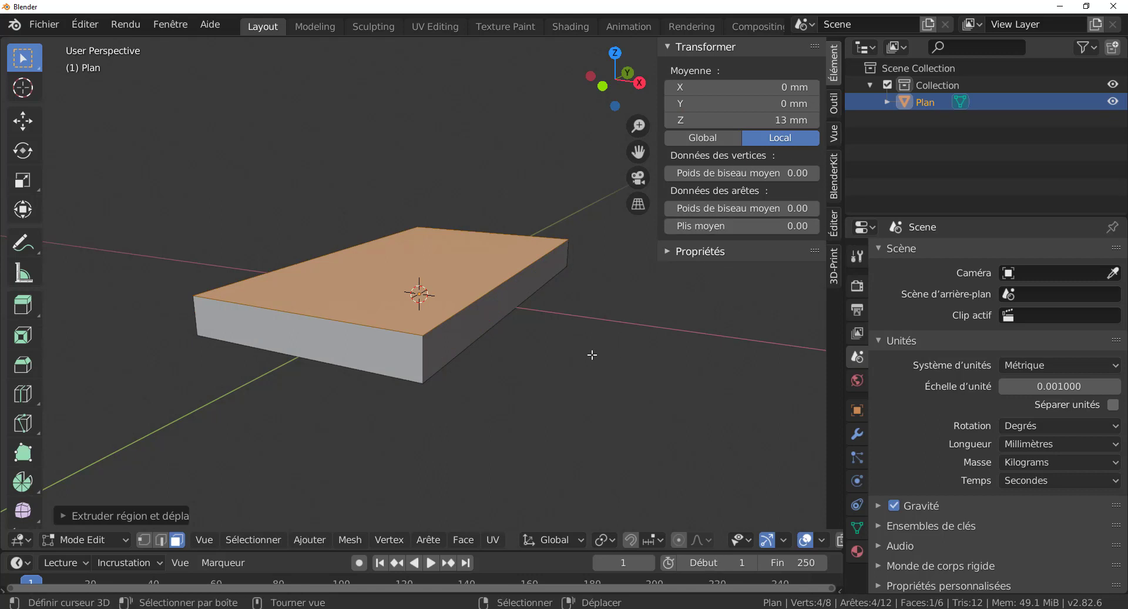
{"action": "middle_click_drag", "start_coordinate": [520, 388], "coordinate": [493, 393]}
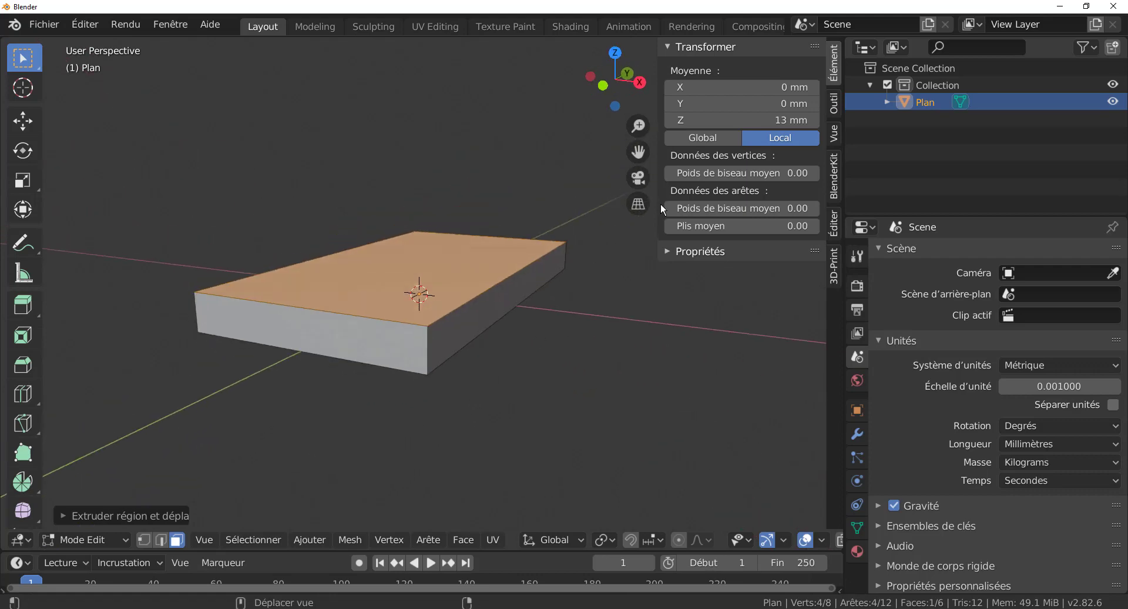
Narrow the transform sidebar and switch the mesh selection mode to edges
{"action": "left_click_drag", "start_coordinate": [658, 200], "coordinate": [765, 193]}
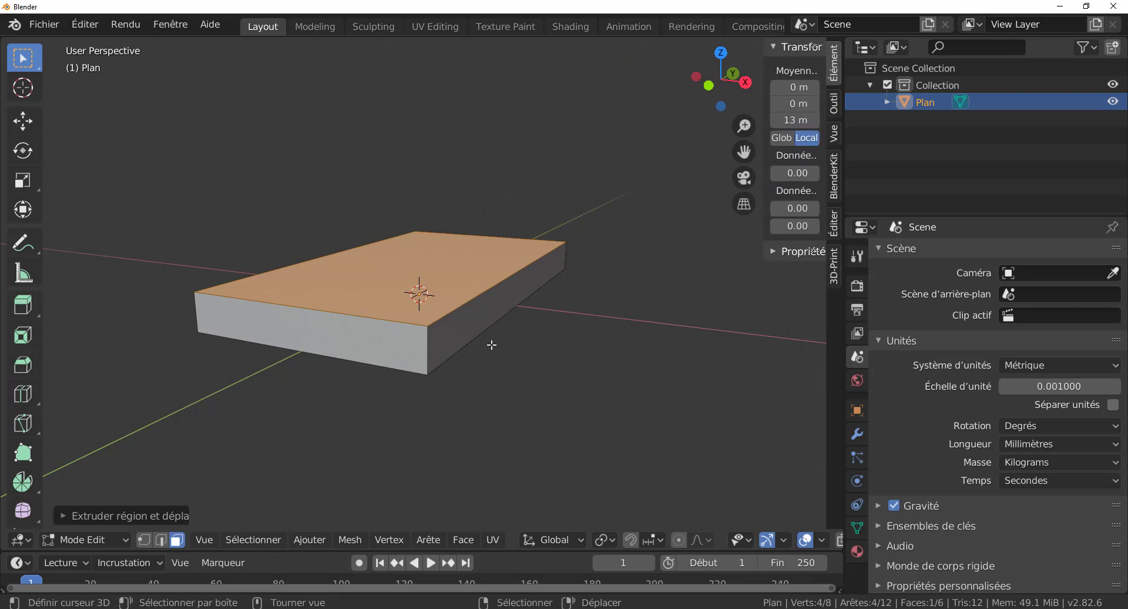
{"action": "left_click", "coordinate": [161, 539]}
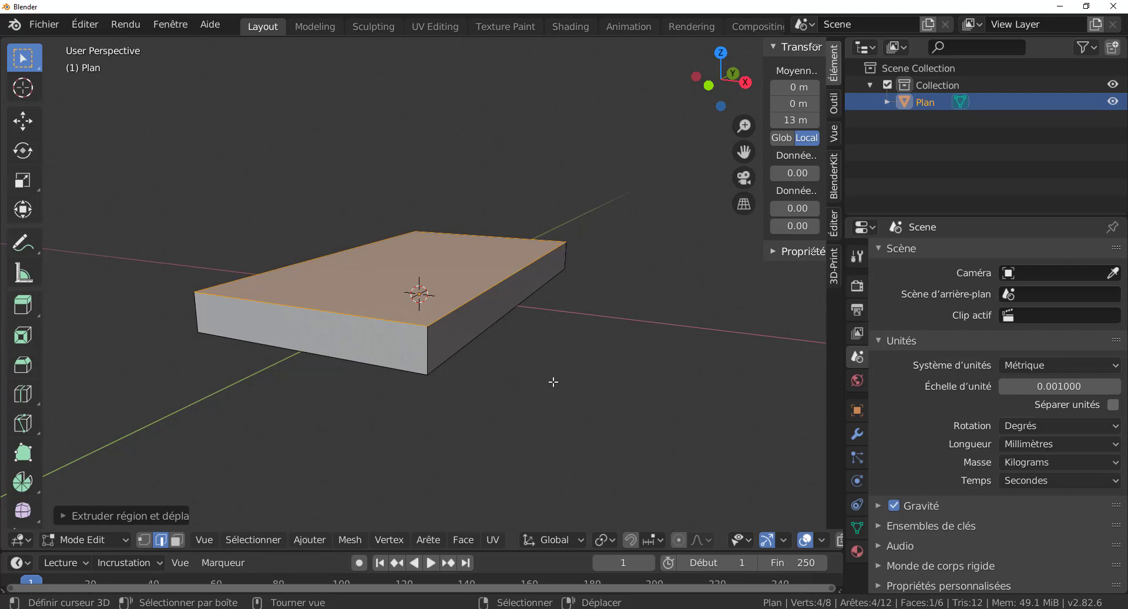
{"action": "key", "text": "KP_7"}
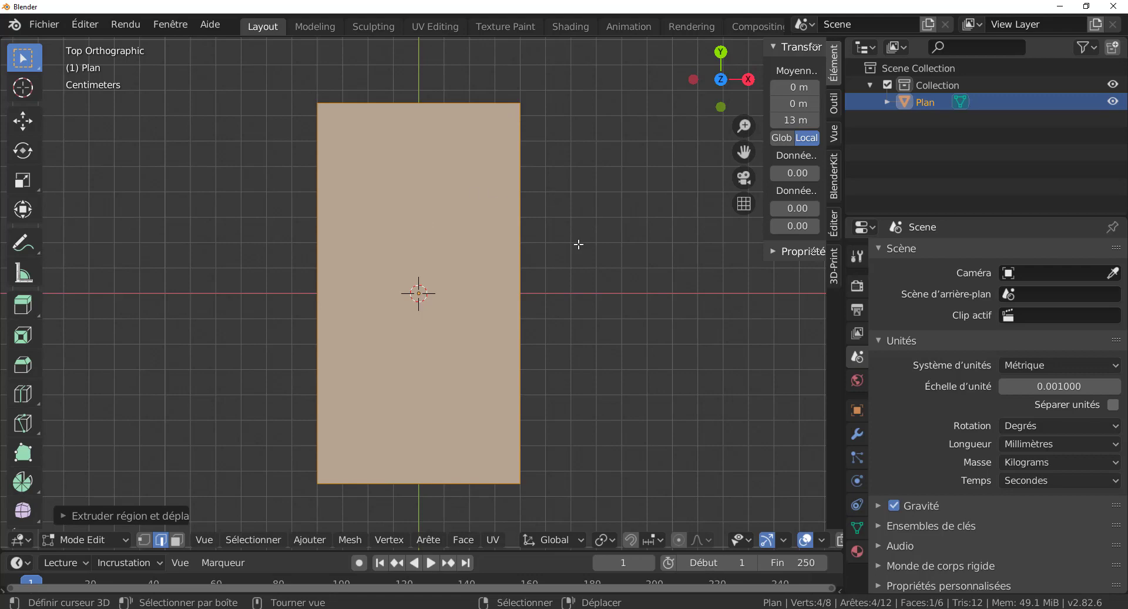
{"action": "middle_click_drag", "start_coordinate": [646, 373], "coordinate": [603, 266]}
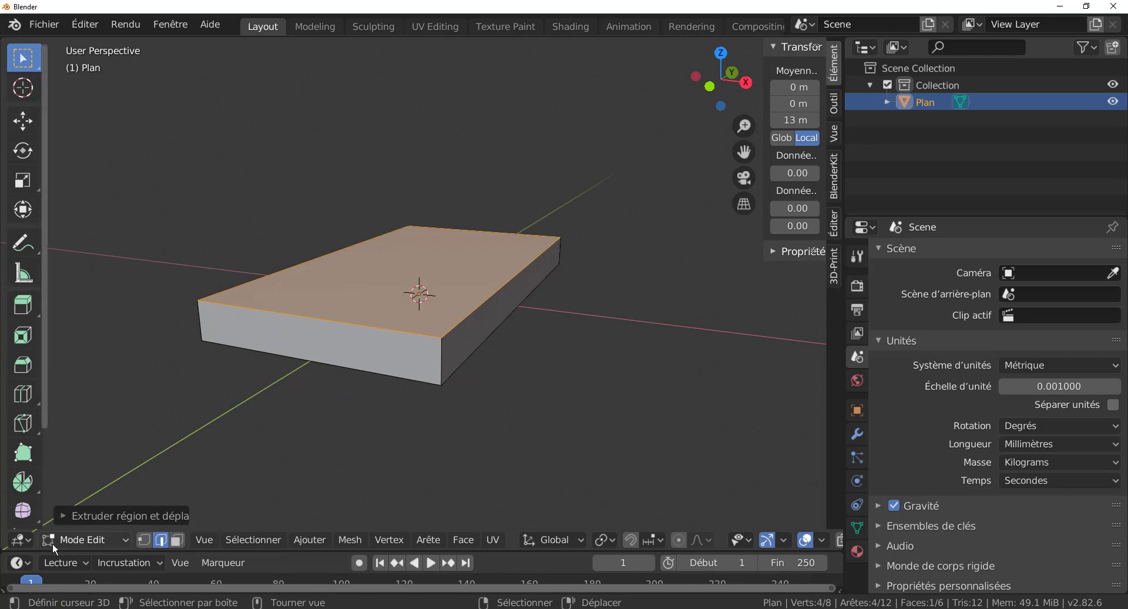
Select the block's four vertical corner edges as an edge ring, replacing the single-edge selection
{"action": "left_click", "coordinate": [440, 364], "text": "alt"}
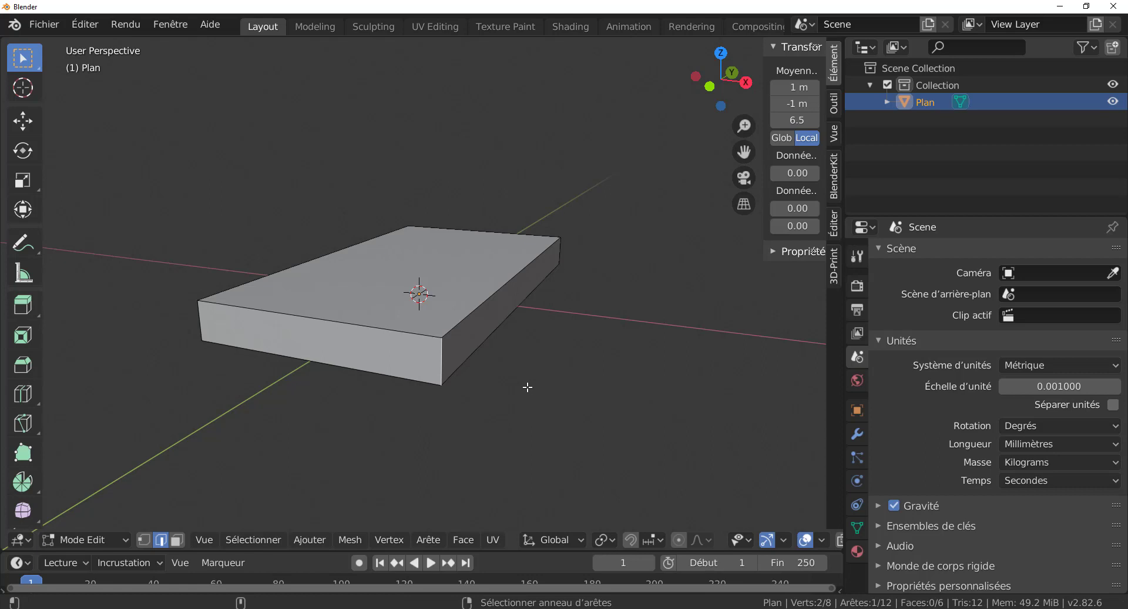
{"action": "key", "text": "alt+a"}
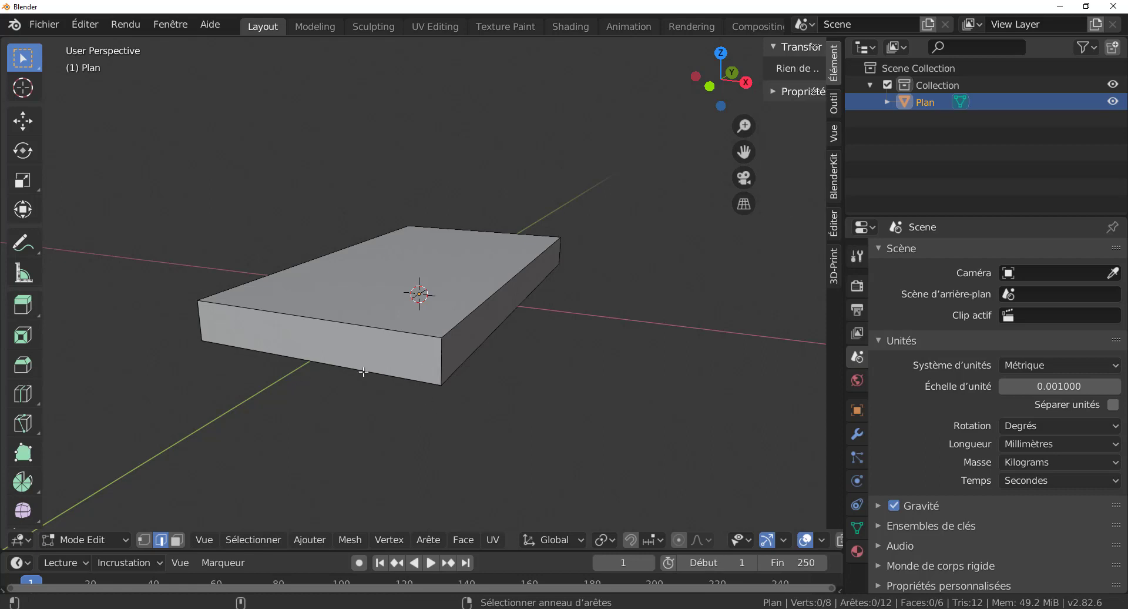
{"action": "left_click", "coordinate": [437, 357], "text": "ctrl+alt"}
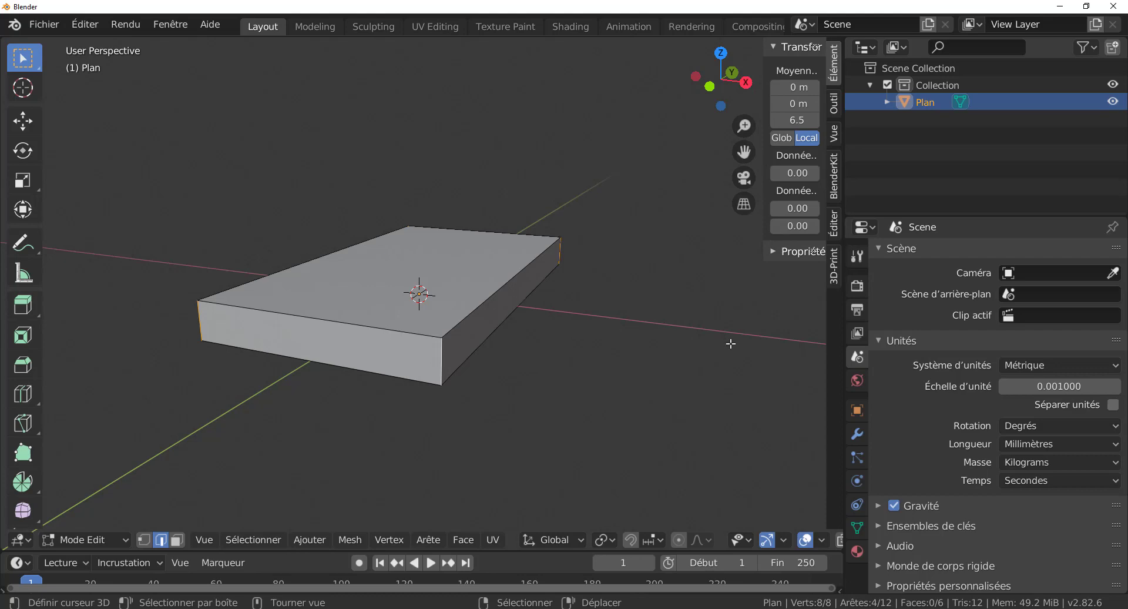
{"action": "middle_click_drag", "start_coordinate": [728, 402], "coordinate": [695, 391]}
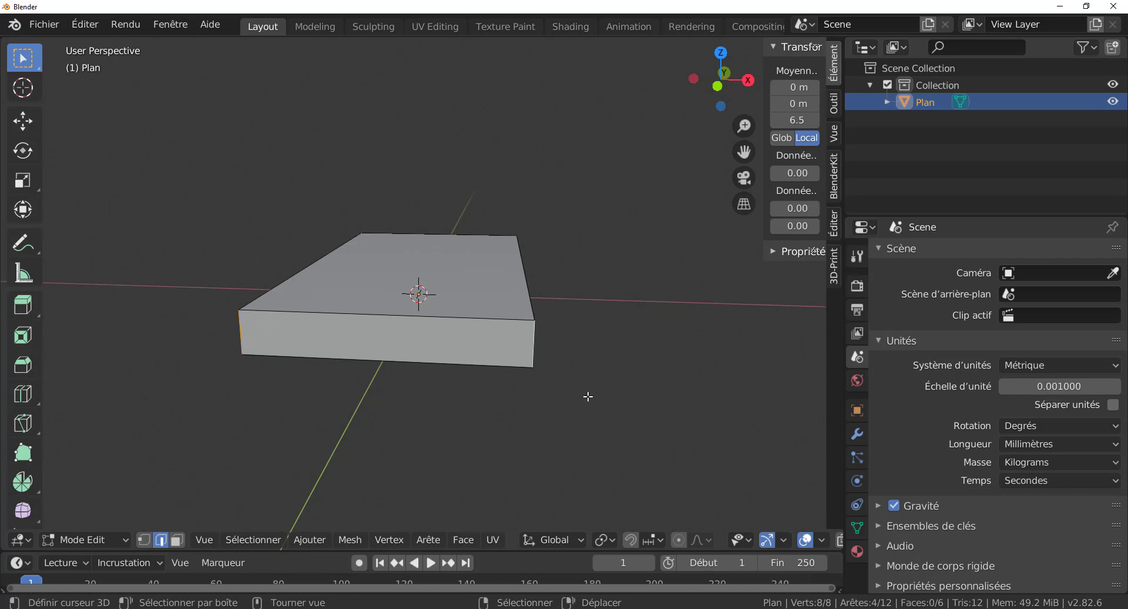
{"action": "middle_click_drag", "start_coordinate": [496, 395], "coordinate": [429, 400]}
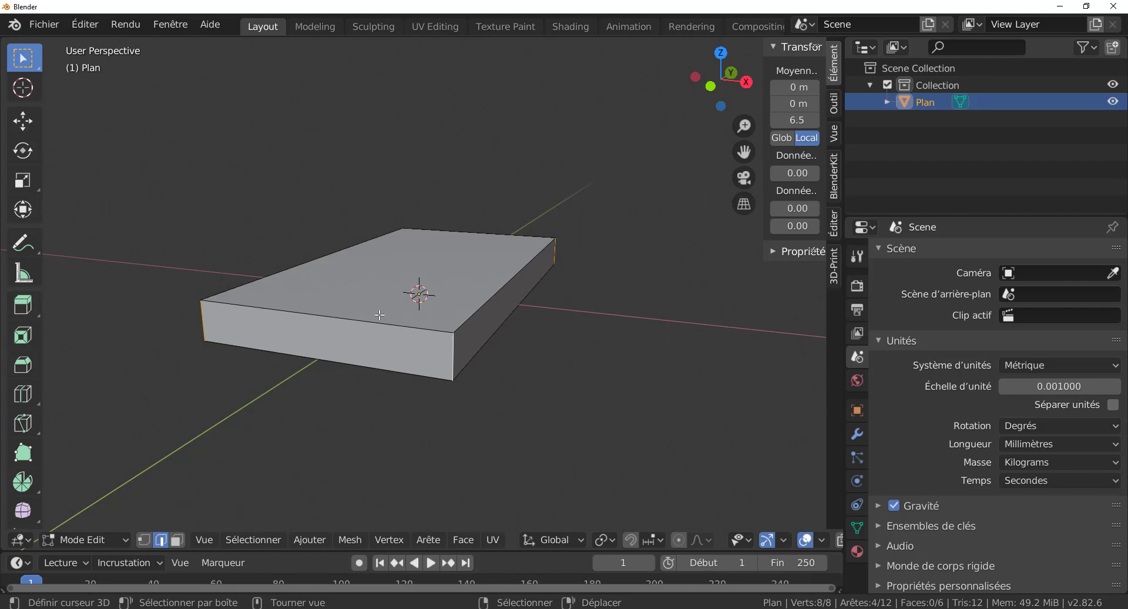
Clear the selection and select the ring of four edges running across the block's width
{"action": "left_click", "coordinate": [315, 436]}
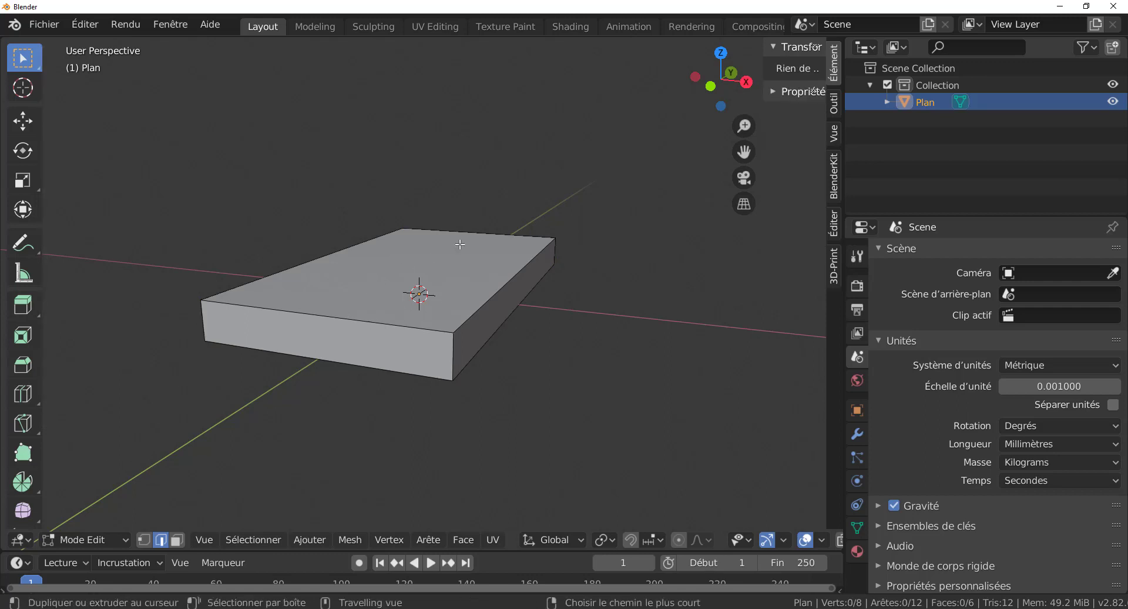
{"action": "left_click", "coordinate": [361, 321], "text": "alt"}
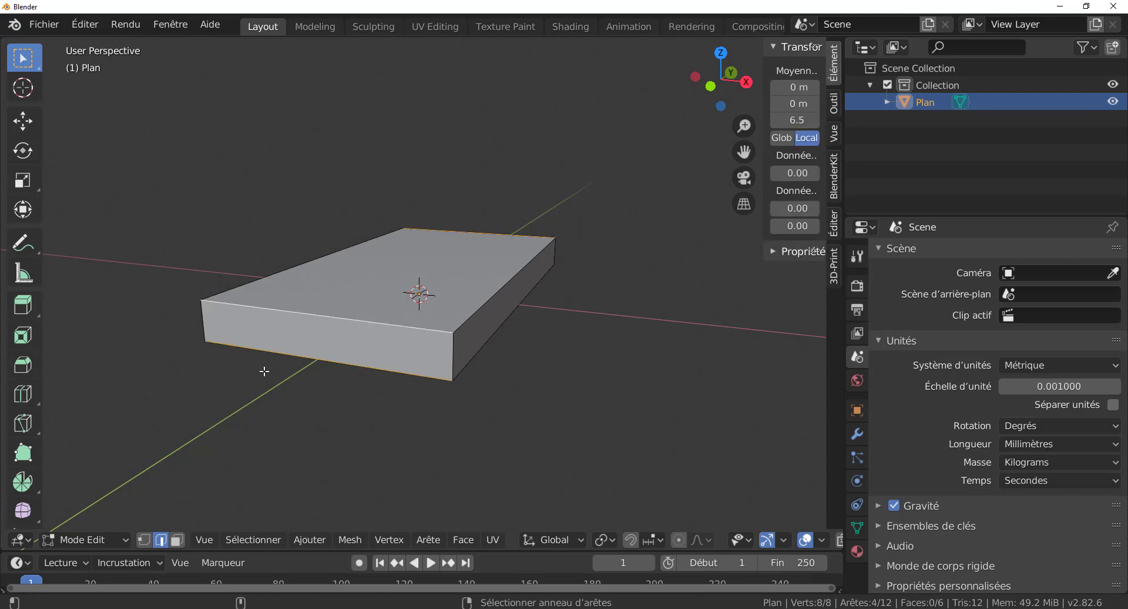
{"action": "mouse_move", "coordinate": [550, 358]}
{"action": "middle_mouse_down"}
{"action": "mouse_move", "coordinate": [519, 297]}
{"action": "mouse_move", "coordinate": [433, 290]}
{"action": "mouse_move", "coordinate": [376, 308]}
{"action": "mouse_move", "coordinate": [363, 353]}
{"action": "mouse_move", "coordinate": [461, 338]}
{"action": "mouse_move", "coordinate": [554, 355]}
{"action": "middle_mouse_up"}
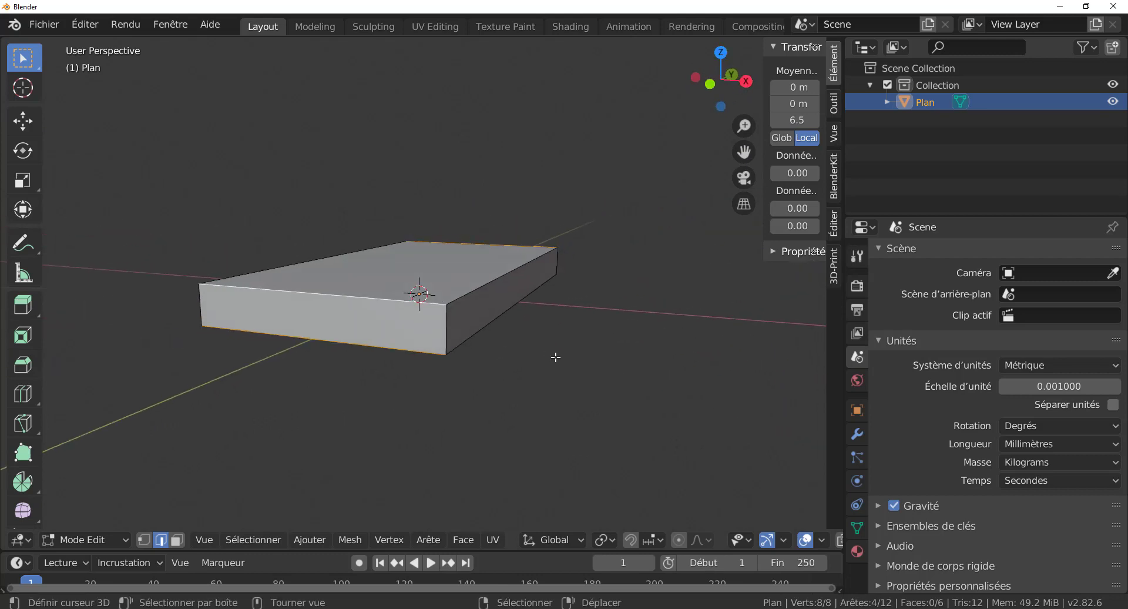
Replace the selection with the ring of the block's four vertical corner edges and show the block from above
{"action": "left_click", "coordinate": [390, 425]}
{"action": "scroll", "coordinate": [450, 427], "scroll_direction": "up", "scroll_amount": 2}
{"action": "scroll", "coordinate": [452, 427], "scroll_direction": "down", "scroll_amount": 1}
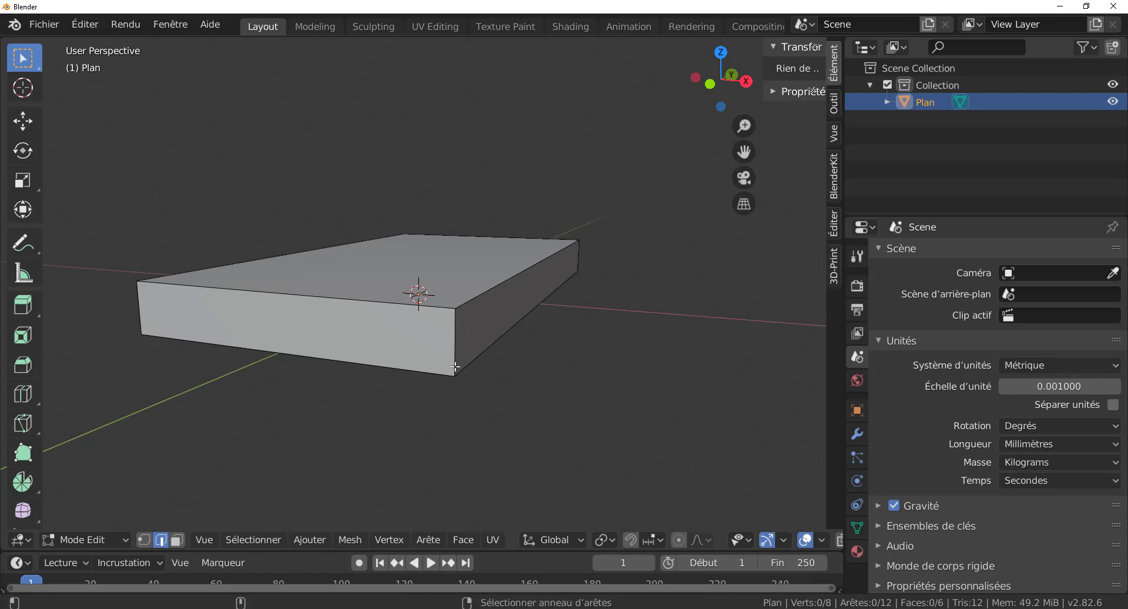
{"action": "left_click", "coordinate": [453, 346], "text": "ctrl+alt"}
{"action": "scroll", "coordinate": [447, 371], "scroll_direction": "down", "scroll_amount": 1}
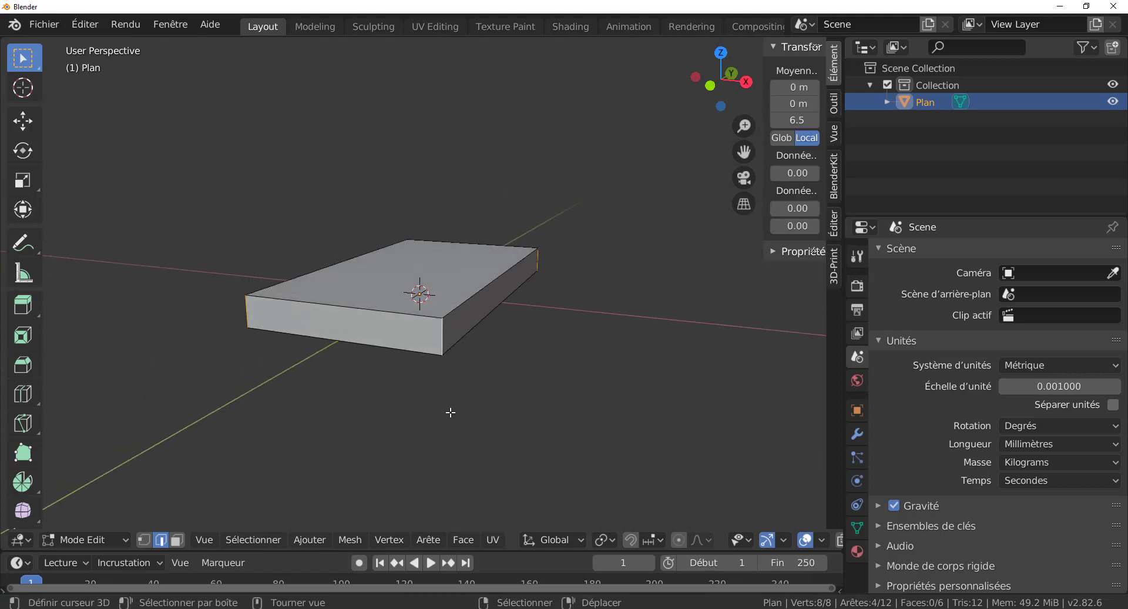
{"action": "key", "text": "KP_7"}
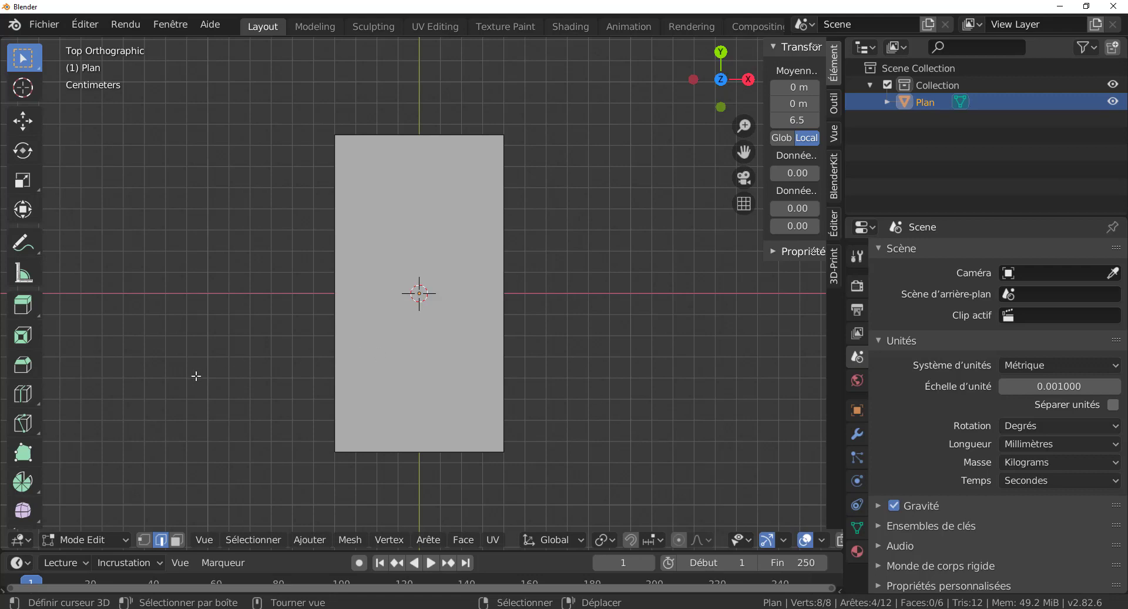
Try to bevel the block's four vertical corner edges with a single segment, and undo the bevel
{"action": "left_click", "coordinate": [24, 366]}
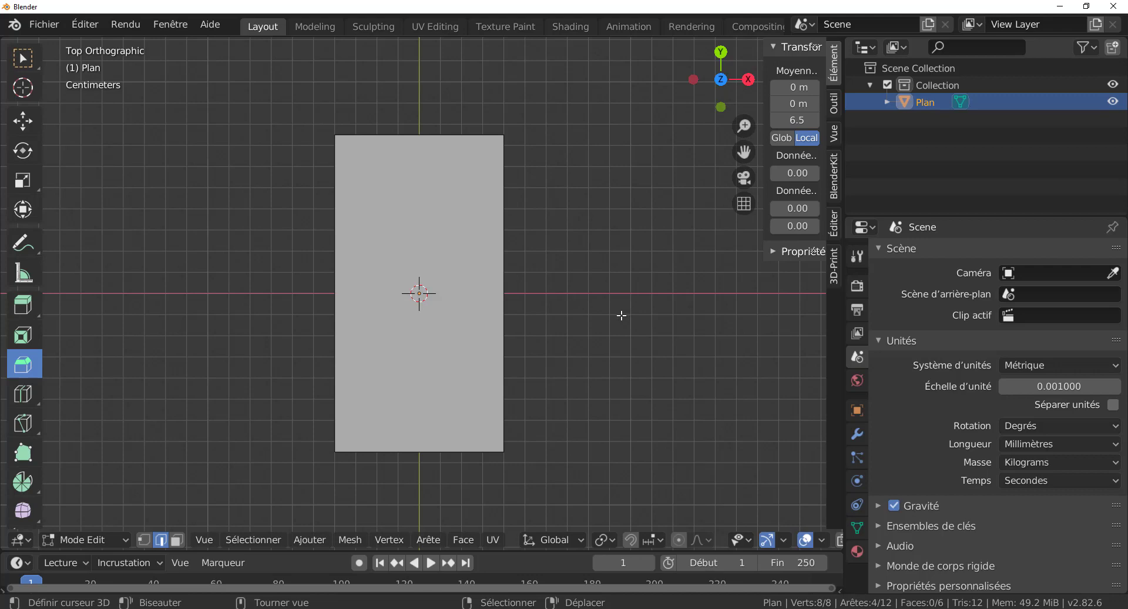
{"action": "key", "text": "ctrl+b"}
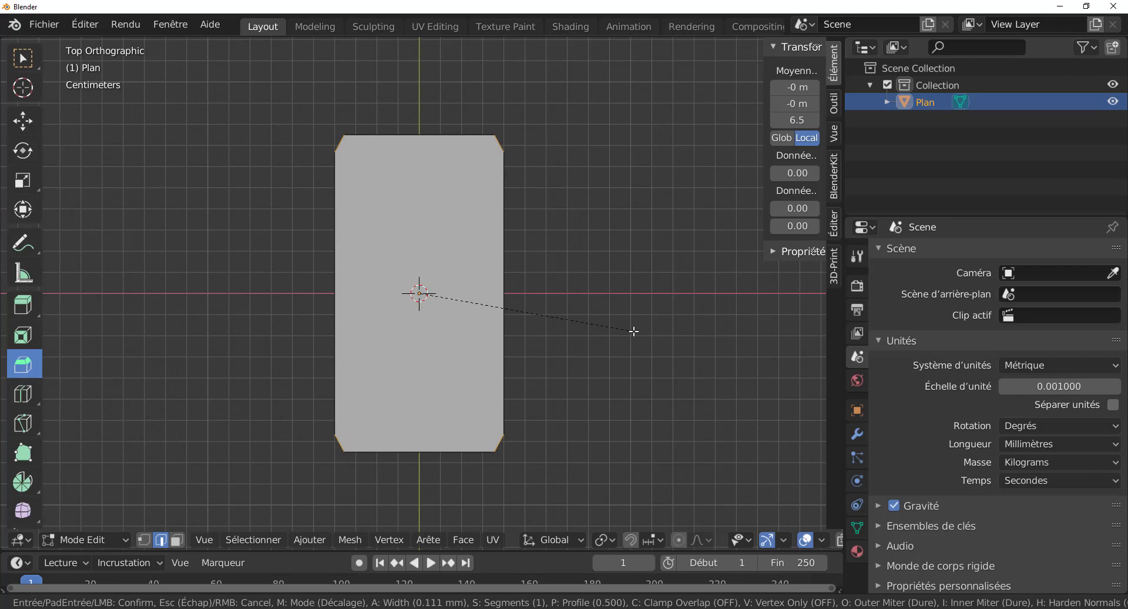
{"action": "left_click", "coordinate": [634, 331]}
{"action": "scroll", "coordinate": [532, 182], "scroll_direction": "up", "scroll_amount": 1}
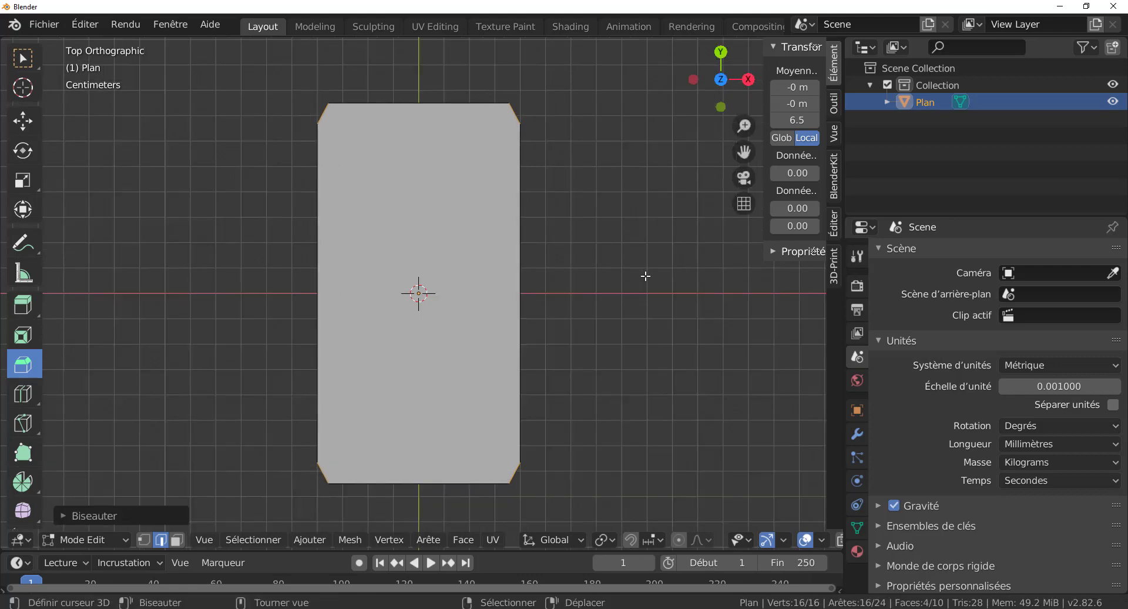
{"action": "key", "text": "ctrl+z"}
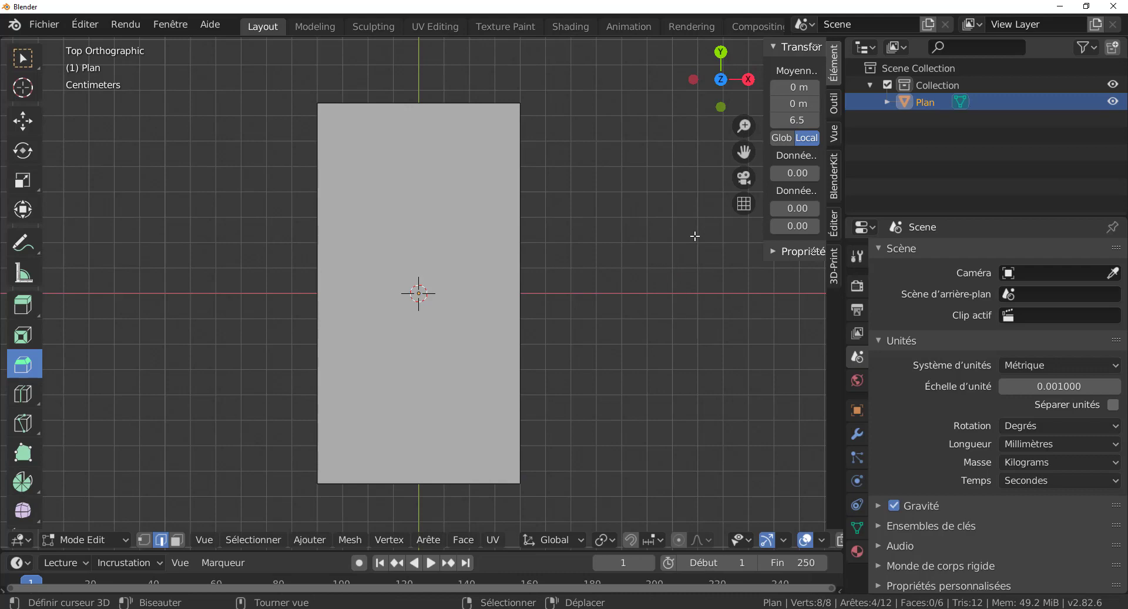
Apply the block's scale in Object Mode and widen the transform sidebar to show the full values
{"action": "middle_click_drag", "start_coordinate": [639, 358], "coordinate": [540, 339]}
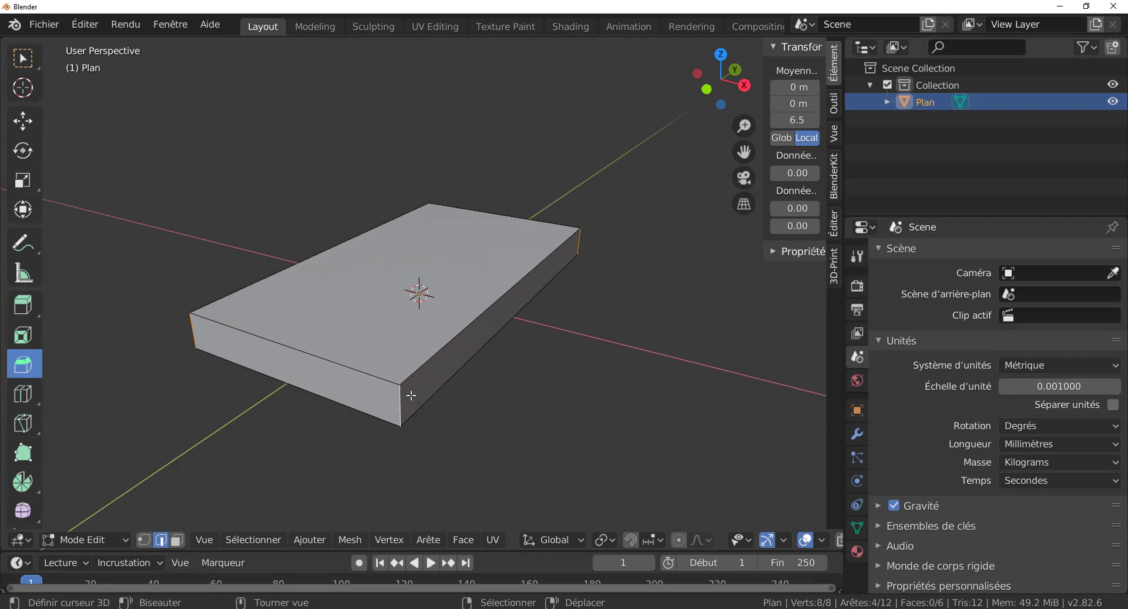
{"action": "left_click", "coordinate": [570, 430]}
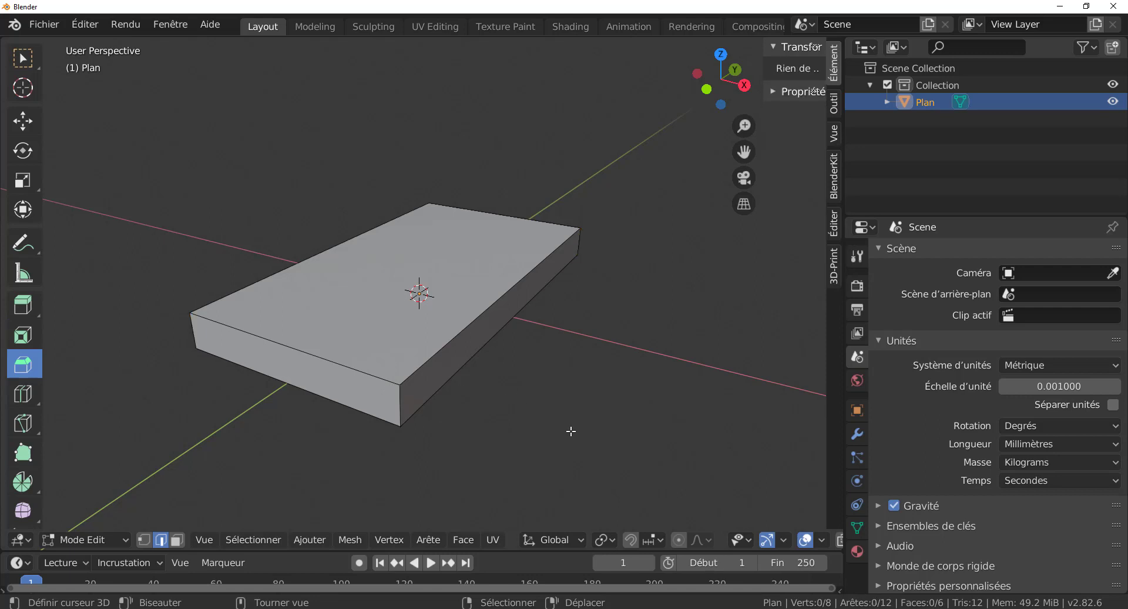
{"action": "key", "text": "a"}
{"action": "key", "text": "ctrl"}
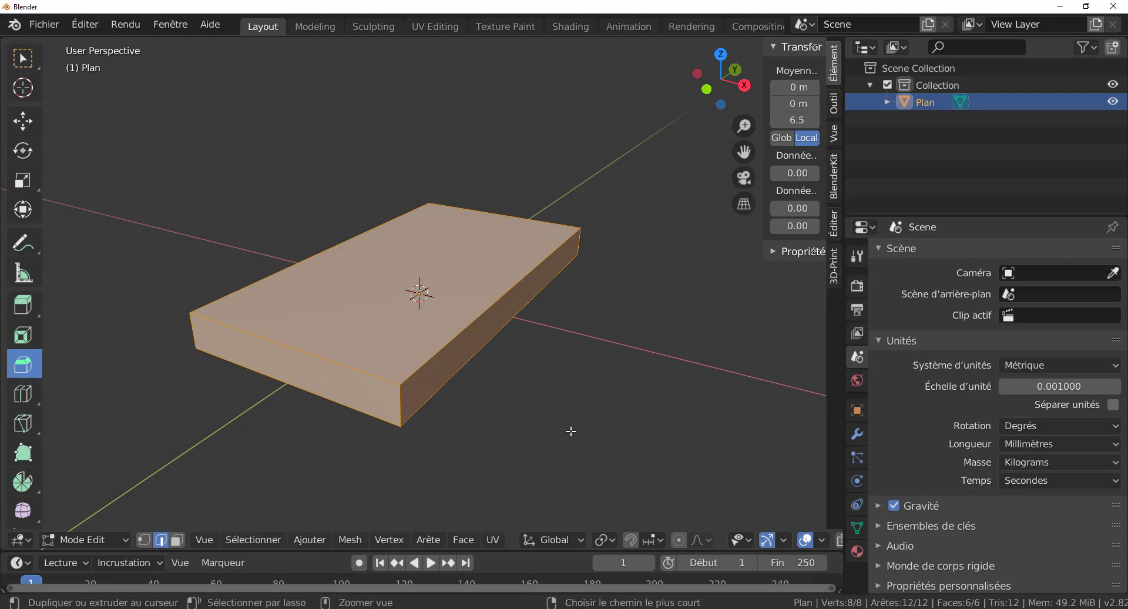
{"action": "key", "text": "Tab"}
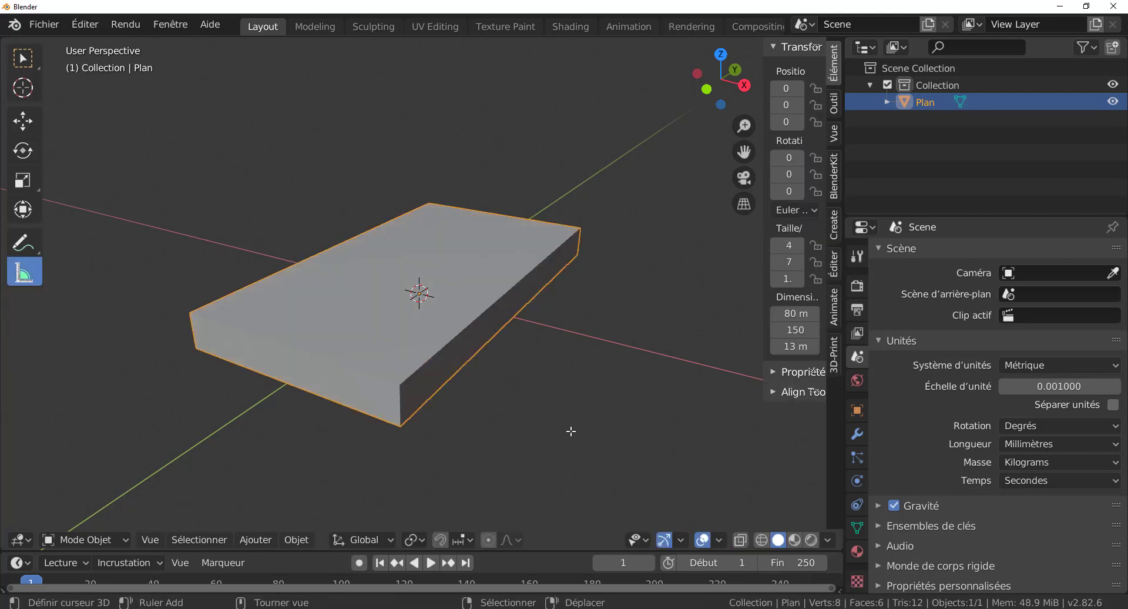
{"action": "key", "text": "ctrl+a"}
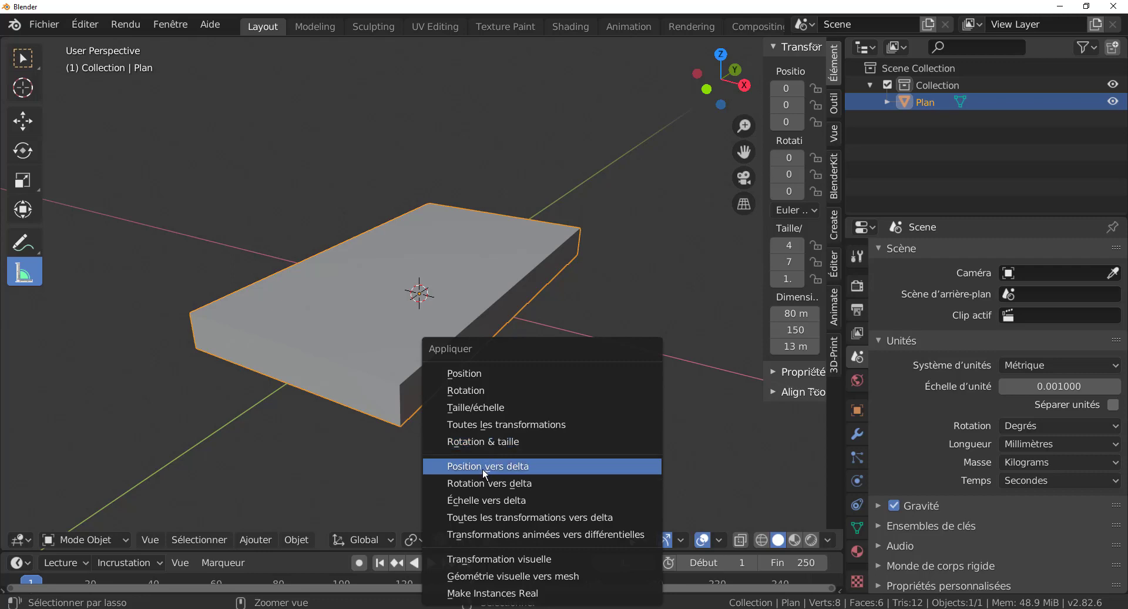
{"action": "left_click", "coordinate": [480, 408]}
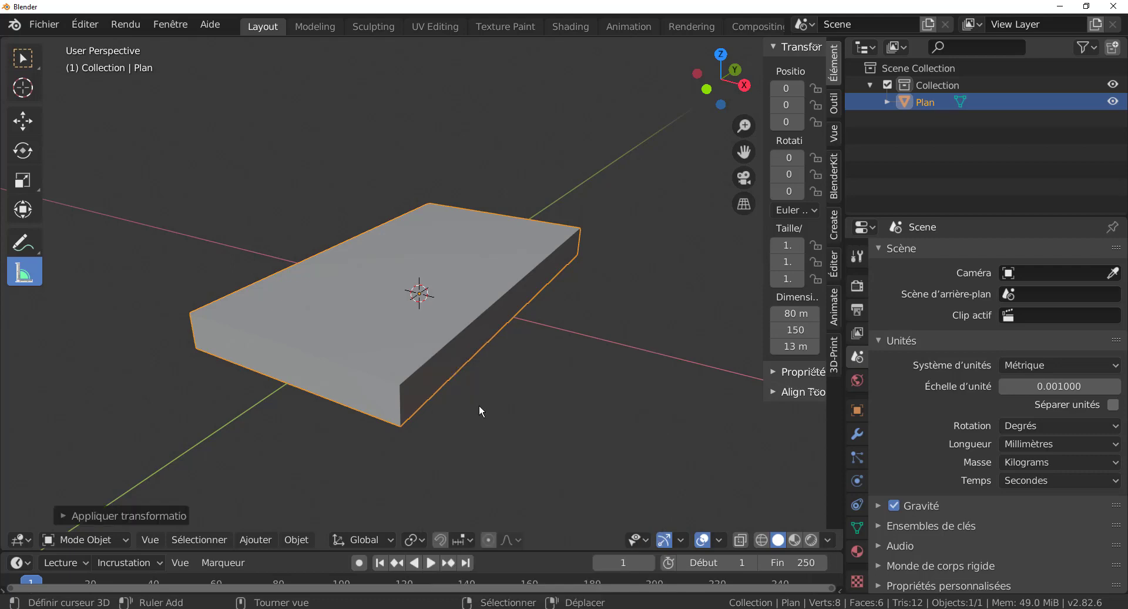
{"action": "middle_click_drag", "start_coordinate": [553, 379], "coordinate": [576, 414]}
{"action": "left_click_drag", "start_coordinate": [763, 280], "coordinate": [703, 279]}
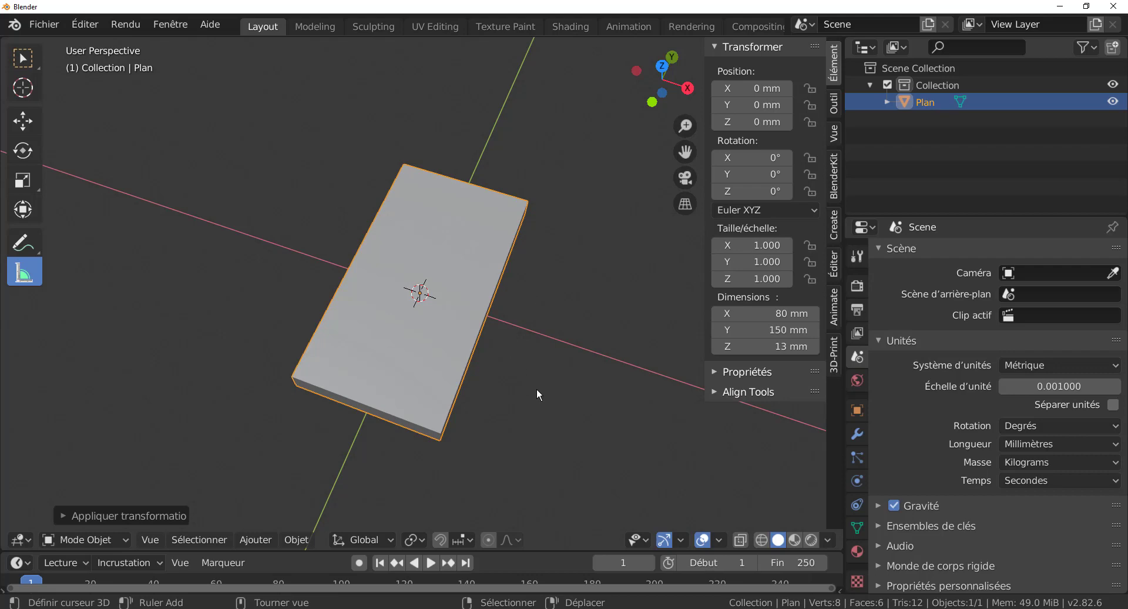
Return to Edit Mode, select the ring of the block's four vertical corner edges and show the block from above
{"action": "key", "text": "Tab"}
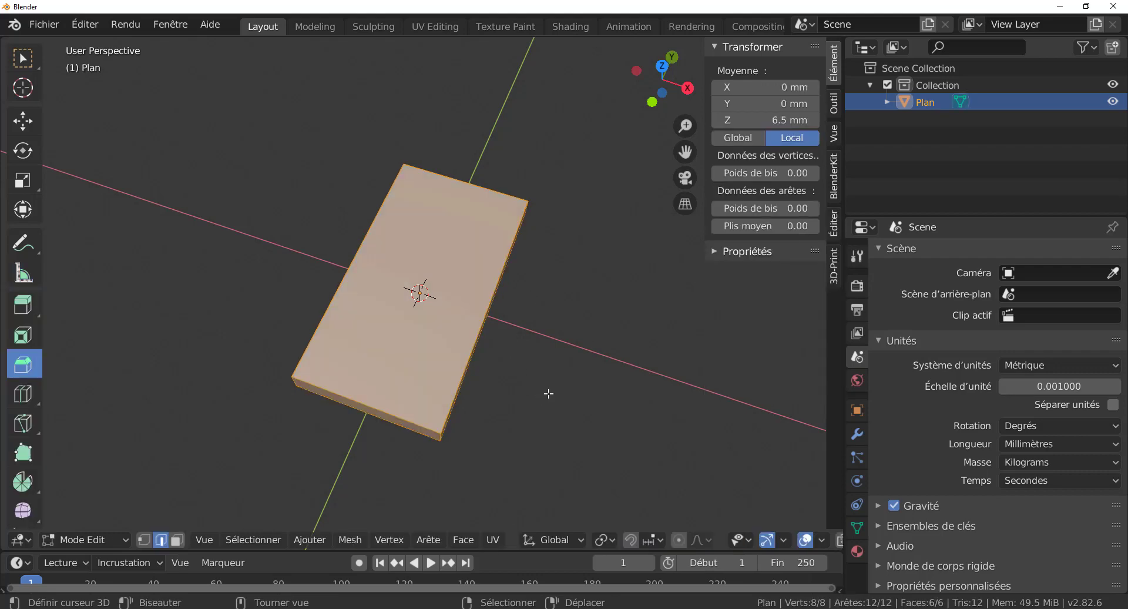
{"action": "key", "text": "KP_7"}
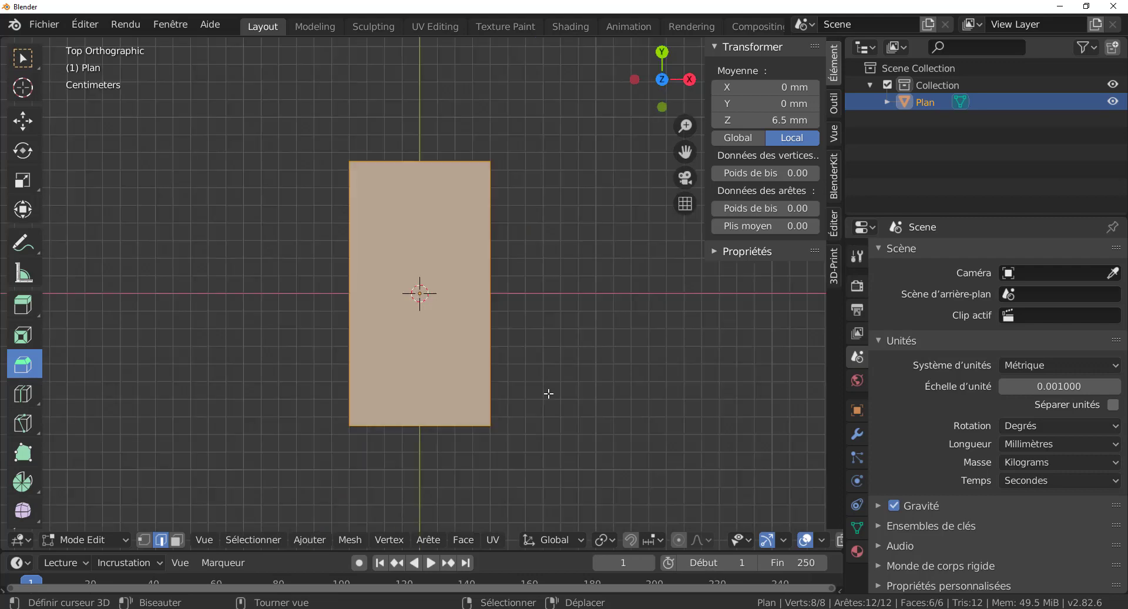
{"action": "middle_click_drag", "start_coordinate": [537, 411], "coordinate": [504, 293]}
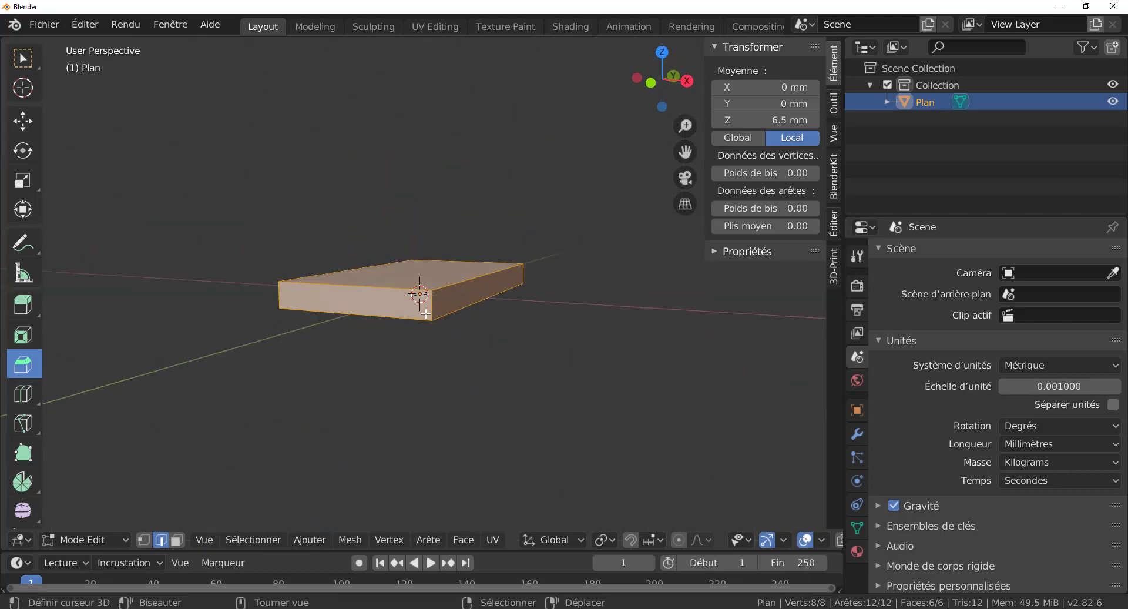
{"action": "left_click", "coordinate": [404, 388]}
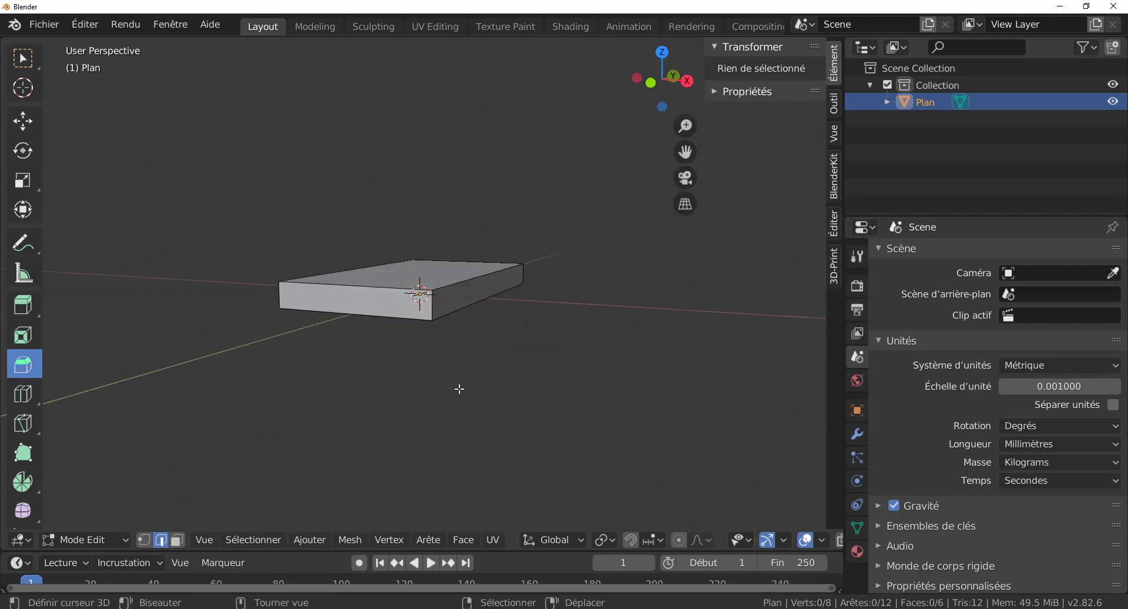
{"action": "scroll", "coordinate": [460, 388], "scroll_direction": "up", "scroll_amount": 2}
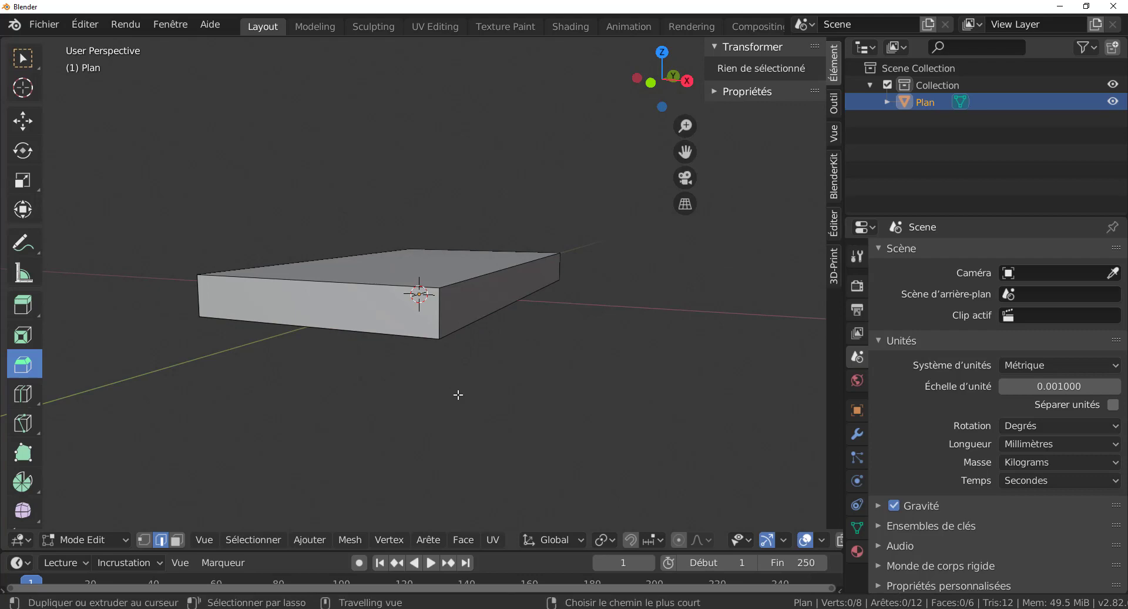
{"action": "left_click", "coordinate": [438, 325], "text": "ctrl+alt"}
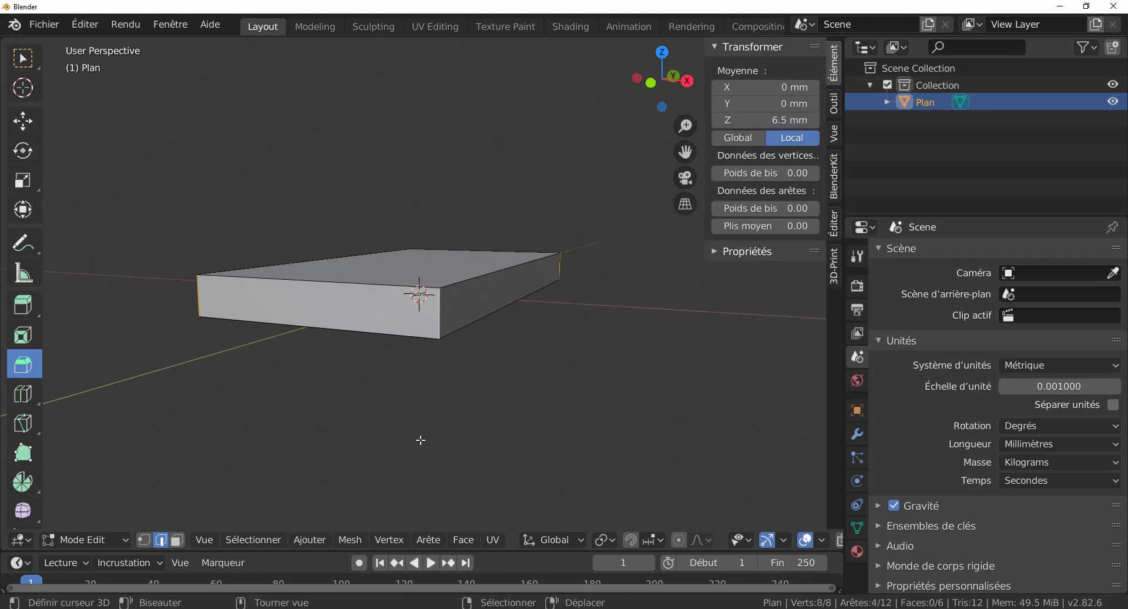
{"action": "key", "text": "KP_7"}
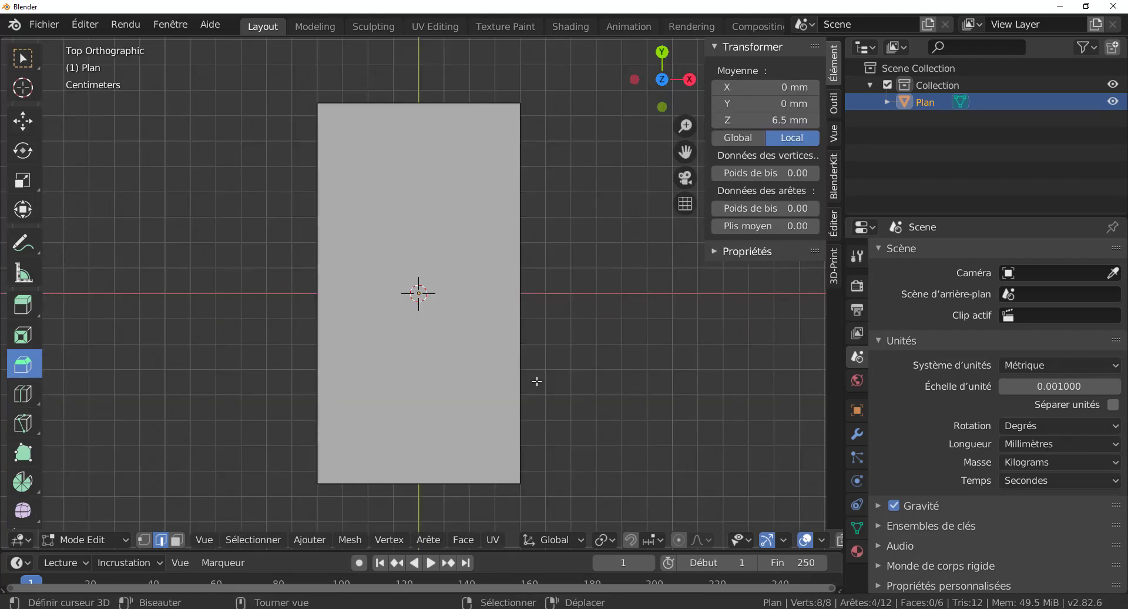
Bevel the four selected corner edges with an offset of about 8.6 mm and set the bevel to 5 segments
{"action": "left_click_drag", "start_coordinate": [667, 430], "coordinate": [687, 440]}
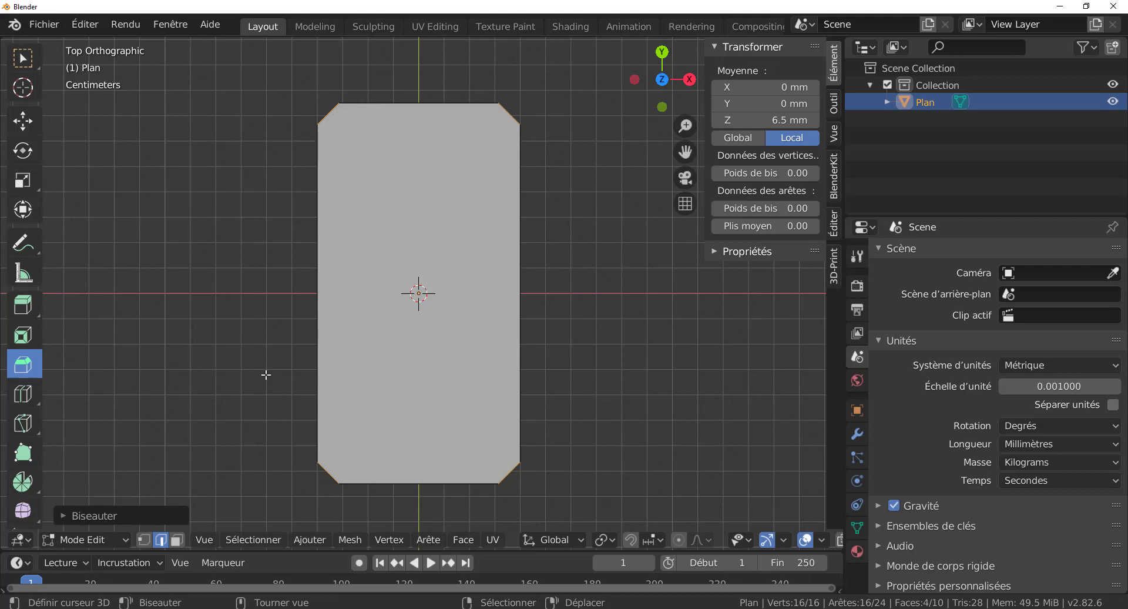
{"action": "left_click", "coordinate": [94, 517]}
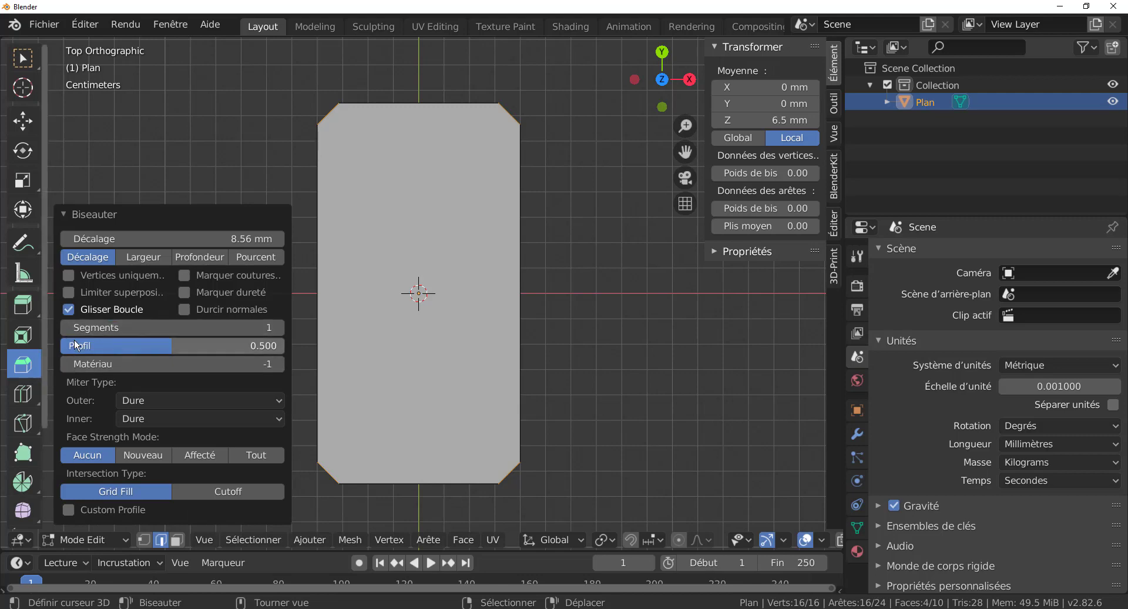
{"action": "left_click", "coordinate": [280, 326]}
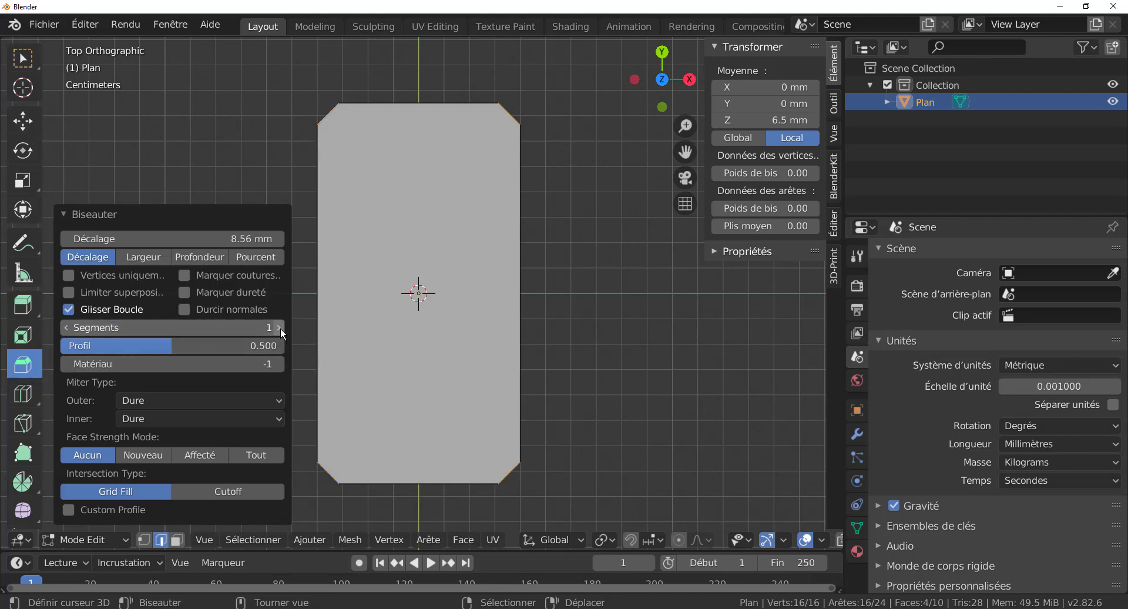
{"action": "left_click", "coordinate": [280, 327]}
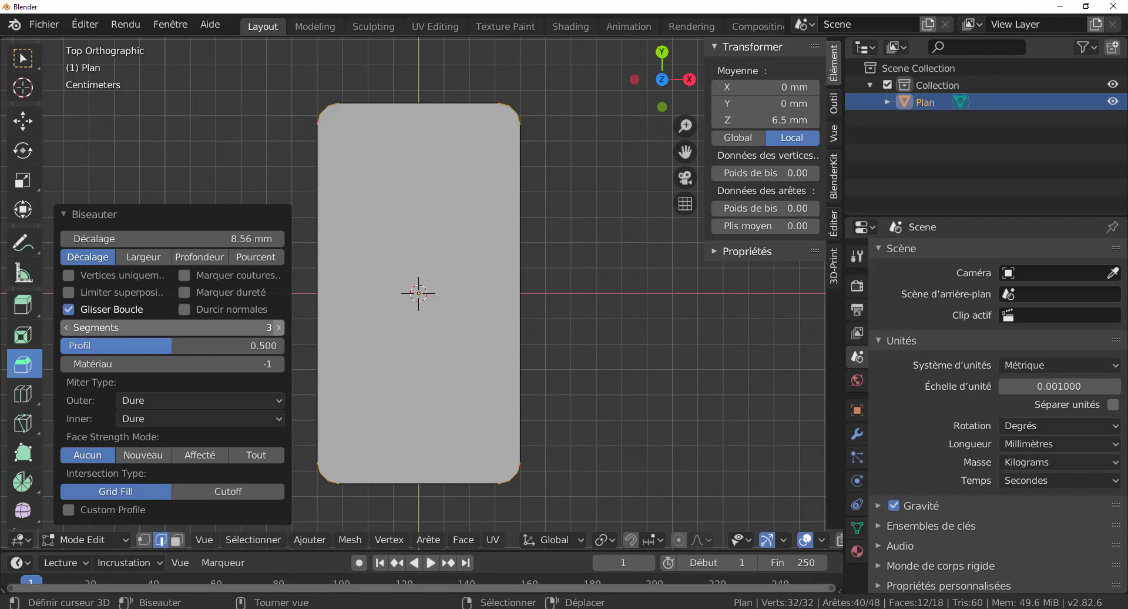
{"action": "middle_click_drag", "start_coordinate": [695, 468], "coordinate": [587, 393]}
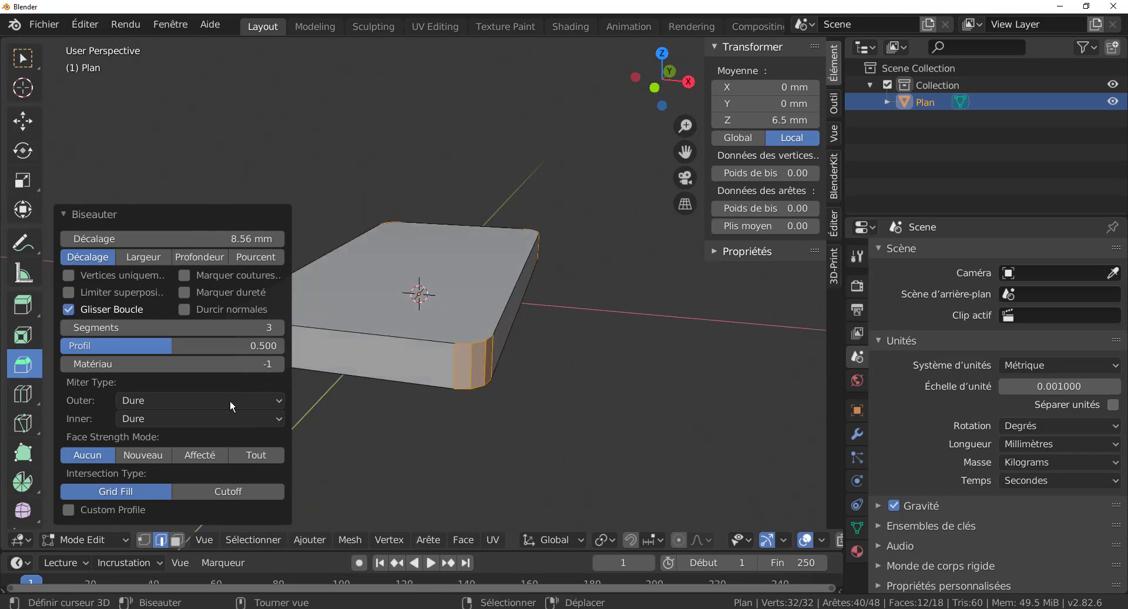
{"action": "left_click", "coordinate": [278, 327]}
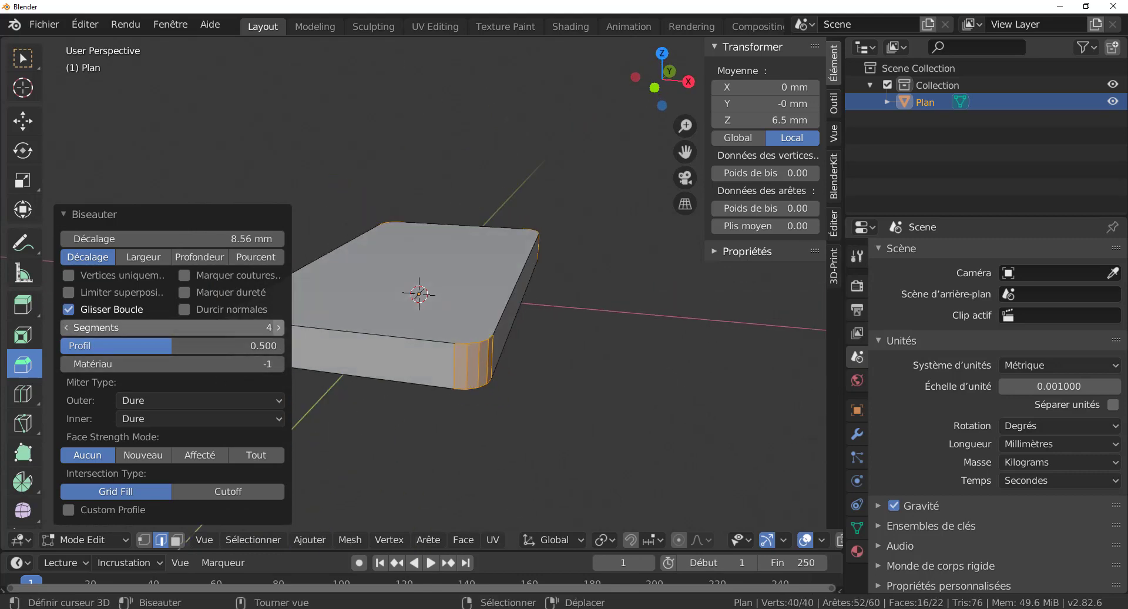
{"action": "left_click", "coordinate": [279, 329]}
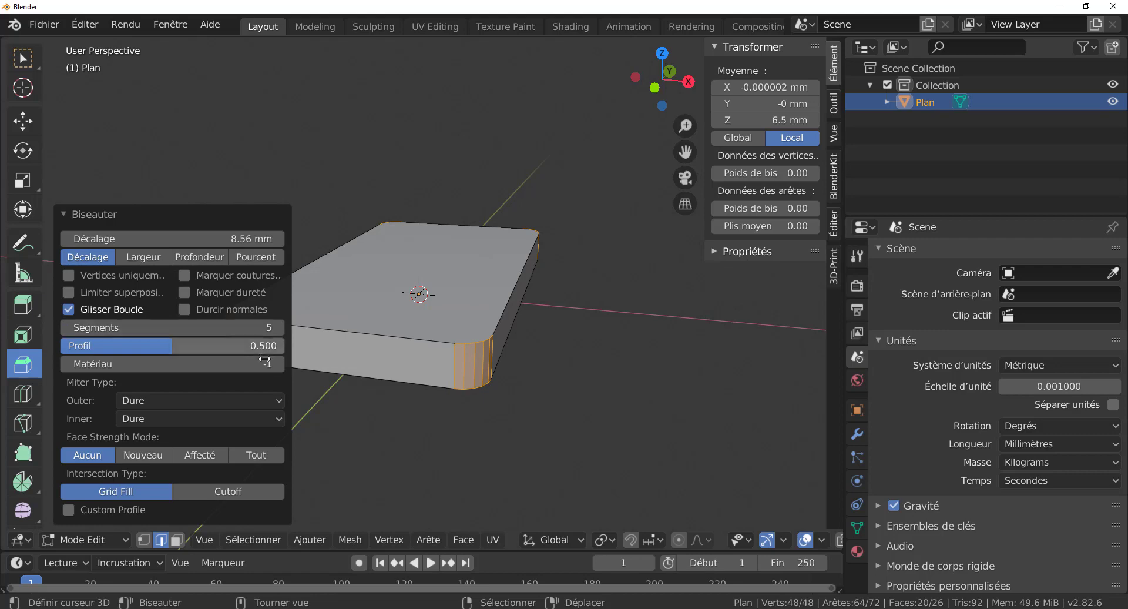
{"action": "scroll", "coordinate": [606, 378], "scroll_direction": "down", "scroll_amount": 1}
{"action": "mouse_move", "coordinate": [605, 378]}
{"action": "middle_mouse_down"}
{"action": "mouse_move", "coordinate": [602, 403]}
{"action": "mouse_move", "coordinate": [569, 403]}
{"action": "mouse_move", "coordinate": [582, 363]}
{"action": "mouse_move", "coordinate": [597, 441]}
{"action": "mouse_move", "coordinate": [600, 376]}
{"action": "mouse_move", "coordinate": [590, 379]}
{"action": "middle_mouse_up"}
Switch to Object Mode and apply smooth shading to the rounded block
{"action": "key", "text": "Tab"}
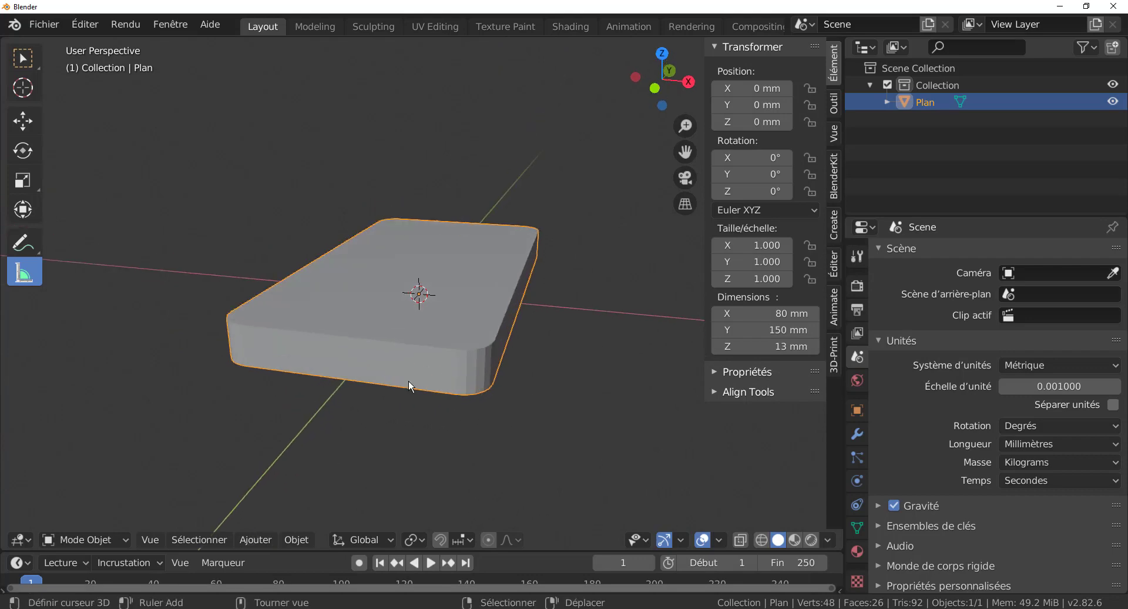
{"action": "left_click", "coordinate": [253, 541]}
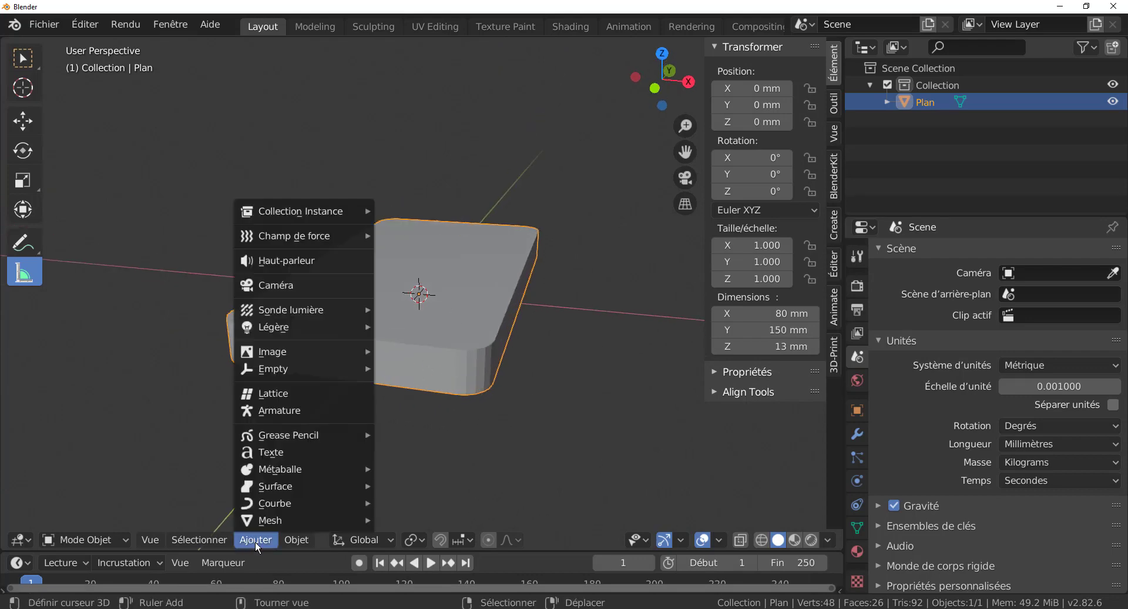
{"action": "mouse_move", "coordinate": [292, 542]}
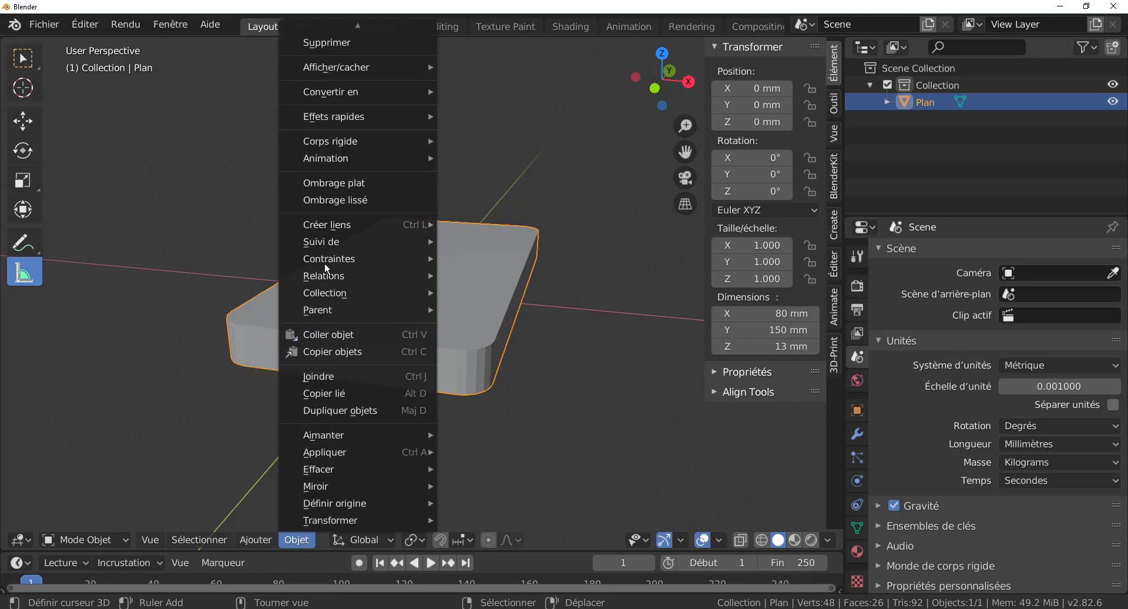
{"action": "left_click", "coordinate": [332, 200]}
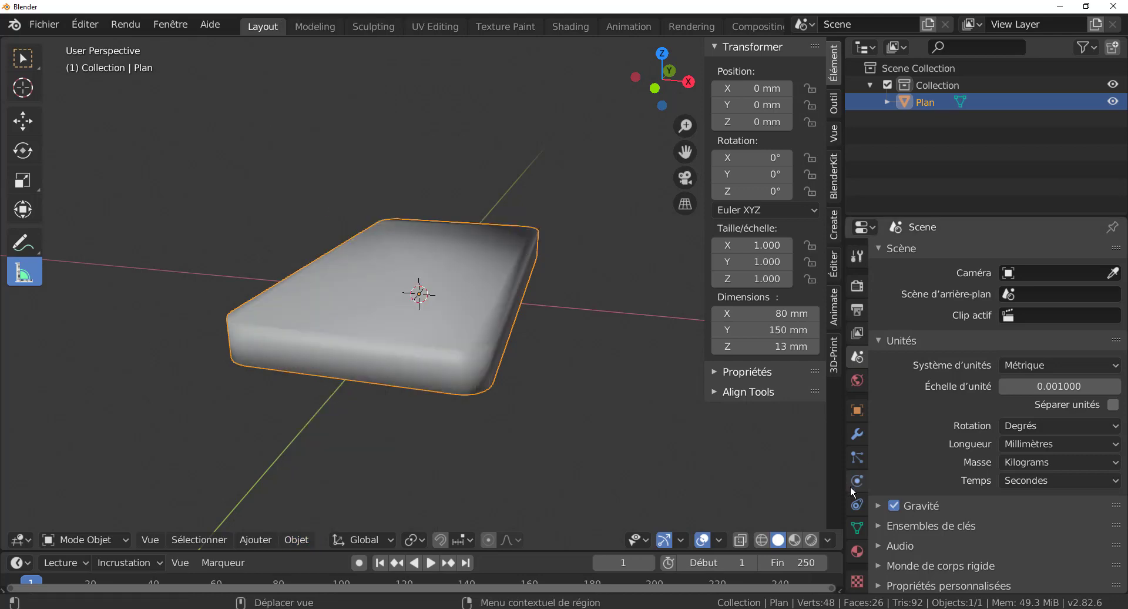
Enable Auto Smooth for the block's mesh normals and narrow the transform sidebar
{"action": "left_click", "coordinate": [857, 528]}
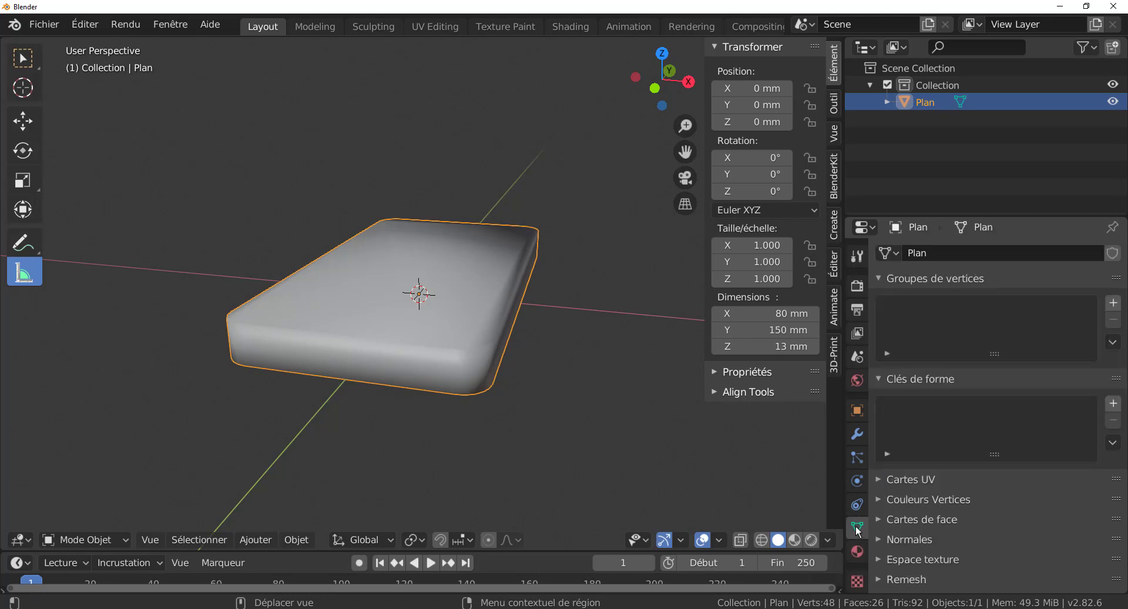
{"action": "scroll", "coordinate": [917, 520], "scroll_direction": "down", "scroll_amount": 2}
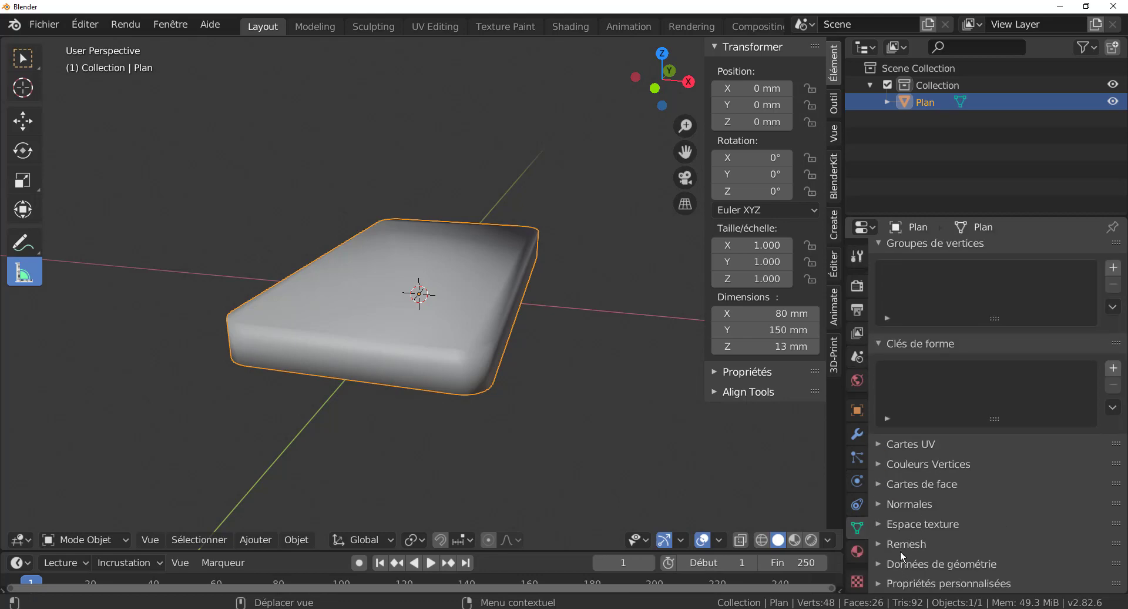
{"action": "left_click", "coordinate": [879, 504]}
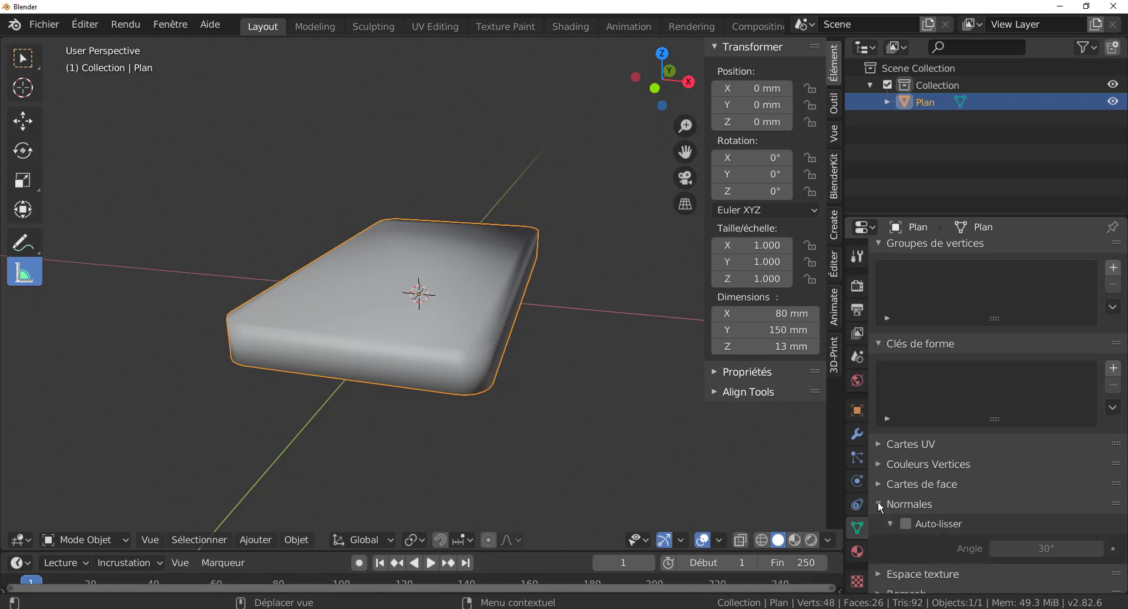
{"action": "left_click", "coordinate": [905, 523]}
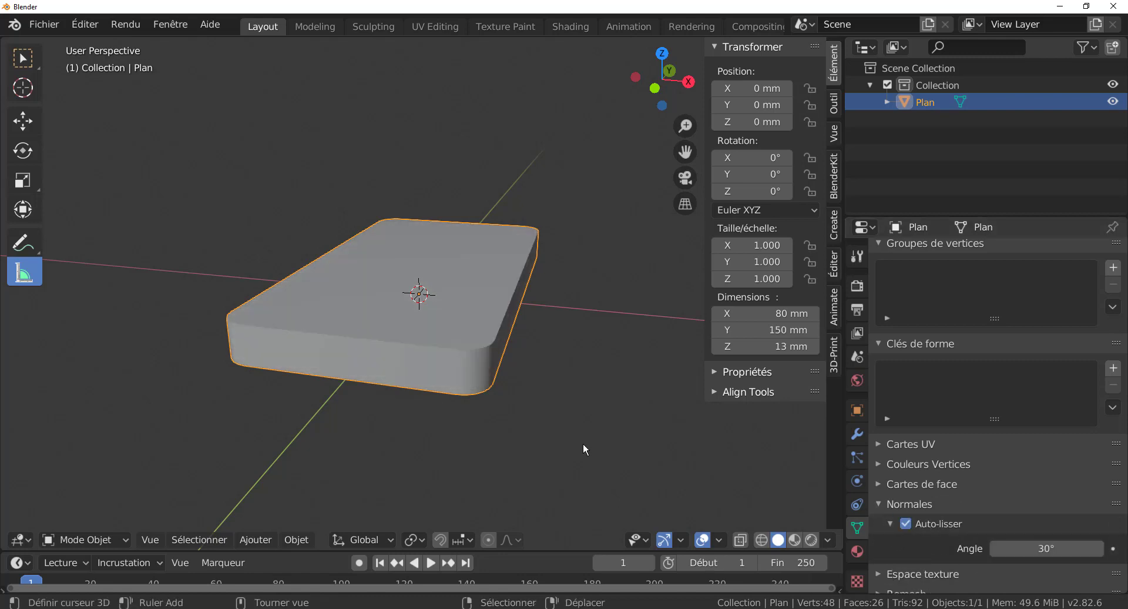
{"action": "middle_click_drag", "start_coordinate": [583, 445], "coordinate": [549, 434]}
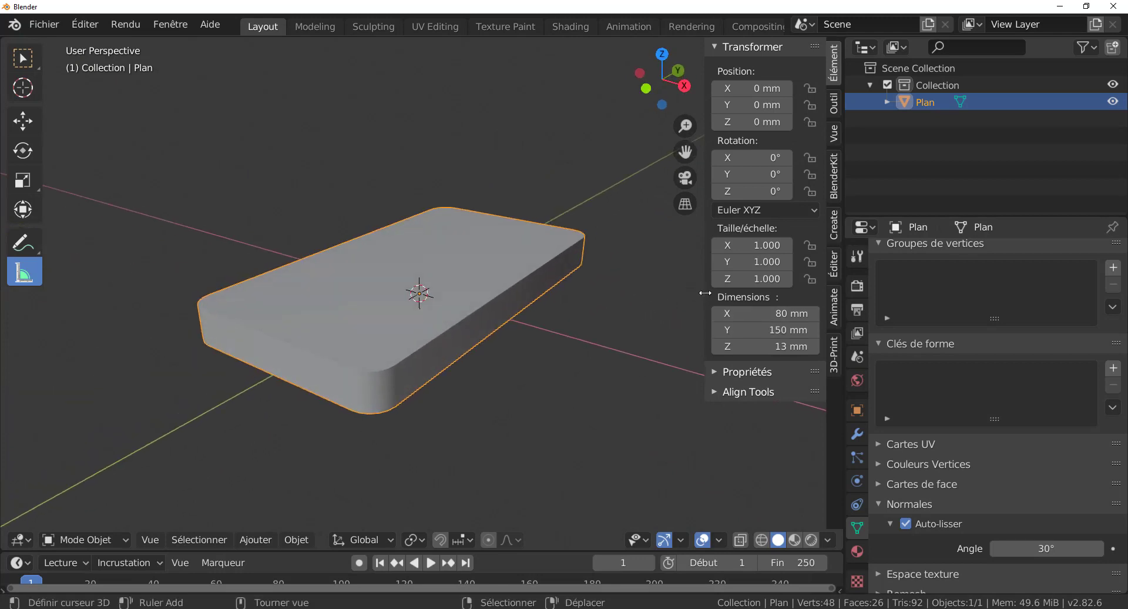
{"action": "left_click_drag", "start_coordinate": [709, 295], "coordinate": [771, 295]}
{"action": "middle_click_drag", "start_coordinate": [673, 347], "coordinate": [621, 401]}
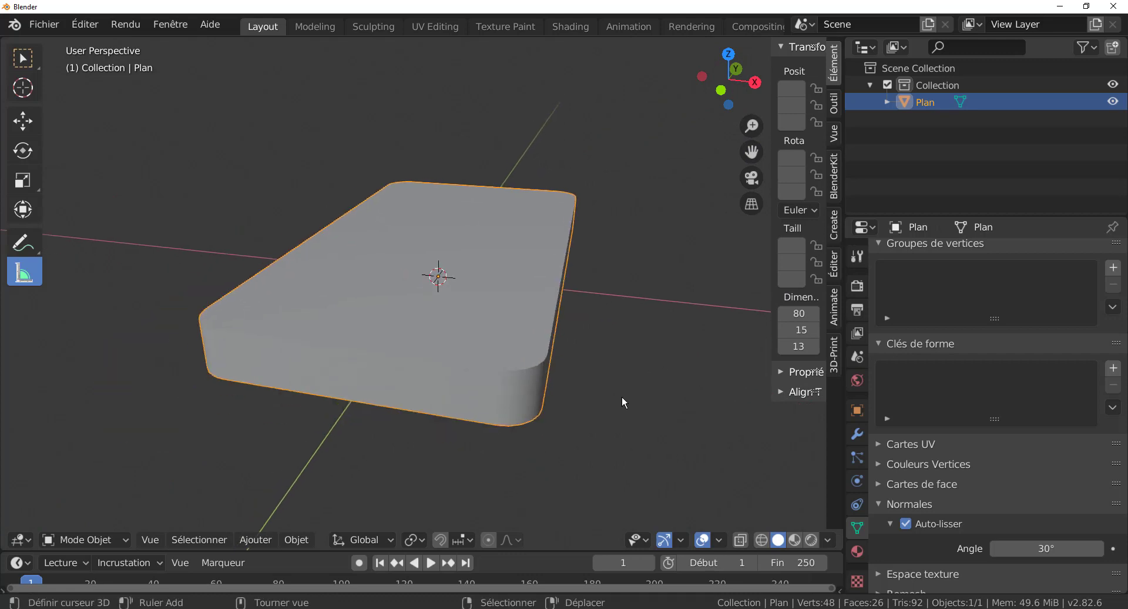
Enter Edit Mode and add two horizontal loop cuts around the block's sides
{"action": "middle_click_drag", "start_coordinate": [608, 358], "coordinate": [515, 310]}
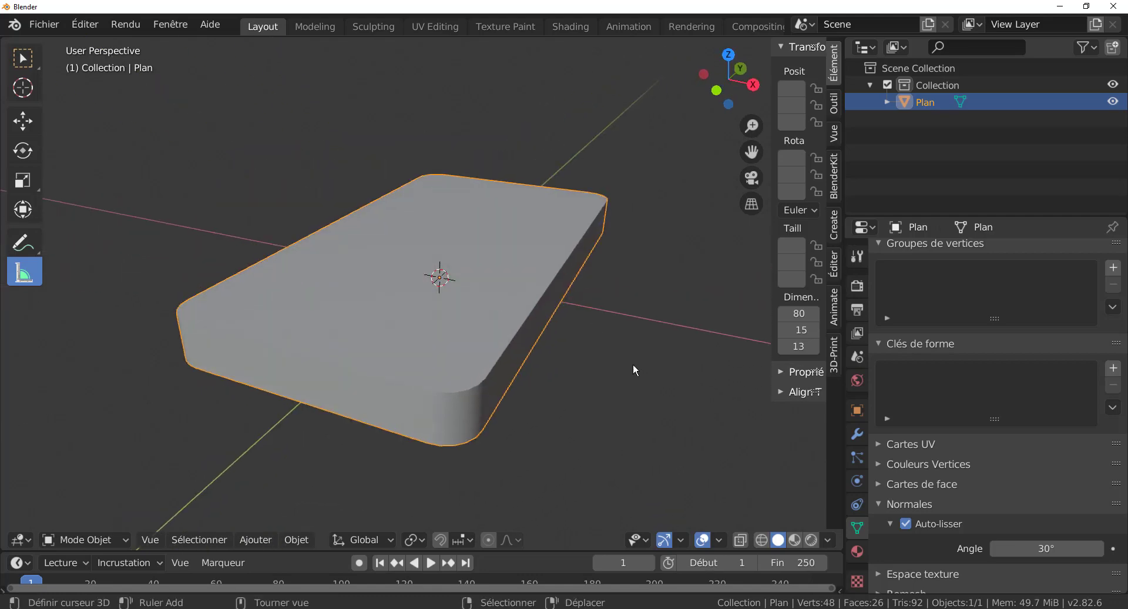
{"action": "key", "text": "Tab"}
{"action": "middle_click_drag", "start_coordinate": [624, 373], "coordinate": [516, 370]}
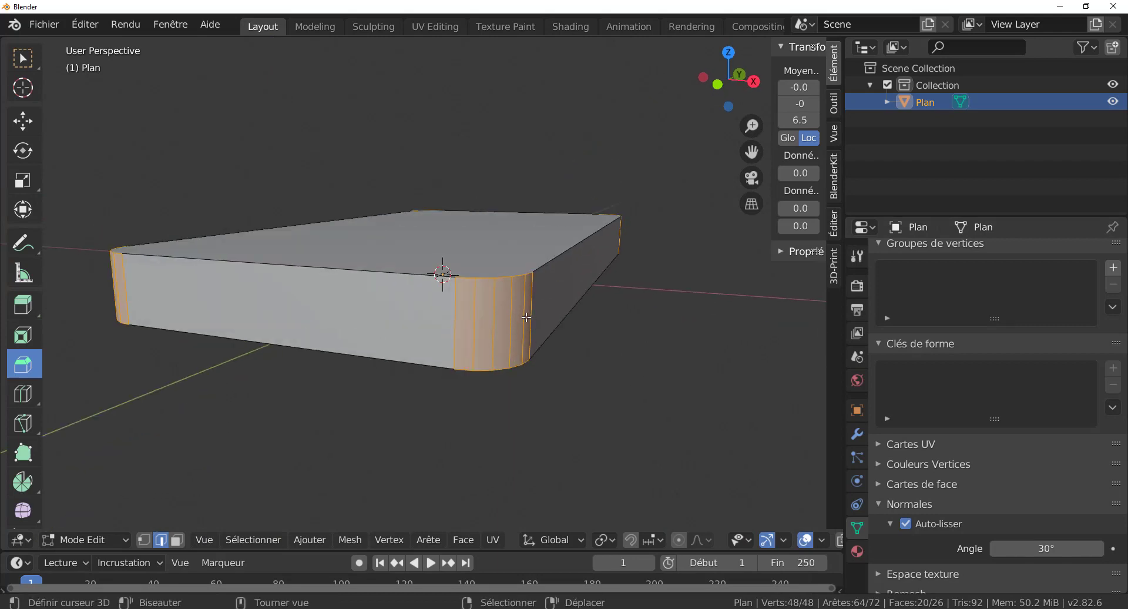
{"action": "key", "text": "ctrl+r"}
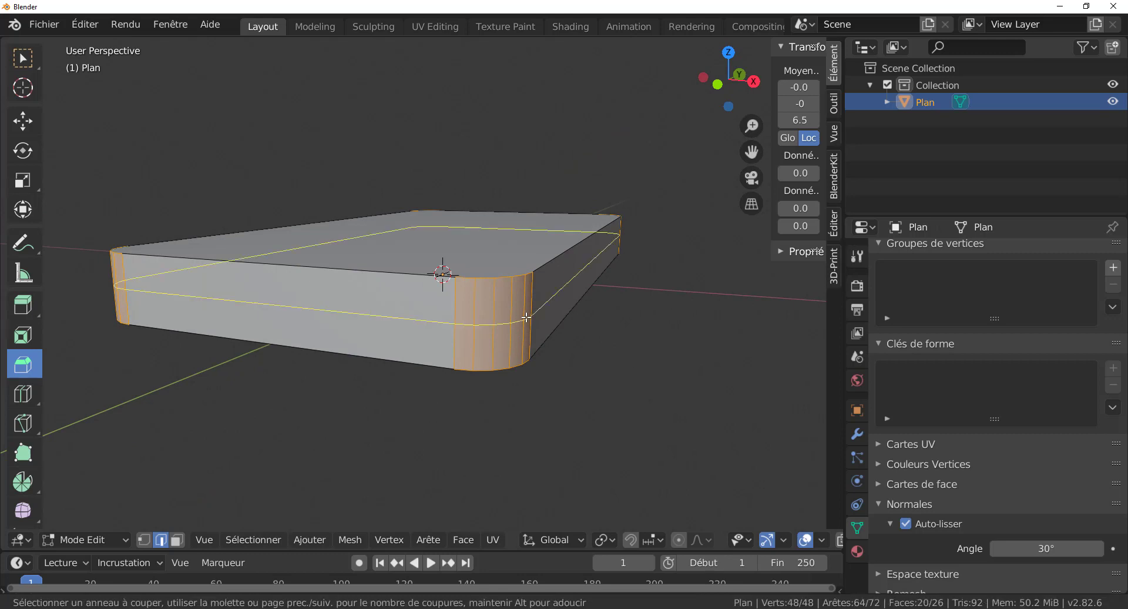
{"action": "scroll", "coordinate": [526, 317], "scroll_direction": "up", "scroll_amount": 1}
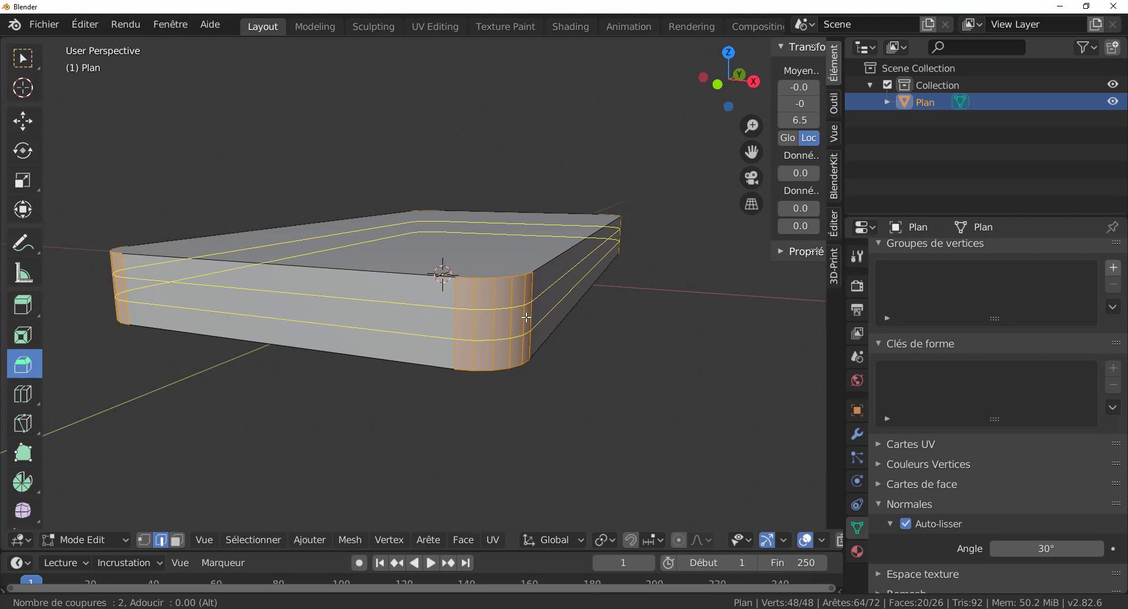
{"action": "left_click", "coordinate": [526, 317]}
{"action": "left_click", "coordinate": [526, 317]}
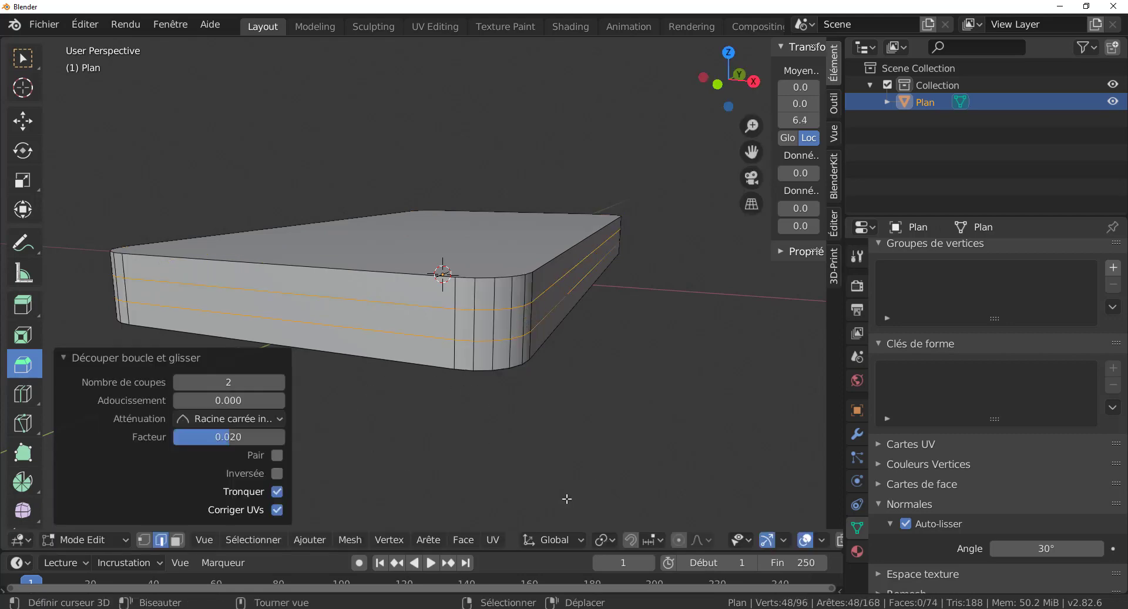
Select the upper and lower loop-cut edges on both short ends of the block
{"action": "middle_click_drag", "start_coordinate": [567, 499], "coordinate": [614, 459]}
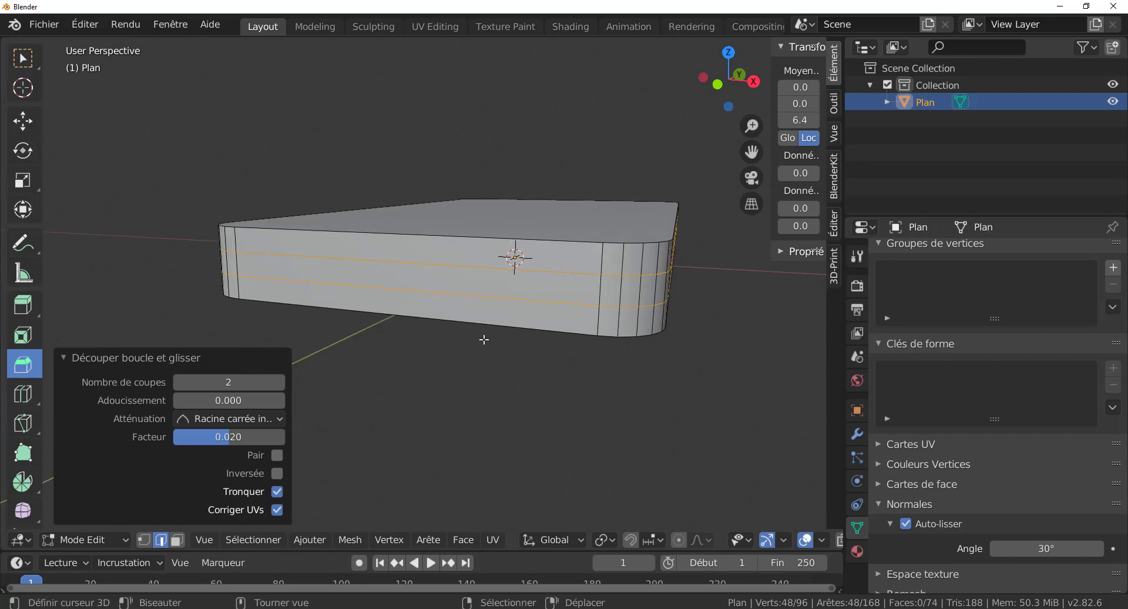
{"action": "right_click", "coordinate": [468, 268]}
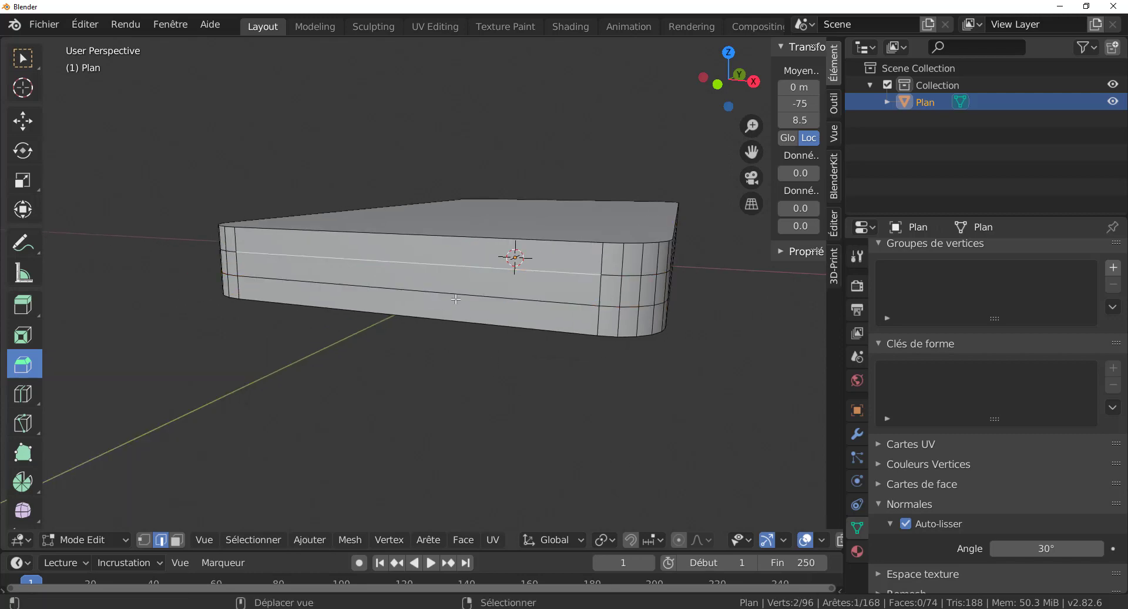
{"action": "right_click", "coordinate": [454, 299], "text": "shift"}
{"action": "scroll", "coordinate": [538, 385], "scroll_direction": "down", "scroll_amount": 2}
{"action": "middle_click_drag", "start_coordinate": [656, 381], "coordinate": [440, 311]}
{"action": "right_click", "coordinate": [439, 328], "text": "shift"}
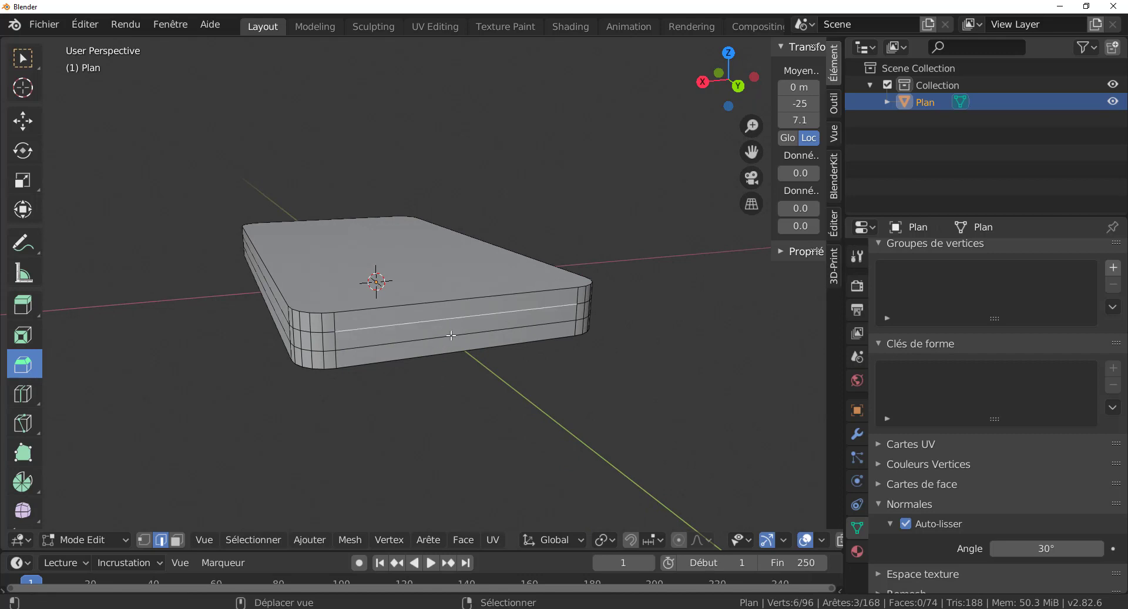
{"action": "right_click", "coordinate": [452, 341], "text": "shift"}
{"action": "mouse_move", "coordinate": [518, 403]}
{"action": "middle_mouse_down"}
{"action": "mouse_move", "coordinate": [552, 403]}
{"action": "mouse_move", "coordinate": [520, 395]}
{"action": "middle_mouse_up"}
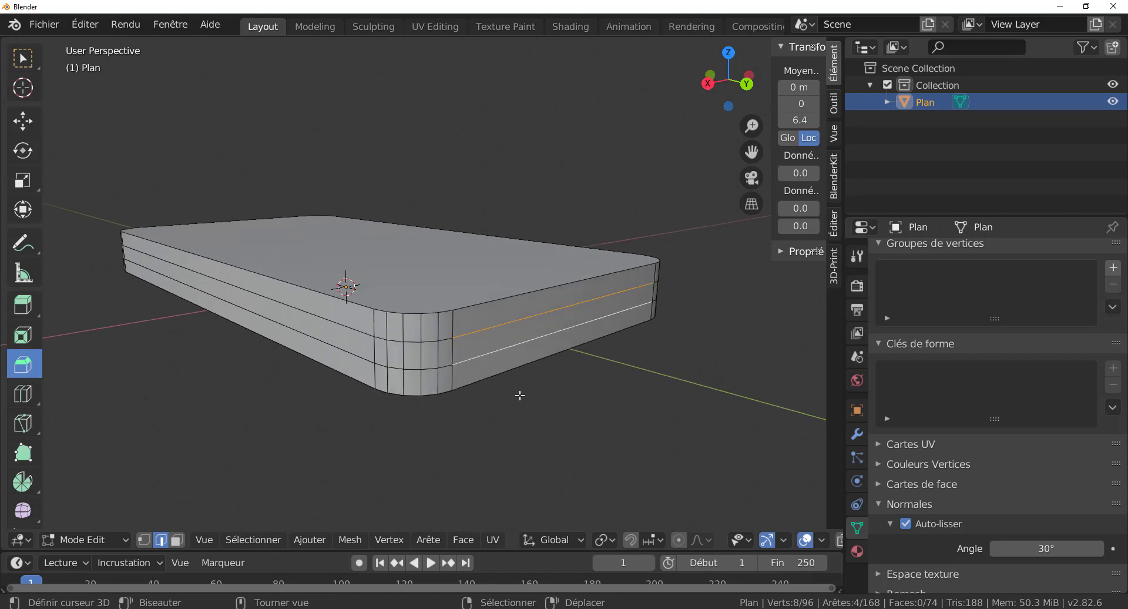
Widen the 3D viewport and spread the four selected edges apart by scaling them about 2.05 times along Z
{"action": "left_click", "coordinate": [24, 184]}
{"action": "scroll", "coordinate": [483, 259], "scroll_direction": "up", "scroll_amount": 2}
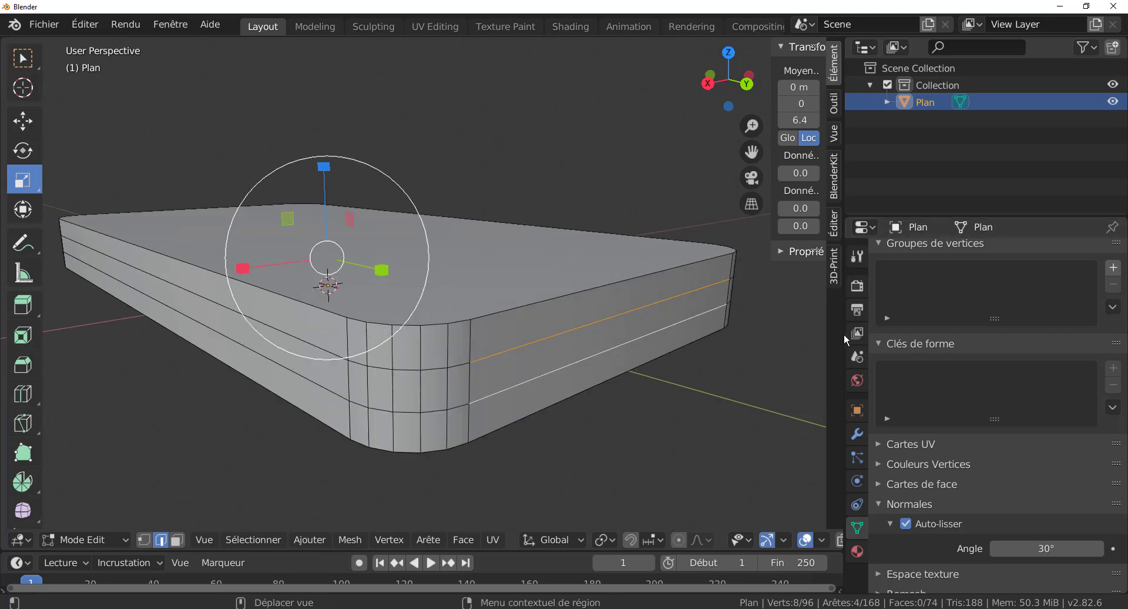
{"action": "left_click_drag", "start_coordinate": [844, 336], "coordinate": [1037, 319]}
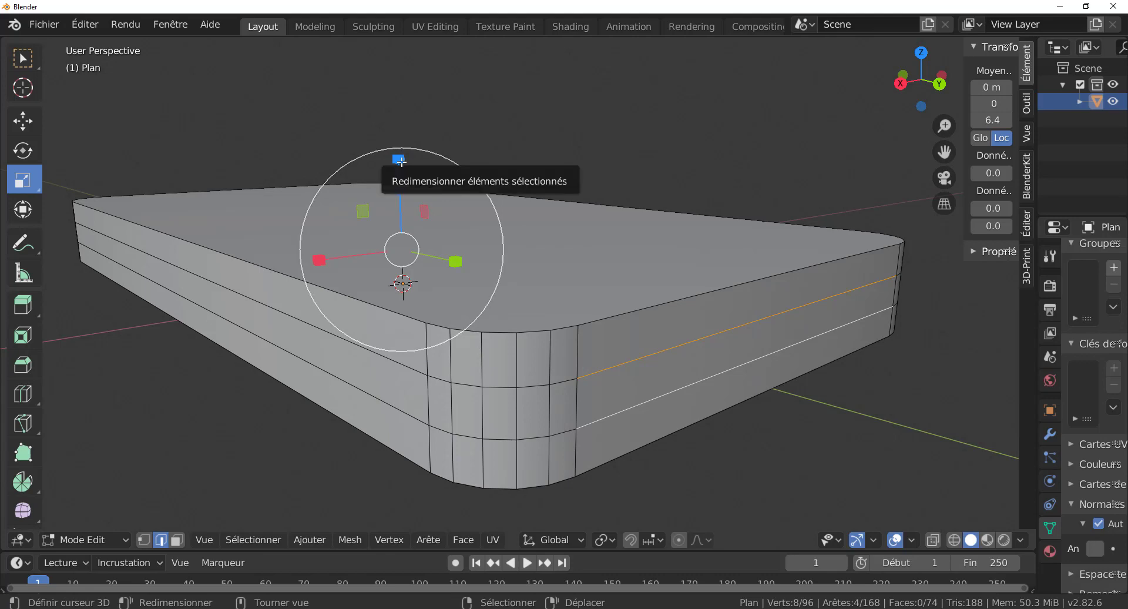
{"action": "left_click_drag", "start_coordinate": [401, 160], "coordinate": [401, 65]}
{"action": "middle_click_drag", "start_coordinate": [430, 173], "coordinate": [530, 285]}
{"action": "scroll", "coordinate": [530, 285], "scroll_direction": "up", "scroll_amount": 1}
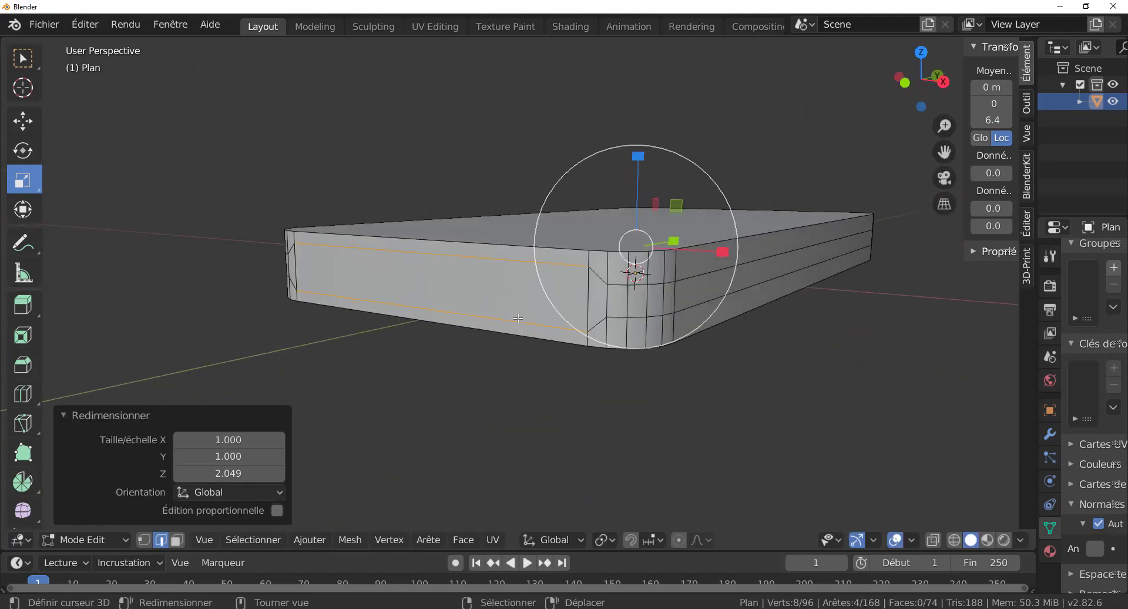
{"action": "scroll", "coordinate": [537, 308], "scroll_direction": "up", "scroll_amount": 3, "text": "ctrl"}
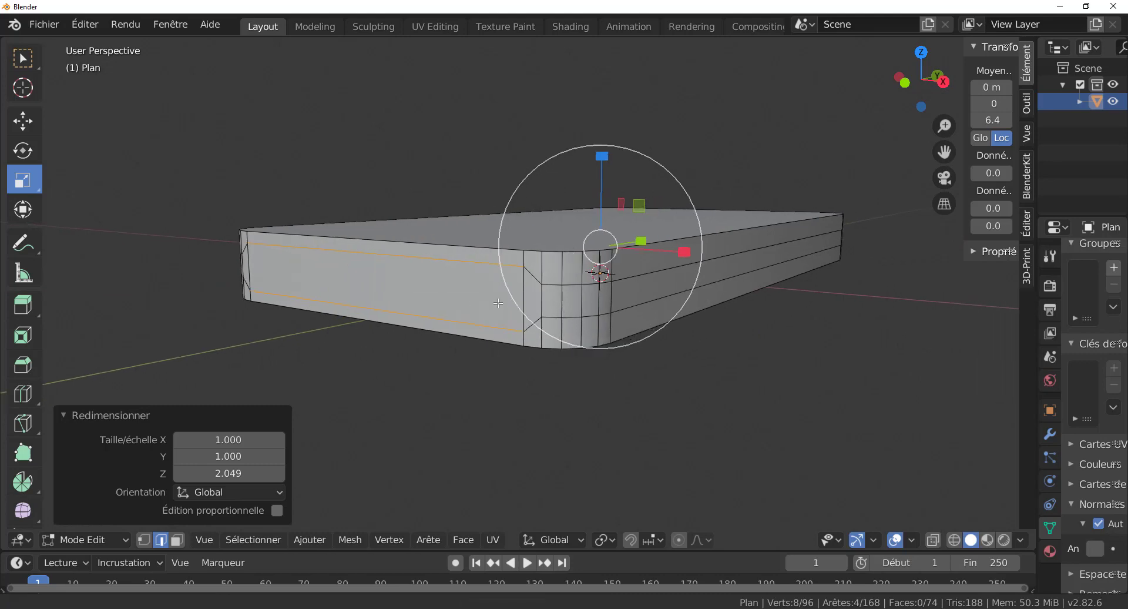
{"action": "scroll", "coordinate": [450, 318], "scroll_direction": "up", "scroll_amount": 1}
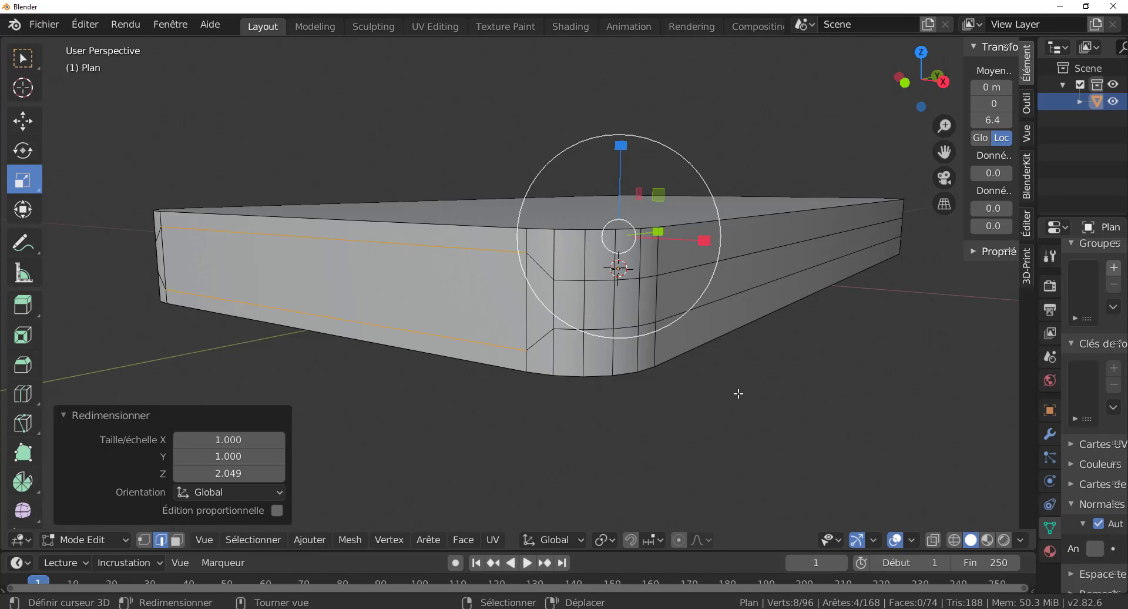
{"action": "mouse_move", "coordinate": [816, 379]}
{"action": "middle_mouse_down"}
{"action": "mouse_move", "coordinate": [652, 378]}
{"action": "mouse_move", "coordinate": [816, 380]}
{"action": "middle_mouse_up"}
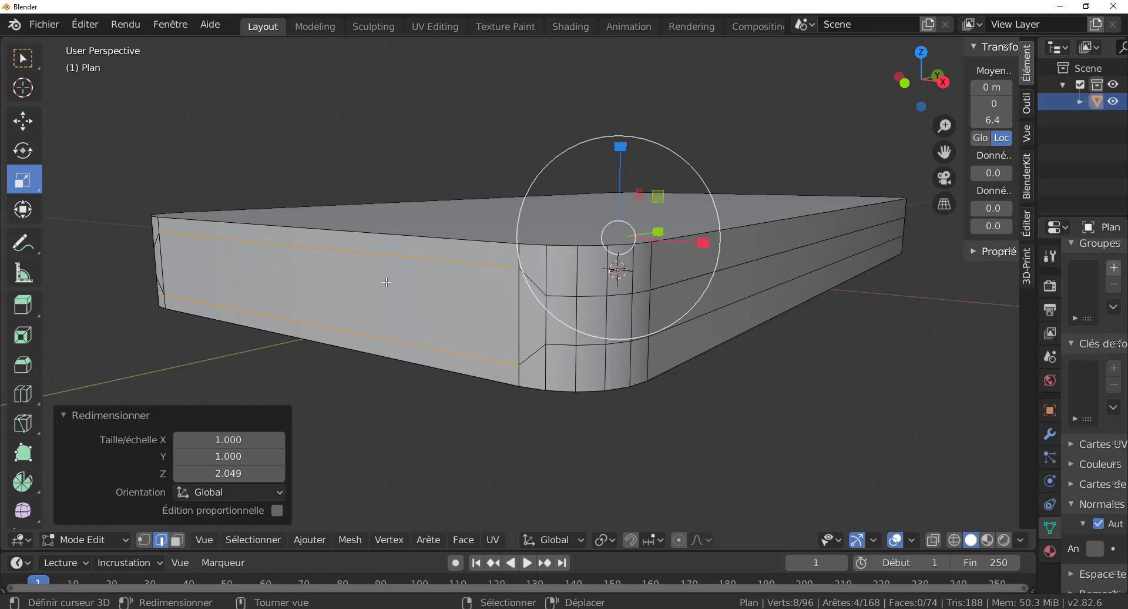
{"action": "middle_click_drag", "start_coordinate": [461, 323], "coordinate": [462, 327]}
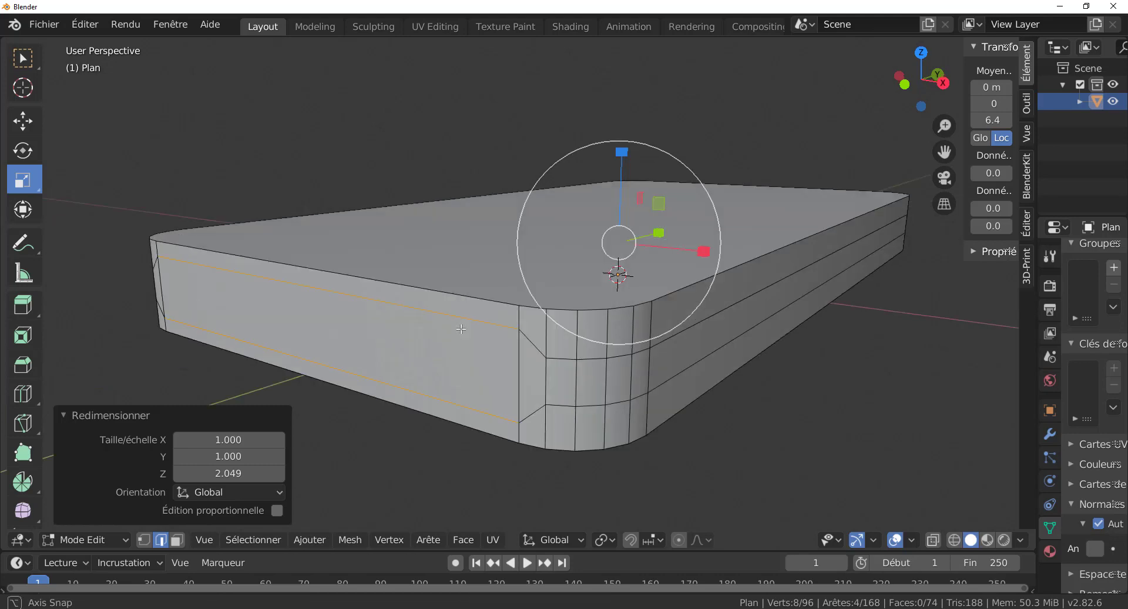
Clear the edge selection, switch to face selection and select the block's large top and bottom faces
{"action": "key", "text": "alt+a"}
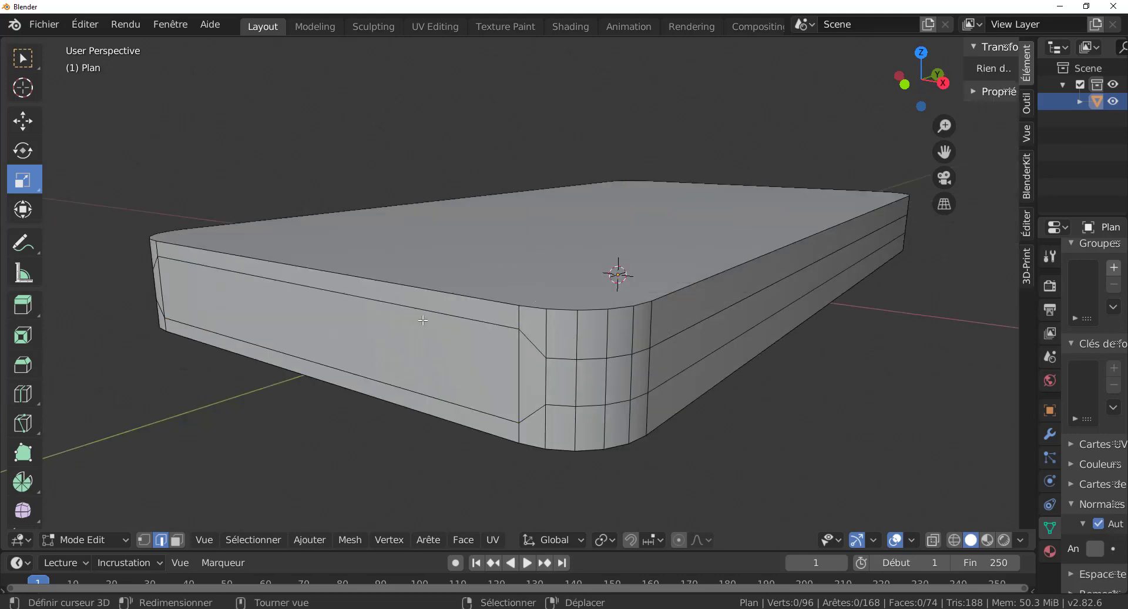
{"action": "left_click", "coordinate": [175, 541]}
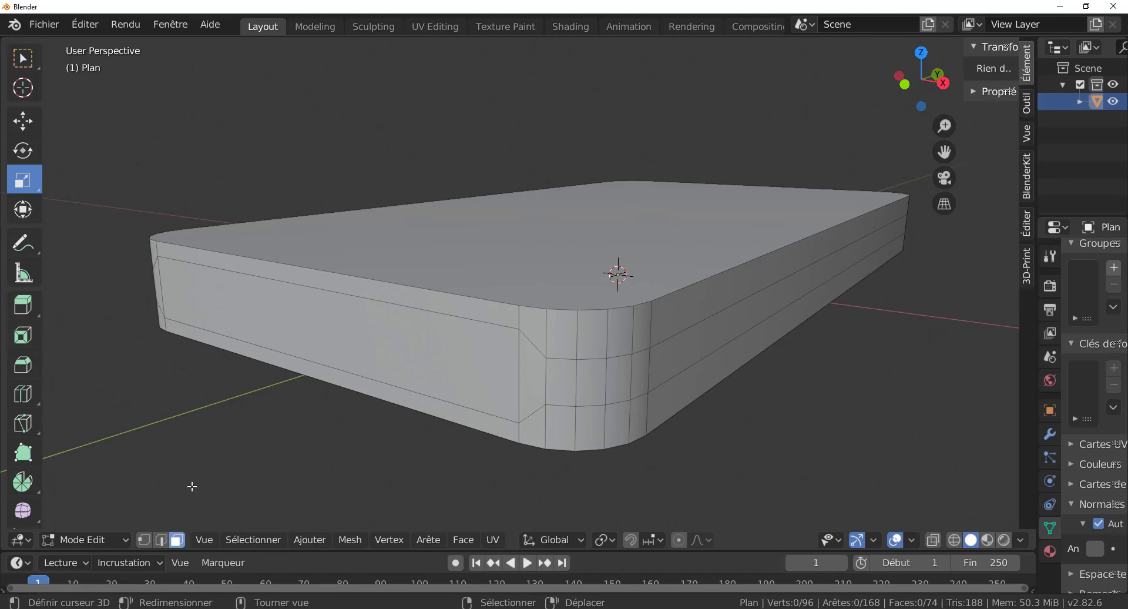
{"action": "left_click", "coordinate": [478, 244]}
{"action": "scroll", "coordinate": [426, 432], "scroll_direction": "down", "scroll_amount": 3}
{"action": "middle_click_drag", "start_coordinate": [426, 431], "coordinate": [411, 375]}
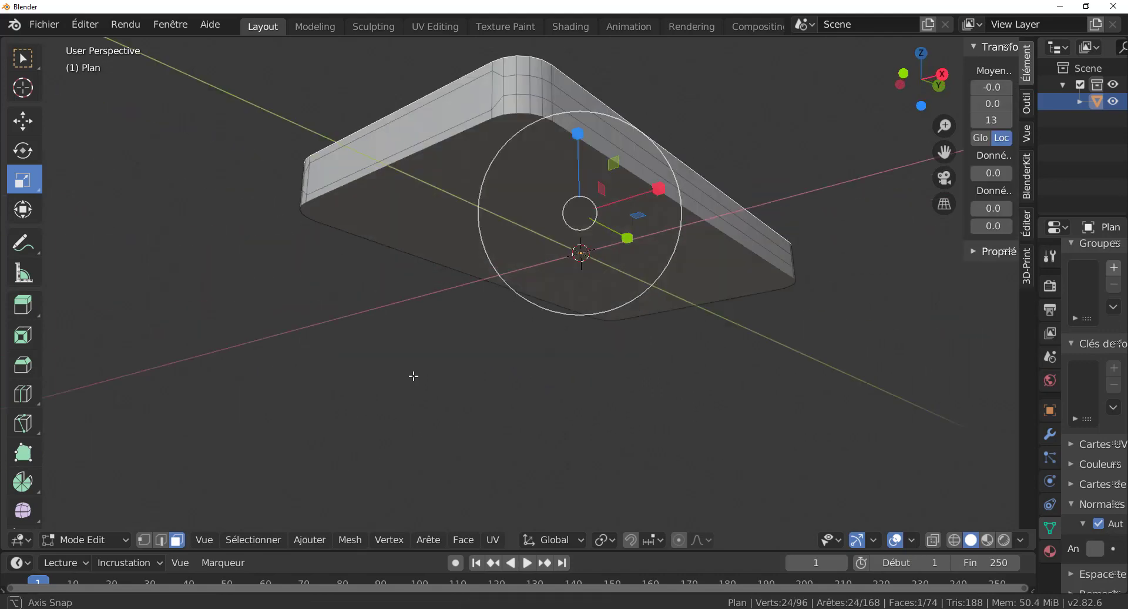
{"action": "left_click", "coordinate": [492, 212], "text": "shift"}
{"action": "middle_click_drag", "start_coordinate": [587, 318], "coordinate": [595, 370]}
{"action": "scroll", "coordinate": [595, 371], "scroll_direction": "up", "scroll_amount": 1}
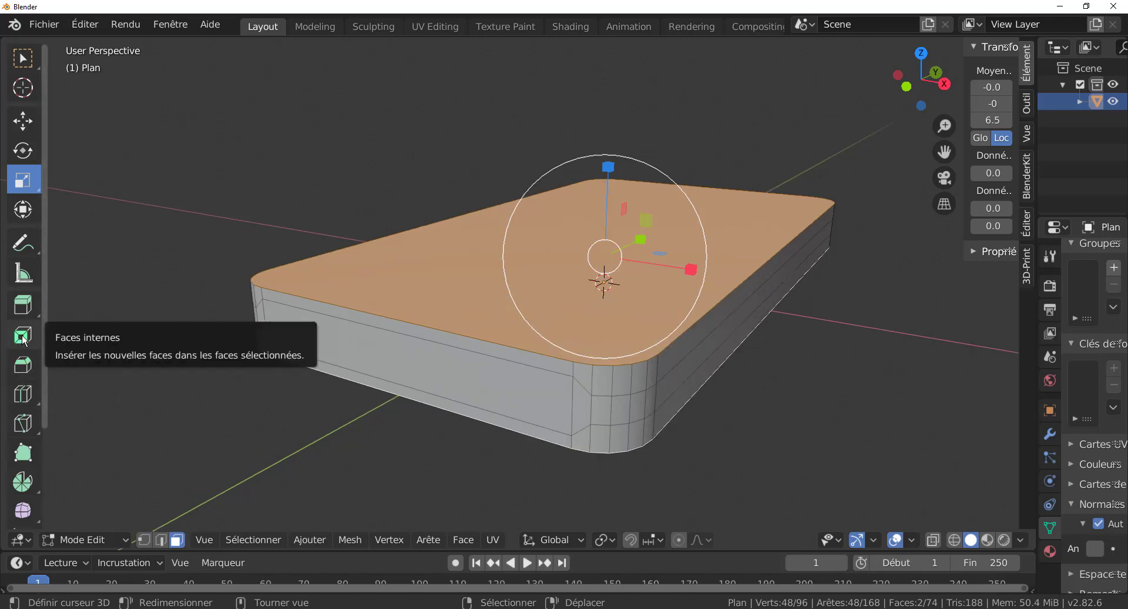
Inset the selected top and bottom faces with a thickness of about 1.83 mm
{"action": "left_click", "coordinate": [24, 336]}
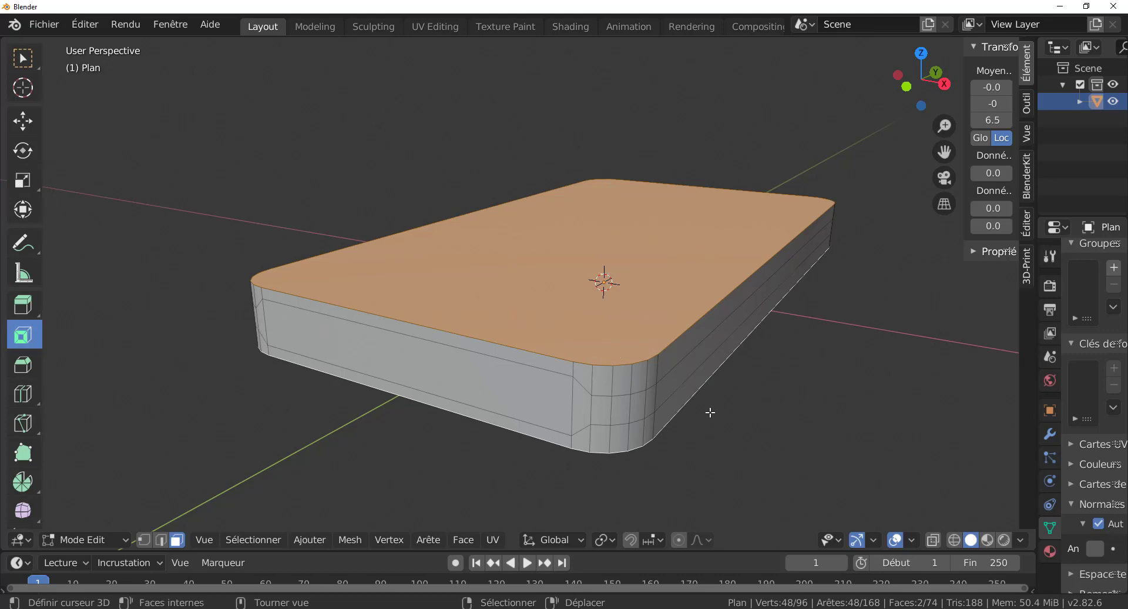
{"action": "scroll", "coordinate": [932, 398], "scroll_direction": "up", "scroll_amount": 2}
{"action": "middle_click_drag", "start_coordinate": [897, 475], "coordinate": [828, 413], "text": "shift"}
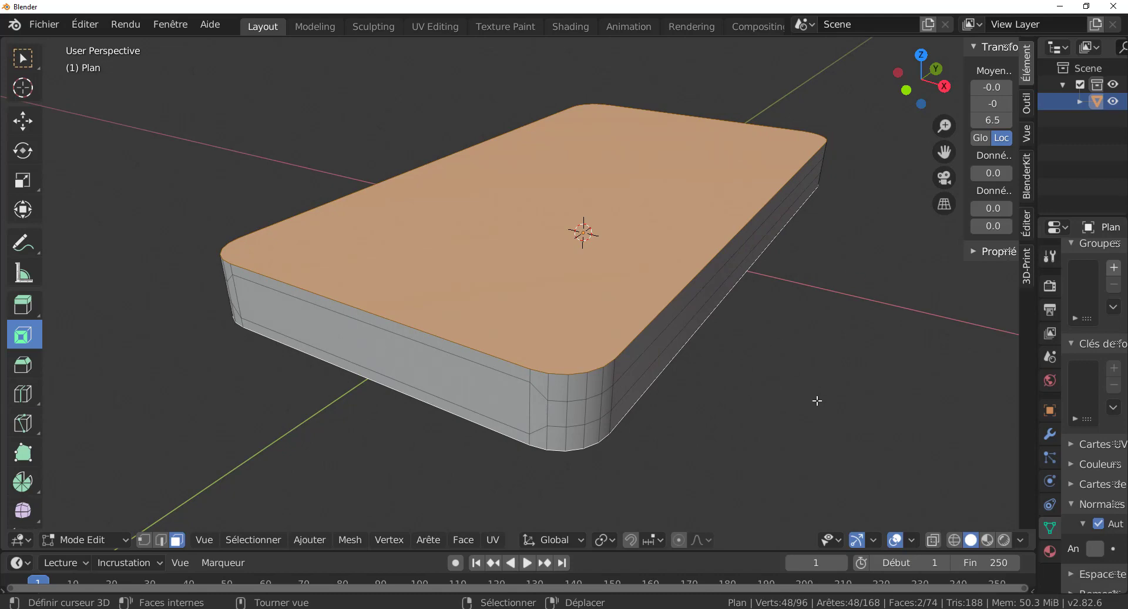
{"action": "key", "text": "i"}
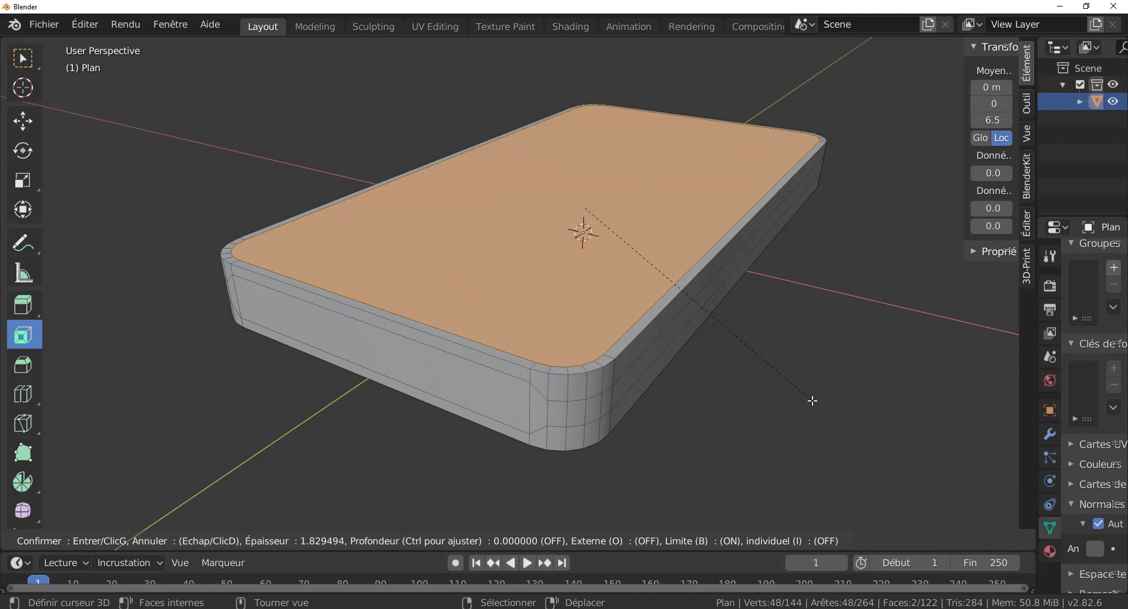
{"action": "left_click", "coordinate": [812, 401]}
{"action": "middle_click_drag", "start_coordinate": [811, 395], "coordinate": [861, 390]}
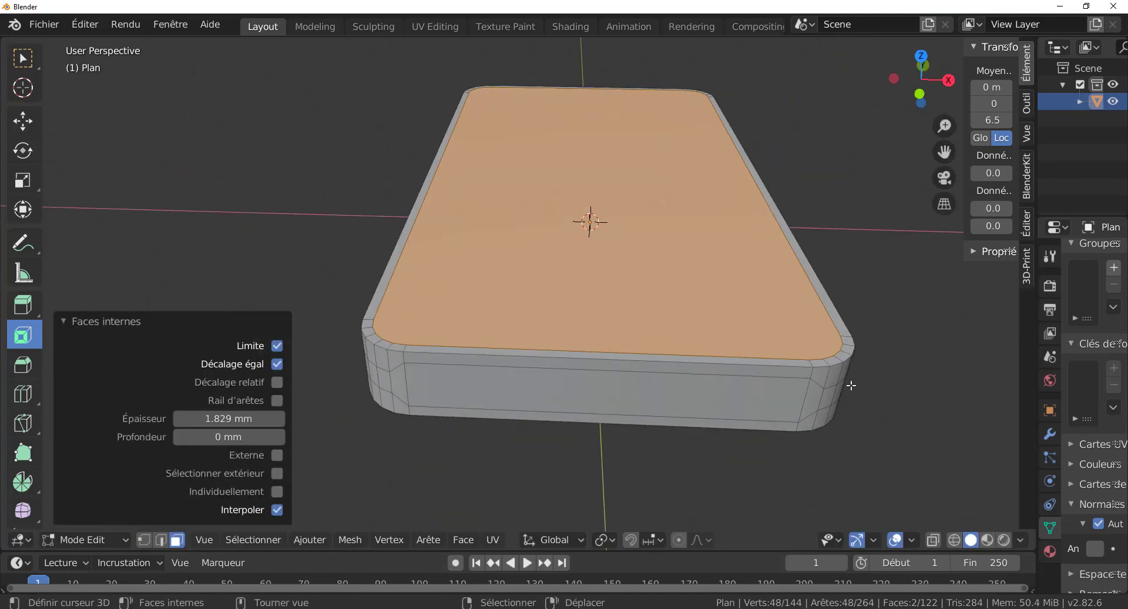
Select all faces of the phone case mesh
{"action": "middle_click_drag", "start_coordinate": [345, 201], "coordinate": [353, 294]}
{"action": "scroll", "coordinate": [352, 294], "scroll_direction": "down", "scroll_amount": 3}
{"action": "scroll", "coordinate": [353, 294], "scroll_direction": "up", "scroll_amount": 3}
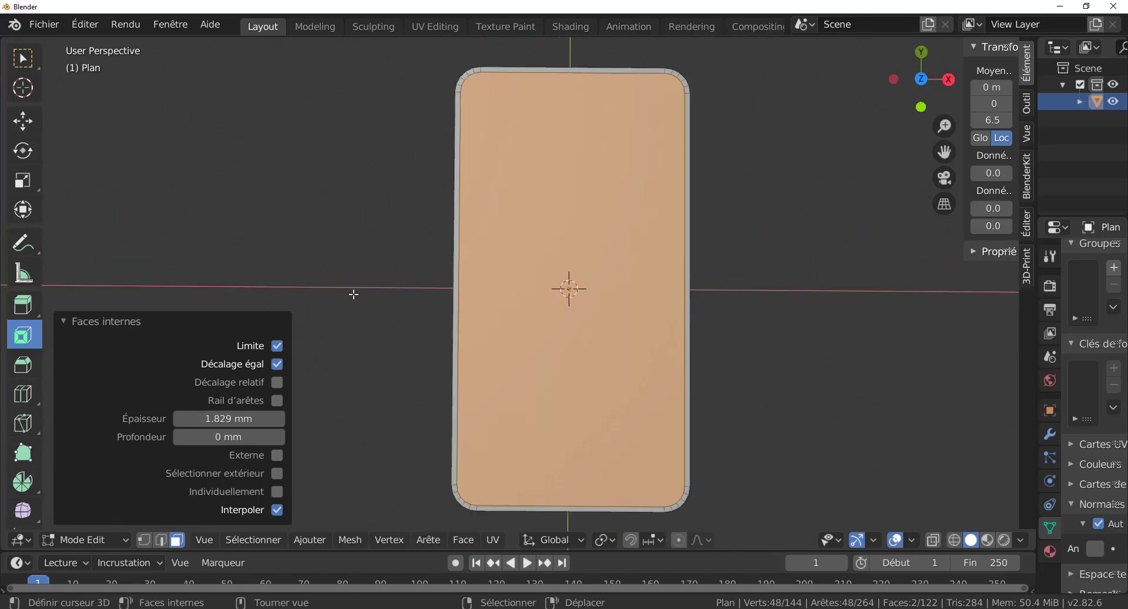
{"action": "middle_click_drag", "start_coordinate": [752, 320], "coordinate": [679, 325]}
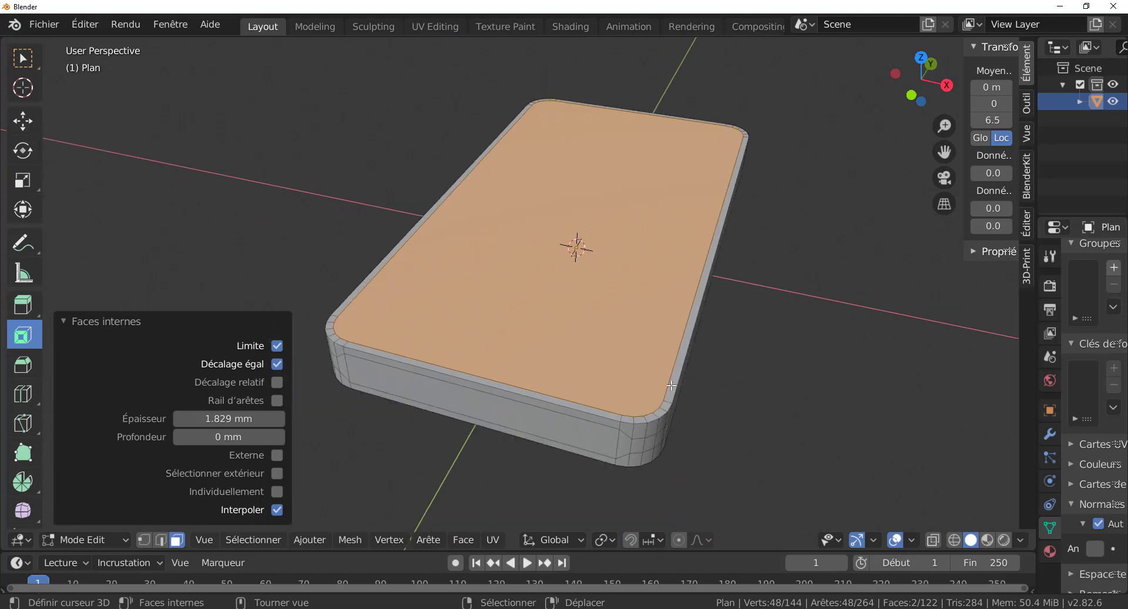
{"action": "middle_click_drag", "start_coordinate": [703, 399], "coordinate": [696, 367]}
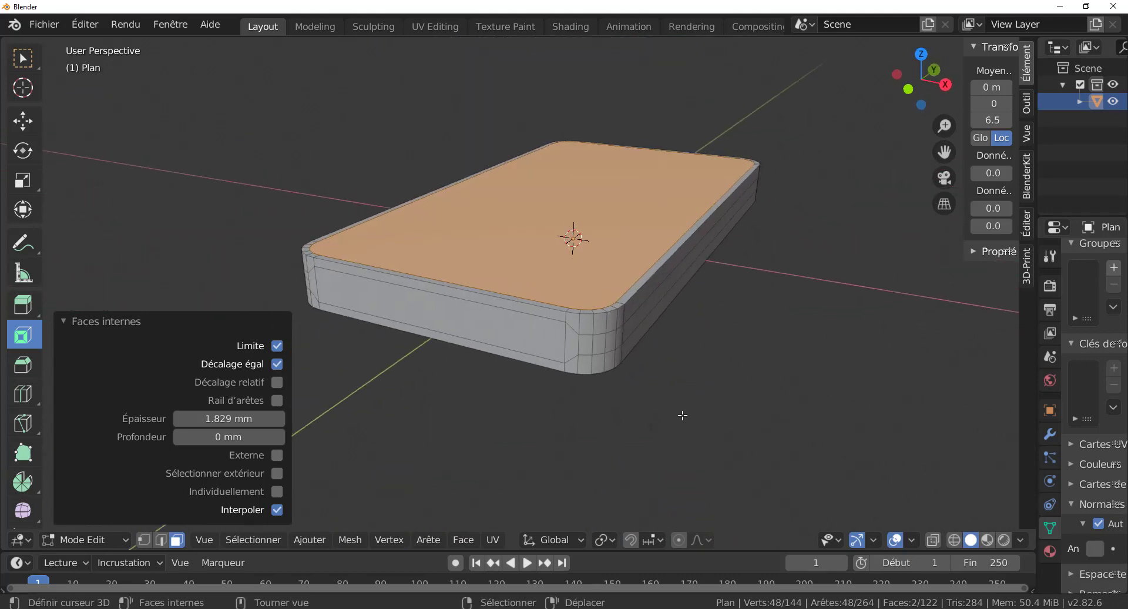
{"action": "middle_click_drag", "start_coordinate": [715, 418], "coordinate": [728, 413], "text": "shift"}
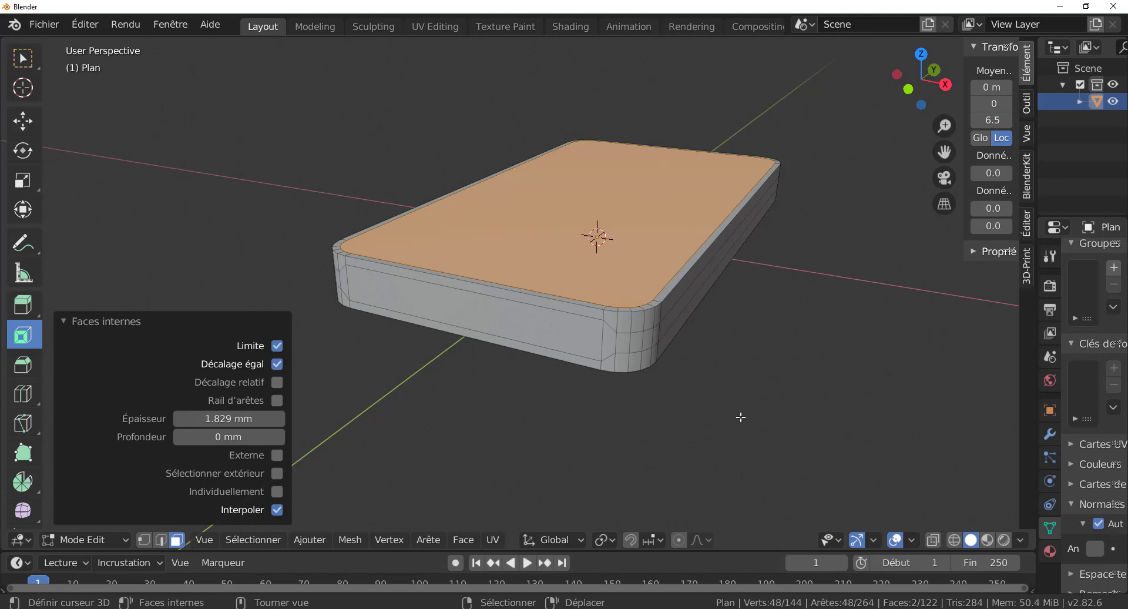
{"action": "key", "text": "a"}
{"action": "middle_click_drag", "start_coordinate": [651, 411], "coordinate": [635, 419]}
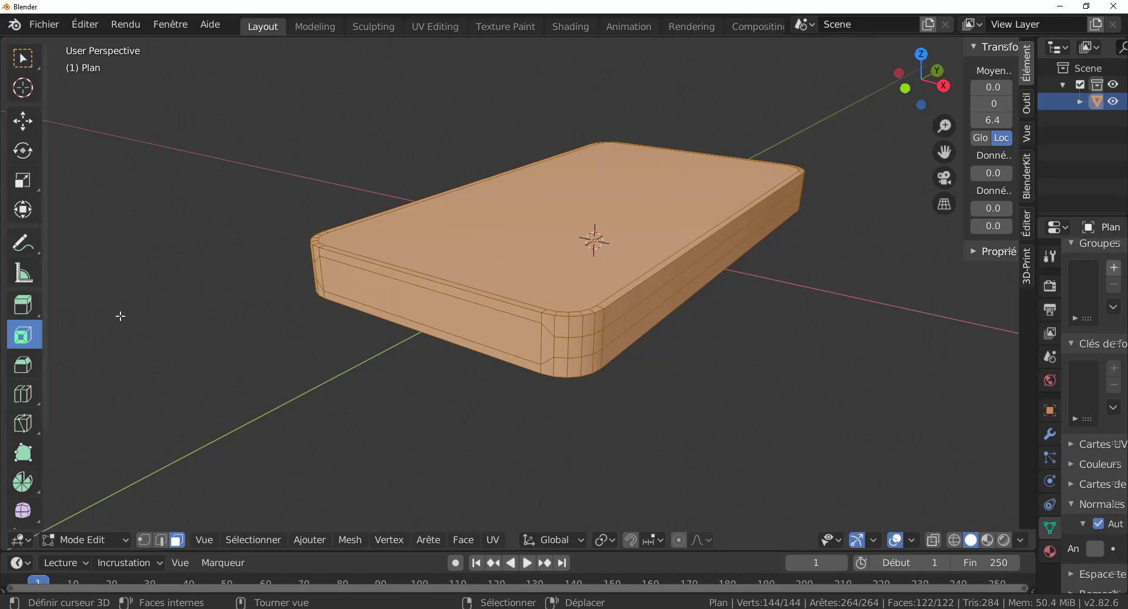
{"action": "key", "text": "q"}
{"action": "key", "text": "q"}
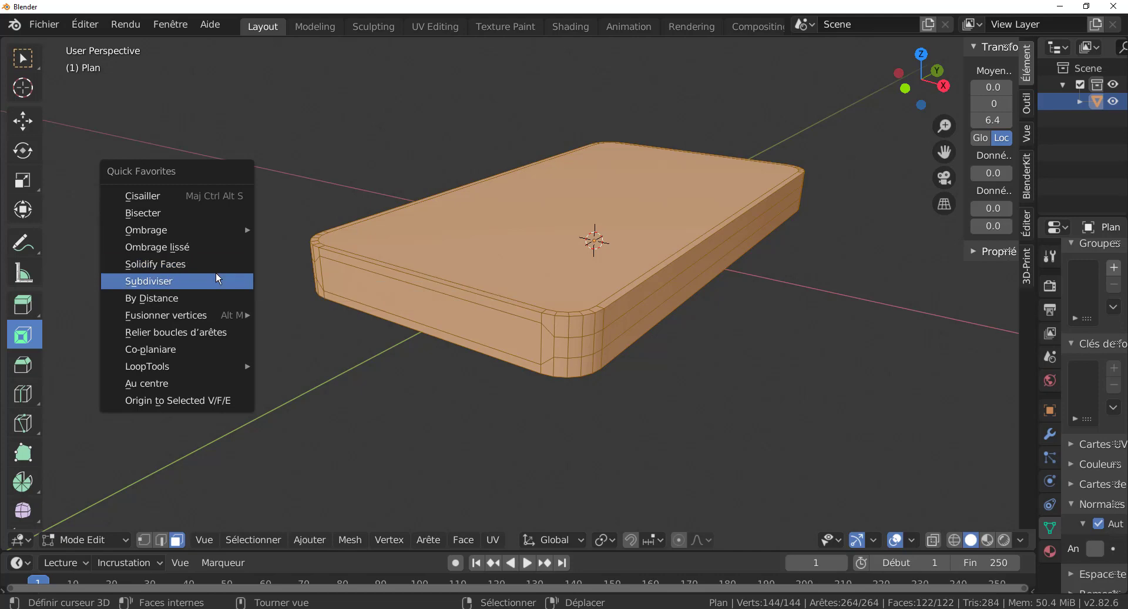
{"action": "left_click", "coordinate": [348, 543]}
{"action": "mouse_move", "coordinate": [309, 539]}
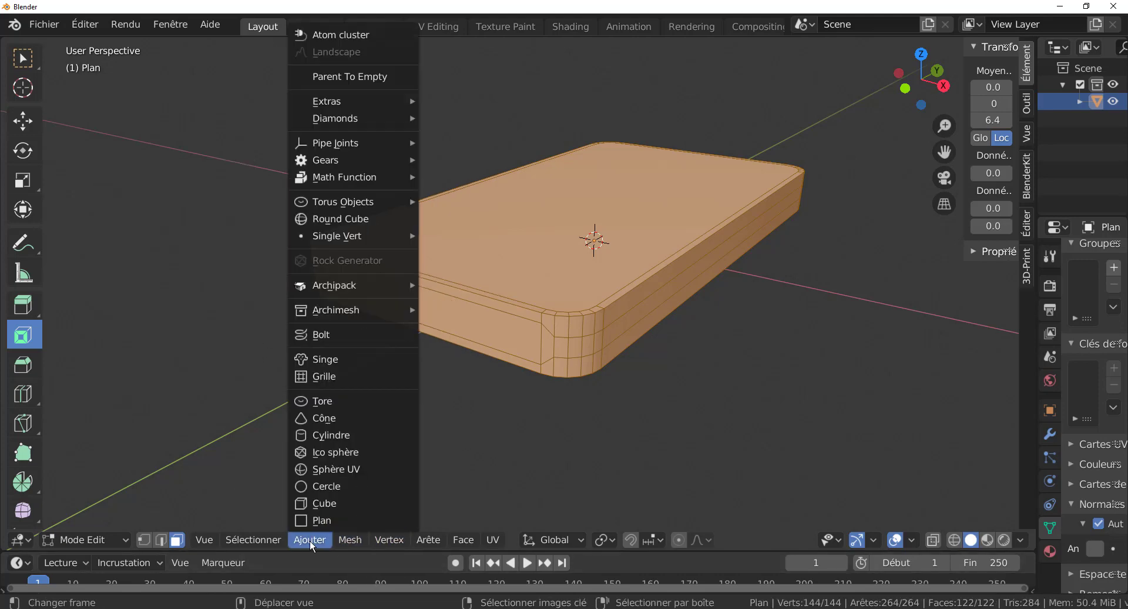
{"action": "mouse_move", "coordinate": [418, 538]}
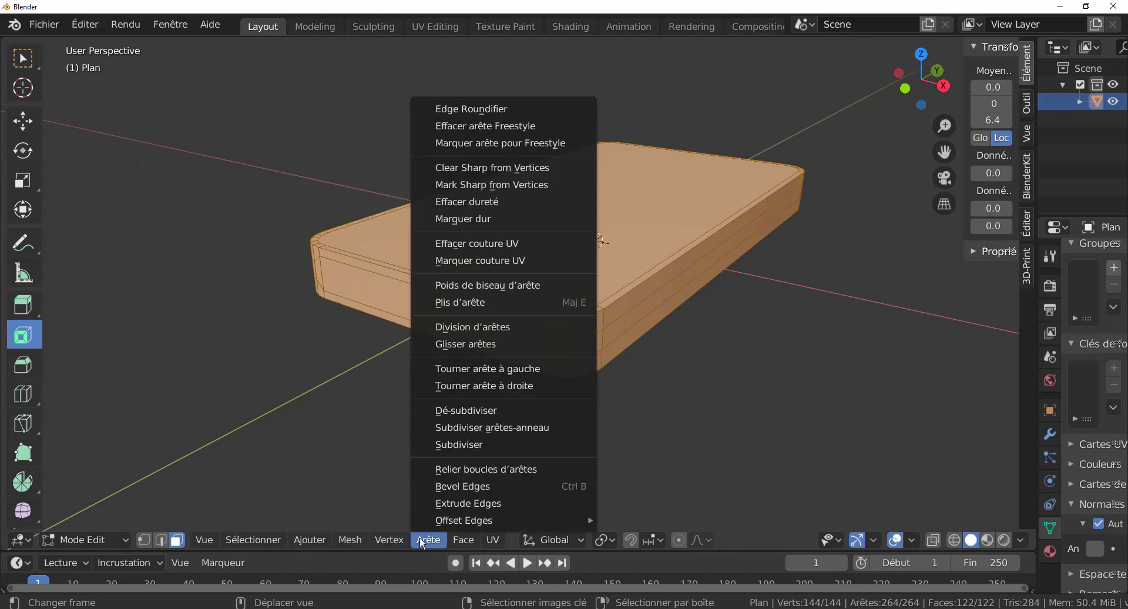
{"action": "mouse_move", "coordinate": [470, 546]}
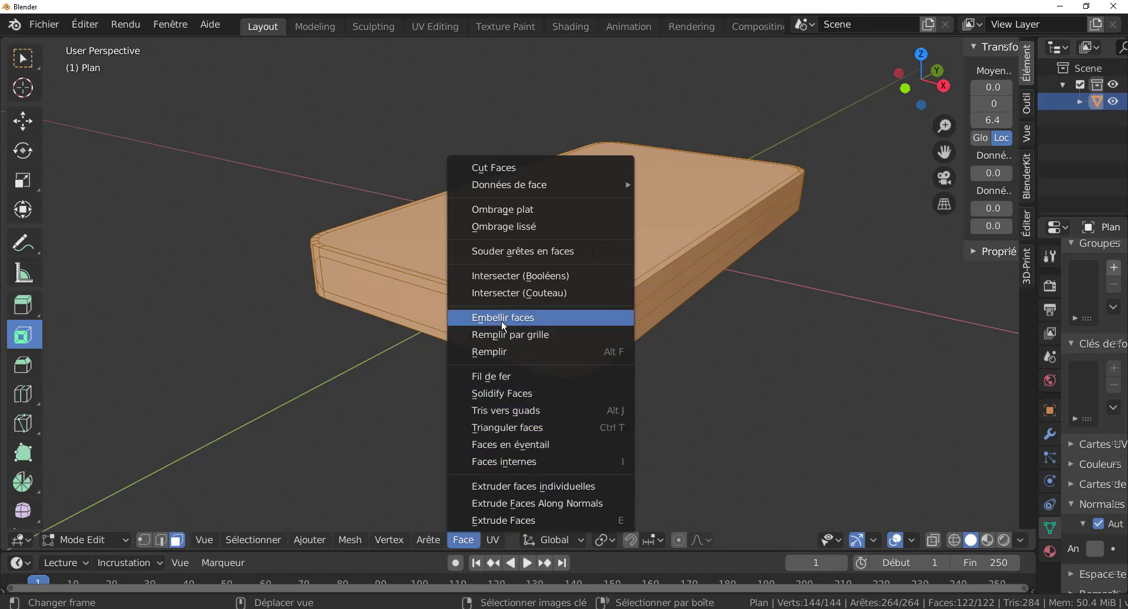
{"action": "mouse_move", "coordinate": [519, 183]}
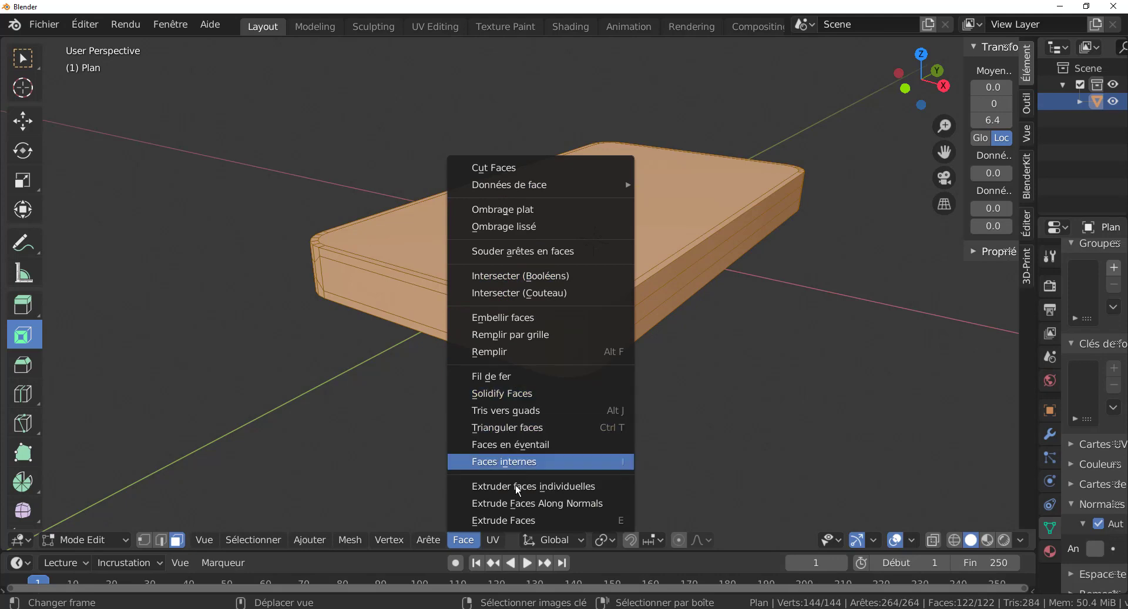
{"action": "right_click", "coordinate": [572, 393]}
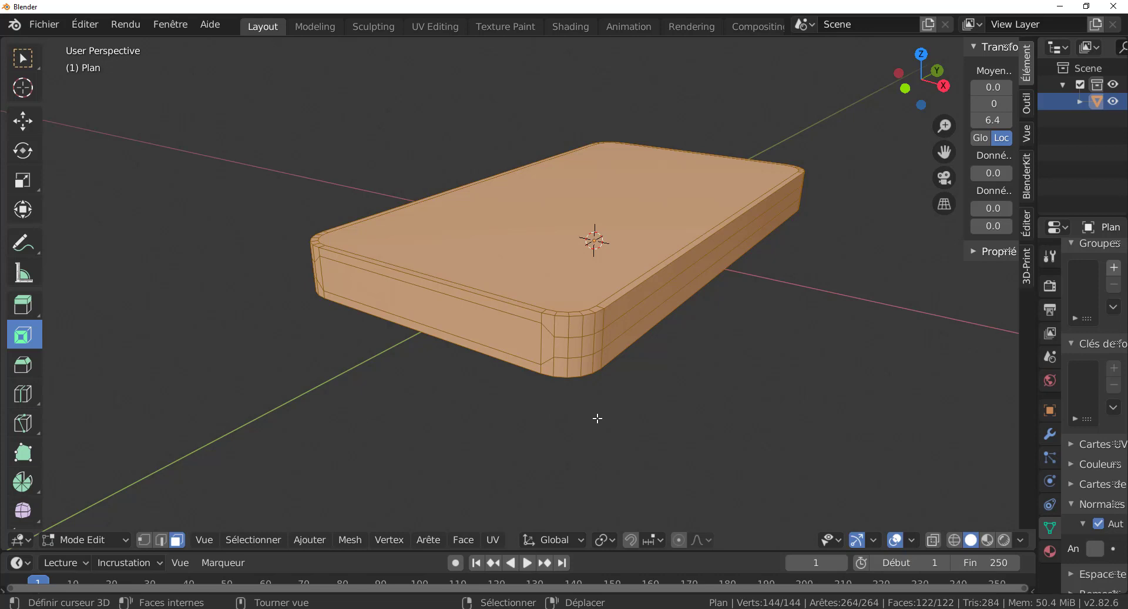
Solidify all faces of the case mesh with a thickness of -1.5 mm
{"action": "scroll", "coordinate": [597, 417], "scroll_direction": "up", "scroll_amount": 1}
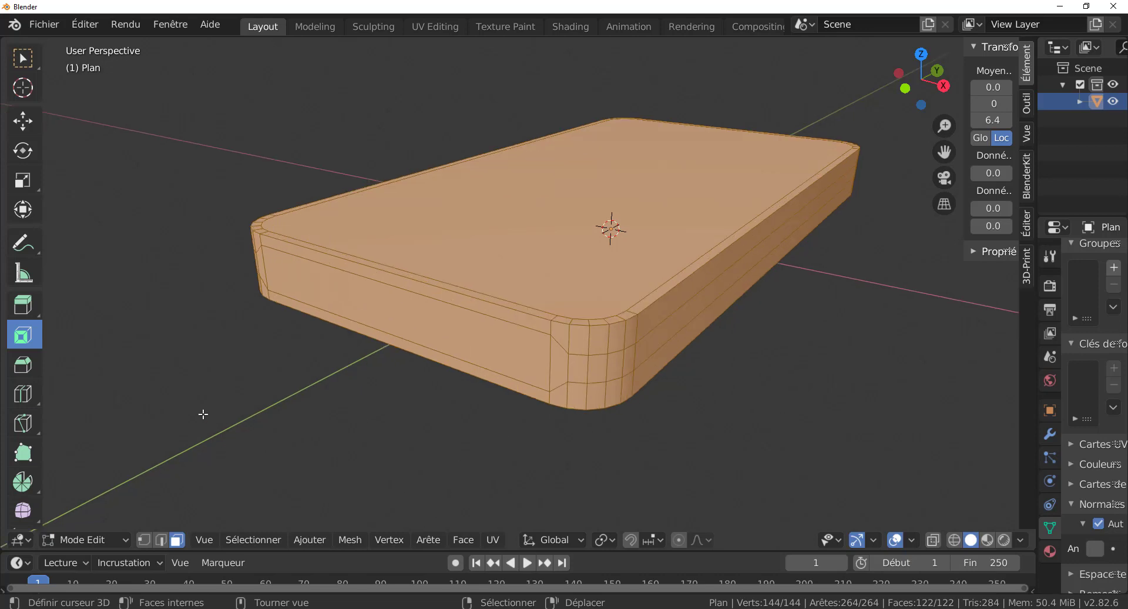
{"action": "key", "text": "q"}
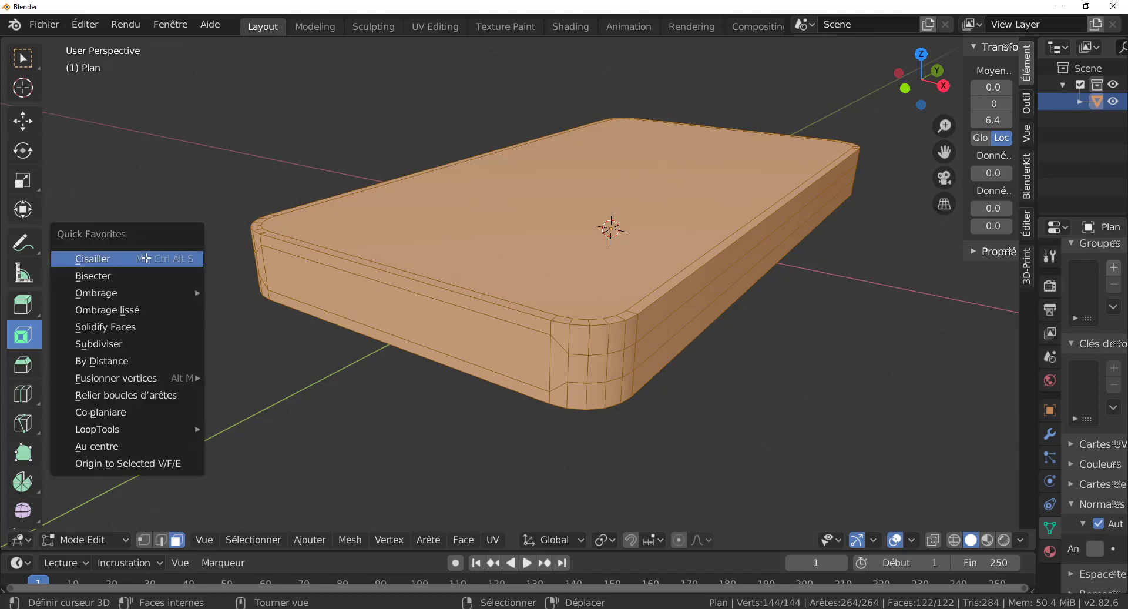
{"action": "mouse_move", "coordinate": [126, 298]}
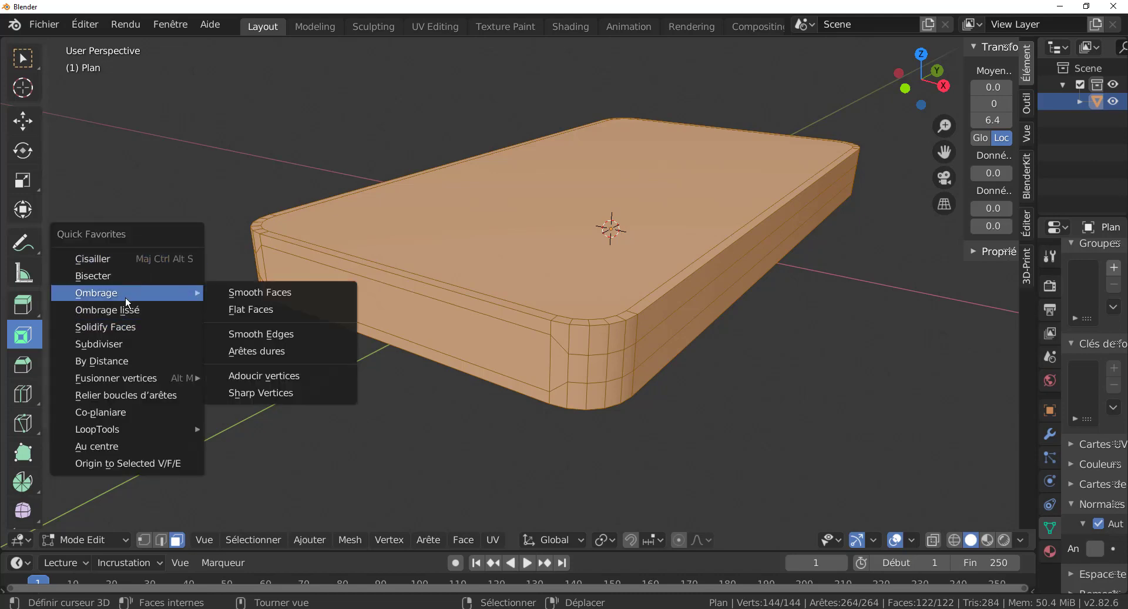
{"action": "left_click", "coordinate": [105, 325]}
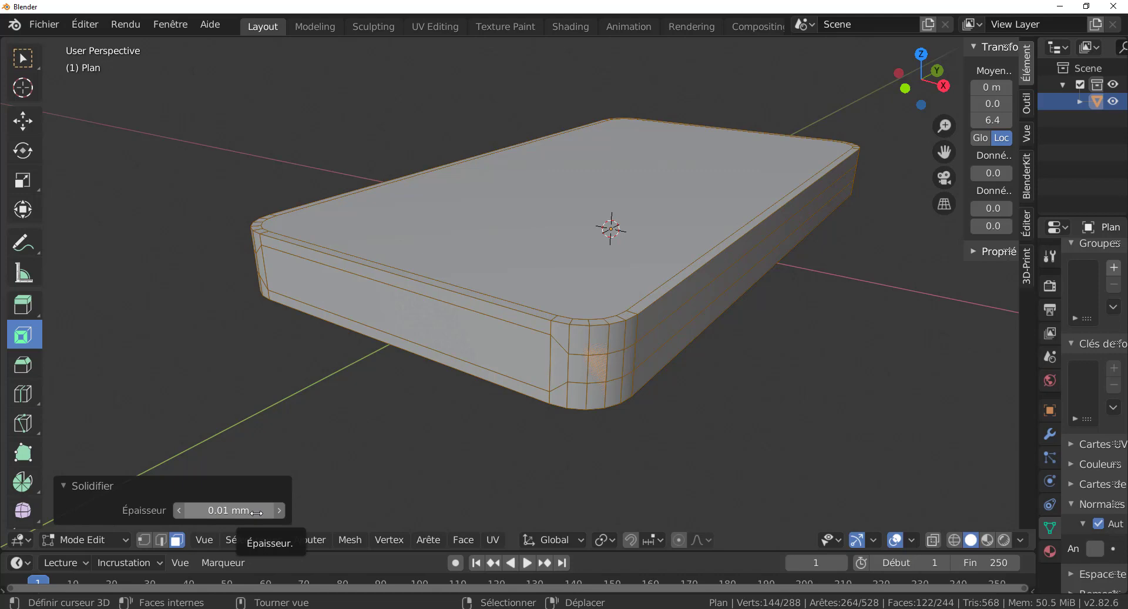
{"action": "left_click", "coordinate": [219, 510]}
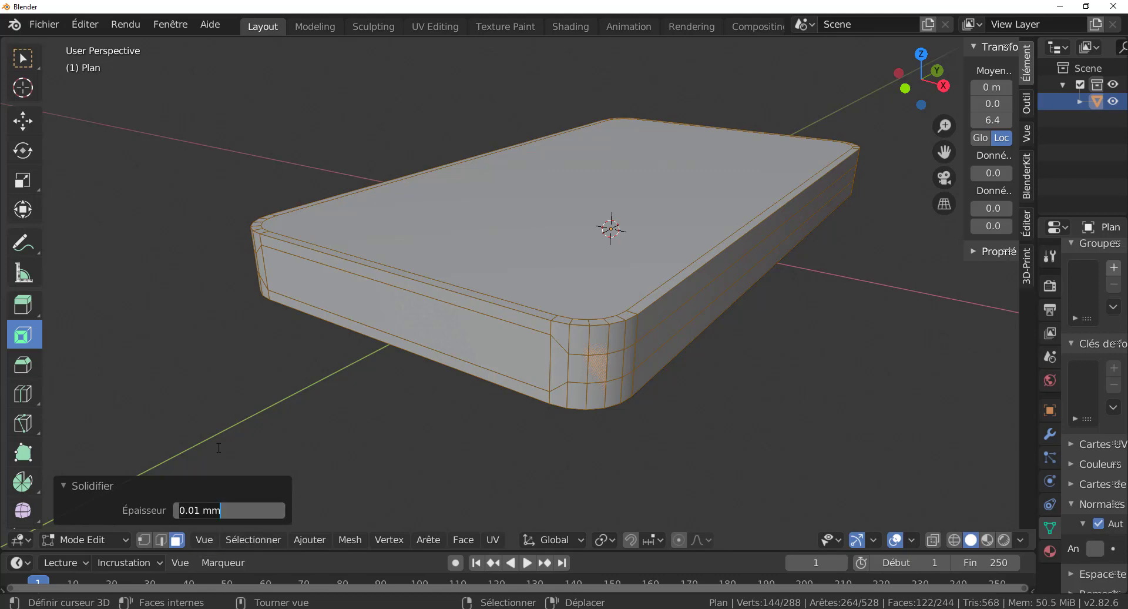
{"action": "type", "text": "-"}
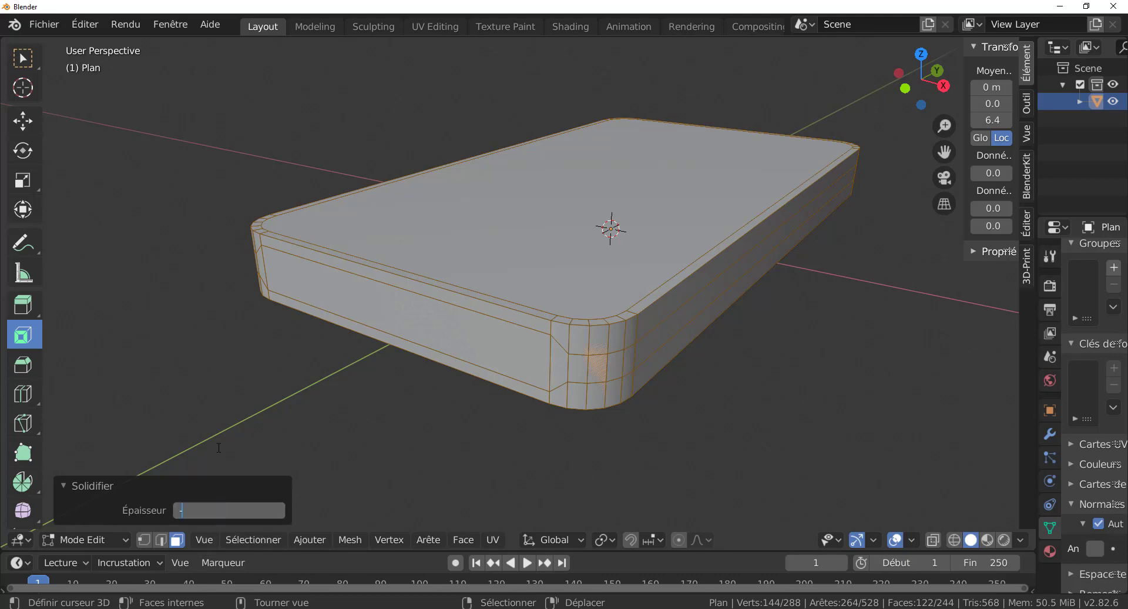
{"action": "type", "text": "1.5"}
{"action": "key", "text": "Return"}
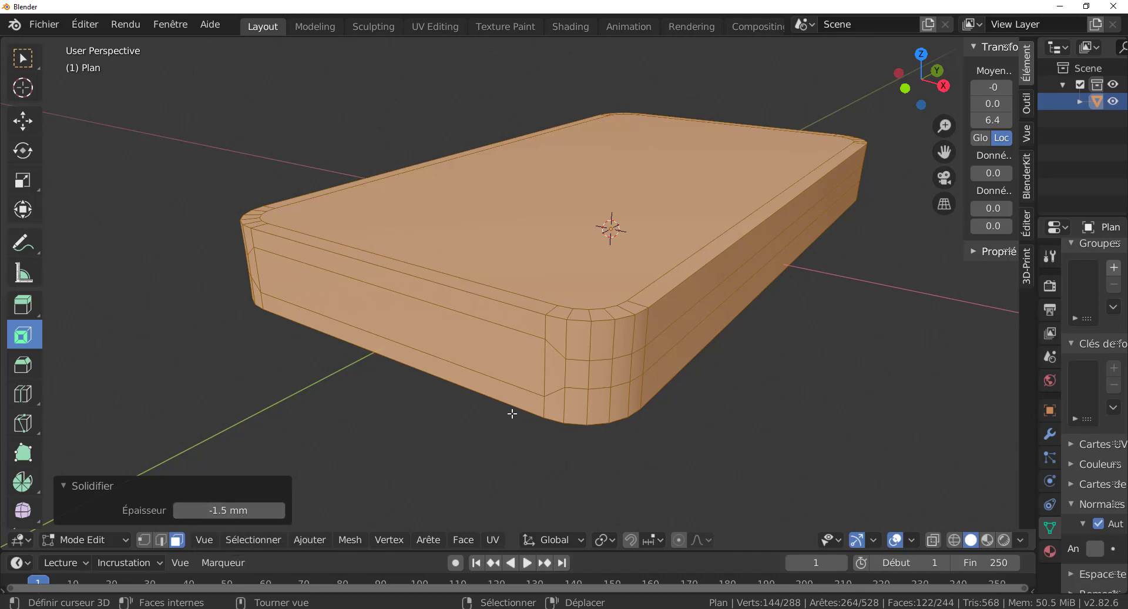
Delete the large outer top face and the matching inner face beneath it to open the case
{"action": "middle_click_drag", "start_coordinate": [513, 411], "coordinate": [535, 422]}
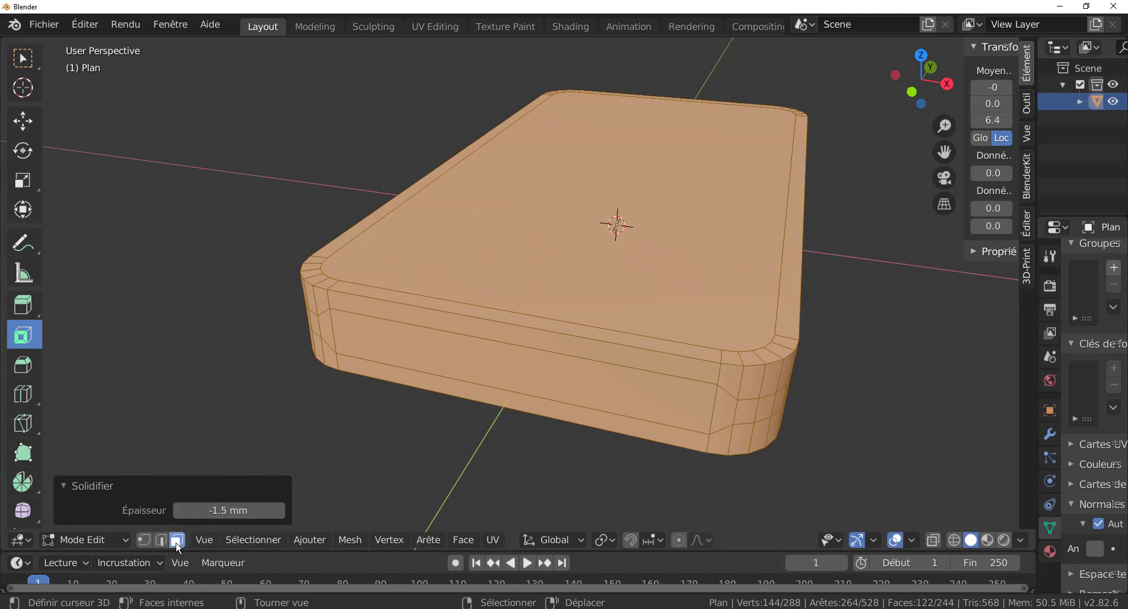
{"action": "left_click", "coordinate": [730, 327]}
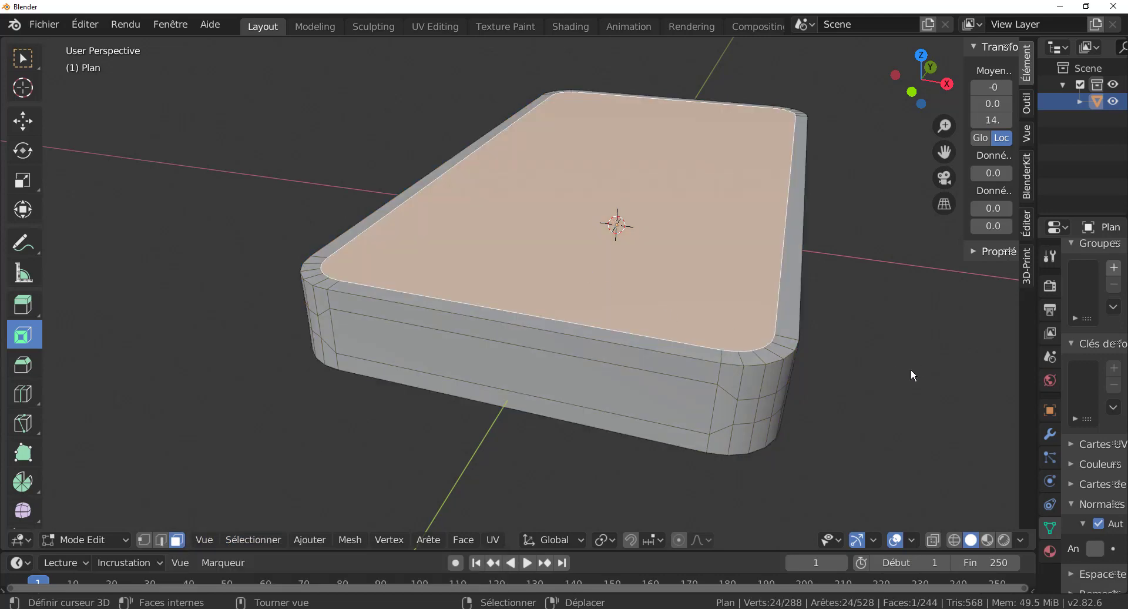
{"action": "middle_click_drag", "start_coordinate": [911, 370], "coordinate": [881, 367]}
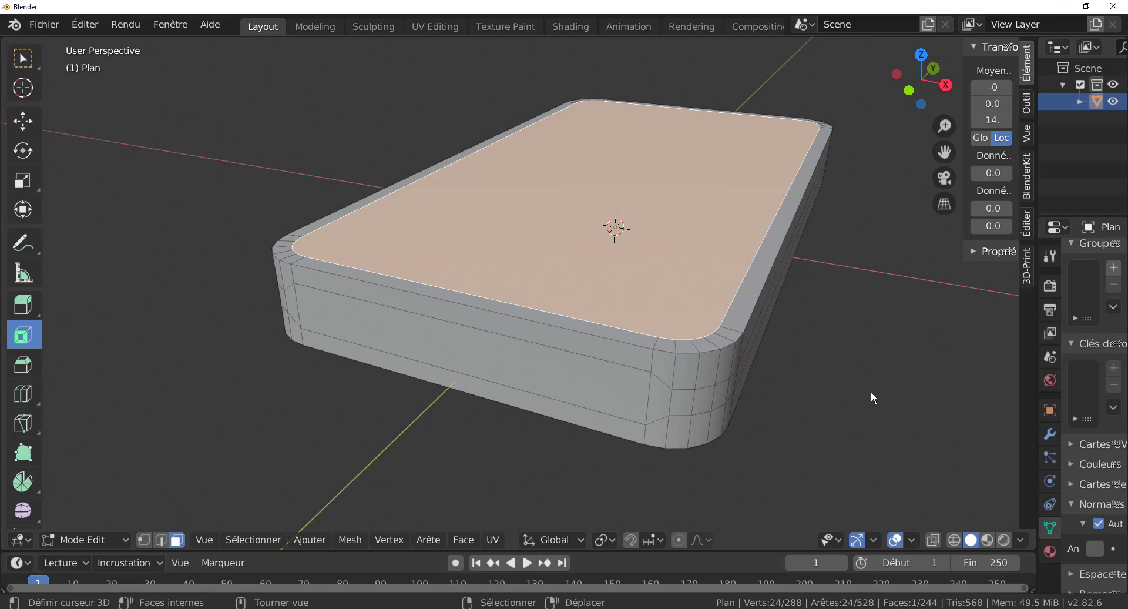
{"action": "key", "text": "x"}
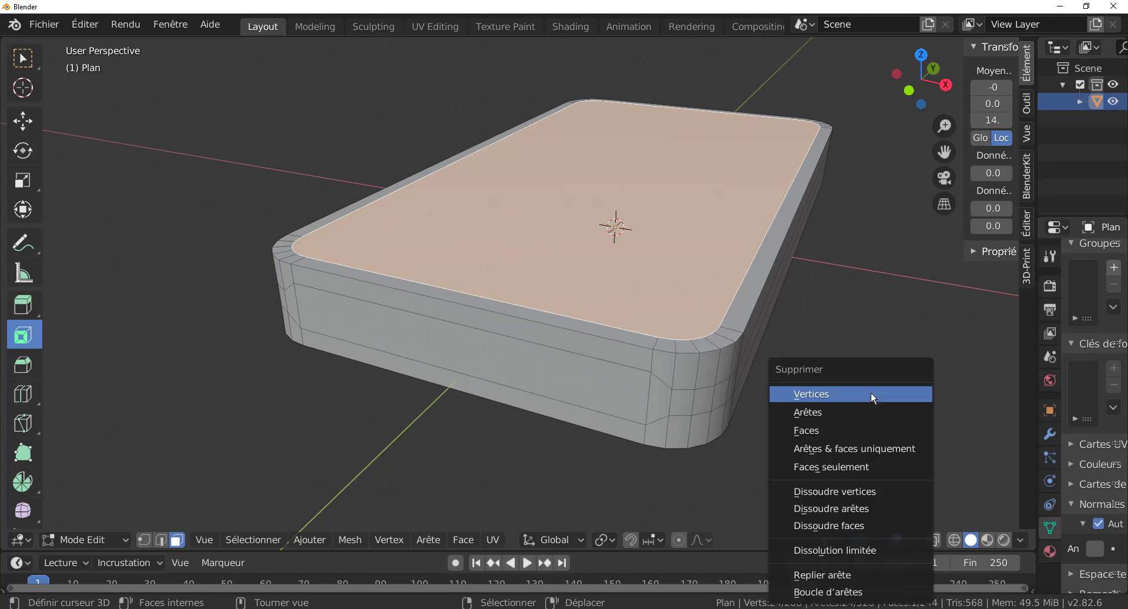
{"action": "left_click", "coordinate": [834, 426]}
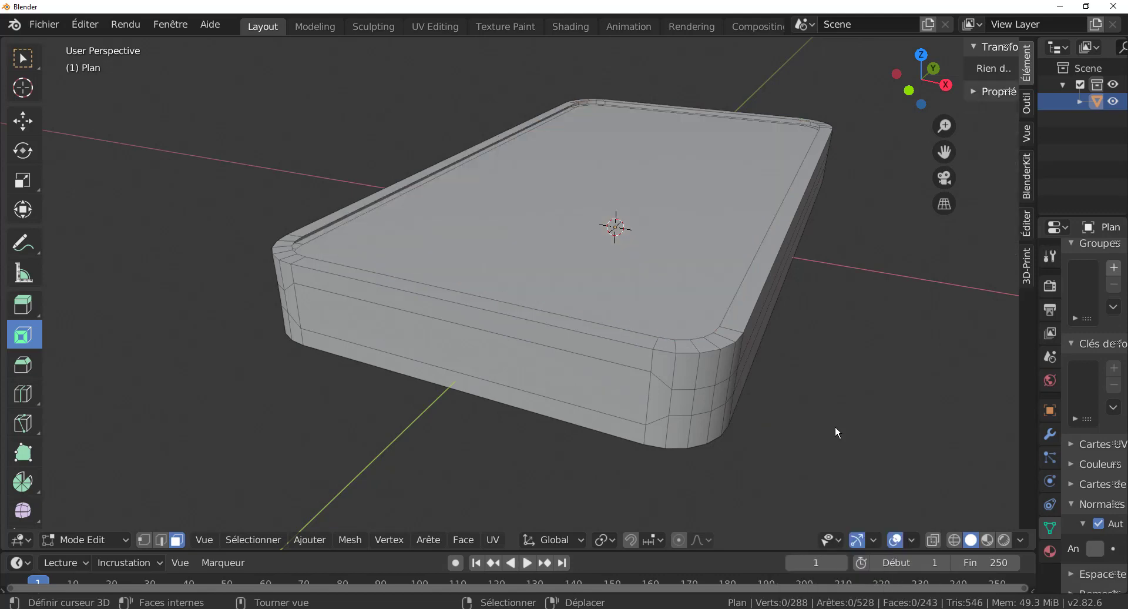
{"action": "left_click", "coordinate": [567, 217]}
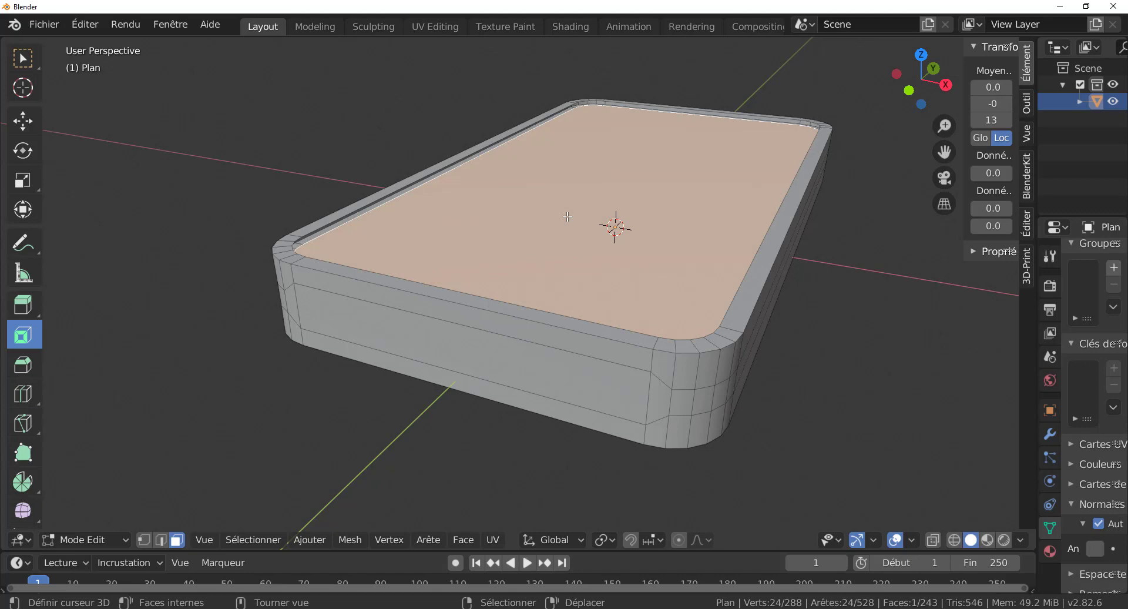
{"action": "key", "text": "x"}
{"action": "left_click", "coordinate": [568, 218]}
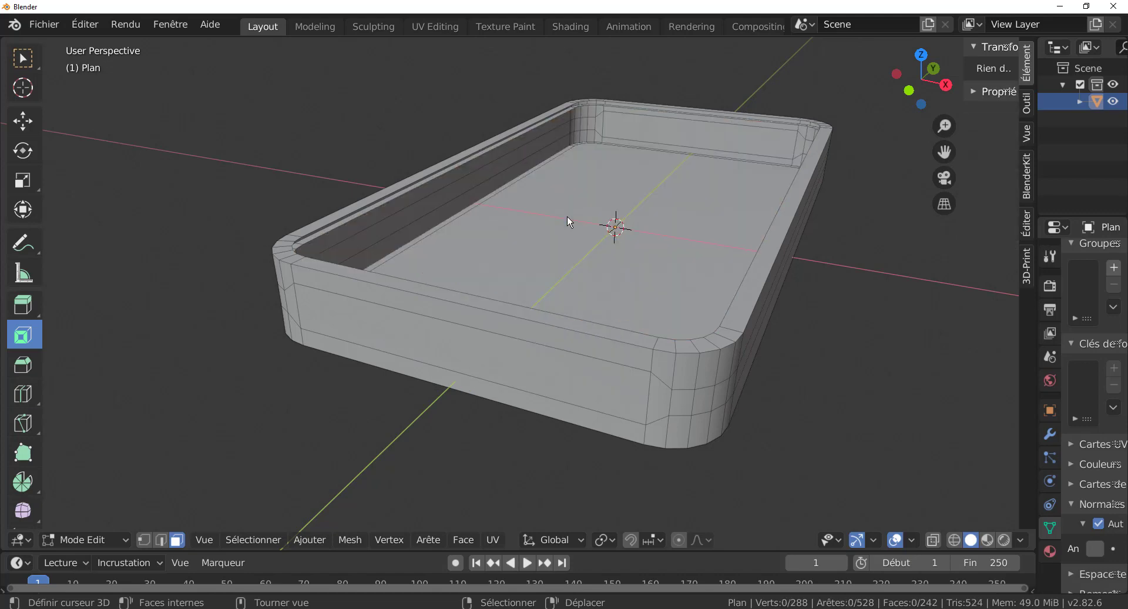
In edge selection, select both the outer-shell and inner-shell edge loops around the case's top opening
{"action": "middle_click_drag", "start_coordinate": [525, 229], "coordinate": [510, 233]}
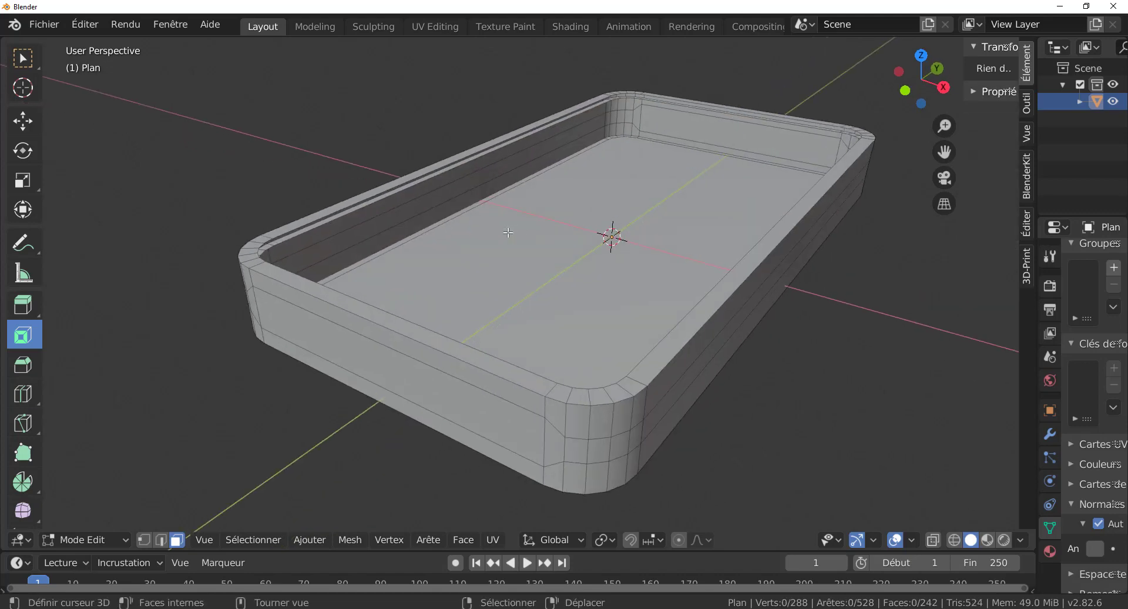
{"action": "scroll", "coordinate": [398, 210], "scroll_direction": "up", "scroll_amount": 4}
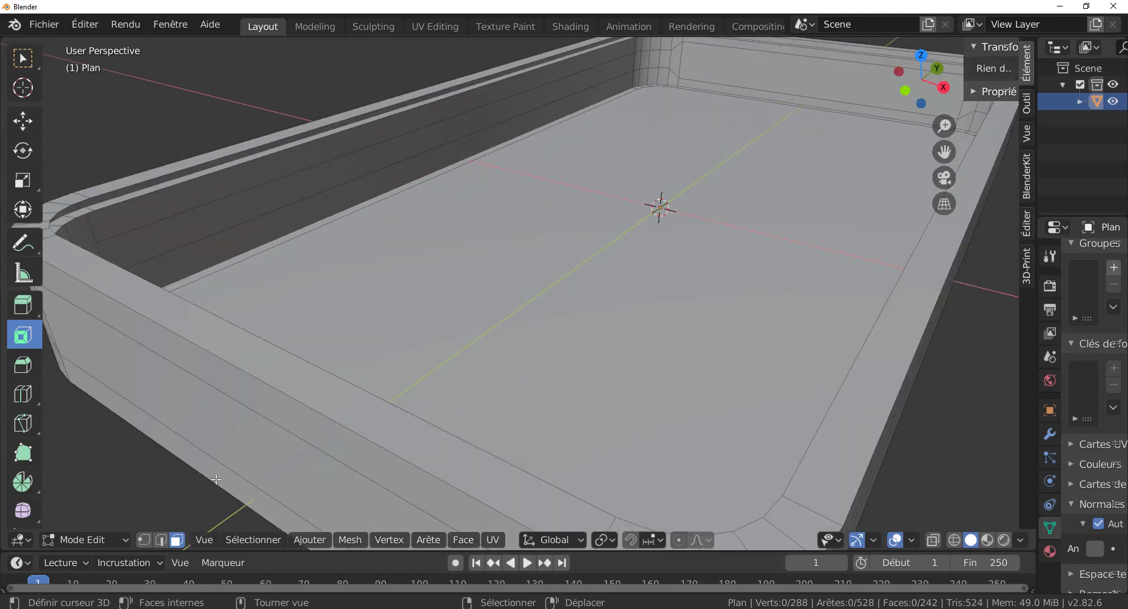
{"action": "left_click", "coordinate": [161, 539]}
{"action": "left_click", "coordinate": [288, 138]}
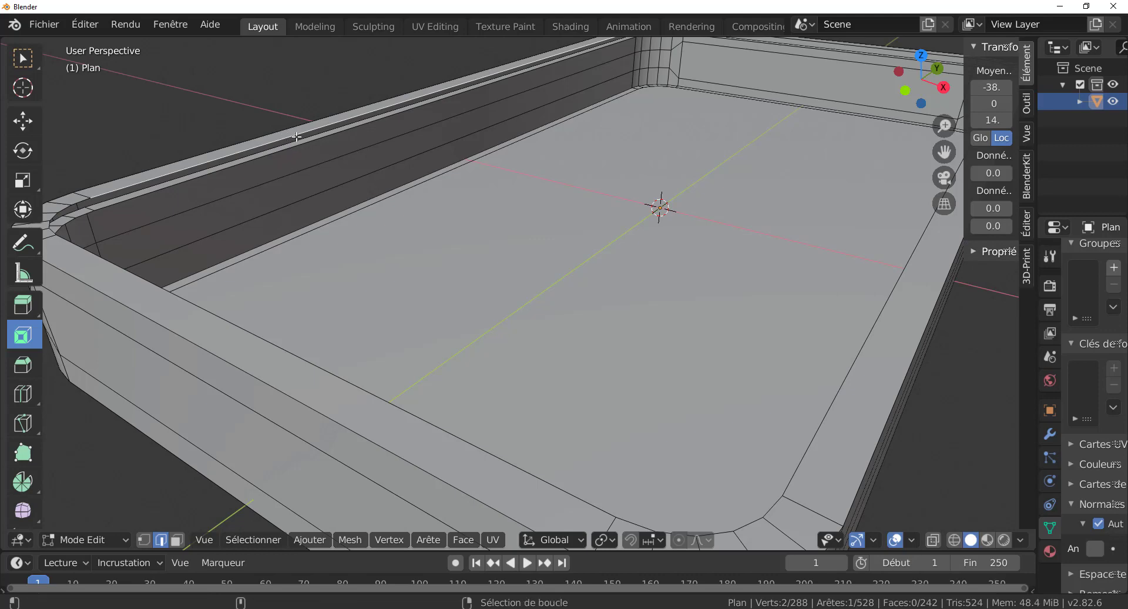
{"action": "left_click", "coordinate": [297, 137], "text": "alt"}
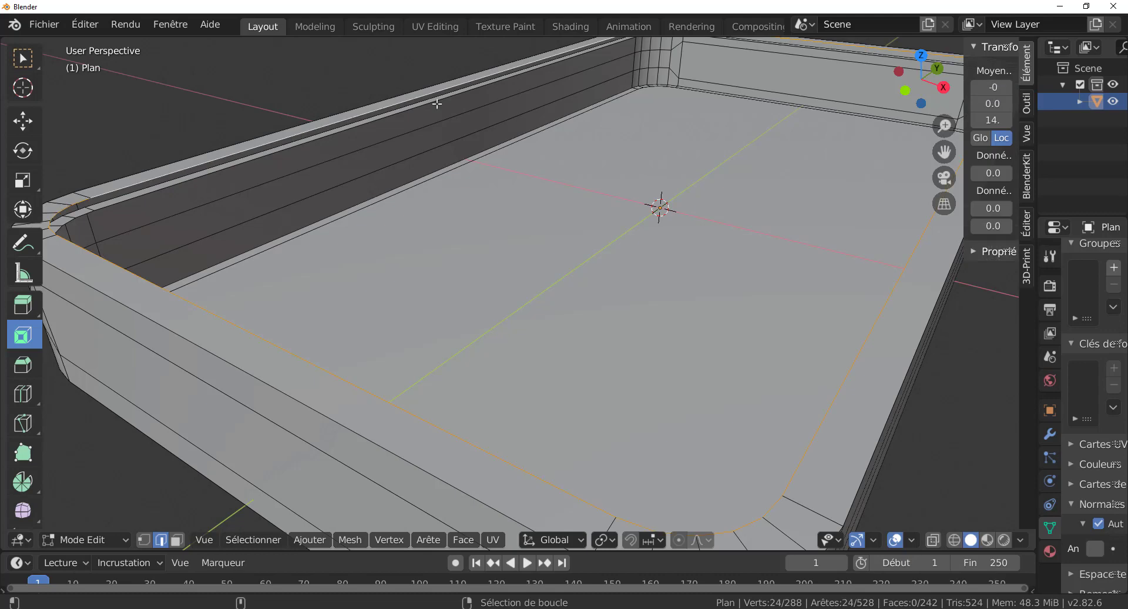
{"action": "left_click", "coordinate": [249, 161], "text": "alt+shift"}
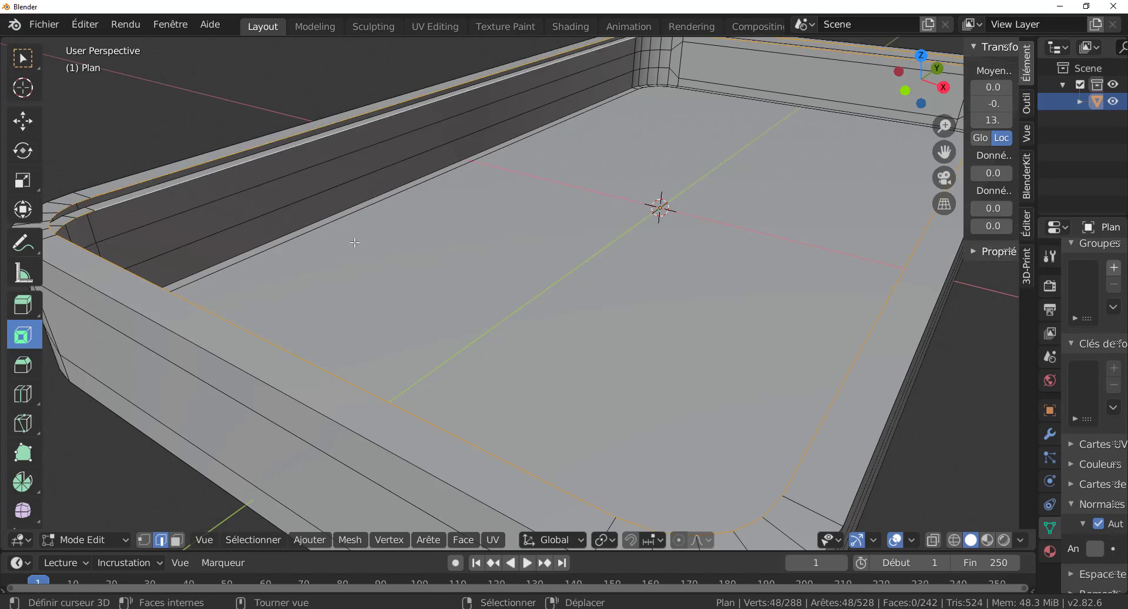
Bridge the two selected edge loops to close the gap along the opening's rim, using X-ray display temporarily
{"action": "scroll", "coordinate": [354, 242], "scroll_direction": "down", "scroll_amount": 7}
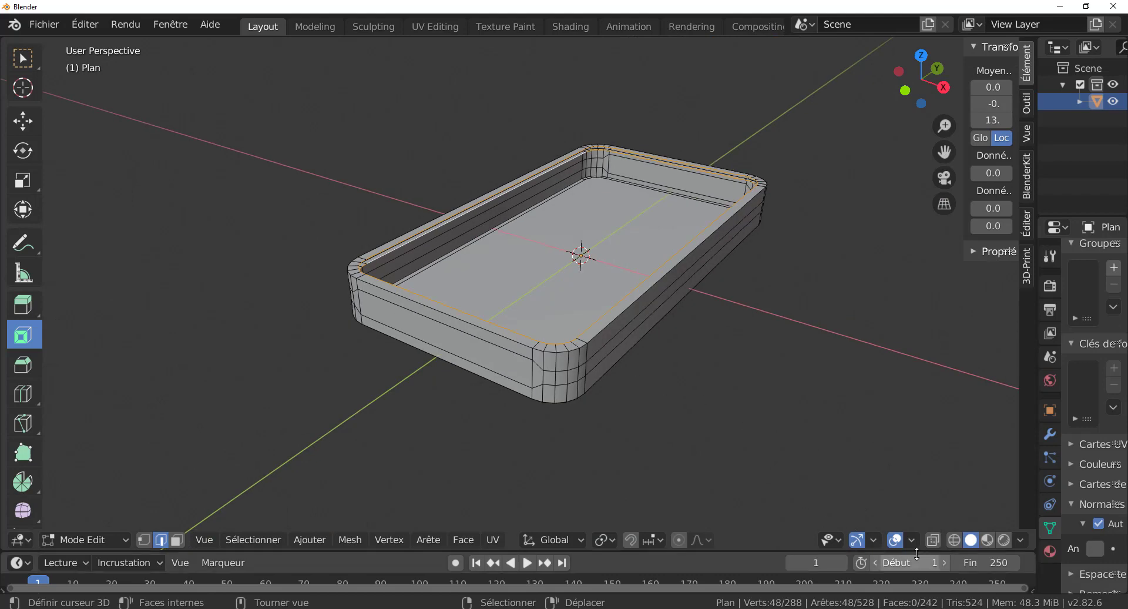
{"action": "left_click", "coordinate": [933, 540]}
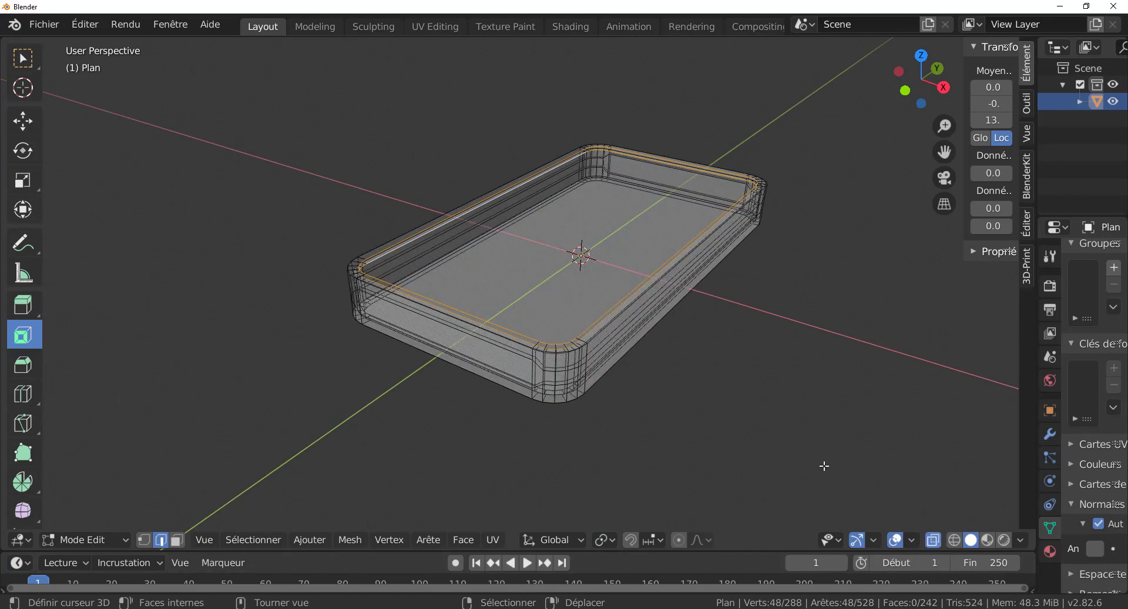
{"action": "scroll", "coordinate": [676, 369], "scroll_direction": "up", "scroll_amount": 3}
{"action": "middle_click_drag", "start_coordinate": [601, 344], "coordinate": [569, 331]}
{"action": "scroll", "coordinate": [569, 331], "scroll_direction": "up", "scroll_amount": 2}
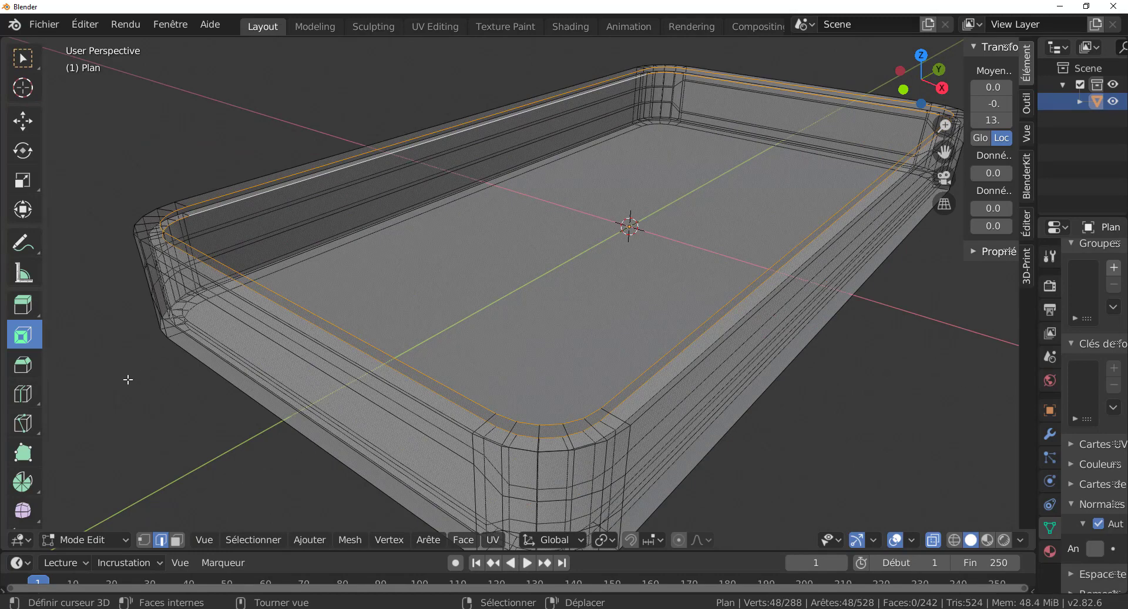
{"action": "key", "text": "q"}
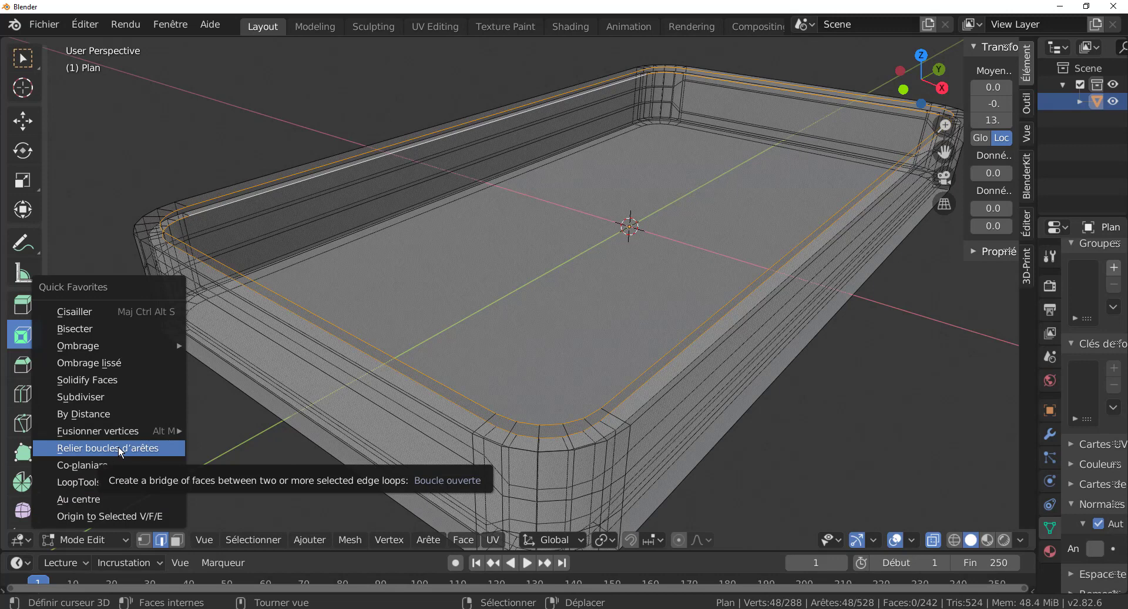
{"action": "left_click", "coordinate": [428, 540]}
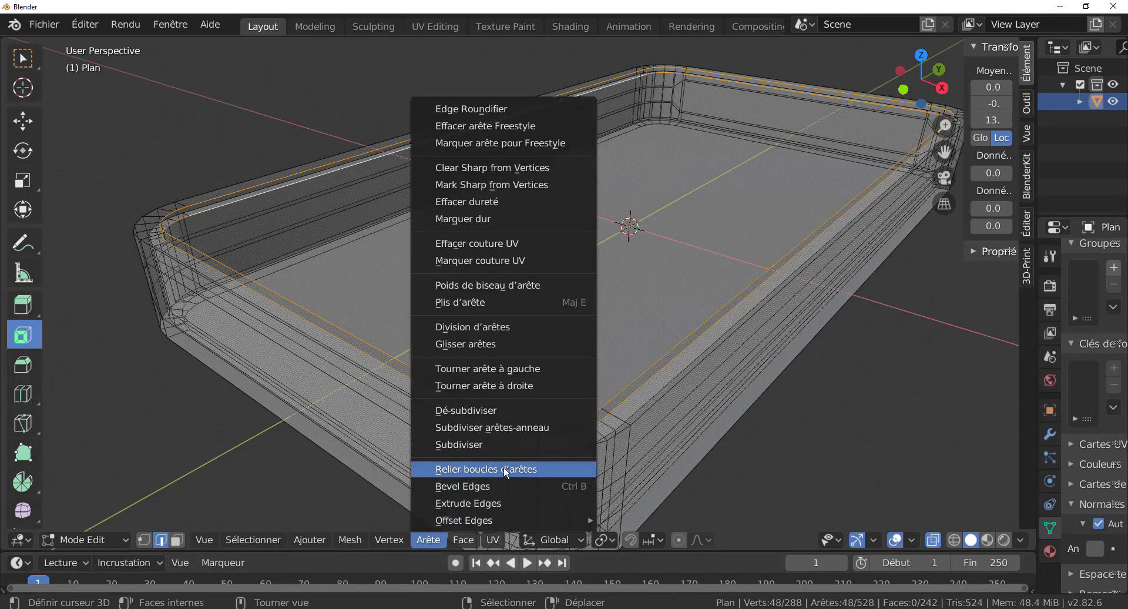
{"action": "key", "text": "q"}
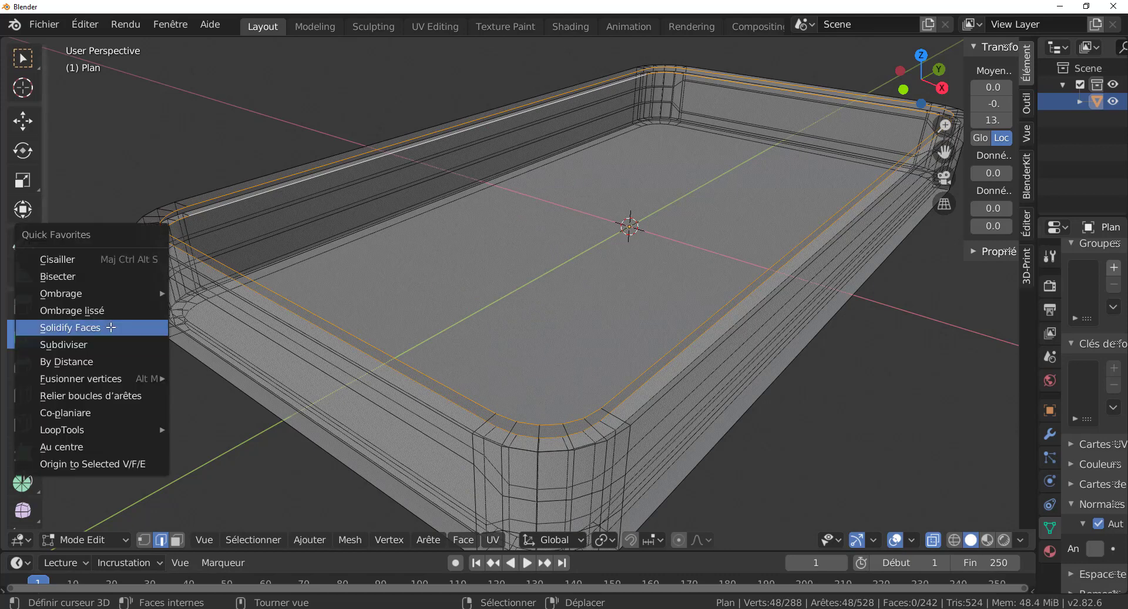
{"action": "left_click", "coordinate": [93, 396]}
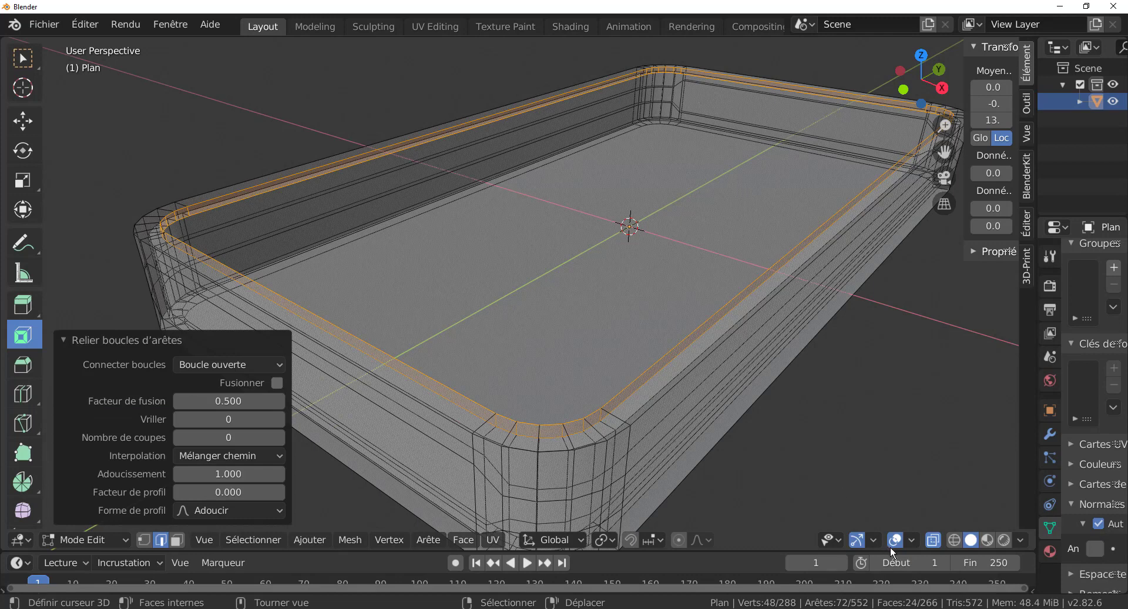
{"action": "left_click", "coordinate": [933, 539]}
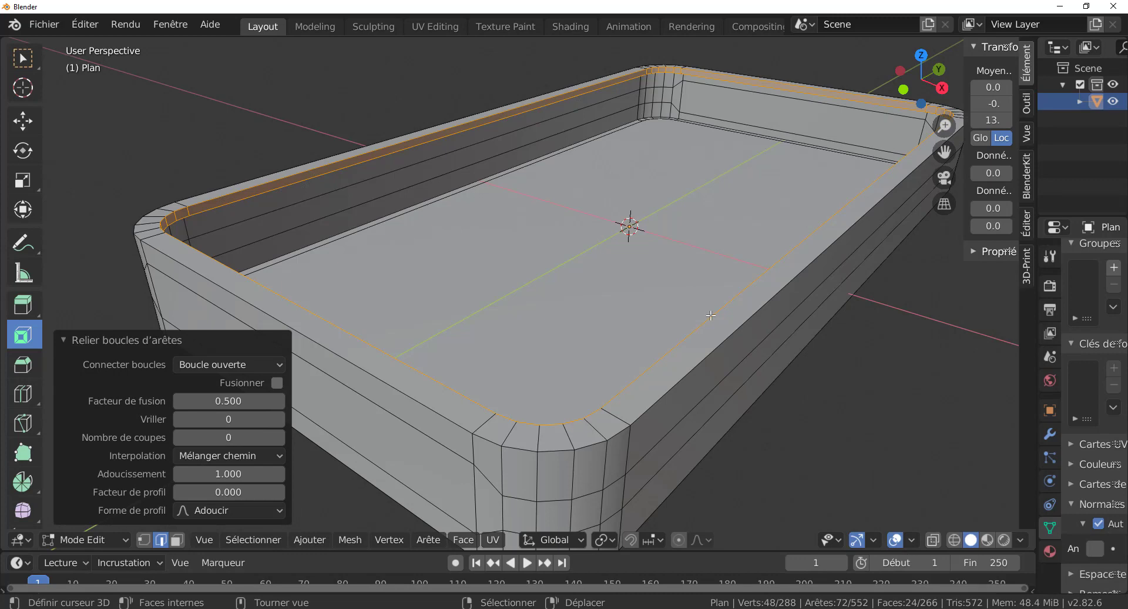
Select the middle face loop around the case's outer side walls and extrude it outward along normals by about 1.41 mm
{"action": "scroll", "coordinate": [657, 385], "scroll_direction": "down", "scroll_amount": 5}
{"action": "mouse_move", "coordinate": [658, 385]}
{"action": "middle_mouse_down"}
{"action": "mouse_move", "coordinate": [690, 398]}
{"action": "mouse_move", "coordinate": [667, 378]}
{"action": "middle_mouse_up"}
{"action": "scroll", "coordinate": [689, 397], "scroll_direction": "up", "scroll_amount": 1}
{"action": "scroll", "coordinate": [586, 382], "scroll_direction": "up", "scroll_amount": 1}
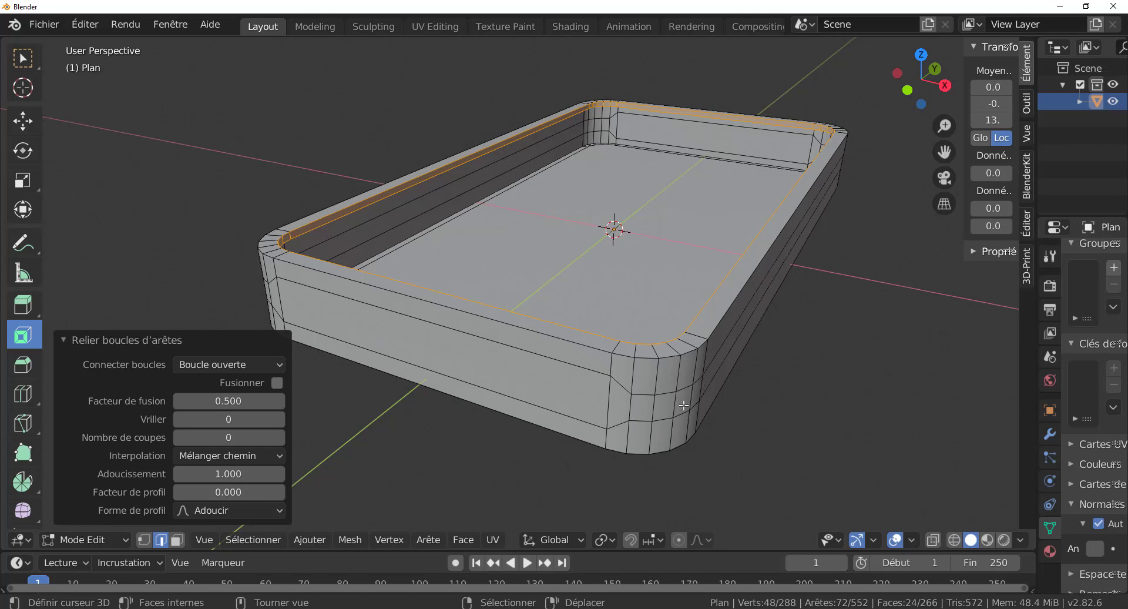
{"action": "middle_click_drag", "start_coordinate": [684, 406], "coordinate": [675, 398]}
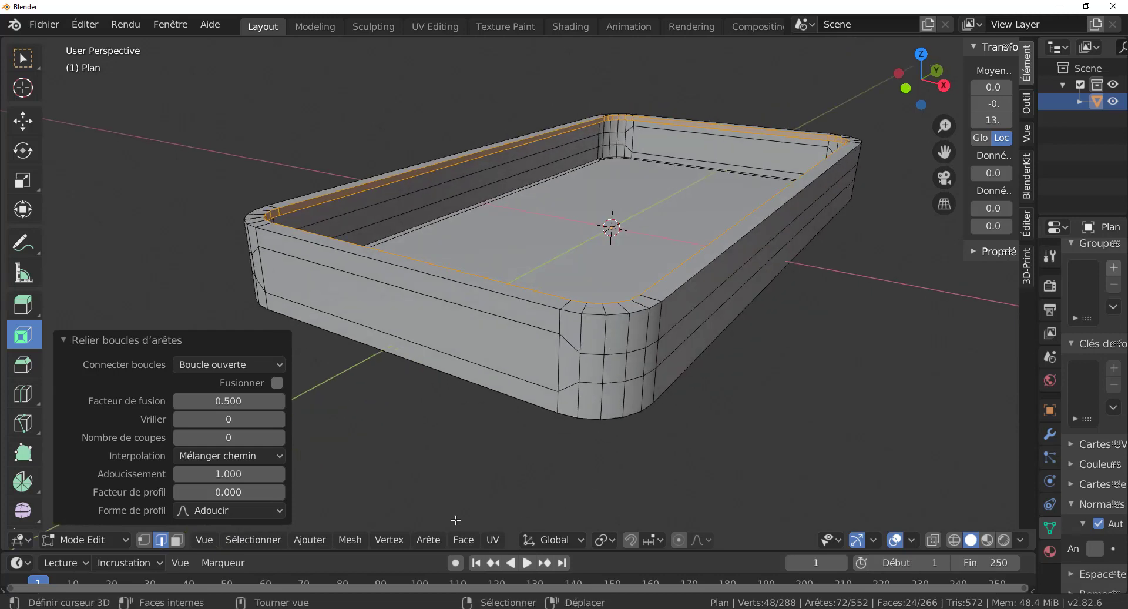
{"action": "left_click", "coordinate": [177, 539]}
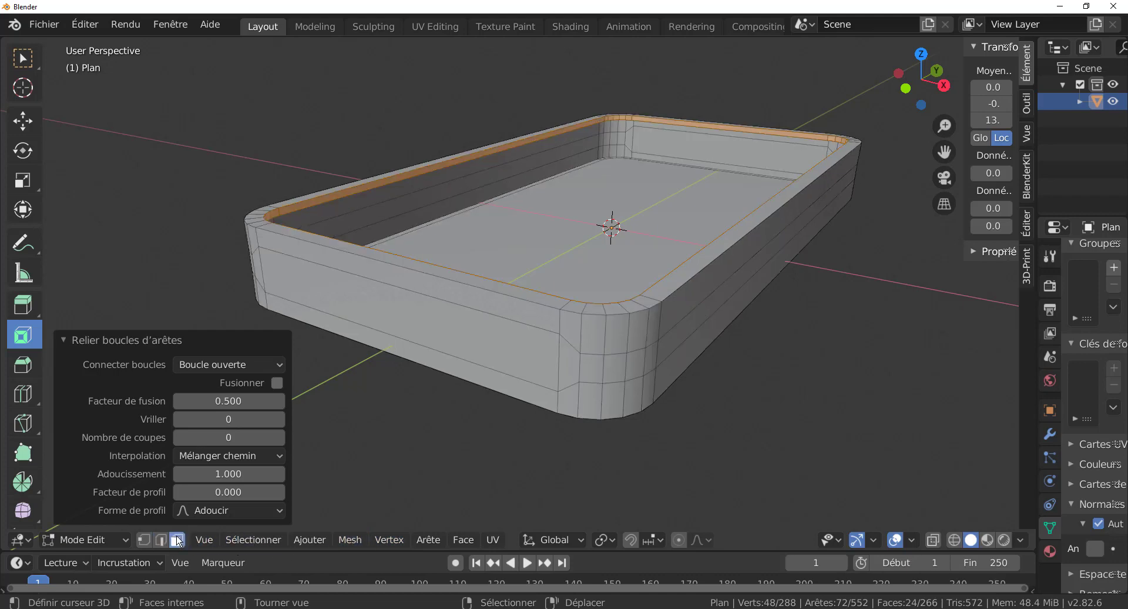
{"action": "left_click", "coordinate": [579, 365], "text": "alt"}
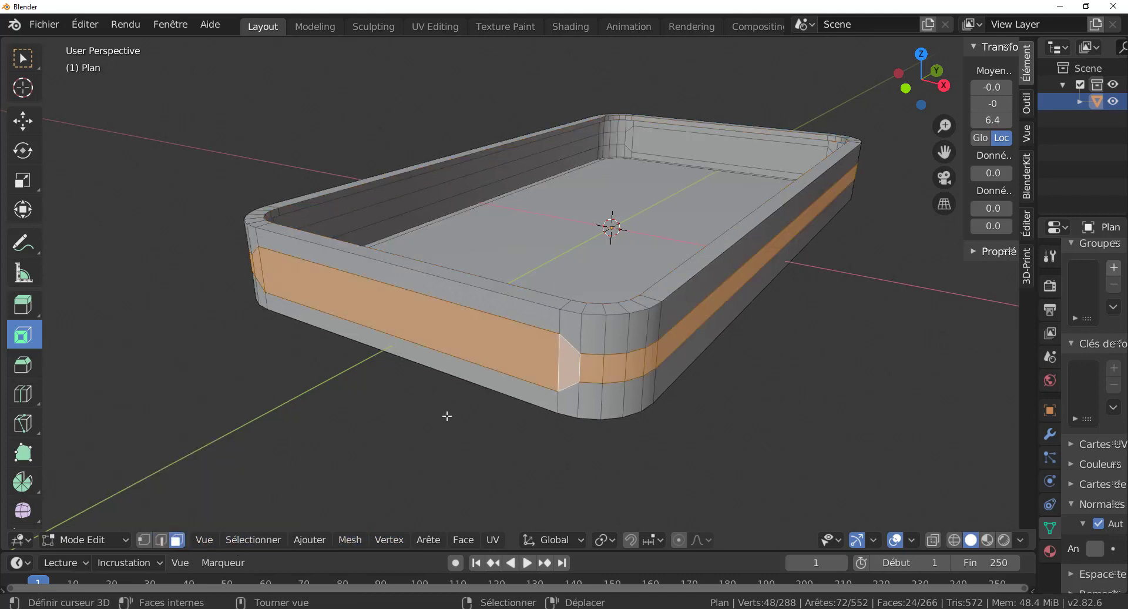
{"action": "left_click", "coordinate": [28, 304]}
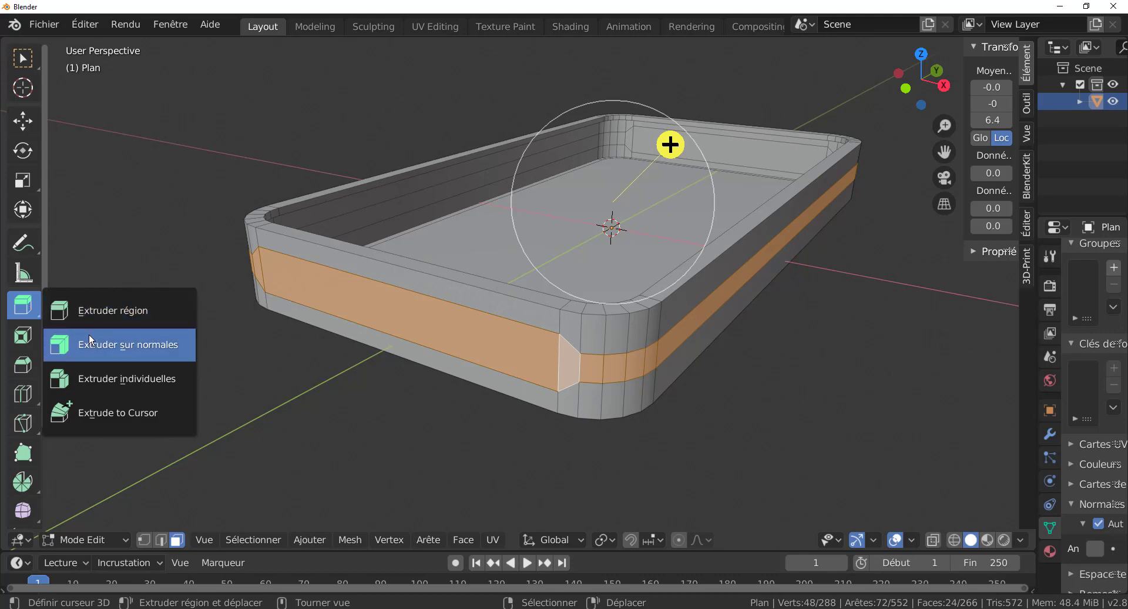
{"action": "left_click", "coordinate": [129, 351]}
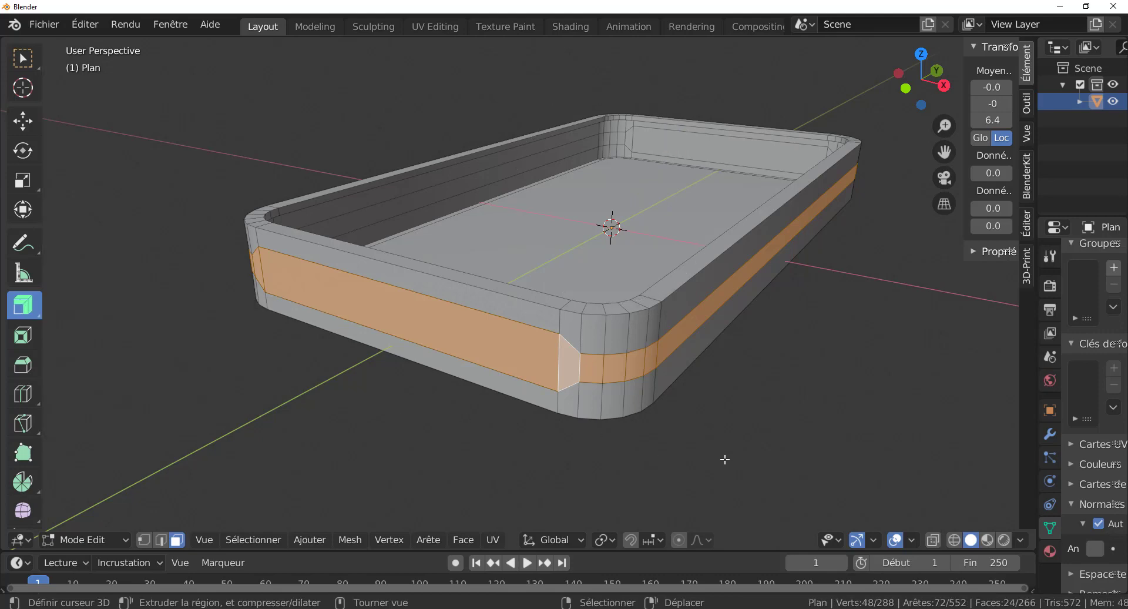
{"action": "left_click_drag", "start_coordinate": [846, 405], "coordinate": [853, 410]}
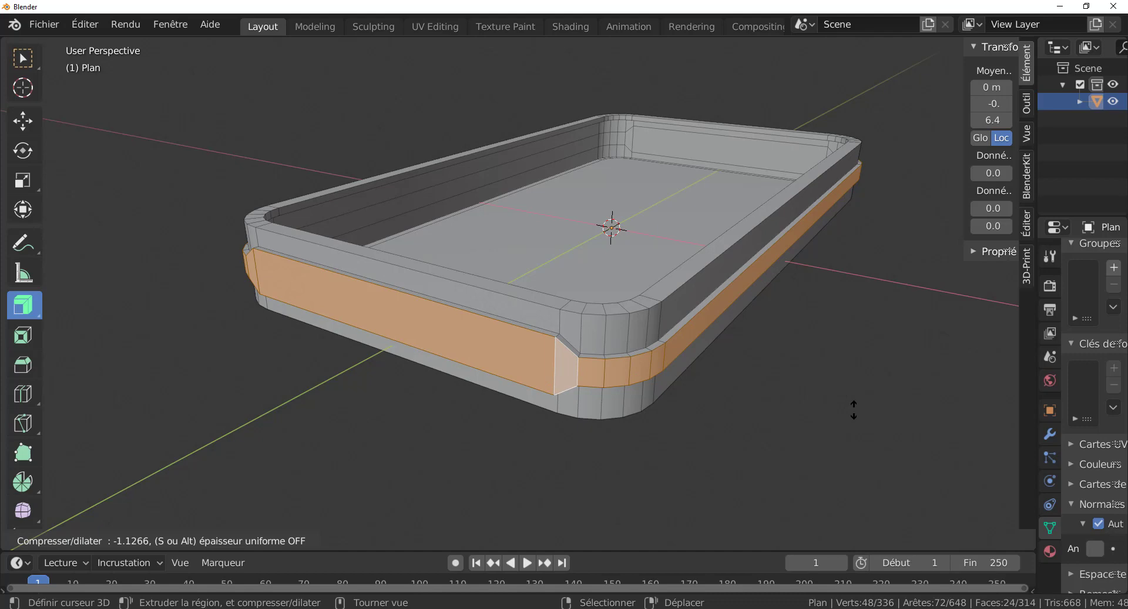
{"action": "mouse_move", "coordinate": [854, 410]}
{"action": "left_mouse_down"}
{"action": "mouse_move", "coordinate": [869, 428]}
{"action": "mouse_move", "coordinate": [869, 403]}
{"action": "mouse_move", "coordinate": [876, 430]}
{"action": "mouse_move", "coordinate": [864, 408]}
{"action": "left_mouse_up"}
{"action": "middle_click_drag", "start_coordinate": [465, 375], "coordinate": [547, 437]}
{"action": "key", "text": "KP_7"}
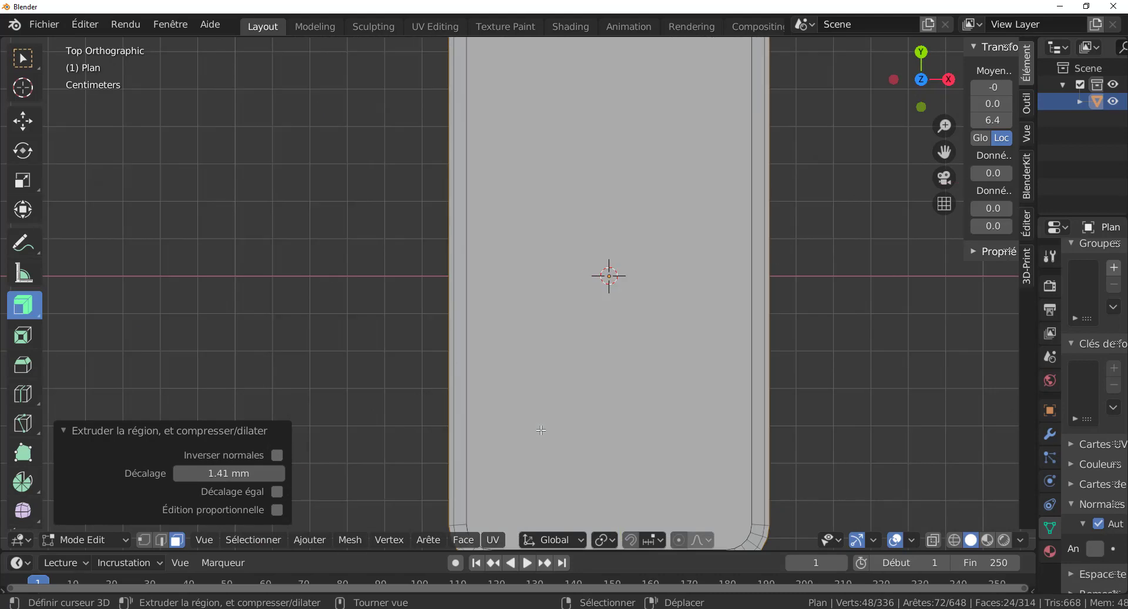
Examine the extruded band around the case's outer walls from above and from several side angles
{"action": "scroll", "coordinate": [541, 430], "scroll_direction": "down", "scroll_amount": 2}
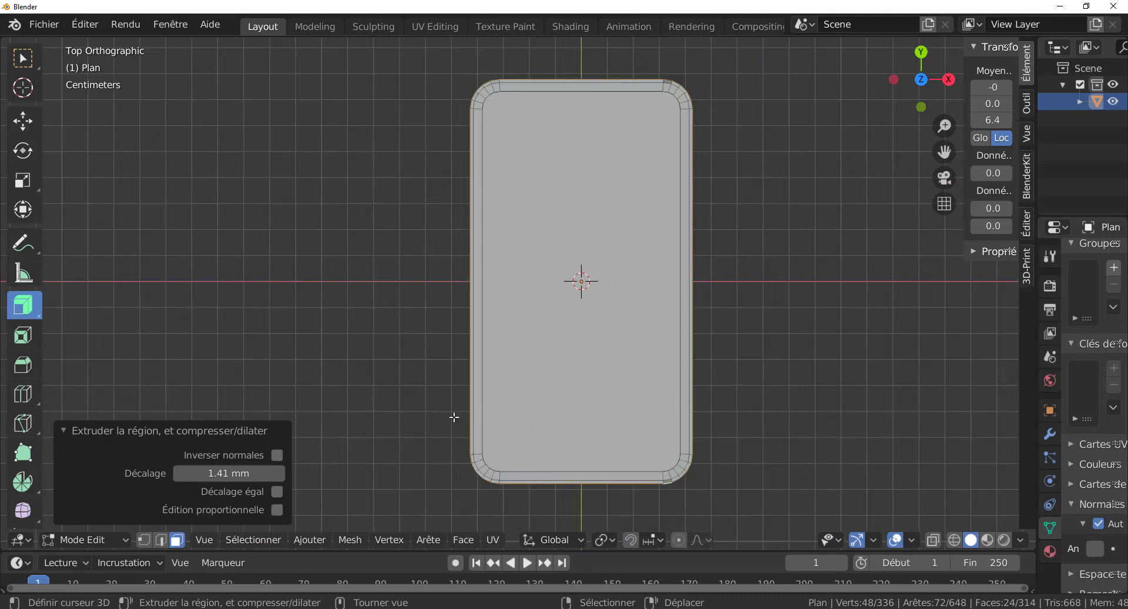
{"action": "middle_click_drag", "start_coordinate": [874, 460], "coordinate": [795, 348]}
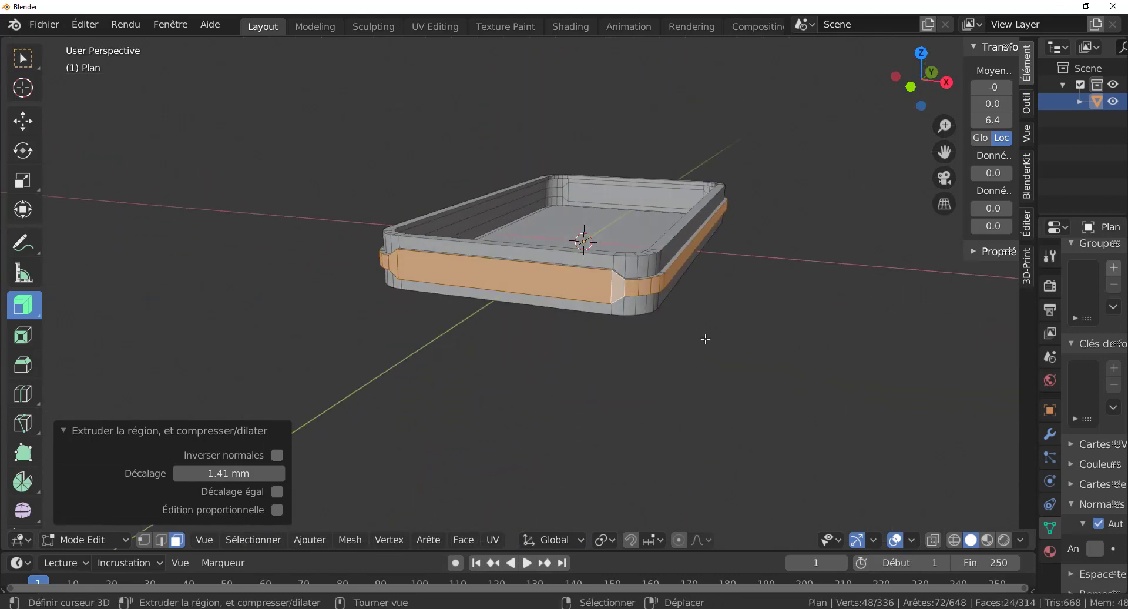
{"action": "middle_click_drag", "start_coordinate": [582, 403], "coordinate": [646, 415]}
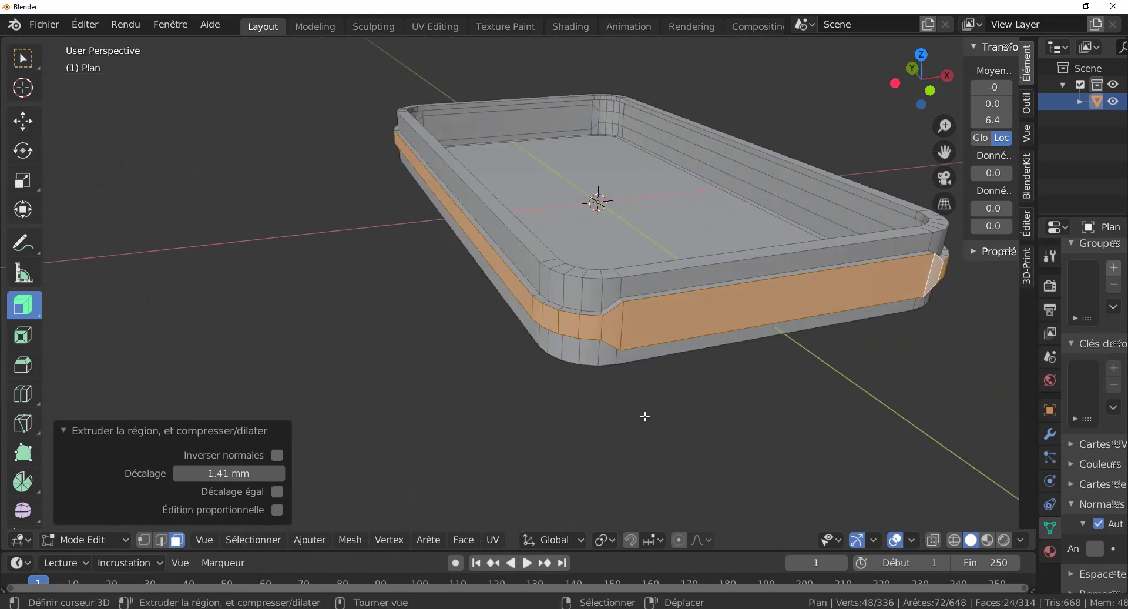
{"action": "middle_click_drag", "start_coordinate": [710, 441], "coordinate": [585, 431]}
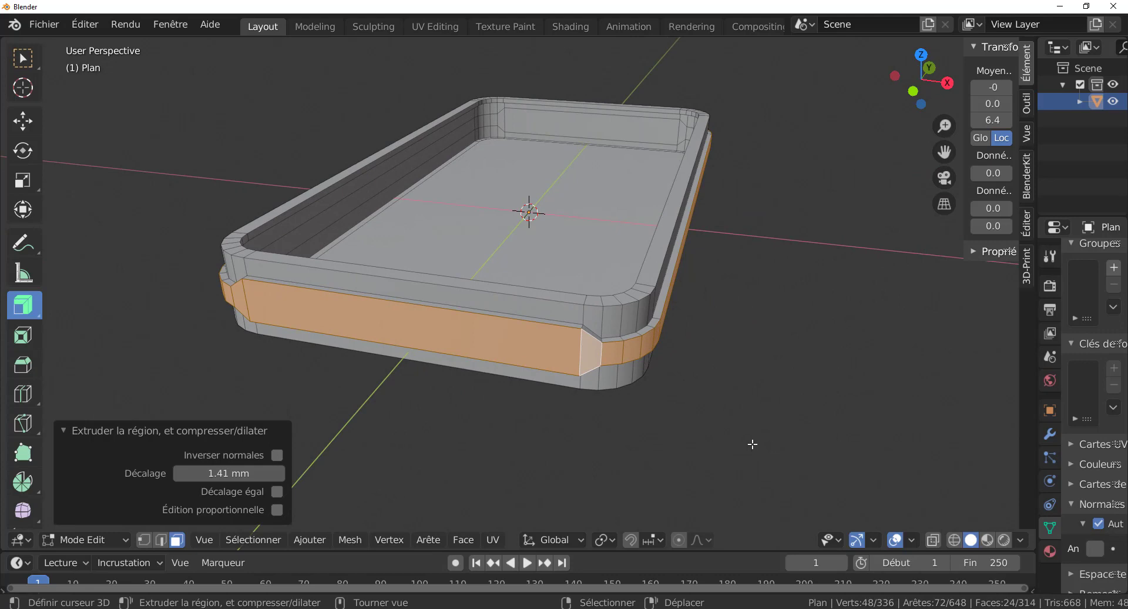
{"action": "scroll", "coordinate": [752, 444], "scroll_direction": "down", "scroll_amount": 1}
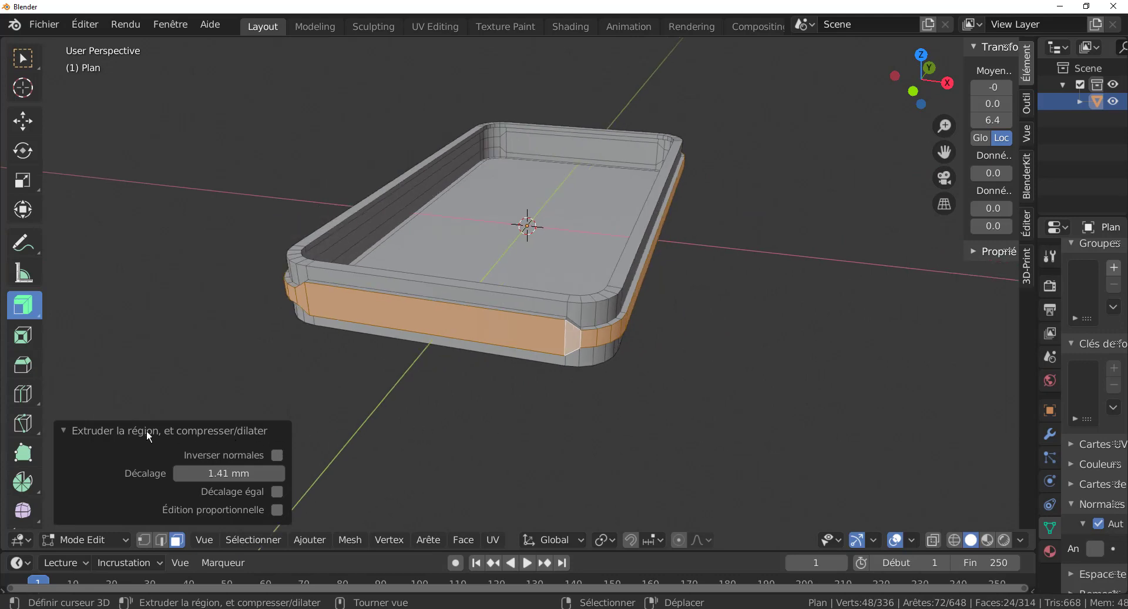
{"action": "middle_click_drag", "start_coordinate": [733, 379], "coordinate": [714, 379]}
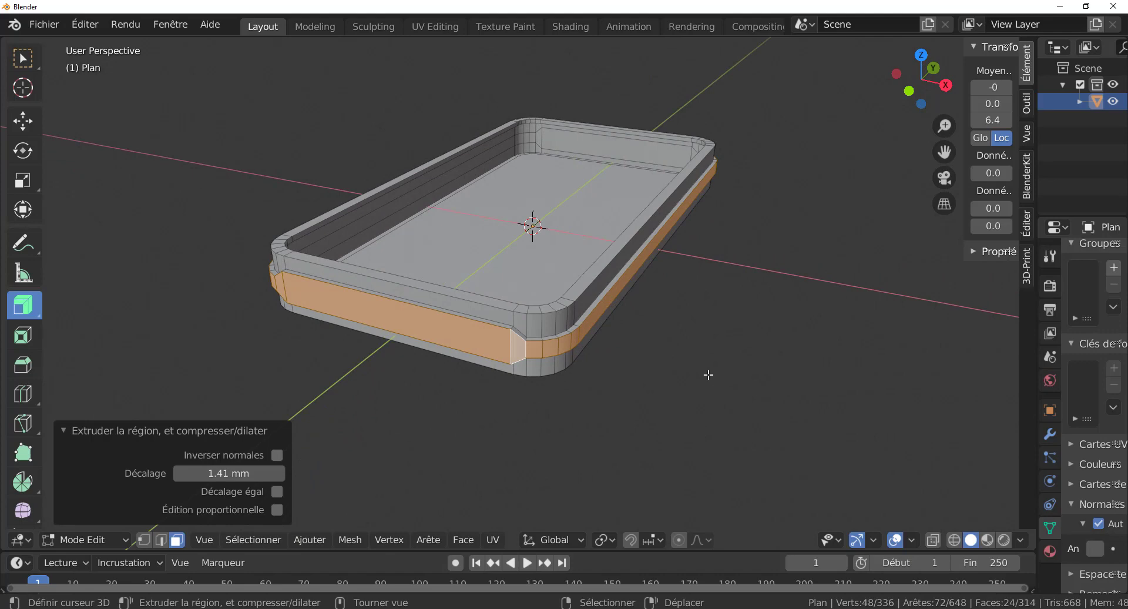
{"action": "middle_click_drag", "start_coordinate": [708, 374], "coordinate": [772, 375]}
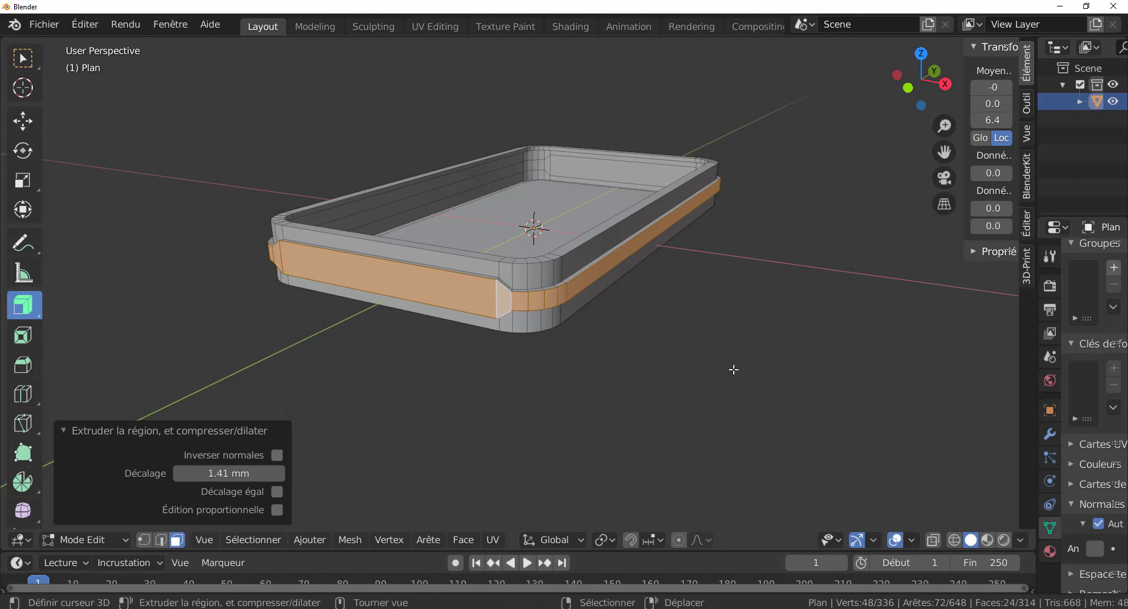
In Object Mode, run all the 3D-print checks on the case and show the results in full
{"action": "key", "text": "Tab"}
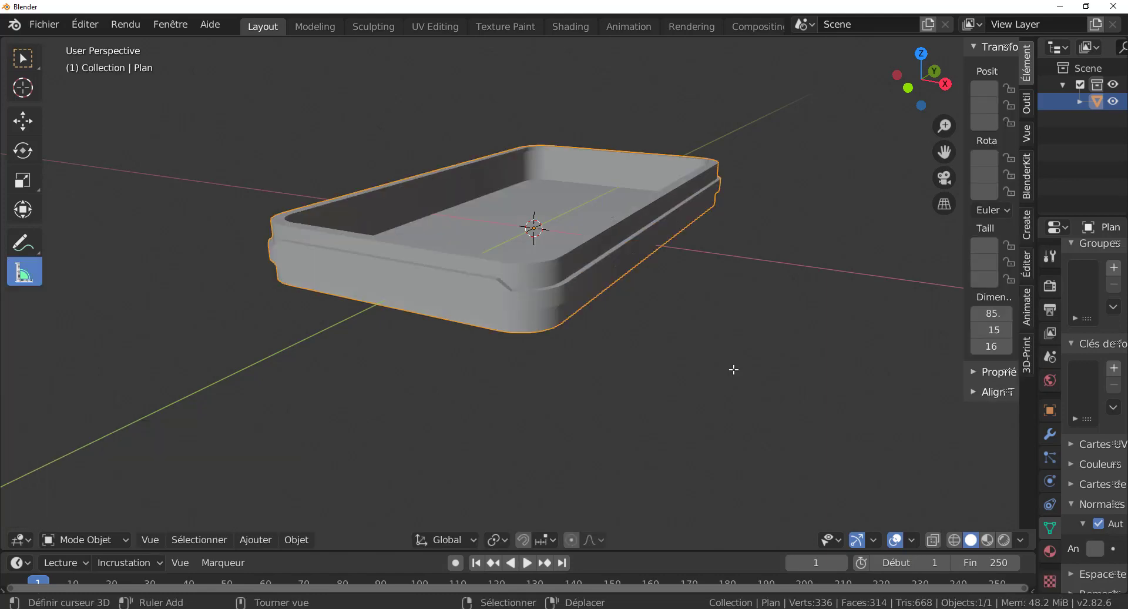
{"action": "left_click", "coordinate": [1027, 357]}
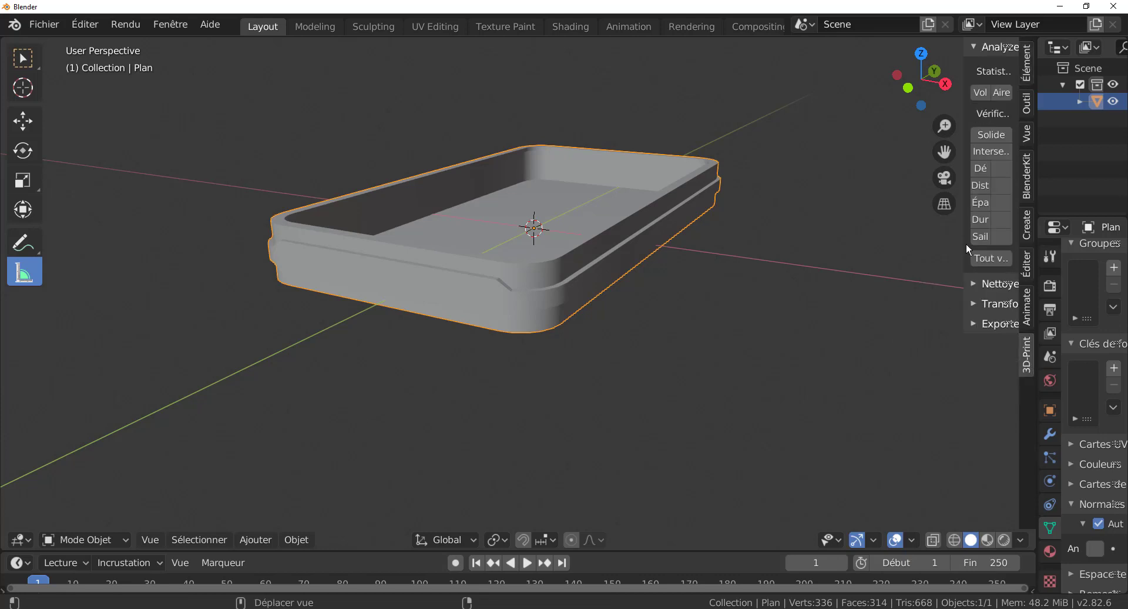
{"action": "left_click_drag", "start_coordinate": [965, 243], "coordinate": [866, 247]}
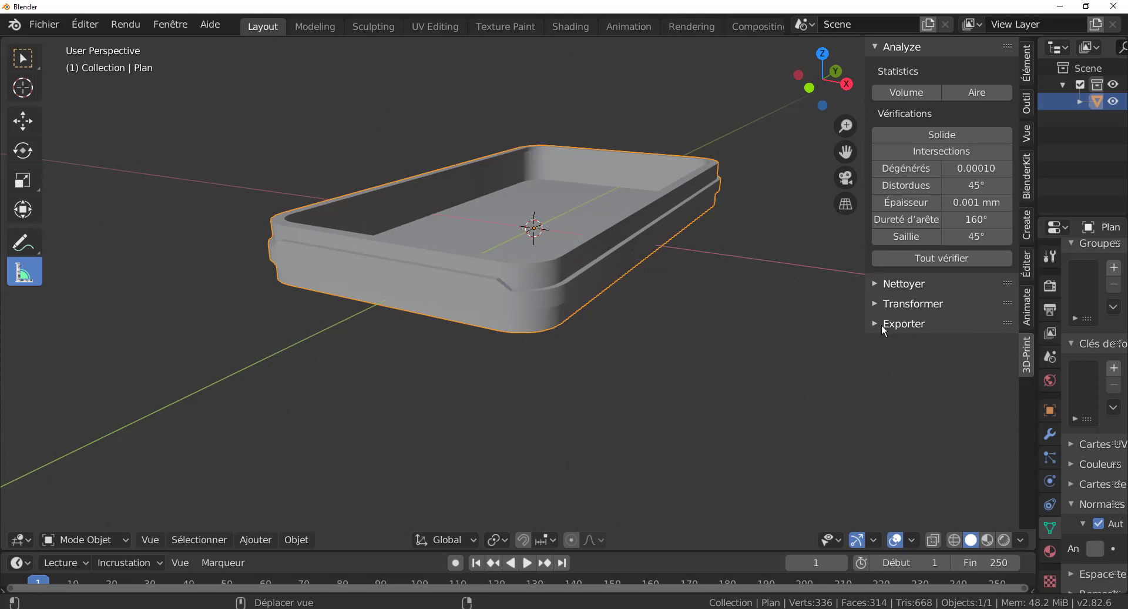
{"action": "left_click", "coordinate": [943, 258]}
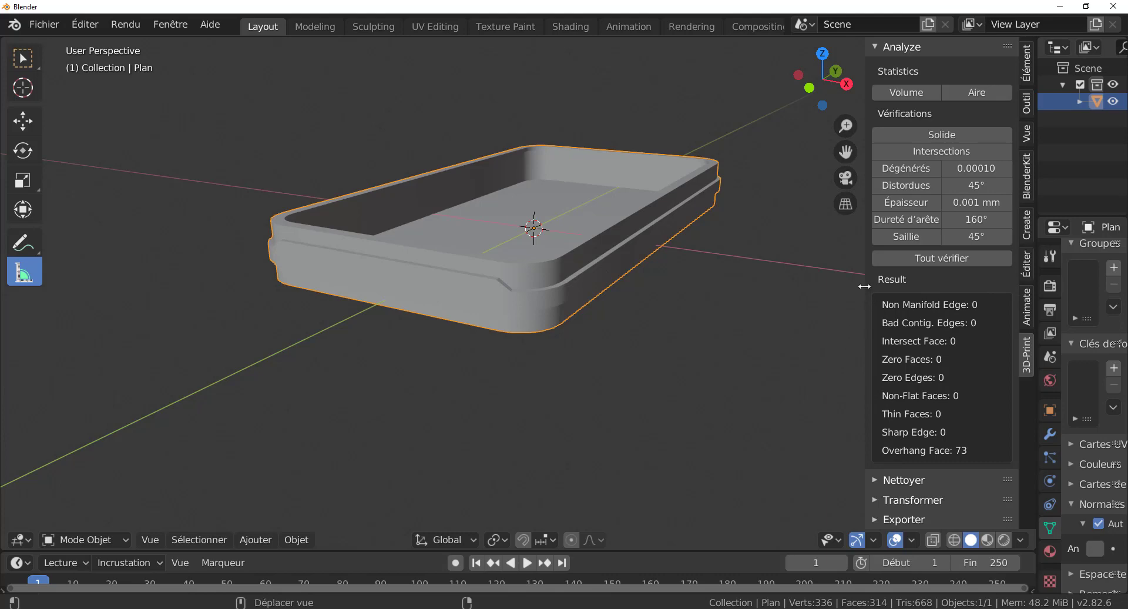
{"action": "left_click_drag", "start_coordinate": [865, 286], "coordinate": [836, 299]}
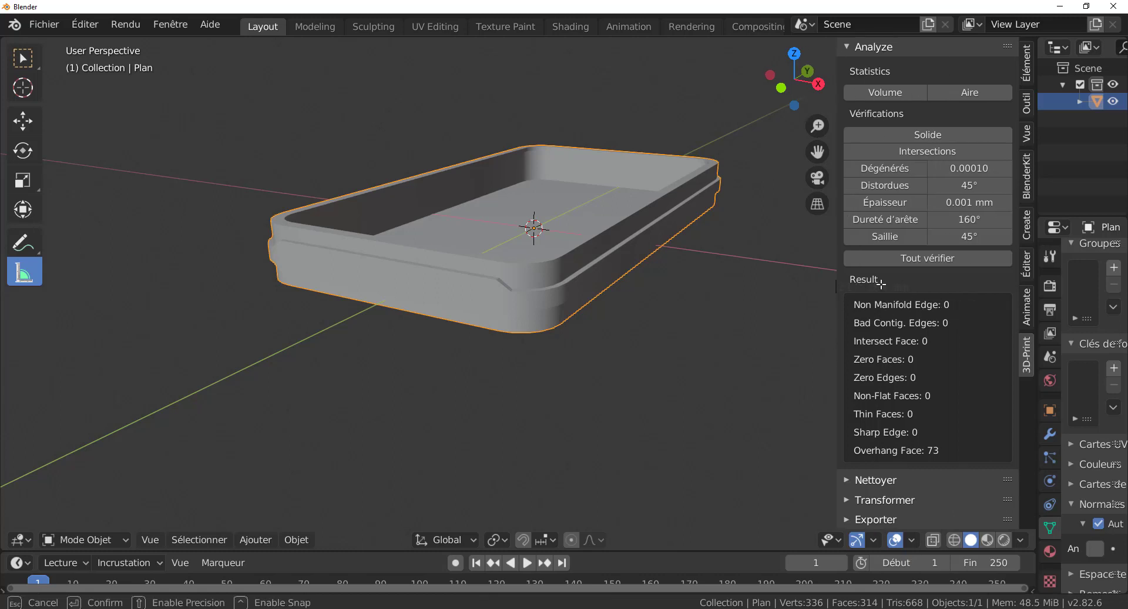
Inspect the case from several angles, comparing its appearance in Edit Mode and Object Mode
{"action": "left_click", "coordinate": [782, 282]}
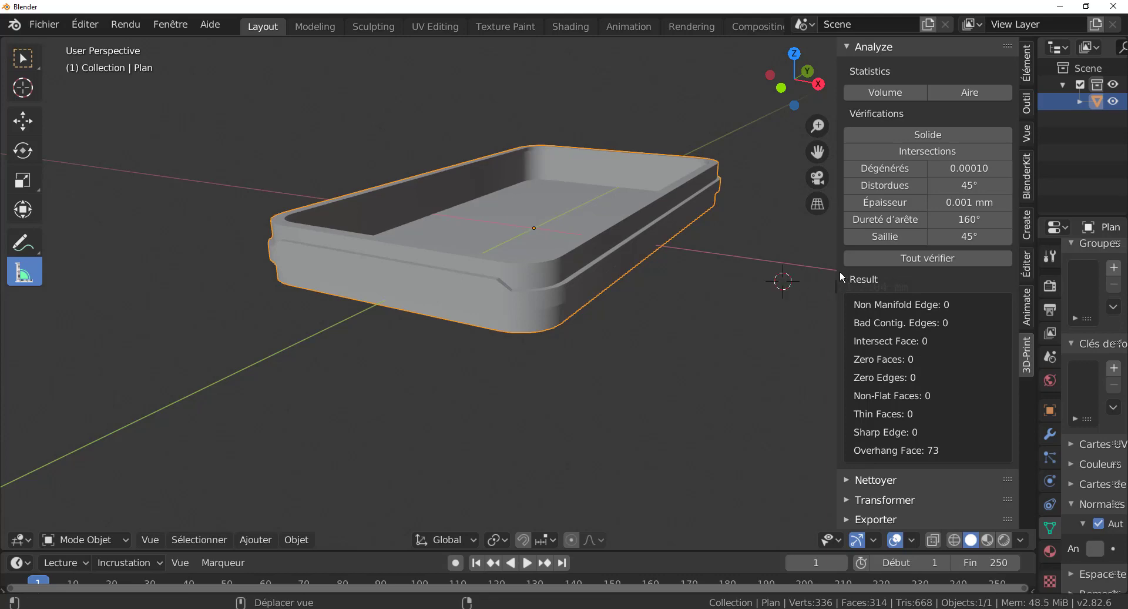
{"action": "left_click_drag", "start_coordinate": [838, 274], "coordinate": [917, 313]}
{"action": "middle_click_drag", "start_coordinate": [689, 315], "coordinate": [670, 318]}
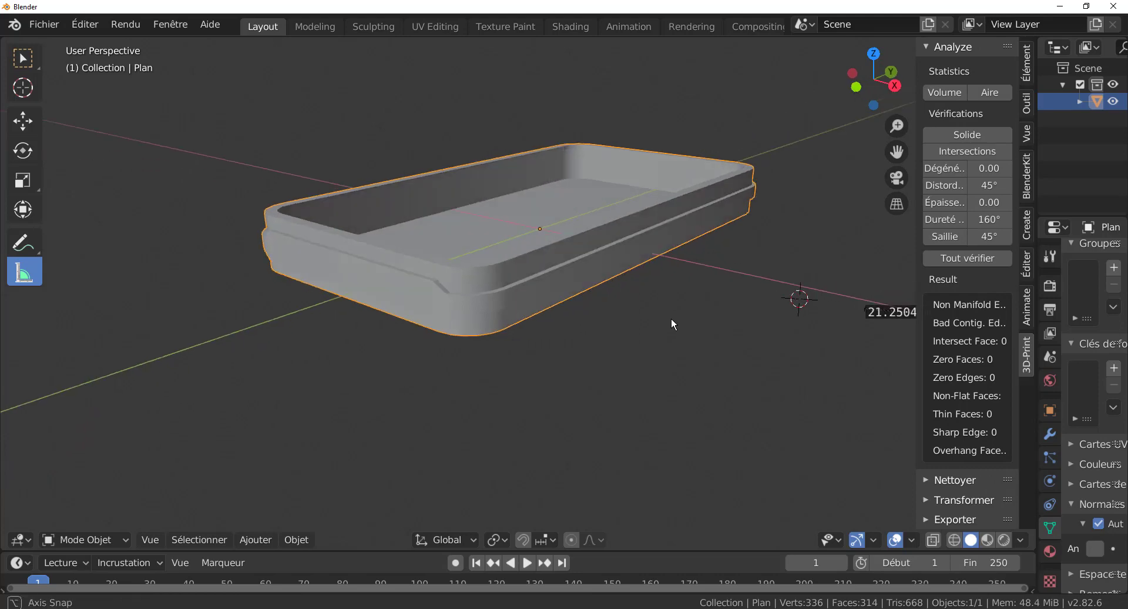
{"action": "key", "text": "Tab"}
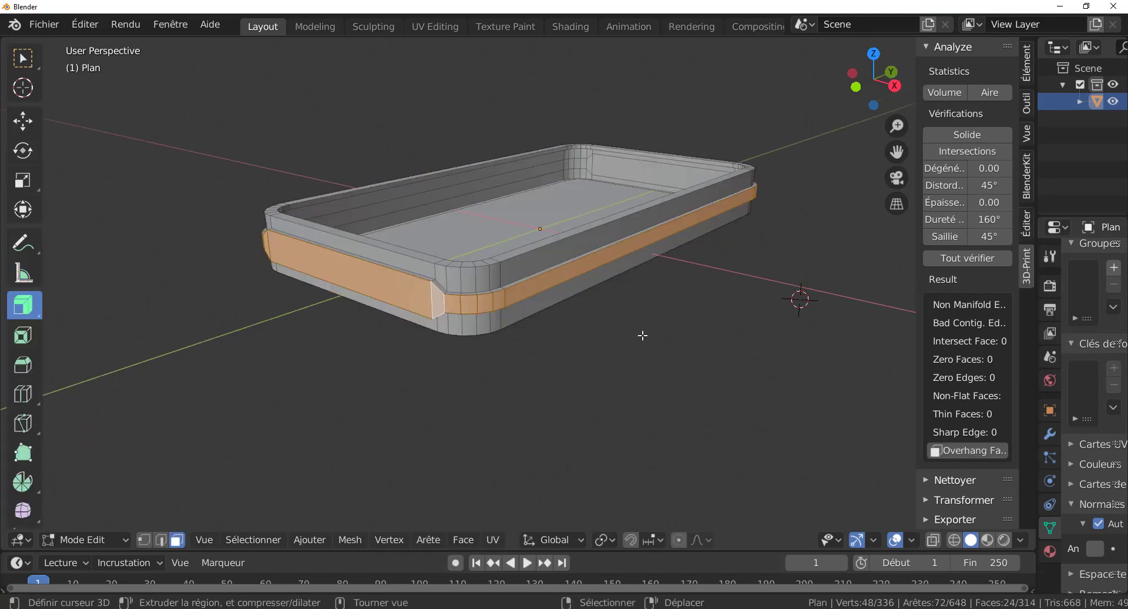
{"action": "middle_click_drag", "start_coordinate": [634, 356], "coordinate": [637, 356]}
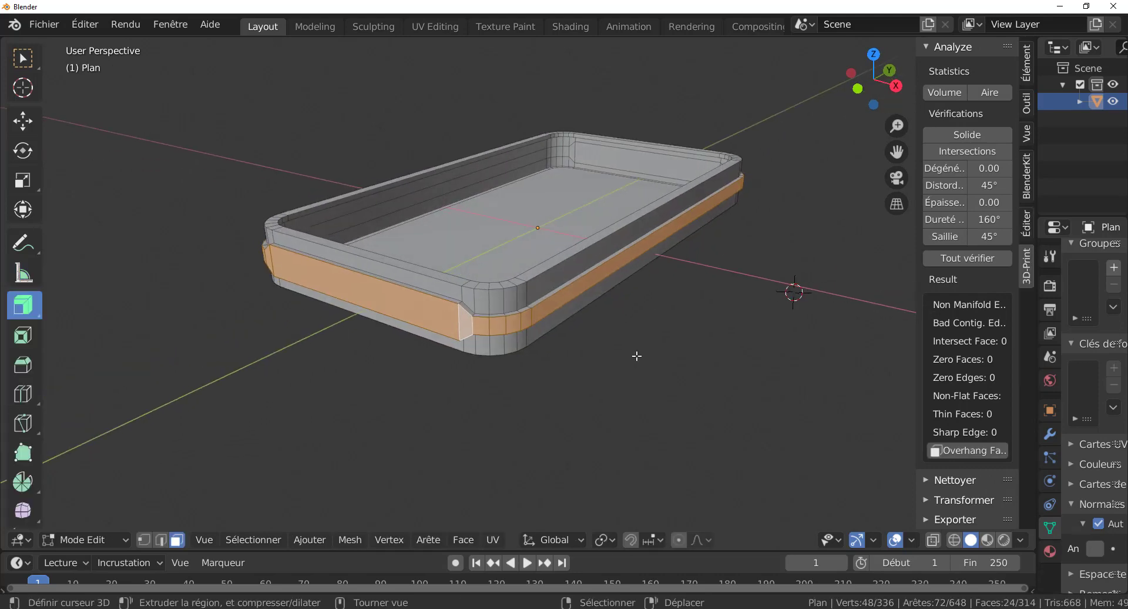
{"action": "key", "text": "Tab"}
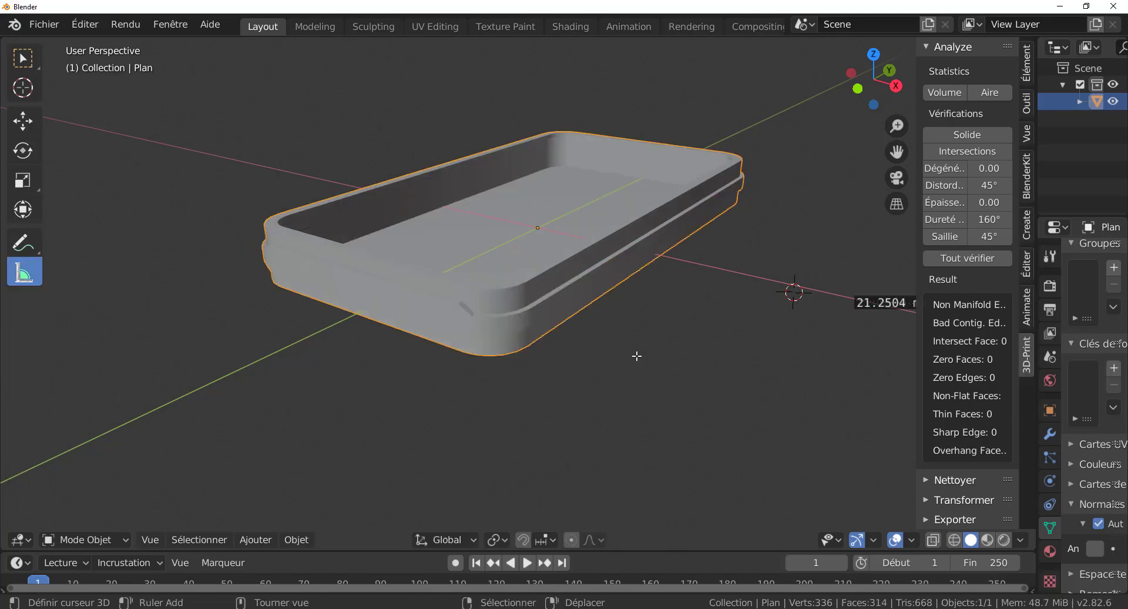
{"action": "middle_click_drag", "start_coordinate": [646, 361], "coordinate": [668, 343]}
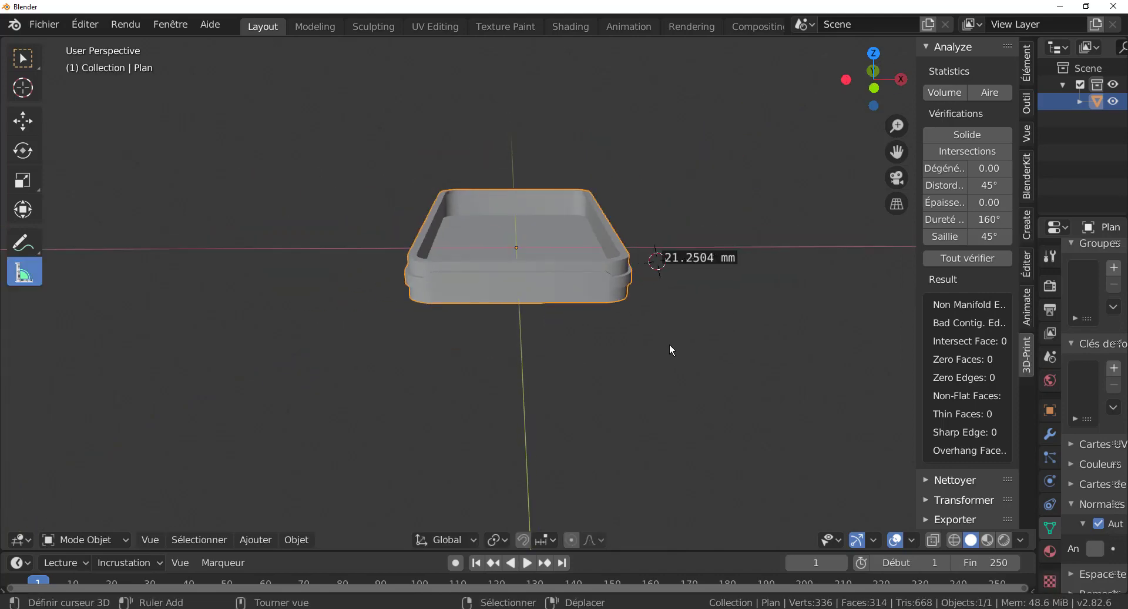
{"action": "middle_click_drag", "start_coordinate": [697, 278], "coordinate": [681, 297]}
Deselect the case and try to delete the stray ruler measurement beside it
{"action": "key", "text": "alt+a"}
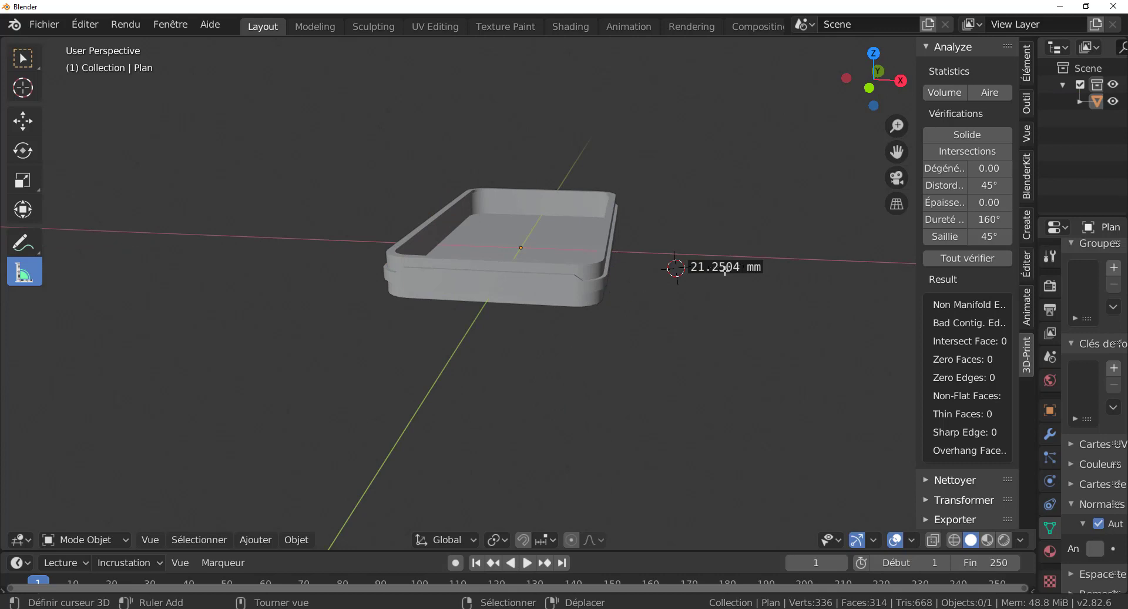
{"action": "key", "text": "x"}
{"action": "left_click", "coordinate": [724, 270]}
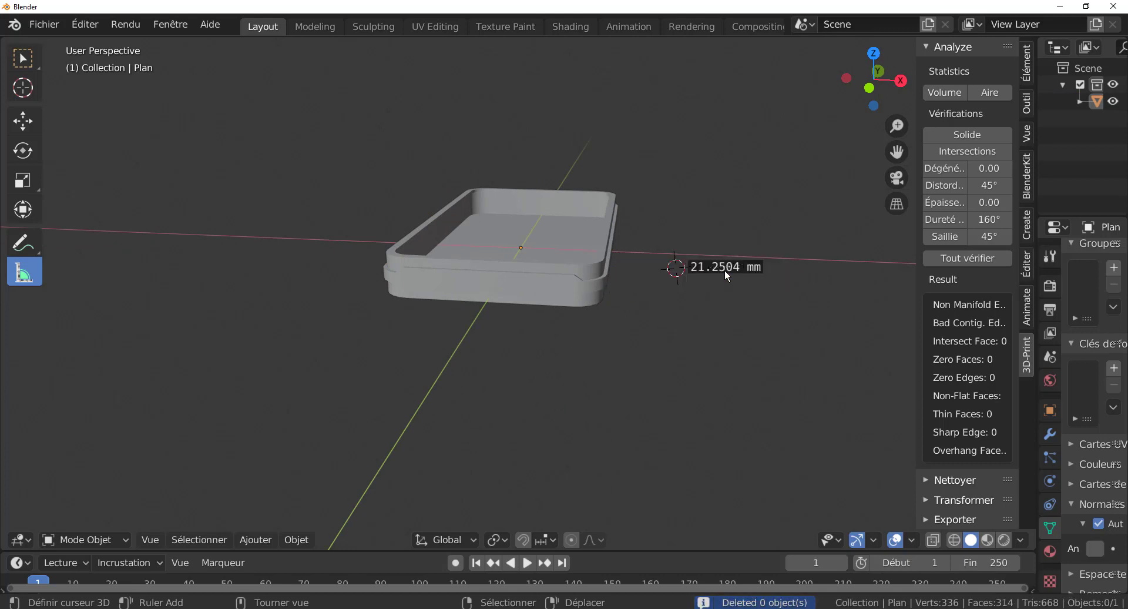
{"action": "key", "text": "x"}
{"action": "left_click", "coordinate": [724, 269]}
{"action": "middle_click_drag", "start_coordinate": [731, 333], "coordinate": [709, 335]}
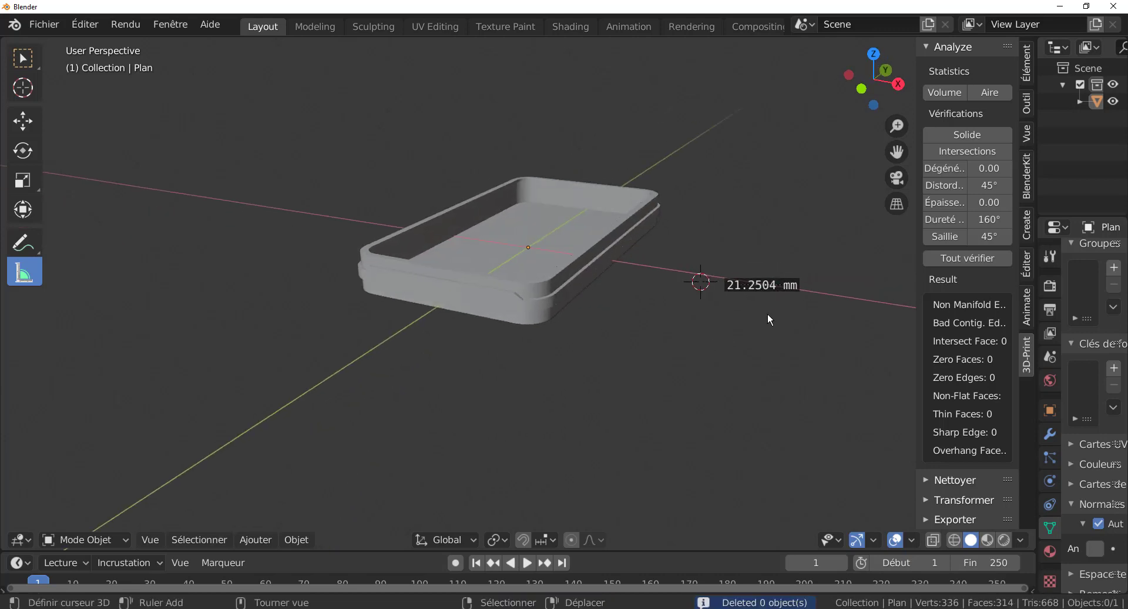
Activate the Move tool in place of the ruler and examine the case's short end up close
{"action": "left_click", "coordinate": [26, 119]}
{"action": "middle_click_drag", "start_coordinate": [544, 340], "coordinate": [578, 343]}
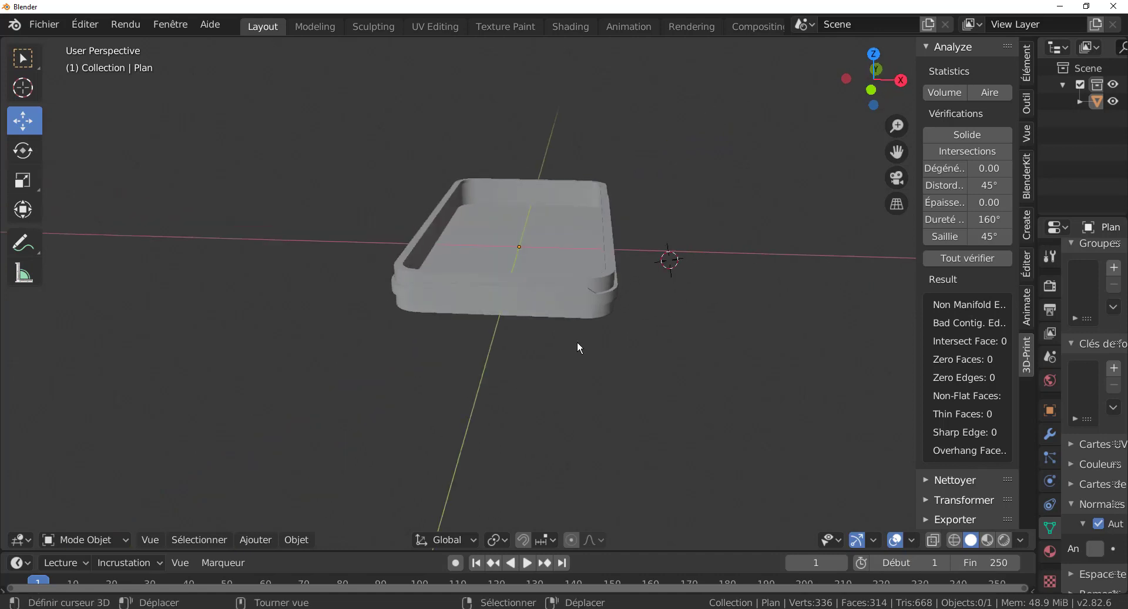
{"action": "scroll", "coordinate": [510, 302], "scroll_direction": "up", "scroll_amount": 1}
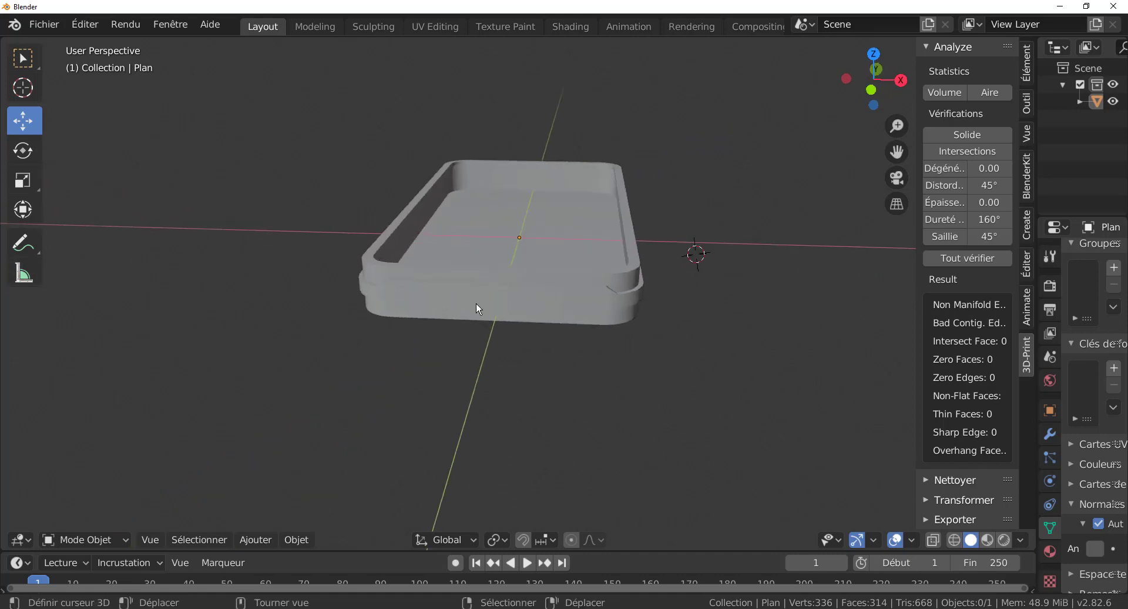
{"action": "middle_click_drag", "start_coordinate": [510, 357], "coordinate": [547, 354]}
{"action": "scroll", "coordinate": [529, 357], "scroll_direction": "up", "scroll_amount": 3}
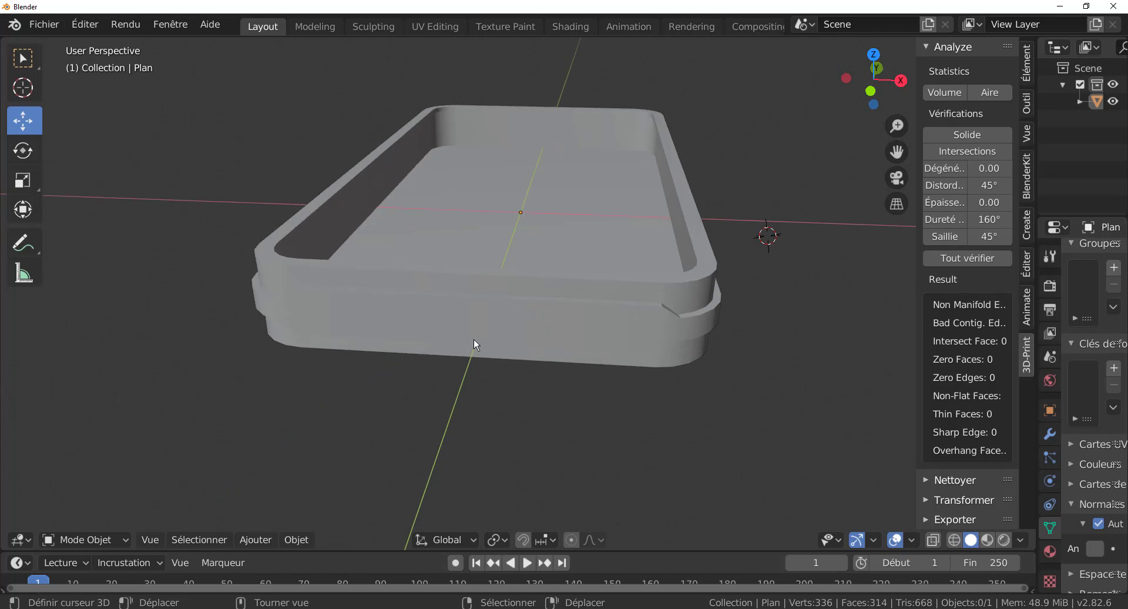
{"action": "scroll", "coordinate": [745, 393], "scroll_direction": "down", "scroll_amount": 1}
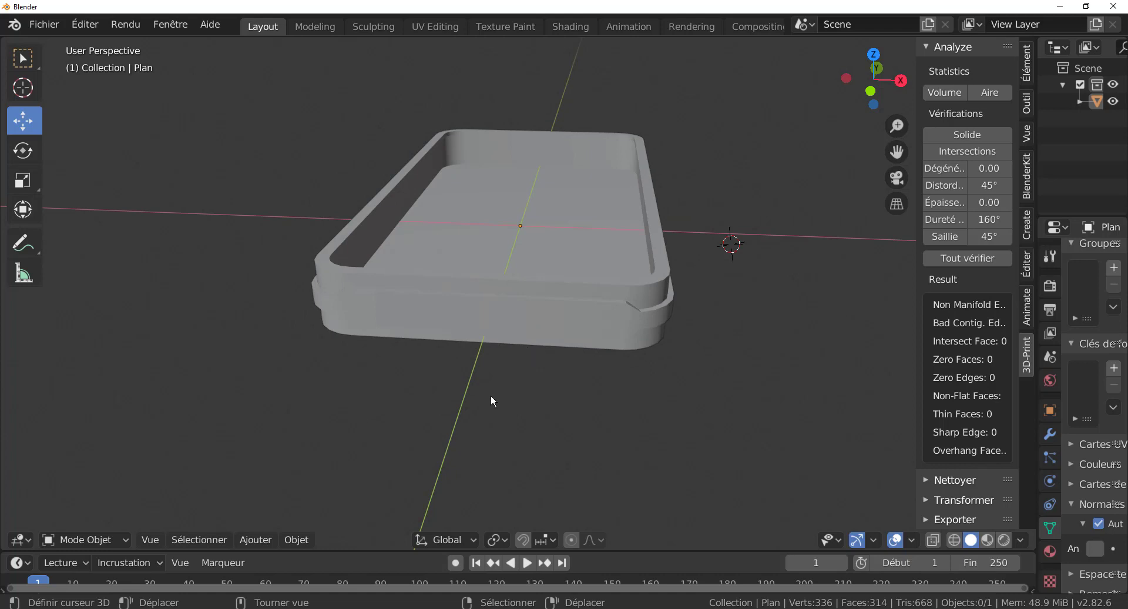
{"action": "scroll", "coordinate": [476, 393], "scroll_direction": "down", "scroll_amount": 1}
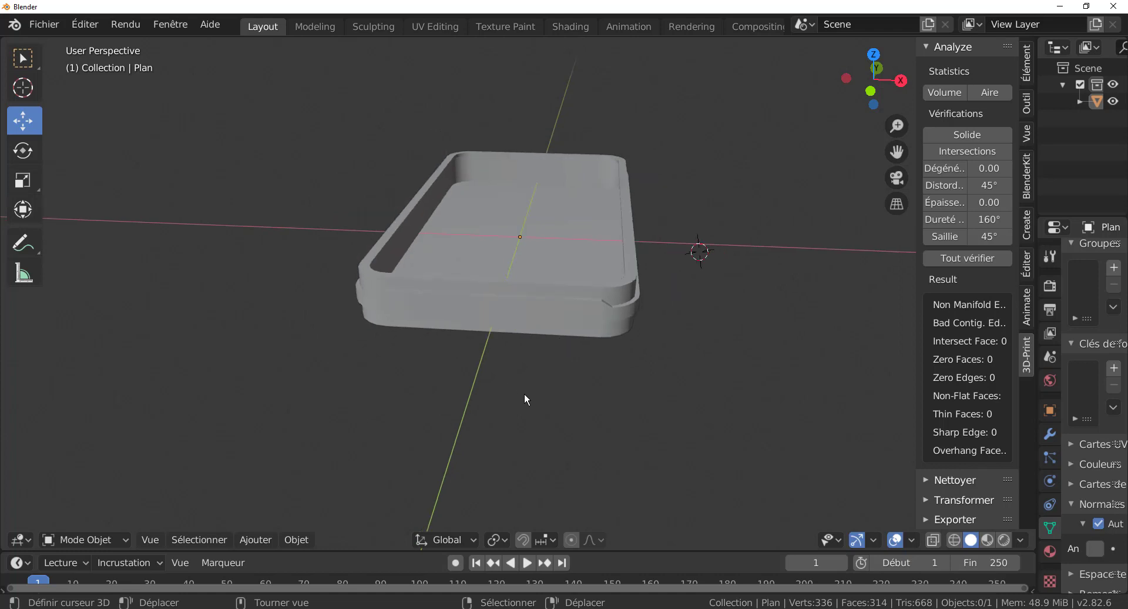
{"action": "scroll", "coordinate": [524, 392], "scroll_direction": "down", "scroll_amount": 2}
{"action": "scroll", "coordinate": [524, 393], "scroll_direction": "up", "scroll_amount": 1}
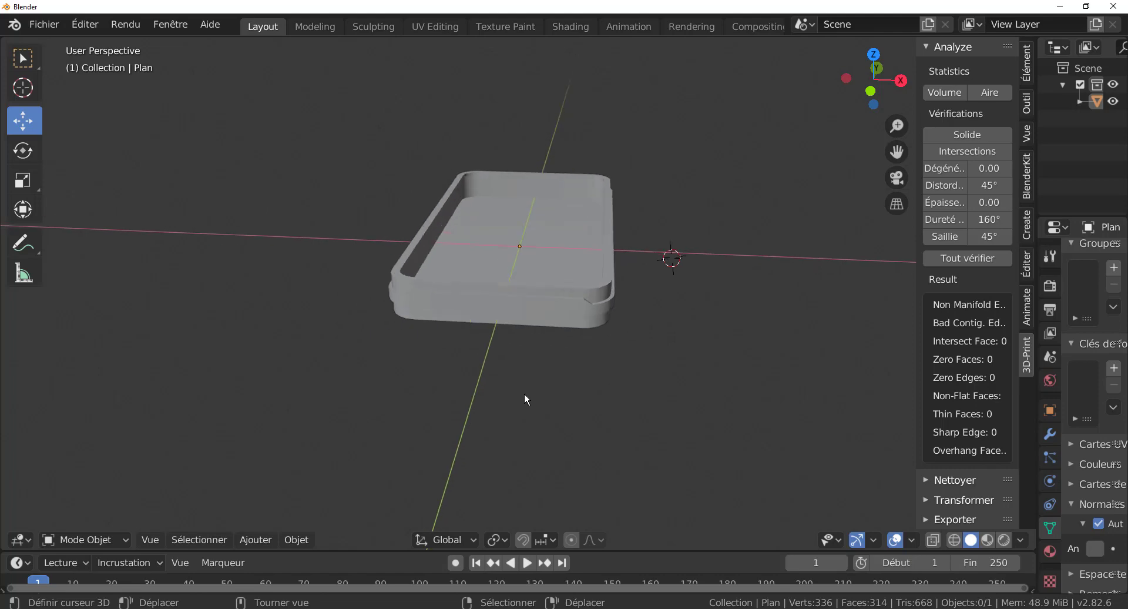
{"action": "left_click", "coordinate": [251, 536]}
{"action": "mouse_move", "coordinate": [254, 519]}
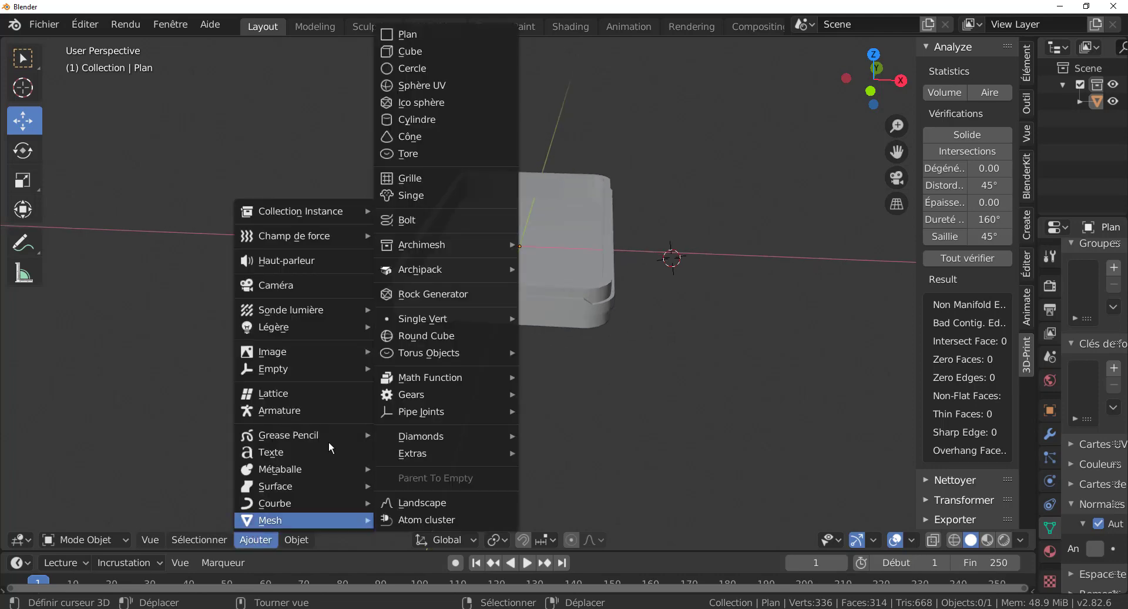
{"action": "left_click", "coordinate": [397, 52]}
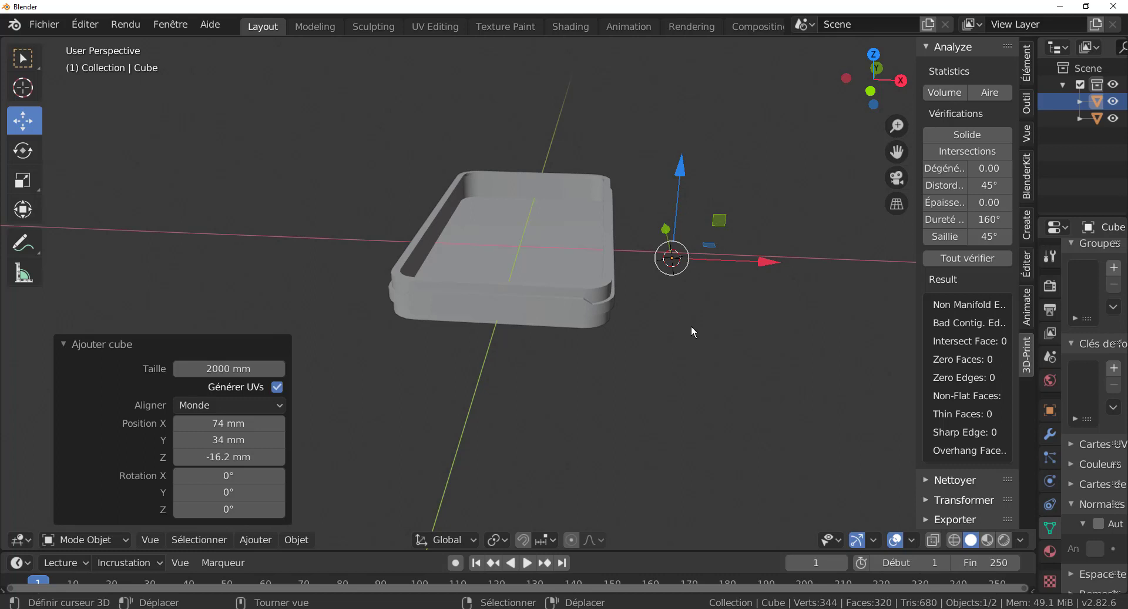
{"action": "key", "text": "Delete"}
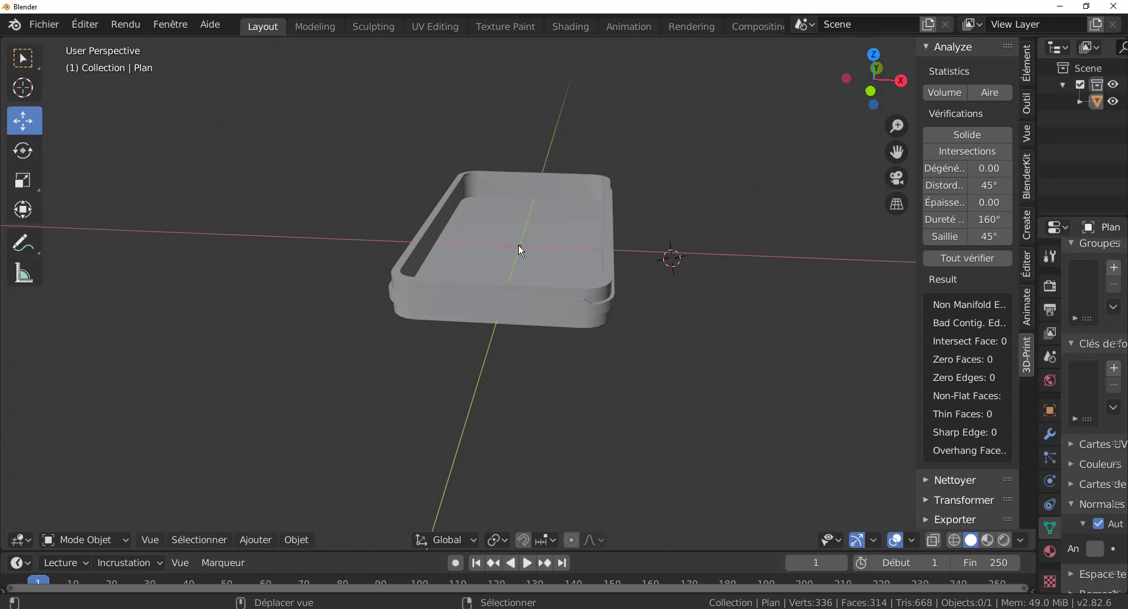
Snap the 3D cursor to the world origin and add a 2000 mm cube mesh there
{"action": "key", "text": "shift+s"}
{"action": "left_click", "coordinate": [393, 305]}
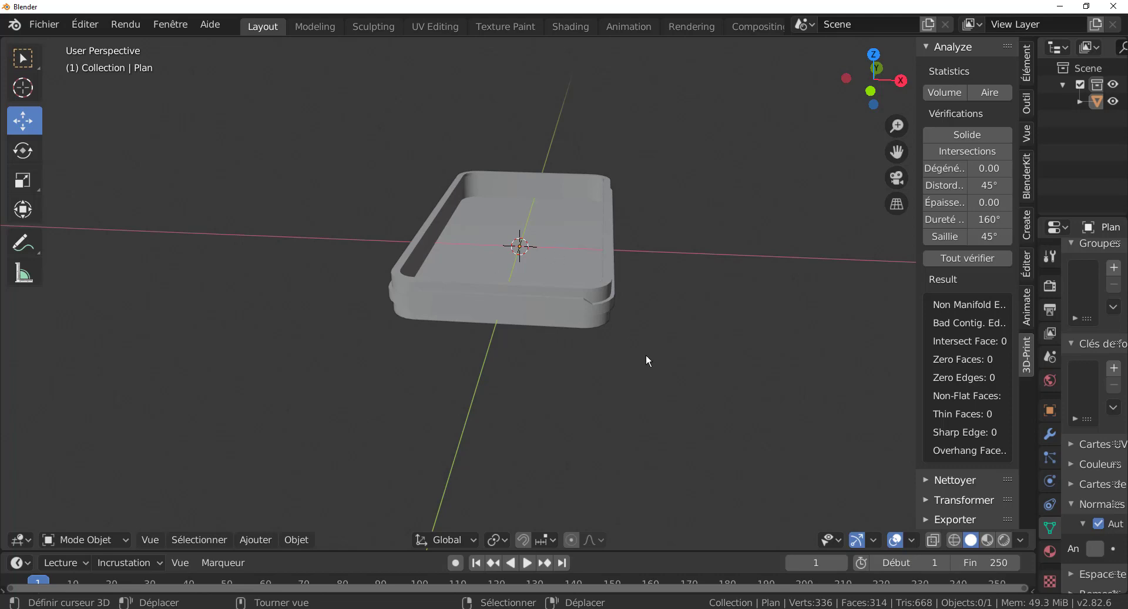
{"action": "left_click", "coordinate": [259, 540]}
{"action": "mouse_move", "coordinate": [262, 520]}
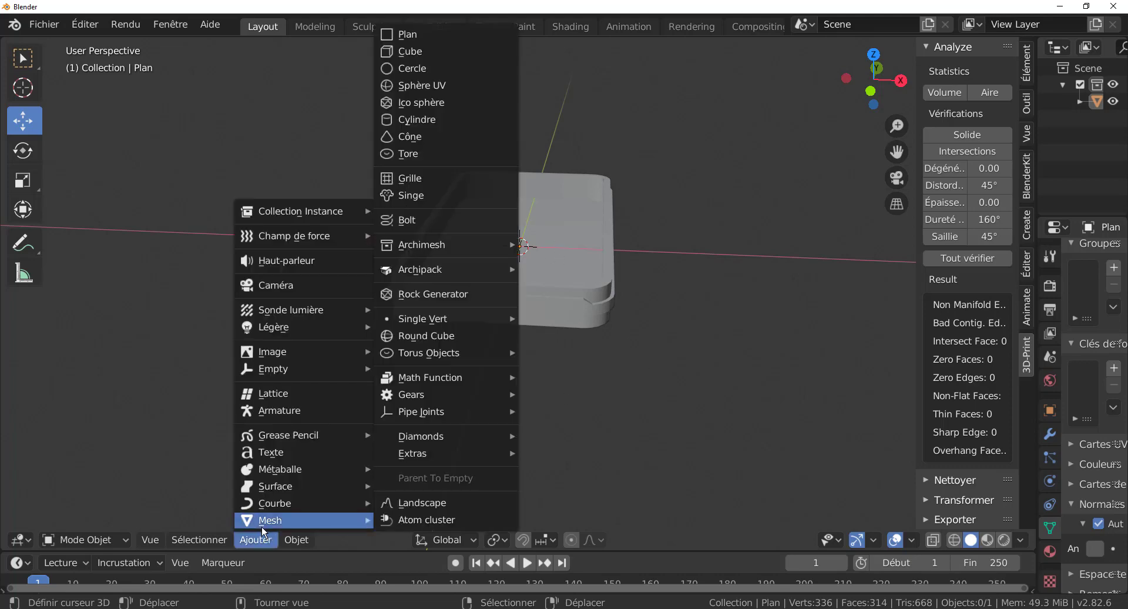
{"action": "left_click", "coordinate": [404, 49]}
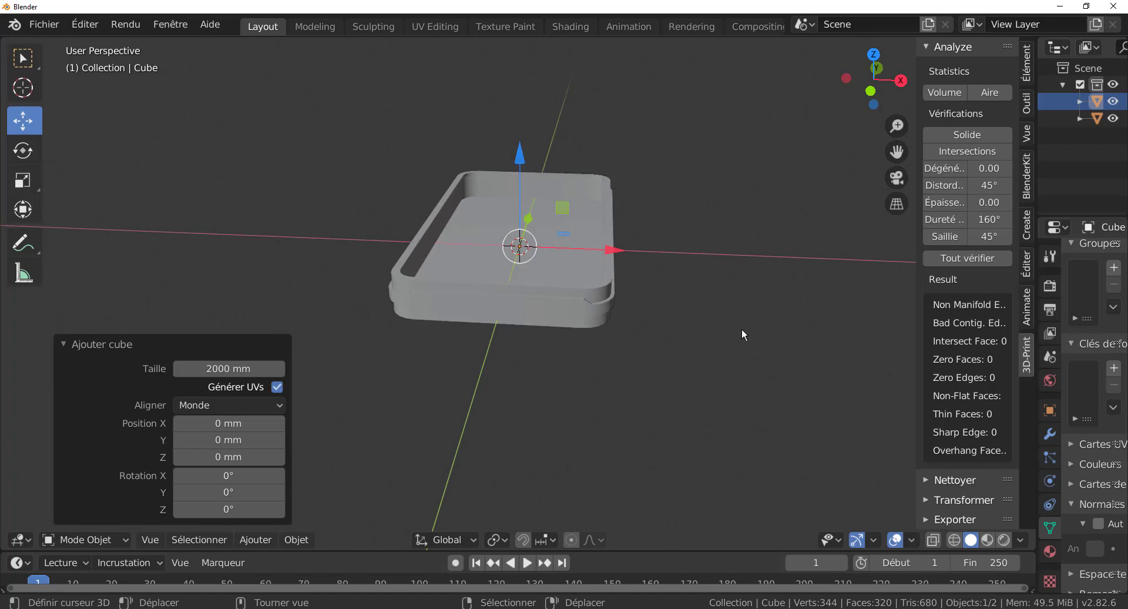
{"action": "scroll", "coordinate": [742, 330], "scroll_direction": "down", "scroll_amount": 1}
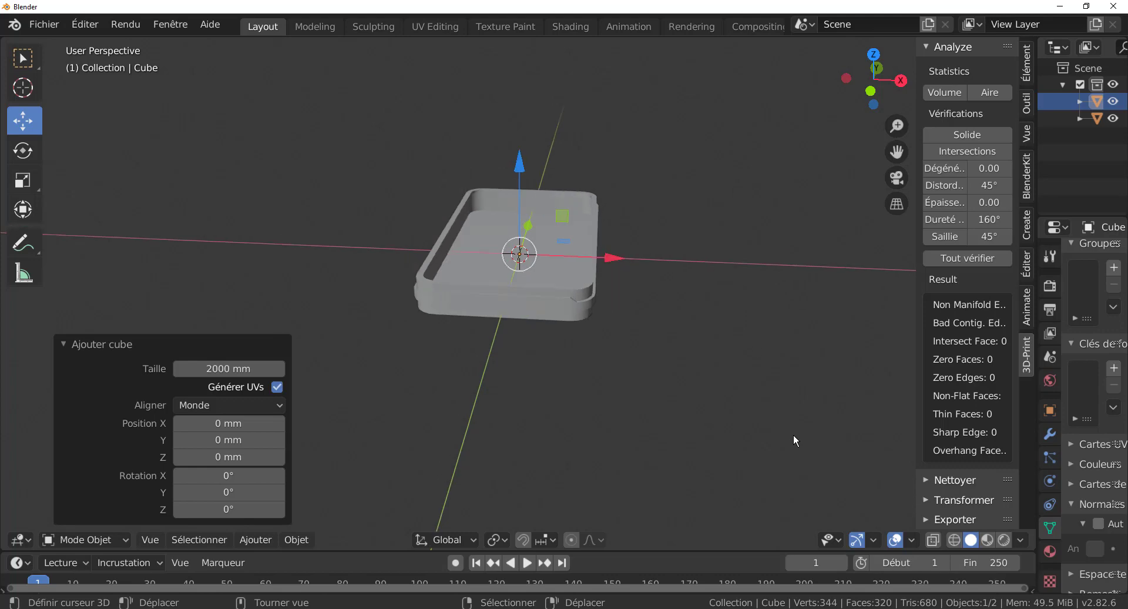
{"action": "scroll", "coordinate": [826, 458], "scroll_direction": "down", "scroll_amount": 7}
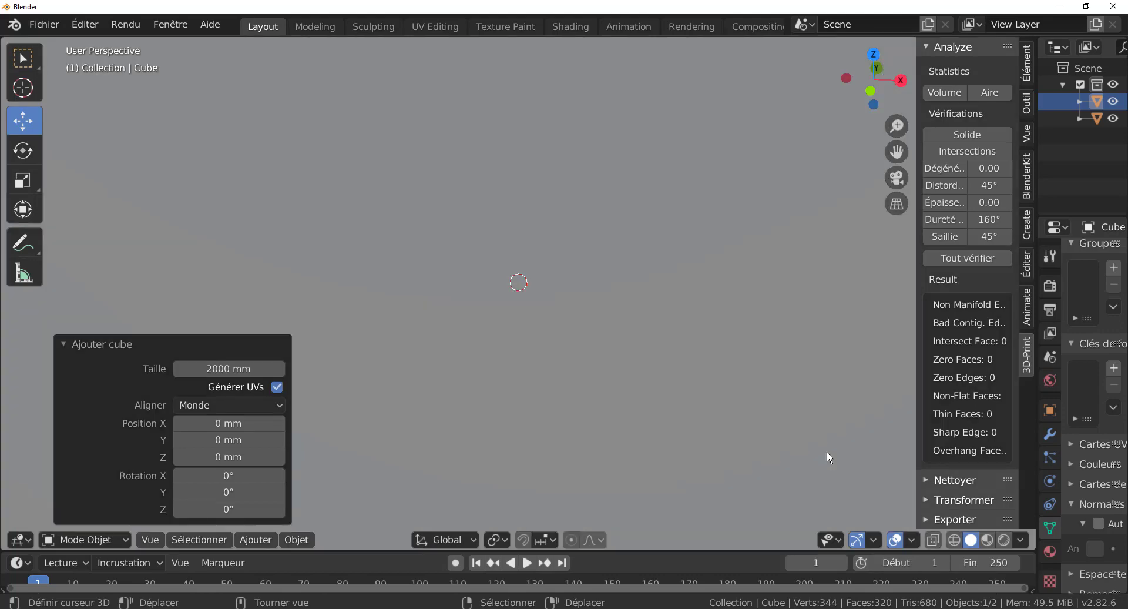
Scale the cube down uniformly in successive passes of 0.183, 0.207, 0.218 and 0.631 to a small block inside the case
{"action": "scroll", "coordinate": [826, 451], "scroll_direction": "down", "scroll_amount": 3}
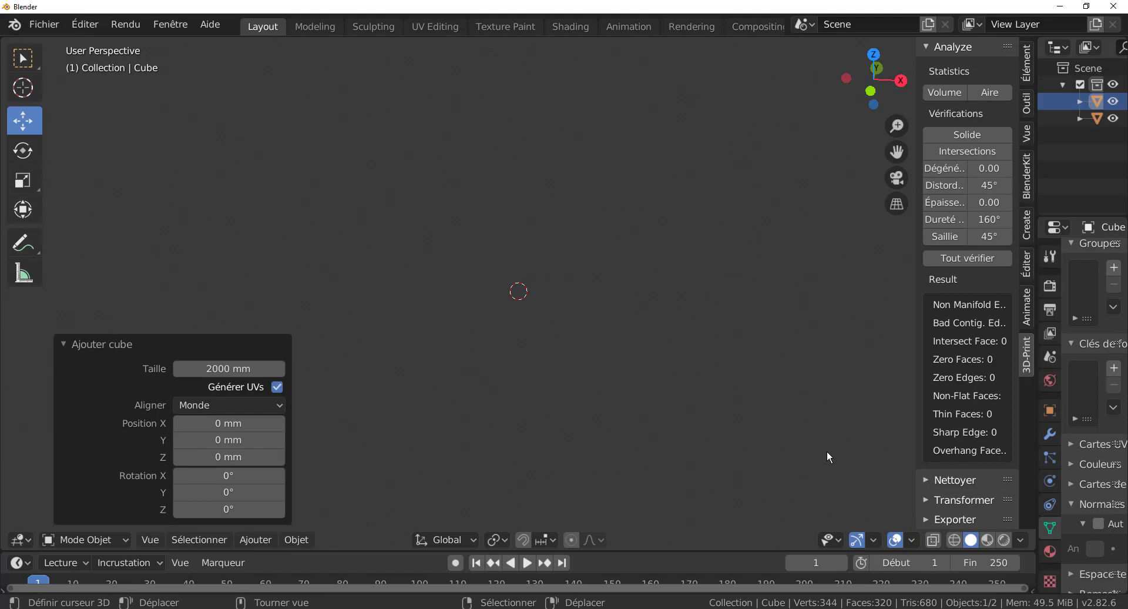
{"action": "key", "text": "s"}
{"action": "left_click", "coordinate": [584, 310]}
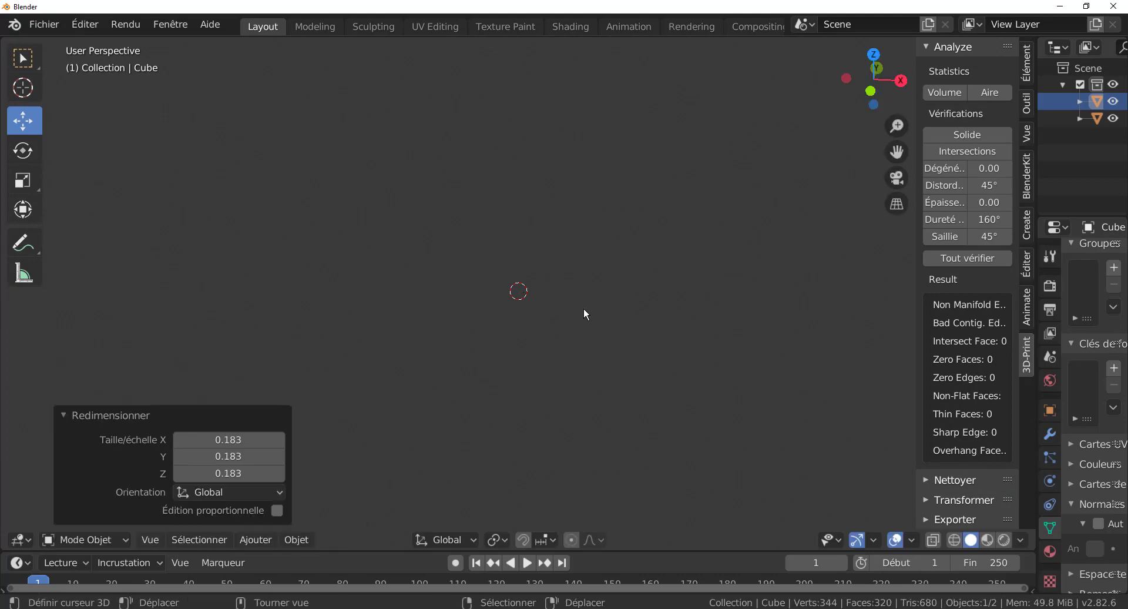
{"action": "key", "text": "KP_Decimal"}
{"action": "key", "text": "s"}
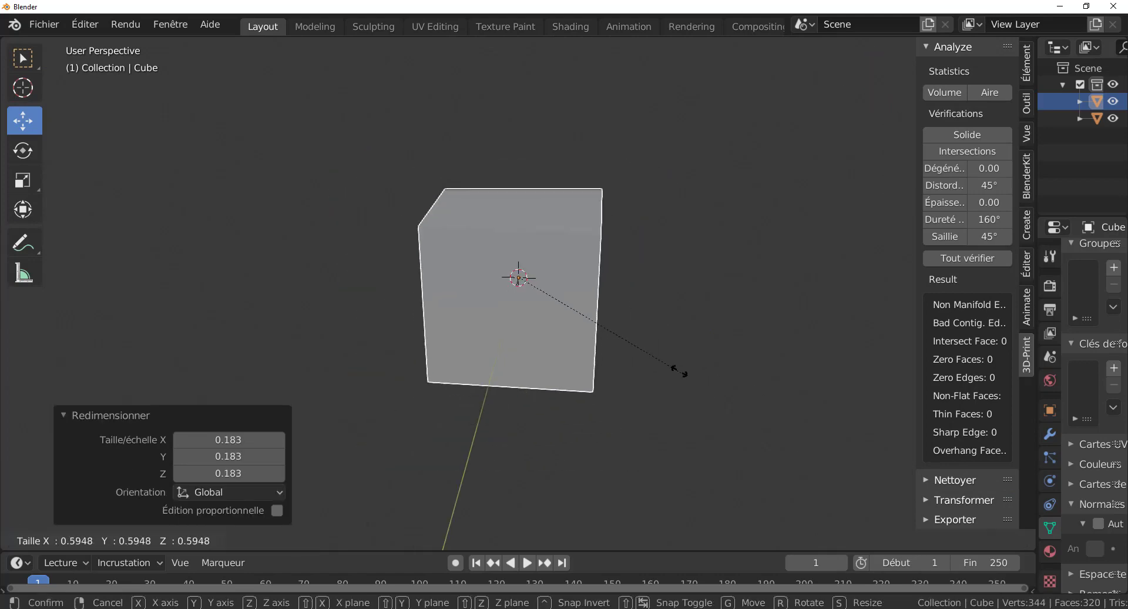
{"action": "left_click", "coordinate": [587, 318]}
{"action": "scroll", "coordinate": [589, 325], "scroll_direction": "up", "scroll_amount": 5}
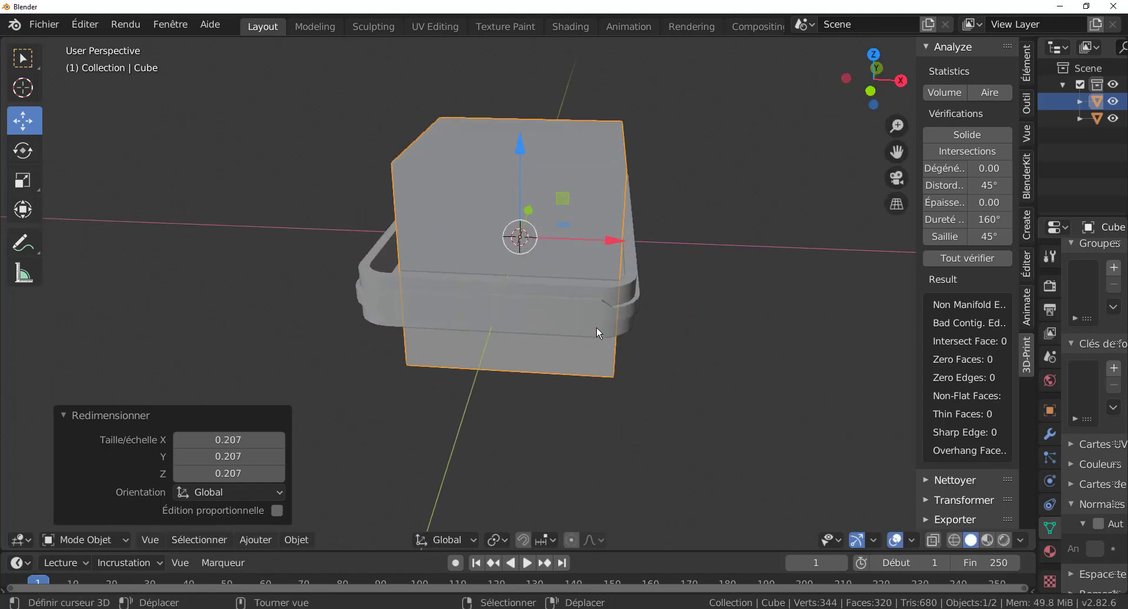
{"action": "key", "text": "s"}
{"action": "left_click", "coordinate": [578, 273]}
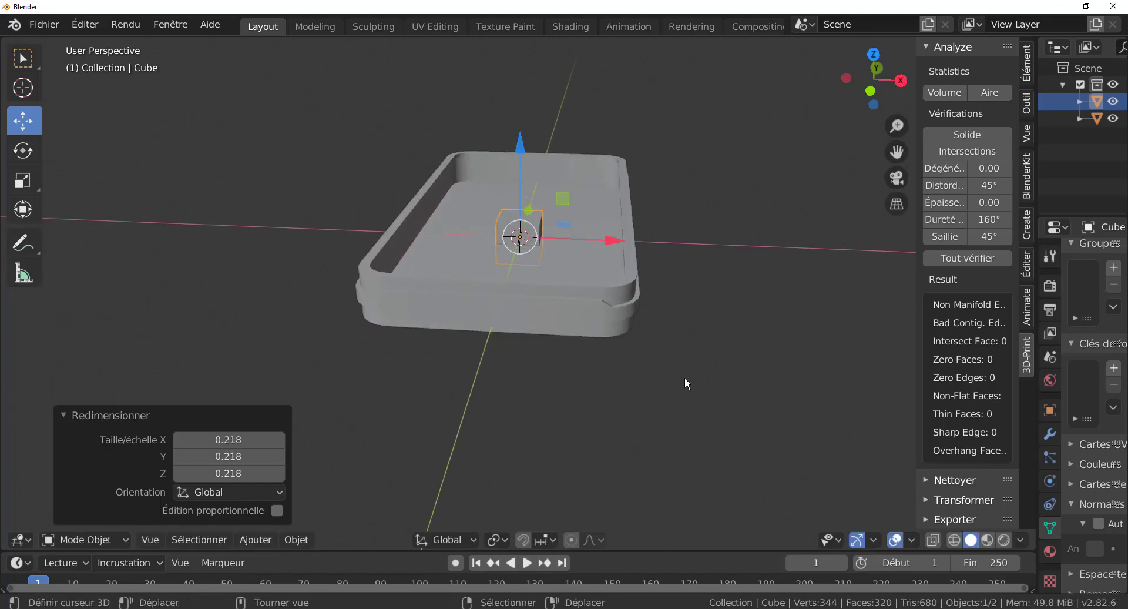
{"action": "scroll", "coordinate": [699, 383], "scroll_direction": "up", "scroll_amount": 3}
{"action": "key", "text": "s"}
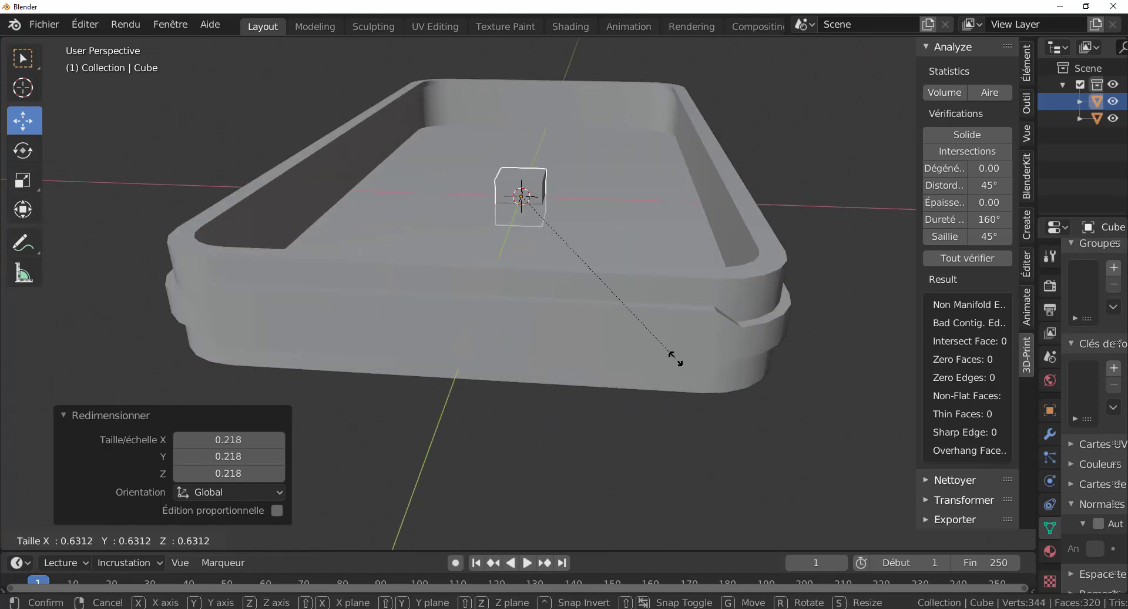
{"action": "left_click", "coordinate": [676, 358]}
Move the small cube about -78.8 mm along Y onto the wall at the case's short end
{"action": "scroll", "coordinate": [626, 376], "scroll_direction": "down", "scroll_amount": 4}
{"action": "middle_click_drag", "start_coordinate": [626, 372], "coordinate": [597, 237]}
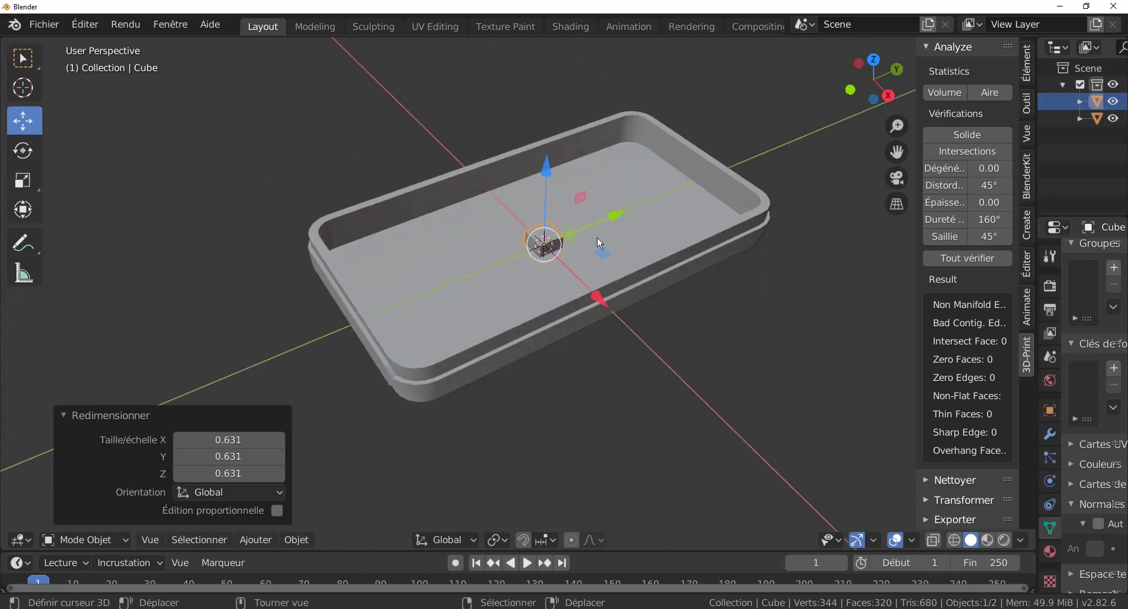
{"action": "left_click_drag", "start_coordinate": [618, 212], "coordinate": [460, 410]}
{"action": "middle_click_drag", "start_coordinate": [557, 404], "coordinate": [641, 360]}
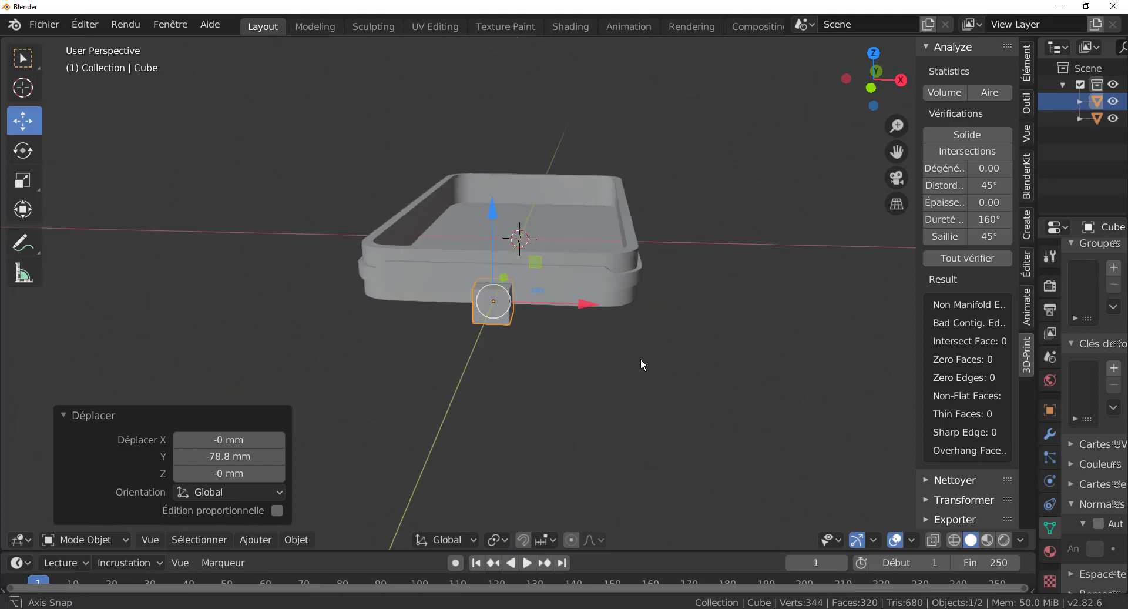
In front view, raise the cube about 6.64 mm along Z to roughly mid-height of the case's end wall
{"action": "key", "text": "KP_1"}
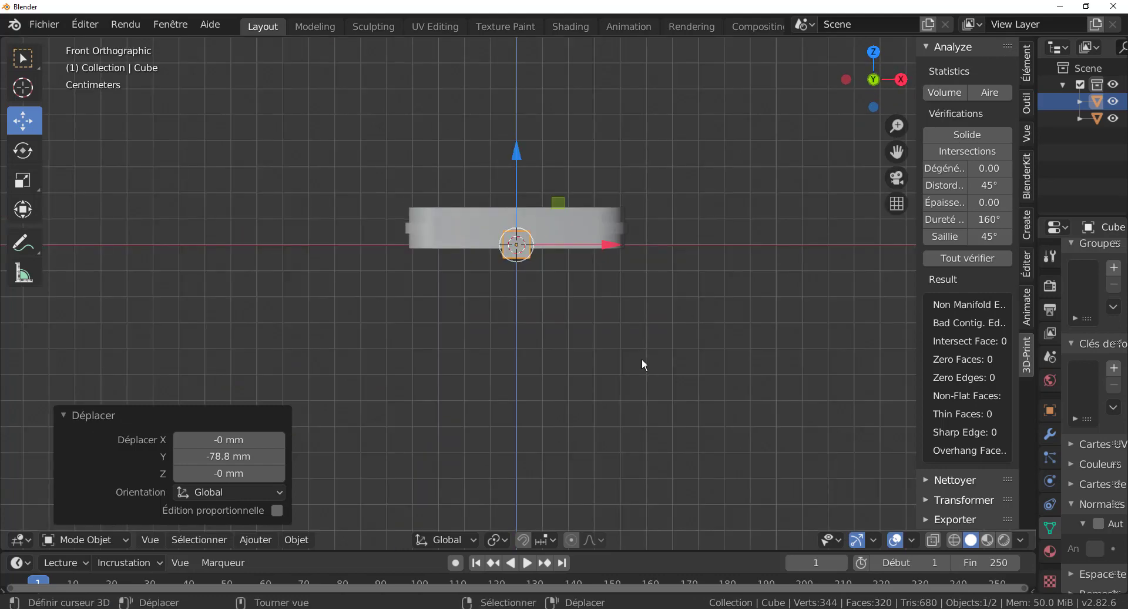
{"action": "scroll", "coordinate": [642, 358], "scroll_direction": "up", "scroll_amount": 3}
{"action": "middle_click_drag", "start_coordinate": [629, 325], "coordinate": [582, 411], "text": "shift"}
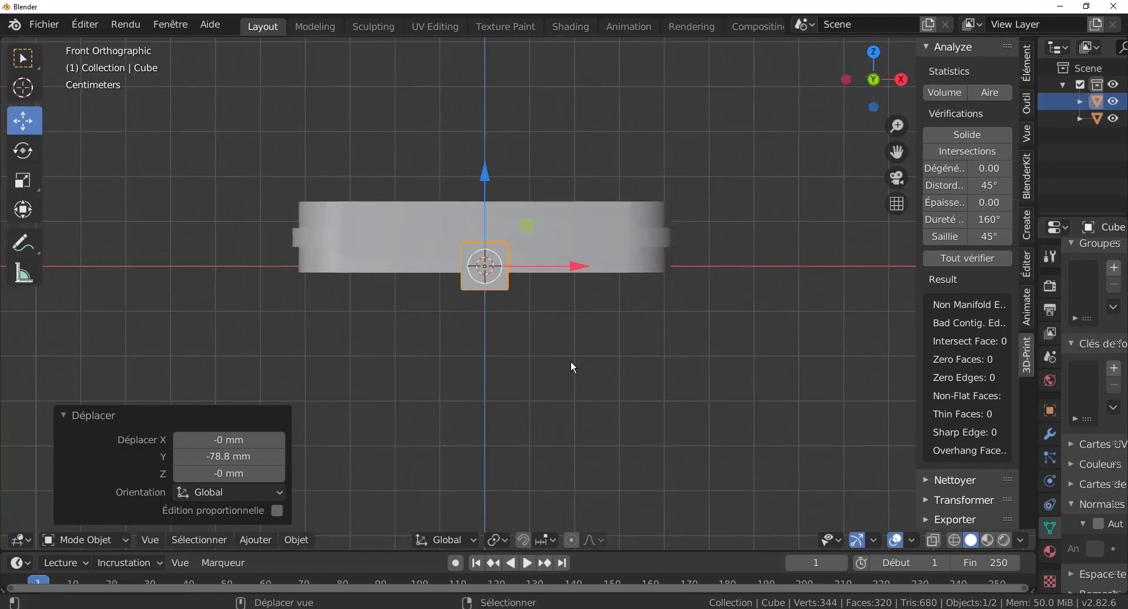
{"action": "middle_click_drag", "start_coordinate": [570, 360], "coordinate": [566, 401], "text": "shift"}
{"action": "scroll", "coordinate": [470, 249], "scroll_direction": "up", "scroll_amount": 2}
{"action": "key", "text": "g"}
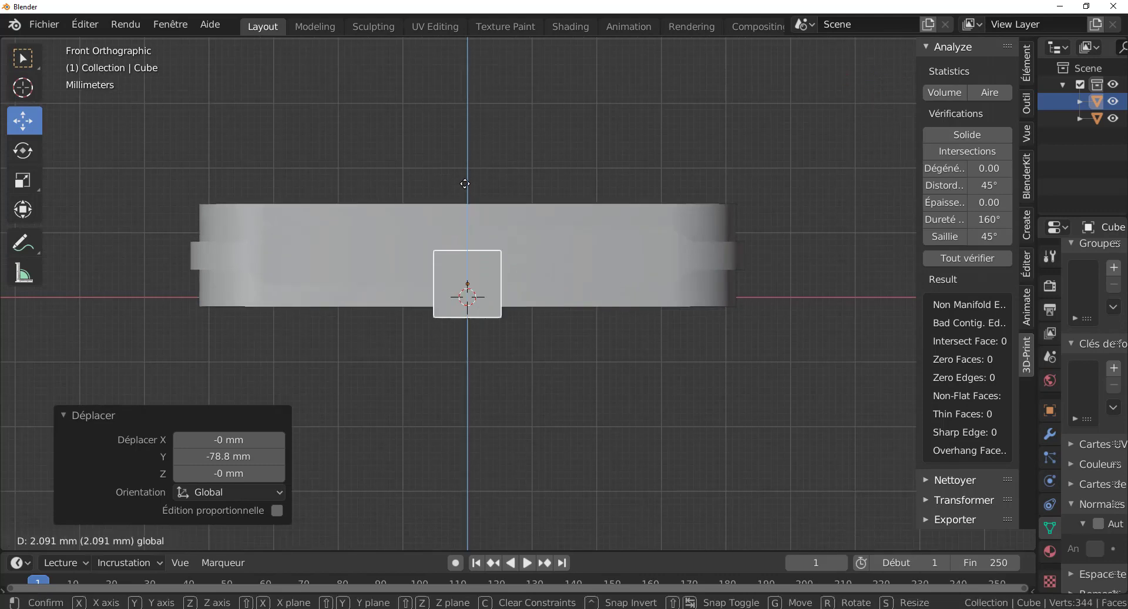
{"action": "left_click", "coordinate": [466, 157]}
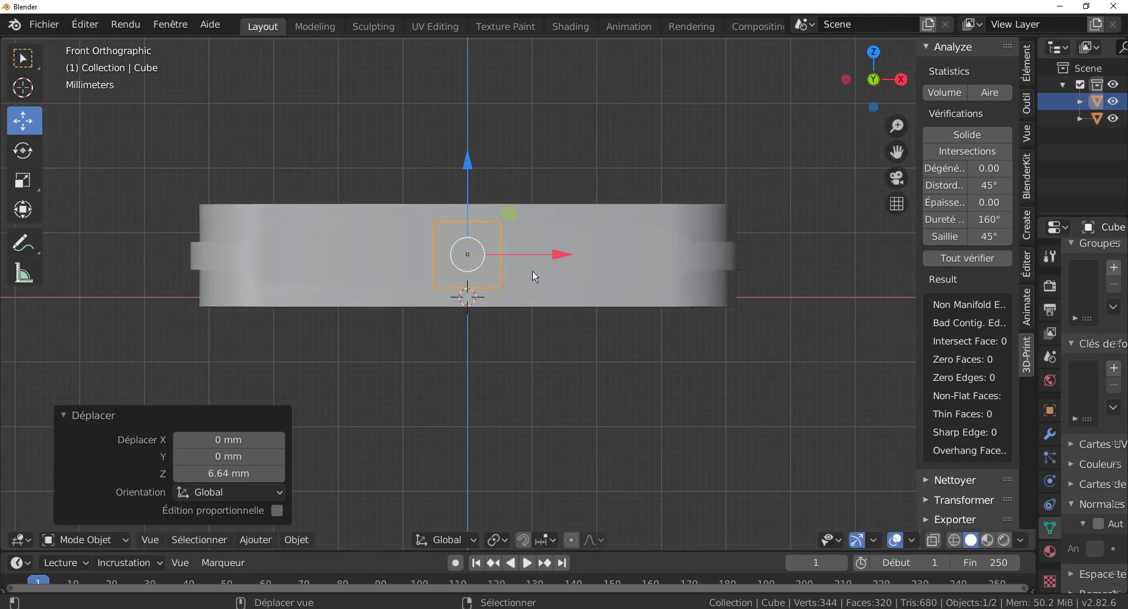
Scale the cube uniformly by about 0.540 and check its position in perspective against the case's short end
{"action": "scroll", "coordinate": [550, 282], "scroll_direction": "up", "scroll_amount": 3}
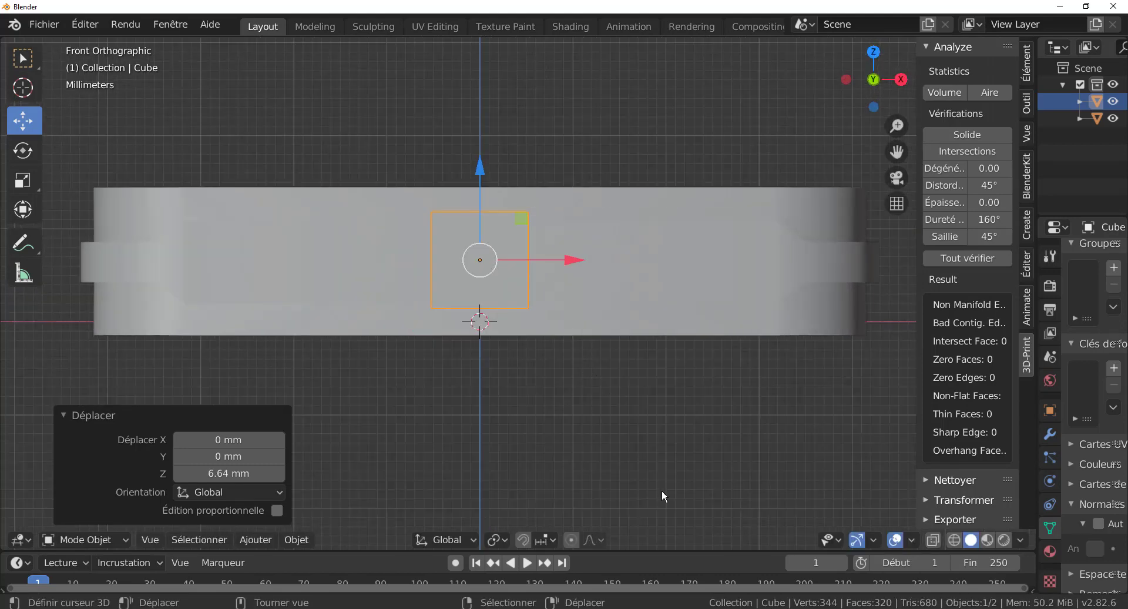
{"action": "key", "text": "s"}
{"action": "left_click", "coordinate": [572, 386]}
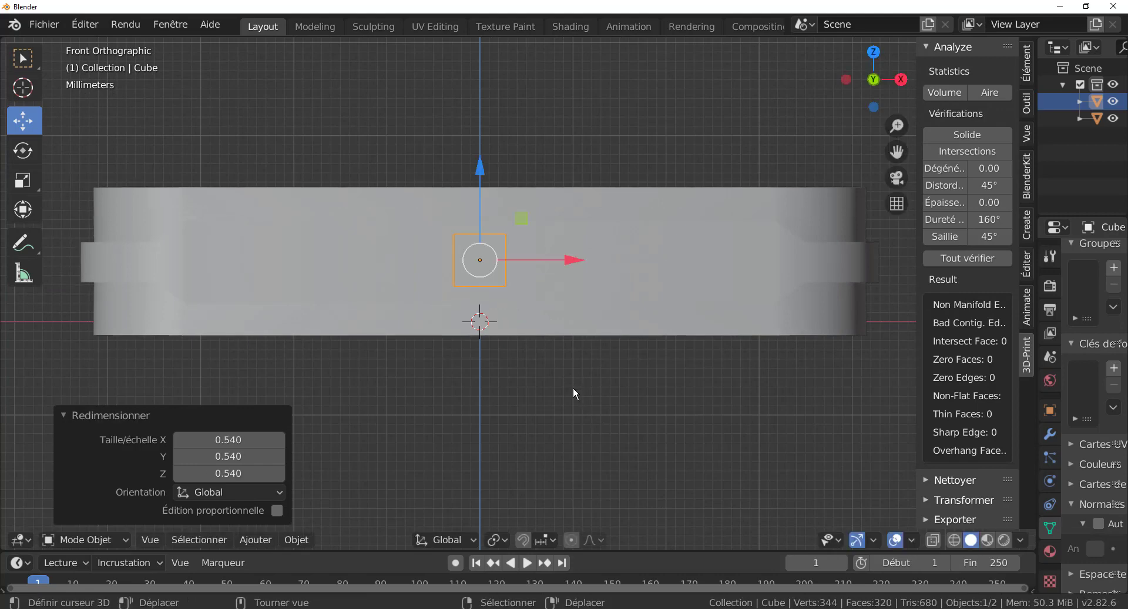
{"action": "left_click", "coordinate": [898, 203]}
{"action": "middle_click_drag", "start_coordinate": [718, 301], "coordinate": [682, 326]}
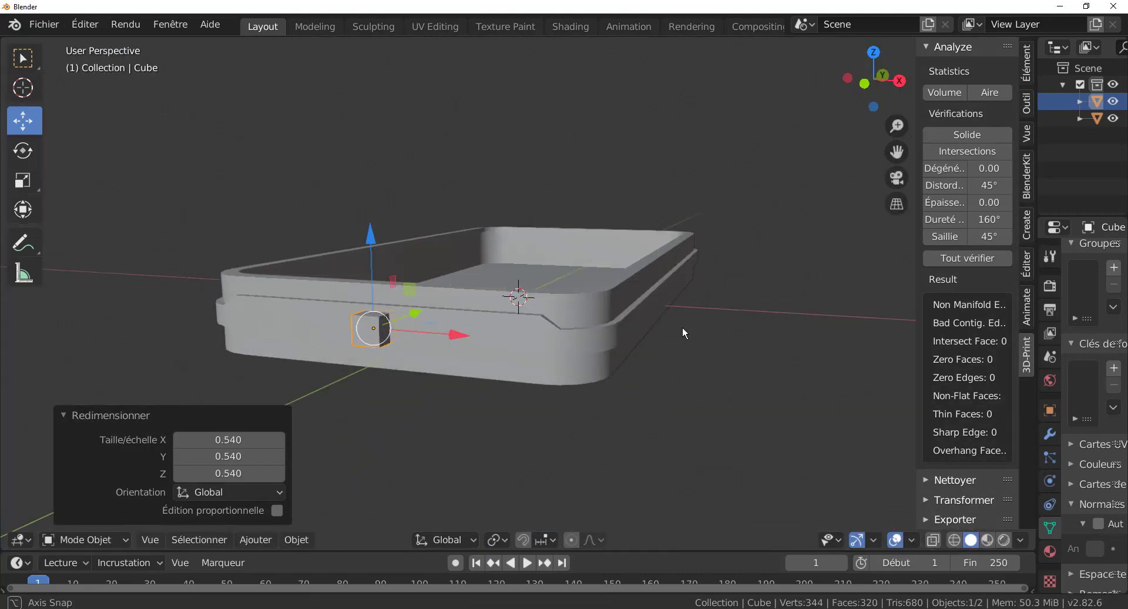
{"action": "mouse_move", "coordinate": [495, 400]}
{"action": "middle_mouse_down"}
{"action": "mouse_move", "coordinate": [517, 404]}
{"action": "mouse_move", "coordinate": [481, 411]}
{"action": "middle_mouse_up"}
{"action": "scroll", "coordinate": [482, 413], "scroll_direction": "up", "scroll_amount": 2}
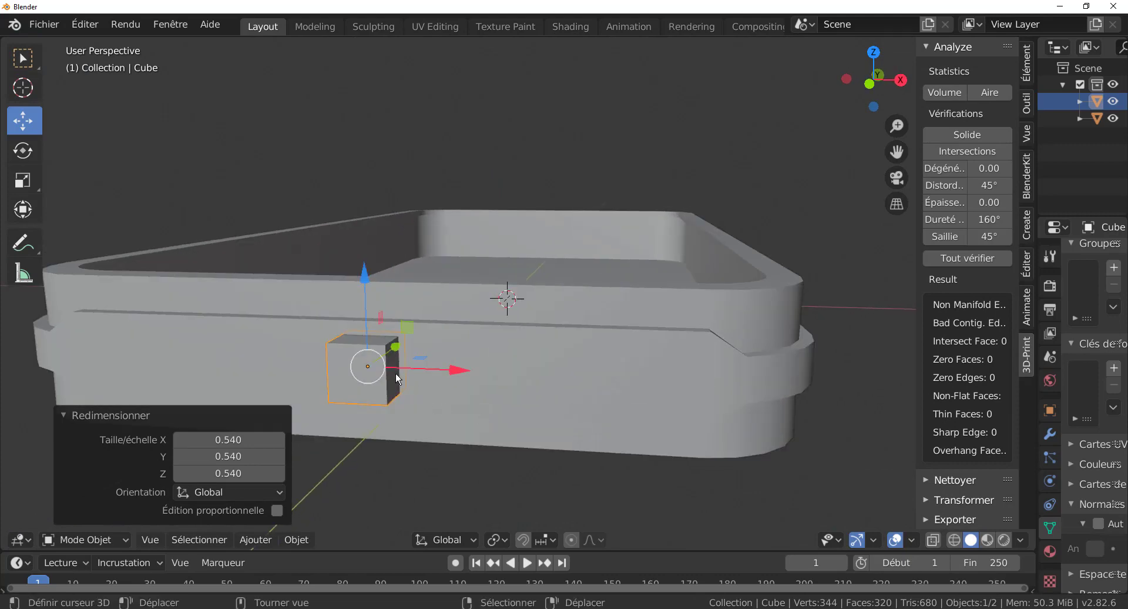
{"action": "scroll", "coordinate": [417, 410], "scroll_direction": "down", "scroll_amount": 2}
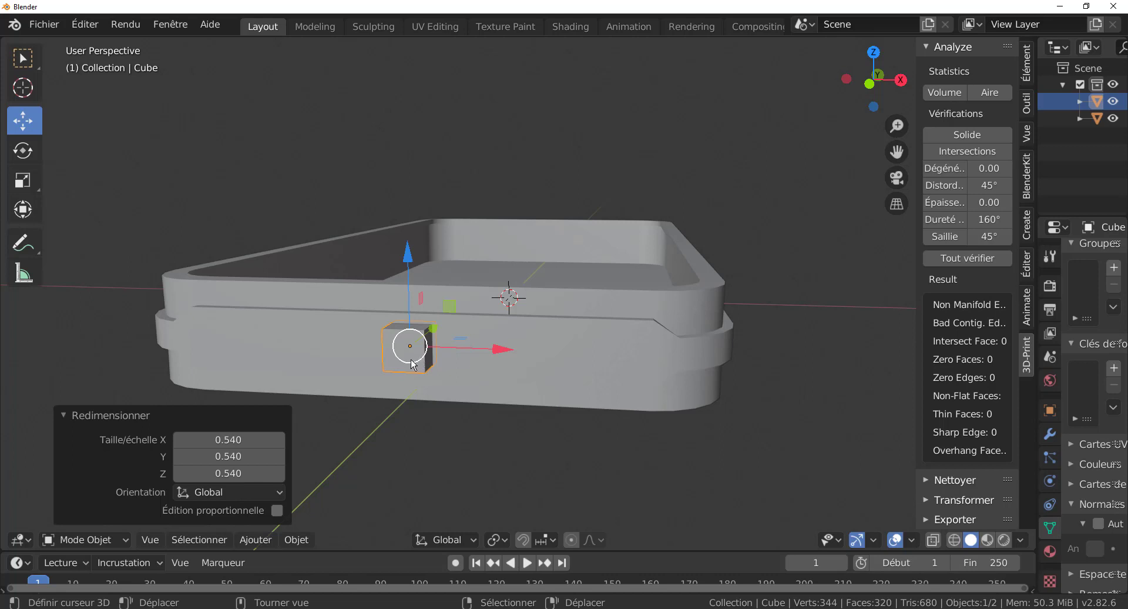
With the Scale tool, widen the cube along X to about half the case's width and slightly reduce its height along Z
{"action": "left_click", "coordinate": [202, 416]}
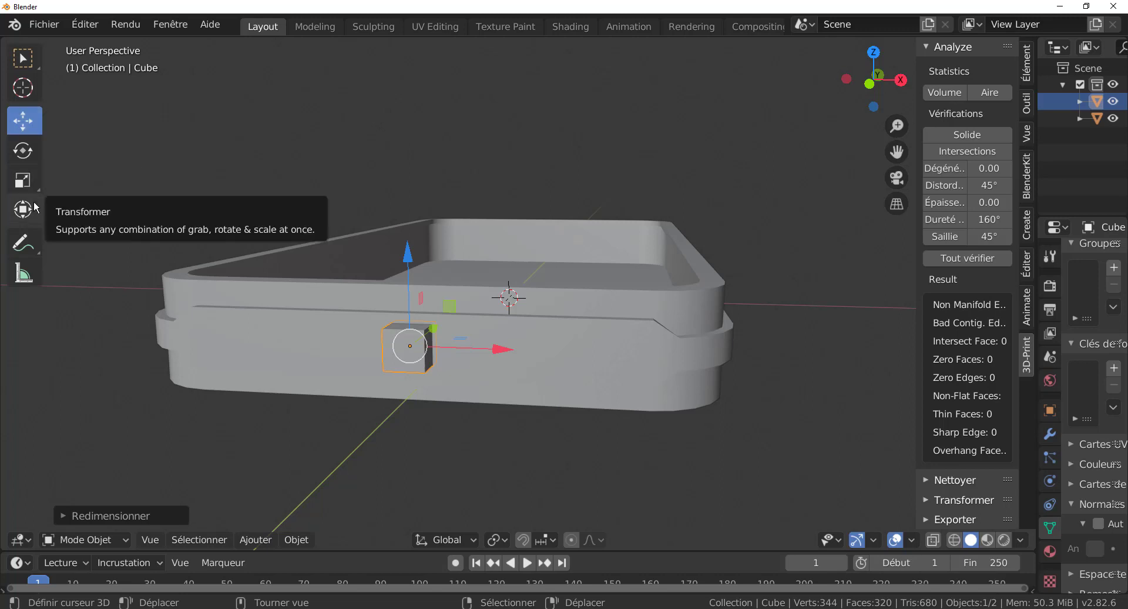
{"action": "left_click", "coordinate": [22, 180]}
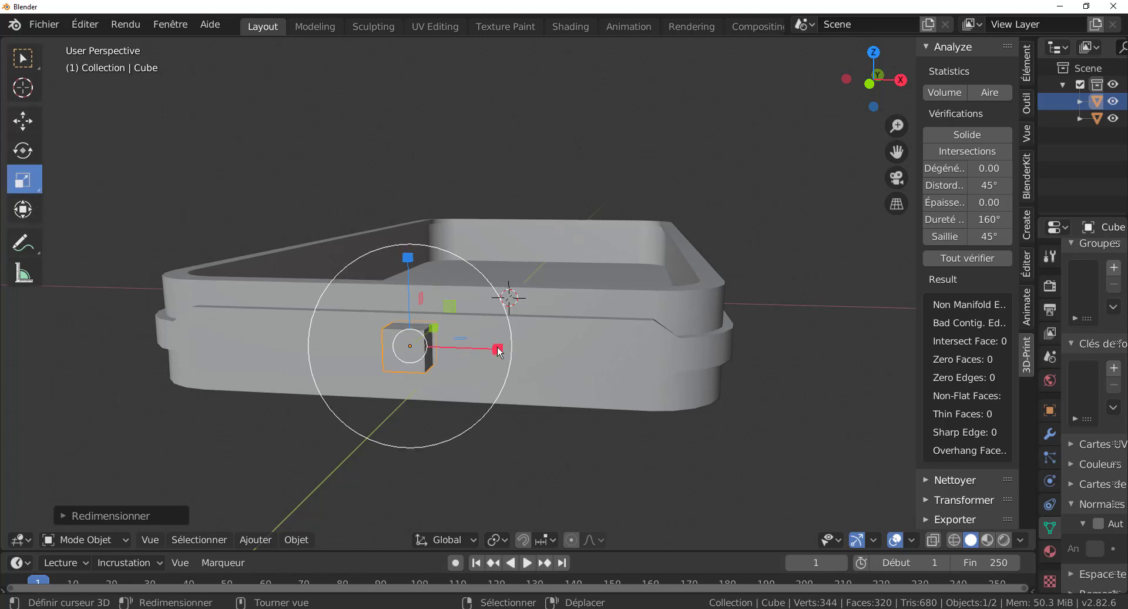
{"action": "left_click_drag", "start_coordinate": [498, 346], "coordinate": [16, 371]}
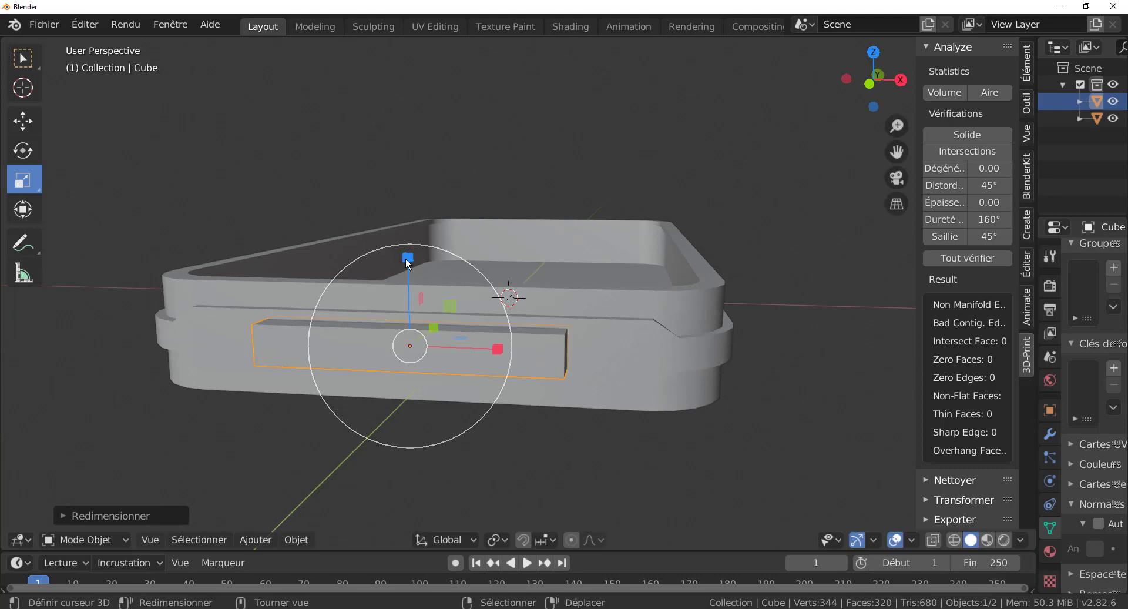
{"action": "left_click_drag", "start_coordinate": [408, 253], "coordinate": [412, 282]}
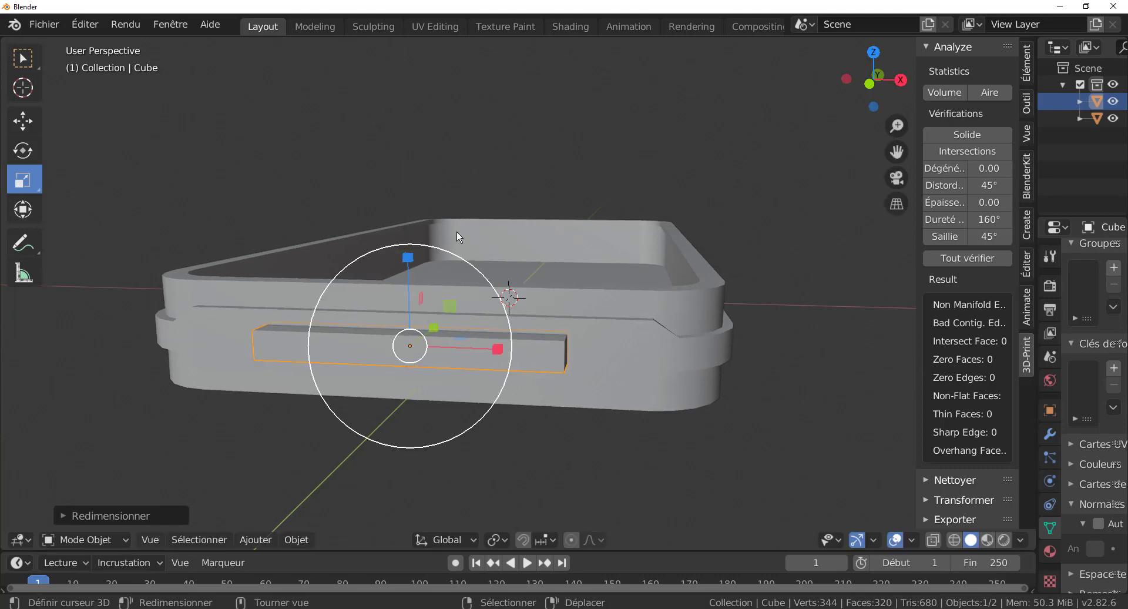
Stretch the block along Y so it passes fully through the case's end wall, and check it from the side
{"action": "mouse_move", "coordinate": [456, 231]}
{"action": "middle_mouse_down"}
{"action": "mouse_move", "coordinate": [492, 232]}
{"action": "mouse_move", "coordinate": [477, 232]}
{"action": "middle_mouse_up"}
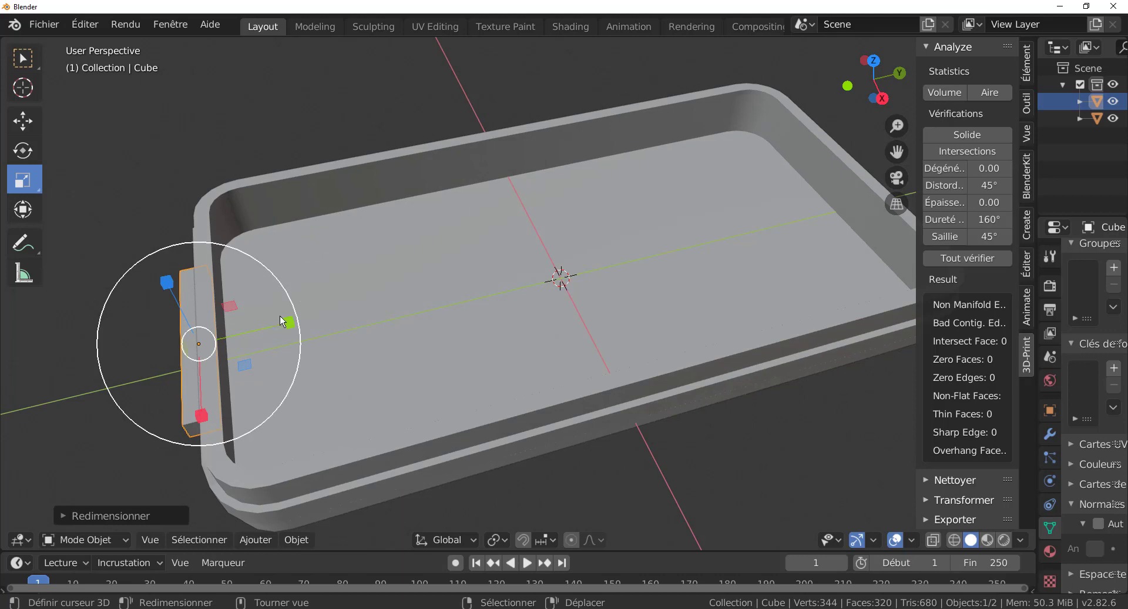
{"action": "left_click_drag", "start_coordinate": [288, 321], "coordinate": [411, 303]}
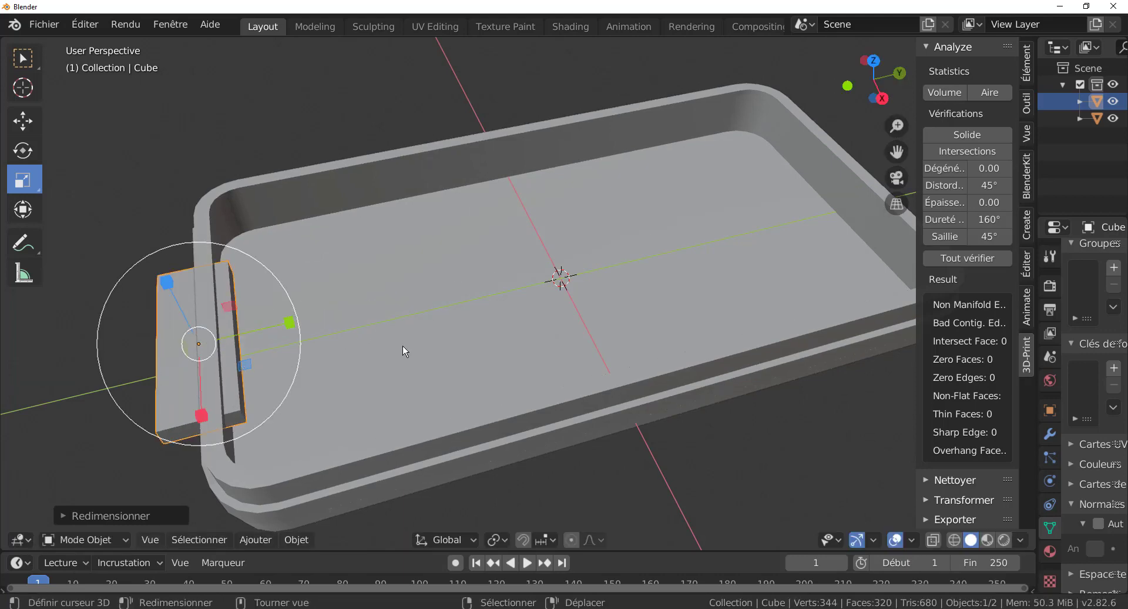
{"action": "middle_click_drag", "start_coordinate": [403, 345], "coordinate": [487, 276]}
{"action": "scroll", "coordinate": [362, 384], "scroll_direction": "up", "scroll_amount": 2}
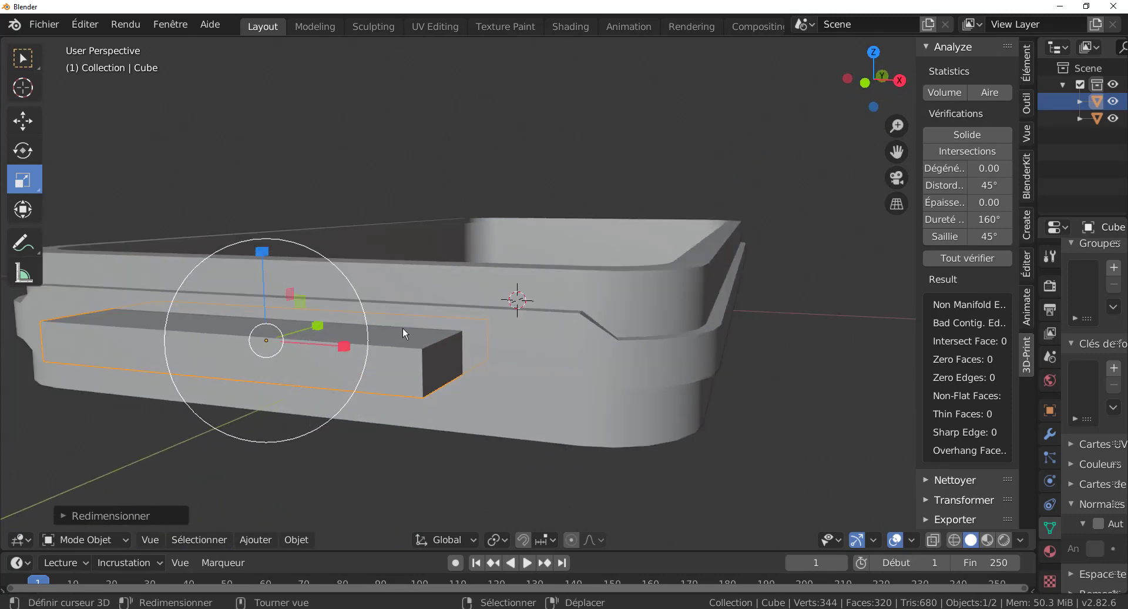
{"action": "scroll", "coordinate": [403, 328], "scroll_direction": "down", "scroll_amount": 3}
{"action": "middle_click_drag", "start_coordinate": [403, 328], "coordinate": [353, 394]}
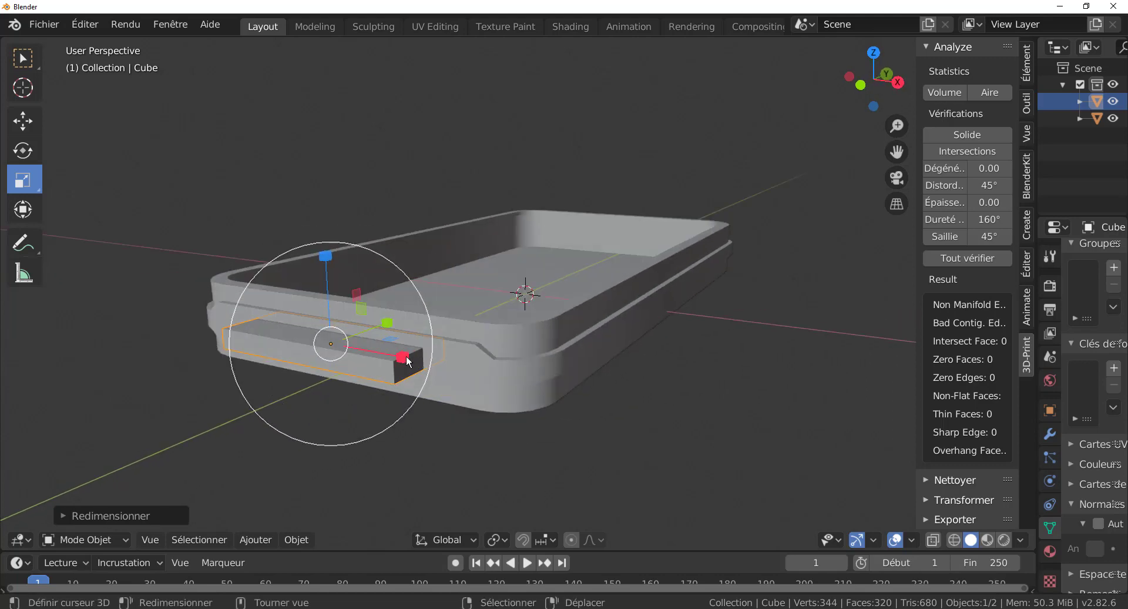
{"action": "scroll", "coordinate": [370, 337], "scroll_direction": "up", "scroll_amount": 2}
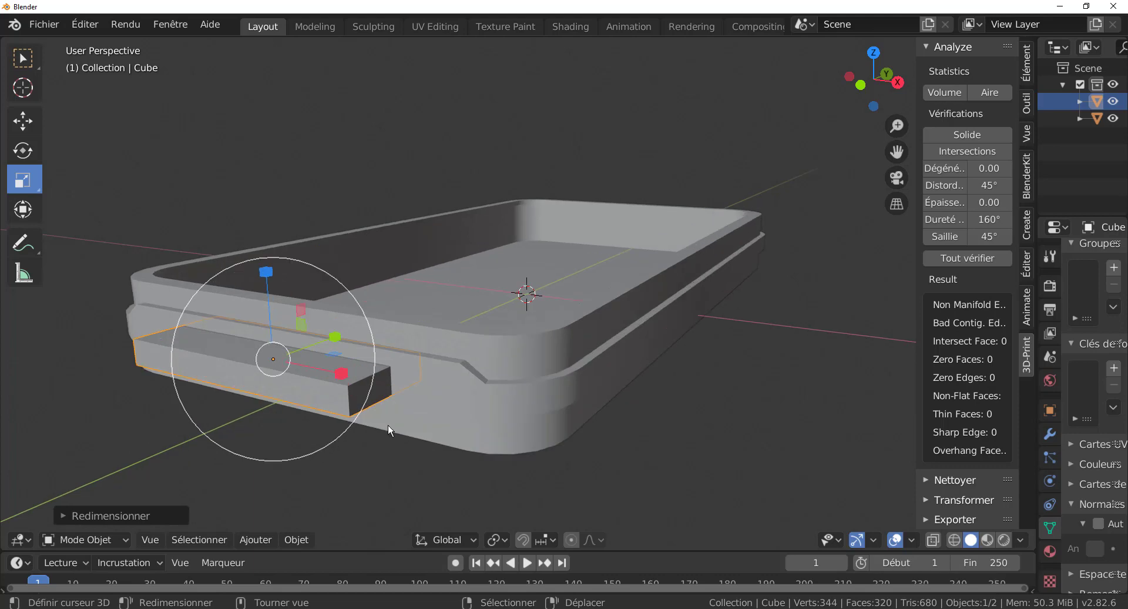
In Edit Mode with edge selection, select the block's four edges running along Y and frame it in front view
{"action": "key", "text": "Tab"}
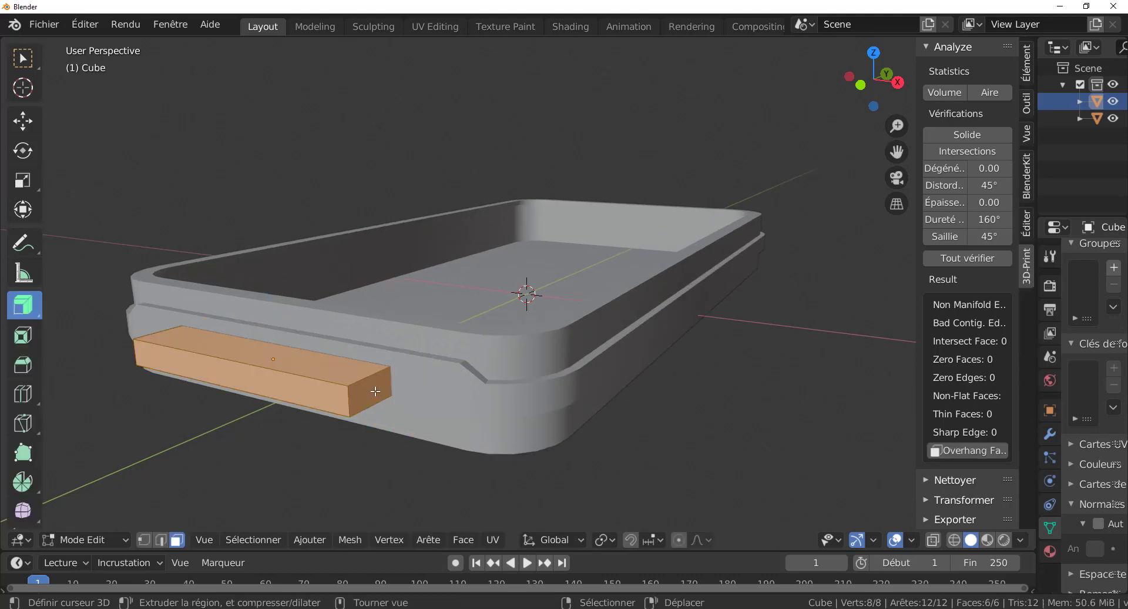
{"action": "left_click", "coordinate": [160, 540]}
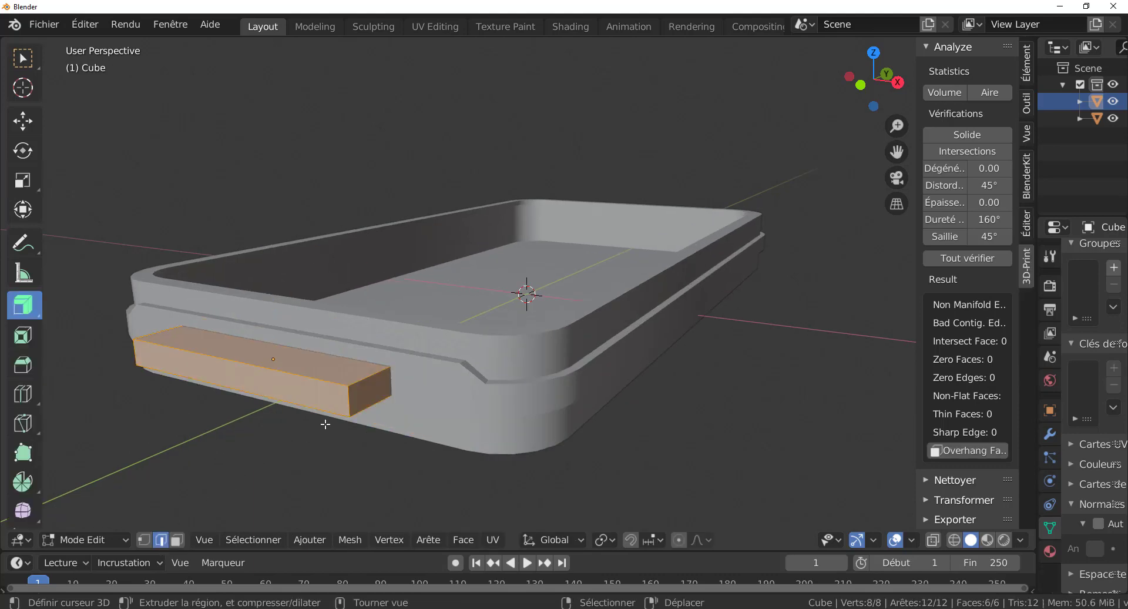
{"action": "right_click", "coordinate": [365, 378], "text": "alt"}
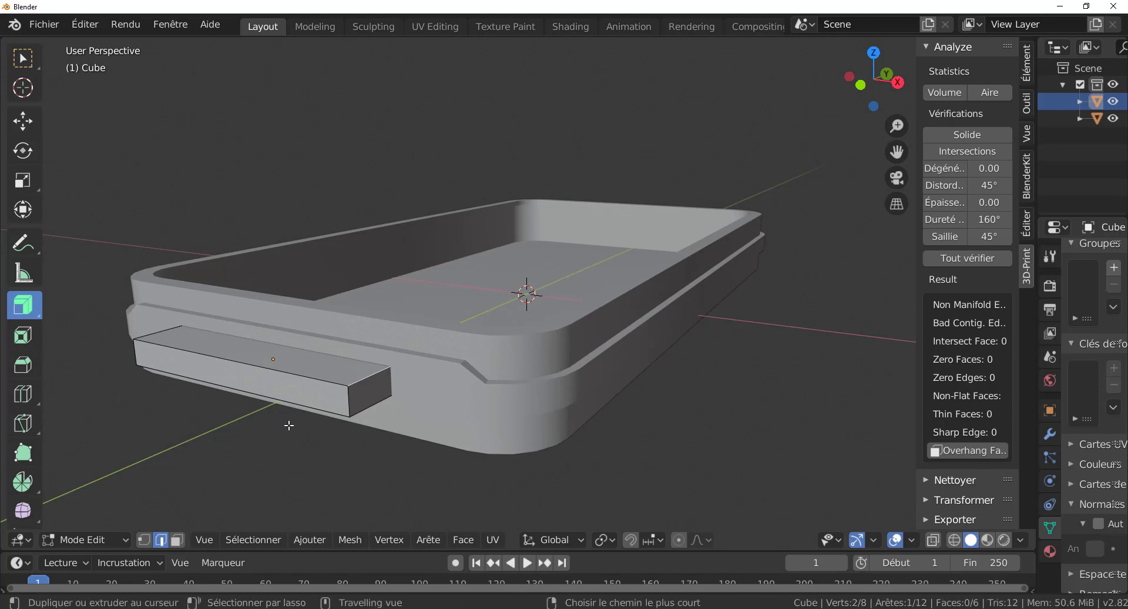
{"action": "left_click", "coordinate": [366, 382], "text": "alt"}
{"action": "middle_click_drag", "start_coordinate": [366, 383], "coordinate": [445, 392]}
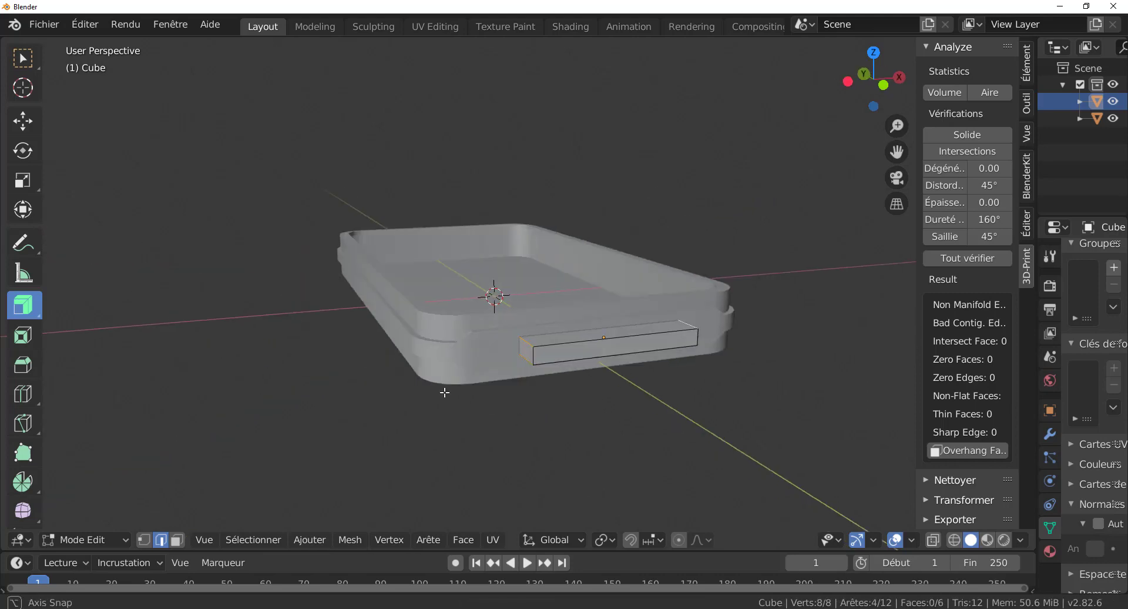
{"action": "middle_click_drag", "start_coordinate": [678, 415], "coordinate": [346, 421], "text": "shift"}
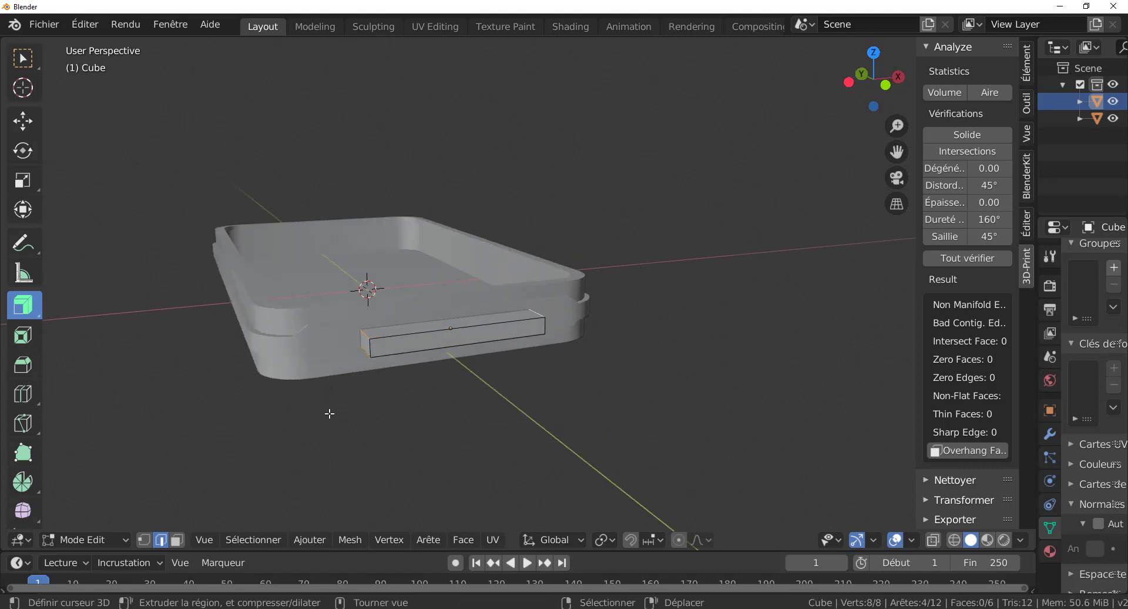
{"action": "middle_click_drag", "start_coordinate": [447, 409], "coordinate": [409, 418]}
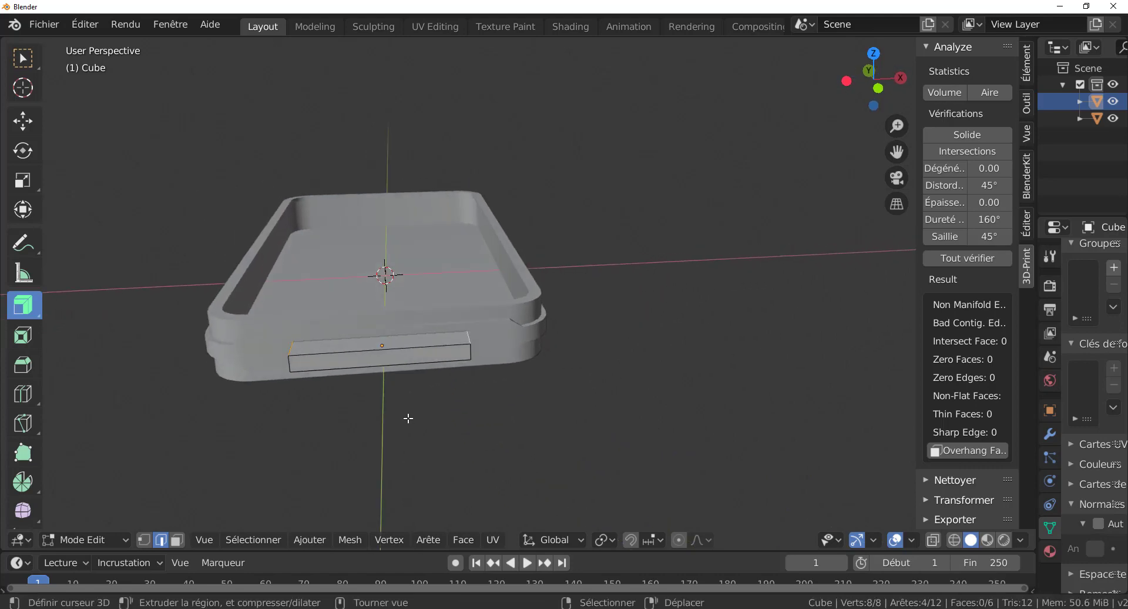
{"action": "key", "text": "KP_1"}
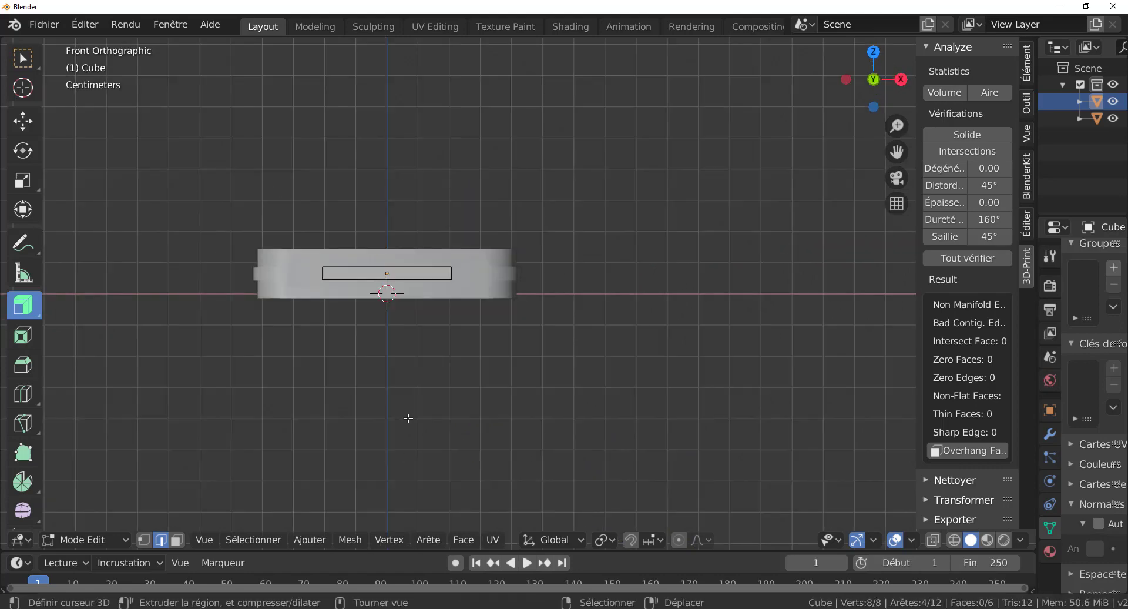
{"action": "middle_click_drag", "start_coordinate": [483, 349], "coordinate": [580, 346], "text": "shift"}
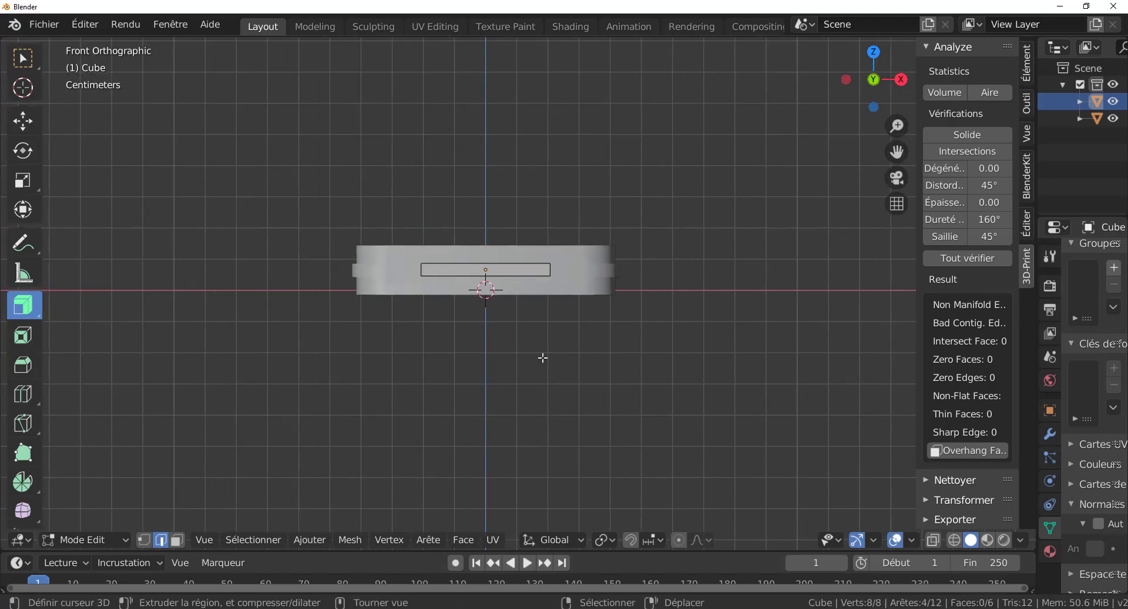
{"action": "scroll", "coordinate": [536, 359], "scroll_direction": "up", "scroll_amount": 2}
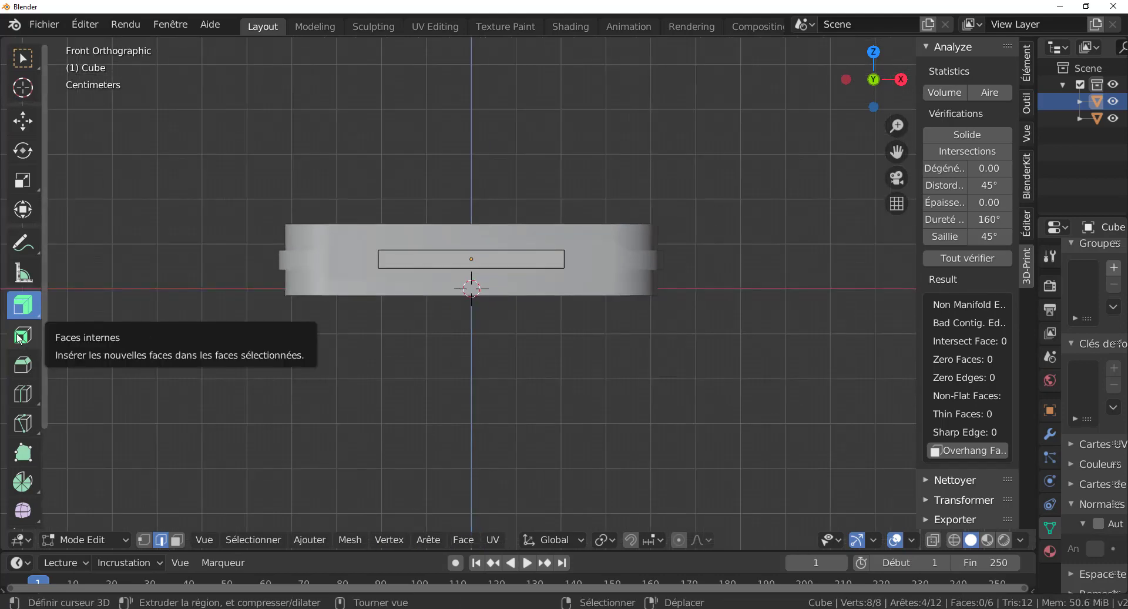
Try to bevel the block's four selected edges in front view, and undo the bevel
{"action": "left_click", "coordinate": [23, 364]}
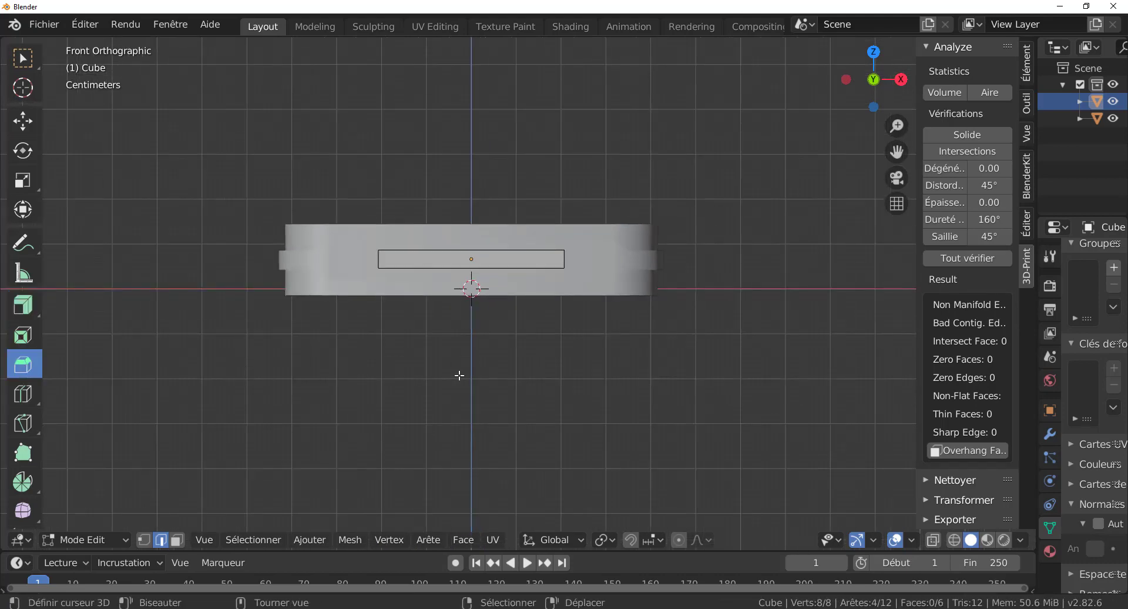
{"action": "scroll", "coordinate": [508, 363], "scroll_direction": "up", "scroll_amount": 2}
{"action": "scroll", "coordinate": [508, 364], "scroll_direction": "up", "scroll_amount": 1}
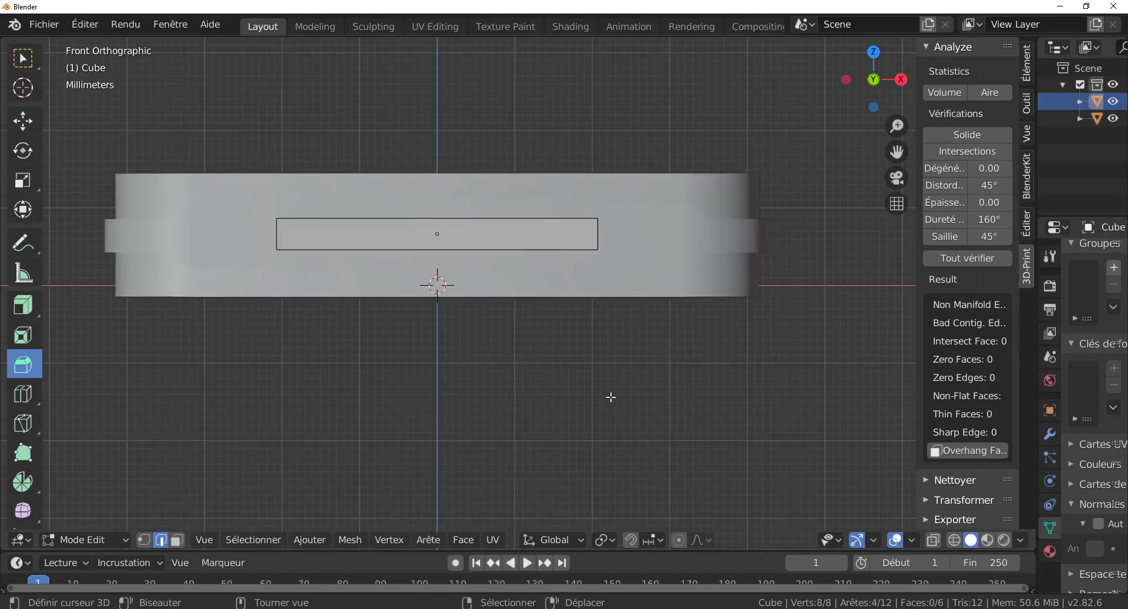
{"action": "left_click_drag", "start_coordinate": [609, 393], "coordinate": [628, 415]}
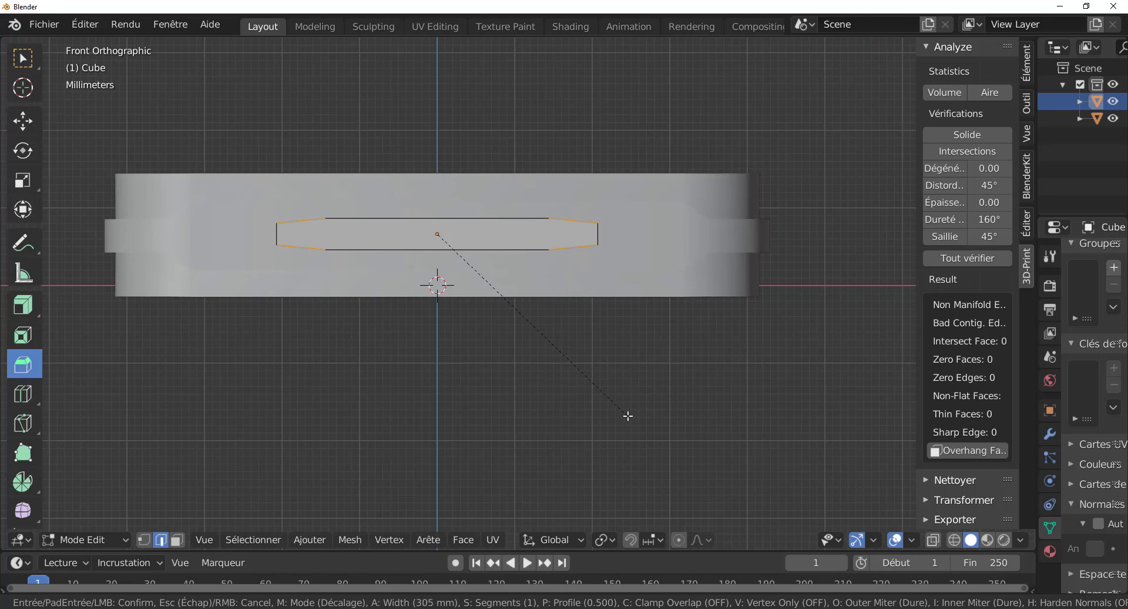
{"action": "left_click_drag", "start_coordinate": [628, 415], "coordinate": [664, 398]}
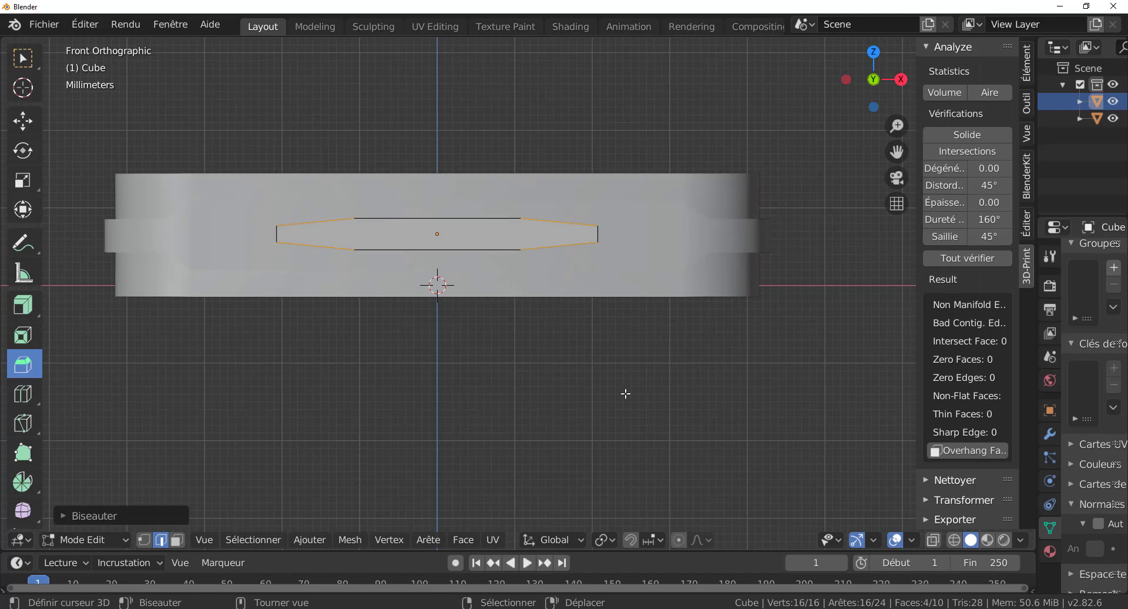
{"action": "key", "text": "ctrl"}
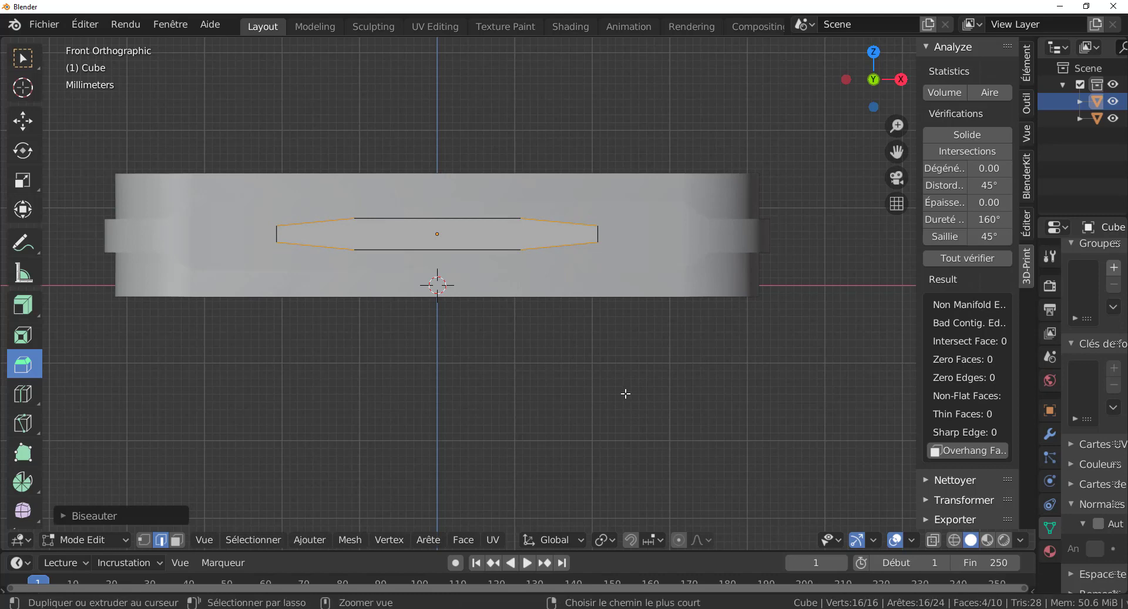
{"action": "key", "text": "ctrl+z"}
{"action": "key", "text": "ctrl+z"}
Return to Object Mode and apply the block's scale
{"action": "scroll", "coordinate": [626, 393], "scroll_direction": "down", "scroll_amount": 2}
{"action": "middle_click_drag", "start_coordinate": [605, 397], "coordinate": [567, 418]}
{"action": "key", "text": "Tab"}
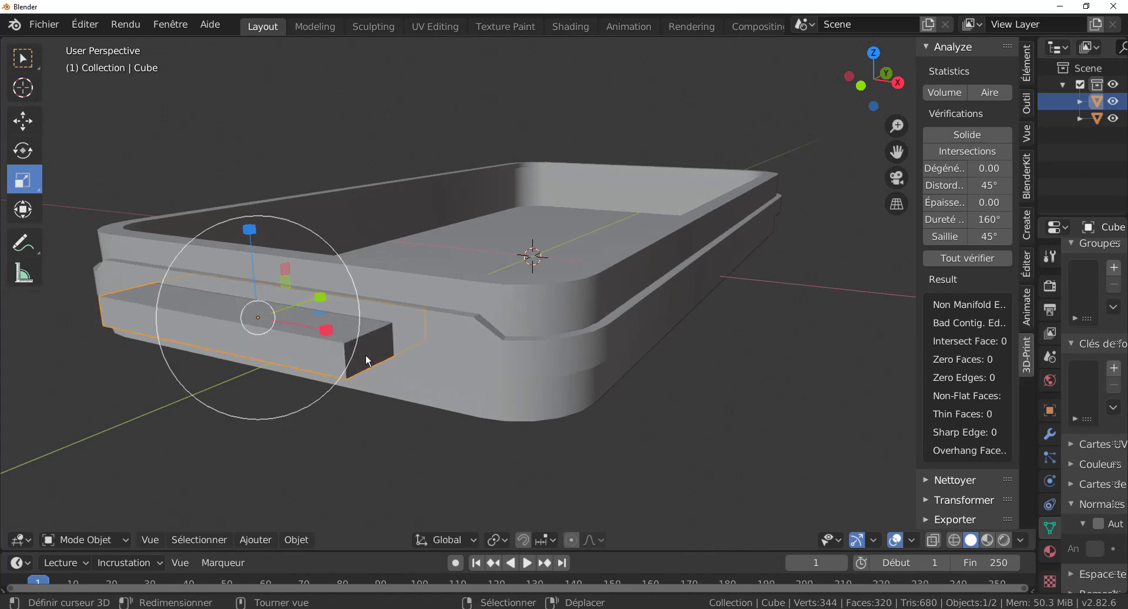
{"action": "middle_click_drag", "start_coordinate": [397, 460], "coordinate": [487, 445], "text": "shift"}
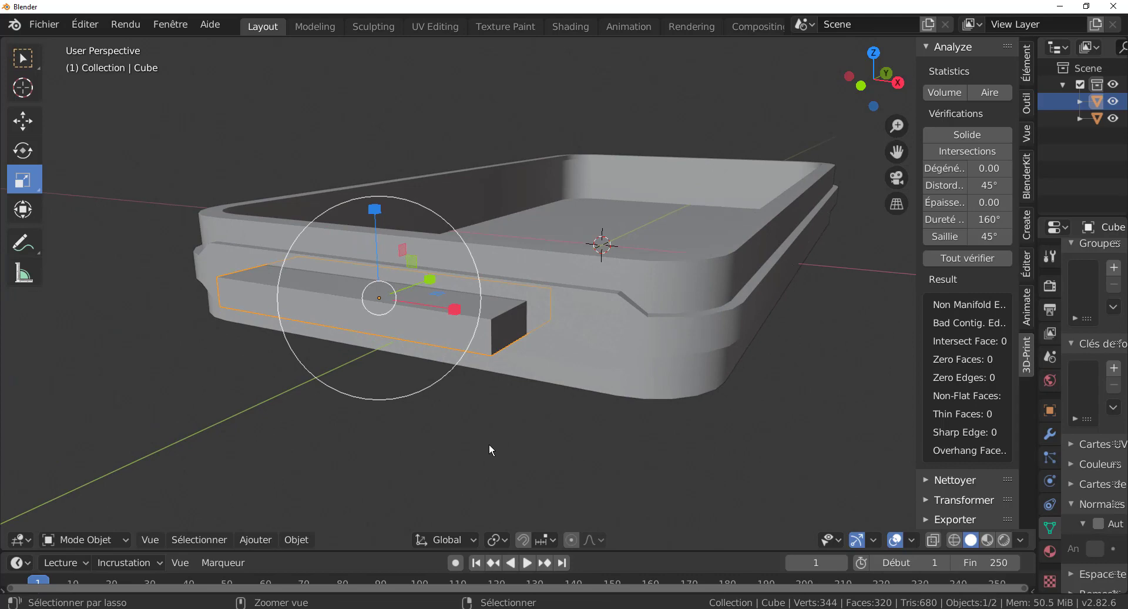
{"action": "key", "text": "ctrl+a"}
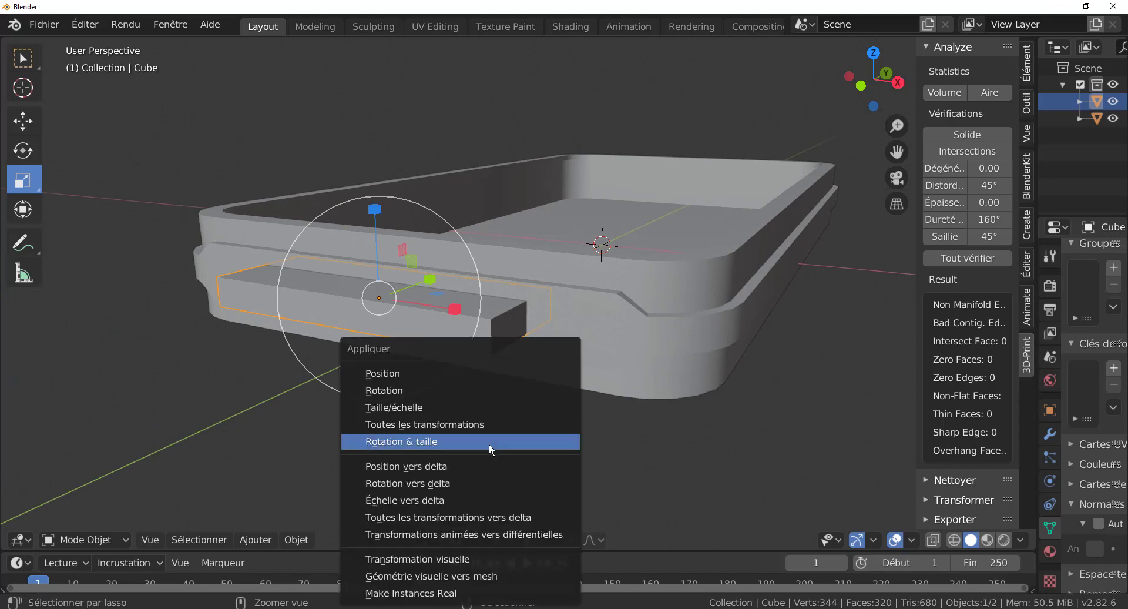
{"action": "left_click", "coordinate": [400, 408]}
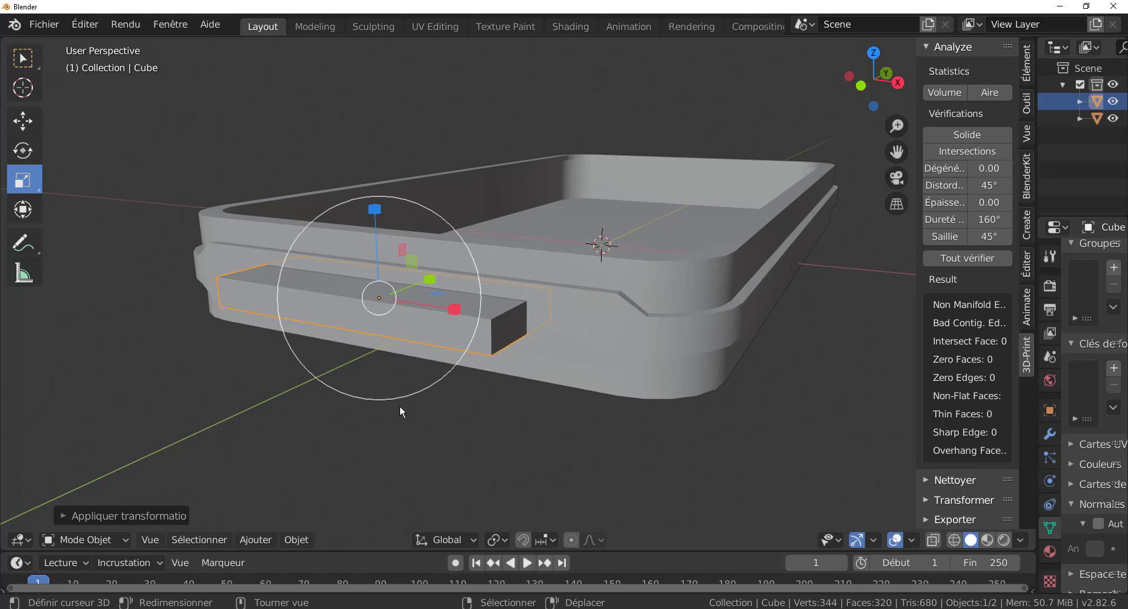
In Edit Mode, bevel the block's four selected edges by about 1.13 mm in front view
{"action": "key", "text": "Tab"}
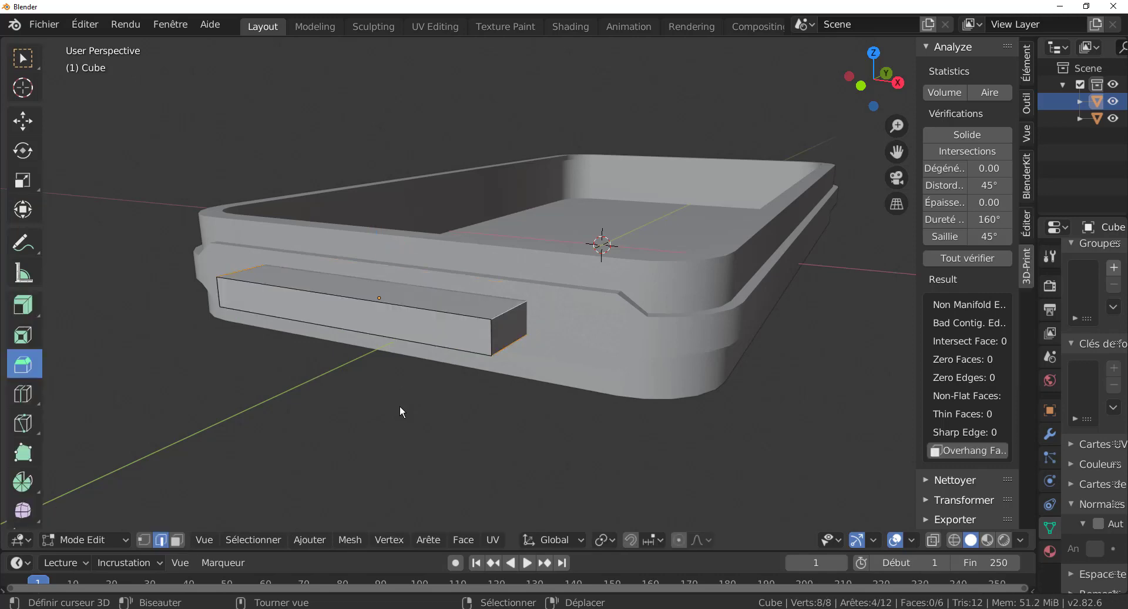
{"action": "key", "text": "KP_1"}
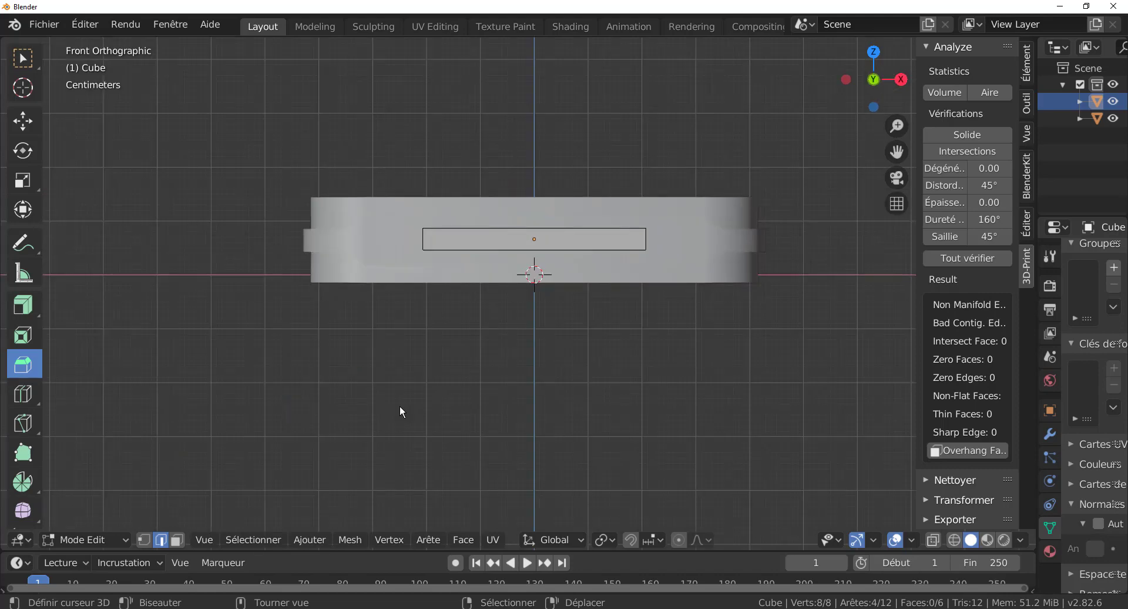
{"action": "mouse_move", "coordinate": [623, 367]}
{"action": "left_mouse_down"}
{"action": "mouse_move", "coordinate": [632, 372]}
{"action": "mouse_move", "coordinate": [623, 363]}
{"action": "left_mouse_up"}
{"action": "scroll", "coordinate": [570, 323], "scroll_direction": "up", "scroll_amount": 3}
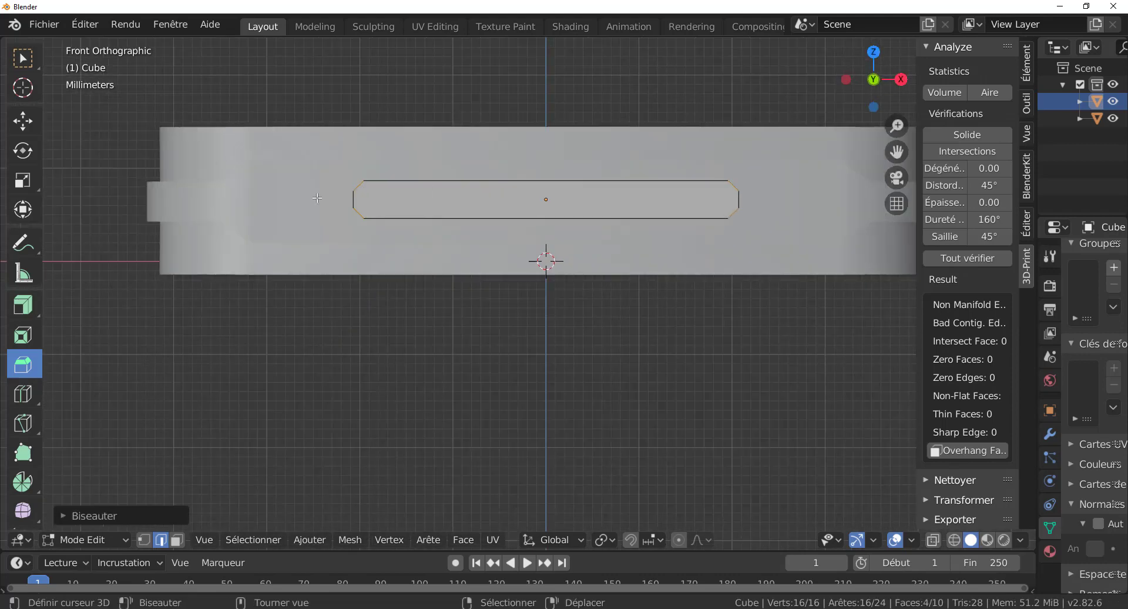
Set the bevel to 4 segments and inspect the block's rounded edges in perspective
{"action": "left_click", "coordinate": [112, 516]}
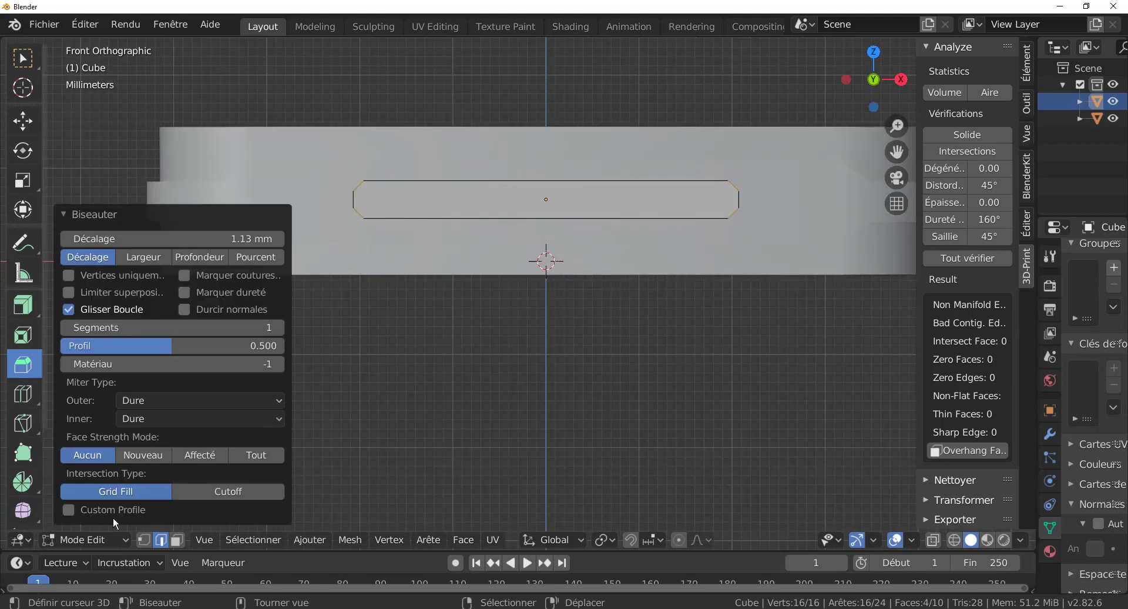
{"action": "left_click", "coordinate": [284, 328]}
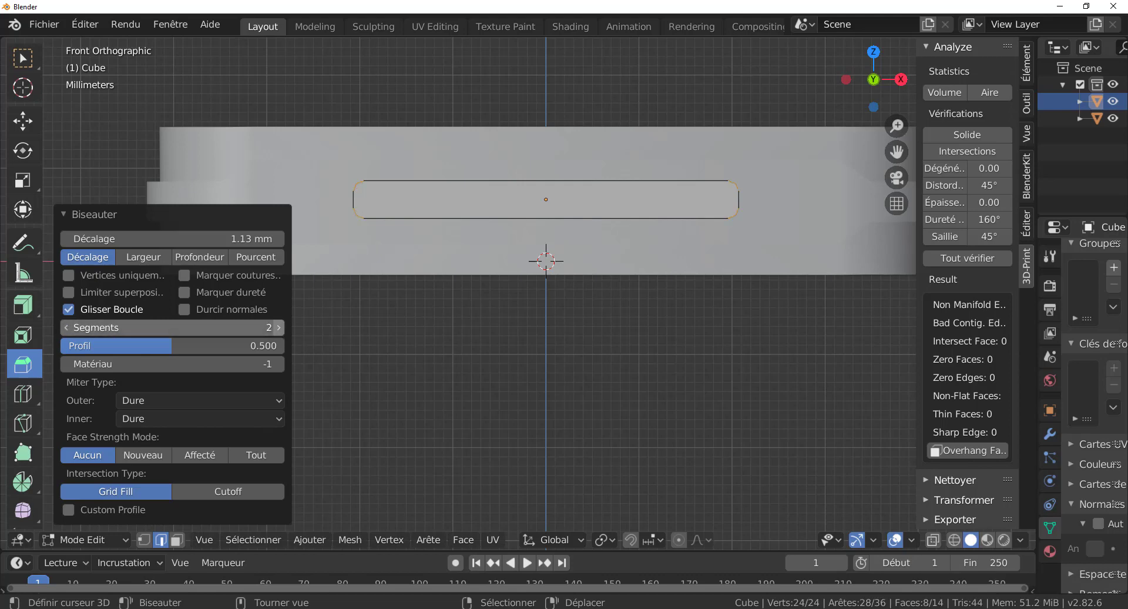
{"action": "left_click", "coordinate": [282, 327]}
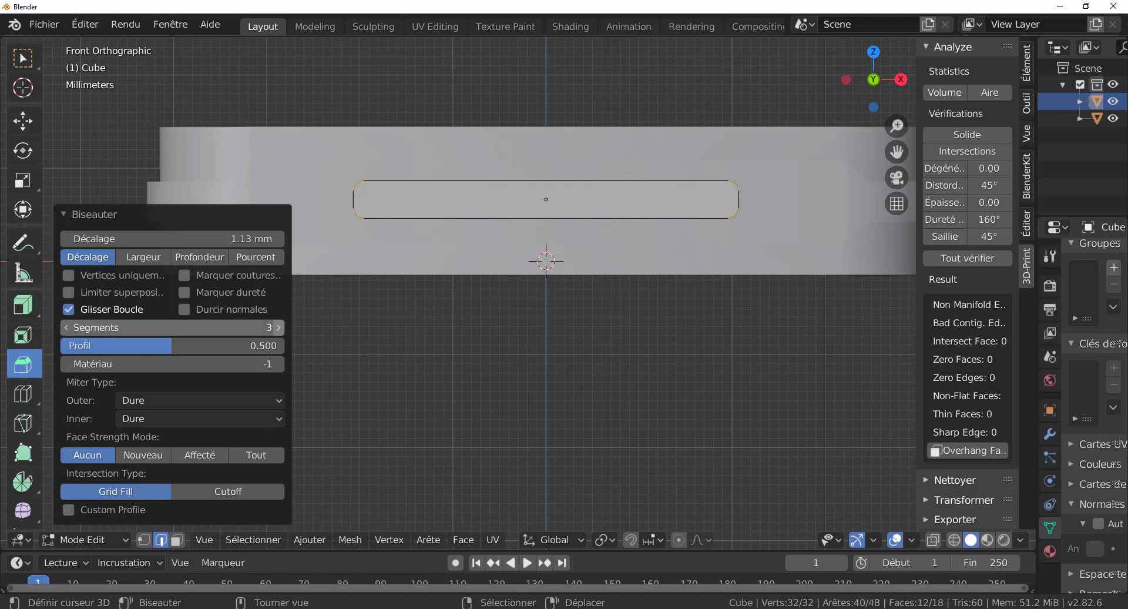
{"action": "left_click", "coordinate": [278, 326]}
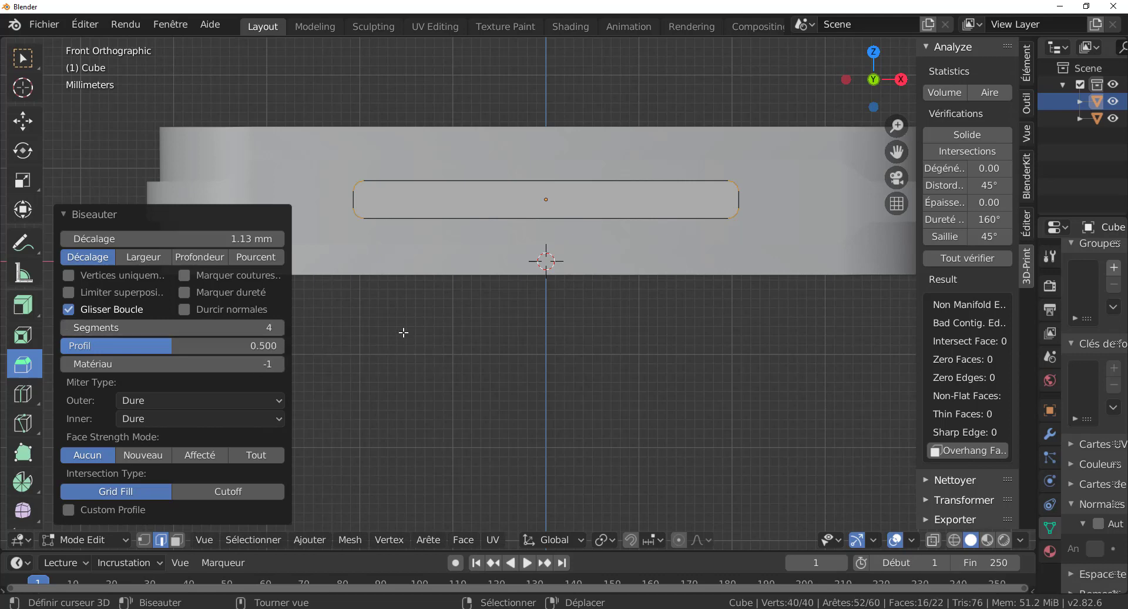
{"action": "middle_click_drag", "start_coordinate": [455, 366], "coordinate": [414, 372]}
{"action": "scroll", "coordinate": [440, 371], "scroll_direction": "down", "scroll_amount": 5}
{"action": "scroll", "coordinate": [414, 372], "scroll_direction": "up", "scroll_amount": 5}
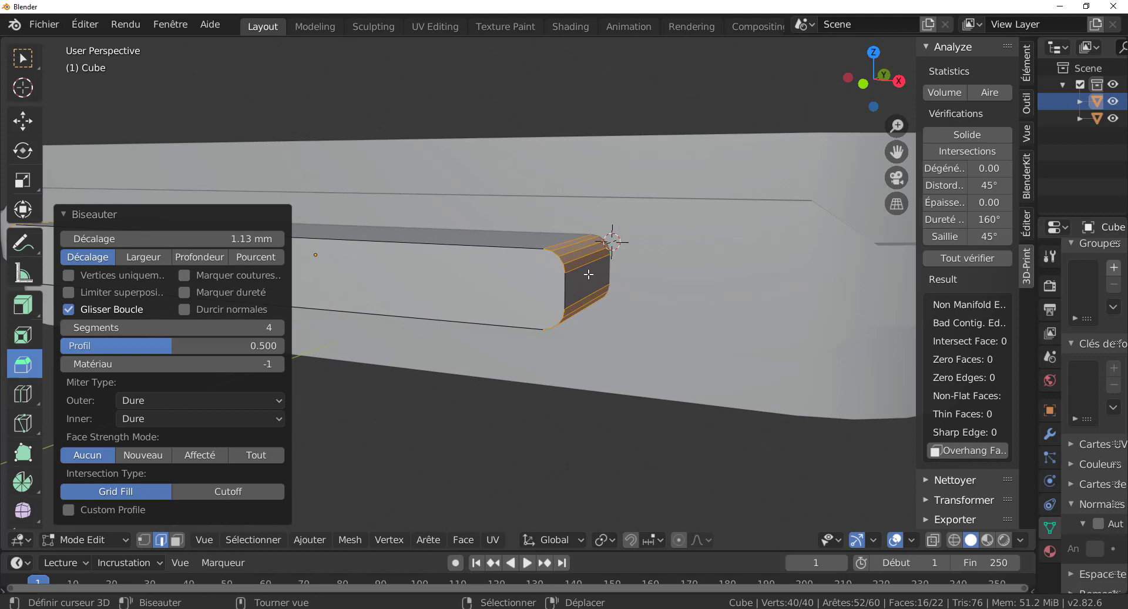
{"action": "scroll", "coordinate": [573, 323], "scroll_direction": "down", "scroll_amount": 5}
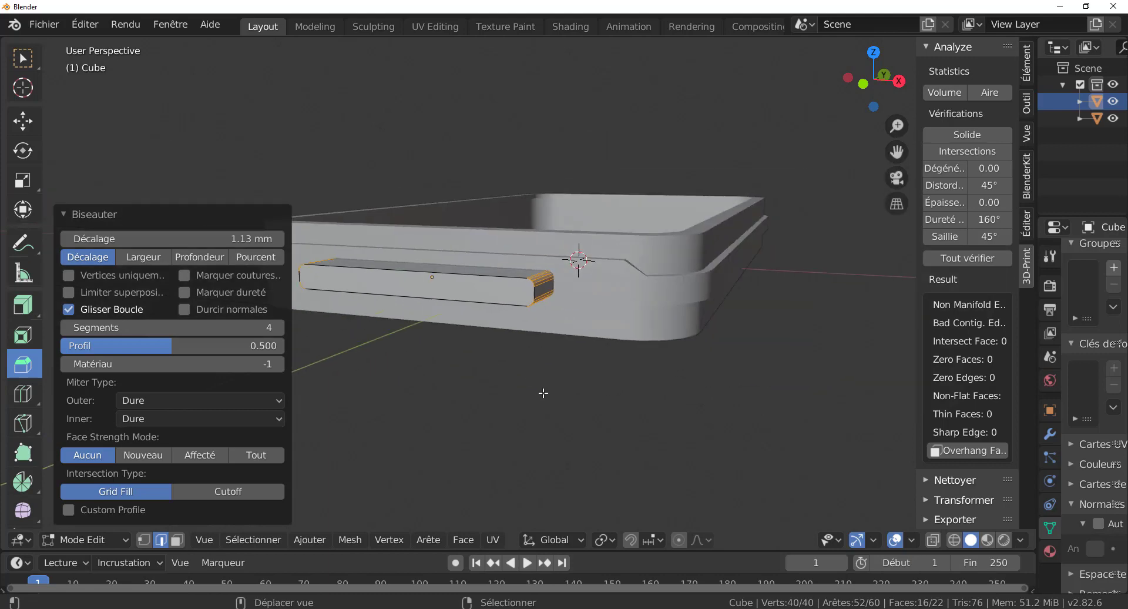
{"action": "middle_click_drag", "start_coordinate": [541, 393], "coordinate": [602, 380]}
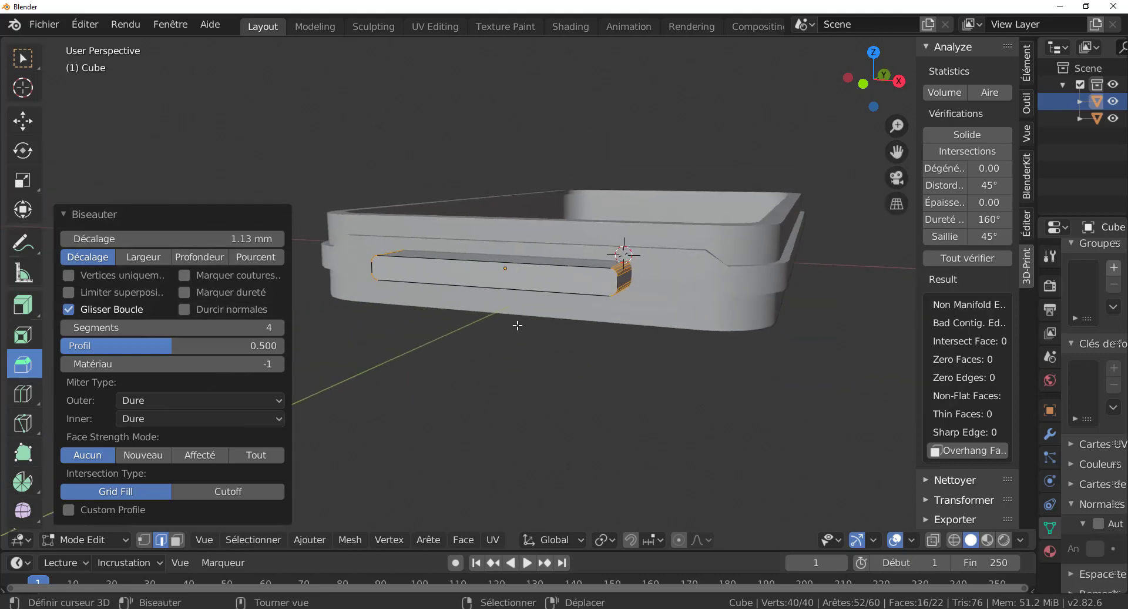
{"action": "scroll", "coordinate": [549, 339], "scroll_direction": "up", "scroll_amount": 1}
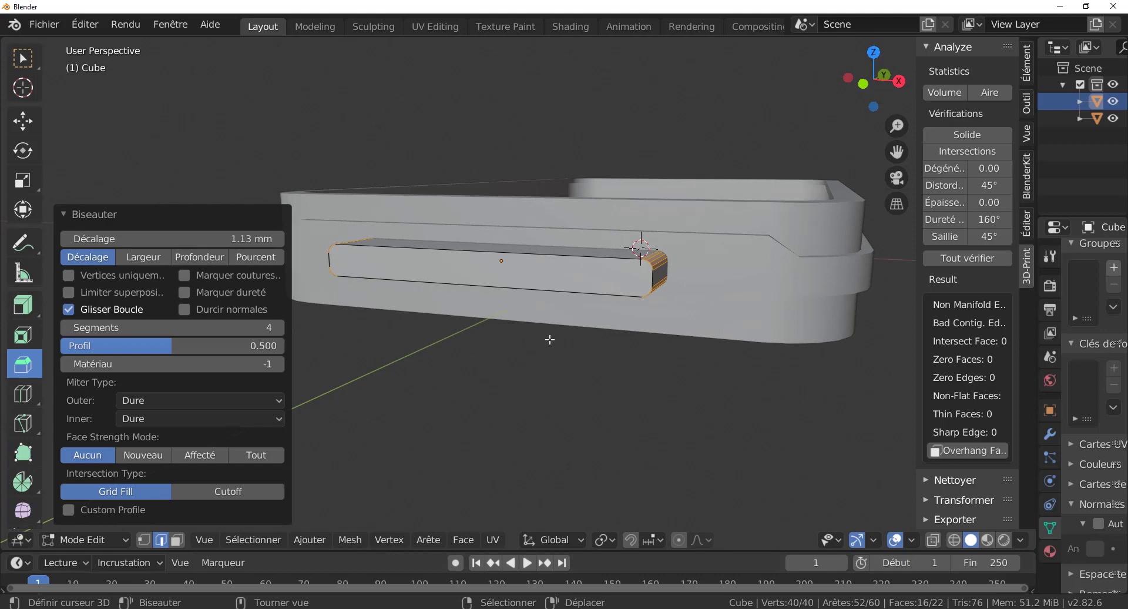
{"action": "scroll", "coordinate": [567, 358], "scroll_direction": "down", "scroll_amount": 2}
Return to Object Mode and apply smooth shading to the block
{"action": "key", "text": "Tab"}
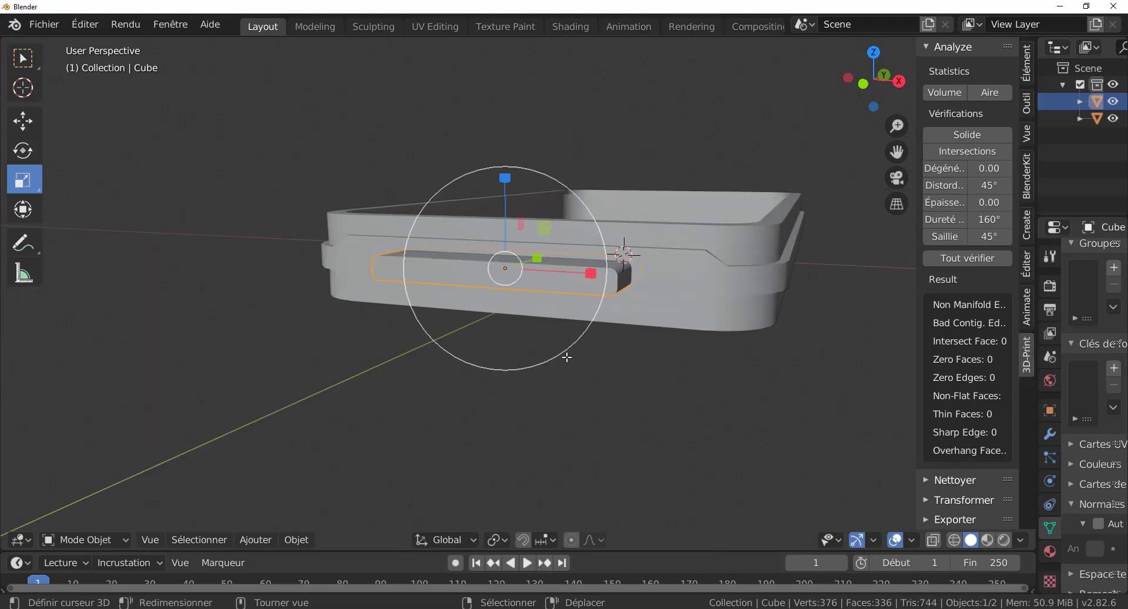
{"action": "left_click", "coordinate": [256, 540]}
{"action": "mouse_move", "coordinate": [267, 520]}
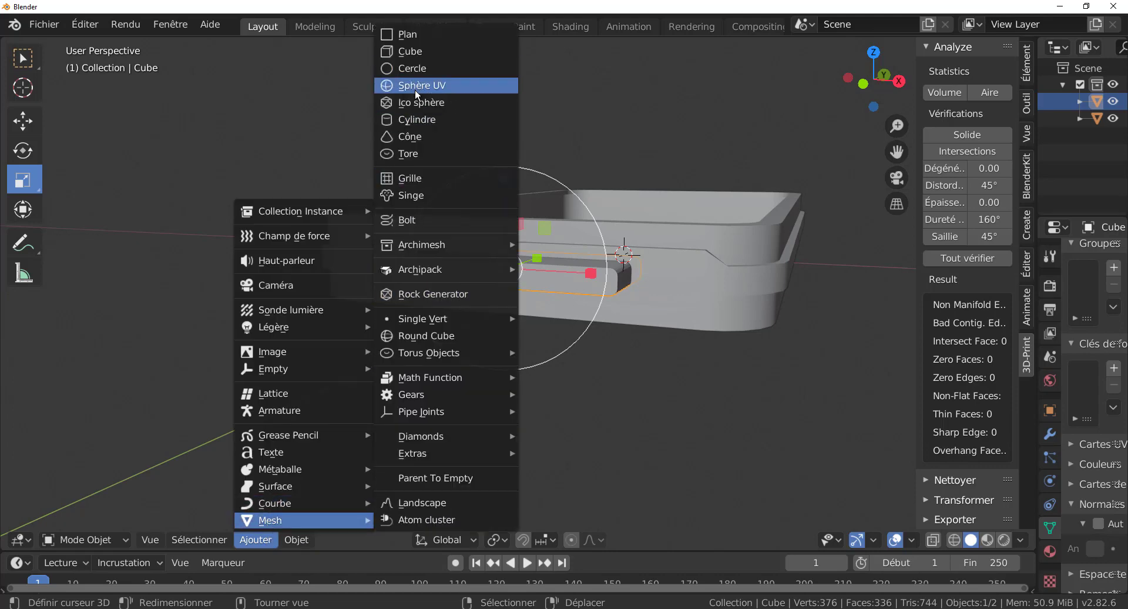
{"action": "mouse_move", "coordinate": [294, 539]}
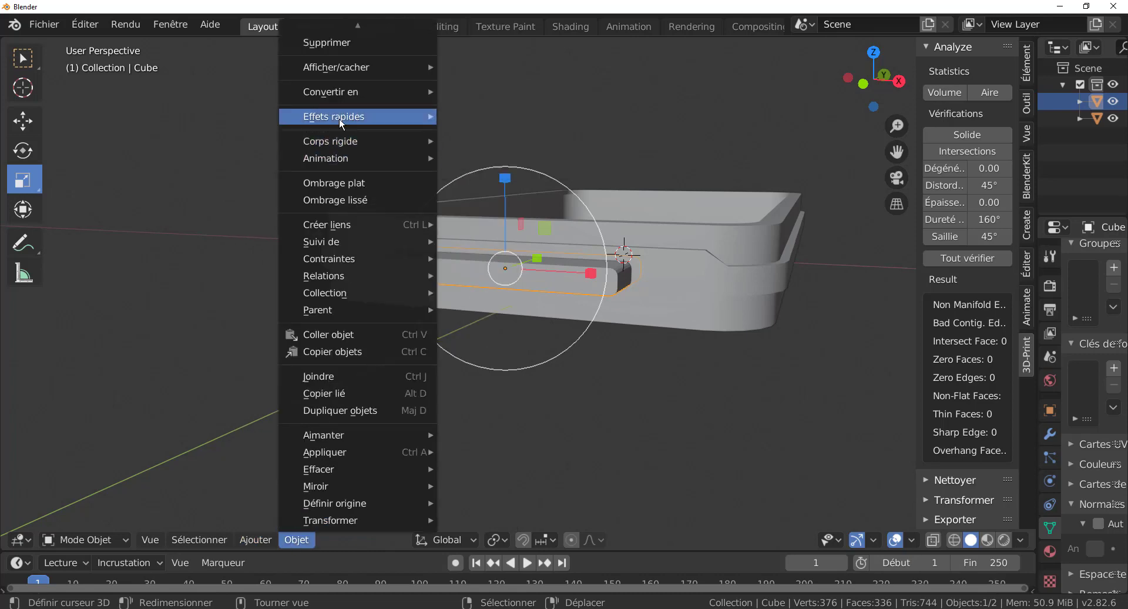
{"action": "mouse_move", "coordinate": [338, 94]}
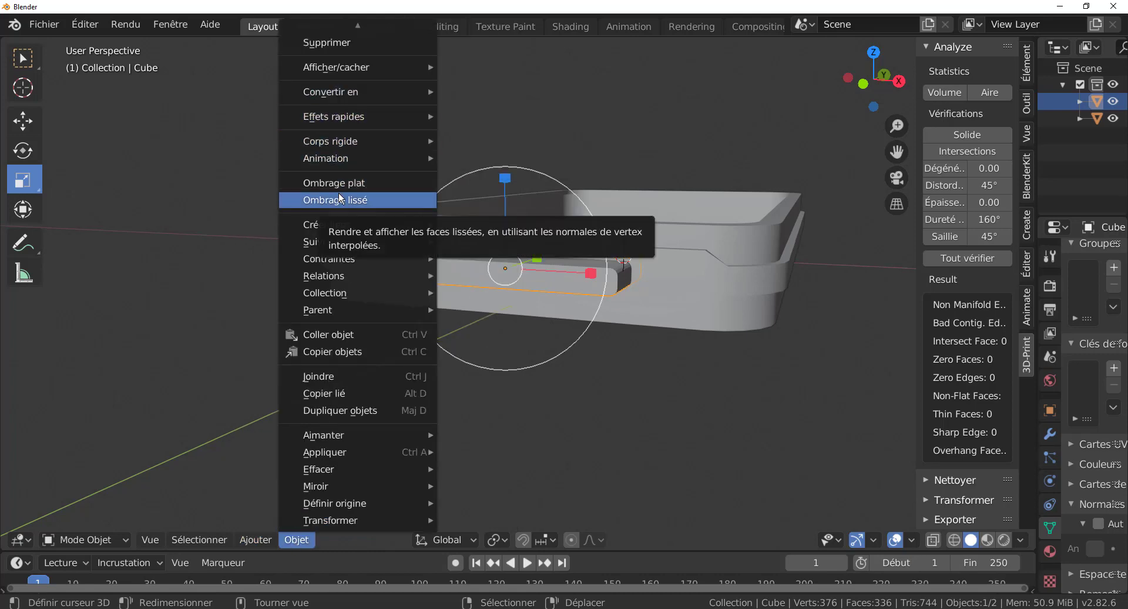
{"action": "left_click", "coordinate": [339, 192]}
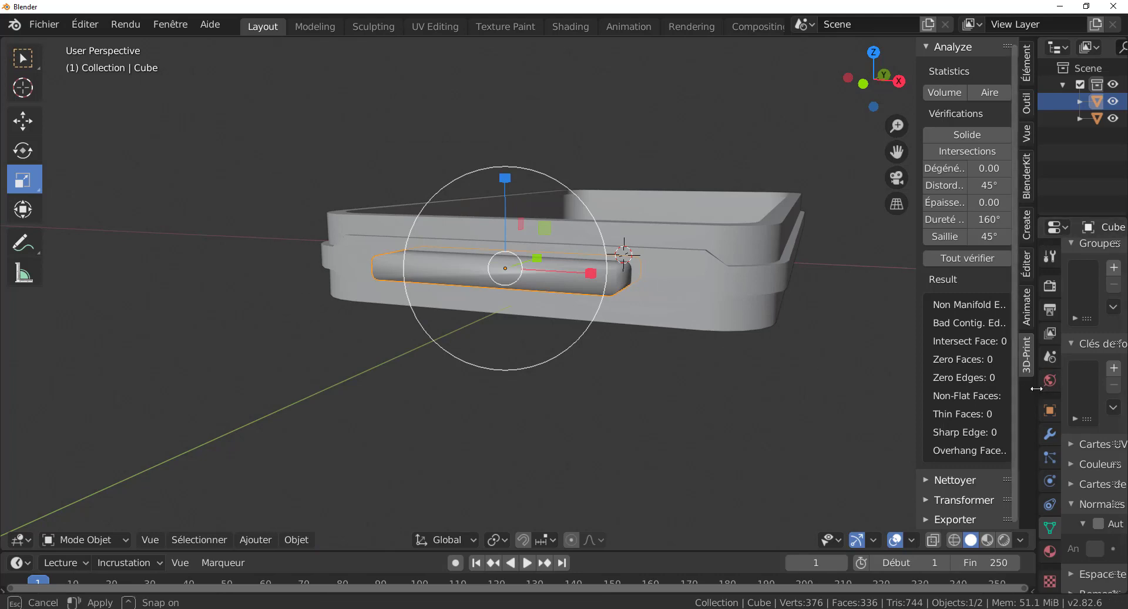
Widen the properties area, enable Auto Smooth for the block's normals, and collapse the viewport sidebar
{"action": "left_click_drag", "start_coordinate": [1037, 386], "coordinate": [906, 411]}
{"action": "scroll", "coordinate": [956, 469], "scroll_direction": "down", "scroll_amount": 2}
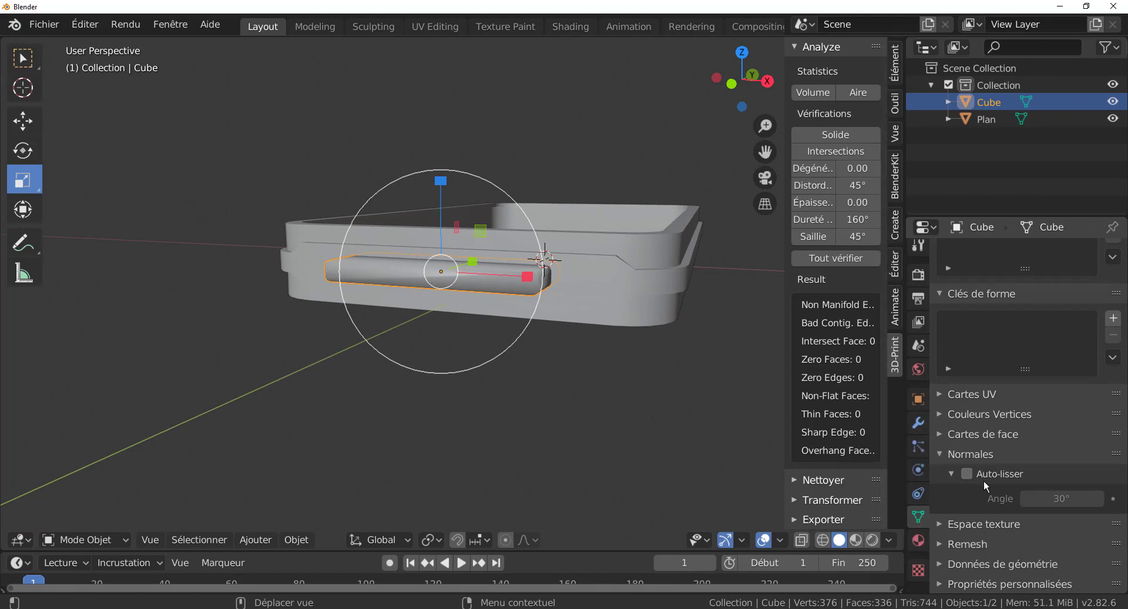
{"action": "left_click", "coordinate": [967, 473]}
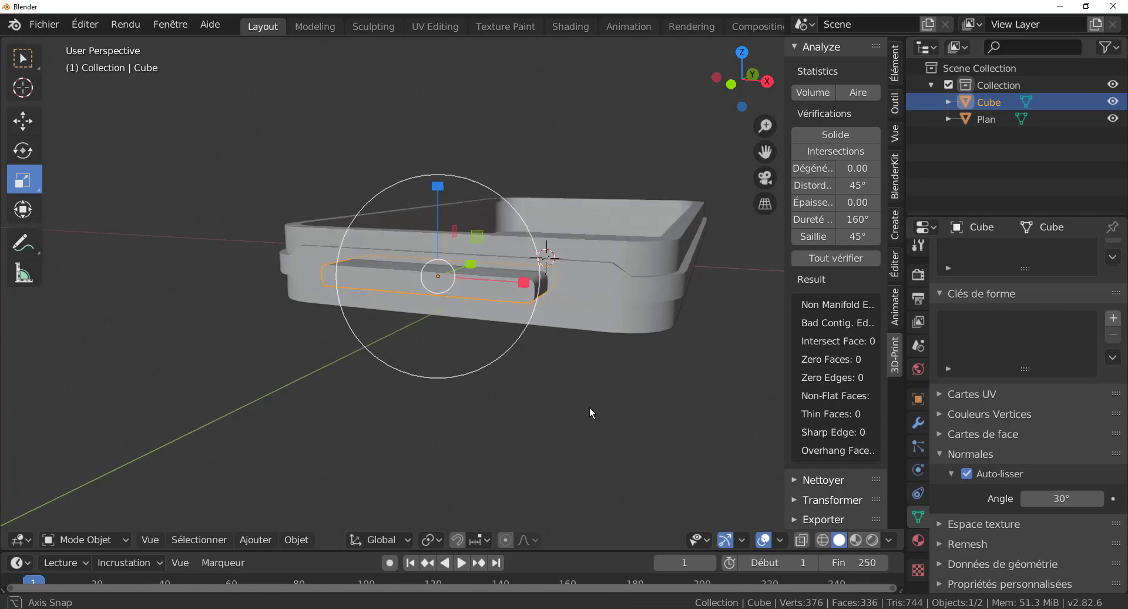
{"action": "middle_click_drag", "start_coordinate": [590, 407], "coordinate": [708, 400]}
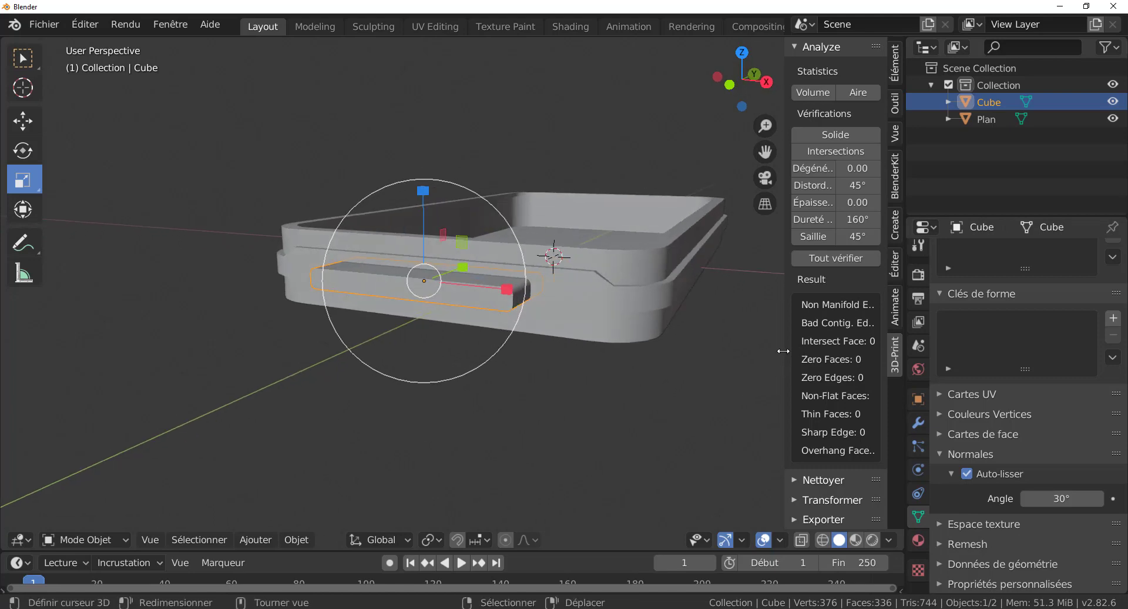
{"action": "left_click_drag", "start_coordinate": [786, 350], "coordinate": [894, 347]}
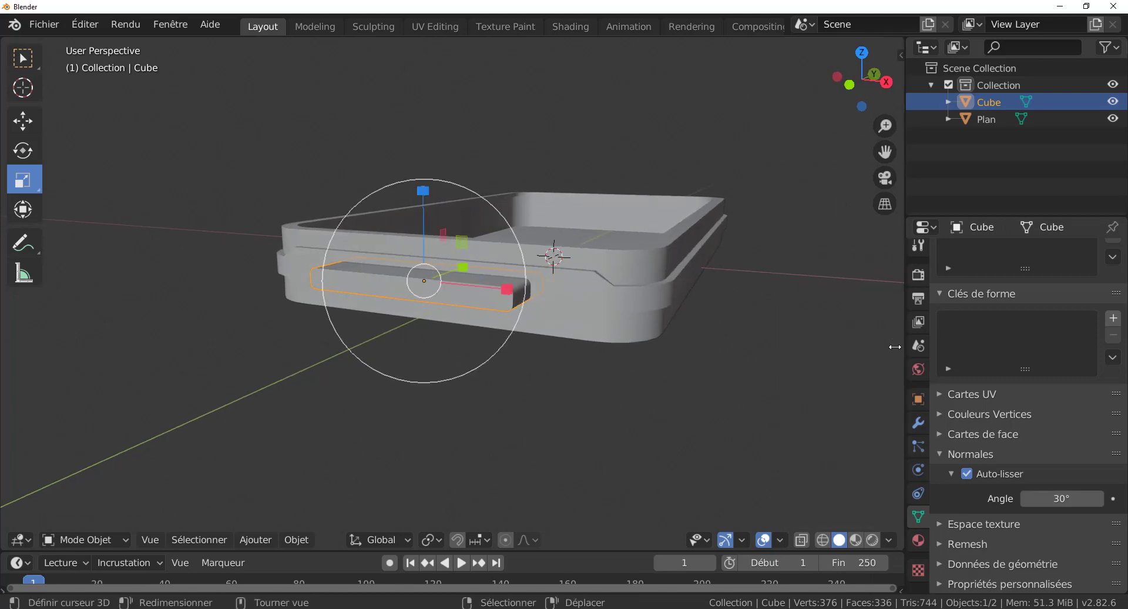
Subtract the rounded block from the case's short end wall using Bool Tool's Auto Boolean Difference, with the case as the active object
{"action": "middle_click_drag", "start_coordinate": [608, 383], "coordinate": [544, 418]}
{"action": "scroll", "coordinate": [515, 420], "scroll_direction": "up", "scroll_amount": 3}
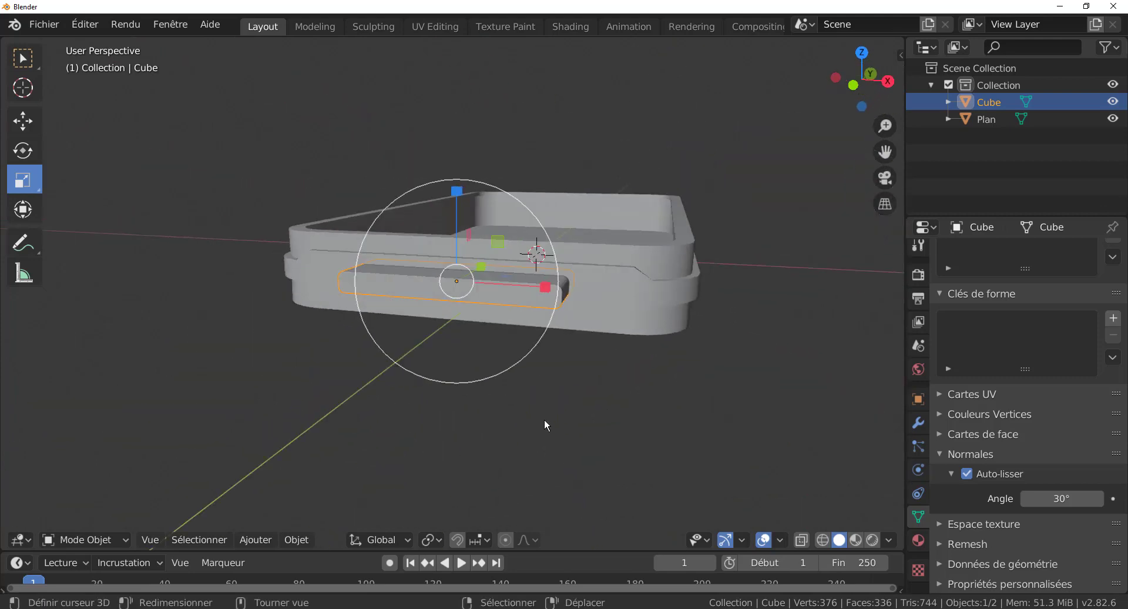
{"action": "scroll", "coordinate": [706, 378], "scroll_direction": "up", "scroll_amount": 2}
{"action": "middle_click_drag", "start_coordinate": [629, 400], "coordinate": [554, 411]}
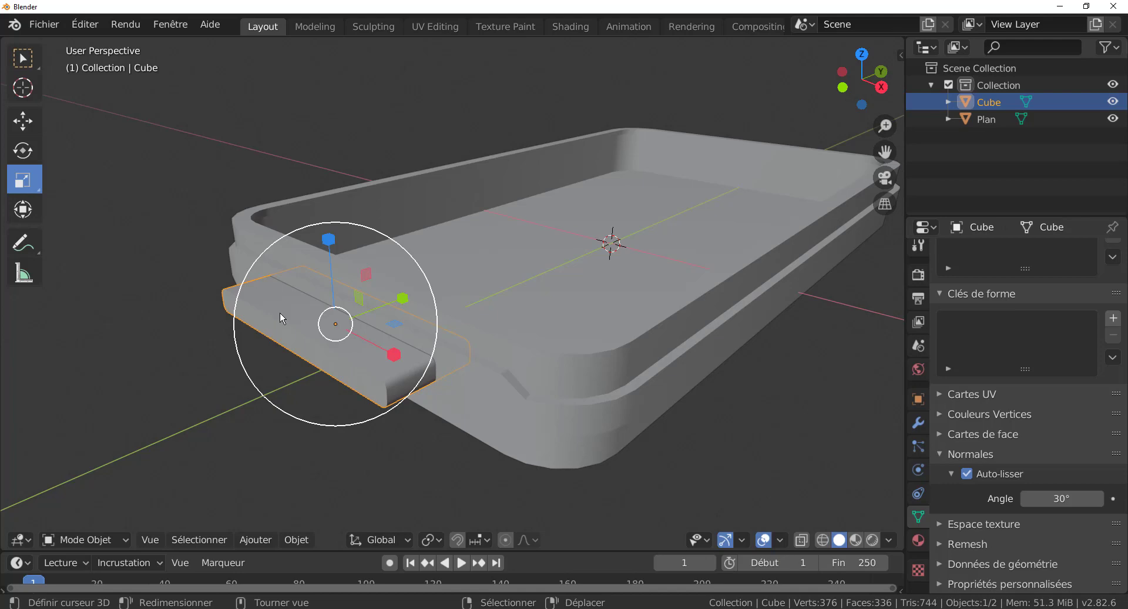
{"action": "key", "text": "shift"}
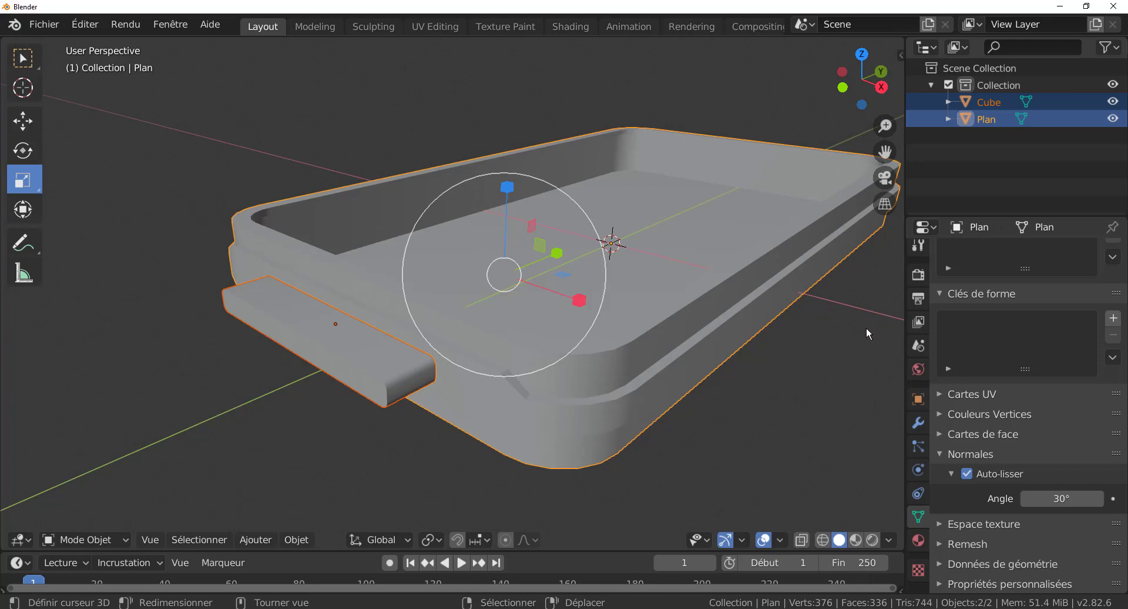
{"action": "key", "text": "n"}
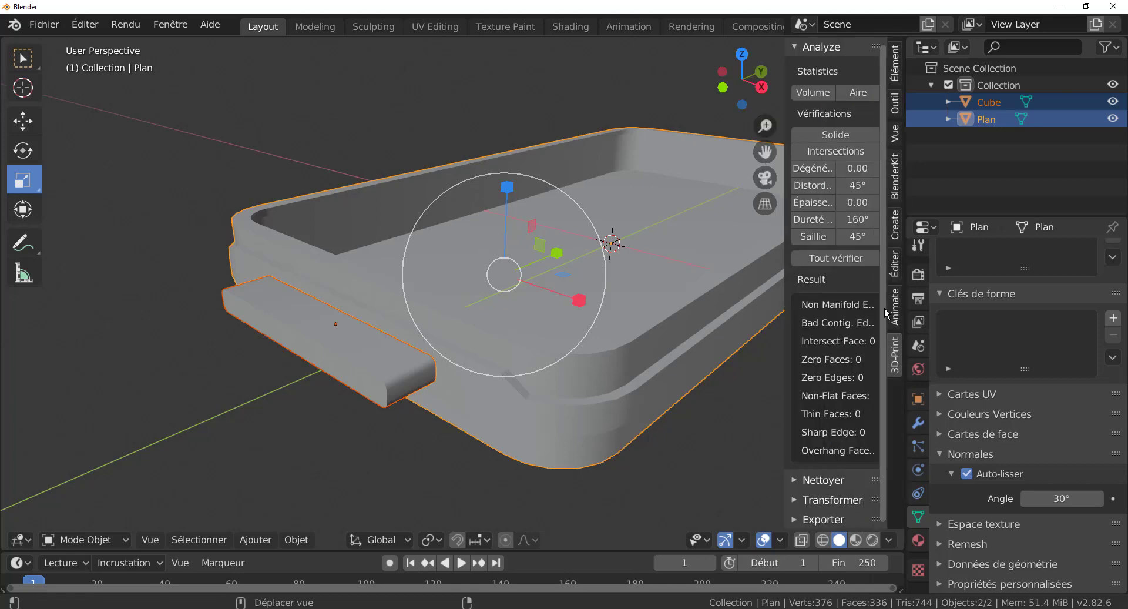
{"action": "left_click", "coordinate": [896, 270]}
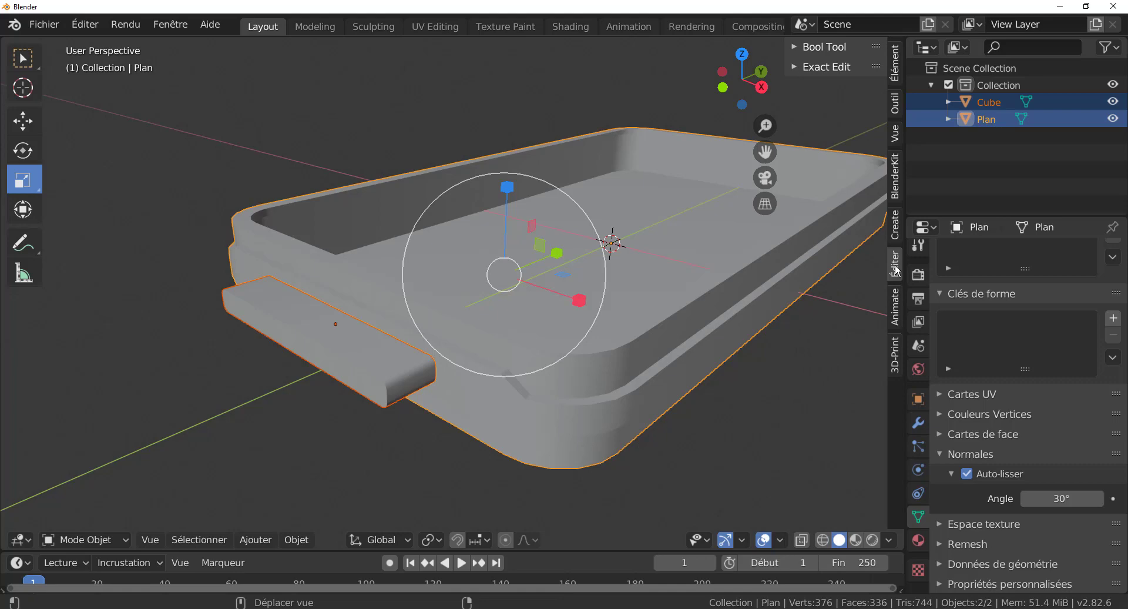
{"action": "left_click", "coordinate": [795, 47]}
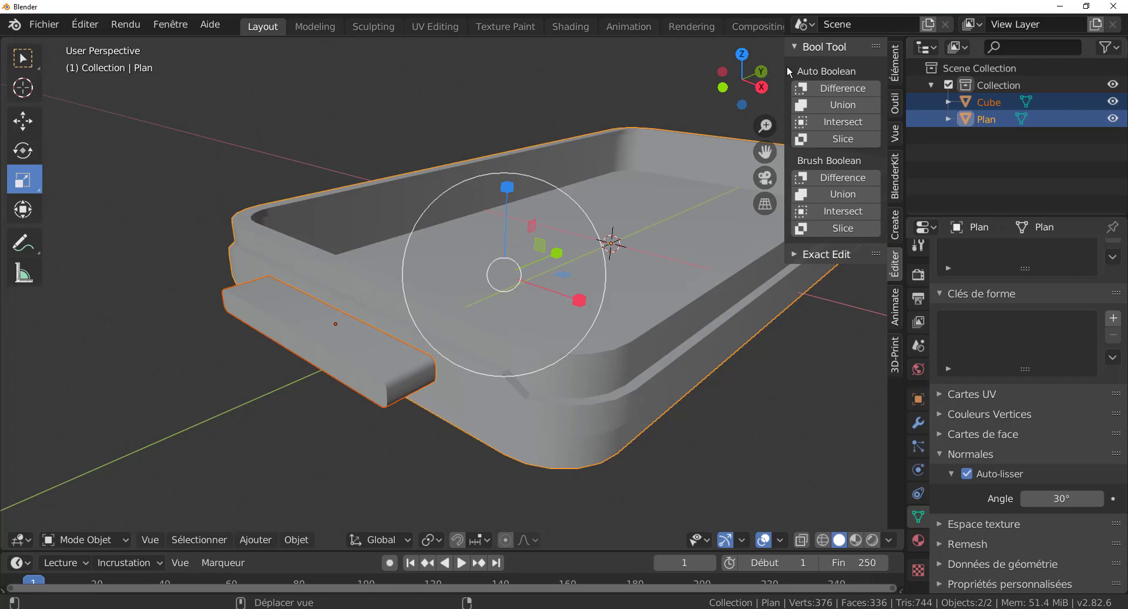
{"action": "left_click_drag", "start_coordinate": [786, 78], "coordinate": [701, 78]}
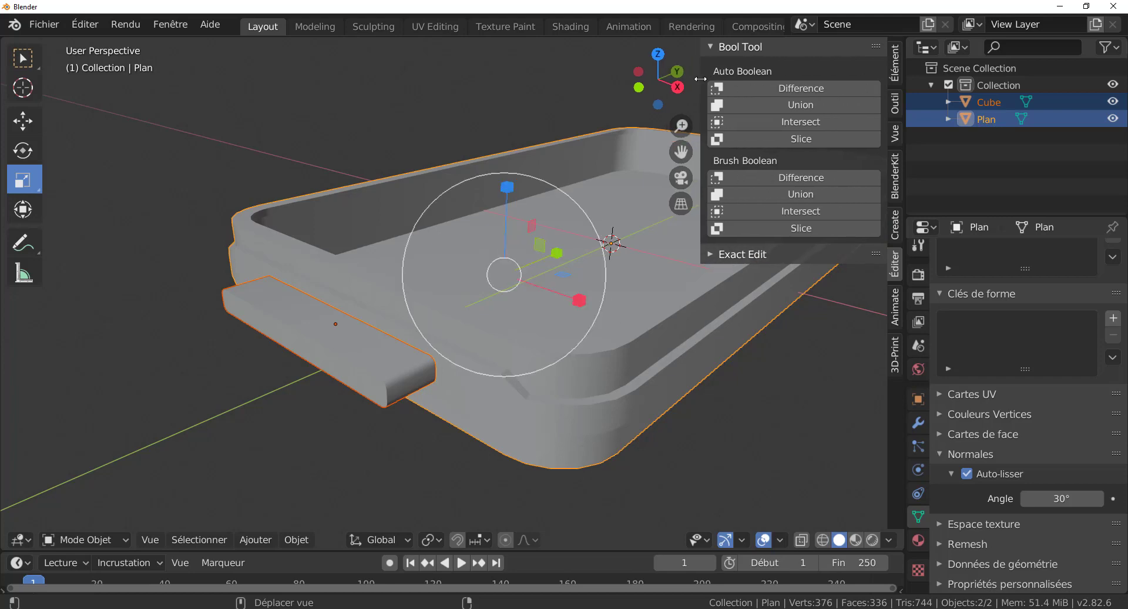
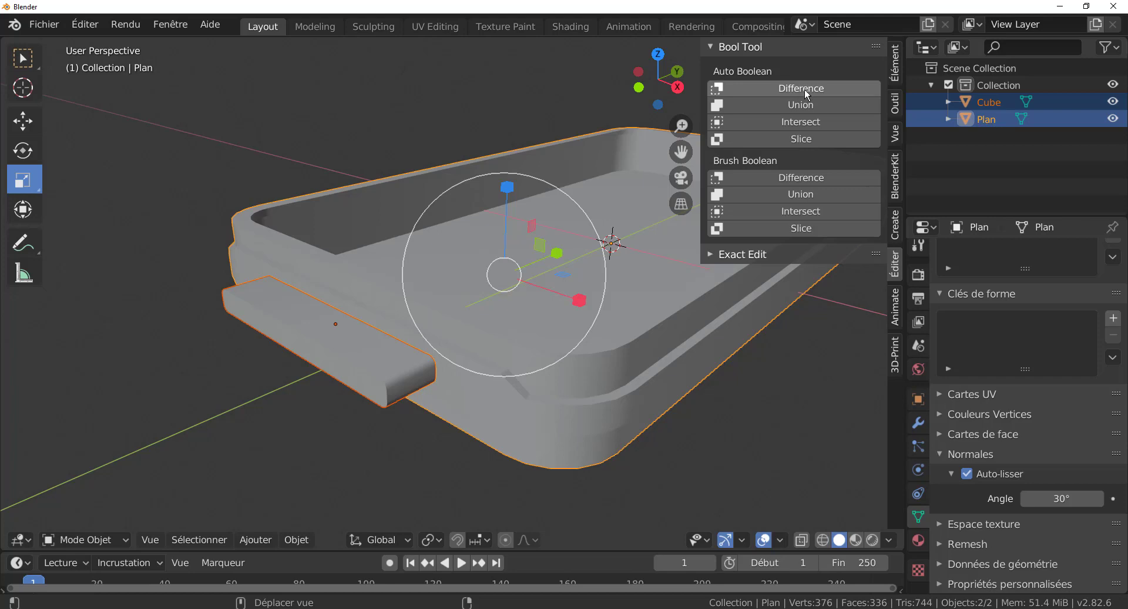
{"action": "left_click", "coordinate": [802, 88]}
{"action": "middle_click_drag", "start_coordinate": [546, 302], "coordinate": [615, 293]}
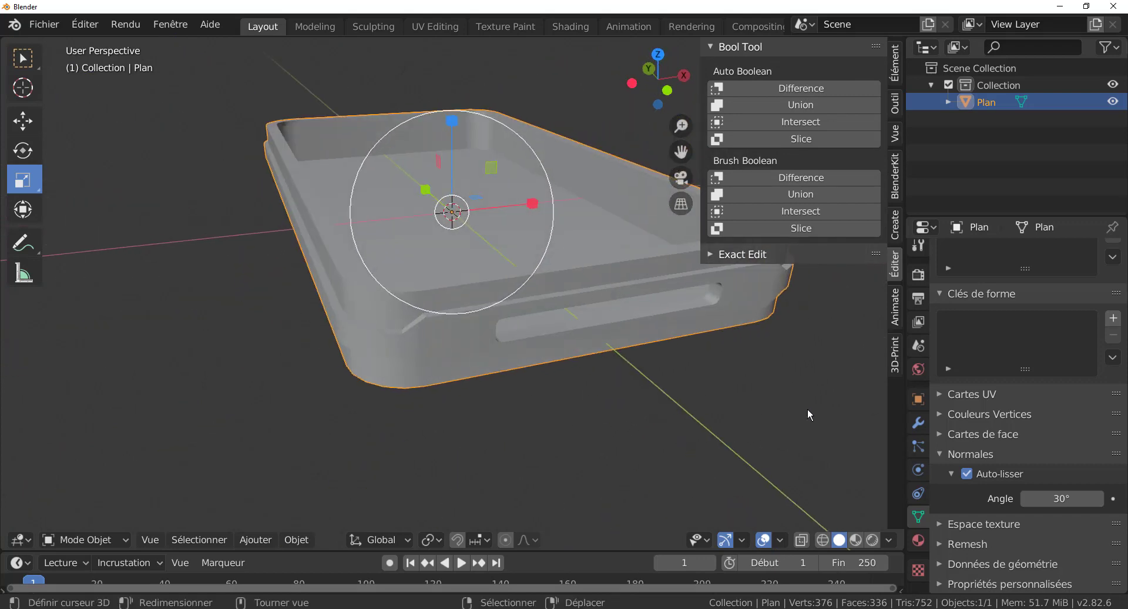
{"action": "middle_click_drag", "start_coordinate": [624, 390], "coordinate": [382, 397]}
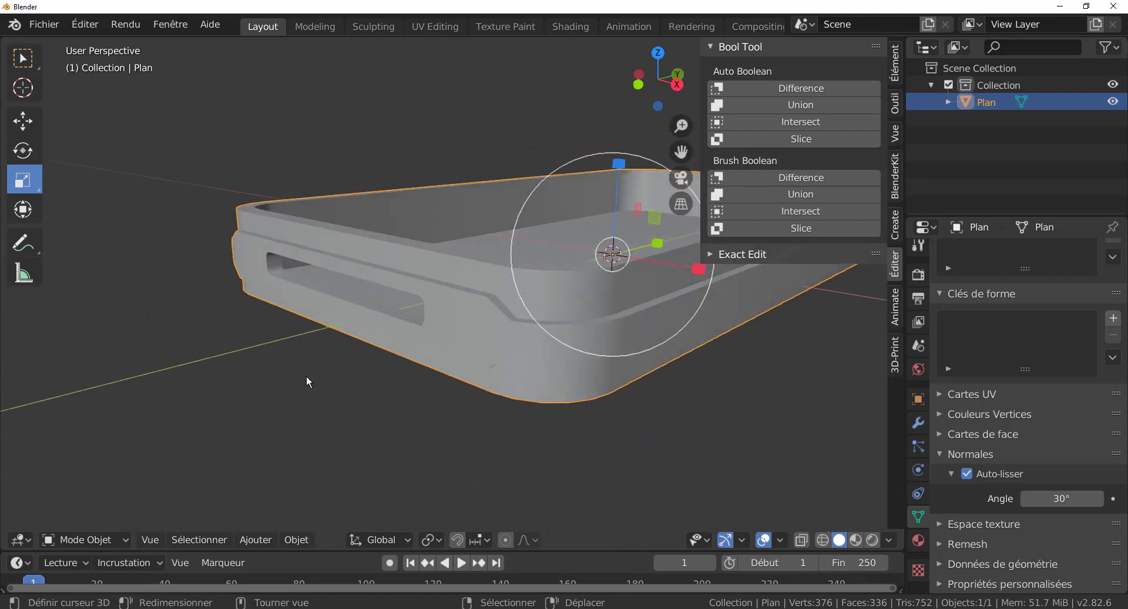
Try a Subdivision Surface modifier on the case, inspect the shading around the opening, and remove the modifier
{"action": "left_click", "coordinate": [917, 423]}
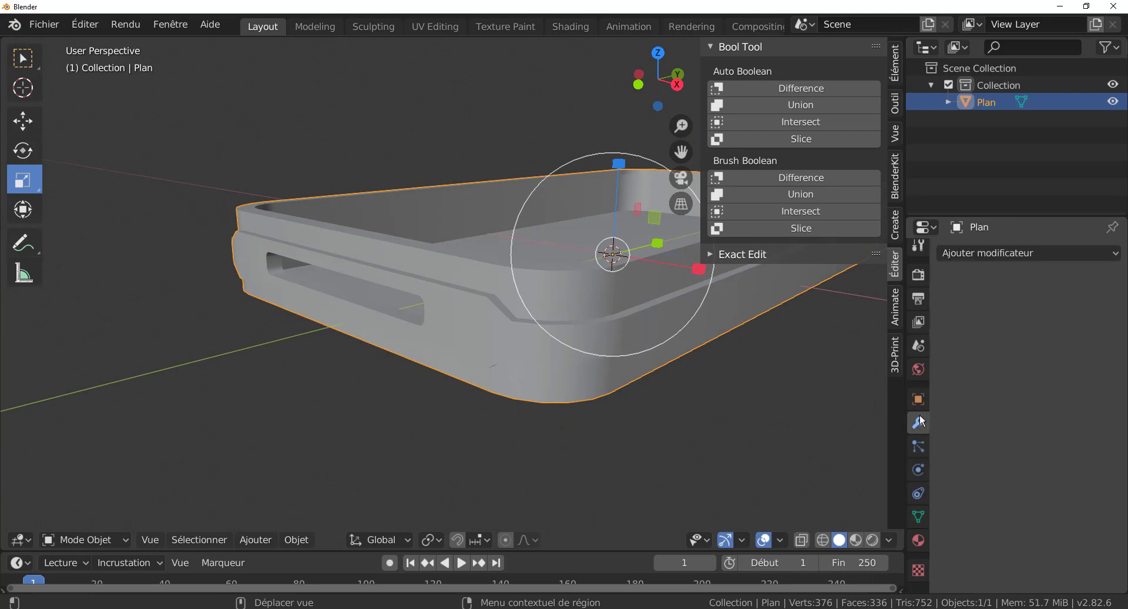
{"action": "left_click", "coordinate": [992, 251]}
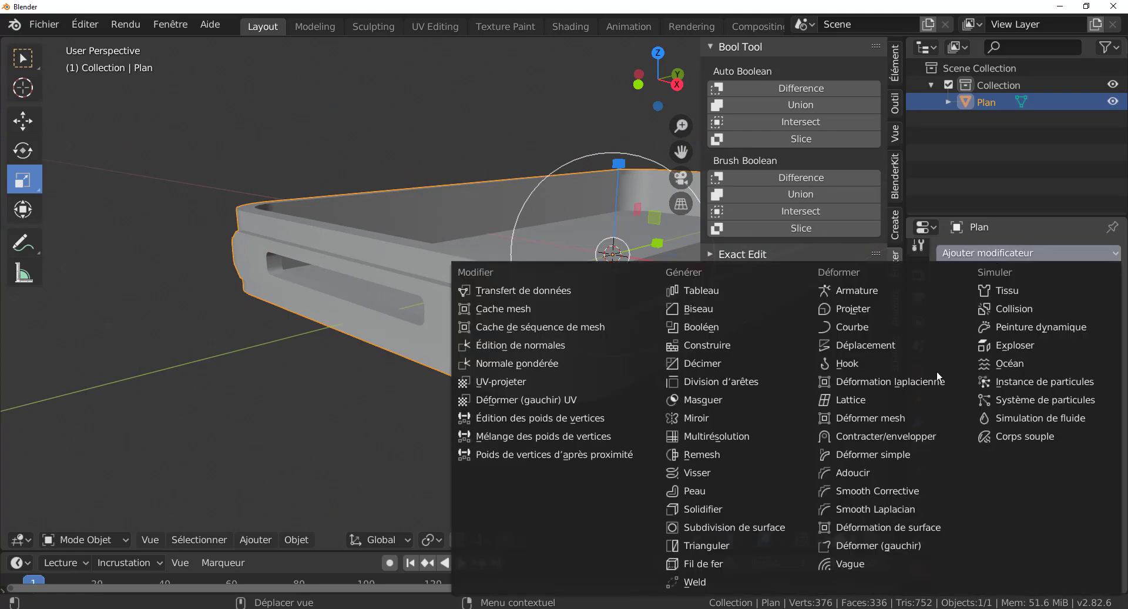
{"action": "left_click", "coordinate": [707, 524]}
{"action": "middle_click_drag", "start_coordinate": [502, 411], "coordinate": [484, 390]}
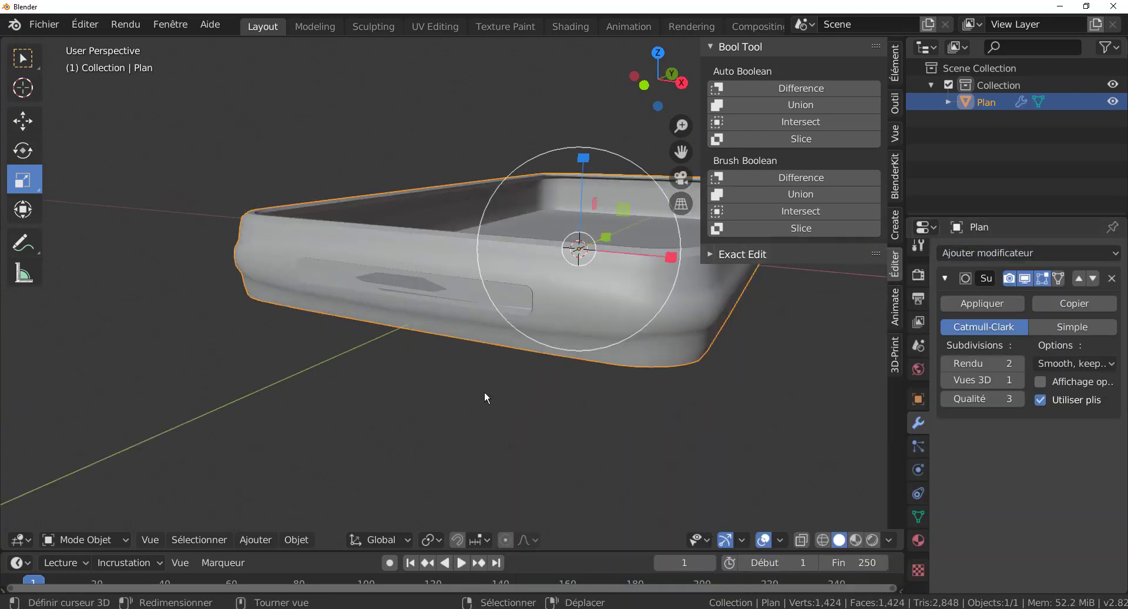
{"action": "scroll", "coordinate": [407, 270], "scroll_direction": "up", "scroll_amount": 5}
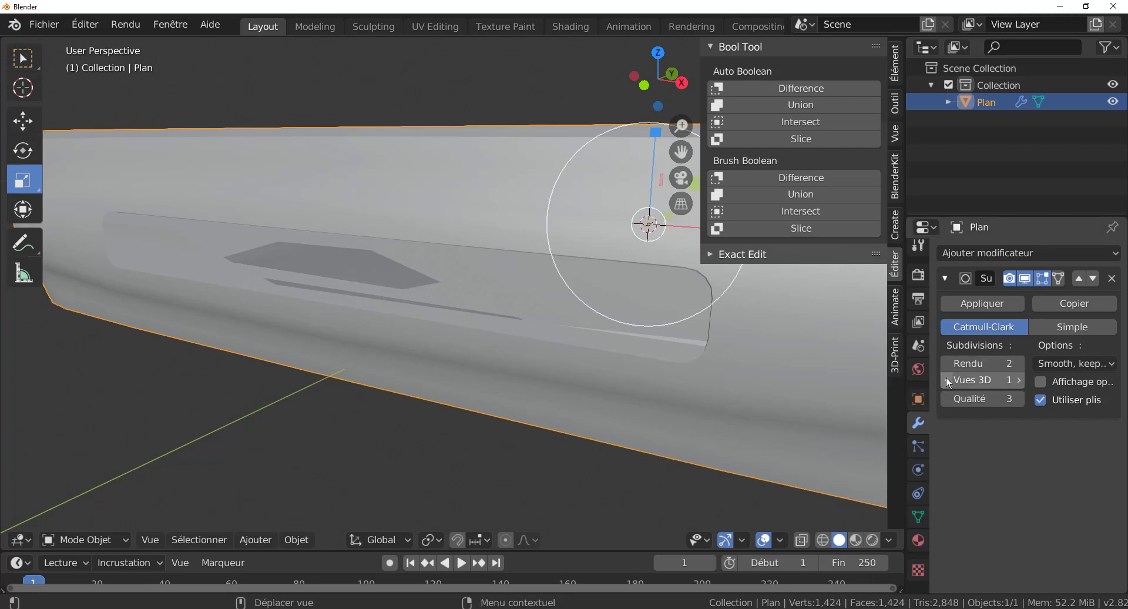
{"action": "left_click", "coordinate": [1112, 278]}
{"action": "scroll", "coordinate": [406, 408], "scroll_direction": "down", "scroll_amount": 3}
{"action": "middle_click_drag", "start_coordinate": [442, 387], "coordinate": [427, 411]}
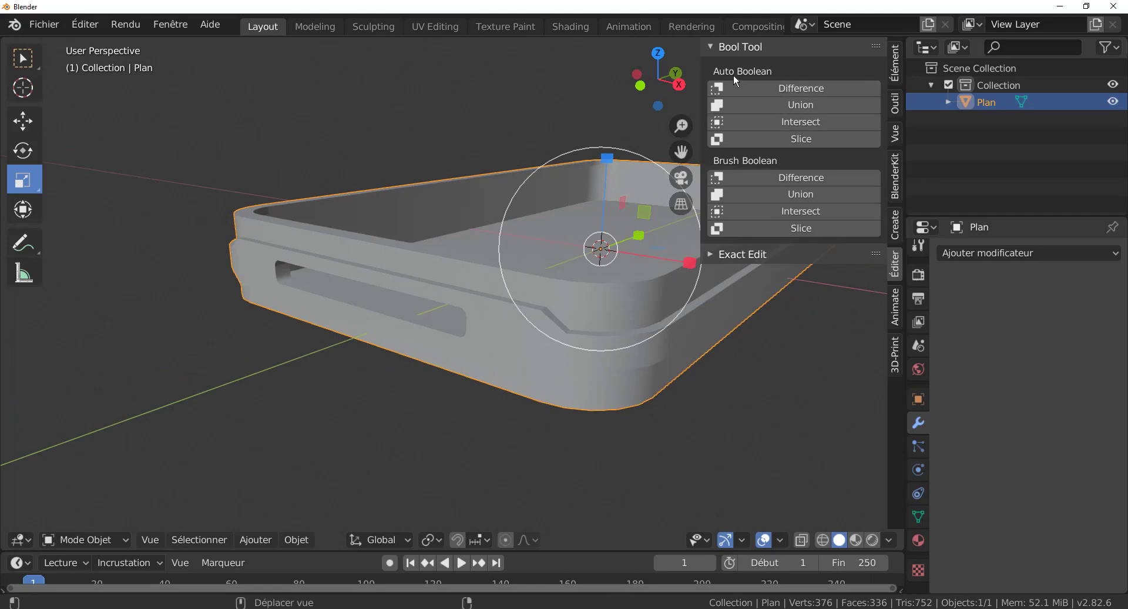
Look up the Bool Tool add-on in the preferences by searching the enabled add-ons for "boo", and close the preferences
{"action": "left_click", "coordinate": [44, 24]}
{"action": "mouse_move", "coordinate": [89, 27]}
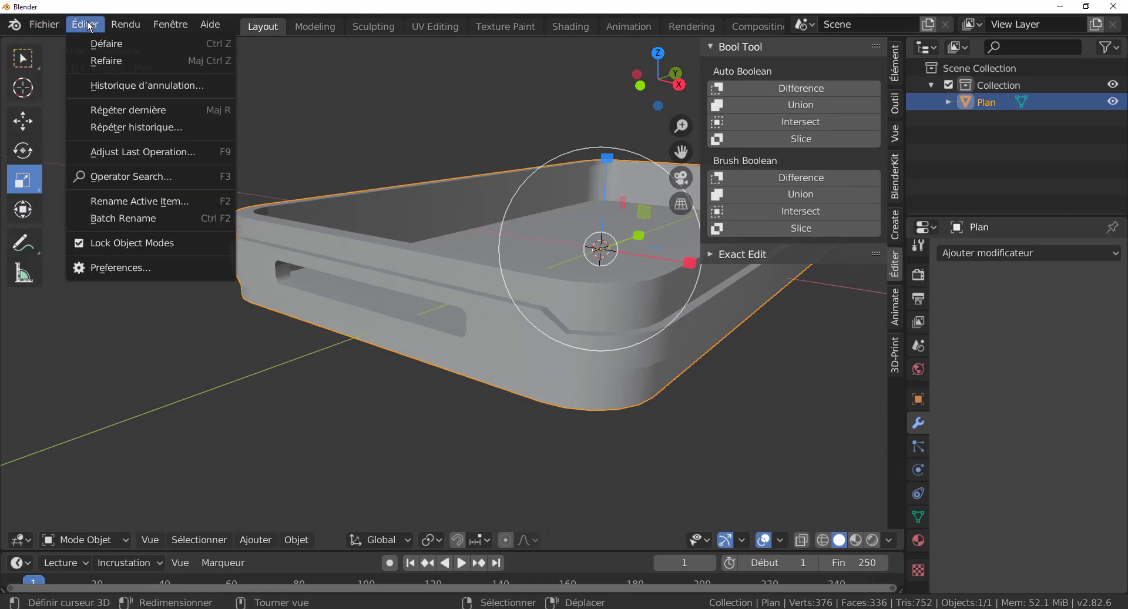
{"action": "left_click", "coordinate": [95, 269]}
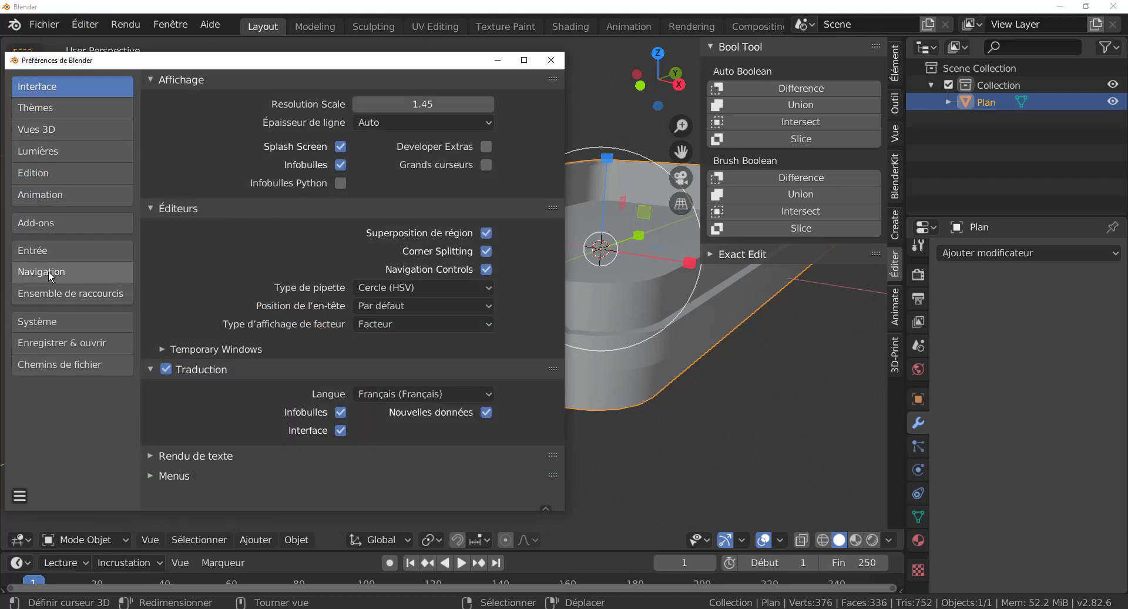
{"action": "left_click", "coordinate": [44, 225]}
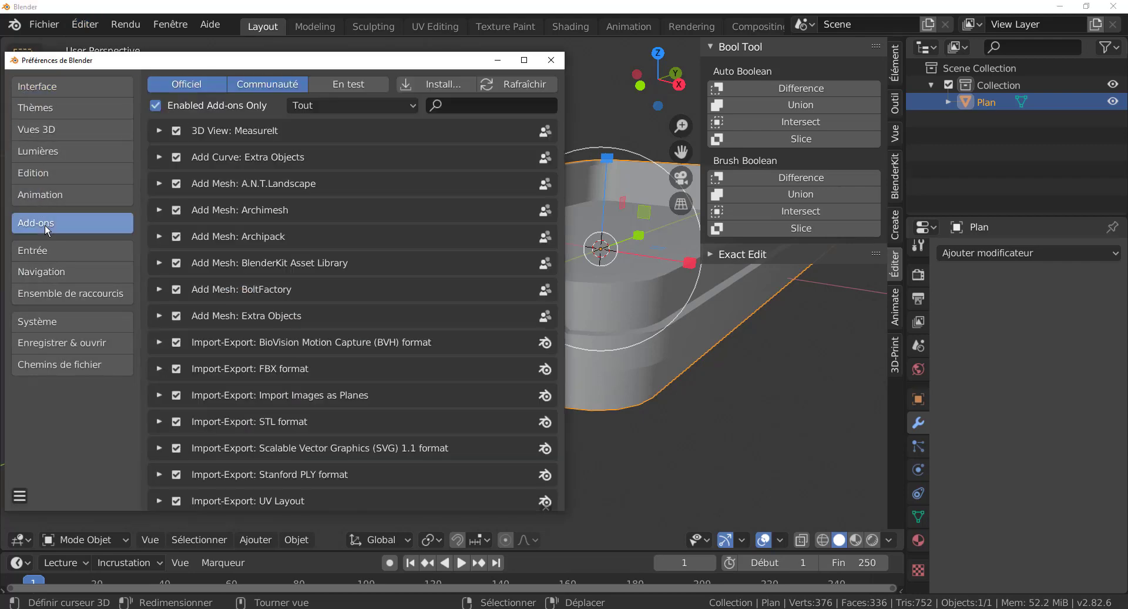
{"action": "left_click", "coordinate": [449, 110]}
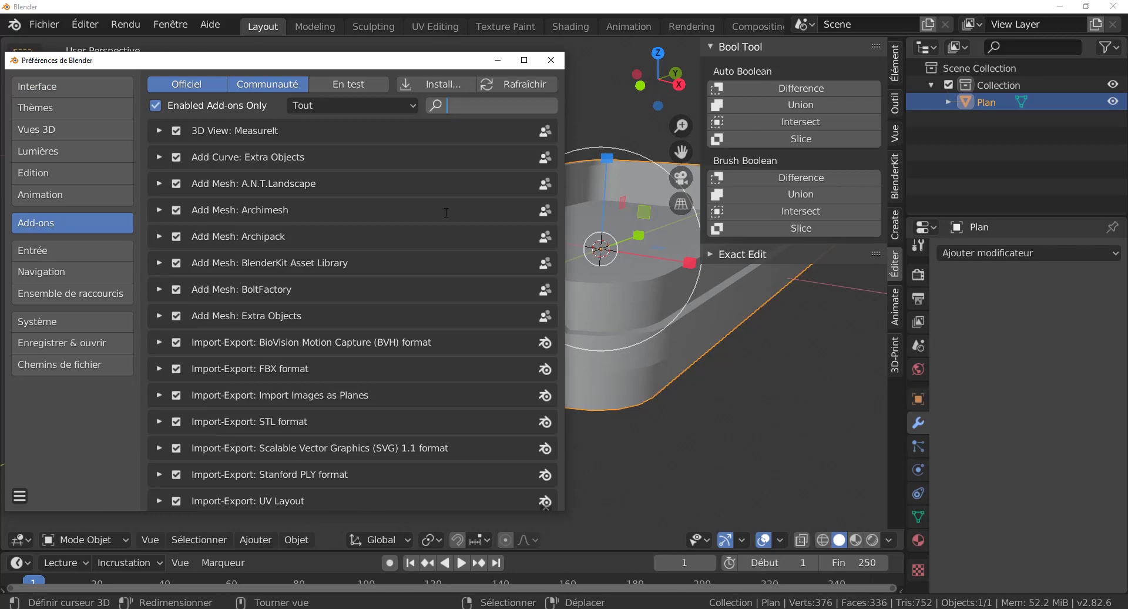
{"action": "type", "text": "blo"}
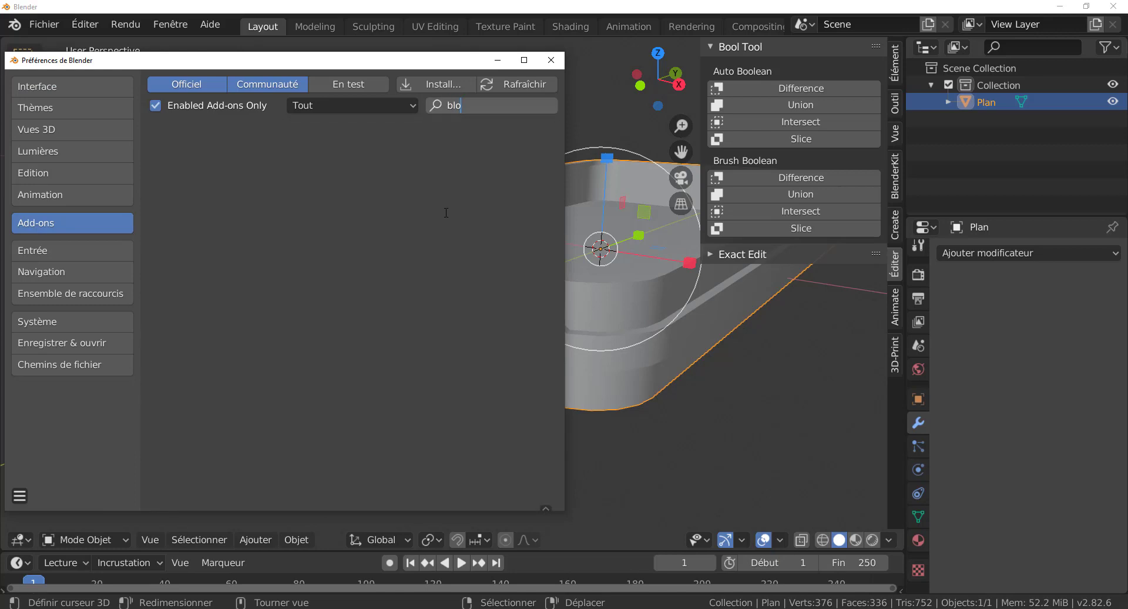
{"action": "key", "text": "BackSpace"}
{"action": "key", "text": "BackSpace"}
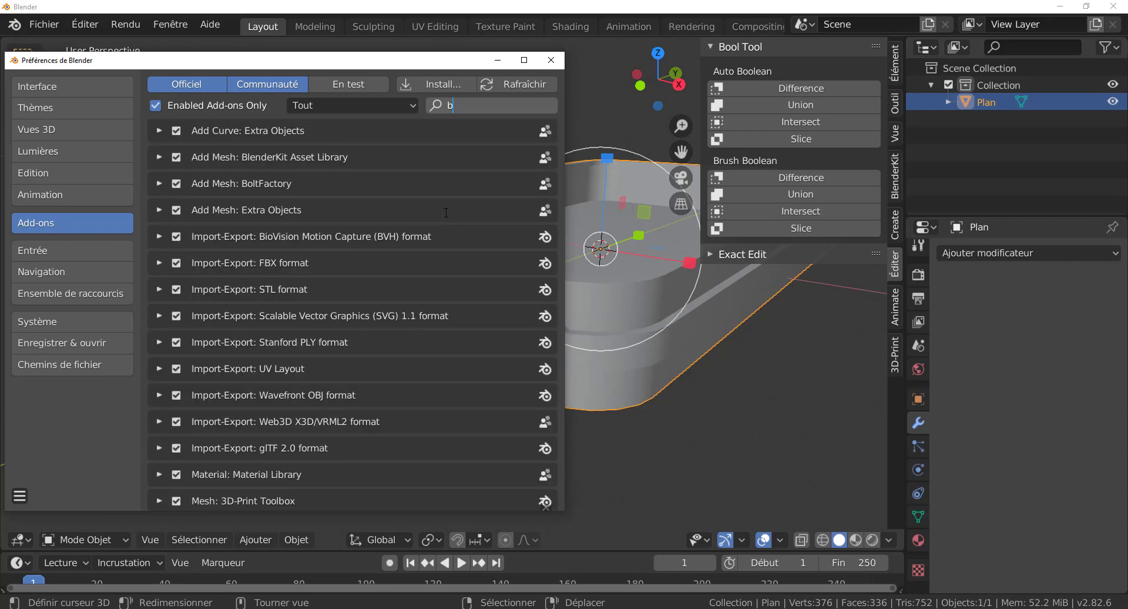
{"action": "type", "text": "oo"}
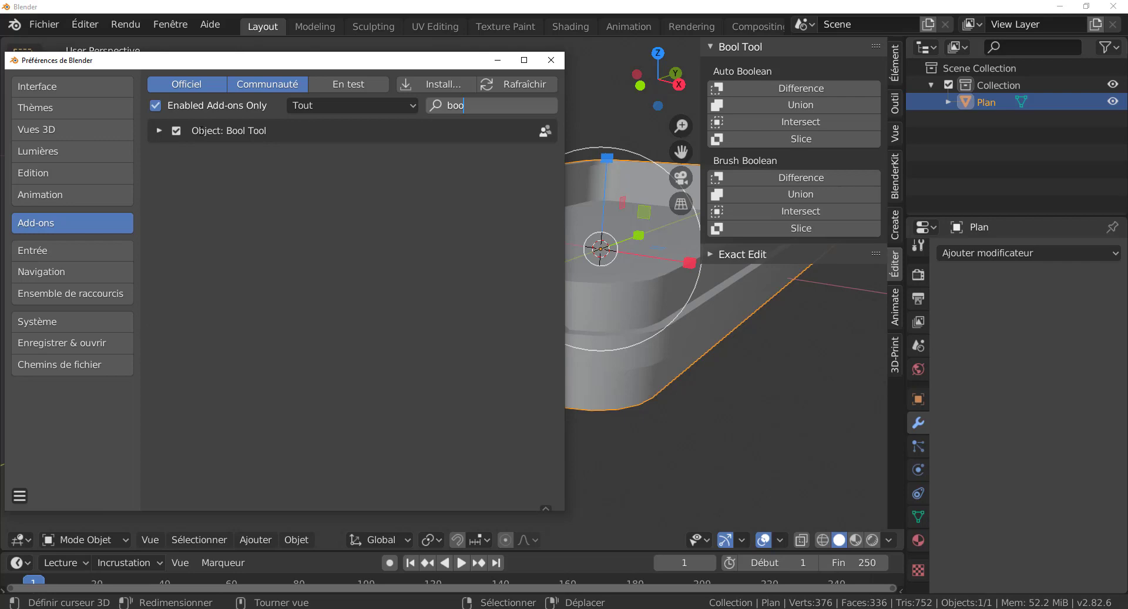
{"action": "left_click", "coordinate": [550, 60]}
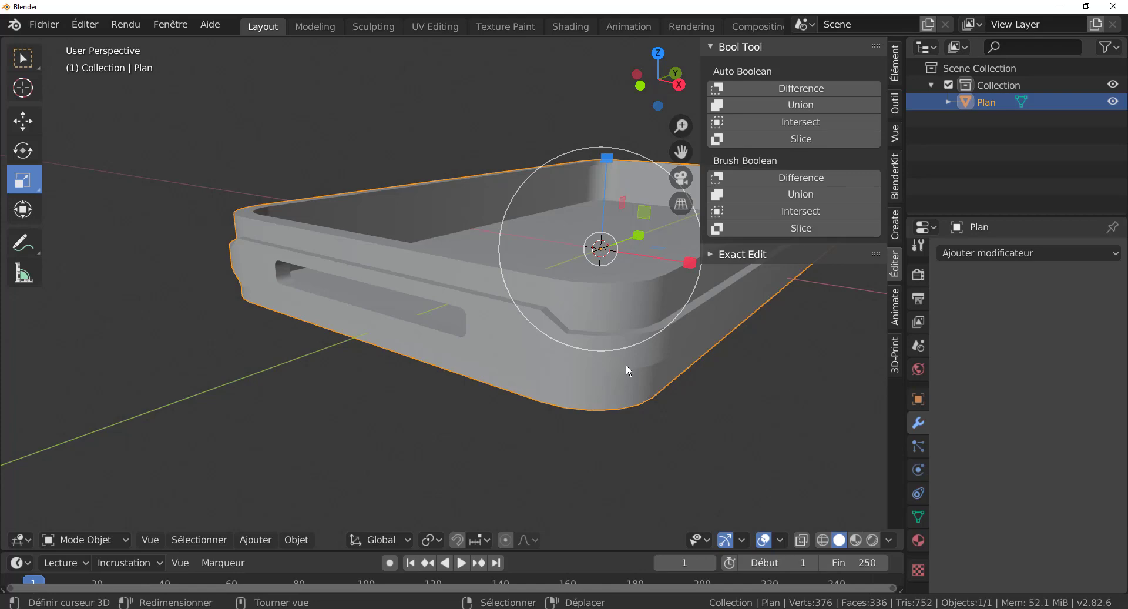
{"action": "middle_click_drag", "start_coordinate": [626, 365], "coordinate": [537, 327]}
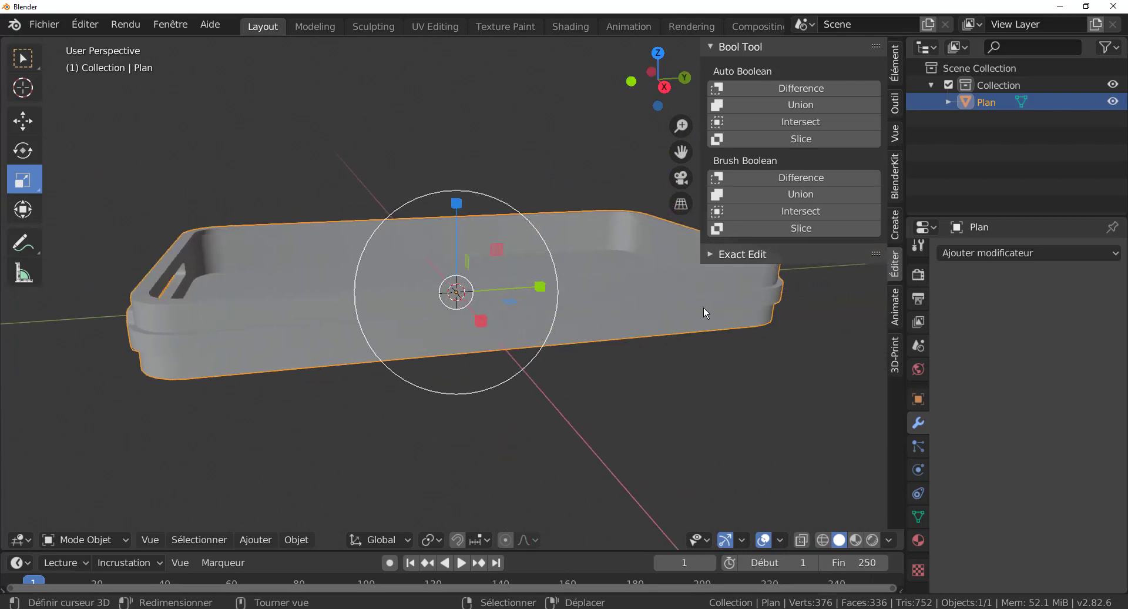
Show the tray in the right orthographic view and narrow the Bool Tool sidebar
{"action": "middle_click_drag", "start_coordinate": [638, 309], "coordinate": [606, 319]}
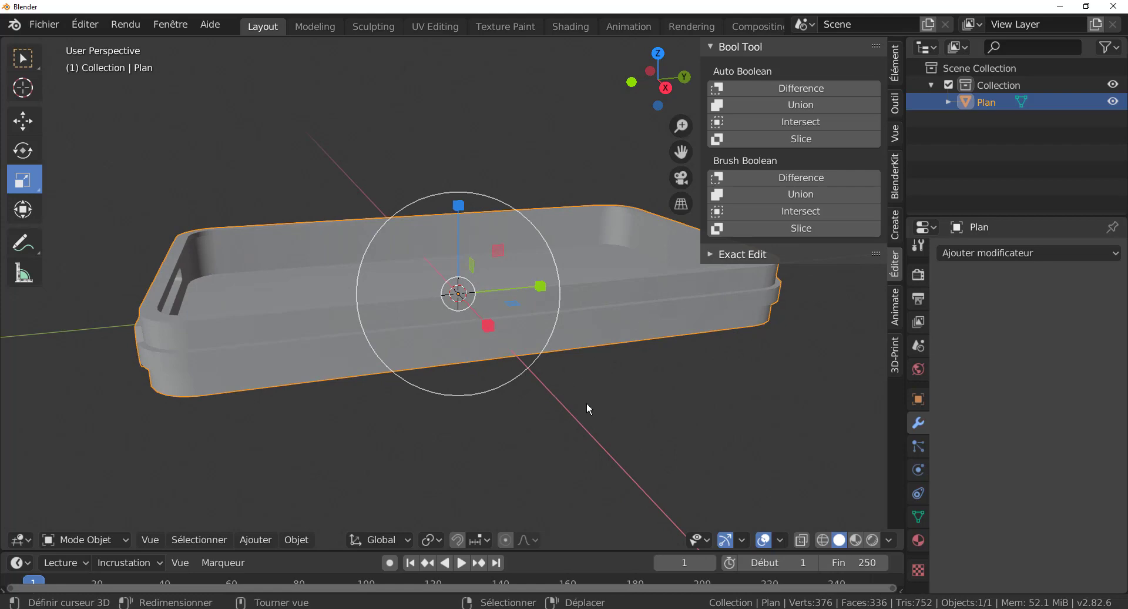
{"action": "key", "text": "KP_3"}
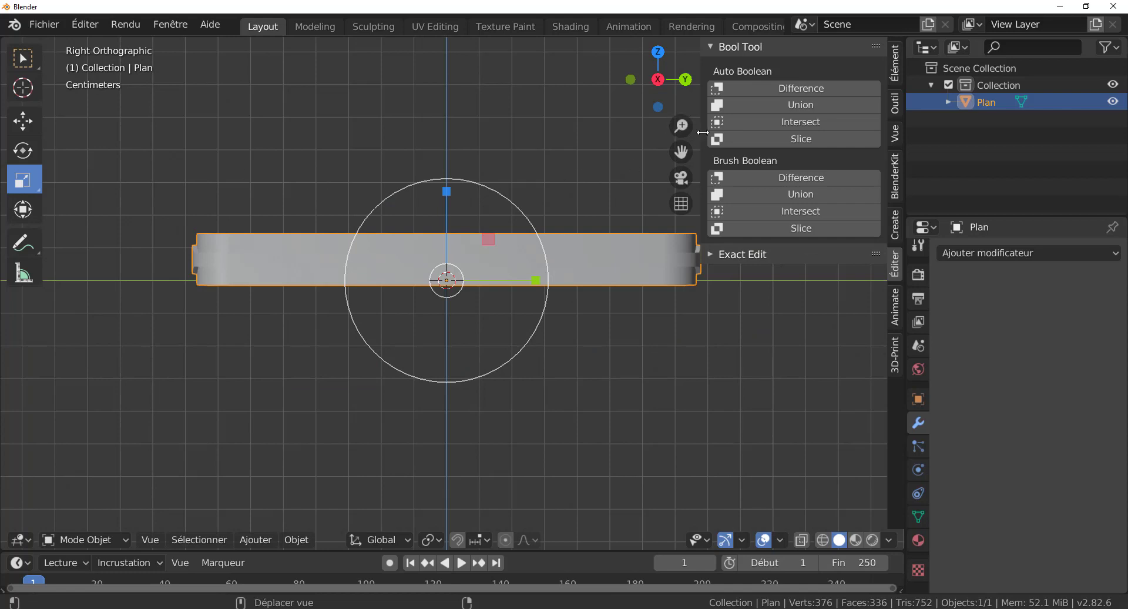
{"action": "left_click_drag", "start_coordinate": [703, 132], "coordinate": [815, 131]}
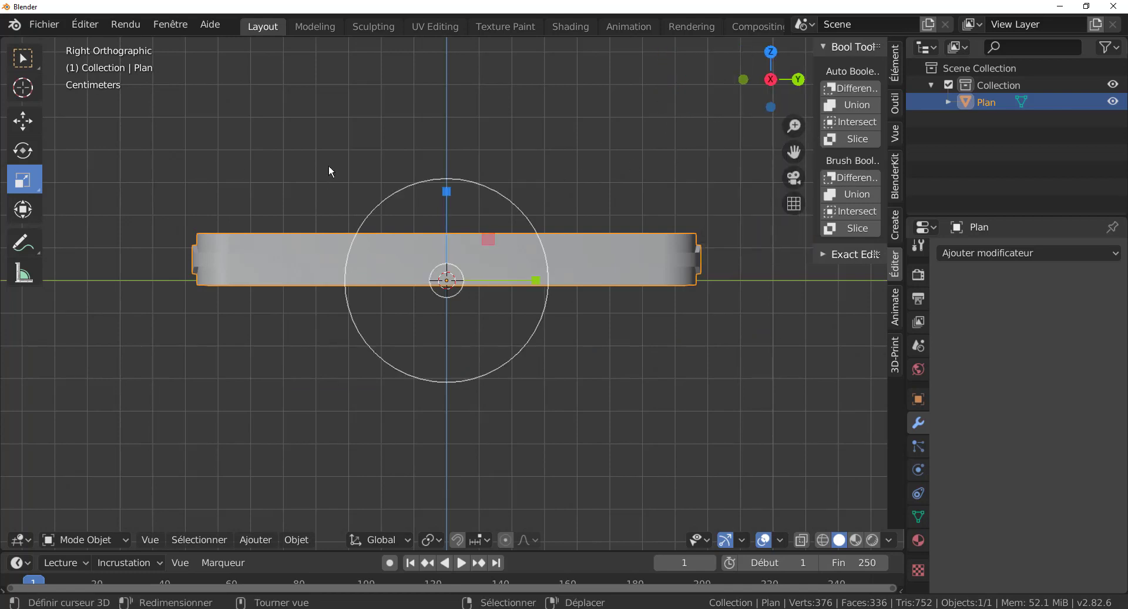
Add a cube mesh at the origin and scale it uniformly by 0.005
{"action": "left_click", "coordinate": [255, 539]}
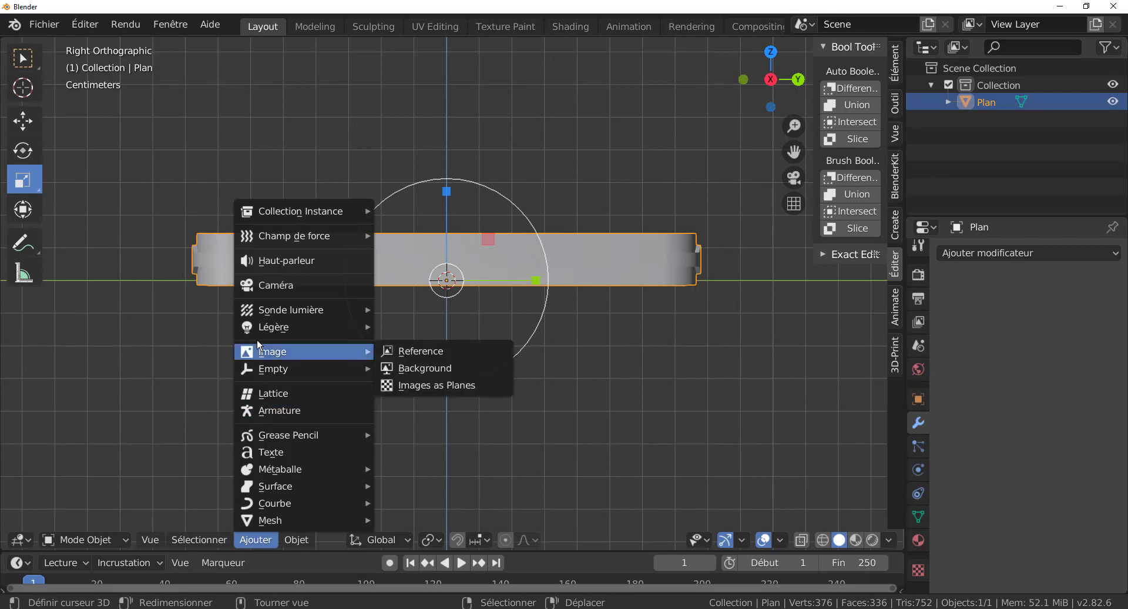
{"action": "mouse_move", "coordinate": [295, 545]}
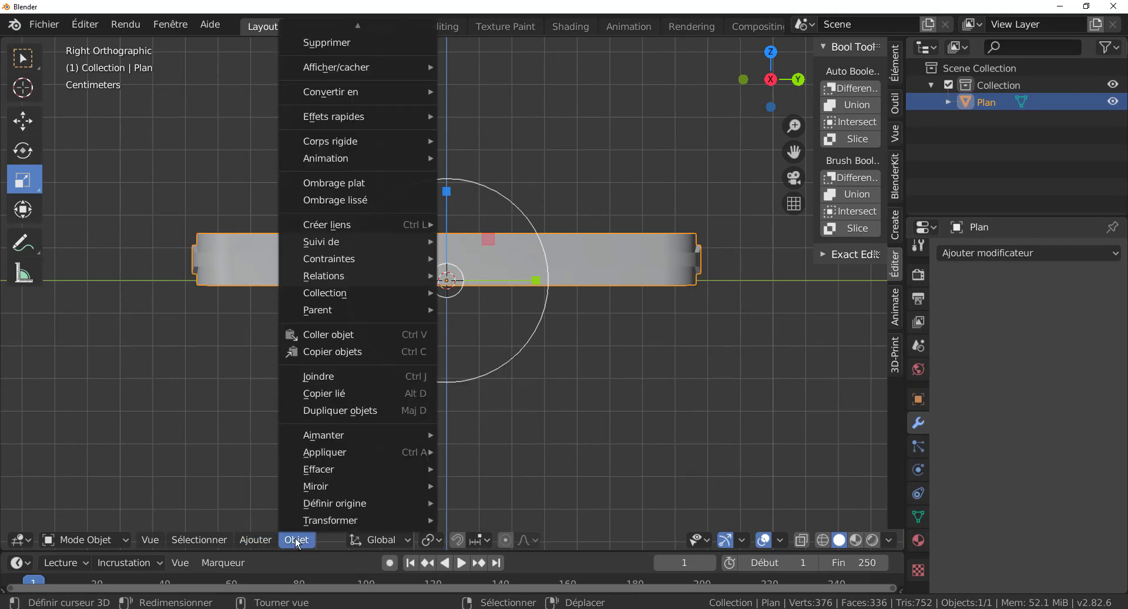
{"action": "left_click", "coordinate": [346, 200]}
{"action": "left_click", "coordinate": [253, 540]}
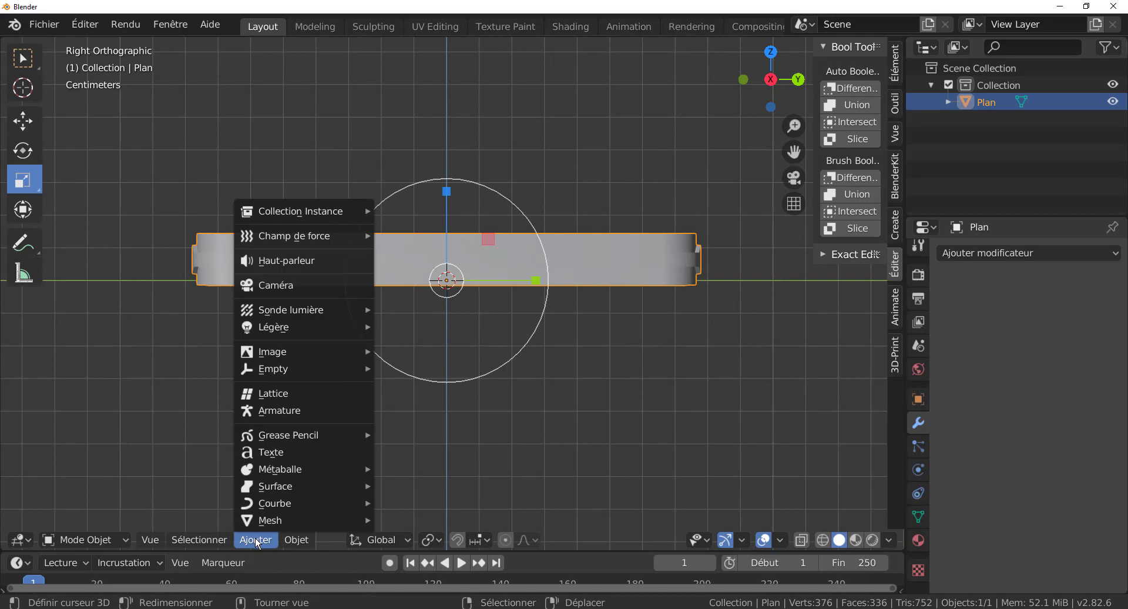
{"action": "mouse_move", "coordinate": [261, 526]}
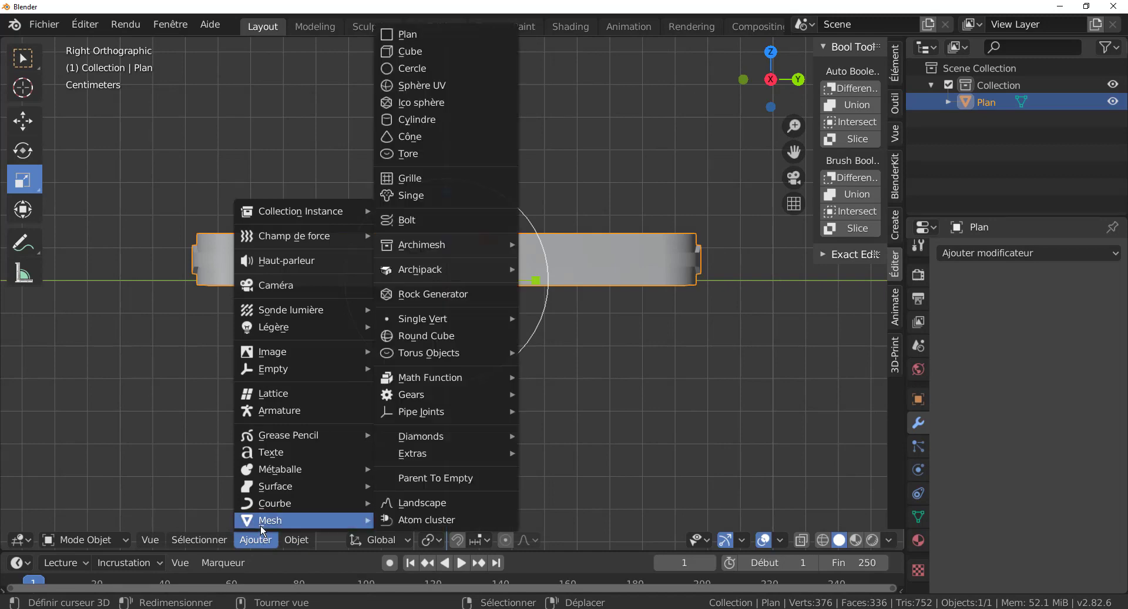
{"action": "left_click", "coordinate": [408, 52]}
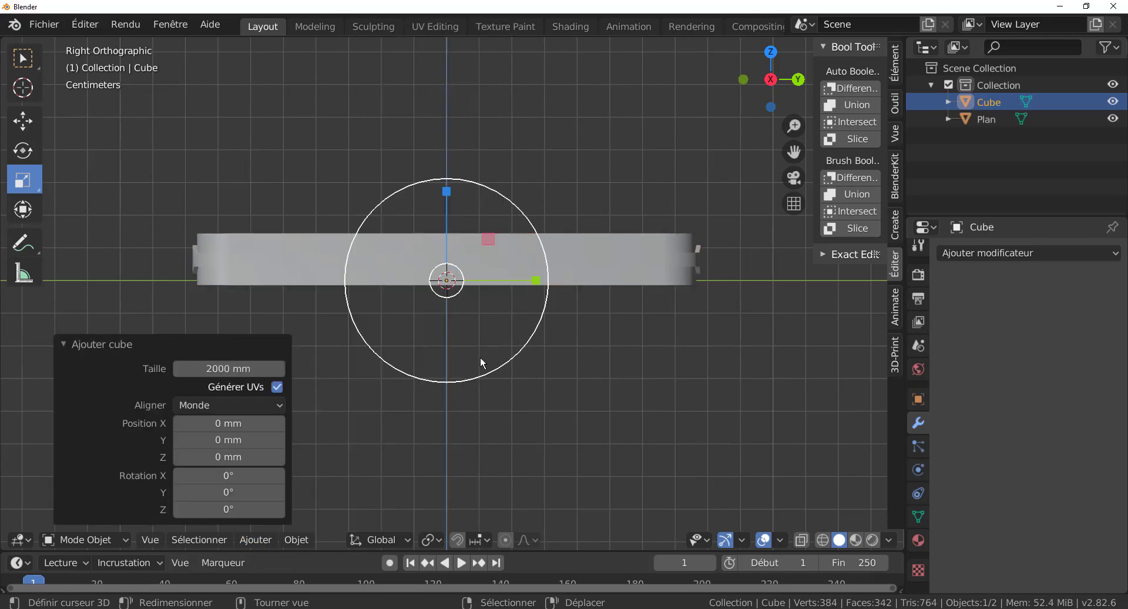
{"action": "key", "text": "s"}
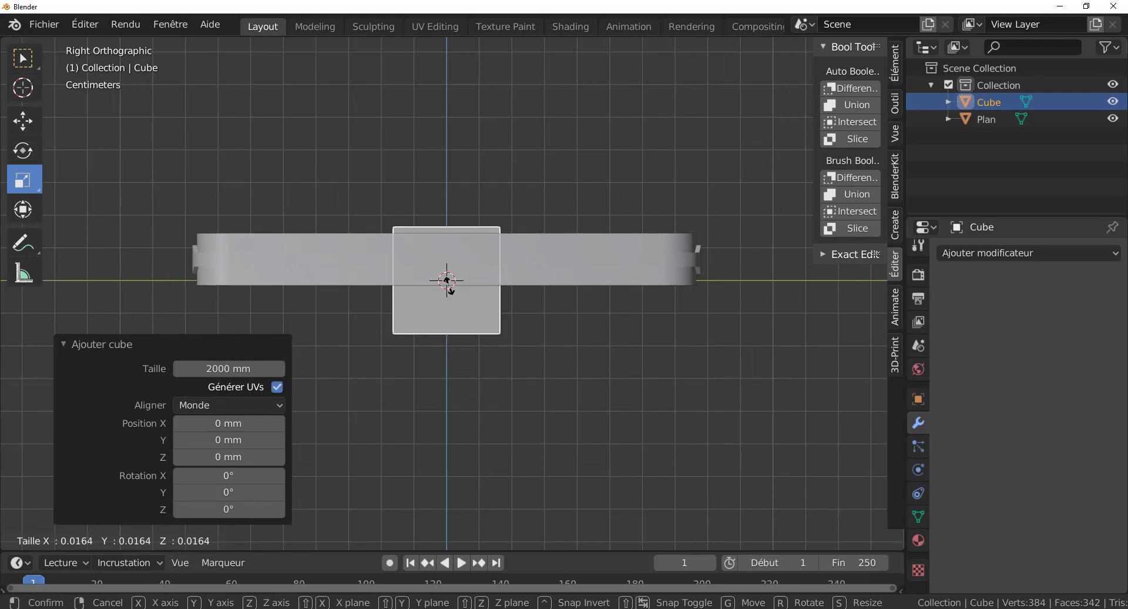
{"action": "left_click", "coordinate": [447, 281]}
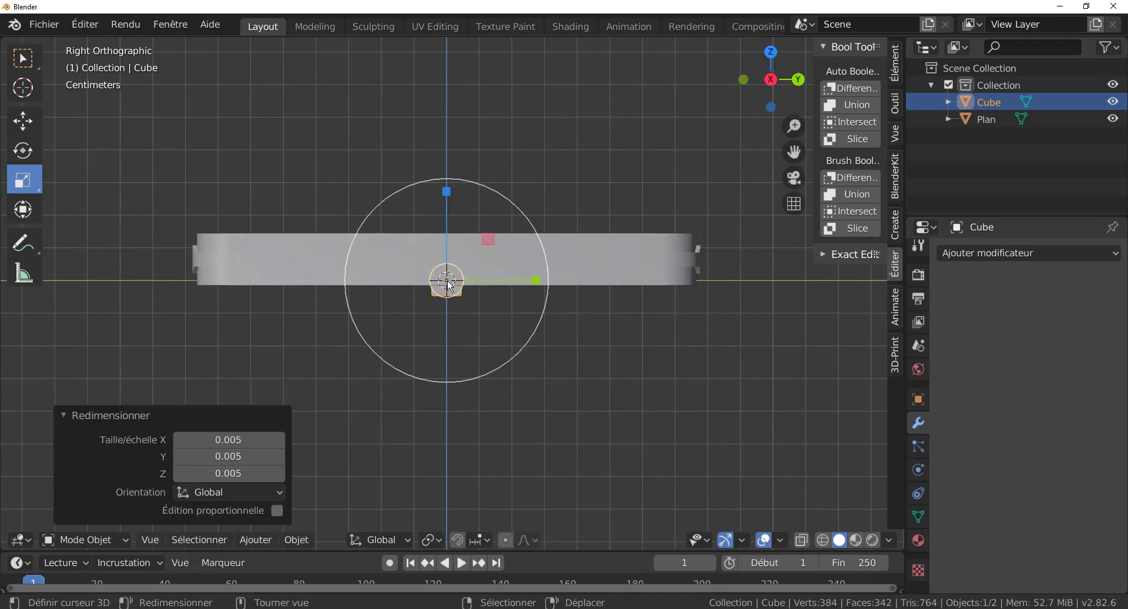
Raise the cube 6.77 mm along Z and scale it uniformly by about 0.478
{"action": "scroll", "coordinate": [498, 398], "scroll_direction": "up", "scroll_amount": 3}
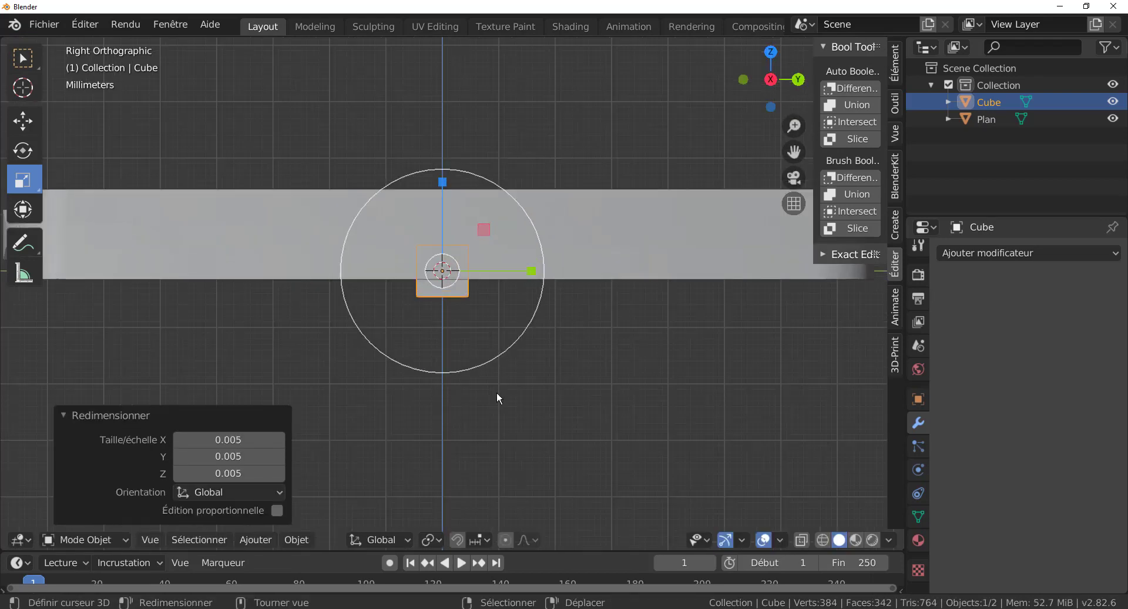
{"action": "key", "text": "g"}
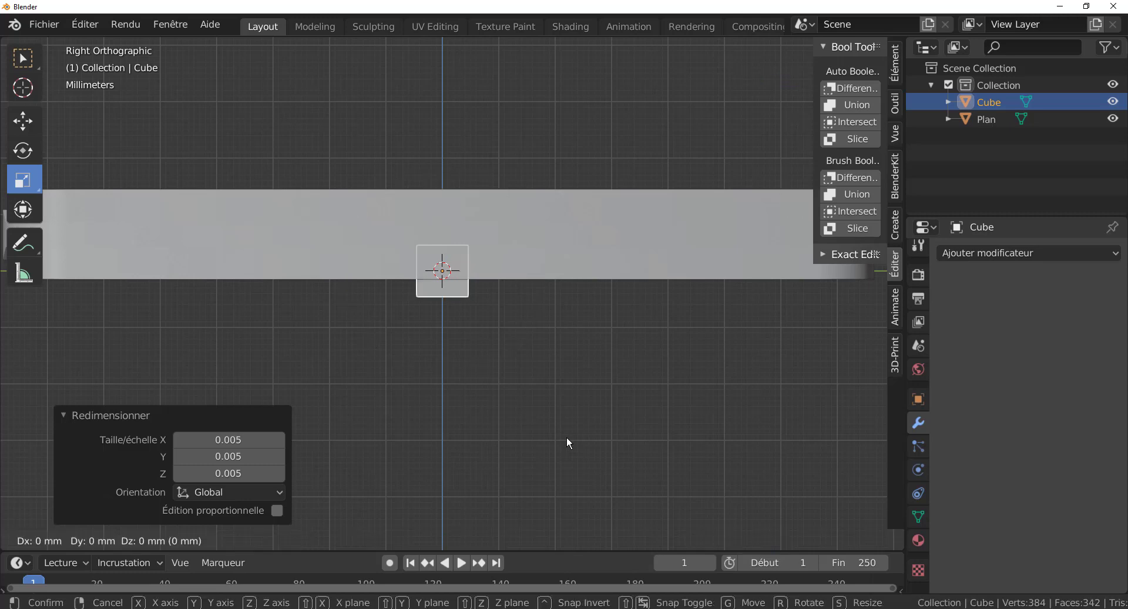
{"action": "key", "text": "z"}
{"action": "left_click", "coordinate": [559, 397]}
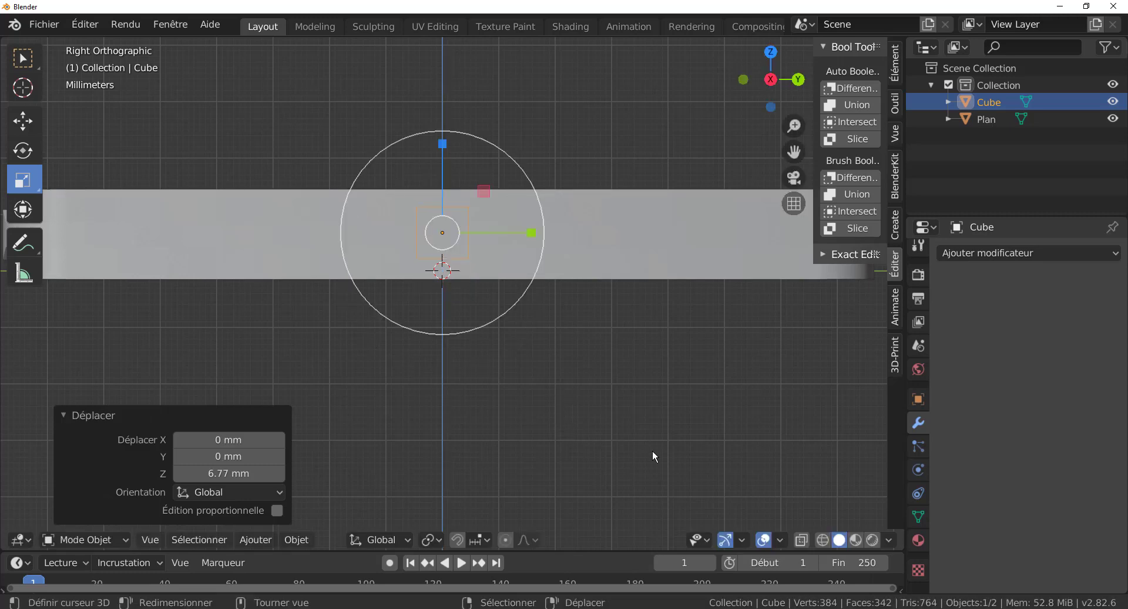
{"action": "key", "text": "s"}
{"action": "left_click", "coordinate": [551, 344]}
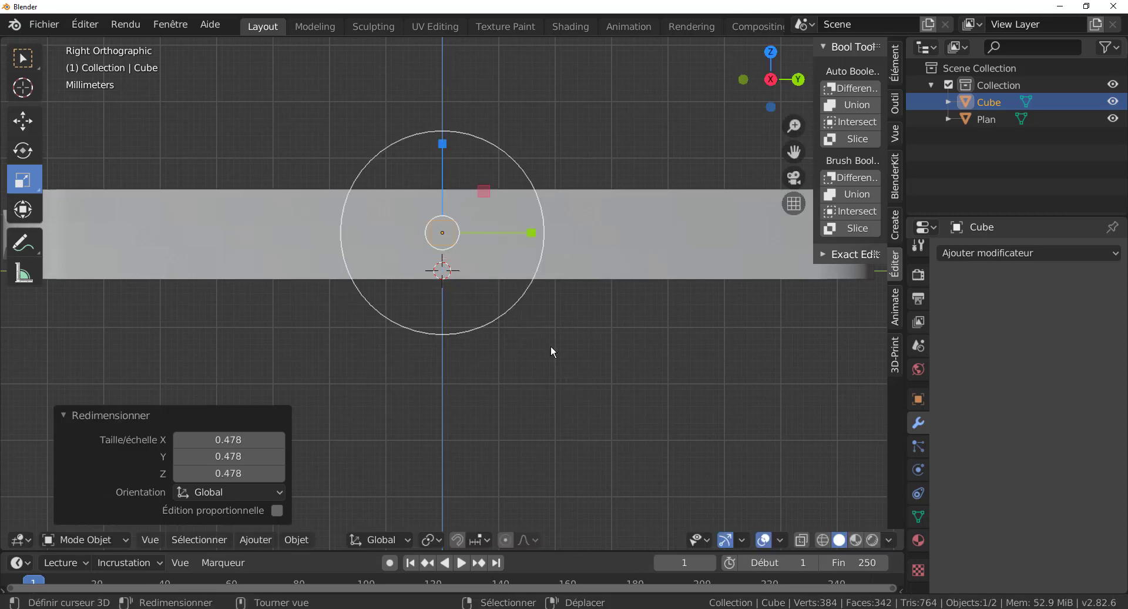
Move the cube about 42.6 mm along X onto the tray's long side wall
{"action": "scroll", "coordinate": [552, 347], "scroll_direction": "down", "scroll_amount": 3}
{"action": "middle_click_drag", "start_coordinate": [552, 347], "coordinate": [499, 427]}
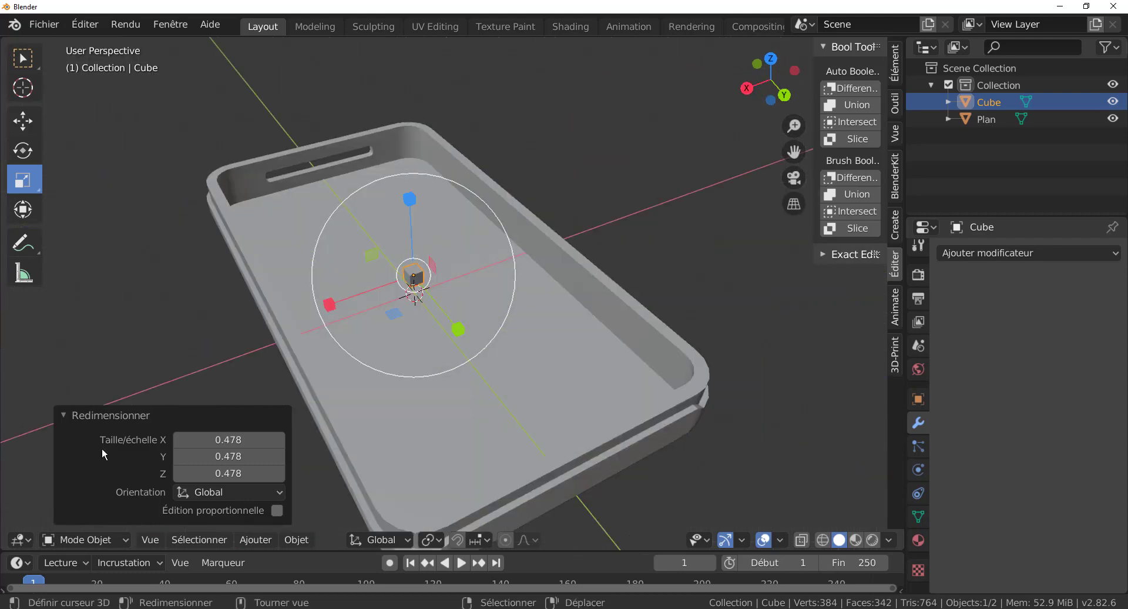
{"action": "scroll", "coordinate": [506, 341], "scroll_direction": "down", "scroll_amount": 2}
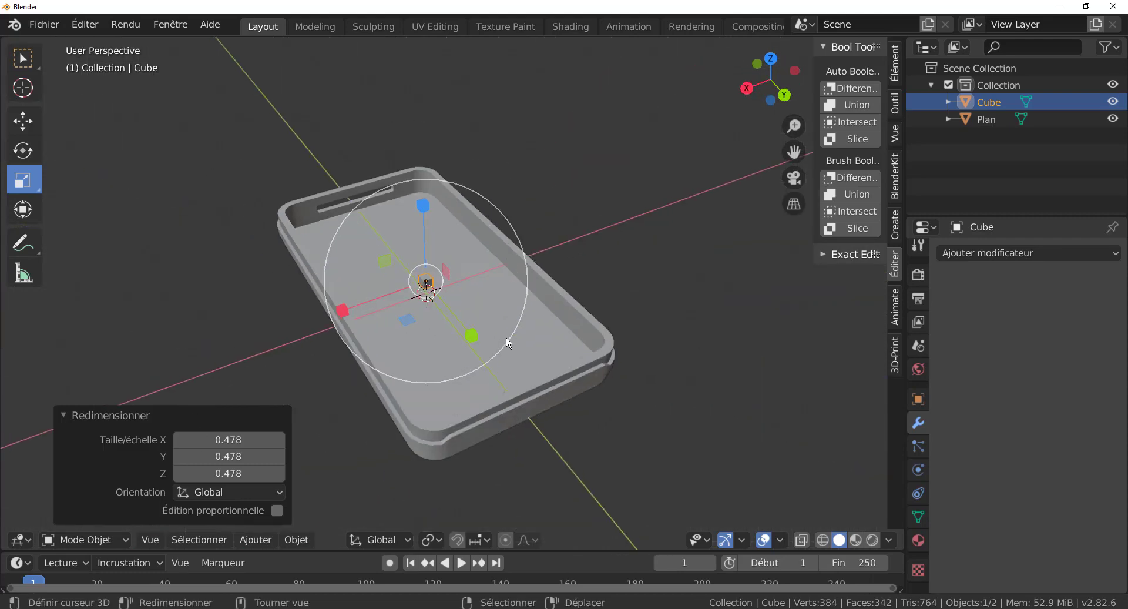
{"action": "key", "text": "g"}
{"action": "key", "text": "x"}
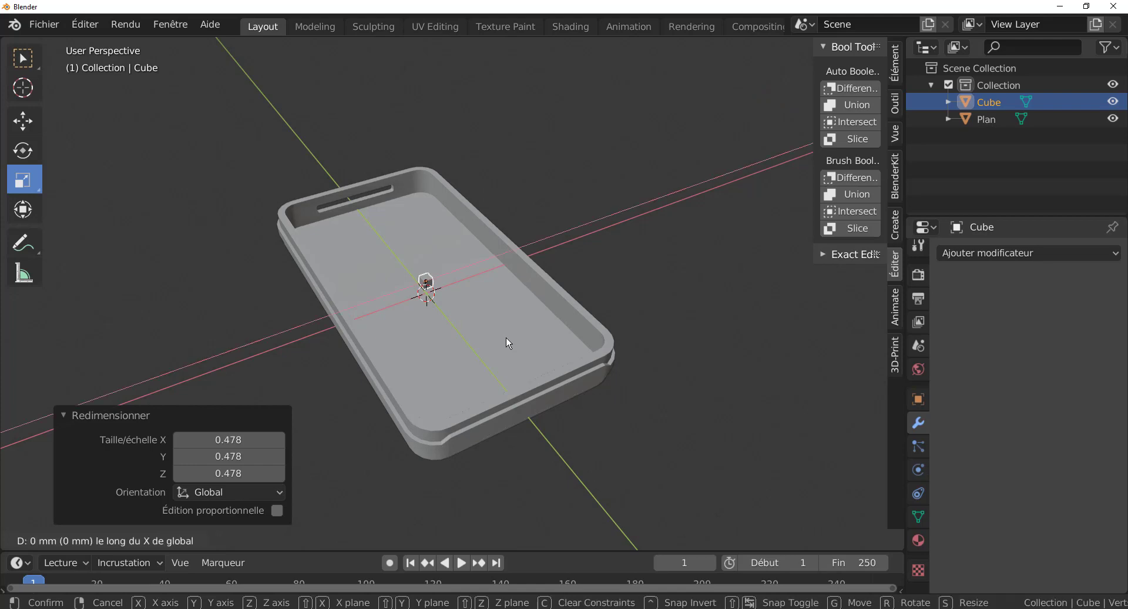
{"action": "left_click", "coordinate": [428, 418]}
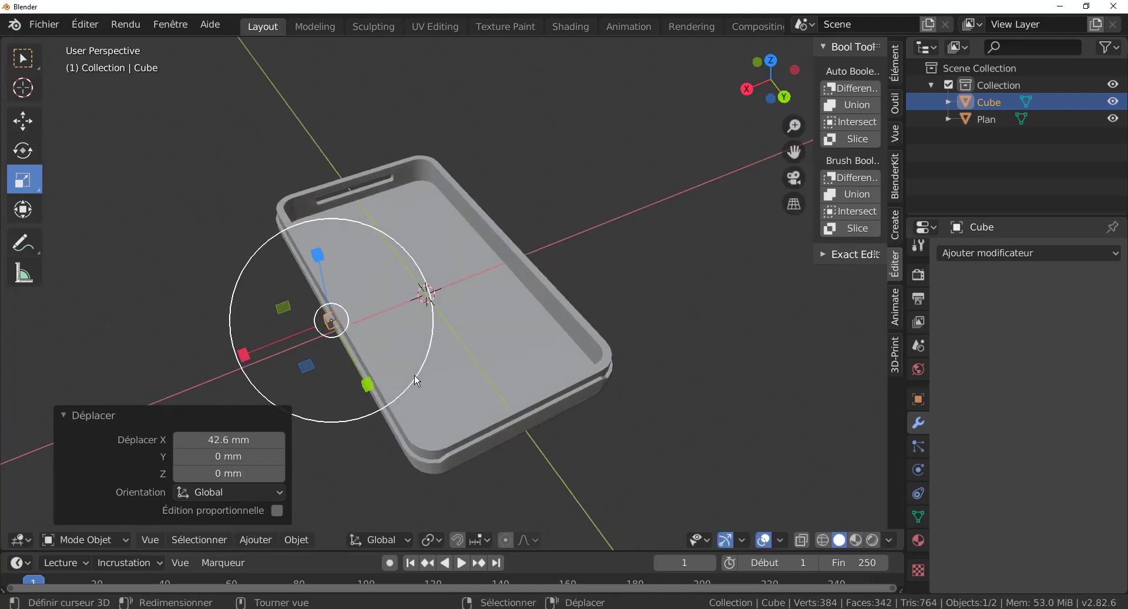
Stretch the cube along X by about 4.924 so it passes through the side wall
{"action": "scroll", "coordinate": [415, 374], "scroll_direction": "up", "scroll_amount": 3}
{"action": "key", "text": "s"}
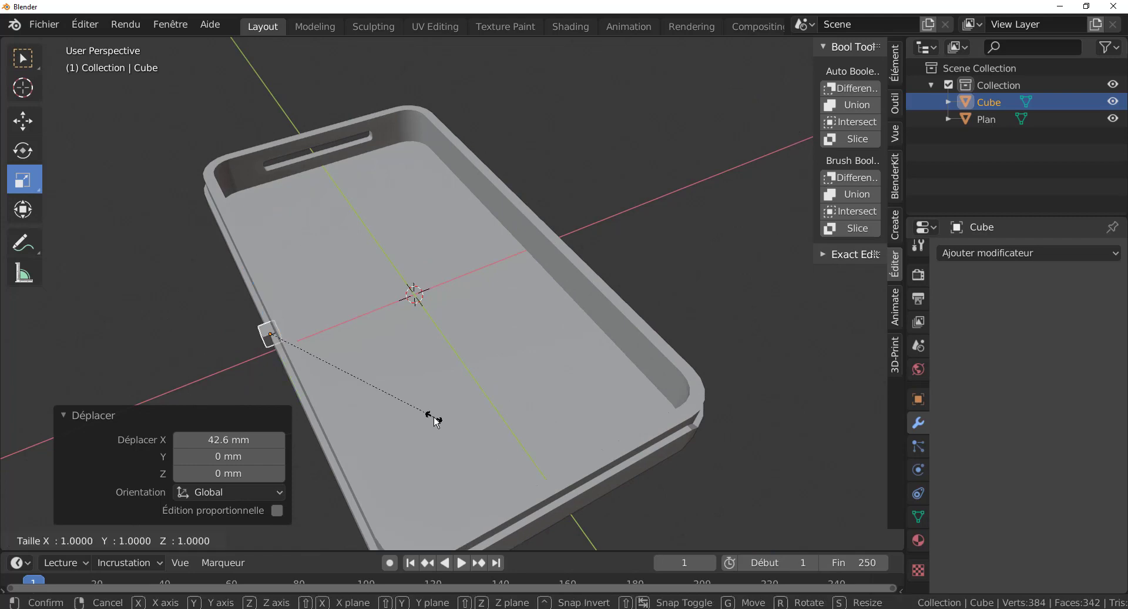
{"action": "key", "text": "x"}
{"action": "key", "text": "Return"}
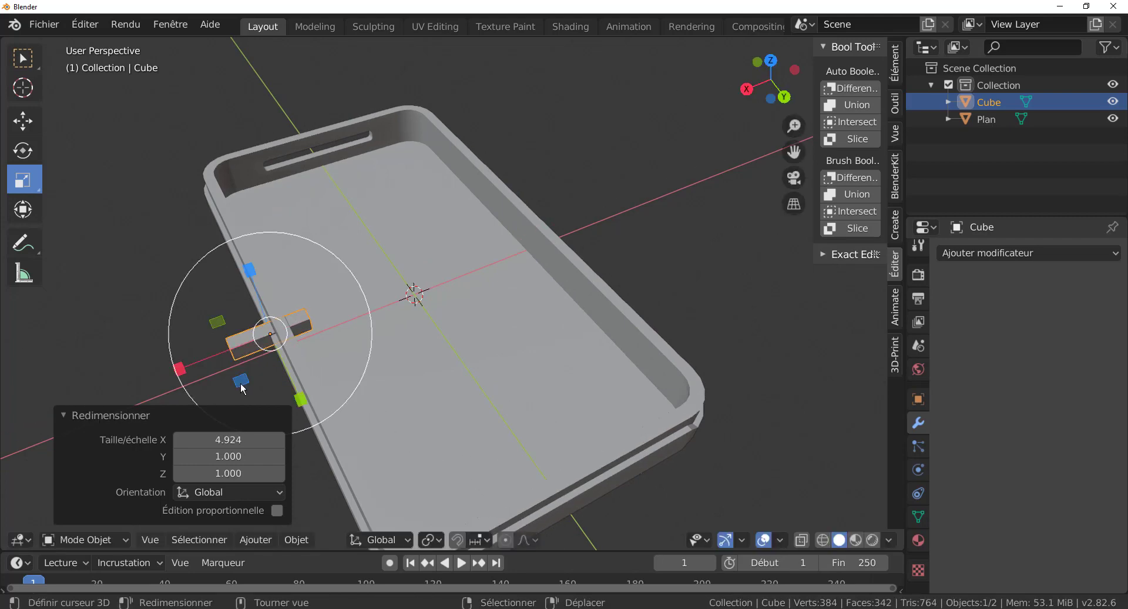
{"action": "middle_click_drag", "start_coordinate": [348, 434], "coordinate": [293, 322]}
{"action": "scroll", "coordinate": [293, 319], "scroll_direction": "up", "scroll_amount": 3}
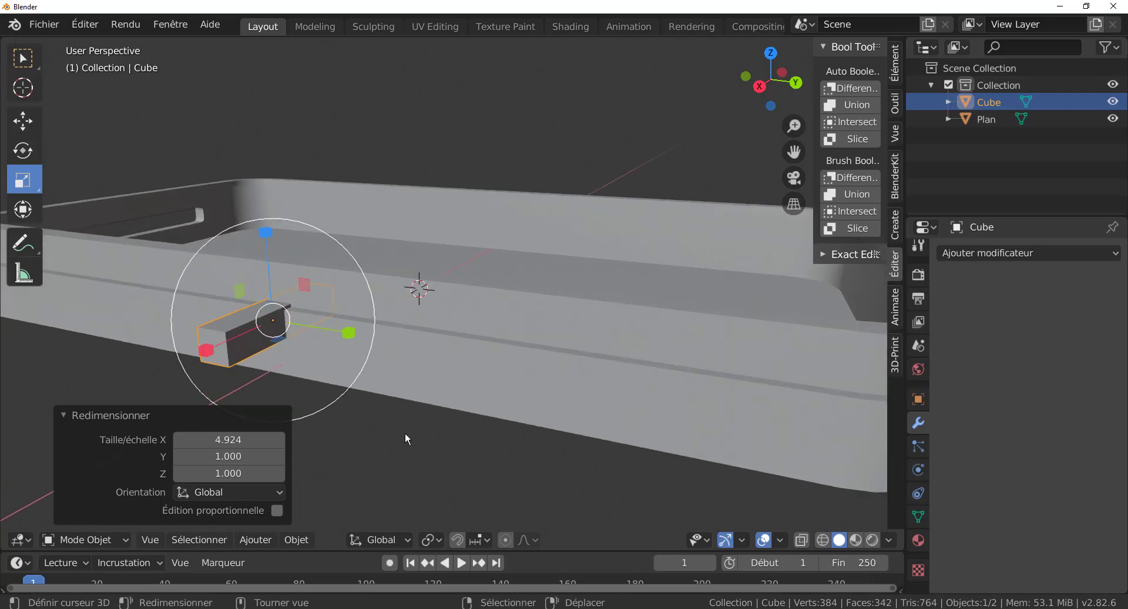
{"action": "key", "text": "s"}
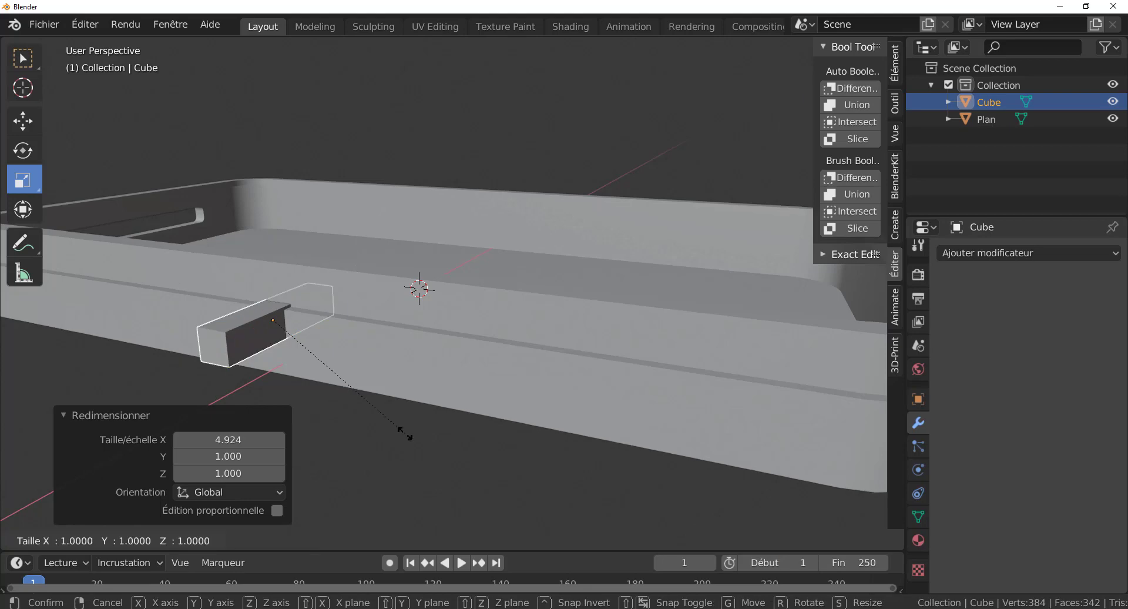
{"action": "key", "text": "x"}
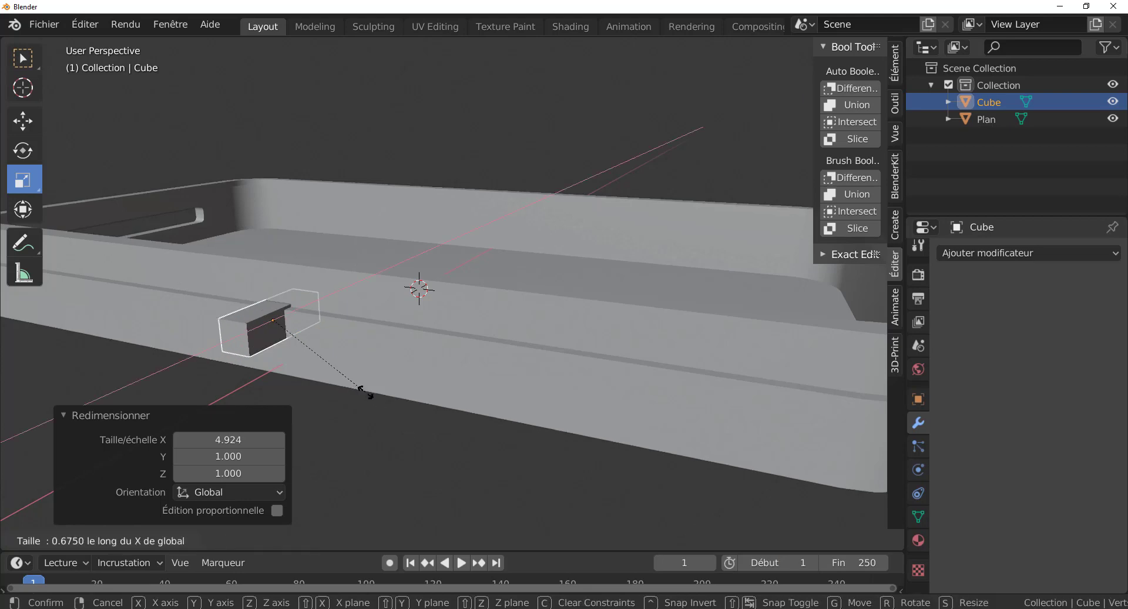
{"action": "right_click", "coordinate": [389, 427]}
Flatten the block crossing the side wall by scaling it along Z by about 0.558
{"action": "key", "text": "s"}
{"action": "key", "text": "z"}
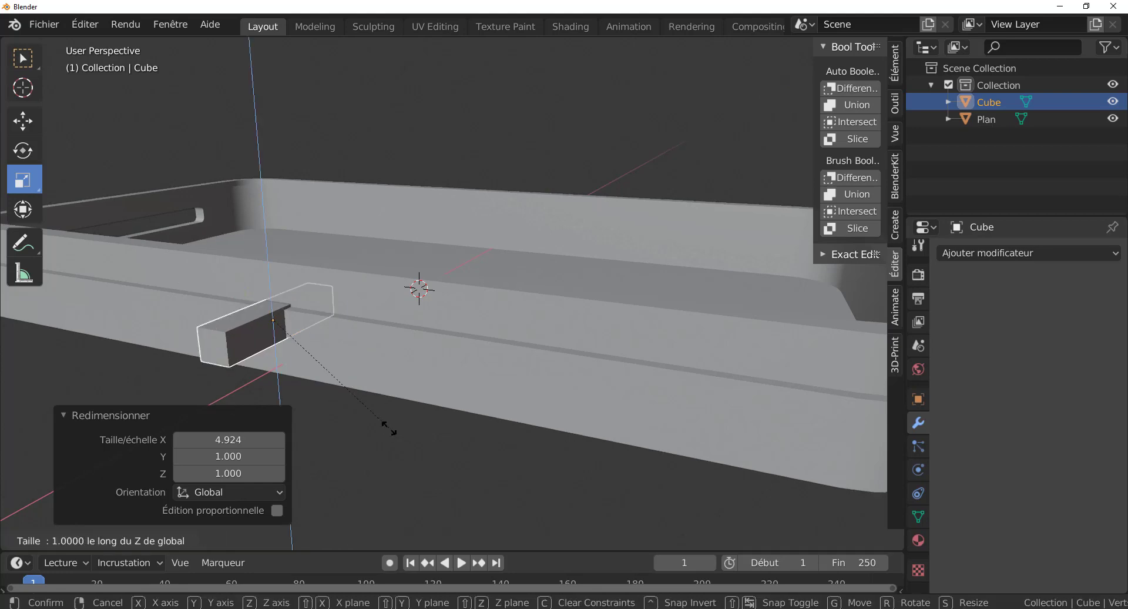
{"action": "left_click", "coordinate": [347, 372]}
{"action": "middle_click_drag", "start_coordinate": [307, 357], "coordinate": [405, 351]}
{"action": "middle_click_drag", "start_coordinate": [657, 378], "coordinate": [656, 359]}
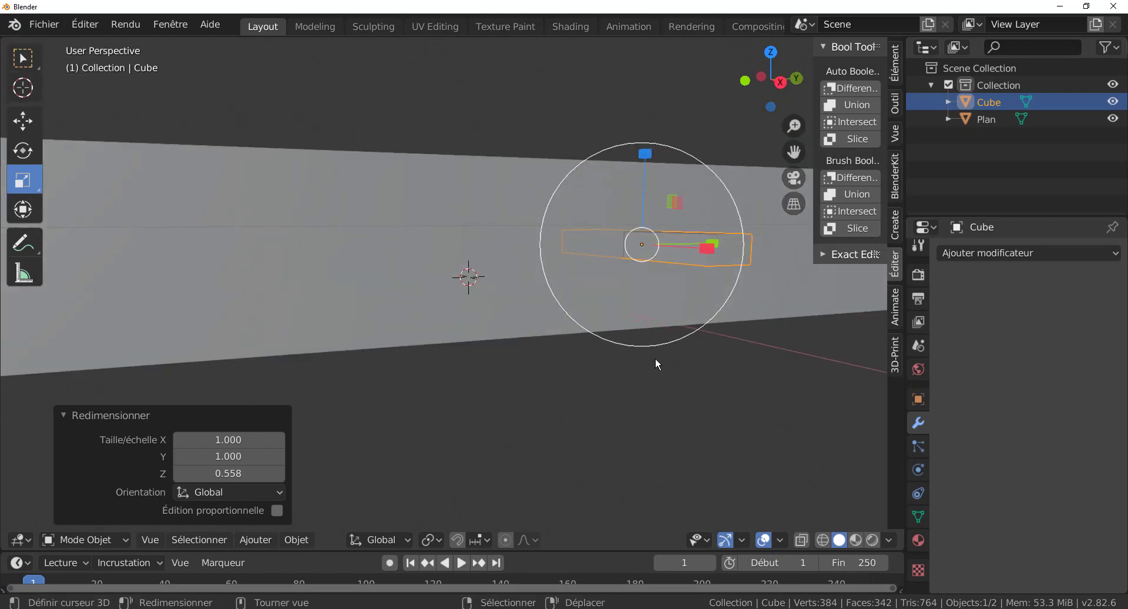
{"action": "middle_click_drag", "start_coordinate": [732, 374], "coordinate": [583, 375]}
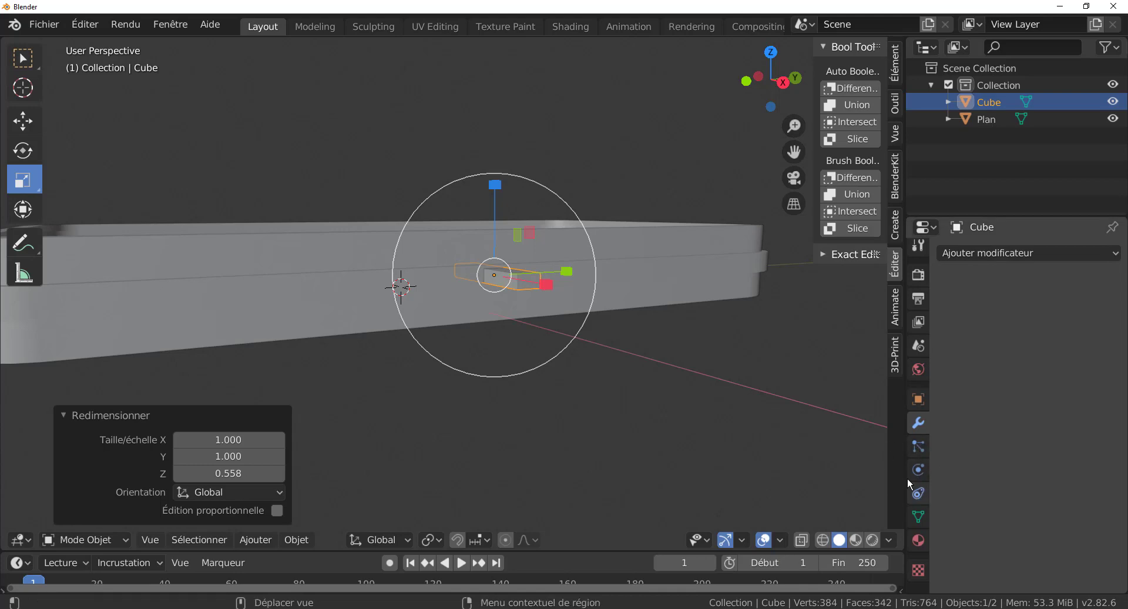
{"action": "middle_click_drag", "start_coordinate": [676, 368], "coordinate": [679, 365]}
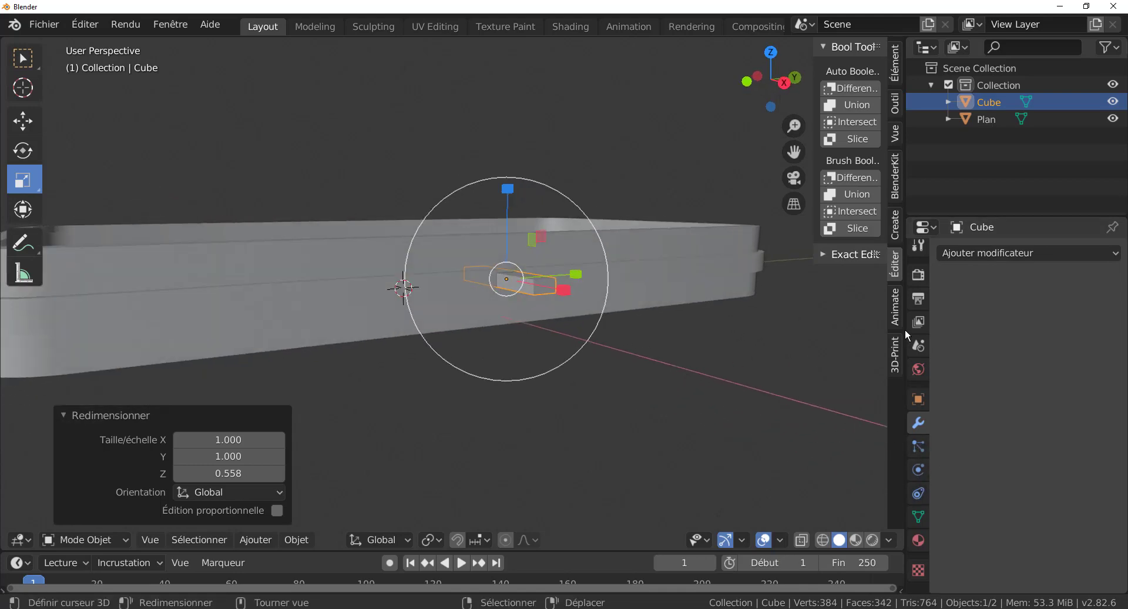
{"action": "mouse_move", "coordinate": [589, 315]}
{"action": "middle_mouse_down"}
{"action": "mouse_move", "coordinate": [597, 309]}
{"action": "mouse_move", "coordinate": [580, 312]}
{"action": "middle_mouse_up"}
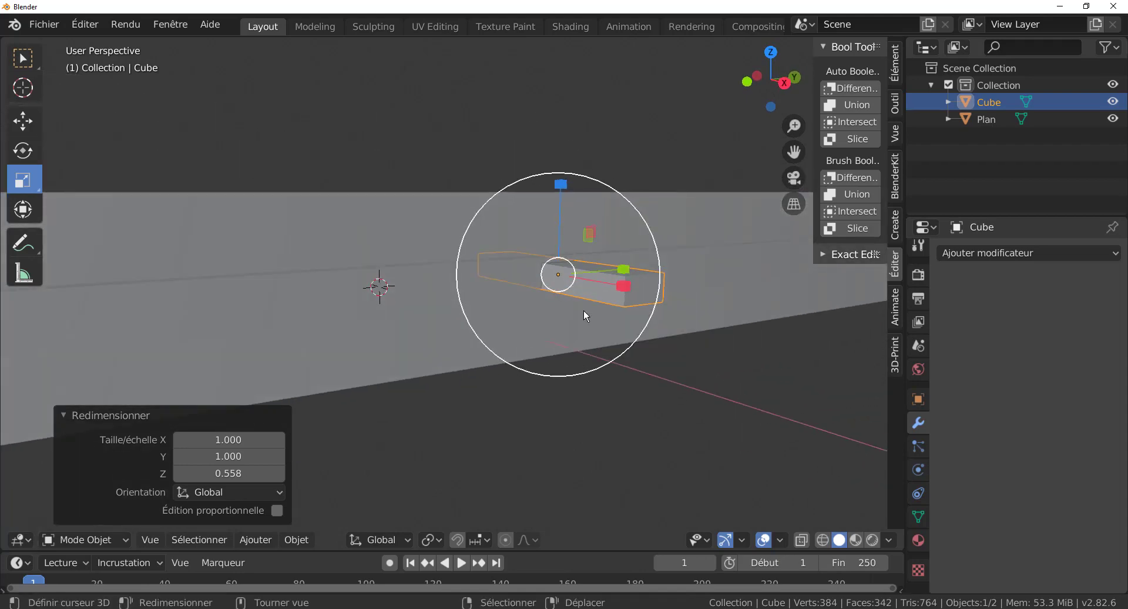
Set the scene's render engine to Workbench
{"action": "left_click", "coordinate": [918, 275]}
{"action": "scroll", "coordinate": [1027, 277], "scroll_direction": "up", "scroll_amount": 3}
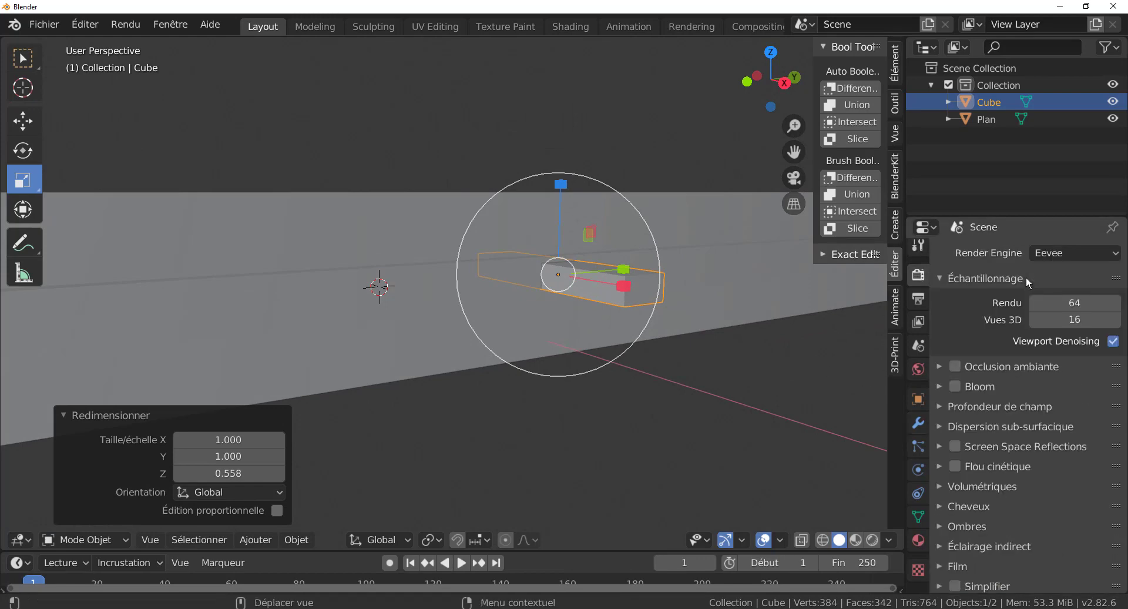
{"action": "left_click", "coordinate": [1060, 252]}
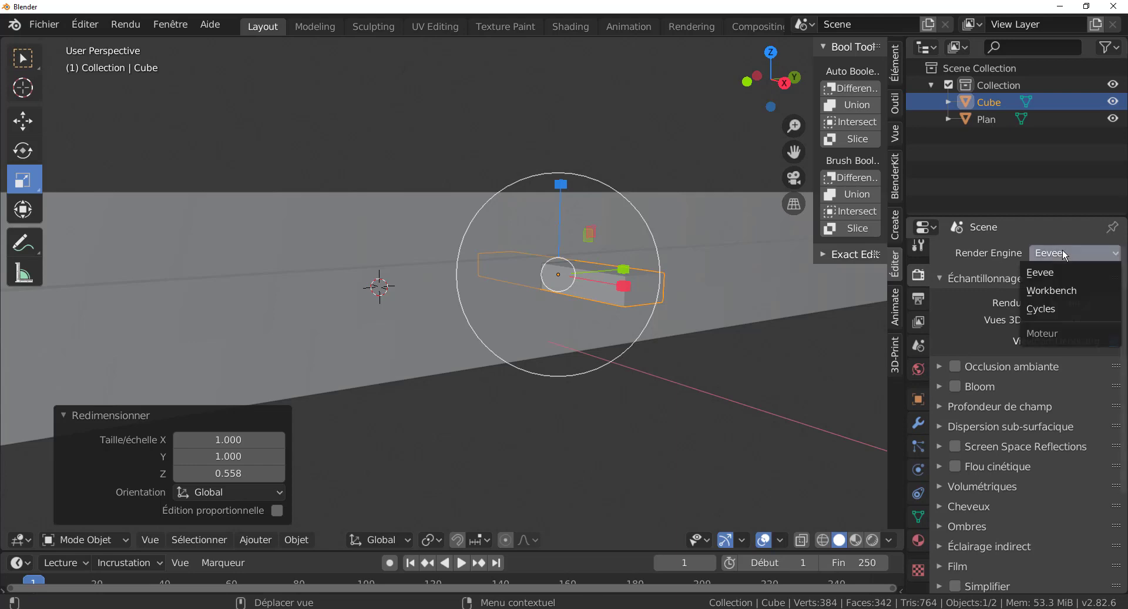
{"action": "left_click", "coordinate": [1068, 288]}
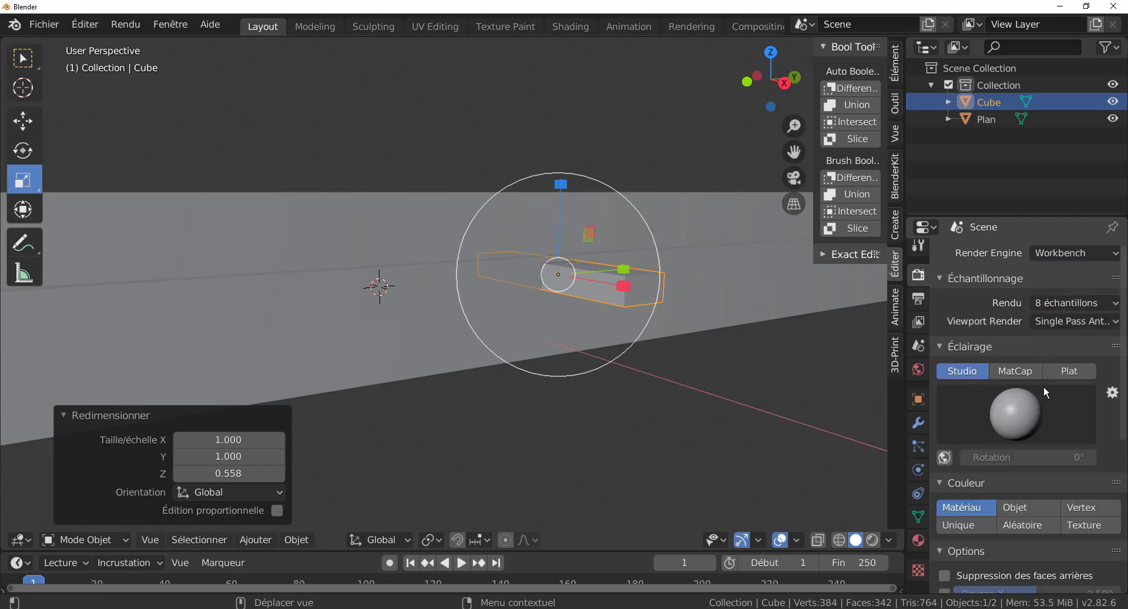
Enable the Workbench shadow (Ombre) option at 0.725 and display the viewport in rendered shading
{"action": "scroll", "coordinate": [970, 441], "scroll_direction": "down", "scroll_amount": 2}
{"action": "scroll", "coordinate": [974, 437], "scroll_direction": "down", "scroll_amount": 5}
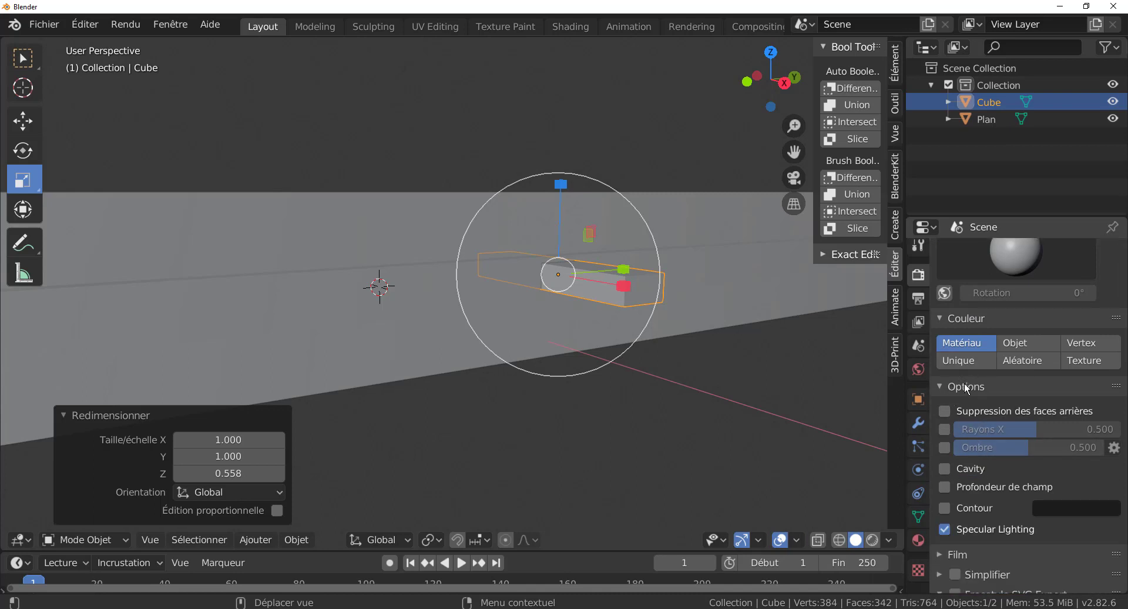
{"action": "left_click", "coordinate": [945, 448]}
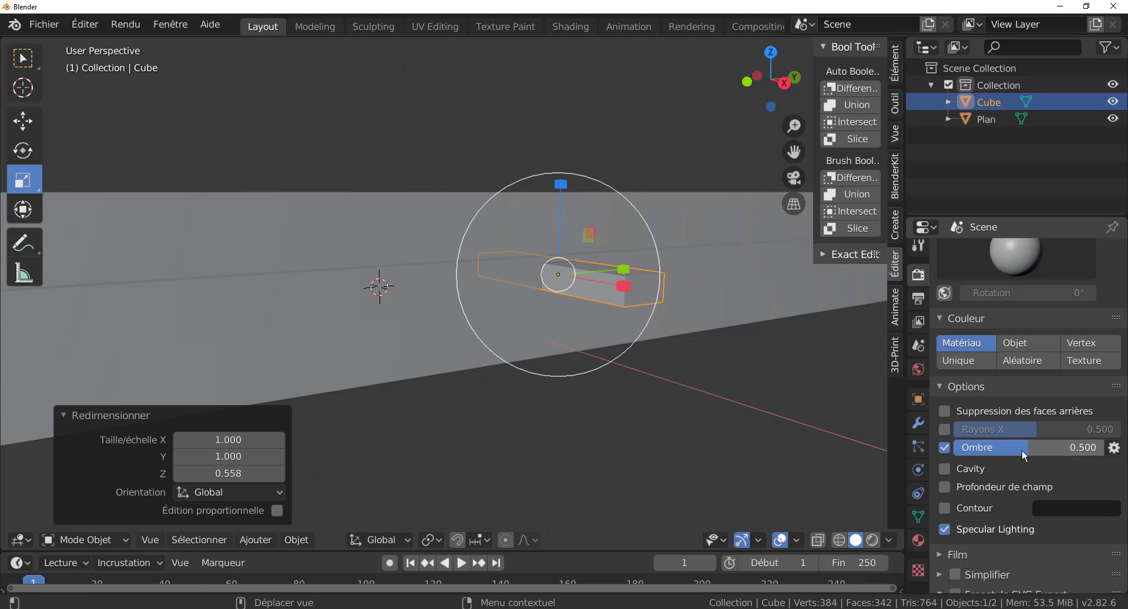
{"action": "scroll", "coordinate": [1021, 449], "scroll_direction": "down", "scroll_amount": 3}
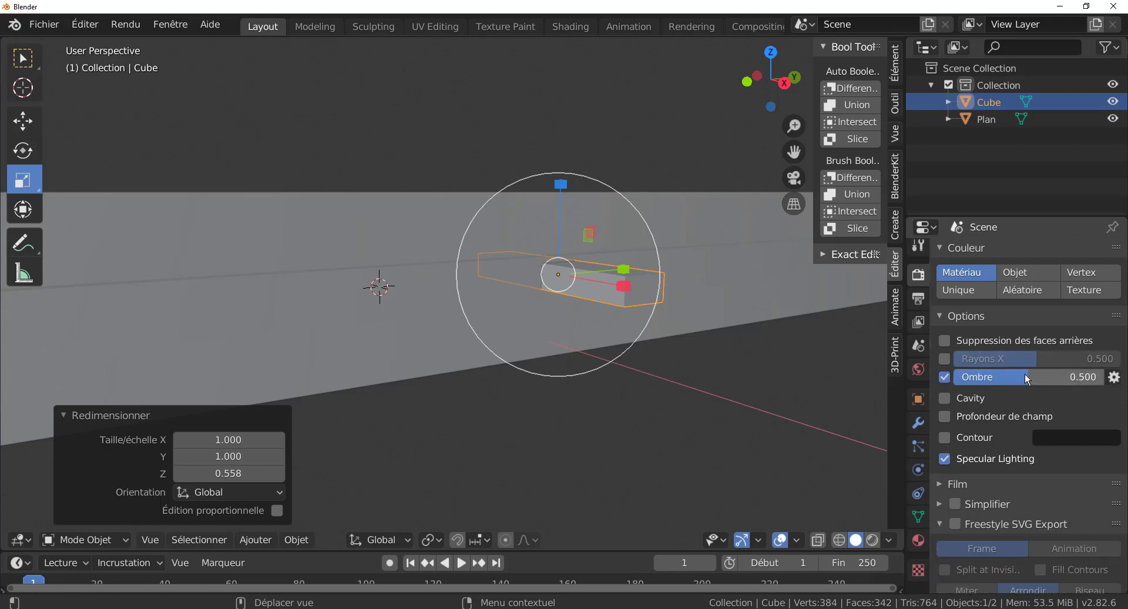
{"action": "left_click_drag", "start_coordinate": [1024, 373], "coordinate": [1062, 373]}
{"action": "left_click", "coordinate": [873, 540]}
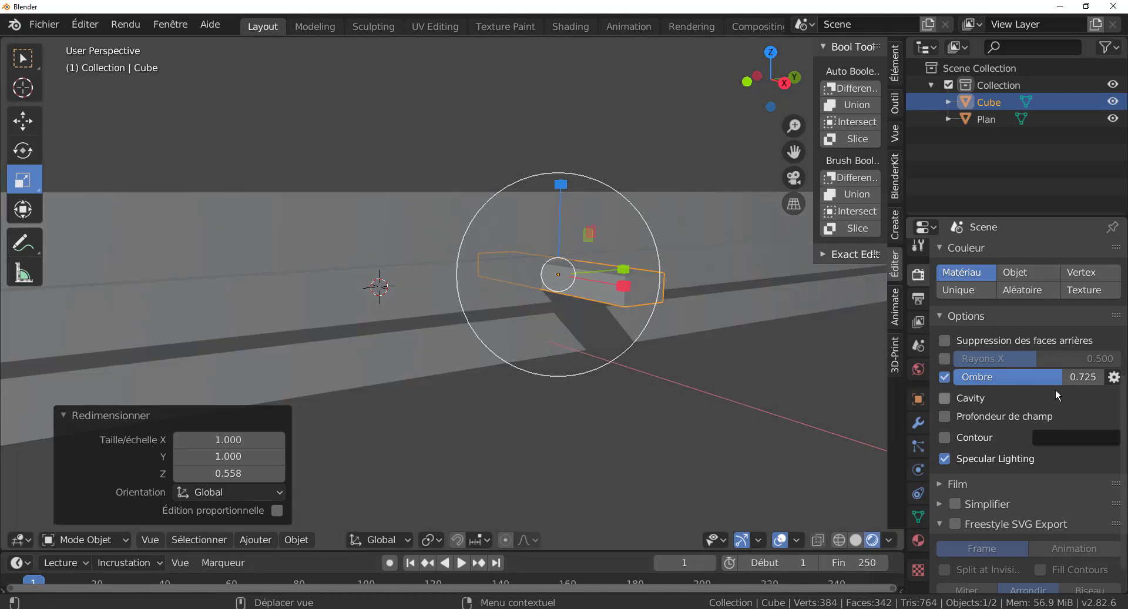
Enable the Contour and Cavity options, with a world-space Ridge of about 1.664 and Valley of 2.500
{"action": "left_click", "coordinate": [943, 439]}
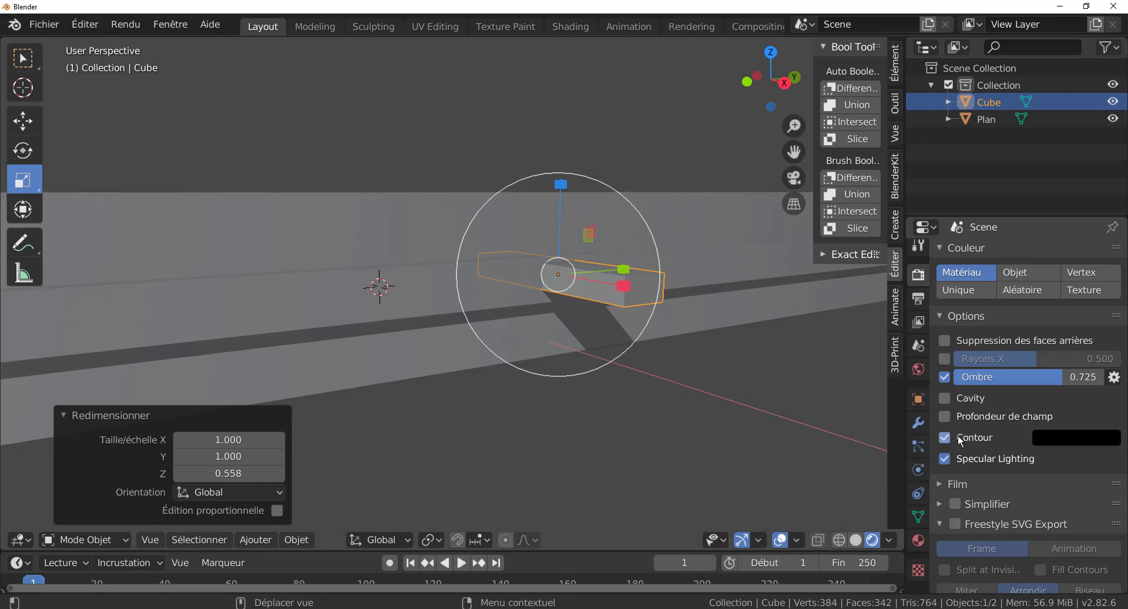
{"action": "left_click", "coordinate": [945, 398]}
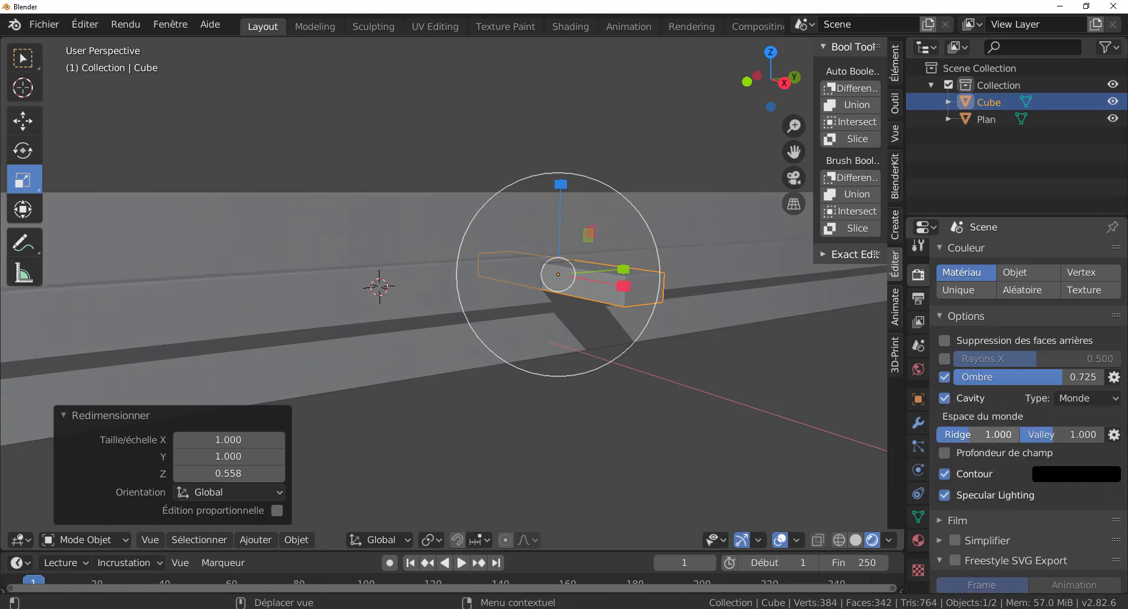
{"action": "left_click_drag", "start_coordinate": [987, 434], "coordinate": [1104, 435]}
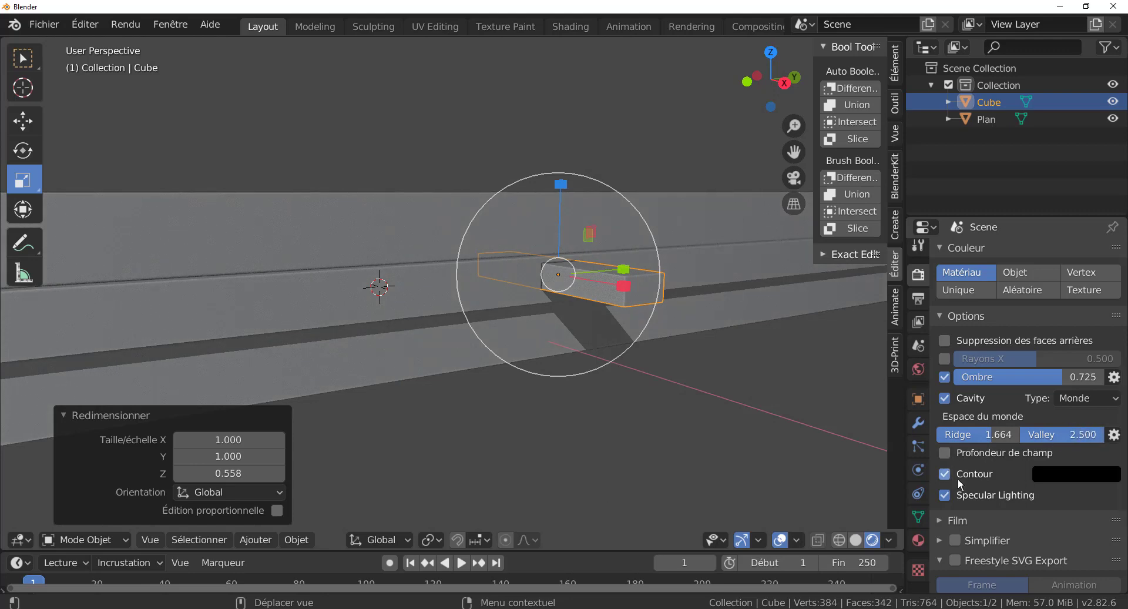
Set the Cavity type to Les deux with a screen-space Ridge of about 1.443 and Valley of about 1.380
{"action": "left_click", "coordinate": [1081, 398]}
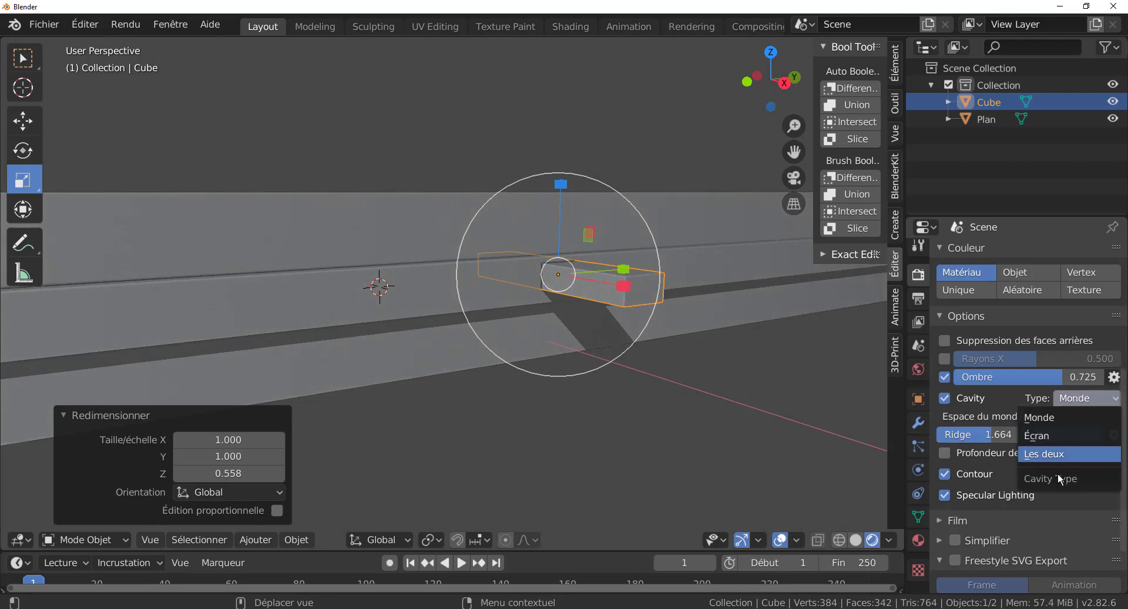
{"action": "left_click", "coordinate": [1059, 457]}
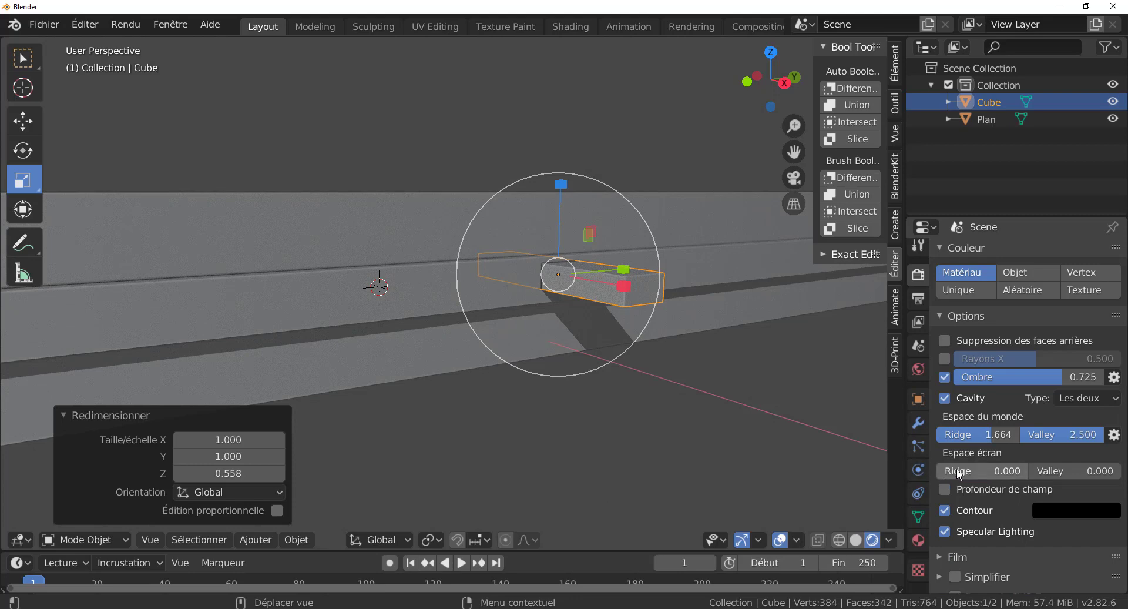
{"action": "left_click_drag", "start_coordinate": [957, 471], "coordinate": [1092, 470]}
{"action": "mouse_move", "coordinate": [797, 442]}
{"action": "middle_mouse_down"}
{"action": "mouse_move", "coordinate": [745, 405]}
{"action": "mouse_move", "coordinate": [724, 422]}
{"action": "mouse_move", "coordinate": [684, 419]}
{"action": "middle_mouse_up"}
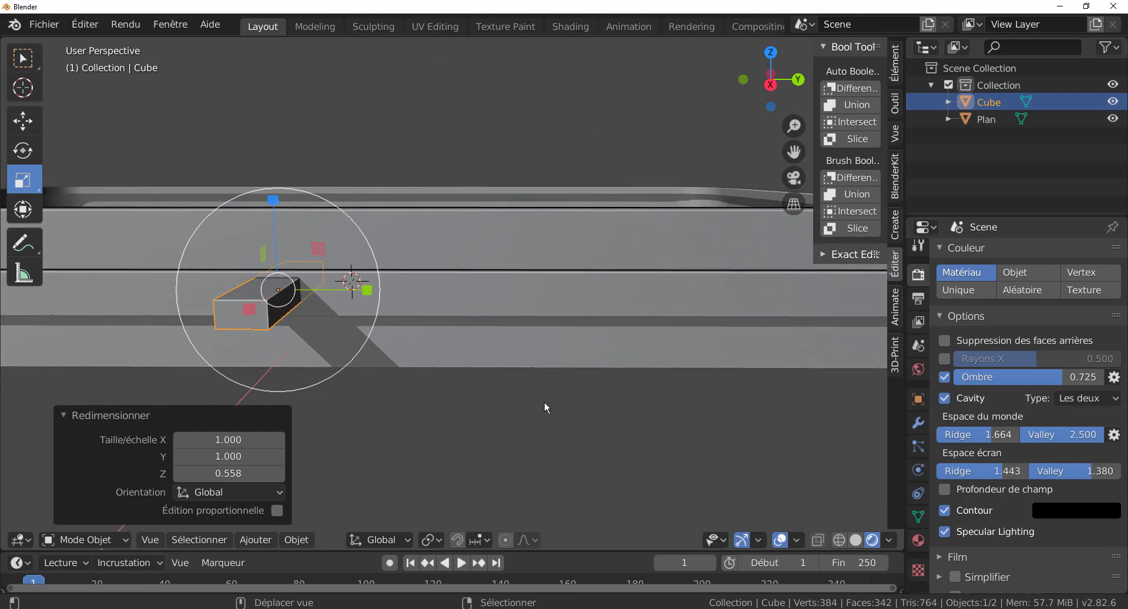
{"action": "middle_click_drag", "start_coordinate": [544, 401], "coordinate": [500, 374]}
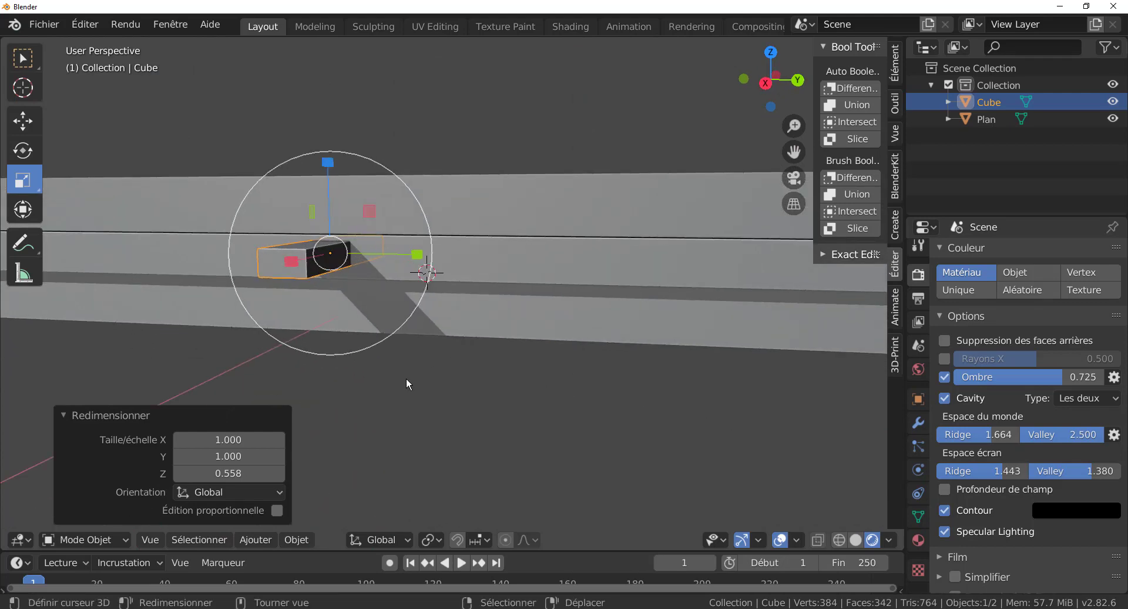
Move the block crossing the side wall down along Z by about 0.266 mm
{"action": "left_click", "coordinate": [22, 126]}
{"action": "scroll", "coordinate": [276, 238], "scroll_direction": "up", "scroll_amount": 2}
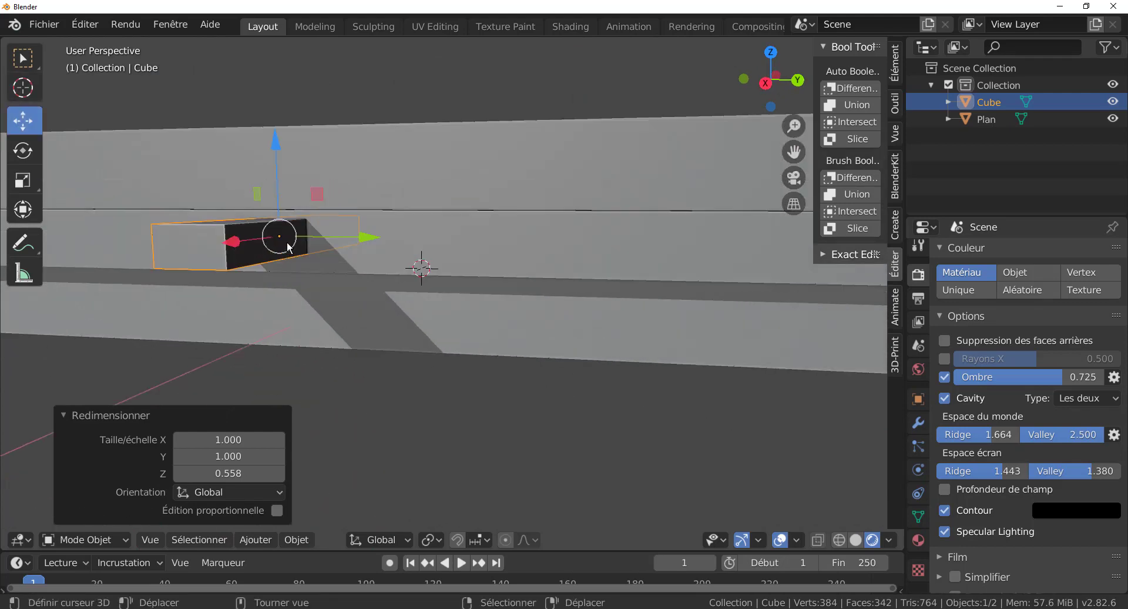
{"action": "middle_click_drag", "start_coordinate": [264, 229], "coordinate": [447, 254], "text": "shift"}
{"action": "middle_click_drag", "start_coordinate": [447, 254], "coordinate": [474, 256]}
{"action": "scroll", "coordinate": [436, 254], "scroll_direction": "down", "scroll_amount": 2}
{"action": "scroll", "coordinate": [474, 256], "scroll_direction": "down", "scroll_amount": 5}
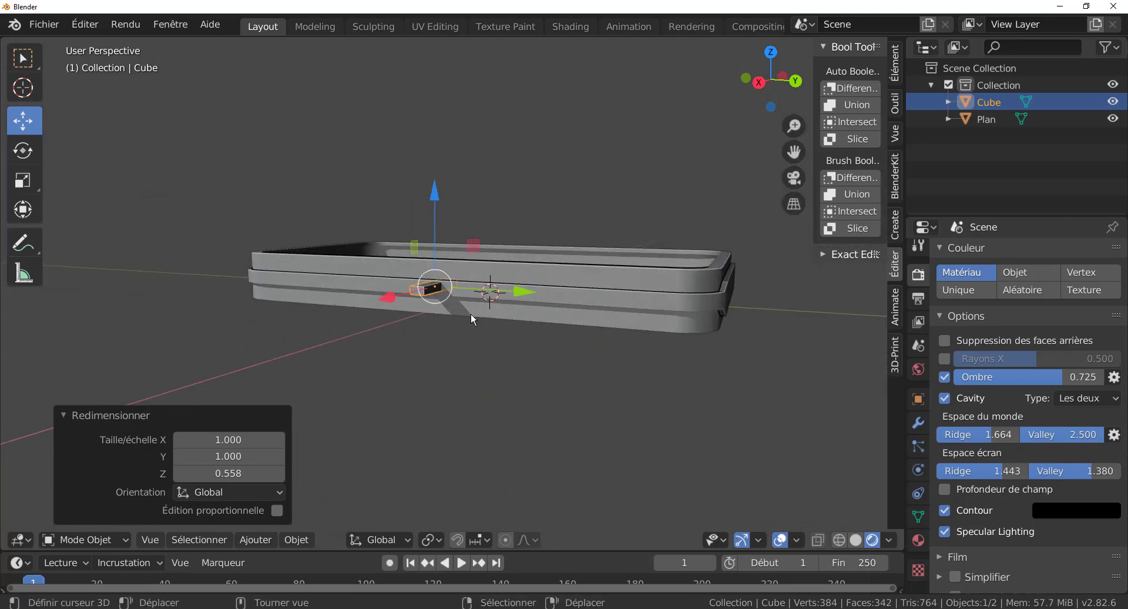
{"action": "scroll", "coordinate": [470, 313], "scroll_direction": "up", "scroll_amount": 1}
{"action": "scroll", "coordinate": [470, 318], "scroll_direction": "down", "scroll_amount": 1}
{"action": "scroll", "coordinate": [475, 338], "scroll_direction": "up", "scroll_amount": 1}
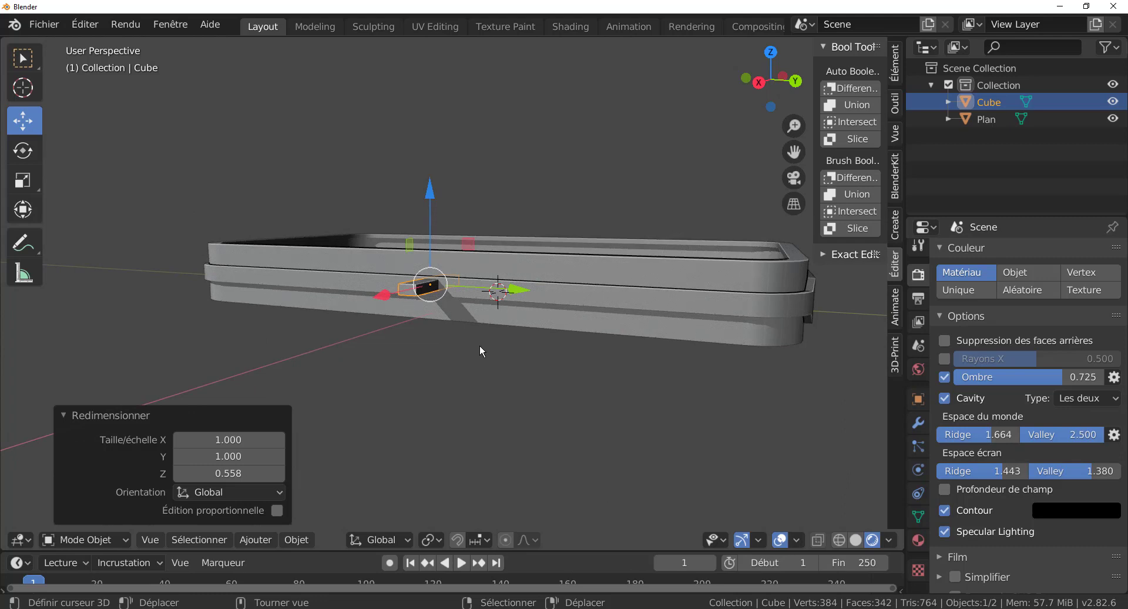
{"action": "key", "text": "g"}
{"action": "key", "text": "z"}
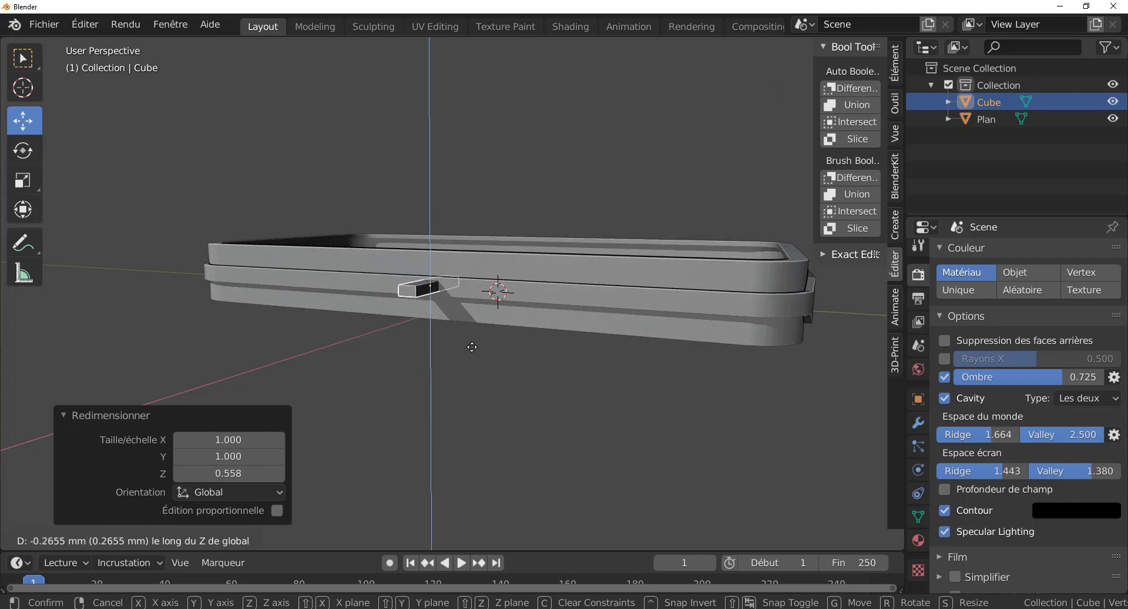
{"action": "left_click", "coordinate": [471, 347]}
Examine from several angles how the block sits in the case's side wall, relative to the raised band
{"action": "middle_click_drag", "start_coordinate": [471, 348], "coordinate": [529, 346]}
{"action": "scroll", "coordinate": [534, 335], "scroll_direction": "up", "scroll_amount": 5}
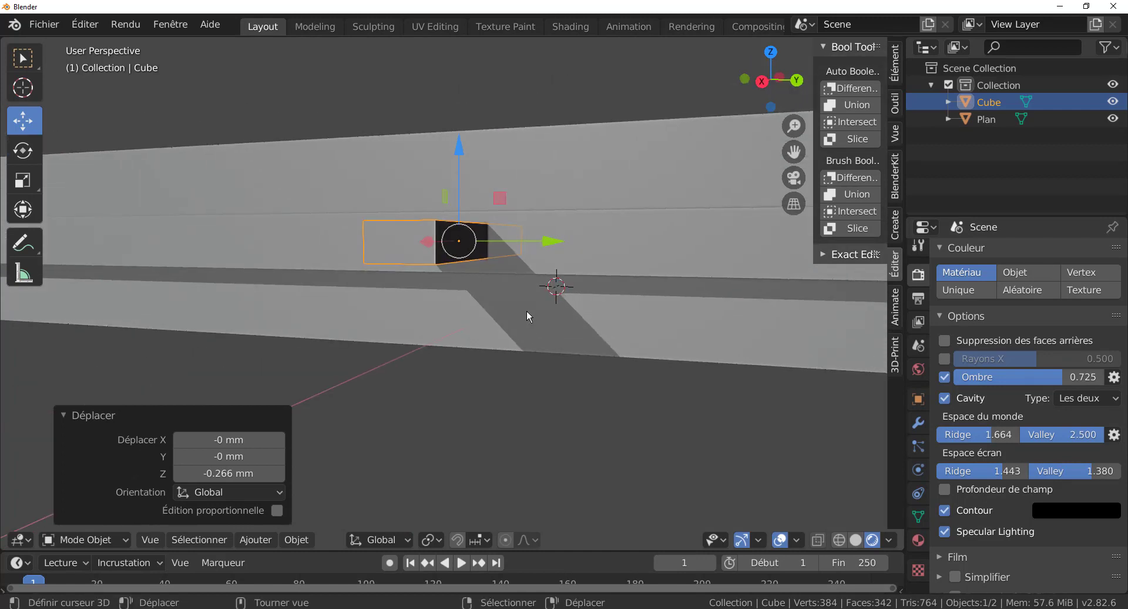
{"action": "scroll", "coordinate": [501, 354], "scroll_direction": "down", "scroll_amount": 2}
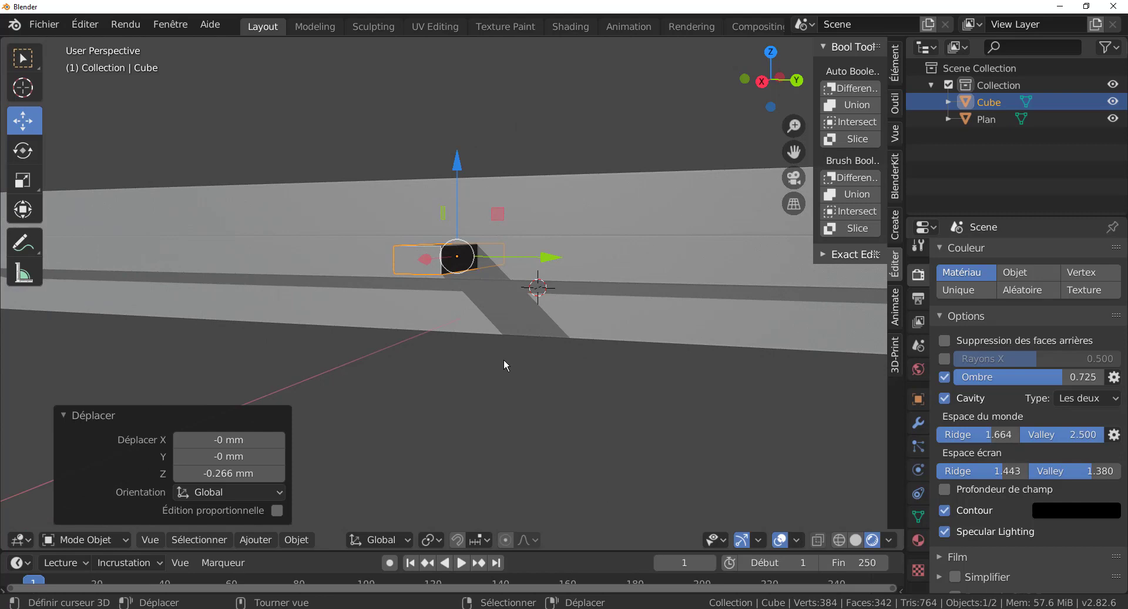
{"action": "scroll", "coordinate": [481, 372], "scroll_direction": "down", "scroll_amount": 5}
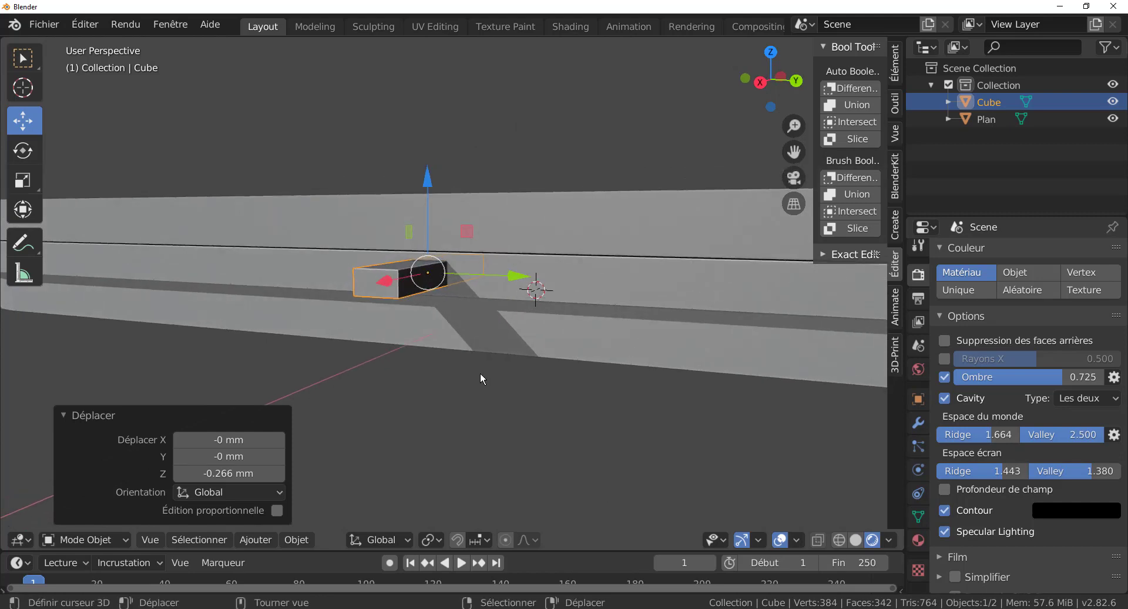
{"action": "middle_click_drag", "start_coordinate": [479, 384], "coordinate": [347, 323]}
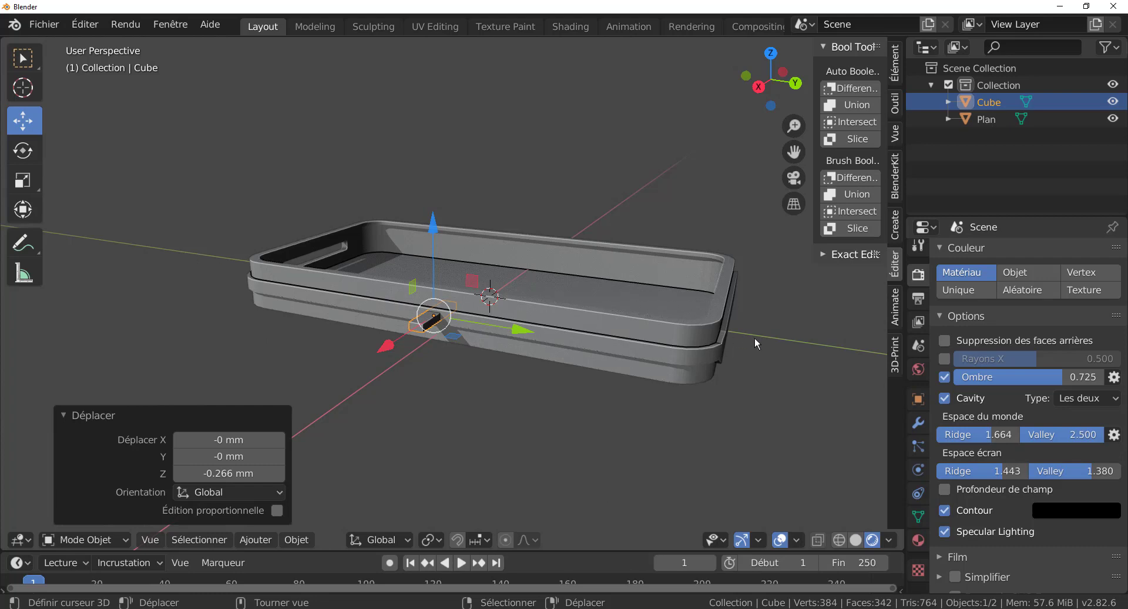
{"action": "scroll", "coordinate": [447, 423], "scroll_direction": "up", "scroll_amount": 2}
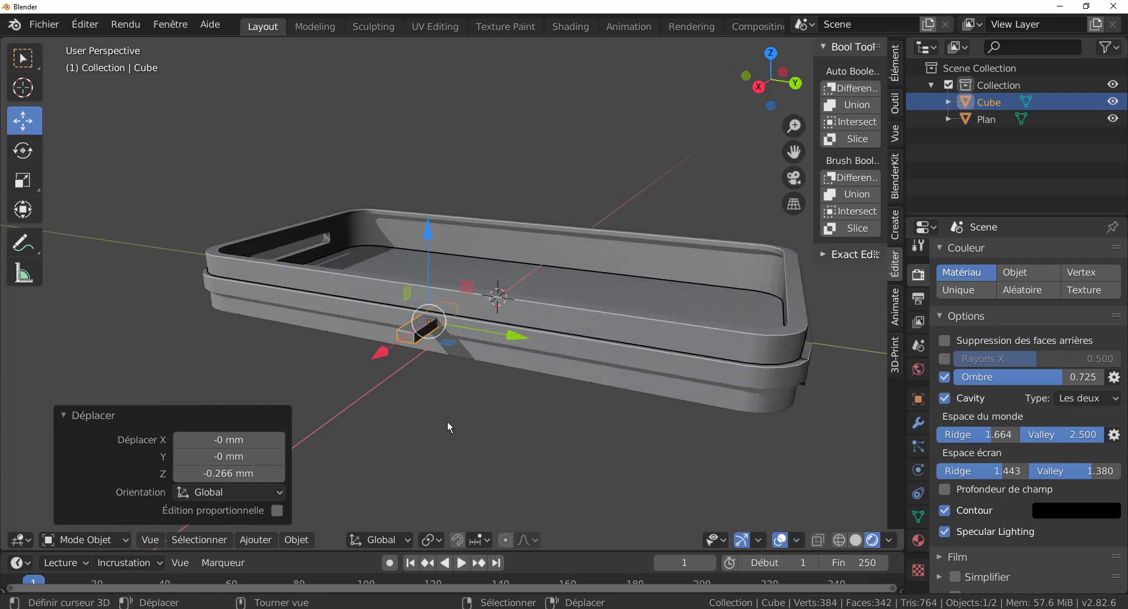
{"action": "middle_click_drag", "start_coordinate": [447, 423], "coordinate": [474, 406]}
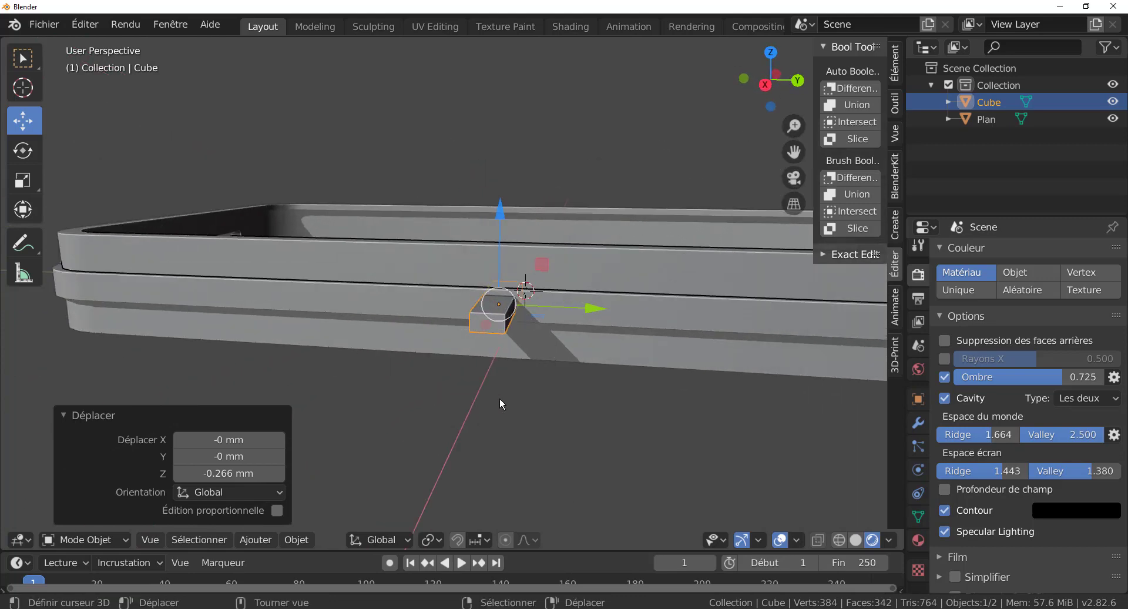
{"action": "scroll", "coordinate": [500, 399], "scroll_direction": "up", "scroll_amount": 1}
{"action": "middle_click_drag", "start_coordinate": [478, 392], "coordinate": [450, 393]}
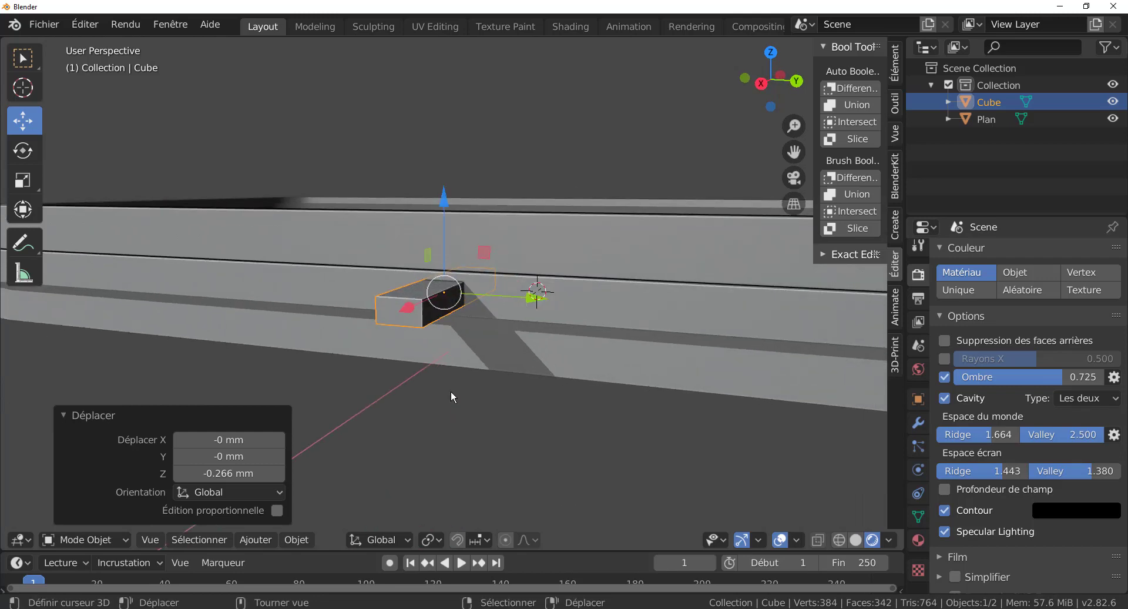
{"action": "scroll", "coordinate": [436, 372], "scroll_direction": "up", "scroll_amount": 2}
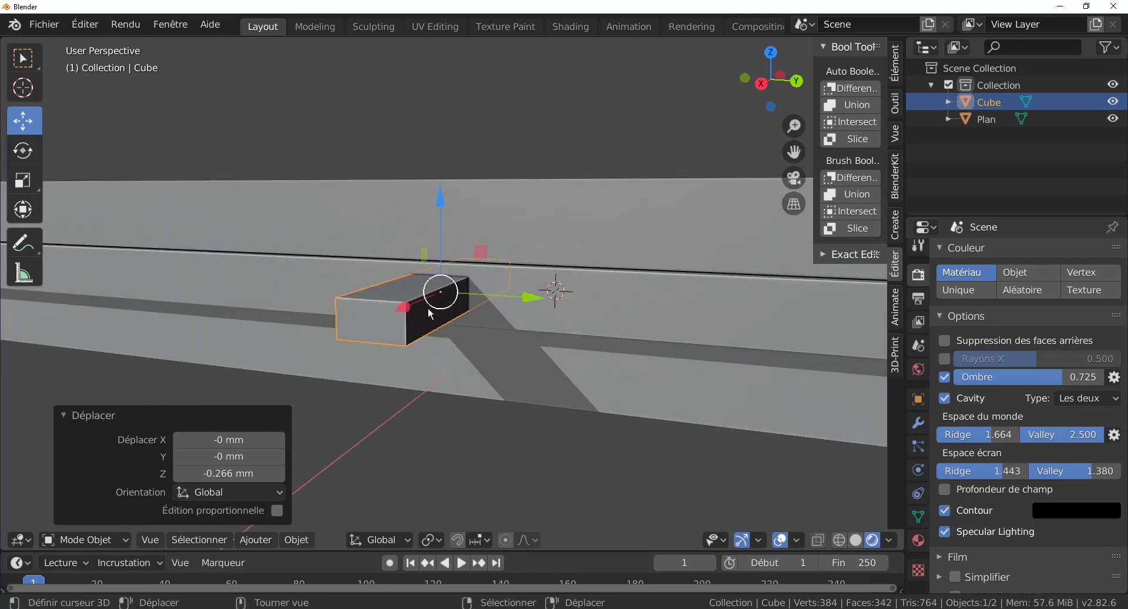
{"action": "middle_click_drag", "start_coordinate": [410, 436], "coordinate": [400, 439]}
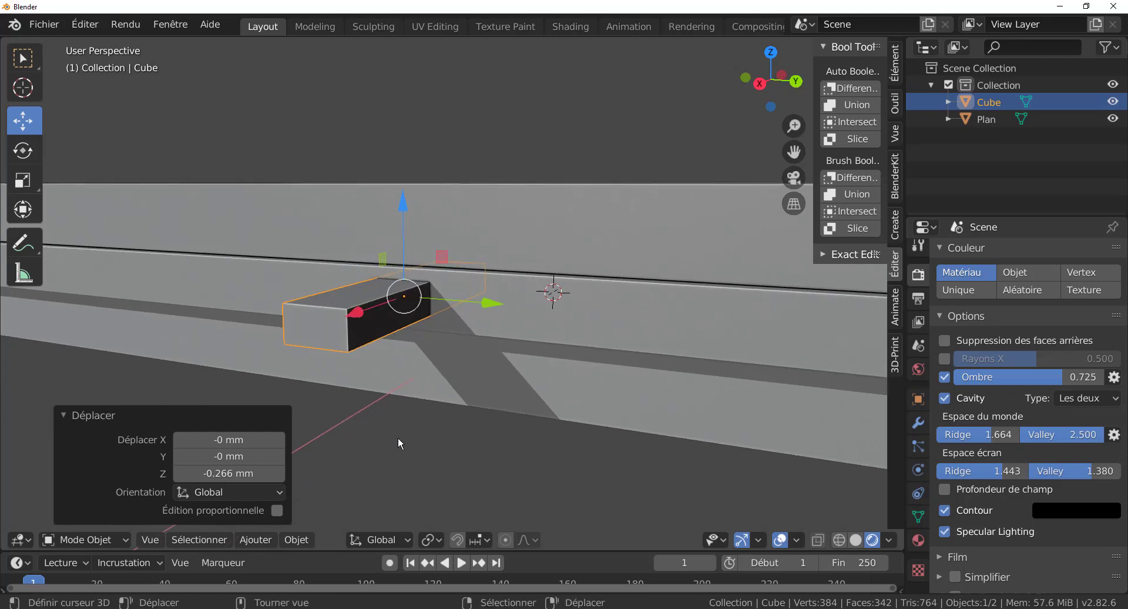
Apply the block's scale and enter Edit Mode on its mesh with nothing selected
{"action": "key", "text": "ctrl+a"}
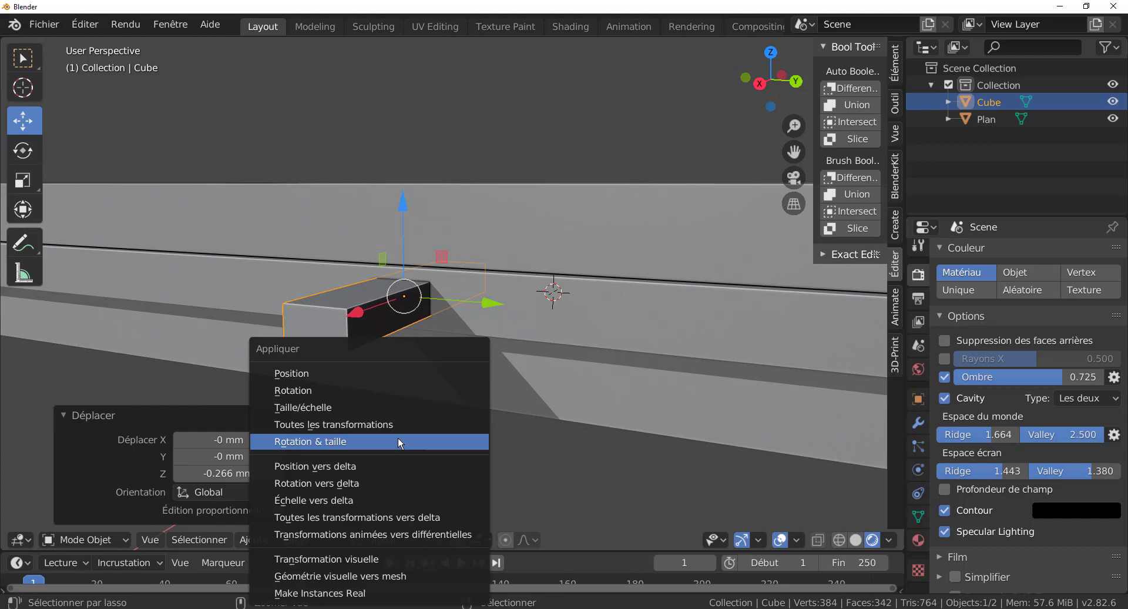
{"action": "left_click", "coordinate": [319, 408]}
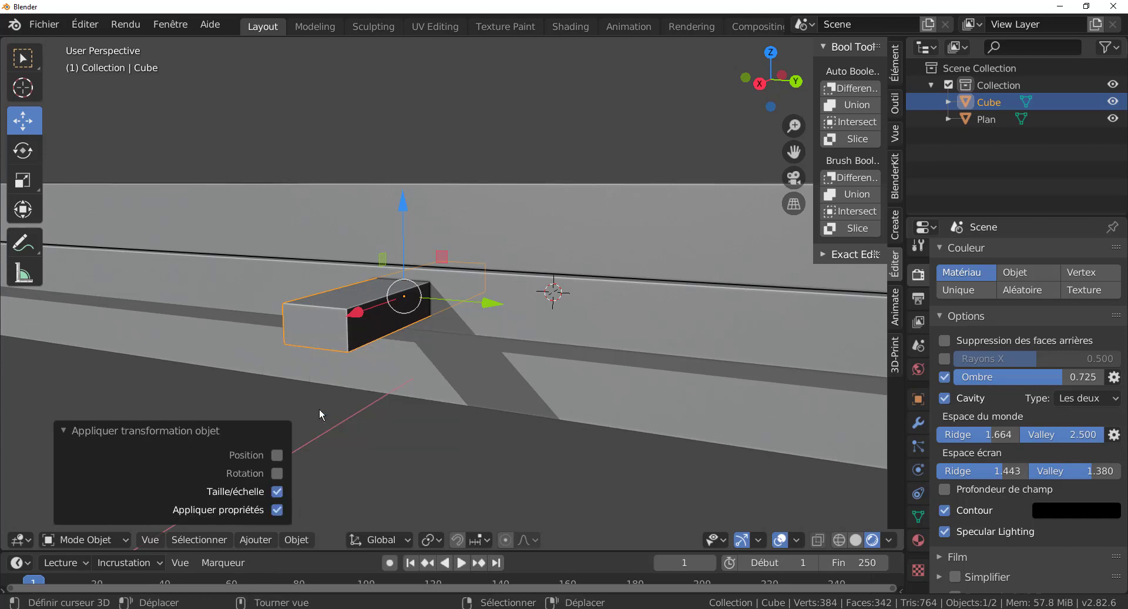
{"action": "key", "text": "Tab"}
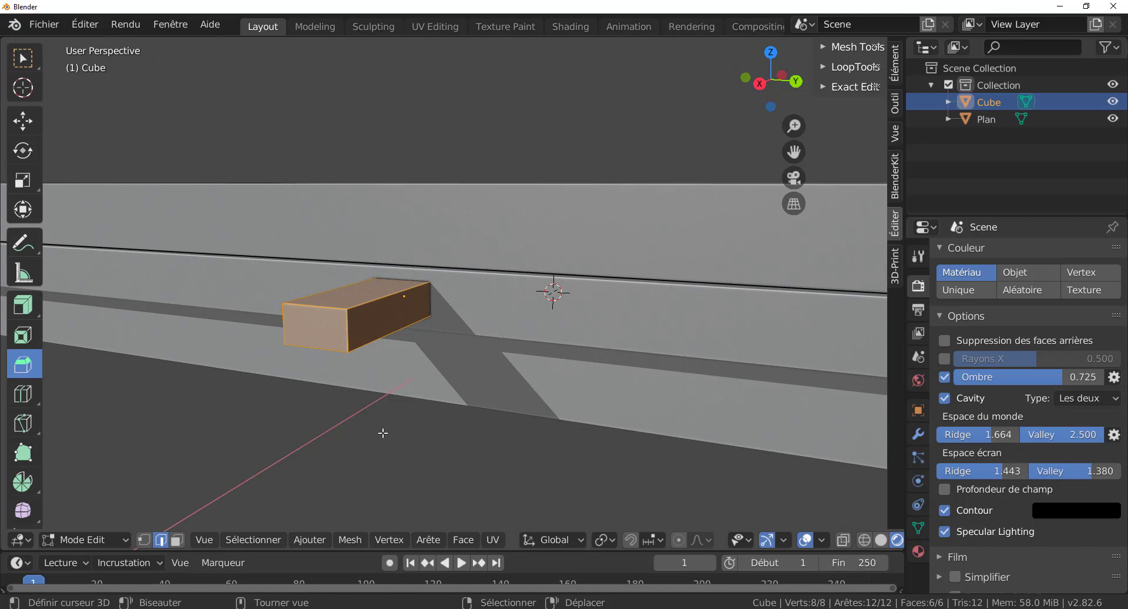
{"action": "left_click", "coordinate": [381, 432]}
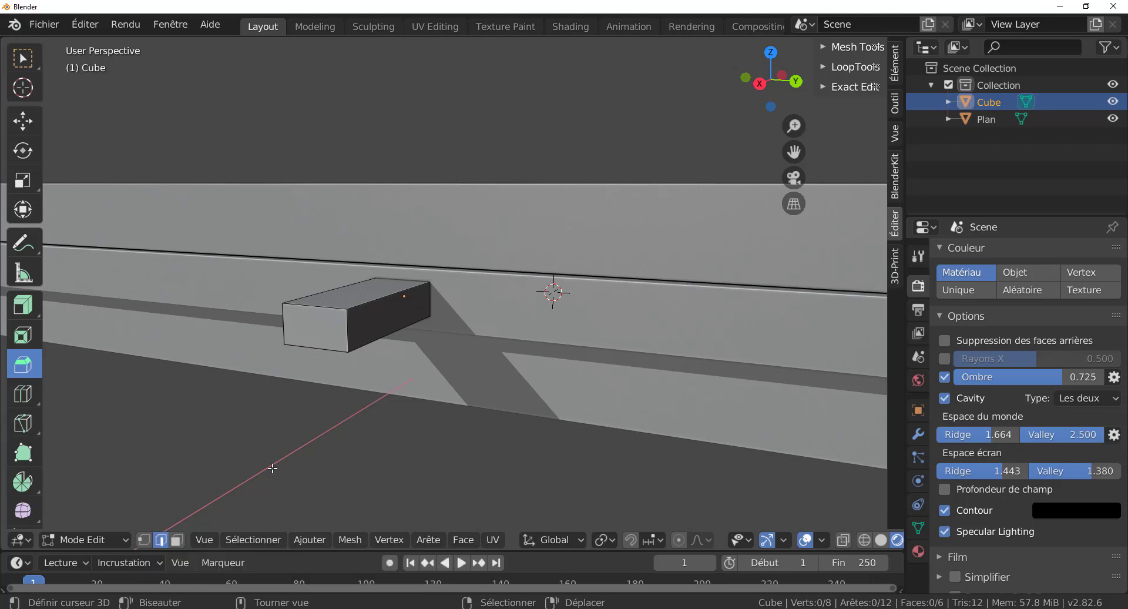
Bevel the block's four lengthwise edges with an offset of about 0.353 mm and 3 segments
{"action": "key", "text": "shift"}
{"action": "key", "text": "ctrl+alt"}
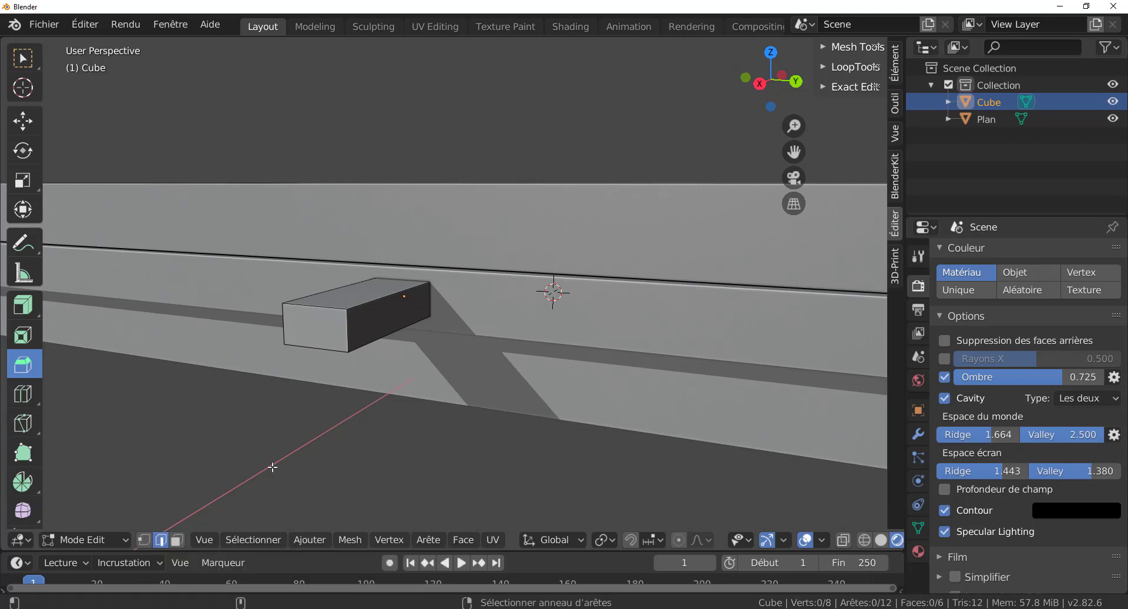
{"action": "left_click", "coordinate": [388, 301], "text": "ctrl+alt"}
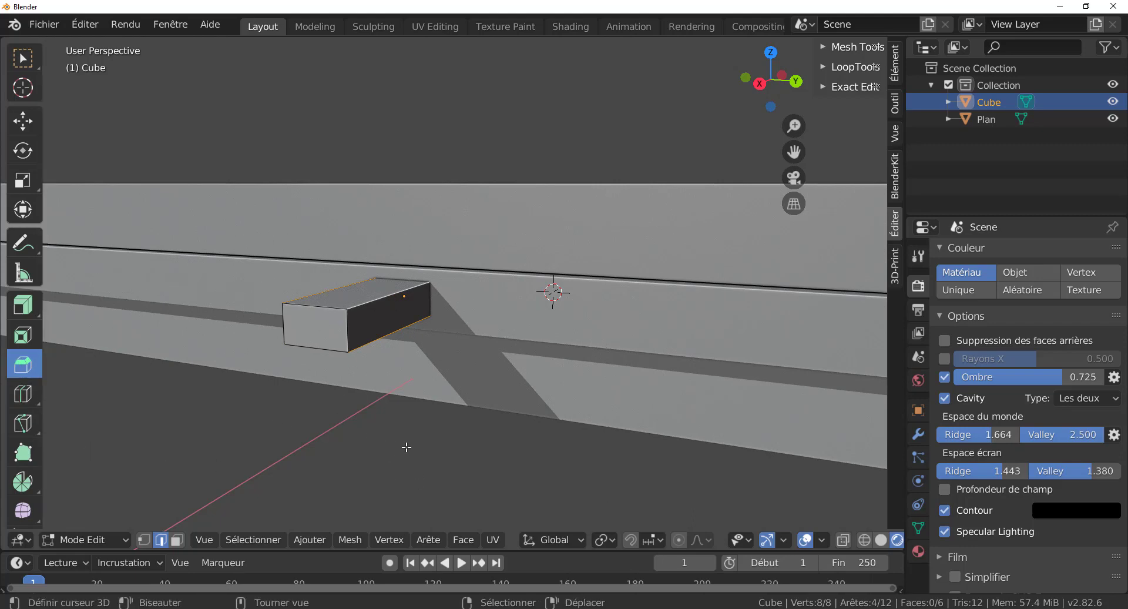
{"action": "left_click_drag", "start_coordinate": [408, 448], "coordinate": [413, 454]}
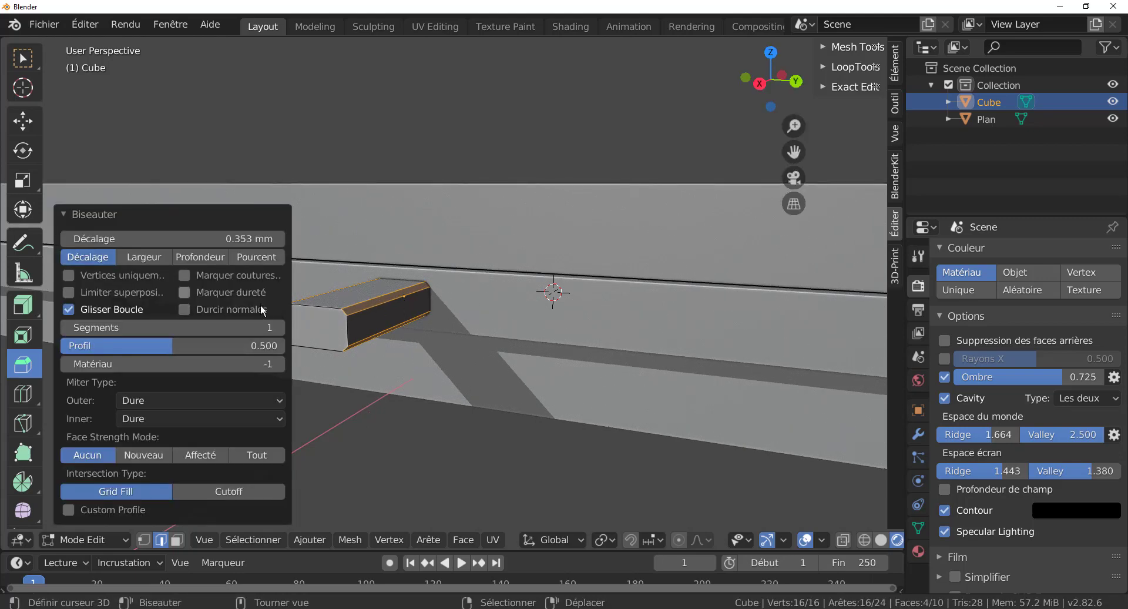
{"action": "left_click", "coordinate": [279, 328]}
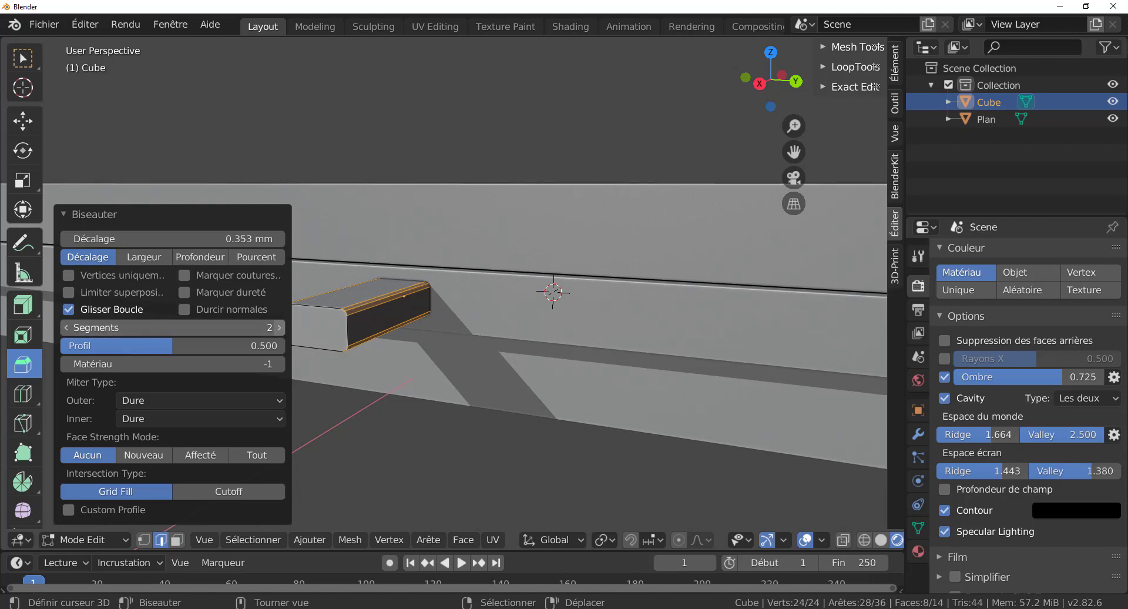
{"action": "left_click", "coordinate": [280, 328]}
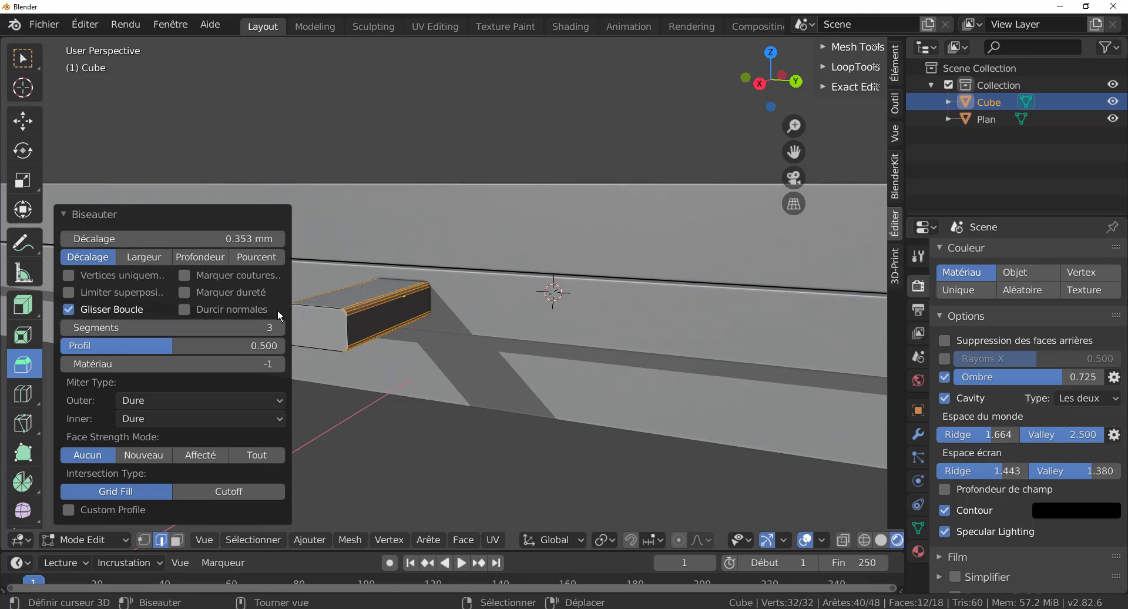
{"action": "left_click", "coordinate": [222, 217]}
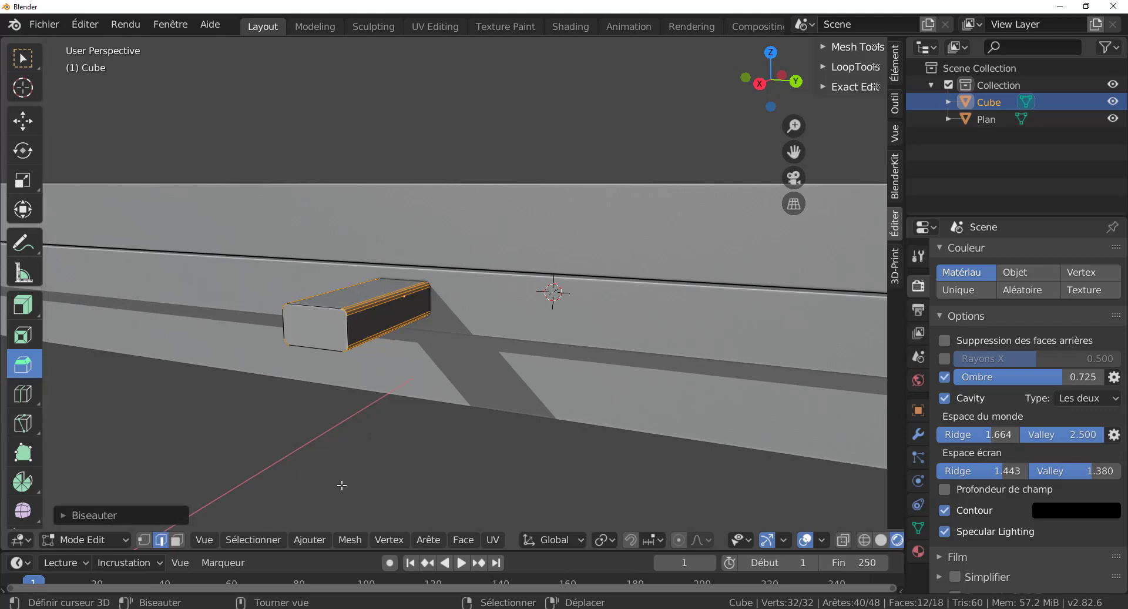
Inspect the bevelled block against the case's side wall from close up and farther away
{"action": "middle_click_drag", "start_coordinate": [365, 444], "coordinate": [377, 442]}
{"action": "middle_click_drag", "start_coordinate": [486, 424], "coordinate": [485, 419]}
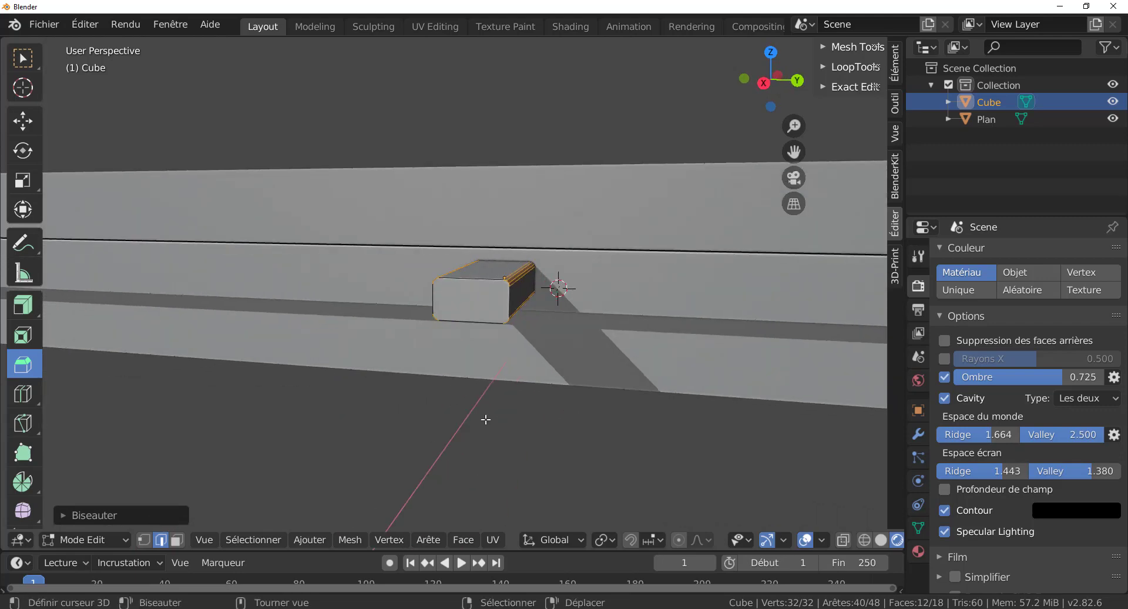
{"action": "scroll", "coordinate": [486, 418], "scroll_direction": "down", "scroll_amount": 2}
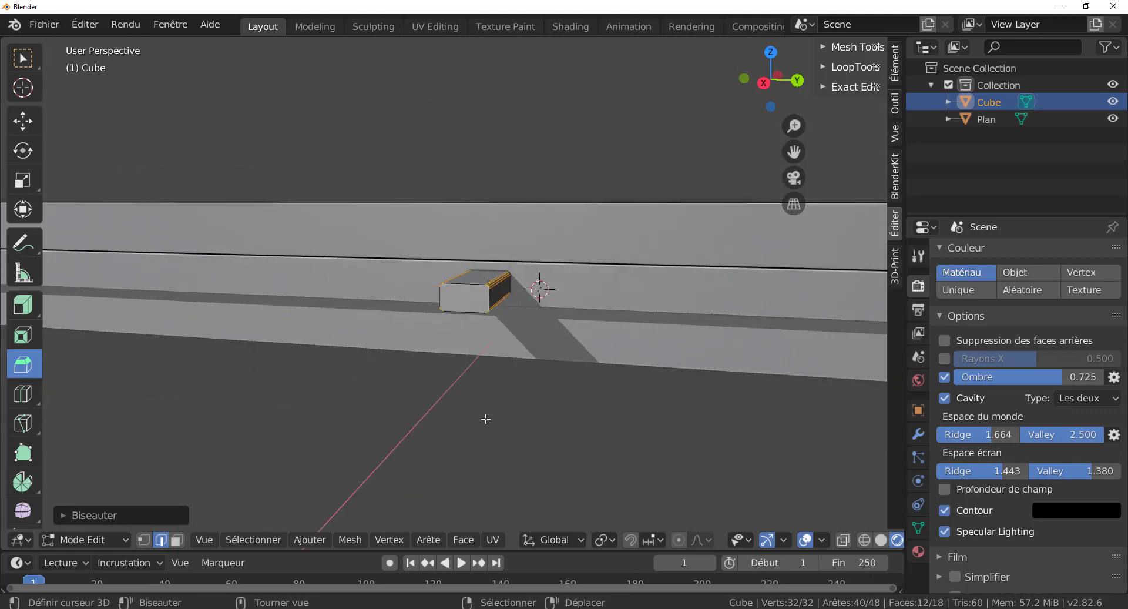
{"action": "scroll", "coordinate": [506, 410], "scroll_direction": "down", "scroll_amount": 2}
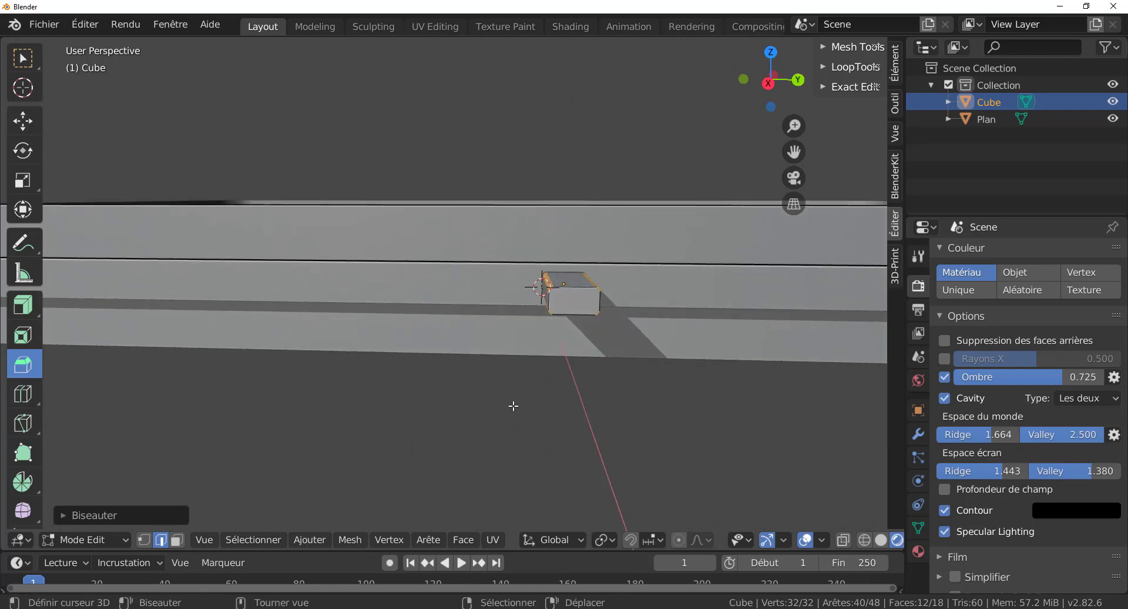
{"action": "scroll", "coordinate": [513, 405], "scroll_direction": "up", "scroll_amount": 2}
{"action": "scroll", "coordinate": [459, 392], "scroll_direction": "up", "scroll_amount": 2}
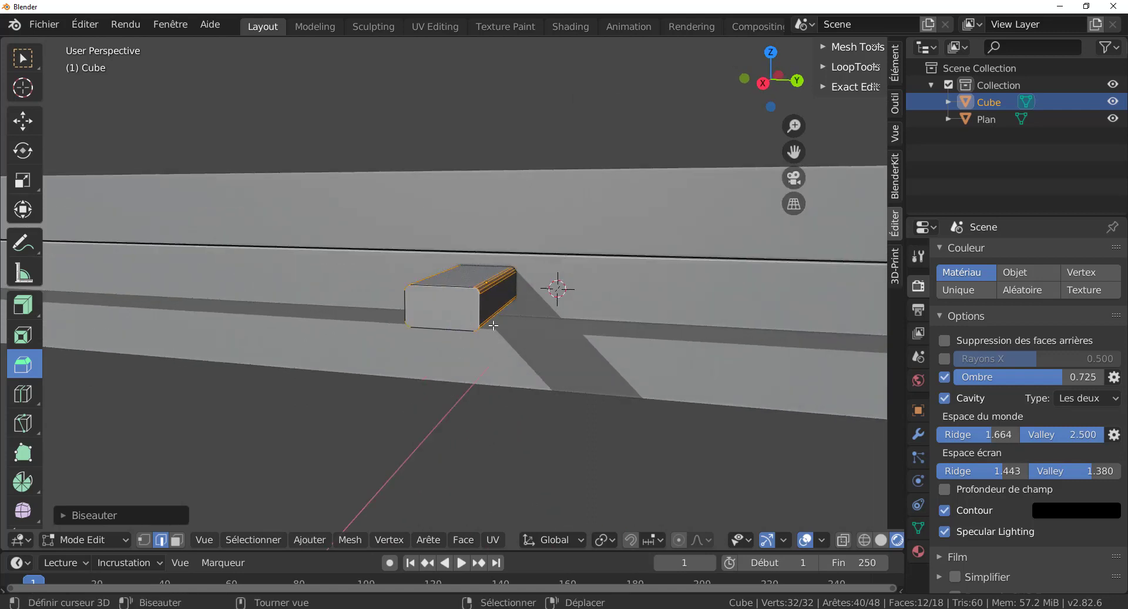
{"action": "scroll", "coordinate": [492, 360], "scroll_direction": "down", "scroll_amount": 3}
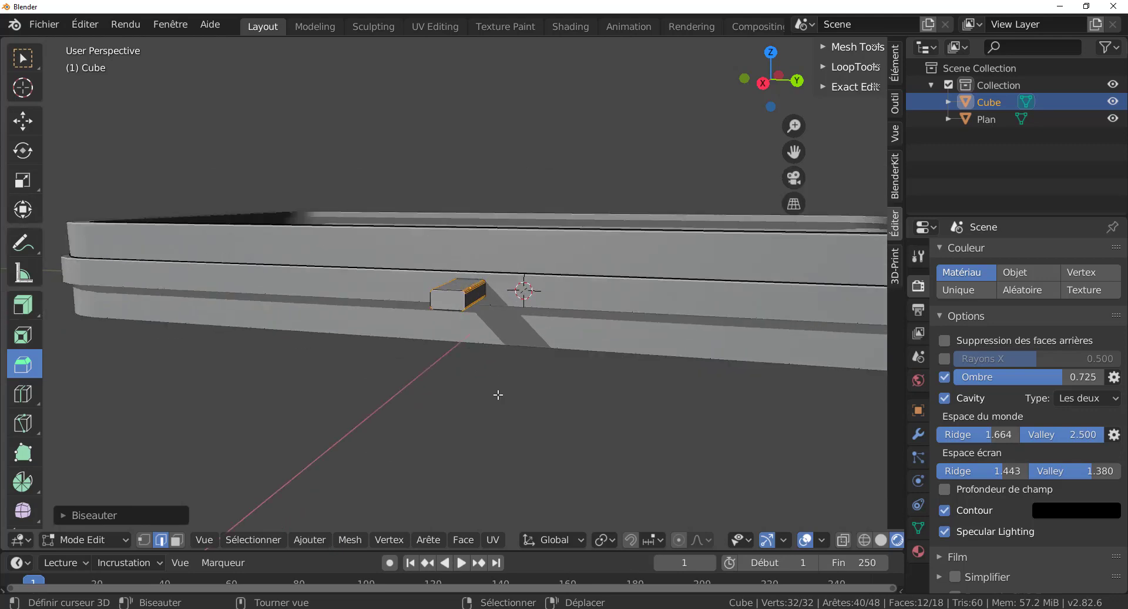
Try stretching the whole bevelled block along the Y axis by scaling its mesh, check its rounded edges, and undo the scaling
{"action": "middle_click_drag", "start_coordinate": [496, 393], "coordinate": [488, 409]}
{"action": "scroll", "coordinate": [490, 405], "scroll_direction": "up", "scroll_amount": 2}
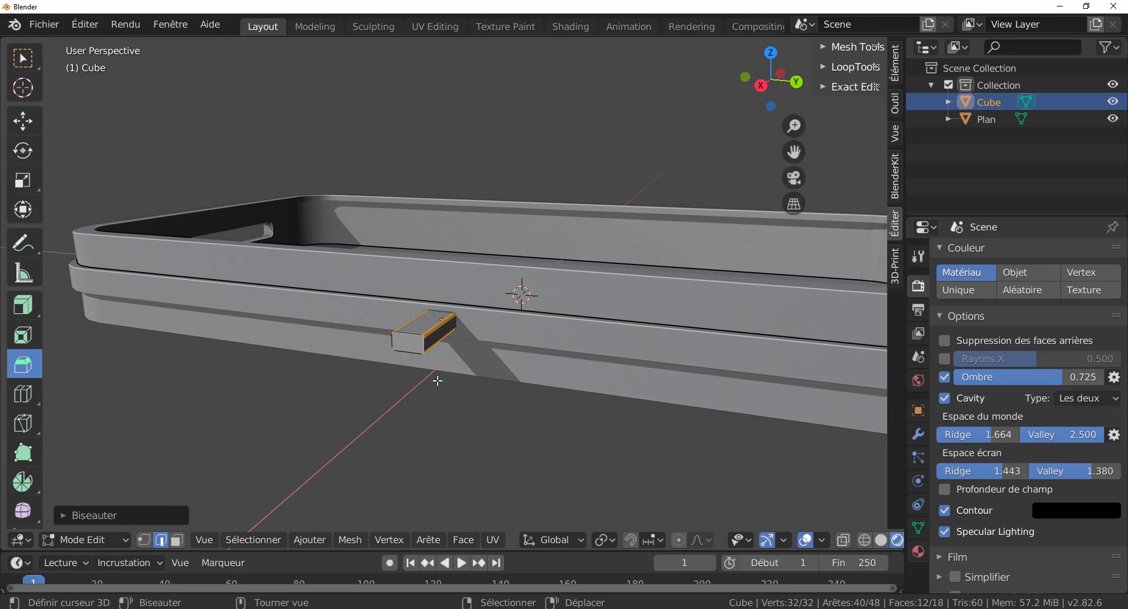
{"action": "scroll", "coordinate": [437, 358], "scroll_direction": "down", "scroll_amount": 3}
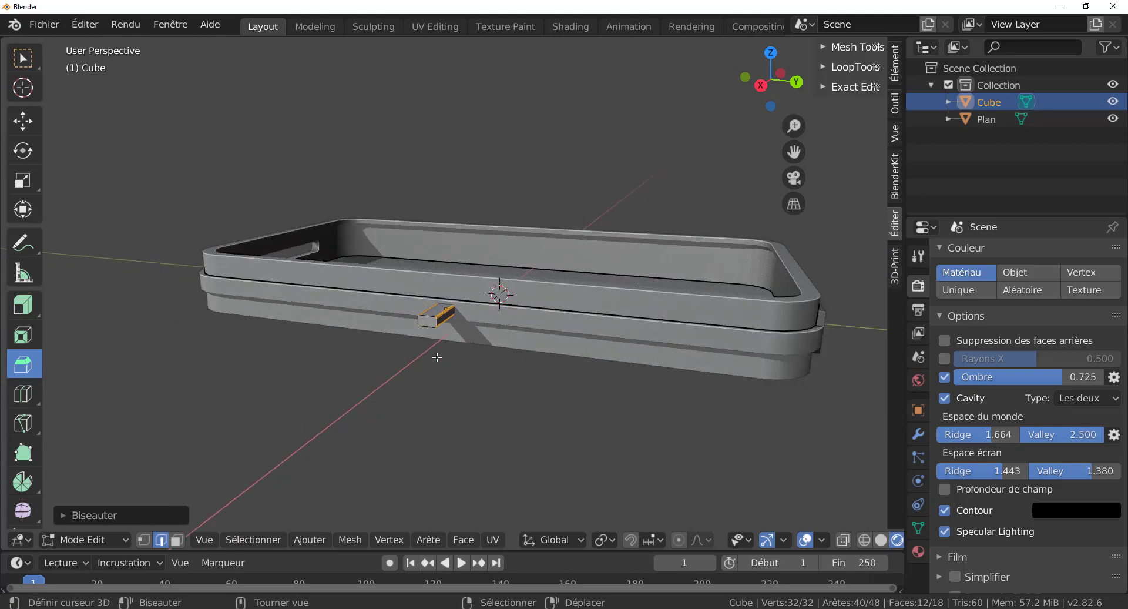
{"action": "scroll", "coordinate": [439, 359], "scroll_direction": "up", "scroll_amount": 1}
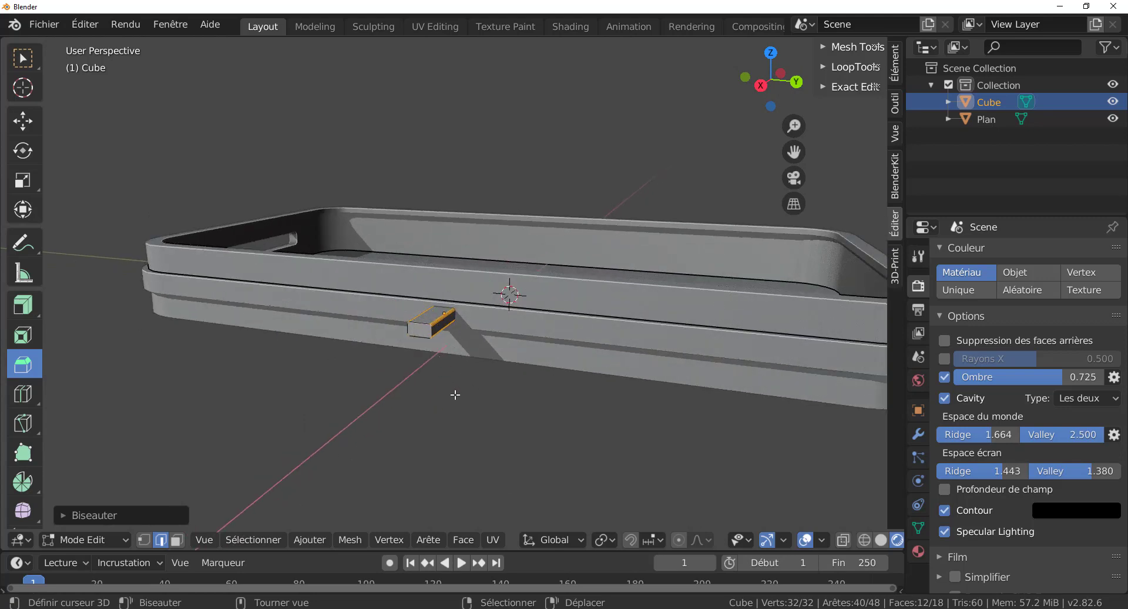
{"action": "key", "text": "a"}
{"action": "key", "text": "s"}
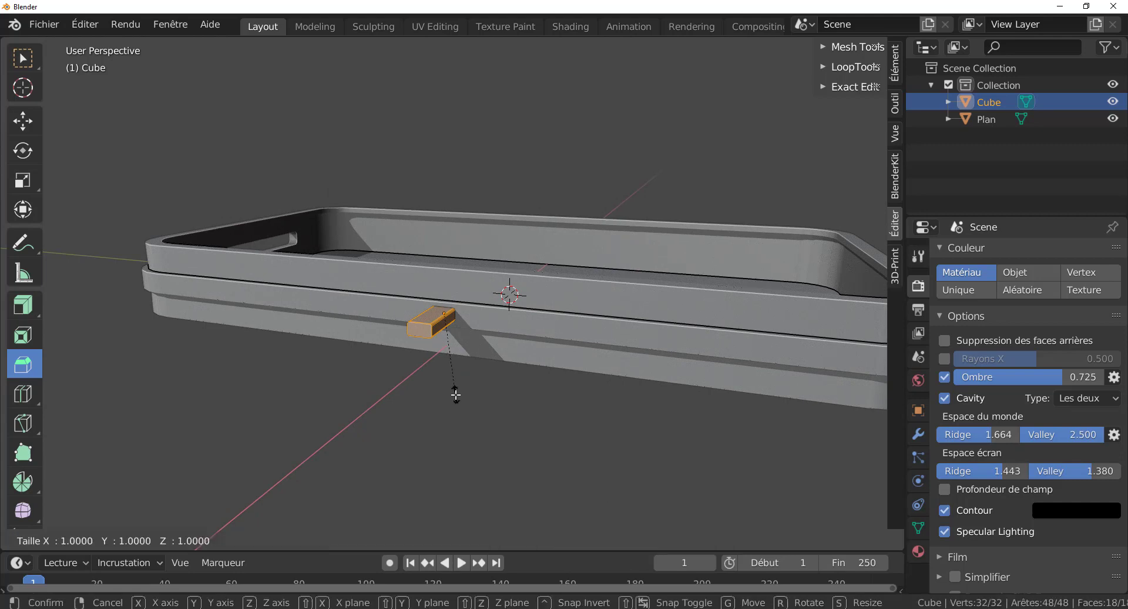
{"action": "key", "text": "y"}
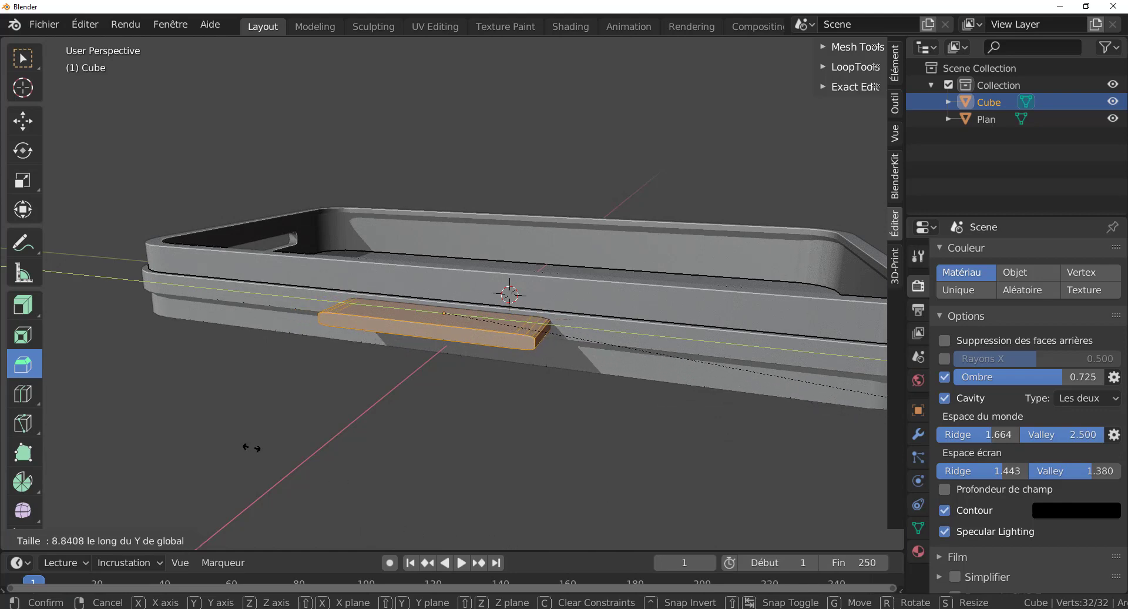
{"action": "left_click", "coordinate": [120, 422]}
{"action": "scroll", "coordinate": [453, 405], "scroll_direction": "up", "scroll_amount": 5}
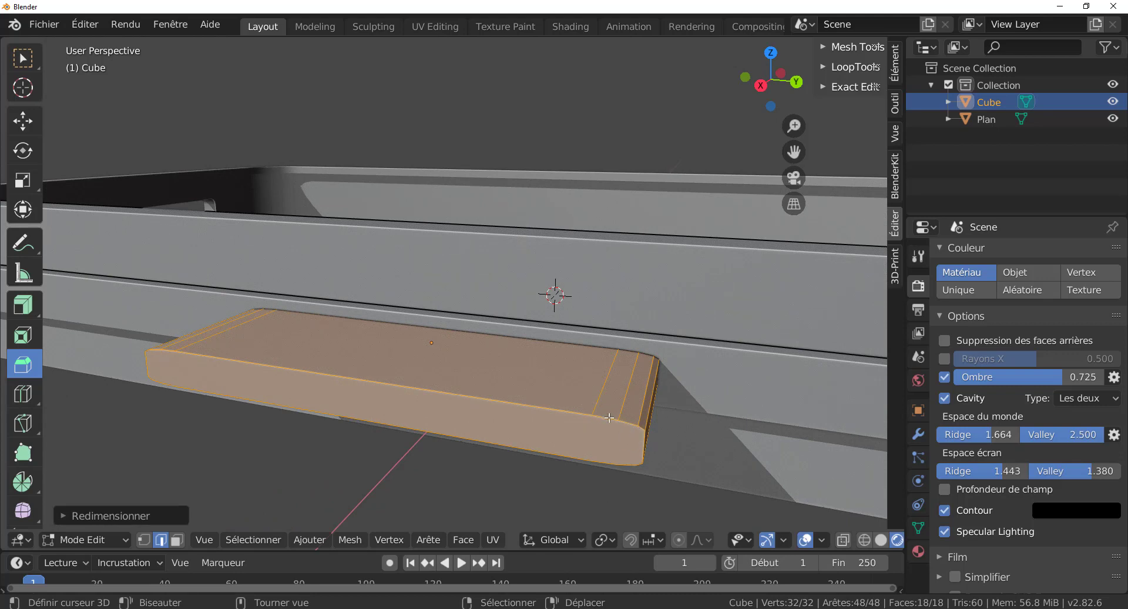
{"action": "scroll", "coordinate": [599, 416], "scroll_direction": "down", "scroll_amount": 5}
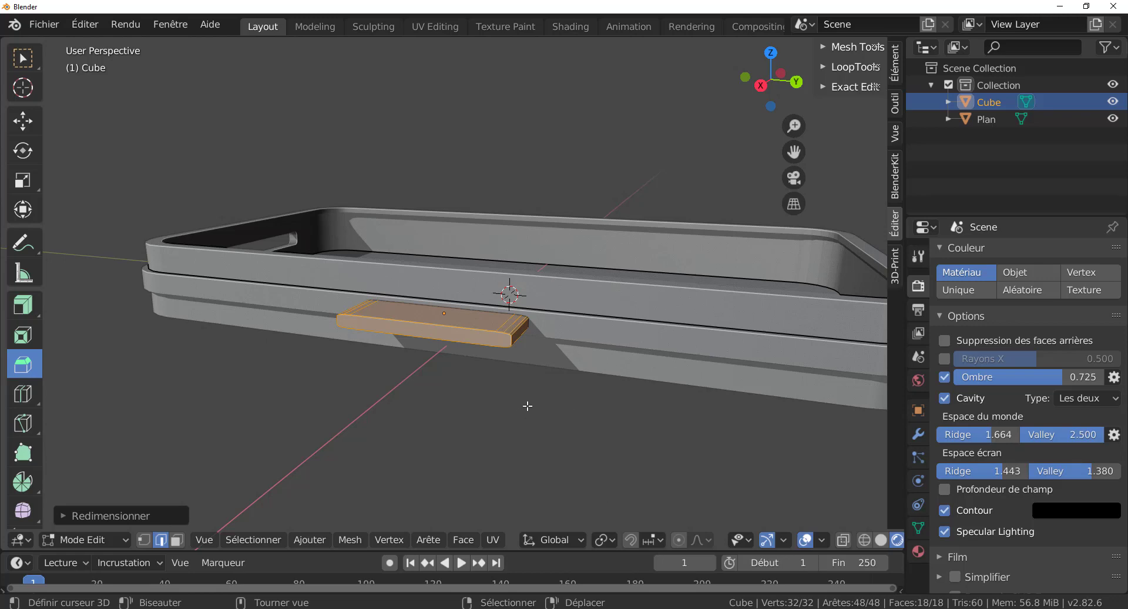
{"action": "scroll", "coordinate": [520, 406], "scroll_direction": "up", "scroll_amount": 1}
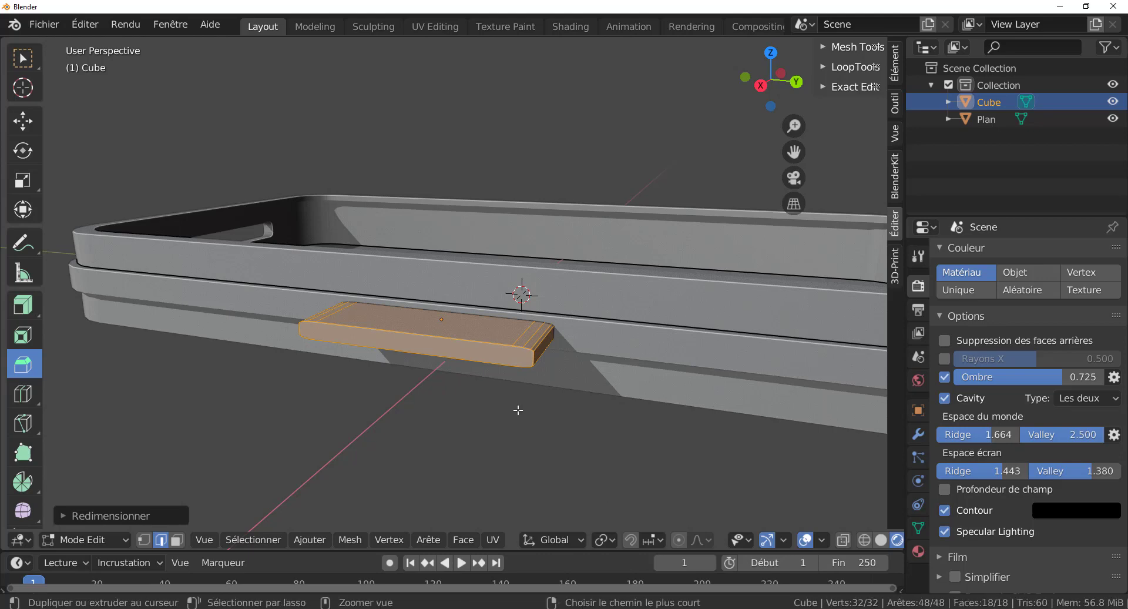
{"action": "key", "text": "ctrl+z"}
{"action": "scroll", "coordinate": [511, 405], "scroll_direction": "up", "scroll_amount": 3}
{"action": "middle_click_drag", "start_coordinate": [505, 404], "coordinate": [517, 400]}
{"action": "key", "text": "ctrl+r"}
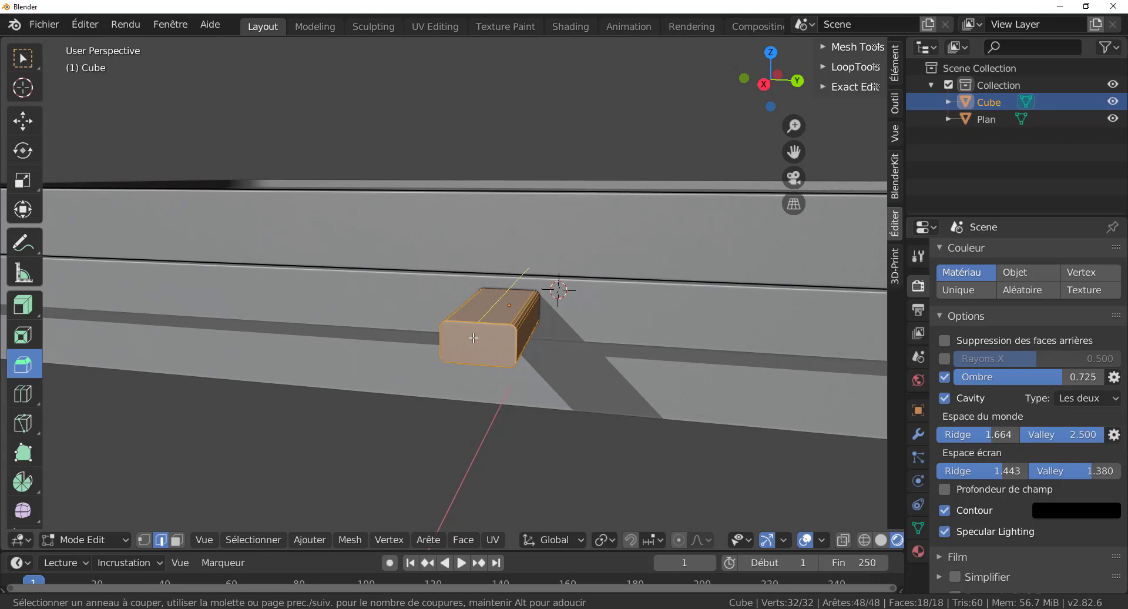
{"action": "middle_click_drag", "start_coordinate": [502, 372], "coordinate": [574, 382]}
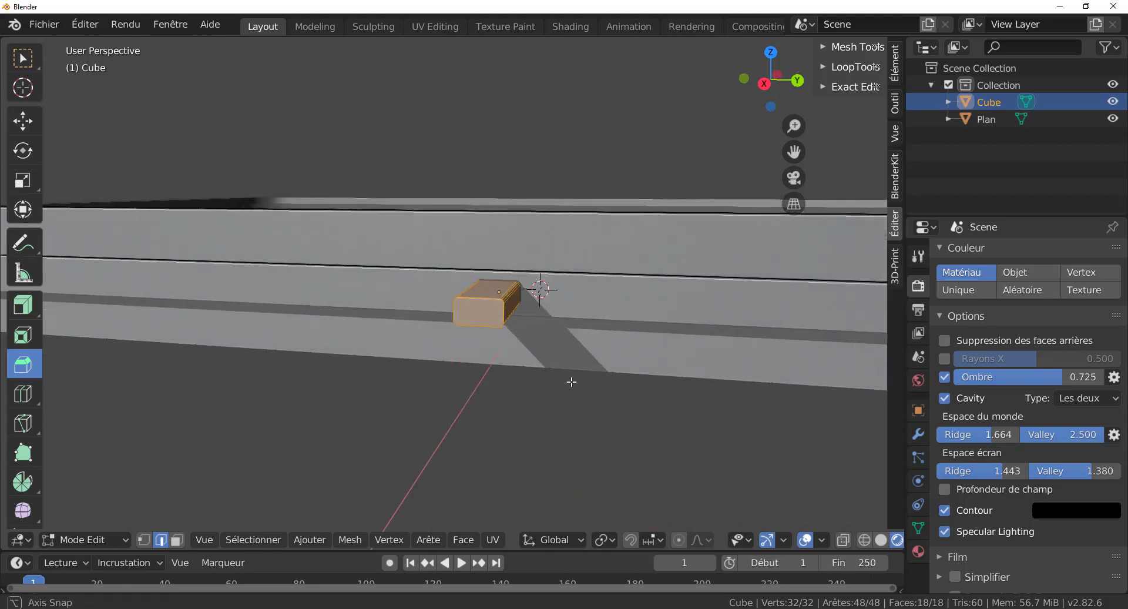
Switch to vertex selection, clear the selection, and circle-select the visible vertices on the block's +Y side
{"action": "left_click", "coordinate": [143, 539]}
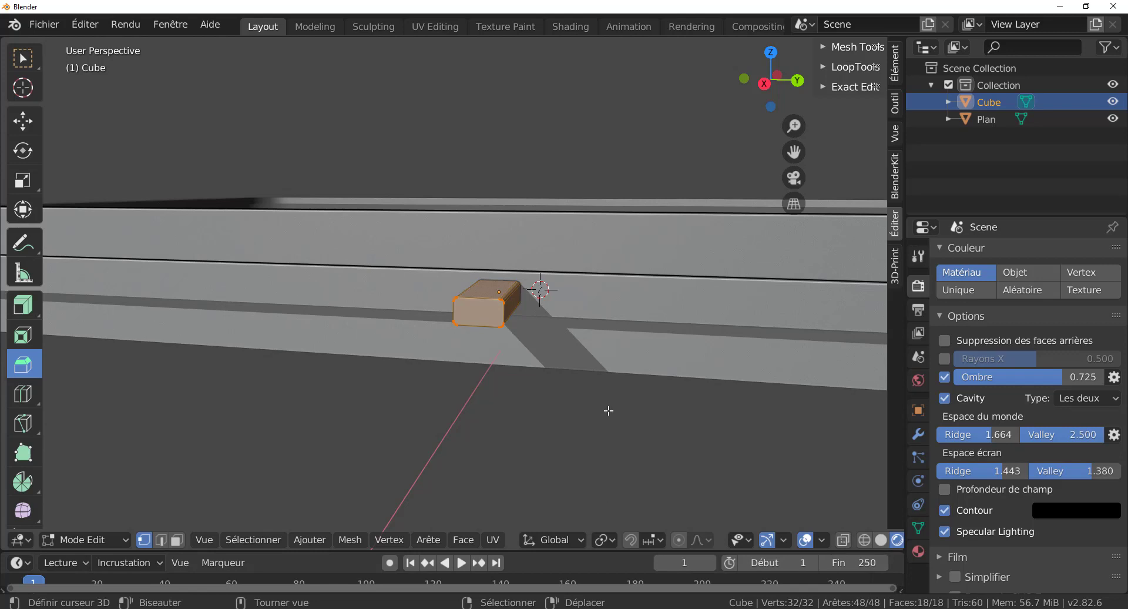
{"action": "middle_click_drag", "start_coordinate": [609, 410], "coordinate": [610, 411]}
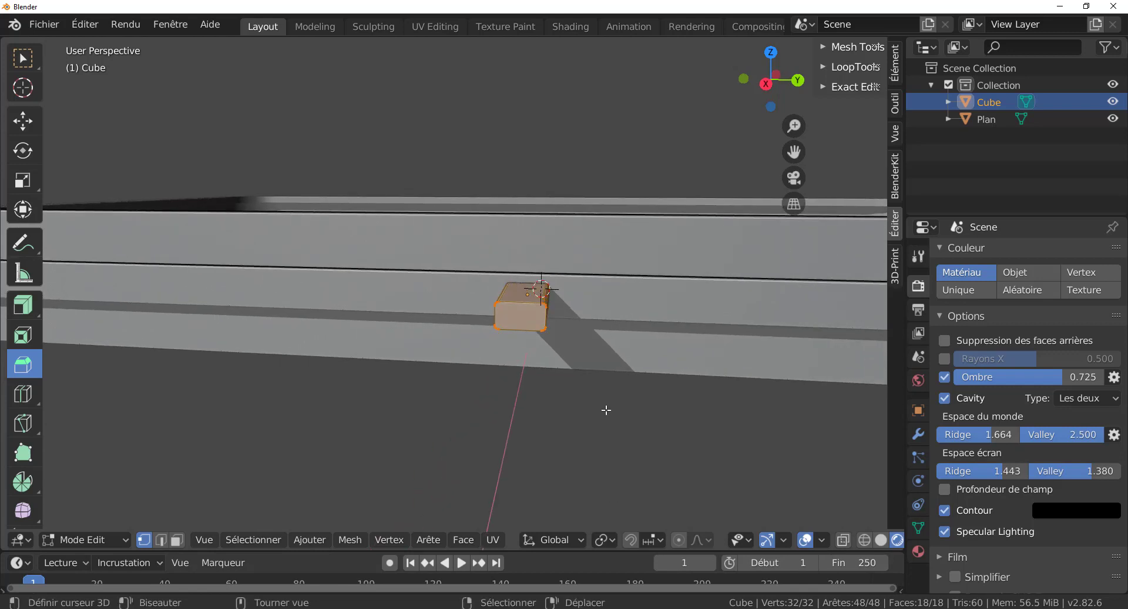
{"action": "key", "text": "alt+a"}
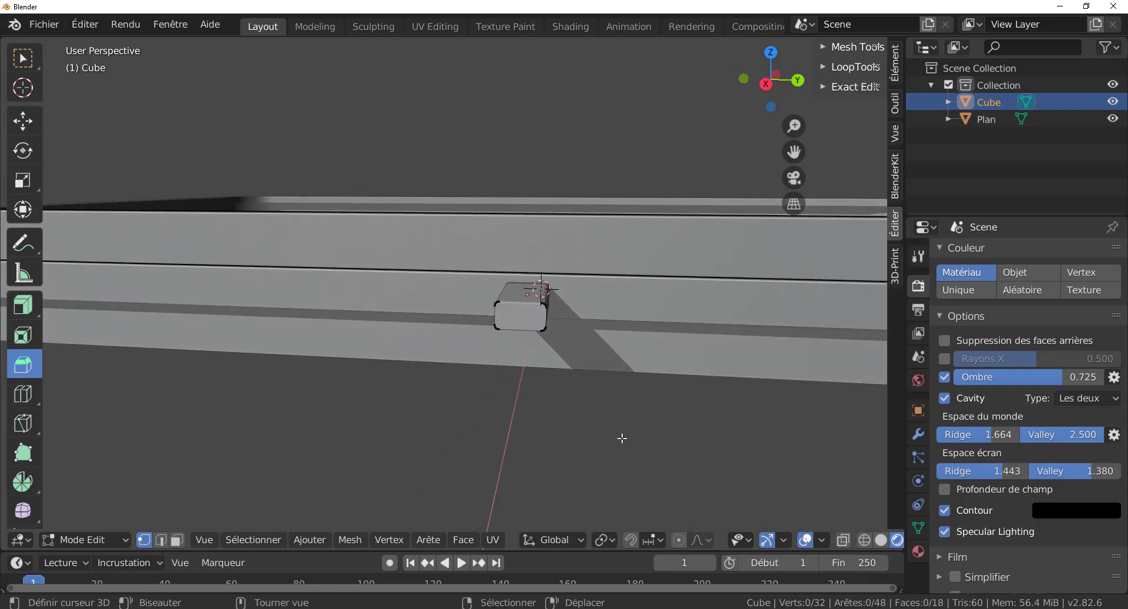
{"action": "key", "text": "c"}
{"action": "left_click_drag", "start_coordinate": [546, 285], "coordinate": [551, 330]}
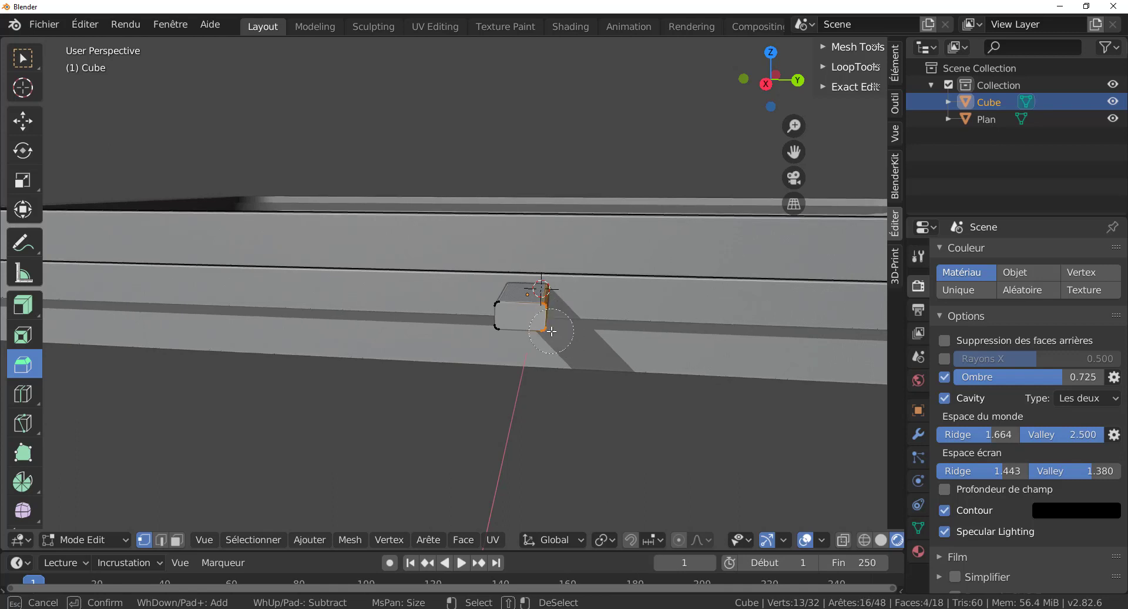
{"action": "key", "text": "Escape"}
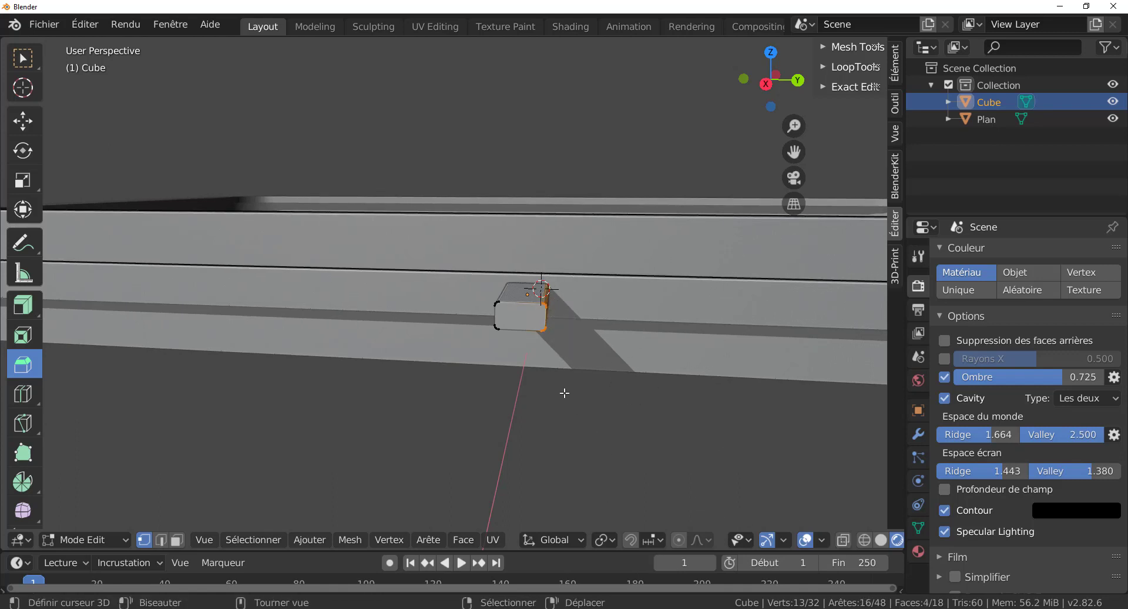
Add the hidden vertices of the block's +Y side using X-ray and move that side about 23.67 mm along Y
{"action": "left_click", "coordinate": [843, 539]}
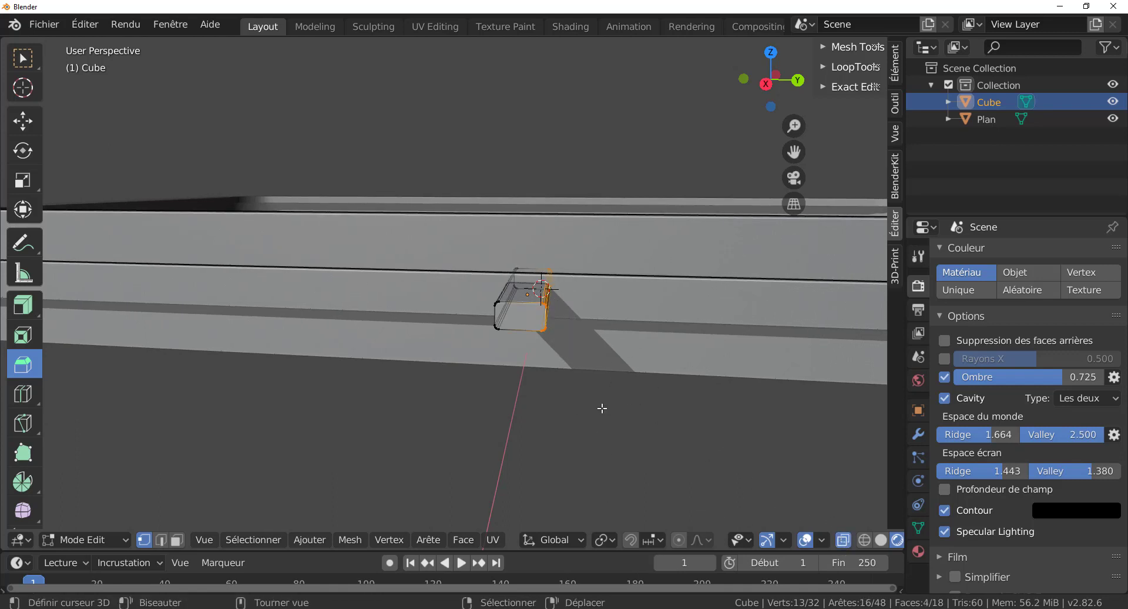
{"action": "scroll", "coordinate": [590, 398], "scroll_direction": "up", "scroll_amount": 2}
{"action": "key", "text": "c"}
{"action": "mouse_move", "coordinate": [592, 342]}
{"action": "left_mouse_down"}
{"action": "mouse_move", "coordinate": [590, 259]}
{"action": "mouse_move", "coordinate": [605, 219]}
{"action": "mouse_move", "coordinate": [597, 324]}
{"action": "left_mouse_up"}
{"action": "key", "text": "Escape"}
{"action": "scroll", "coordinate": [594, 328], "scroll_direction": "down", "scroll_amount": 6}
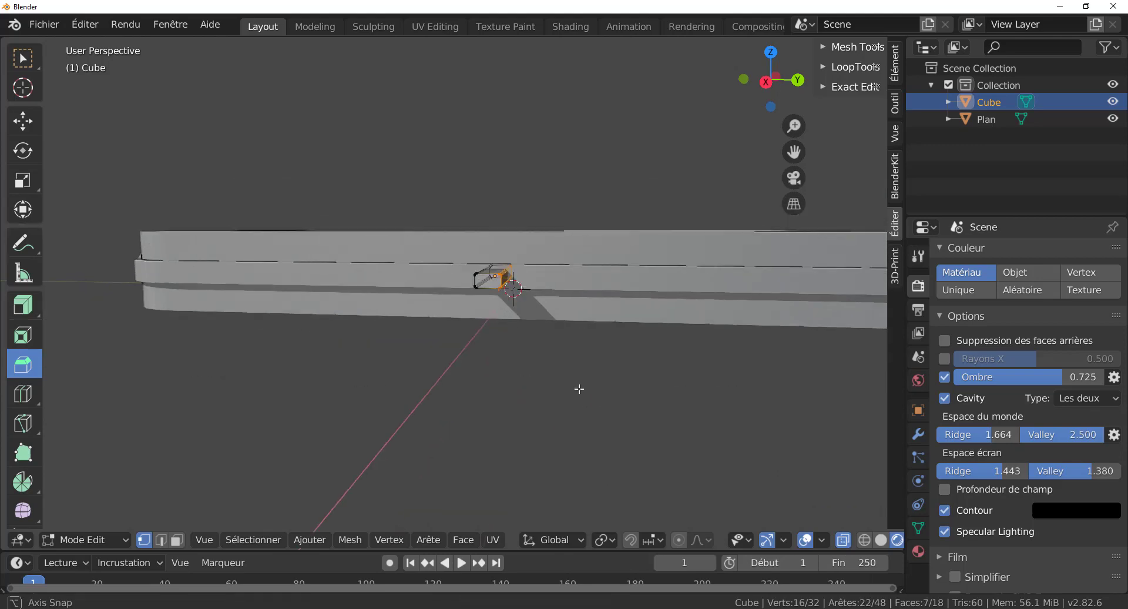
{"action": "middle_click_drag", "start_coordinate": [579, 390], "coordinate": [593, 411]}
{"action": "key", "text": "g"}
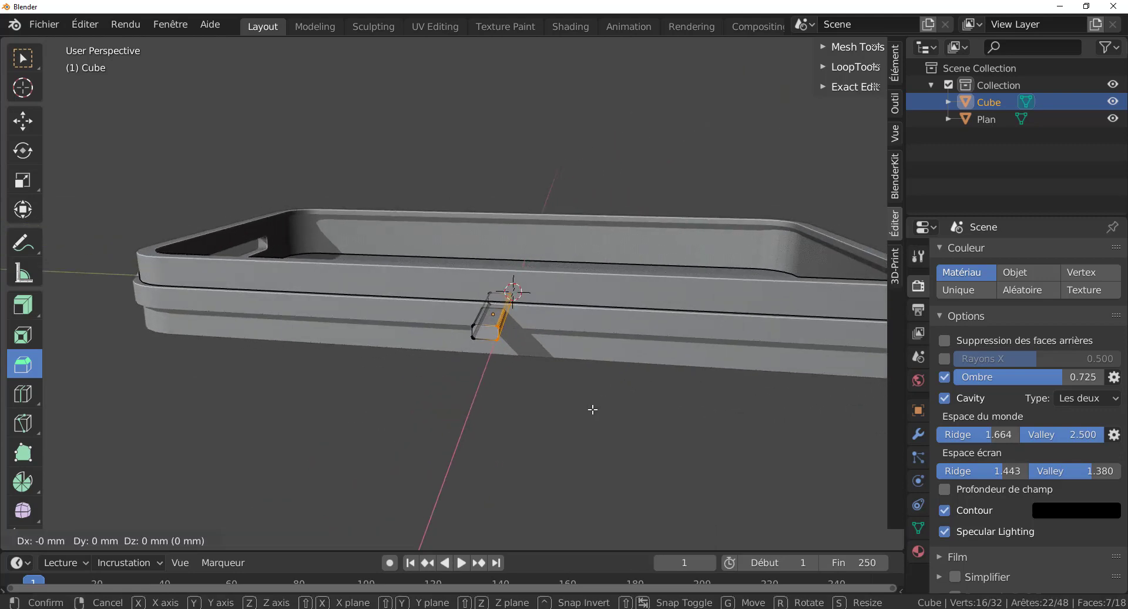
{"action": "key", "text": "y"}
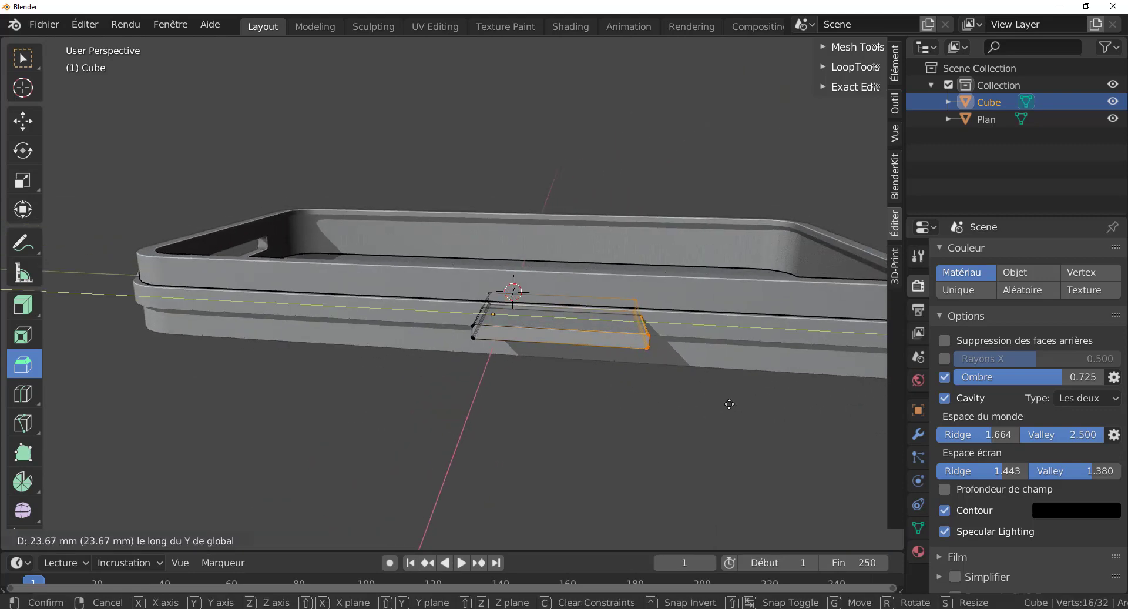
{"action": "left_click", "coordinate": [730, 404]}
Shorten the stretched block by moving its +Y side vertices back about 10 mm along the Y axis
{"action": "key", "text": "Tab"}
{"action": "middle_click_drag", "start_coordinate": [703, 397], "coordinate": [587, 391]}
{"action": "scroll", "coordinate": [514, 394], "scroll_direction": "up", "scroll_amount": 2}
{"action": "scroll", "coordinate": [510, 402], "scroll_direction": "down", "scroll_amount": 4}
{"action": "key", "text": "Tab"}
{"action": "scroll", "coordinate": [582, 396], "scroll_direction": "up", "scroll_amount": 3}
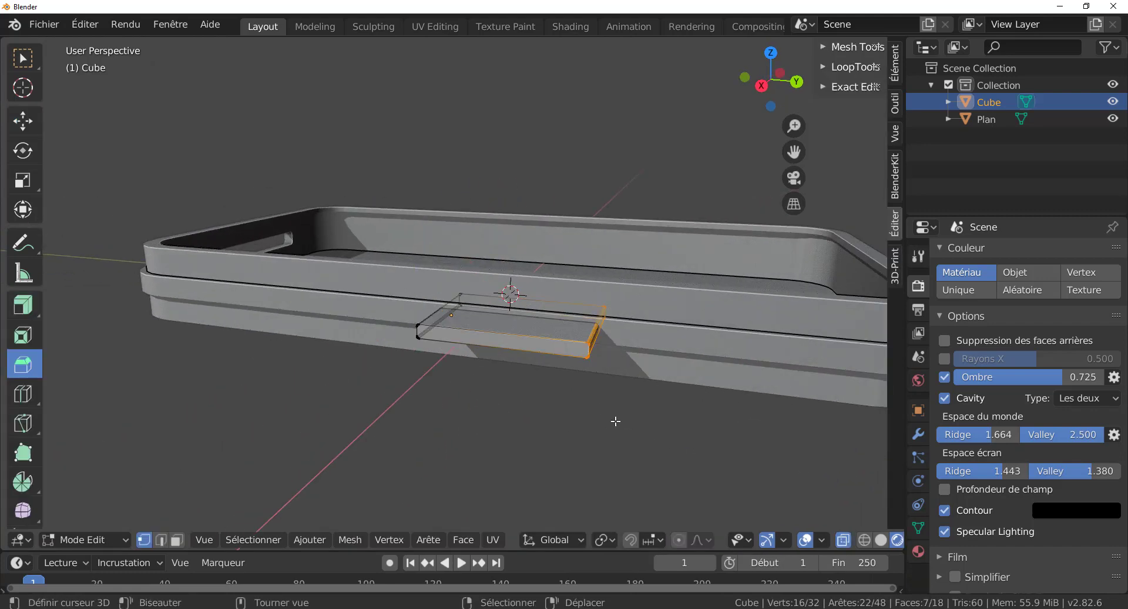
{"action": "key", "text": "g"}
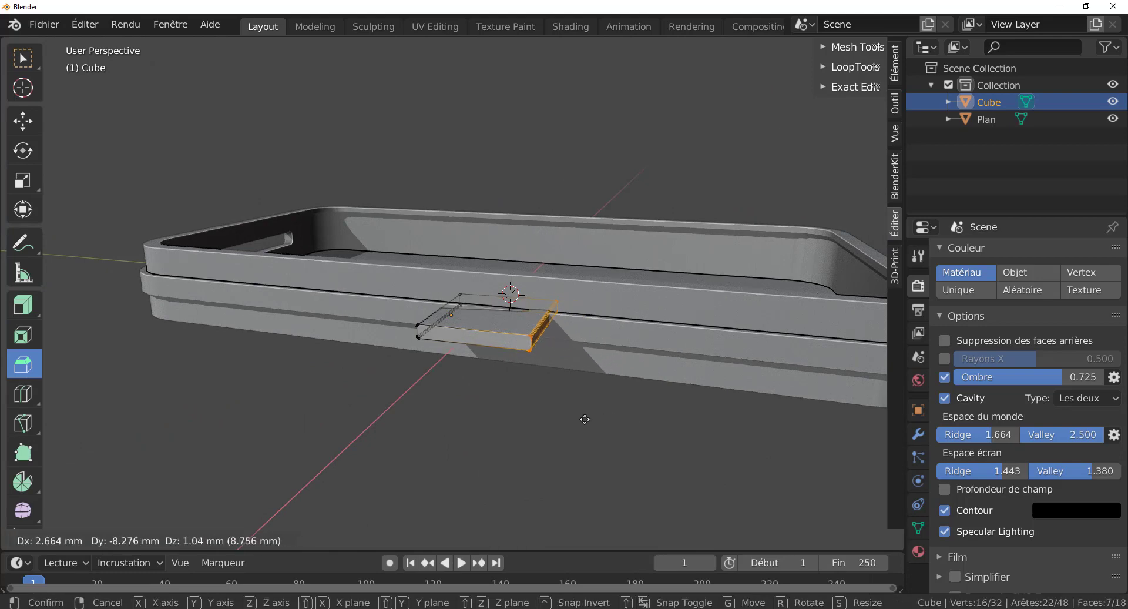
{"action": "key", "text": "Escape"}
{"action": "key", "text": "g"}
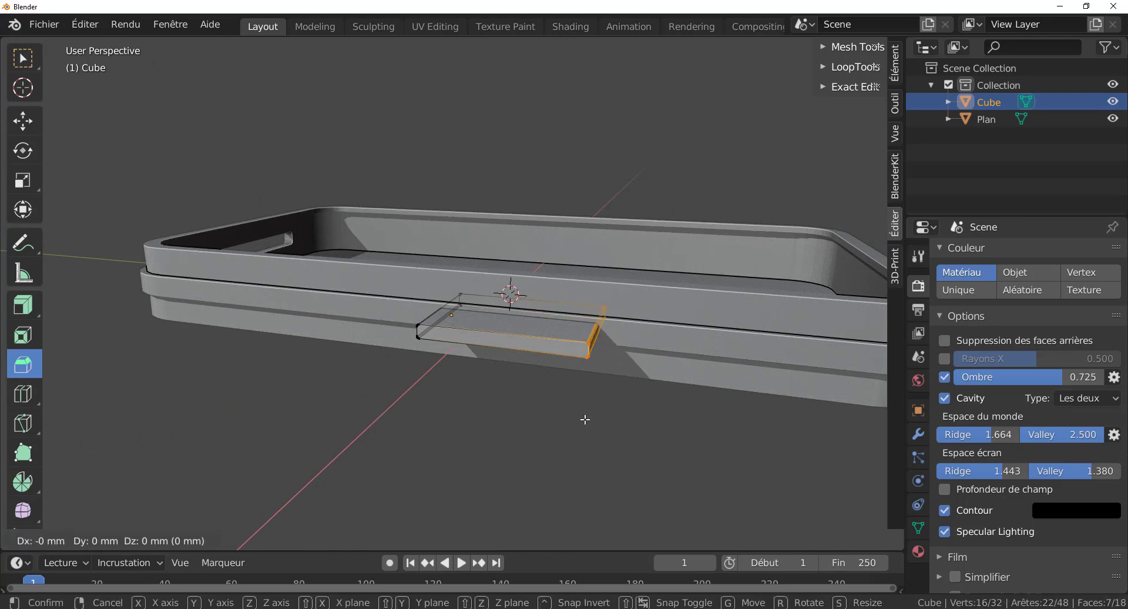
{"action": "key", "text": "y"}
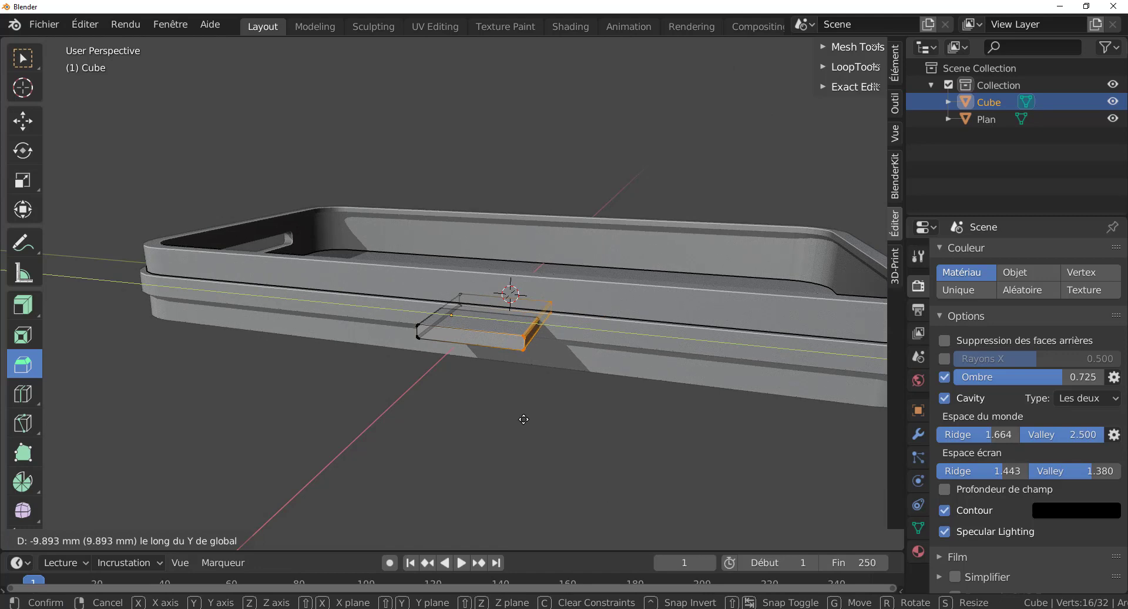
{"action": "left_click", "coordinate": [515, 418]}
{"action": "mouse_move", "coordinate": [528, 418]}
{"action": "middle_mouse_down"}
{"action": "mouse_move", "coordinate": [548, 419]}
{"action": "mouse_move", "coordinate": [544, 407]}
{"action": "middle_mouse_up"}
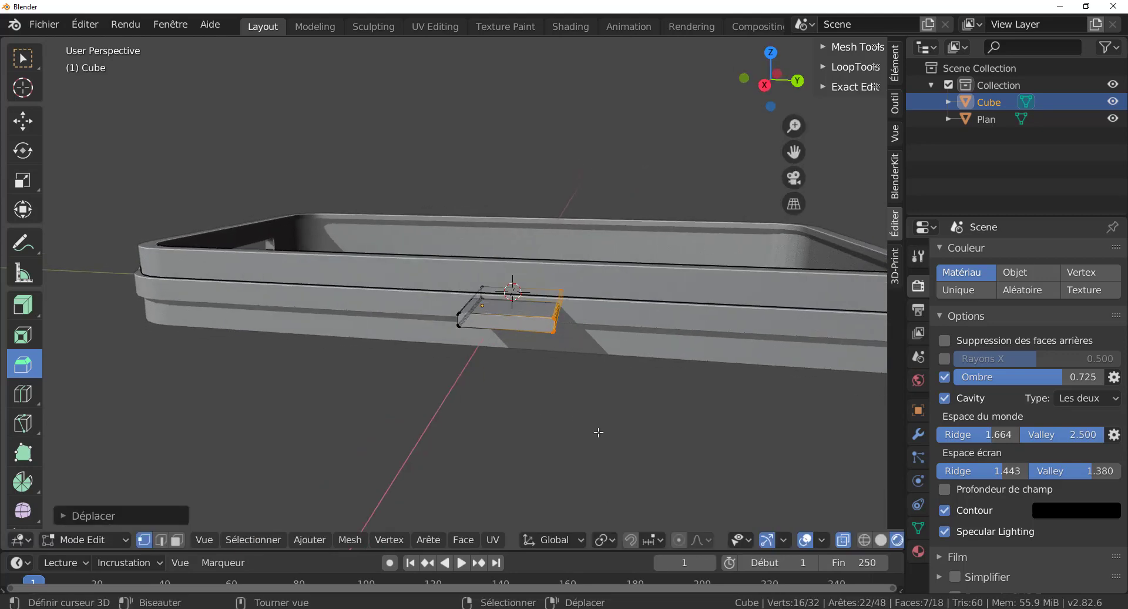
Duplicate the whole block within the same mesh and move the copy about 28.58 mm along the Y axis
{"action": "key", "text": "a"}
{"action": "scroll", "coordinate": [610, 427], "scroll_direction": "down", "scroll_amount": 3}
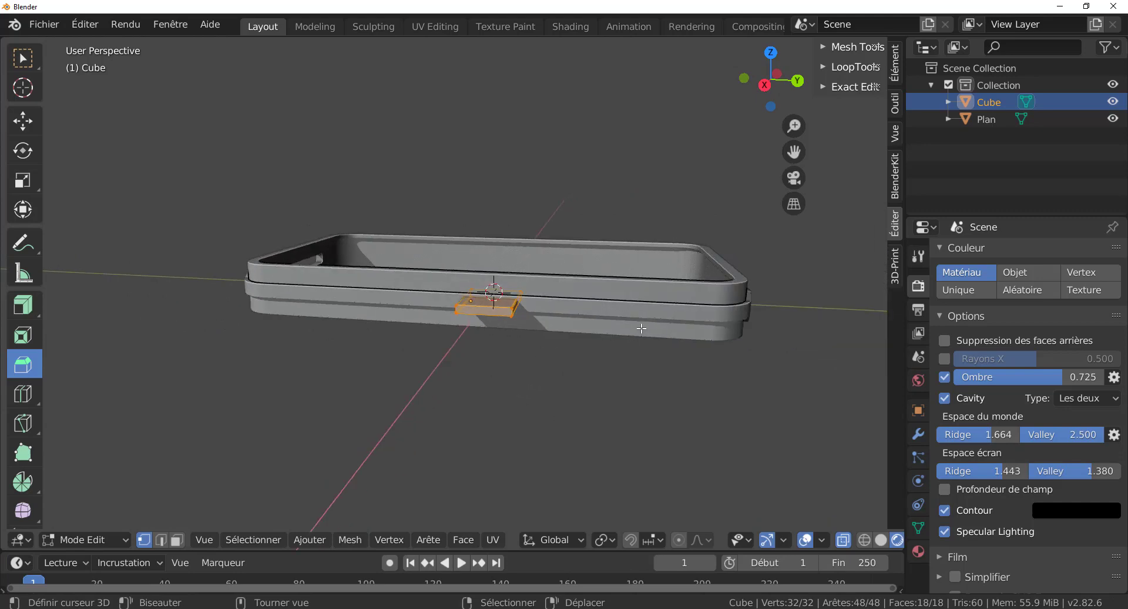
{"action": "key", "text": "shift+d"}
{"action": "right_click", "coordinate": [564, 388]}
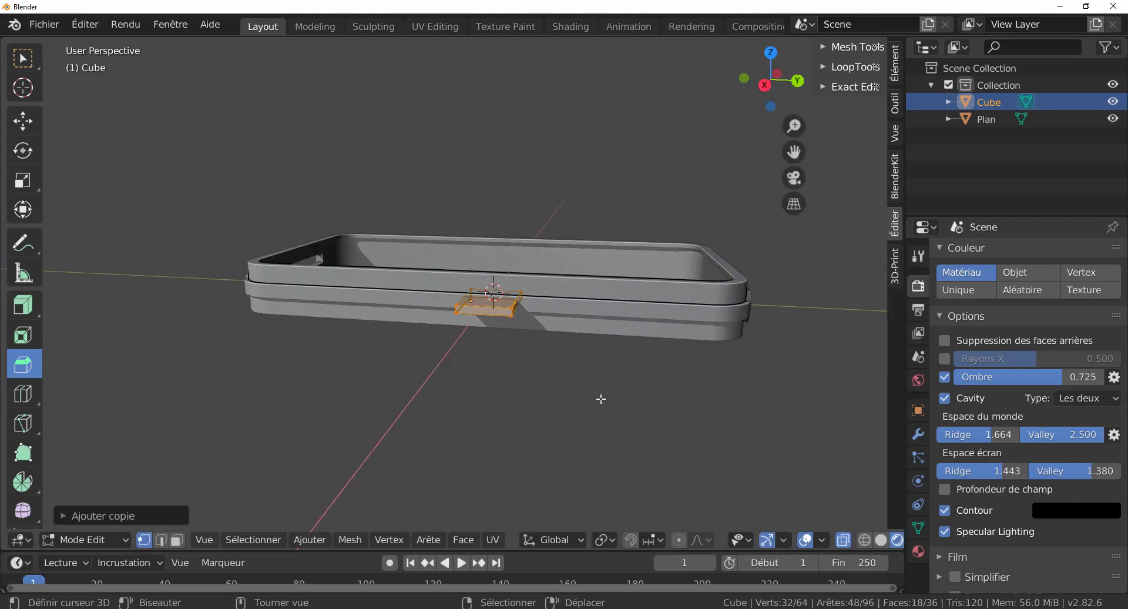
{"action": "key", "text": "g"}
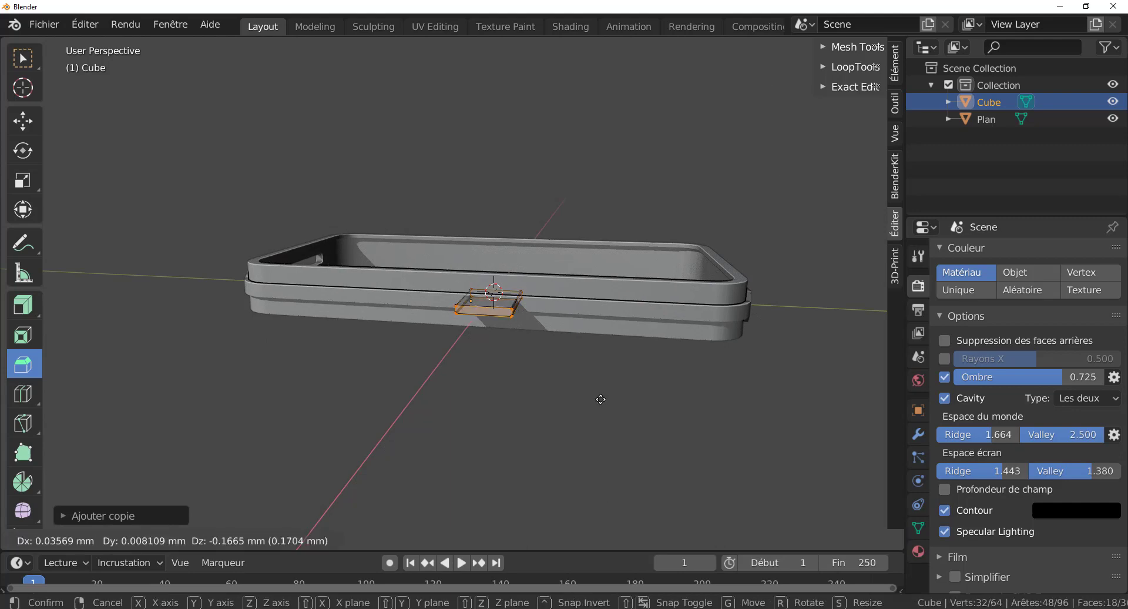
{"action": "key", "text": "y"}
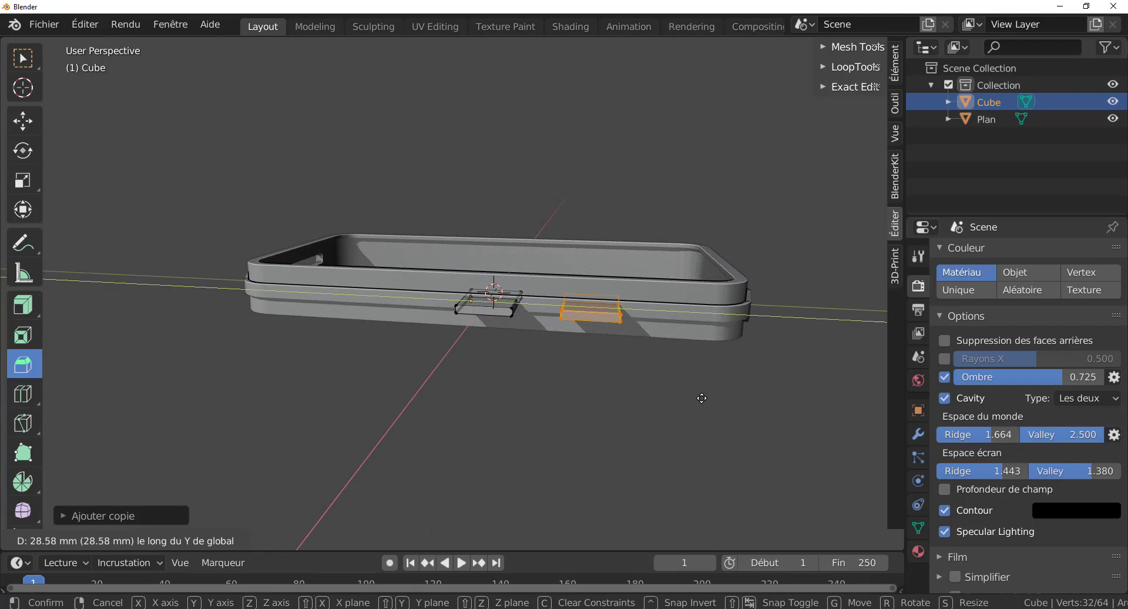
{"action": "left_click", "coordinate": [702, 397]}
Lengthen the copied block by selecting only its +Y side vertices and moving them about 14.3 mm along the Y axis
{"action": "middle_click_drag", "start_coordinate": [645, 409], "coordinate": [591, 357]}
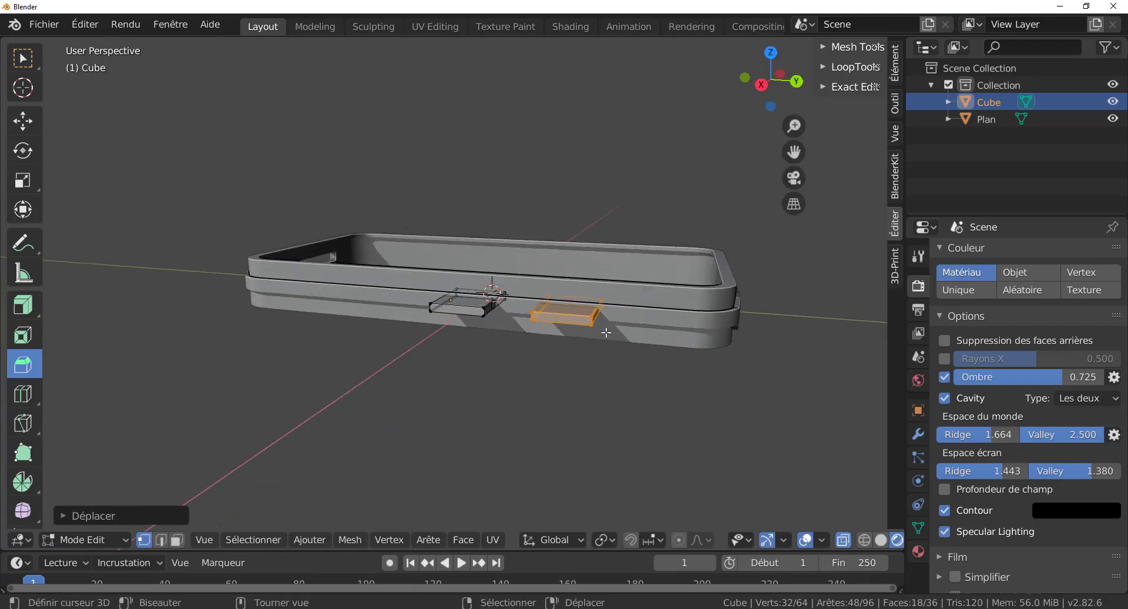
{"action": "scroll", "coordinate": [606, 332], "scroll_direction": "up", "scroll_amount": 3}
{"action": "scroll", "coordinate": [716, 369], "scroll_direction": "down", "scroll_amount": 1}
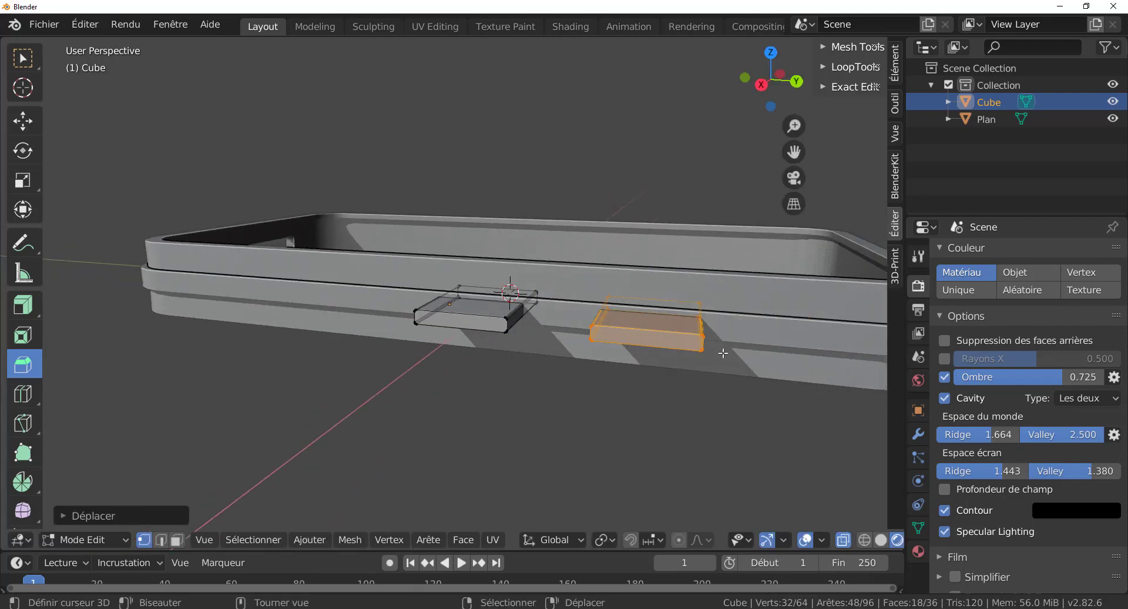
{"action": "left_click", "coordinate": [705, 406]}
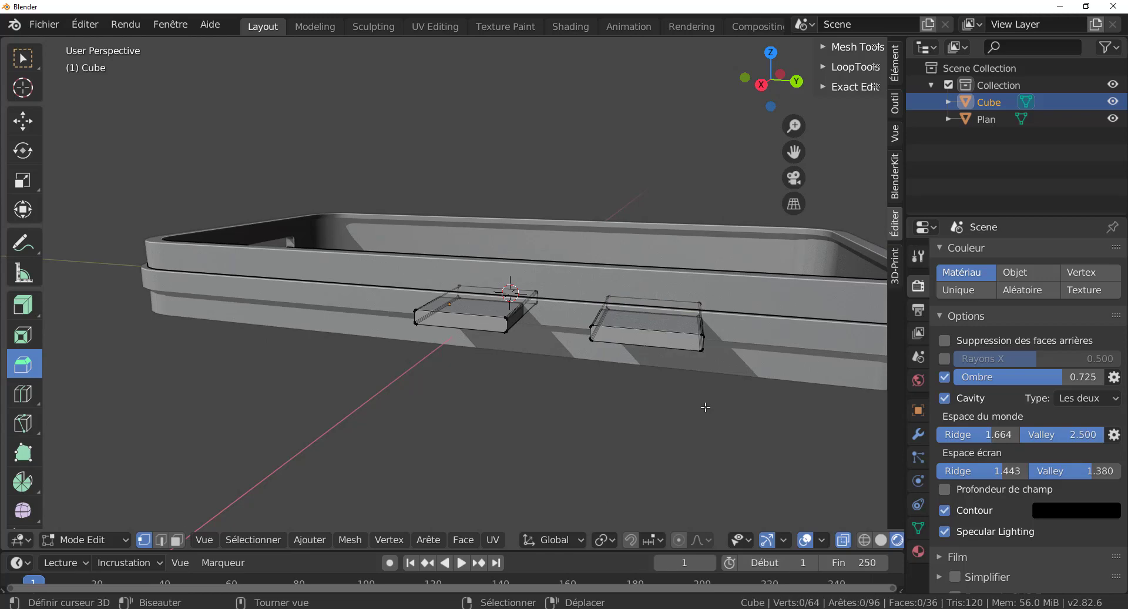
{"action": "key", "text": "c"}
{"action": "left_click_drag", "start_coordinate": [701, 325], "coordinate": [698, 369]}
{"action": "right_click", "coordinate": [699, 358]}
{"action": "scroll", "coordinate": [695, 379], "scroll_direction": "down", "scroll_amount": 3}
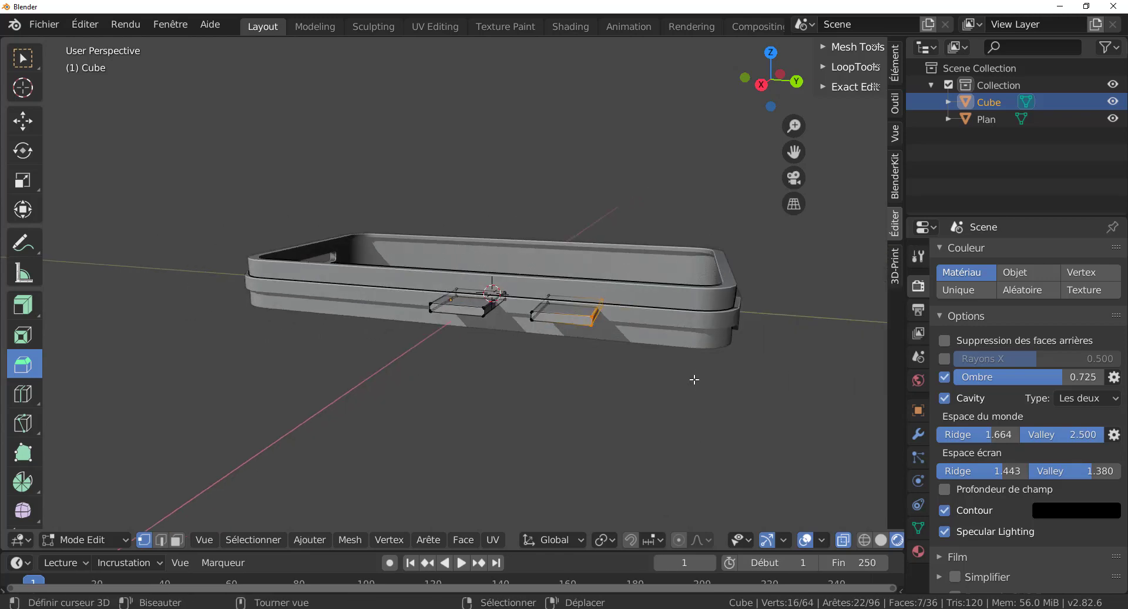
{"action": "key", "text": "g"}
{"action": "key", "text": "y"}
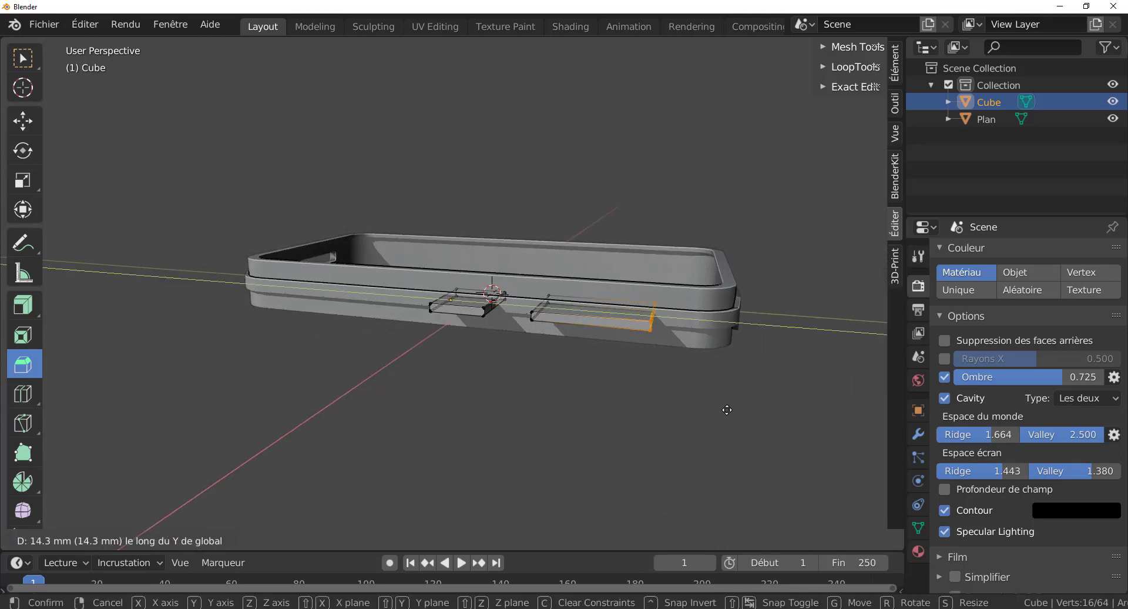
{"action": "left_click", "coordinate": [727, 410]}
{"action": "mouse_move", "coordinate": [676, 387]}
{"action": "middle_mouse_down"}
{"action": "mouse_move", "coordinate": [598, 416]}
{"action": "mouse_move", "coordinate": [678, 381]}
{"action": "middle_mouse_up"}
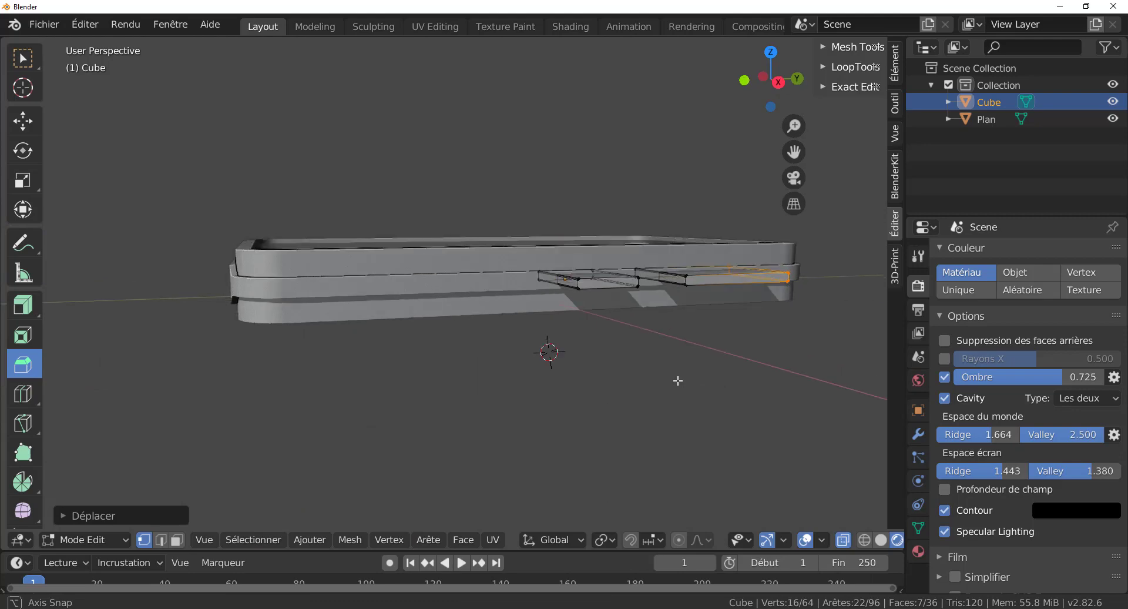
{"action": "middle_click_drag", "start_coordinate": [497, 342], "coordinate": [658, 334]}
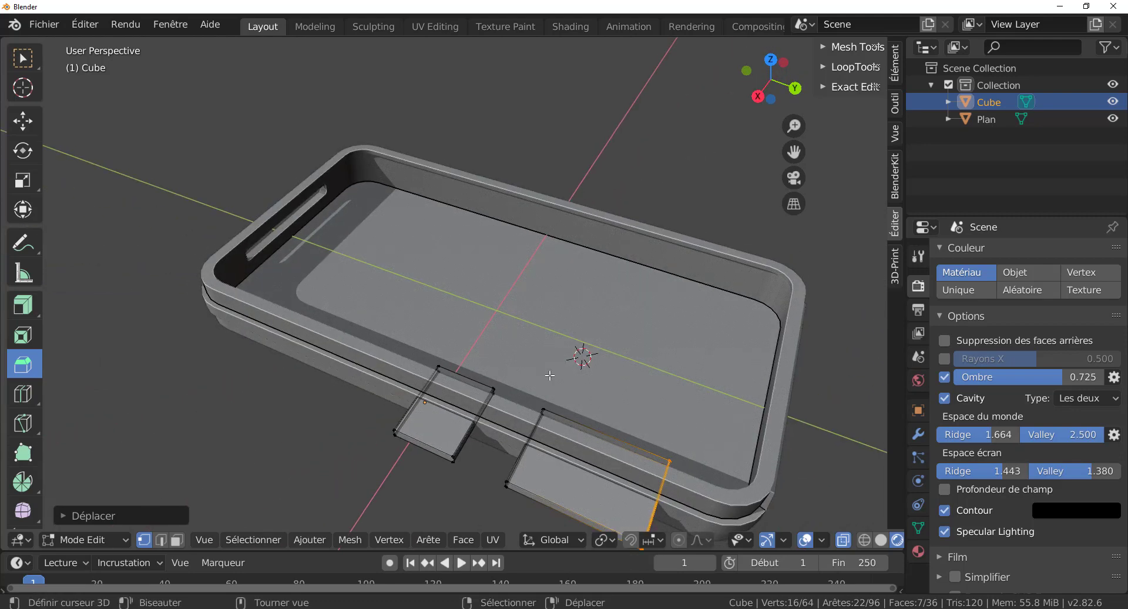
Cut the two button openings in the case's side wall by subtracting the cutter mesh from the case with the Auto Boolean Difference
{"action": "middle_click_drag", "start_coordinate": [385, 433], "coordinate": [429, 384]}
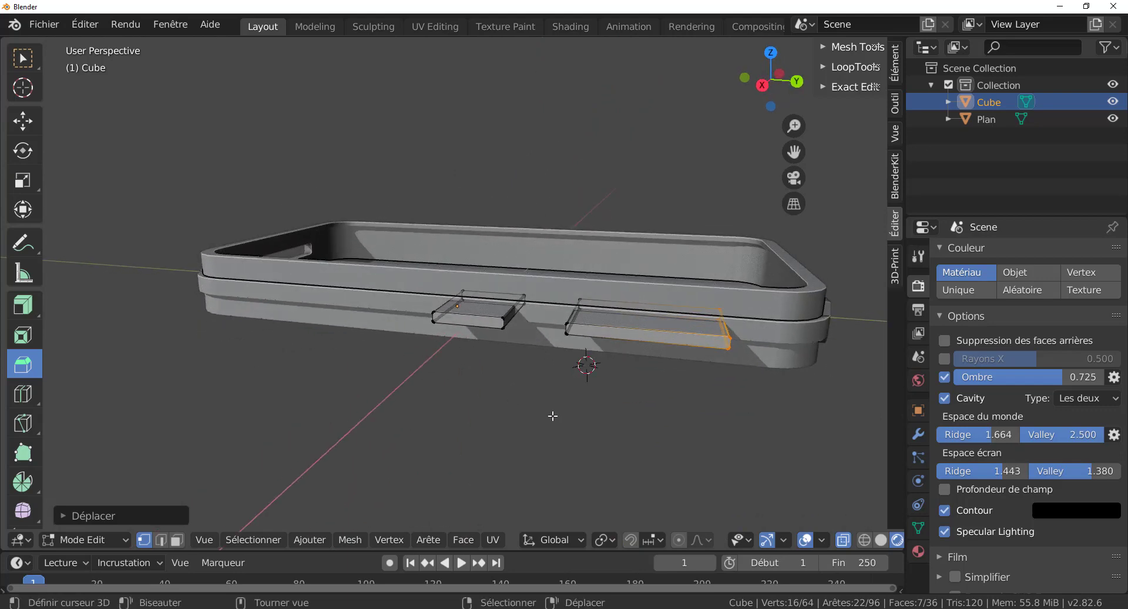
{"action": "middle_click_drag", "start_coordinate": [517, 422], "coordinate": [479, 399]}
{"action": "key", "text": "Tab"}
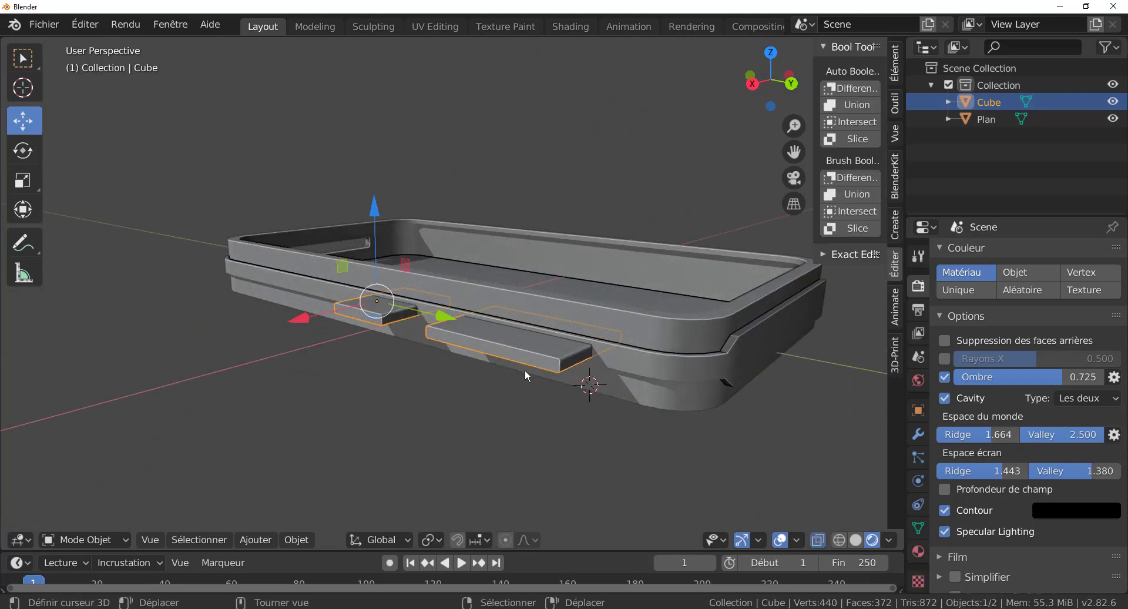
{"action": "left_click", "coordinate": [635, 368], "text": "shift"}
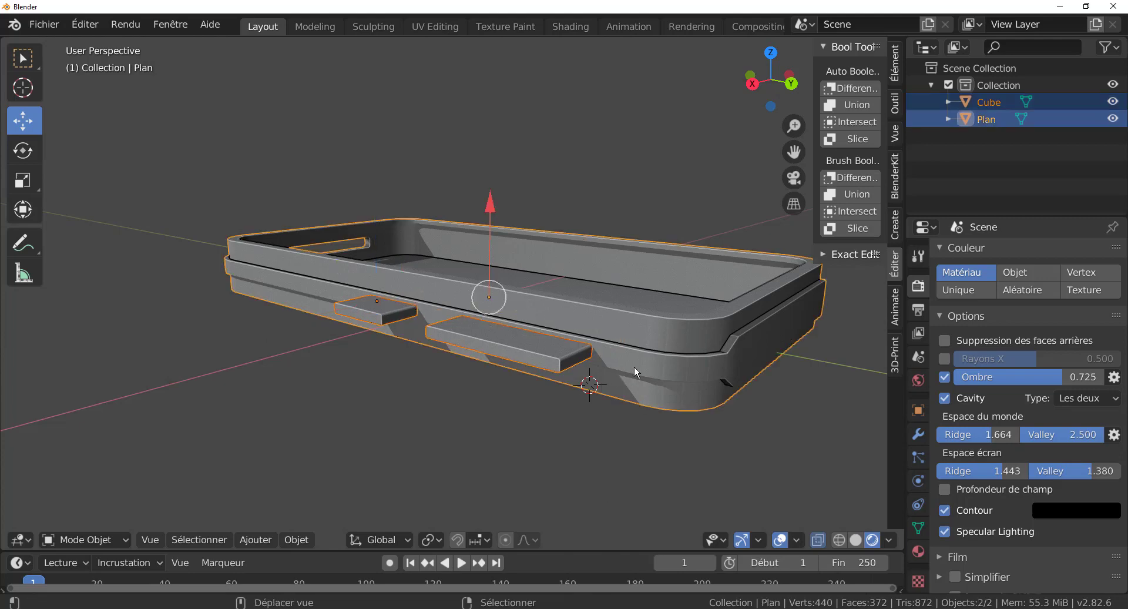
{"action": "scroll", "coordinate": [530, 370], "scroll_direction": "up", "scroll_amount": 2}
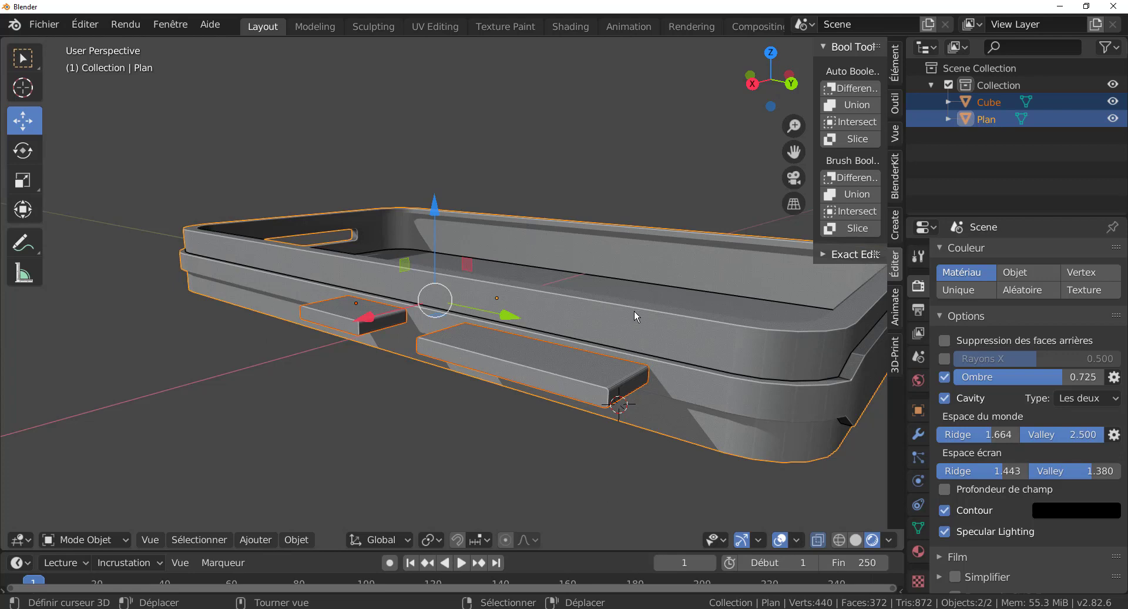
{"action": "scroll", "coordinate": [643, 330], "scroll_direction": "down", "scroll_amount": 2}
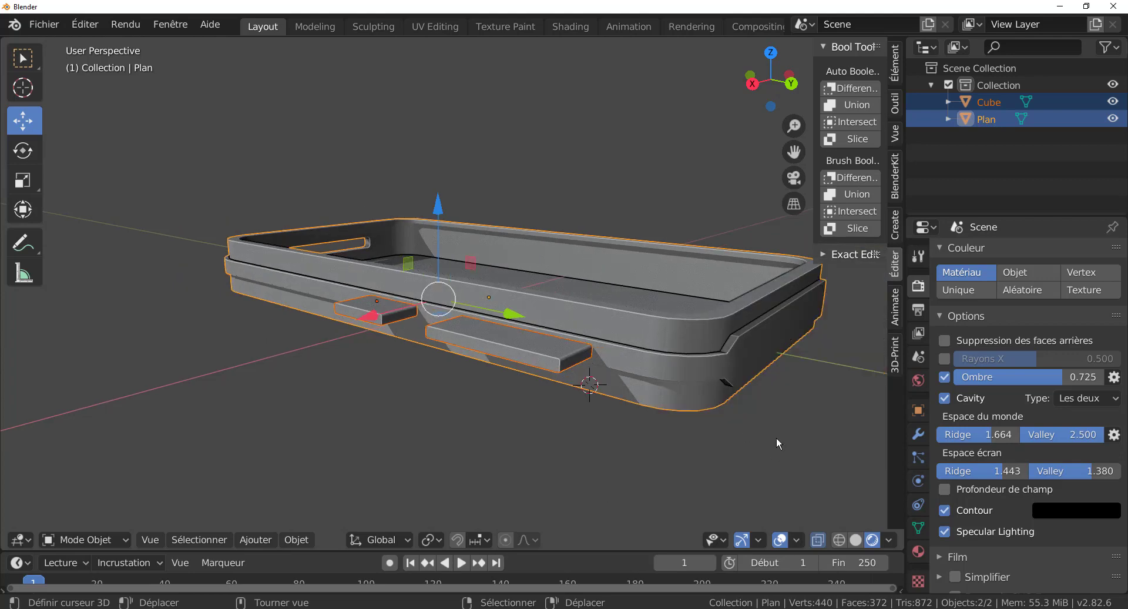
{"action": "left_click_drag", "start_coordinate": [811, 169], "coordinate": [755, 169]}
{"action": "left_click", "coordinate": [828, 88]}
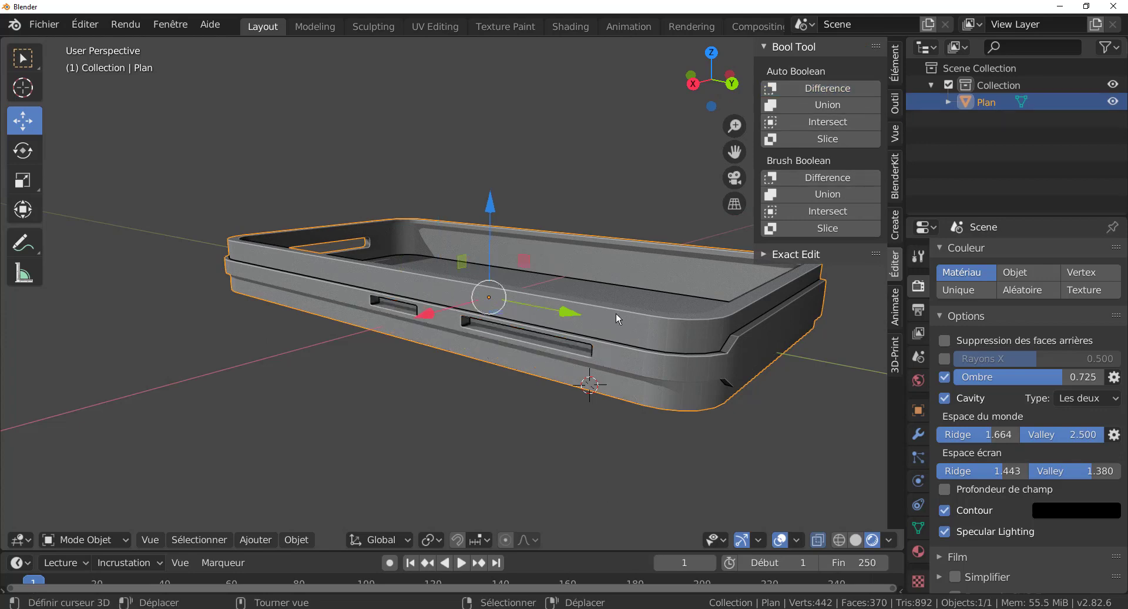
{"action": "middle_click_drag", "start_coordinate": [570, 350], "coordinate": [678, 348]}
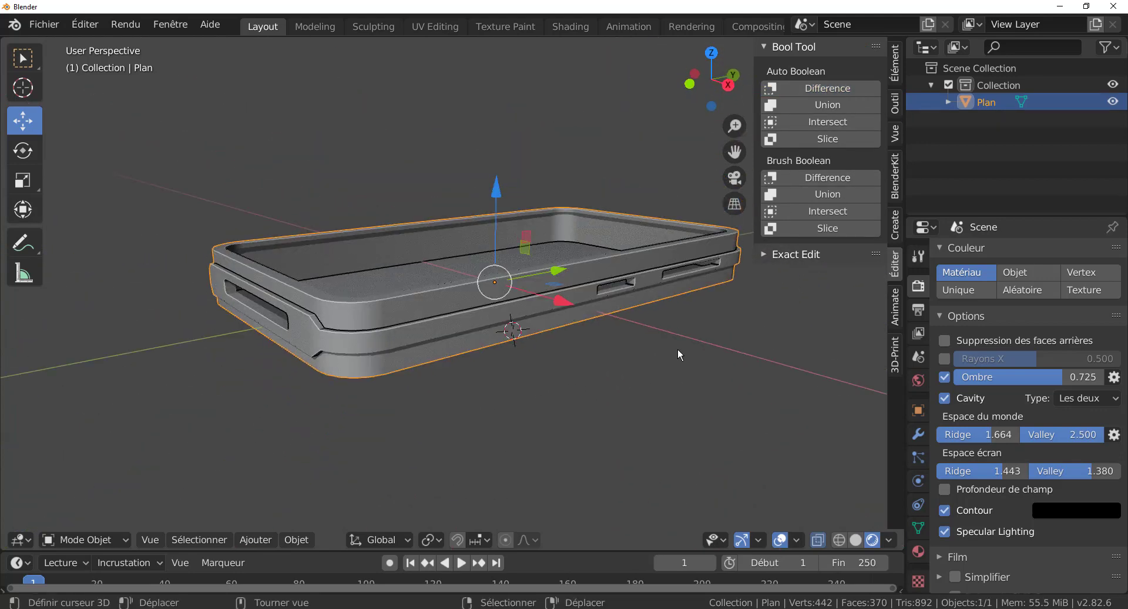
{"action": "middle_click_drag", "start_coordinate": [755, 376], "coordinate": [666, 422]}
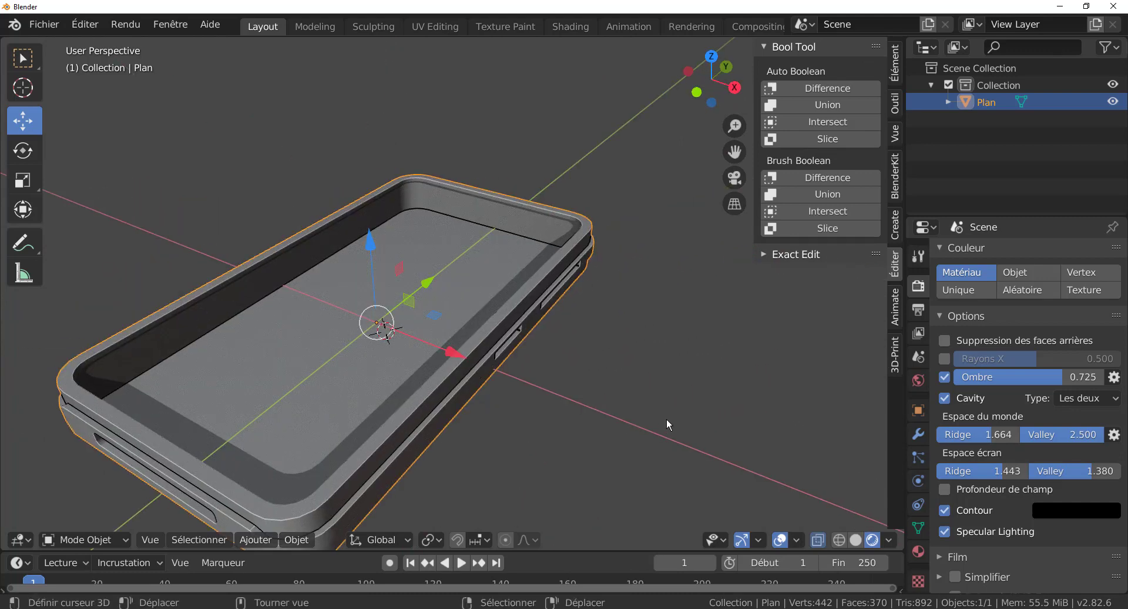
Add a cube mesh at the 3D cursor while viewing the case from above
{"action": "key", "text": "KP_7"}
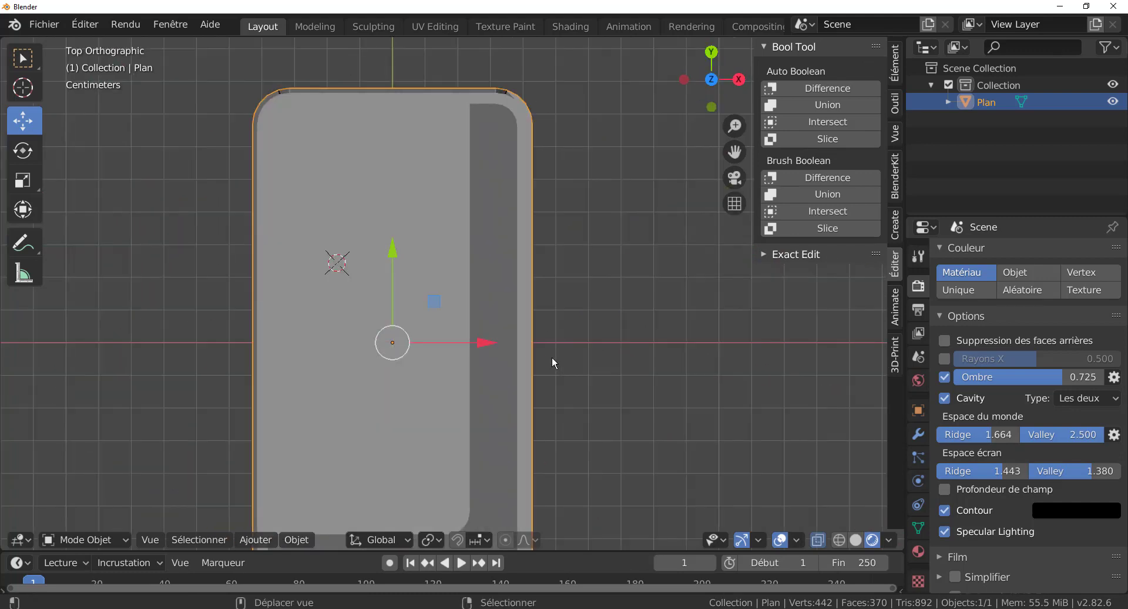
{"action": "middle_click_drag", "start_coordinate": [552, 356], "coordinate": [638, 369], "text": "shift"}
{"action": "scroll", "coordinate": [638, 369], "scroll_direction": "down", "scroll_amount": 5}
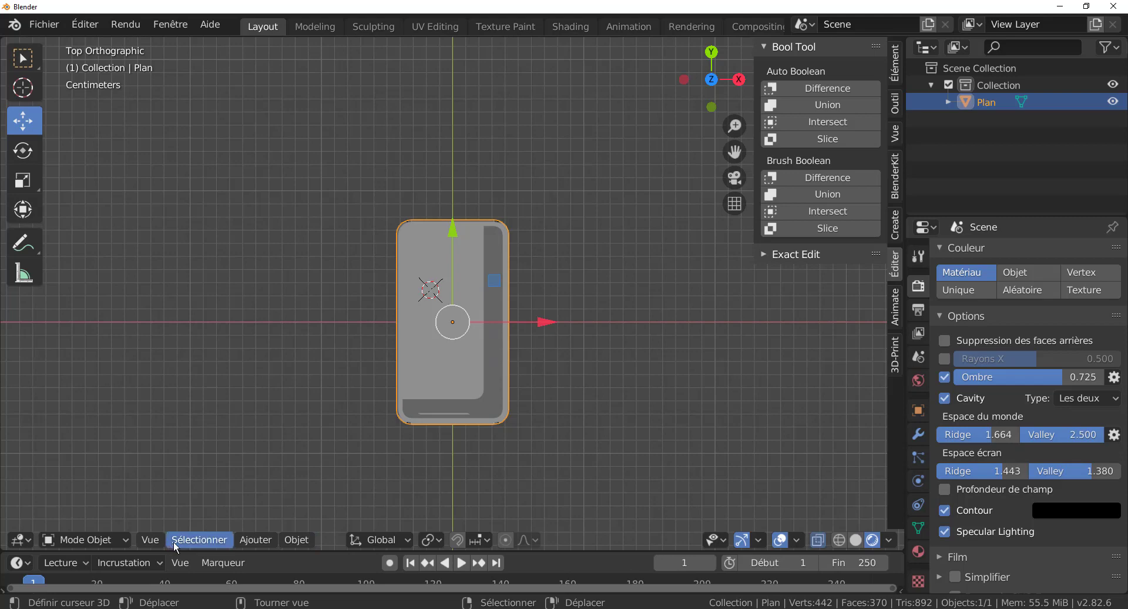
{"action": "left_click", "coordinate": [250, 539]}
{"action": "mouse_move", "coordinate": [253, 520]}
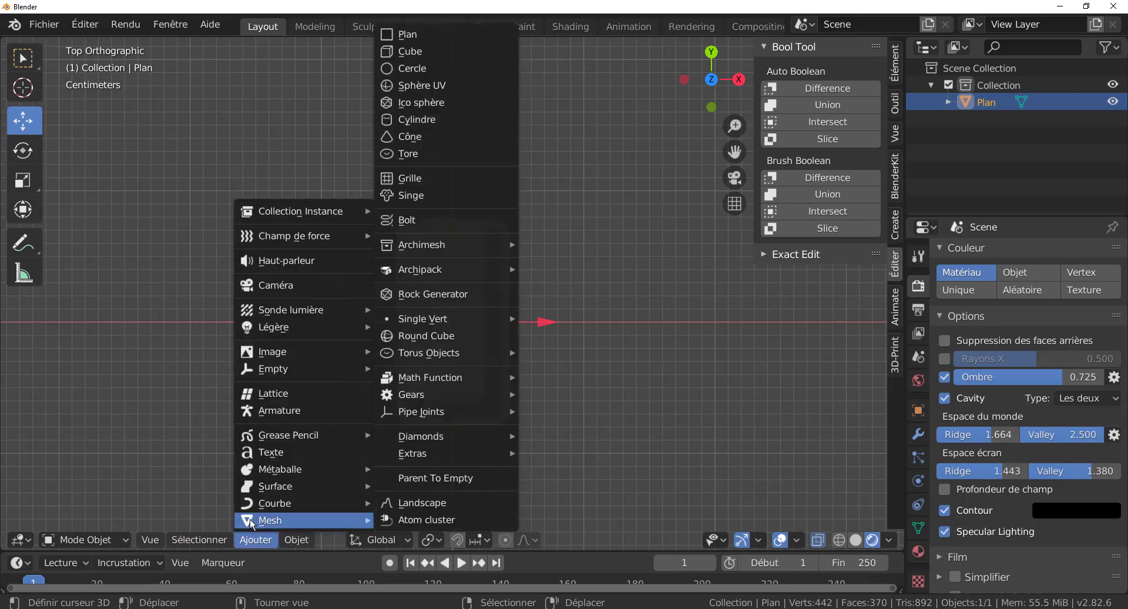
{"action": "left_click", "coordinate": [403, 52]}
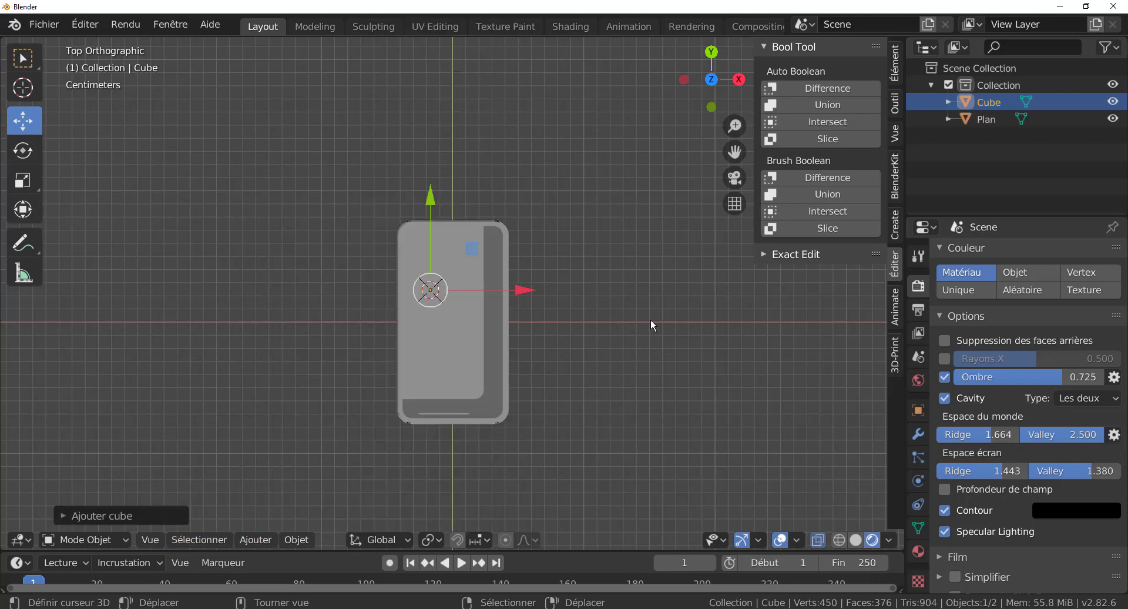
Scale the new cube down uniformly until it is about one fifth of the case's width
{"action": "scroll", "coordinate": [705, 394], "scroll_direction": "down", "scroll_amount": 2}
{"action": "key", "text": "s"}
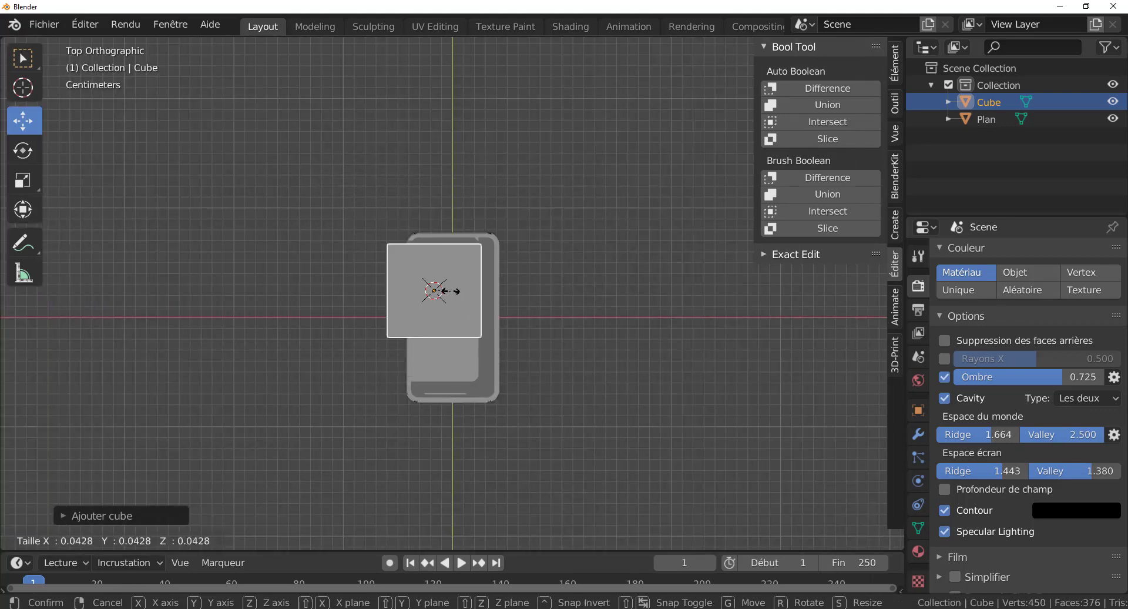
{"action": "left_click", "coordinate": [444, 292]}
{"action": "scroll", "coordinate": [529, 399], "scroll_direction": "up", "scroll_amount": 3}
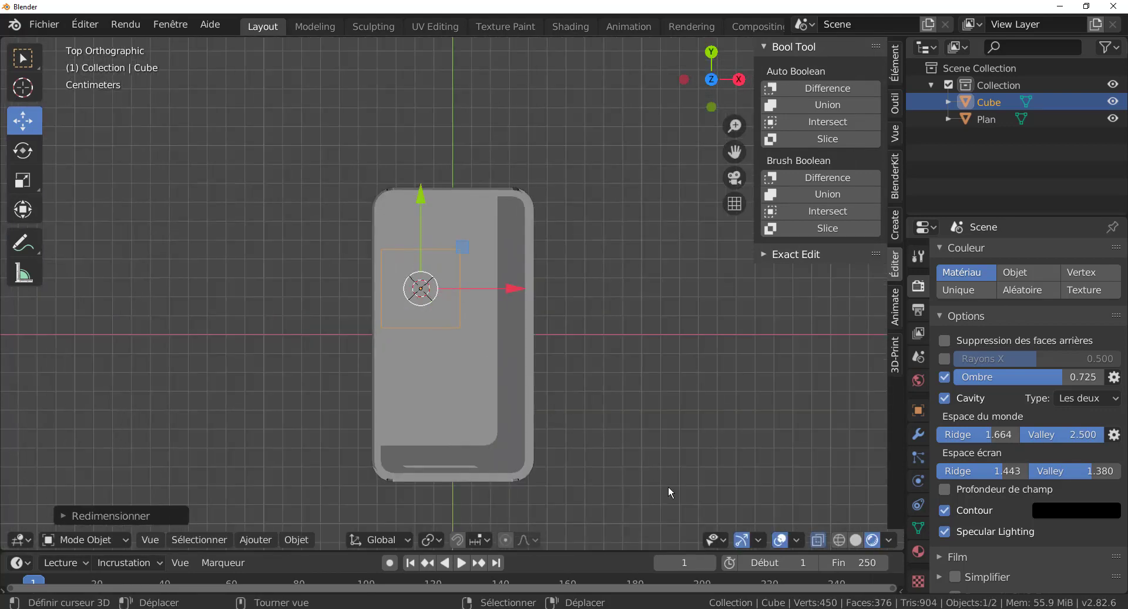
{"action": "key", "text": "s"}
{"action": "left_click", "coordinate": [517, 364]}
{"action": "scroll", "coordinate": [462, 369], "scroll_direction": "up", "scroll_amount": 2}
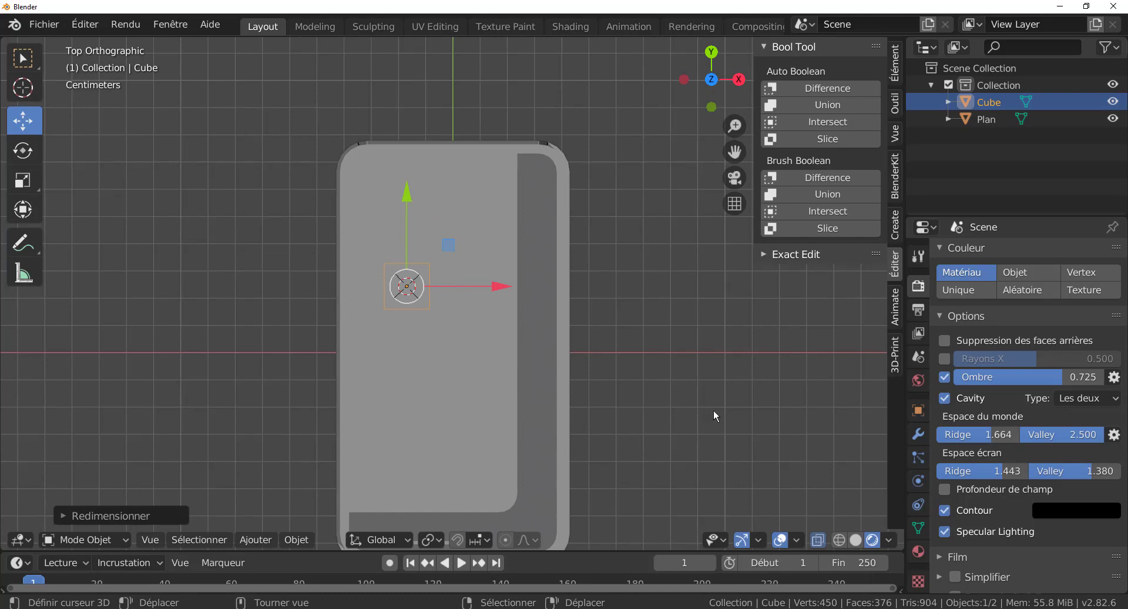
Raise the cube along Z into the case's floor and shift it along Y towards the case's +Y end
{"action": "middle_click_drag", "start_coordinate": [716, 415], "coordinate": [583, 302]}
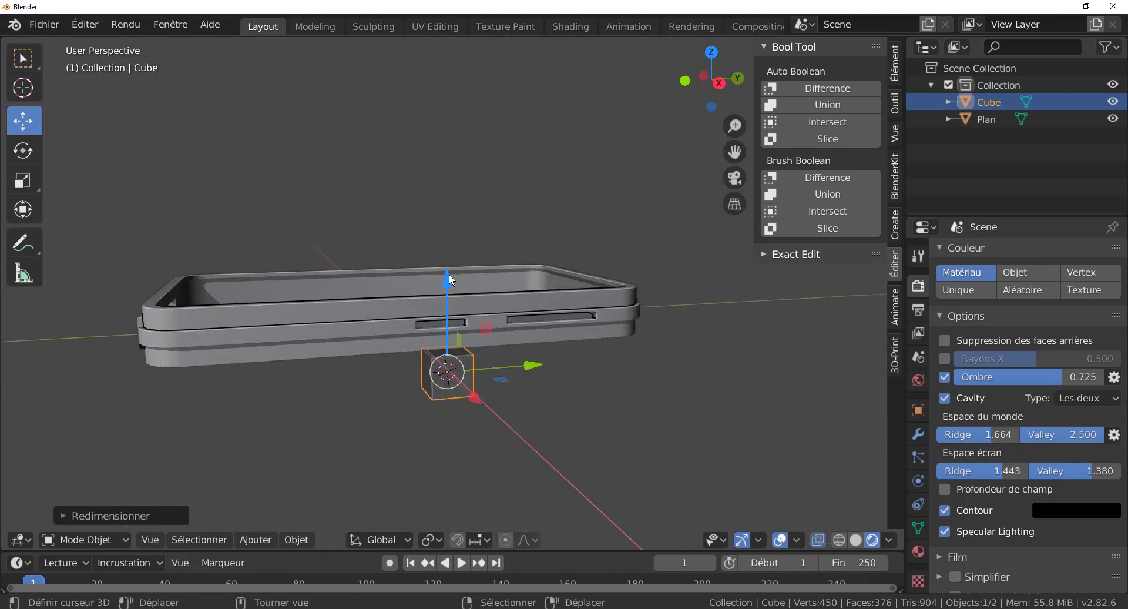
{"action": "left_click_drag", "start_coordinate": [449, 273], "coordinate": [449, 223]}
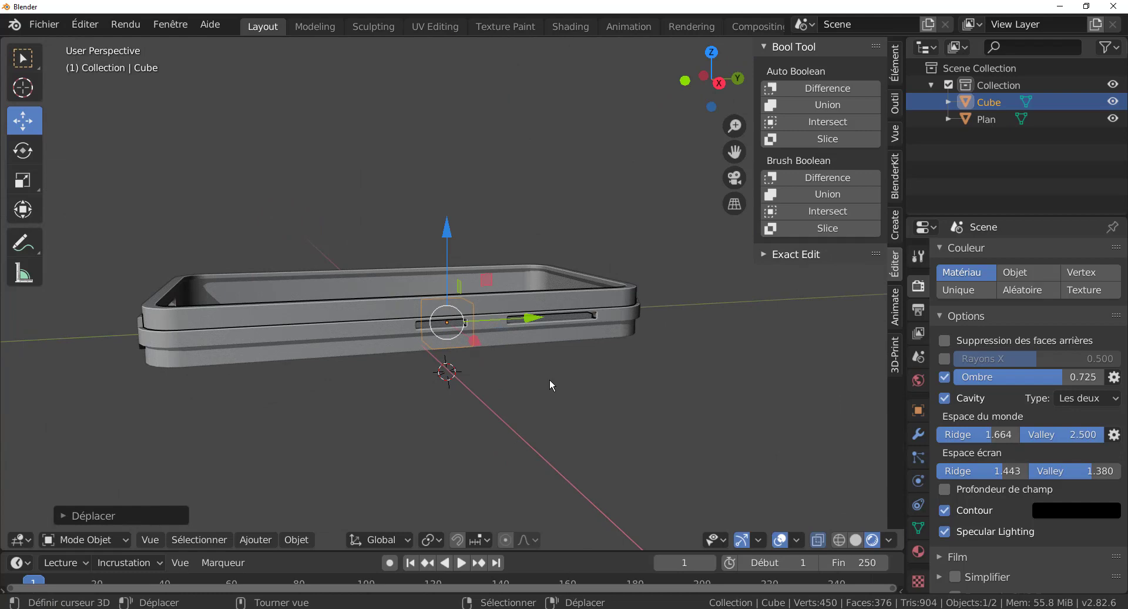
{"action": "key", "text": "KP_3"}
{"action": "scroll", "coordinate": [550, 384], "scroll_direction": "up", "scroll_amount": 2}
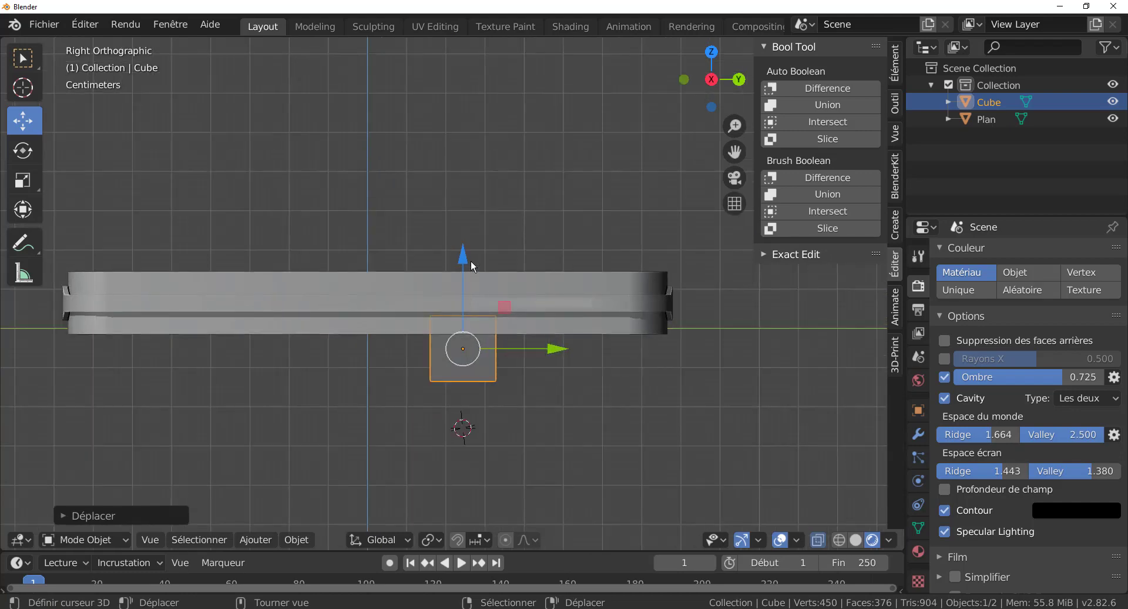
{"action": "left_click_drag", "start_coordinate": [460, 252], "coordinate": [467, 212]}
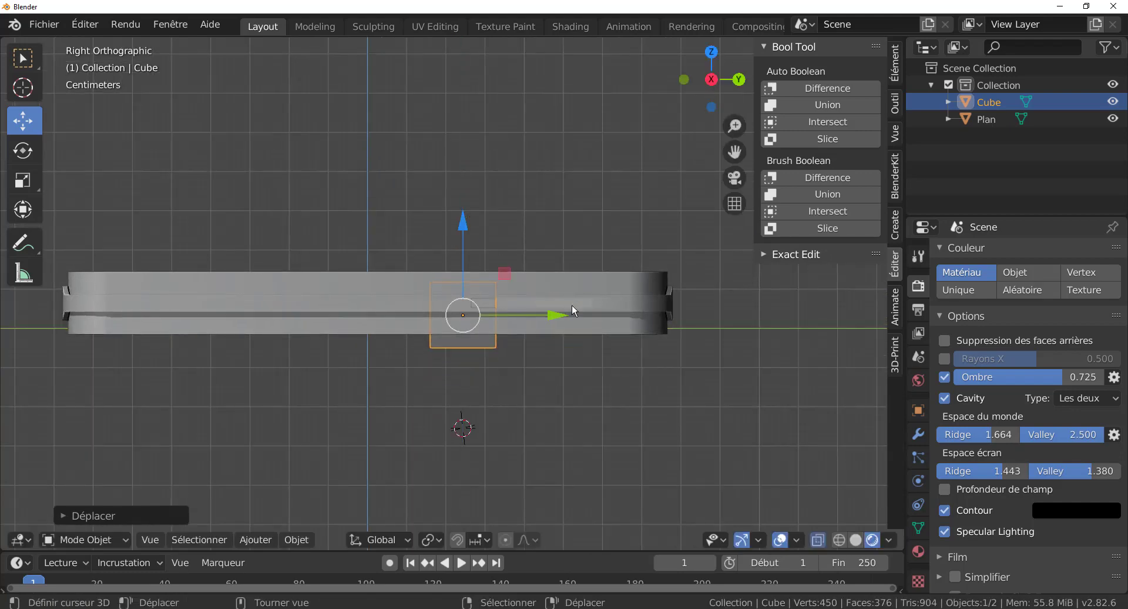
{"action": "left_click_drag", "start_coordinate": [553, 312], "coordinate": [646, 315]}
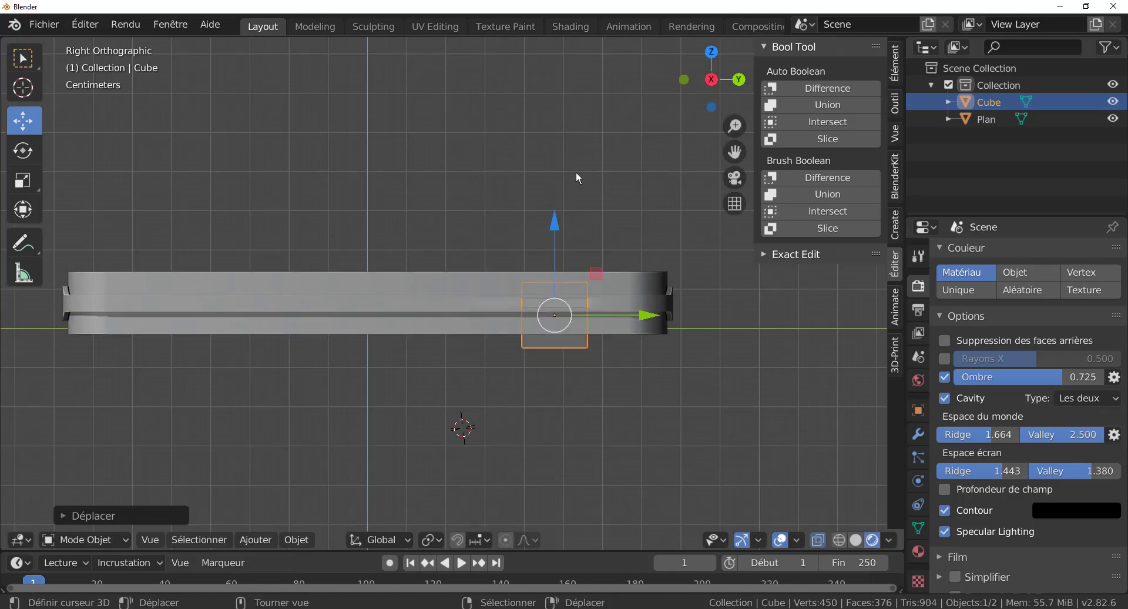
Adjust the cube's position from above, nudging it slightly along +X and slightly back along Y near the case's corner
{"action": "key", "text": "KP_7"}
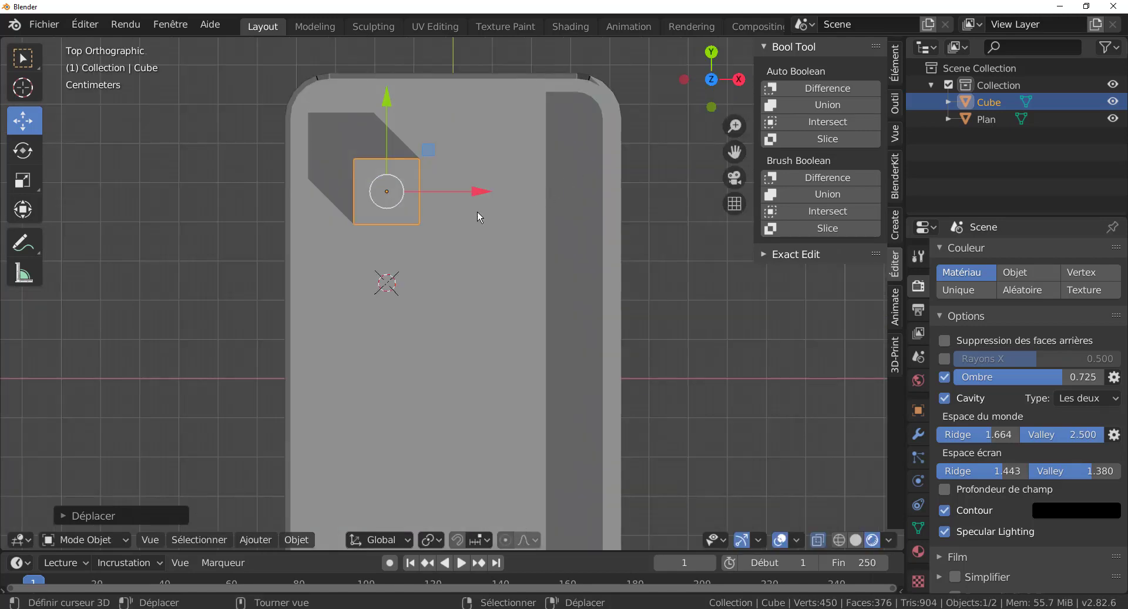
{"action": "scroll", "coordinate": [530, 252], "scroll_direction": "down", "scroll_amount": 2}
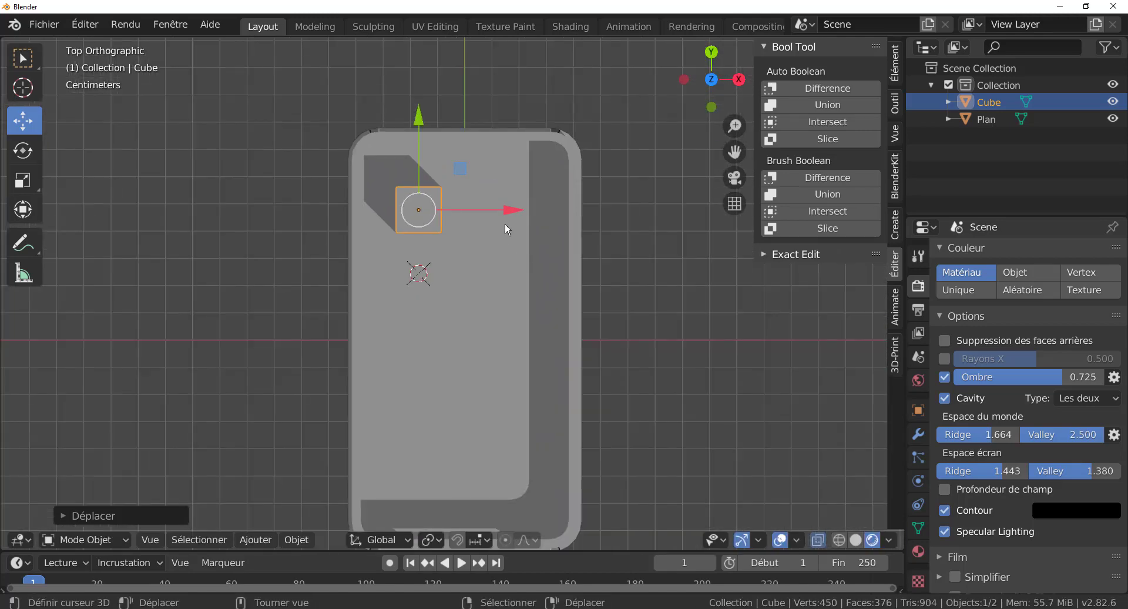
{"action": "left_click_drag", "start_coordinate": [509, 211], "coordinate": [506, 211]}
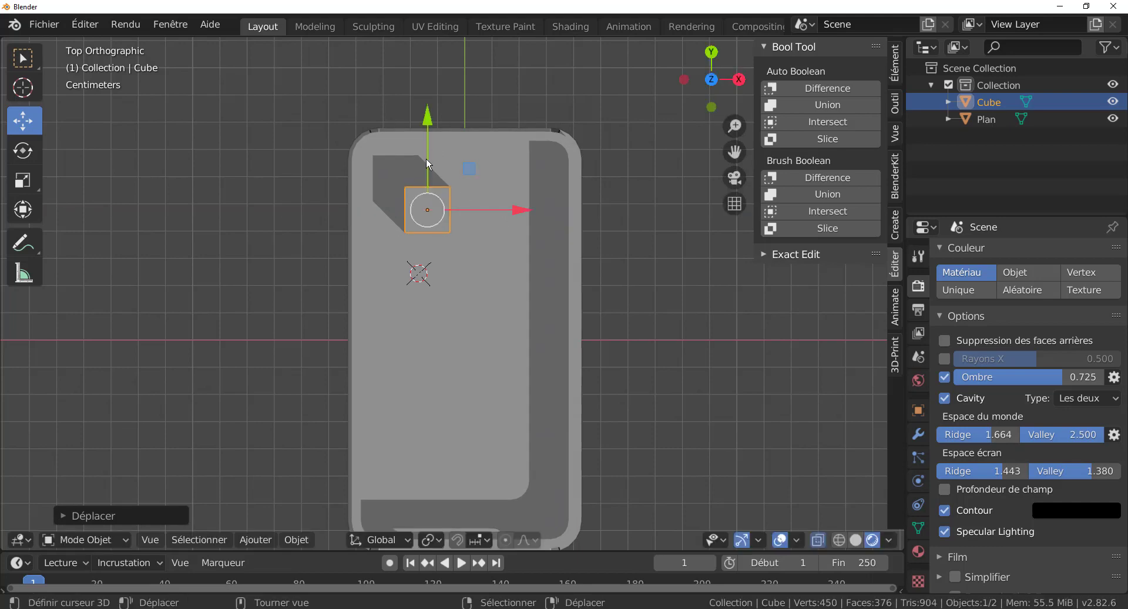
{"action": "left_click_drag", "start_coordinate": [424, 121], "coordinate": [424, 124]}
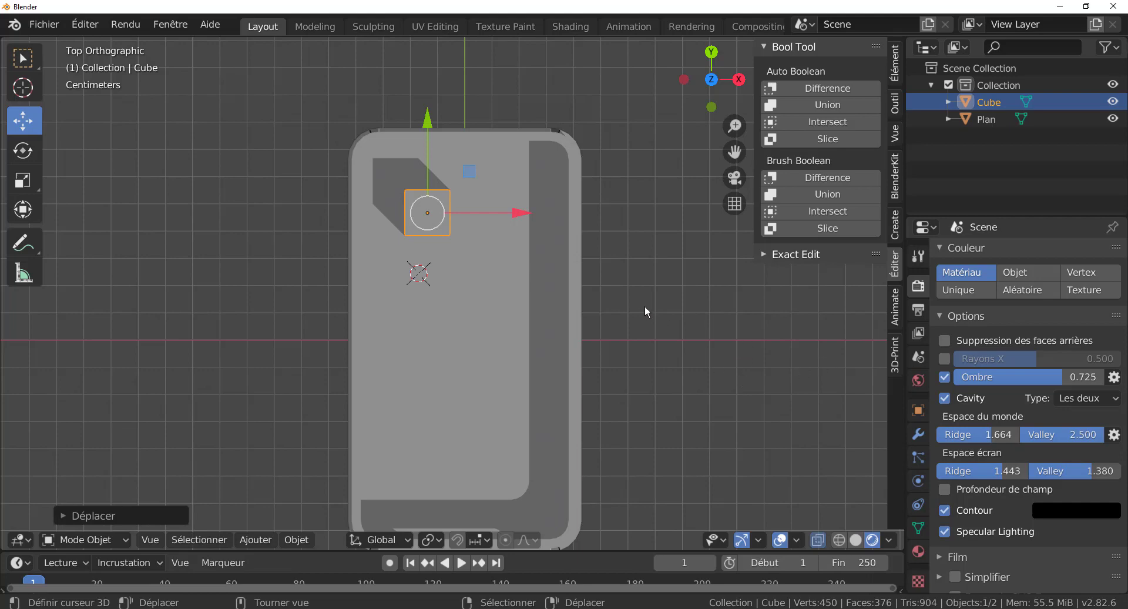
Lower the cube slightly along Z so it passes through the case's floor, checking its placement from the front and above
{"action": "middle_click_drag", "start_coordinate": [647, 311], "coordinate": [512, 209]}
{"action": "scroll", "coordinate": [565, 270], "scroll_direction": "up", "scroll_amount": 3}
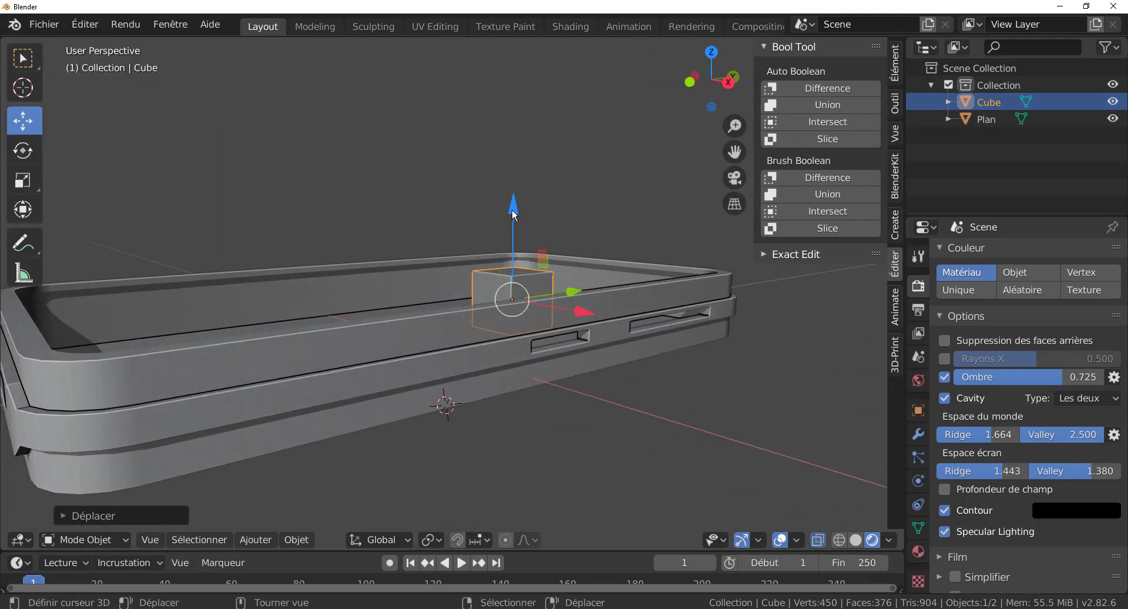
{"action": "left_click_drag", "start_coordinate": [513, 210], "coordinate": [520, 235]}
{"action": "right_click", "coordinate": [528, 249]}
{"action": "middle_click_drag", "start_coordinate": [528, 248], "coordinate": [537, 281]}
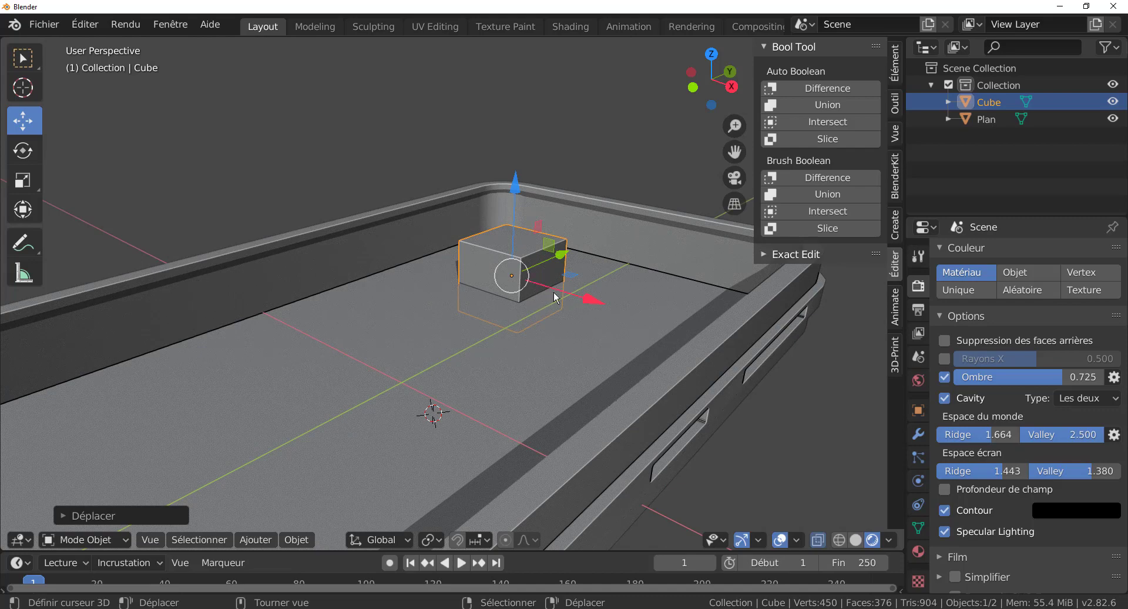
{"action": "middle_click_drag", "start_coordinate": [554, 292], "coordinate": [585, 344]}
{"action": "key", "text": "KP_1"}
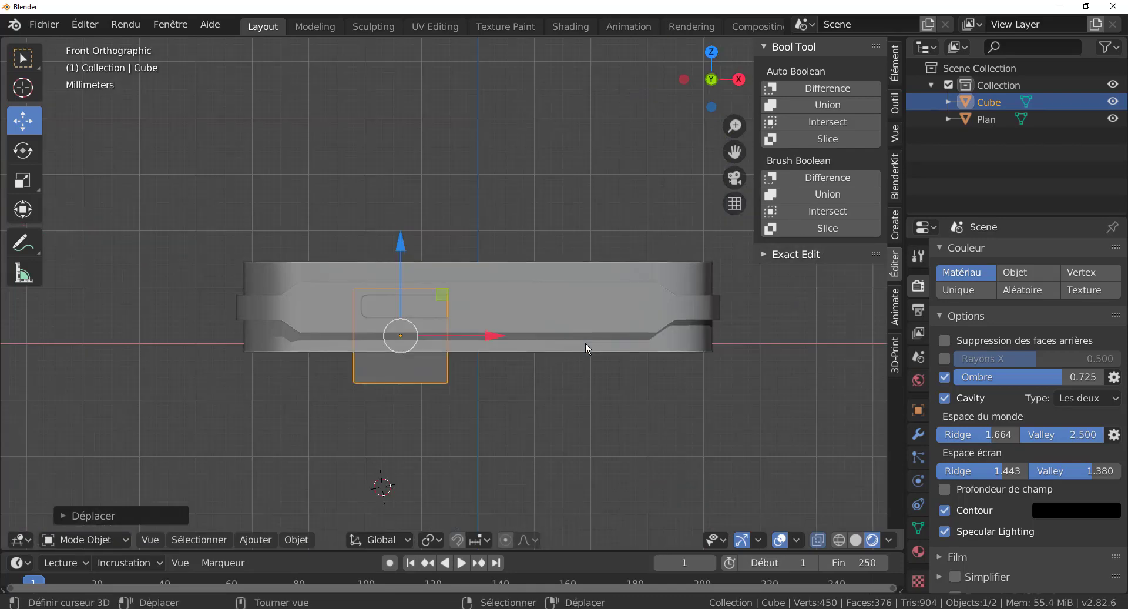
{"action": "key", "text": "KP_7"}
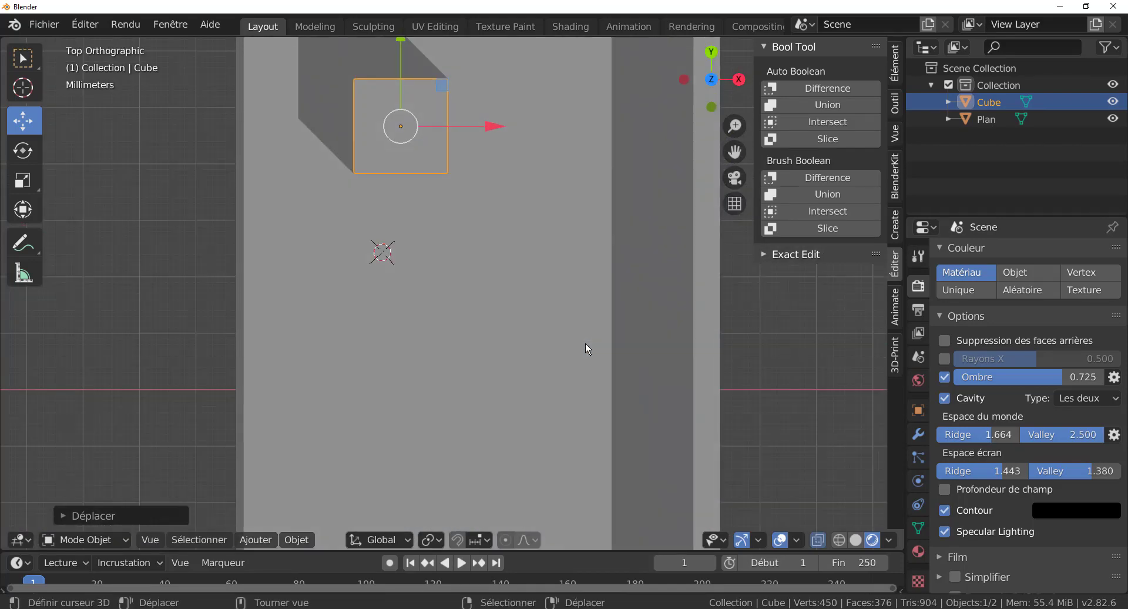
{"action": "middle_click_drag", "start_coordinate": [541, 279], "coordinate": [498, 350], "text": "shift"}
{"action": "scroll", "coordinate": [556, 403], "scroll_direction": "up", "scroll_amount": 2}
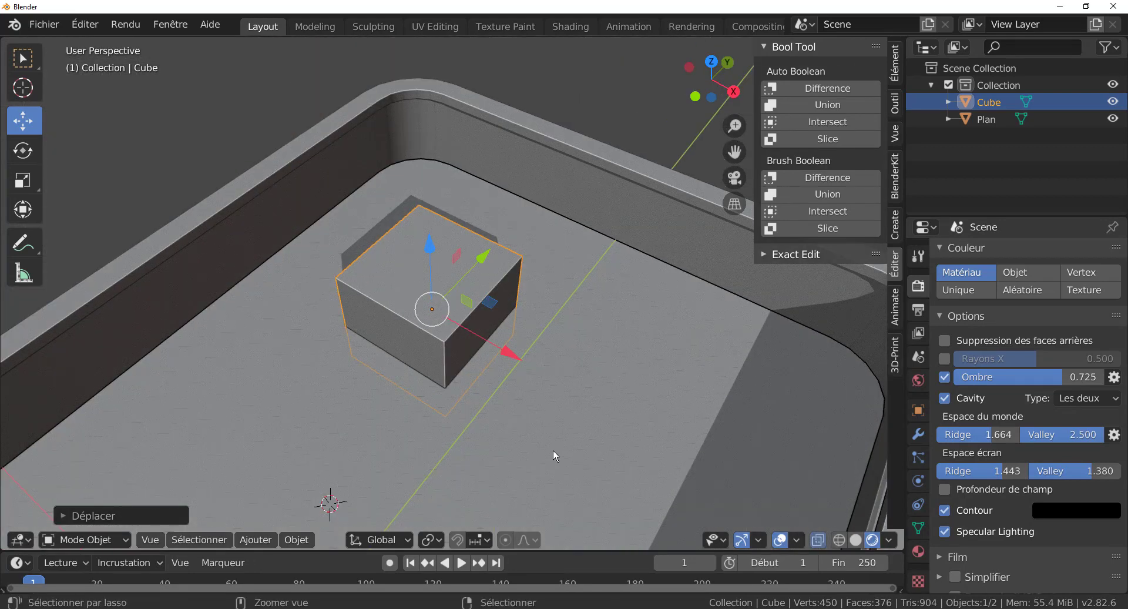
Apply the cube's scale and select its four vertical edges for editing
{"action": "key", "text": "ctrl+a"}
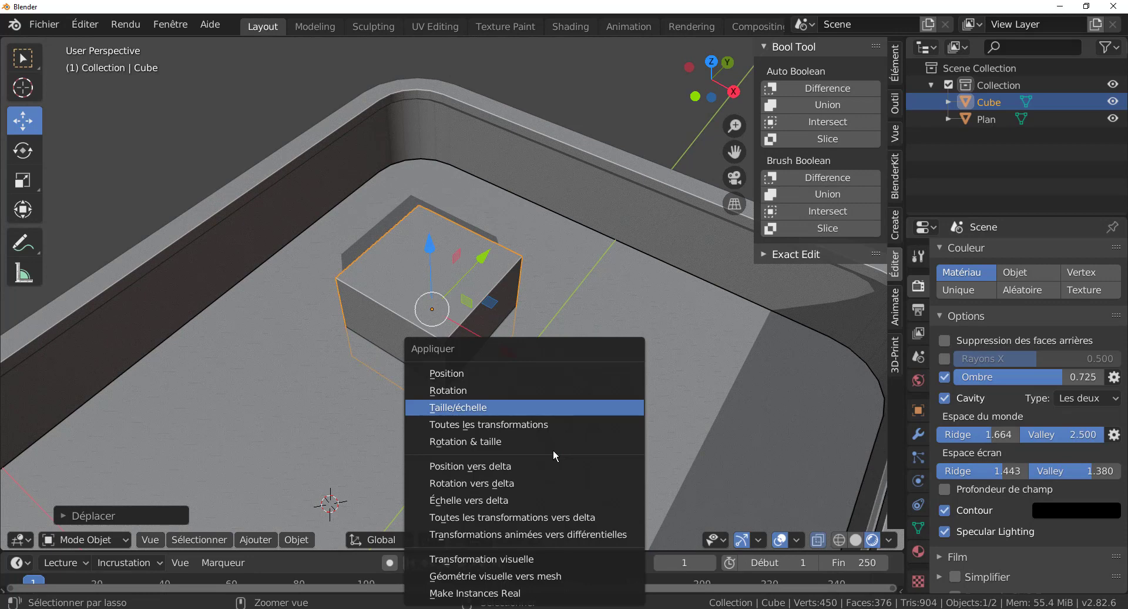
{"action": "left_click", "coordinate": [474, 406]}
{"action": "key", "text": "Tab"}
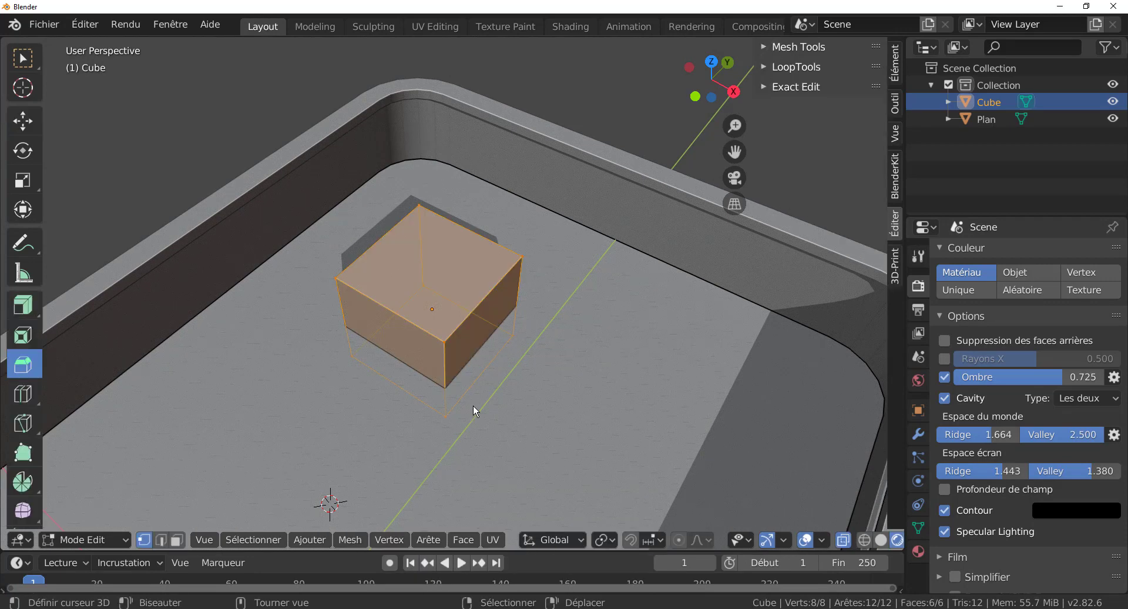
{"action": "key", "text": "alt+a"}
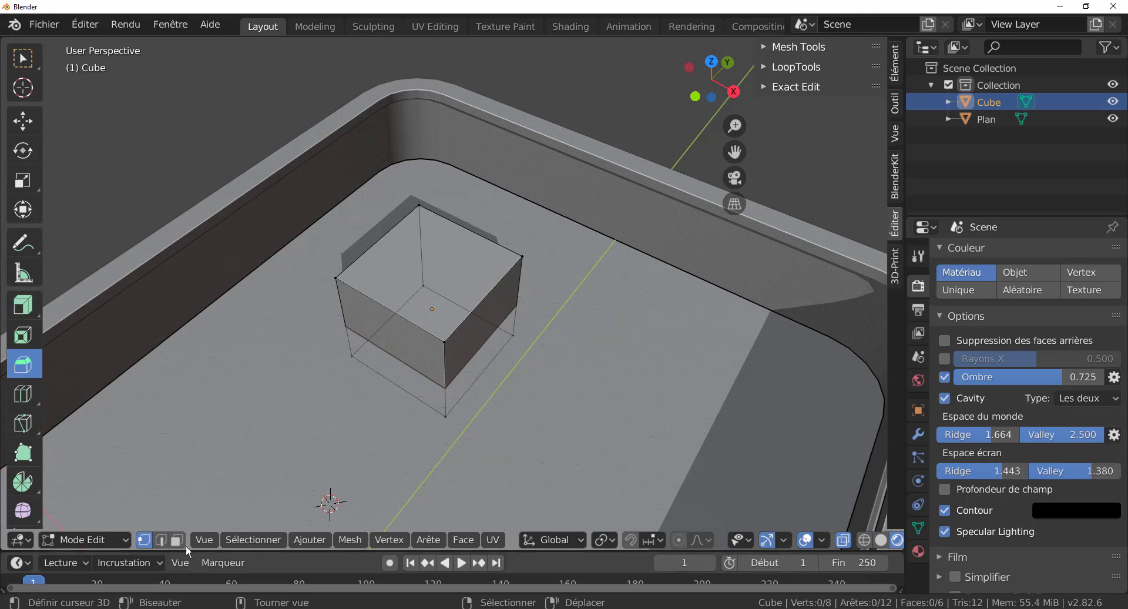
{"action": "left_click", "coordinate": [160, 540]}
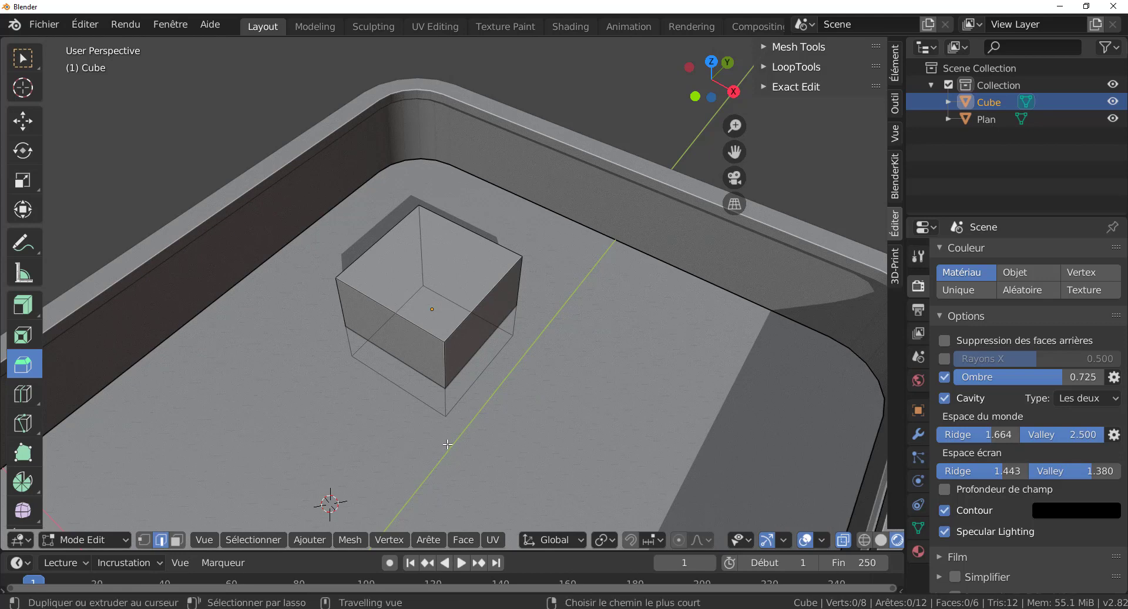
{"action": "left_click", "coordinate": [446, 372], "text": "ctrl+alt"}
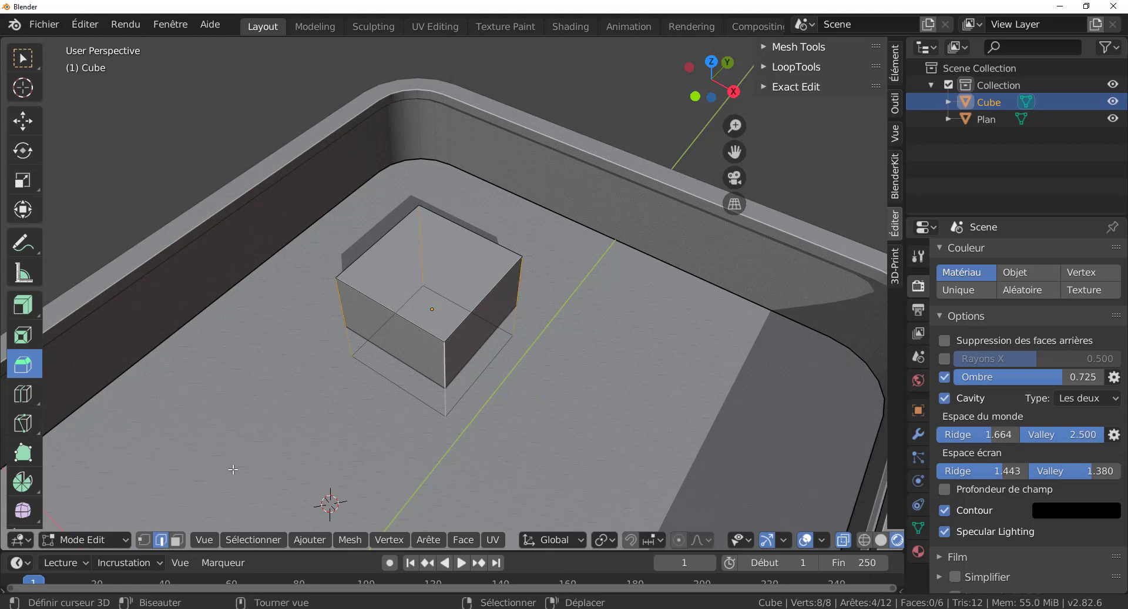
Bevel the cube's four vertical edges with a 1.93 mm offset and 4 segments
{"action": "scroll", "coordinate": [522, 418], "scroll_direction": "down", "scroll_amount": 2}
{"action": "left_click_drag", "start_coordinate": [653, 386], "coordinate": [665, 392]}
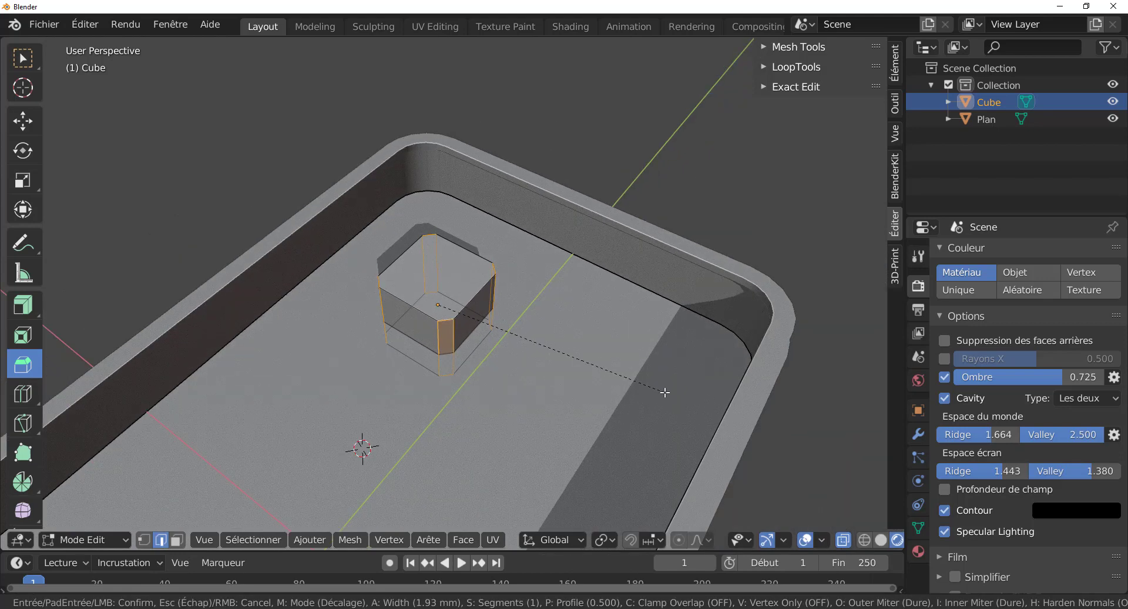
{"action": "left_click", "coordinate": [665, 392]}
{"action": "left_click", "coordinate": [151, 514]}
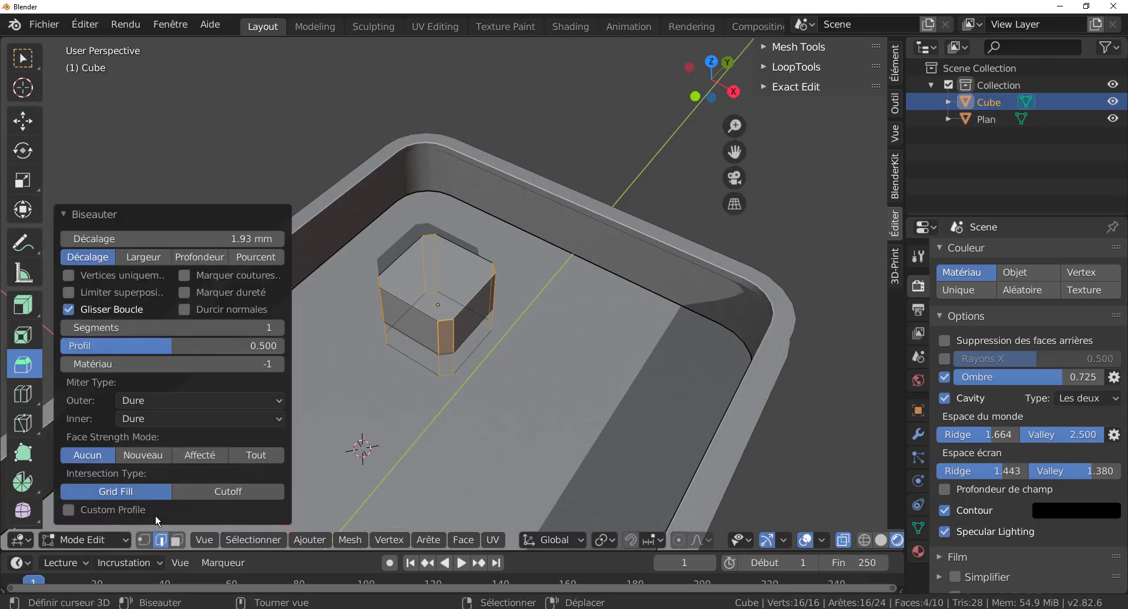
{"action": "left_click", "coordinate": [278, 328]}
{"action": "left_click", "coordinate": [278, 327]}
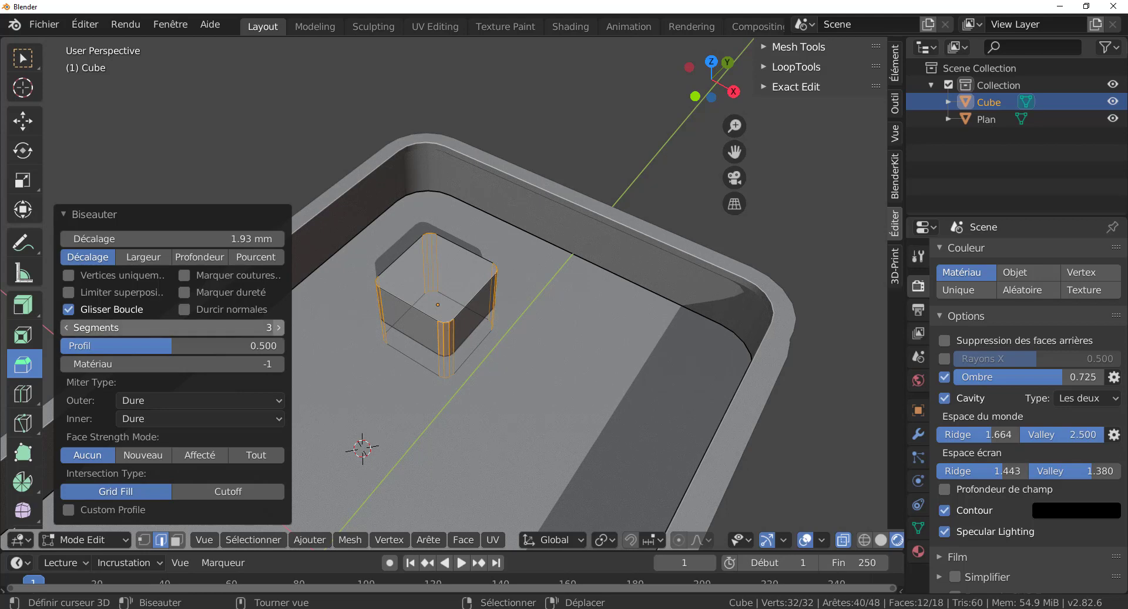
{"action": "left_click", "coordinate": [279, 327]}
{"action": "middle_click_drag", "start_coordinate": [447, 412], "coordinate": [474, 382]}
Subtract the rounded block from the phone case with an Auto Boolean Difference to cut an opening through the floor
{"action": "key", "text": "Tab"}
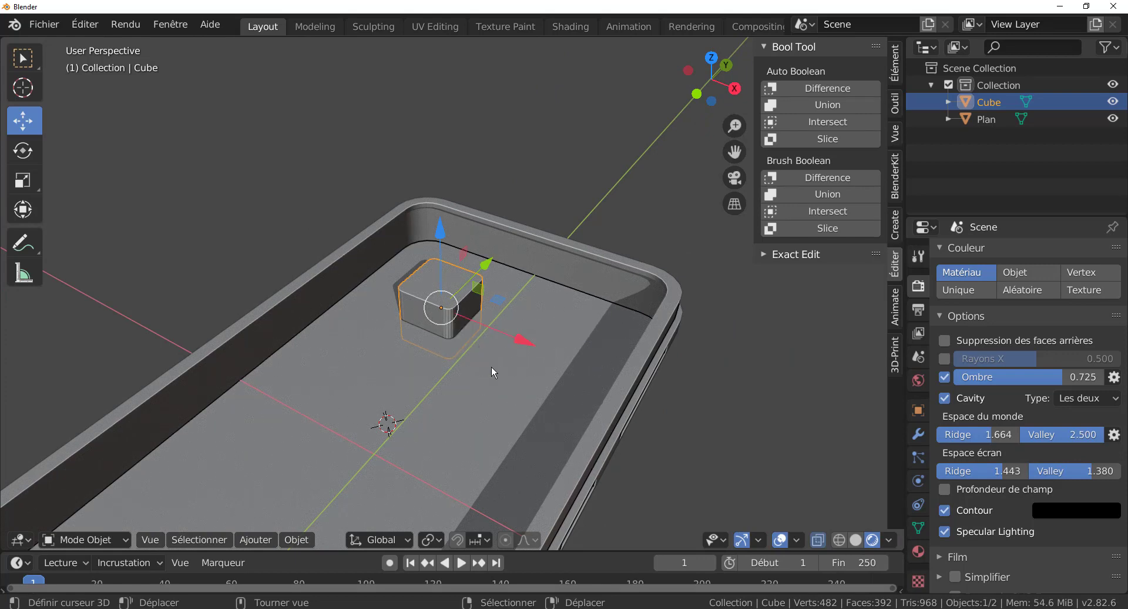
{"action": "left_click", "coordinate": [256, 418], "text": "shift"}
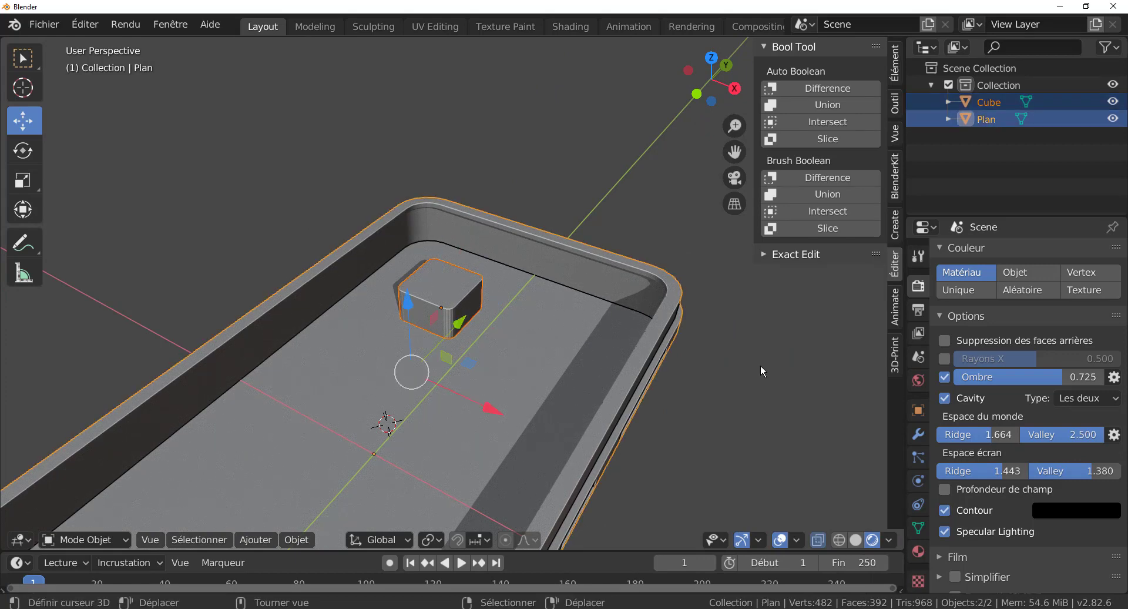
{"action": "left_click", "coordinate": [822, 88]}
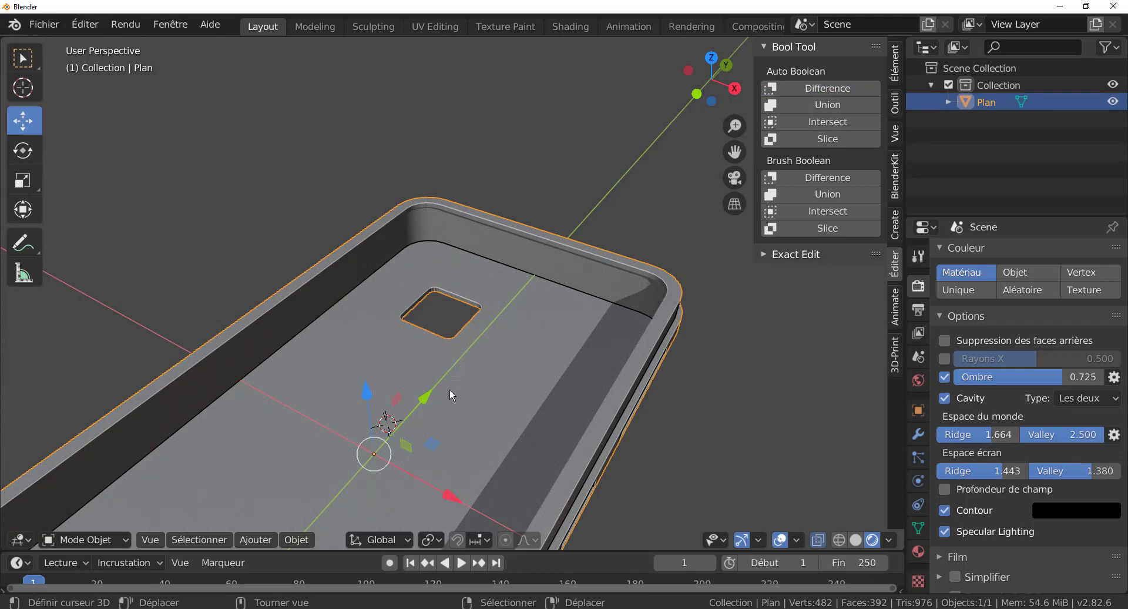
Examine the rounded corners of the new floor opening up close, and check its placement in the whole case from above
{"action": "key", "text": "Tab"}
{"action": "key", "text": "Tab"}
{"action": "middle_click_drag", "start_coordinate": [465, 382], "coordinate": [495, 365]}
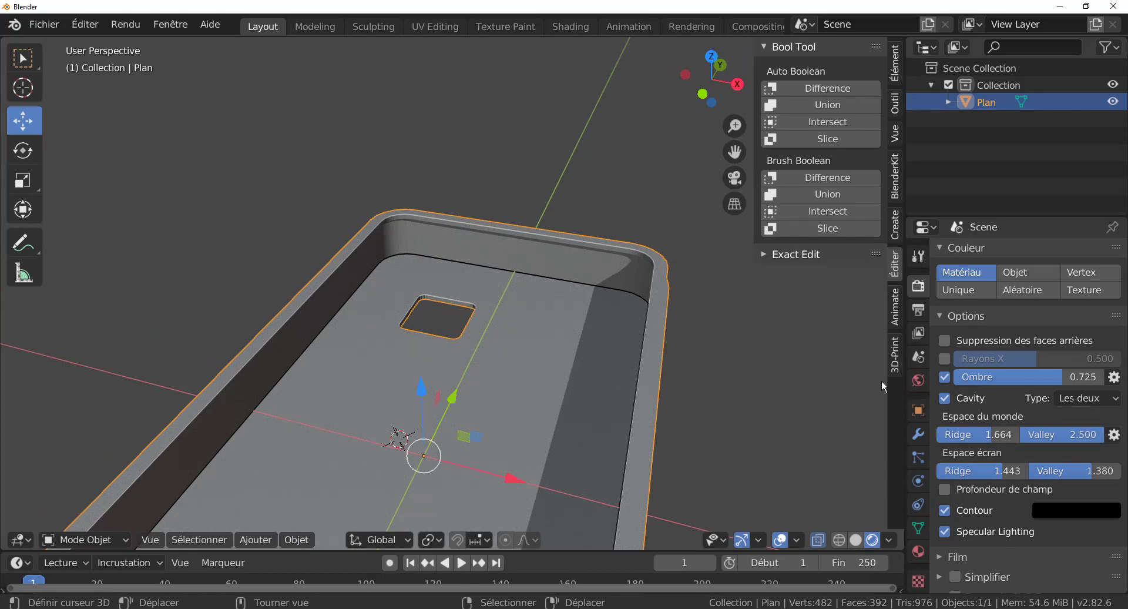
{"action": "scroll", "coordinate": [382, 440], "scroll_direction": "up", "scroll_amount": 5}
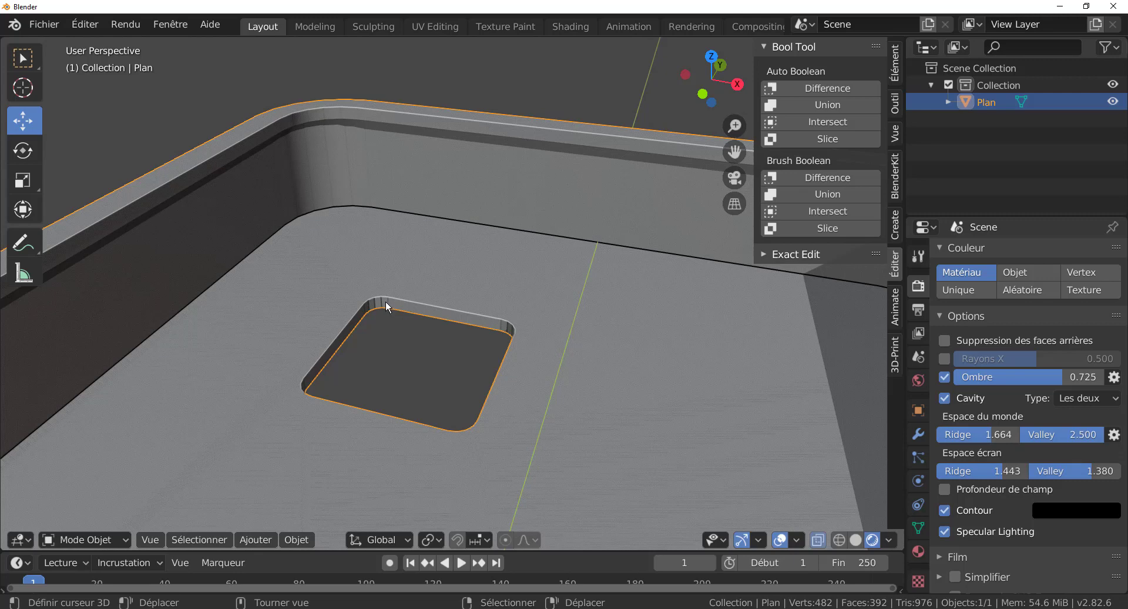
{"action": "scroll", "coordinate": [398, 357], "scroll_direction": "up", "scroll_amount": 2}
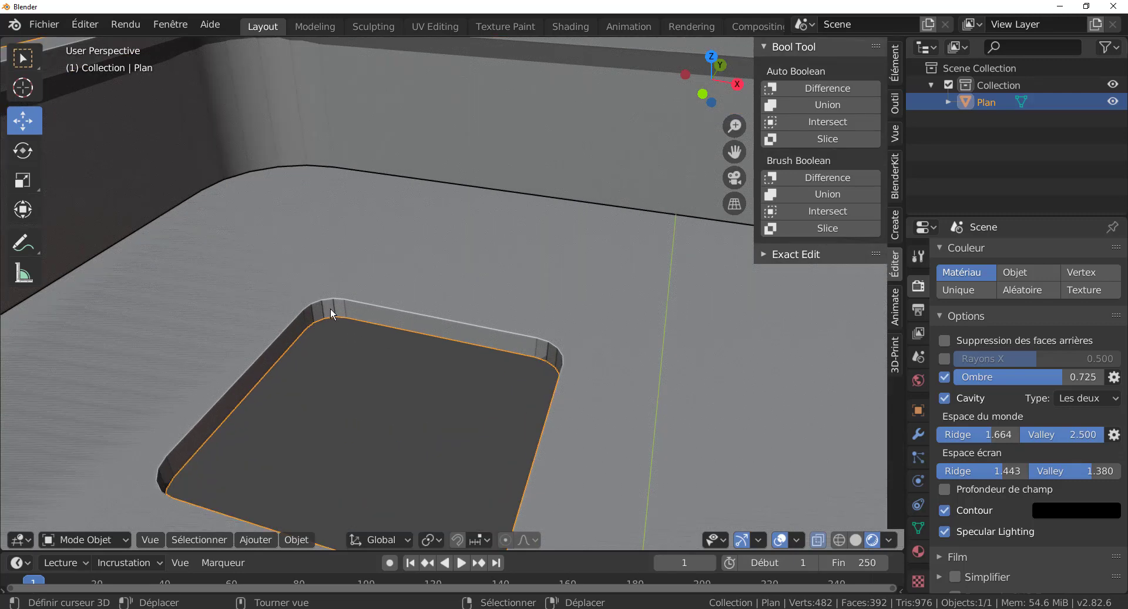
{"action": "scroll", "coordinate": [678, 390], "scroll_direction": "down", "scroll_amount": 3}
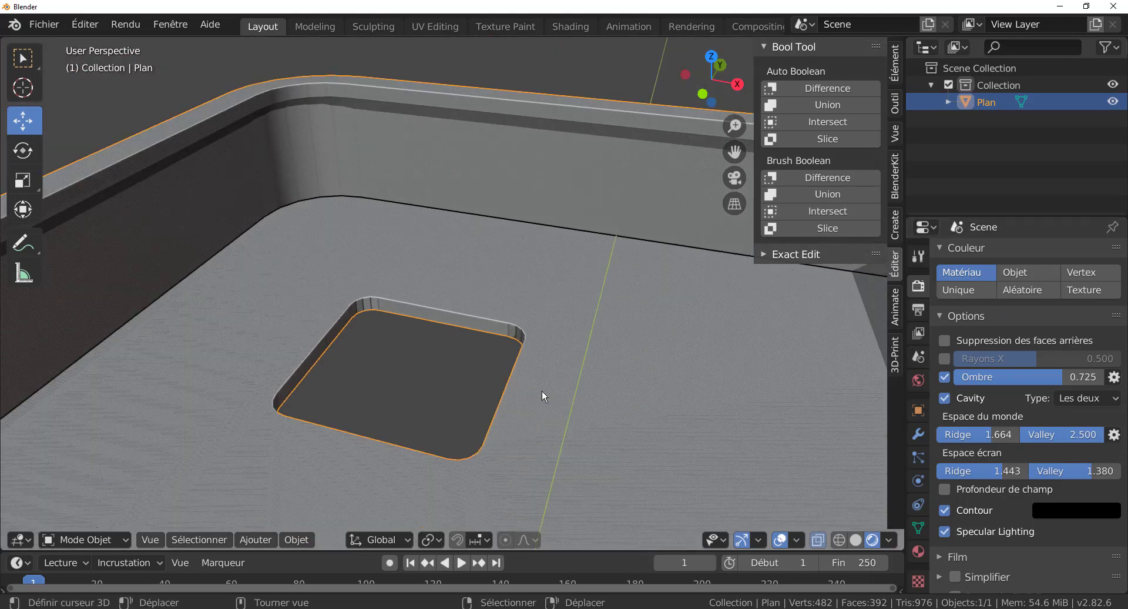
{"action": "scroll", "coordinate": [546, 393], "scroll_direction": "up", "scroll_amount": 3}
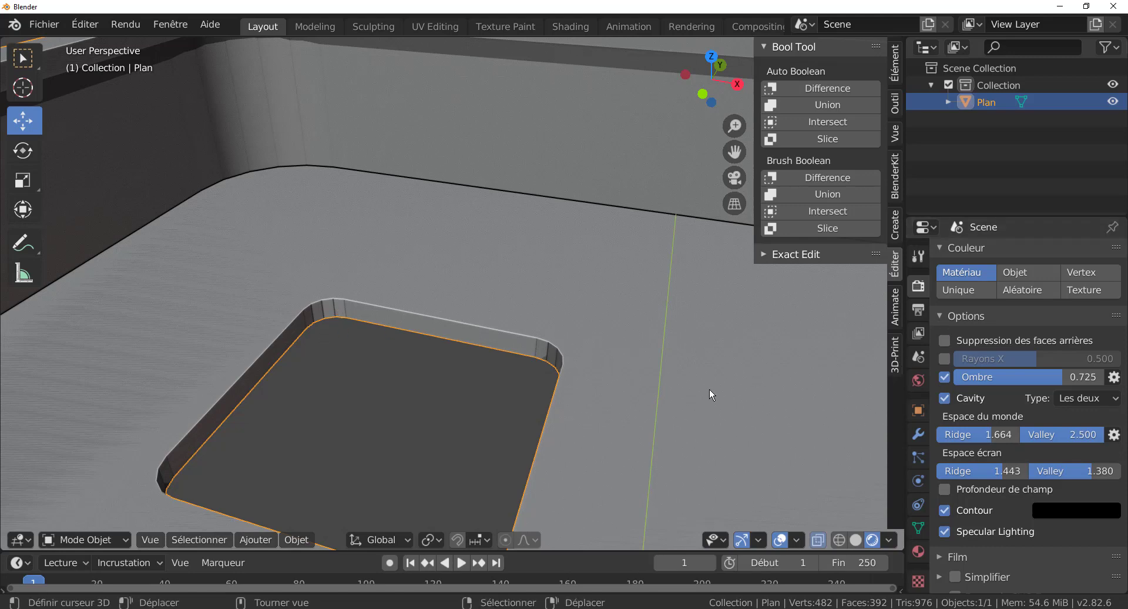
{"action": "scroll", "coordinate": [633, 412], "scroll_direction": "down", "scroll_amount": 5}
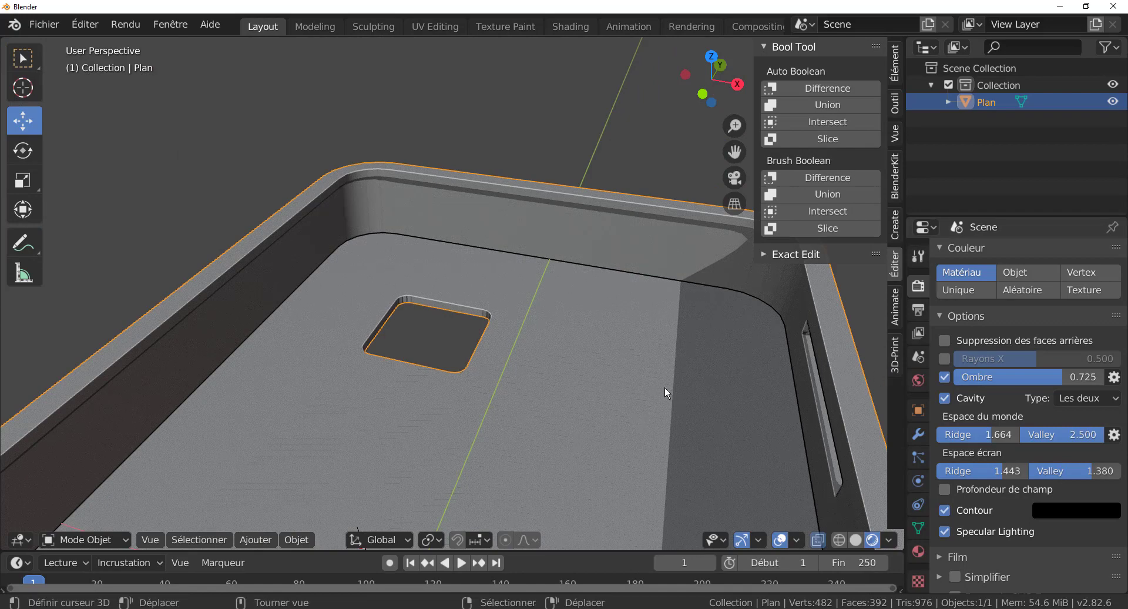
{"action": "scroll", "coordinate": [665, 387], "scroll_direction": "down", "scroll_amount": 4}
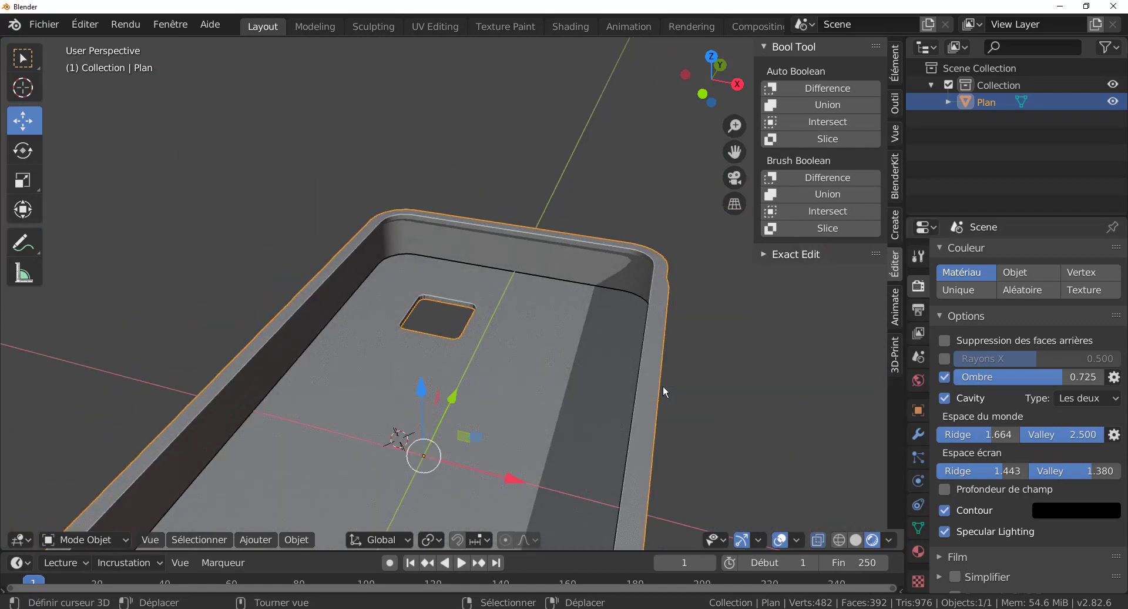
{"action": "key", "text": "KP_7"}
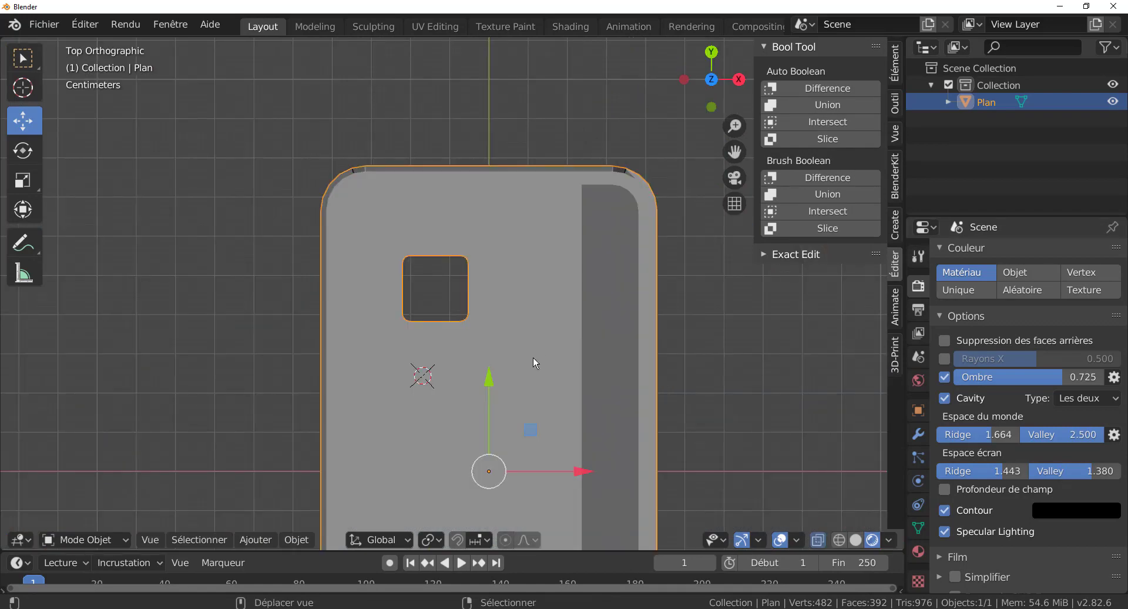
{"action": "middle_click_drag", "start_coordinate": [534, 357], "coordinate": [464, 344], "text": "shift"}
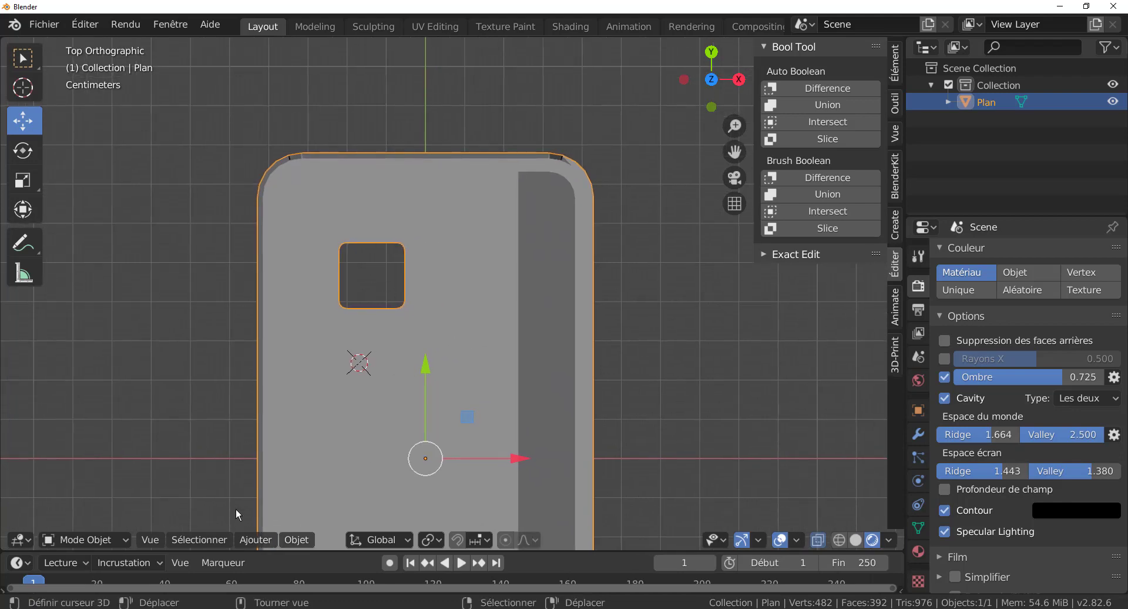
{"action": "left_click", "coordinate": [255, 538]}
{"action": "mouse_move", "coordinate": [263, 521]}
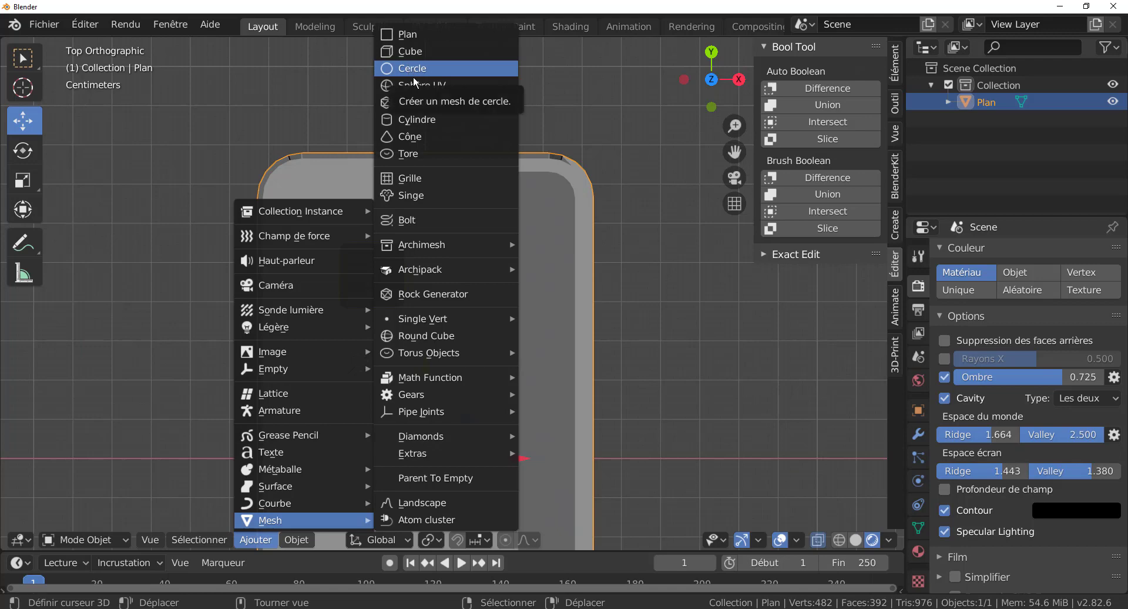
{"action": "left_click", "coordinate": [417, 122]}
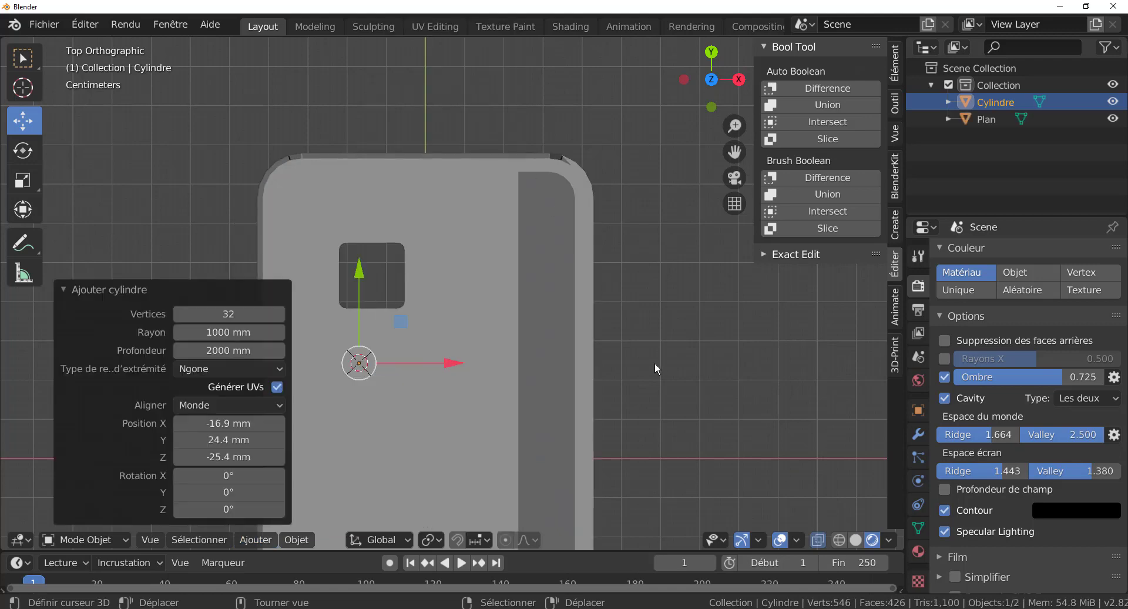
{"action": "scroll", "coordinate": [655, 362], "scroll_direction": "down", "scroll_amount": 4}
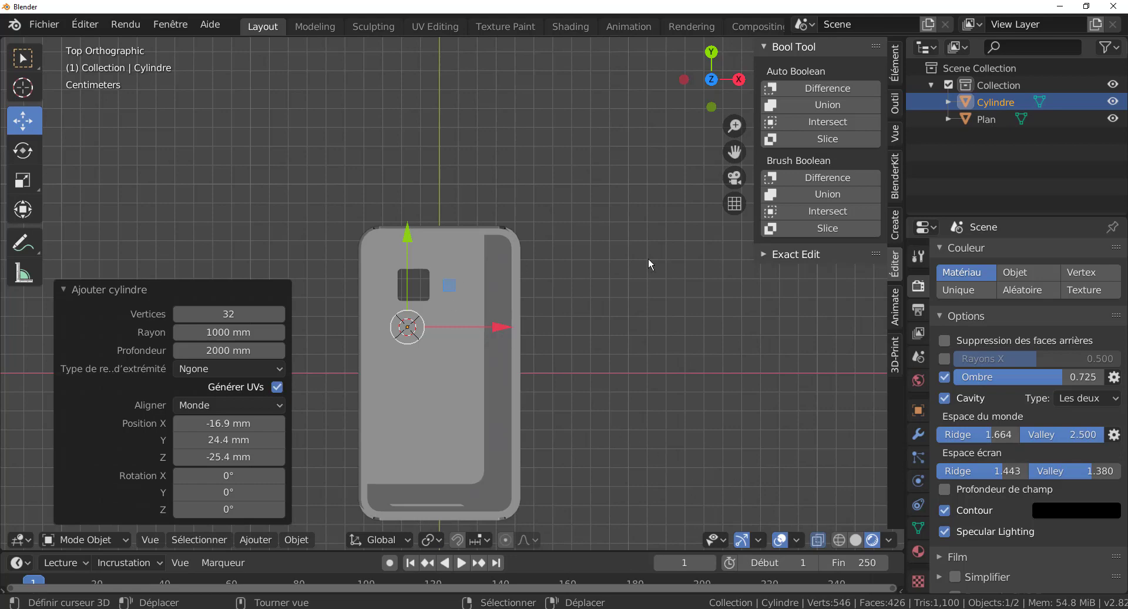
{"action": "key", "text": "ctrl+z"}
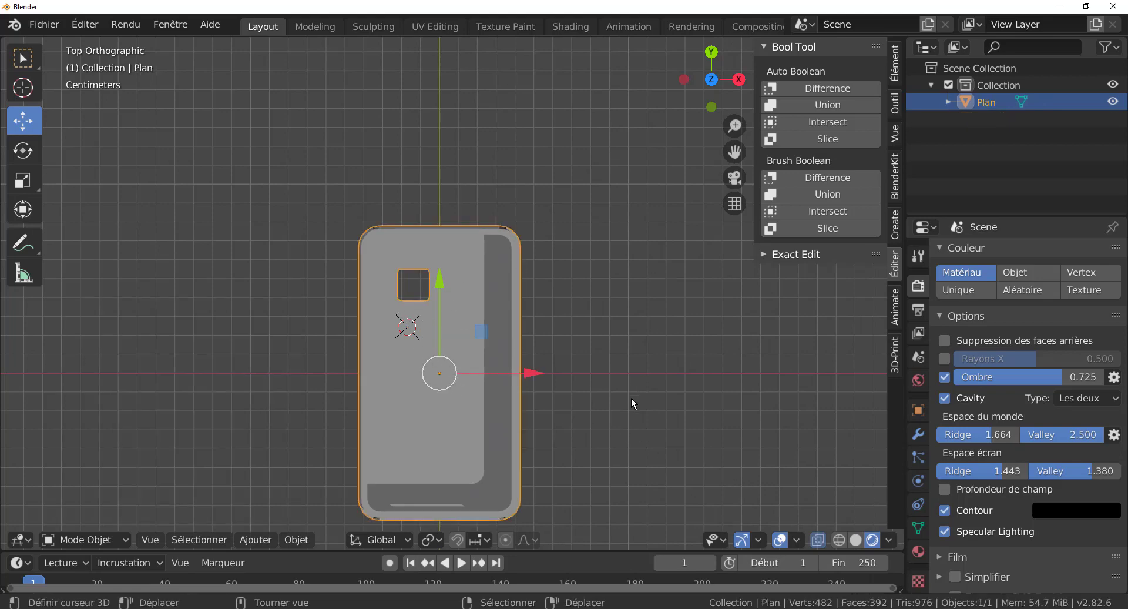
Reset the 3D cursor to the world origin and add a mesh cylinder there
{"action": "key", "text": "shift+s"}
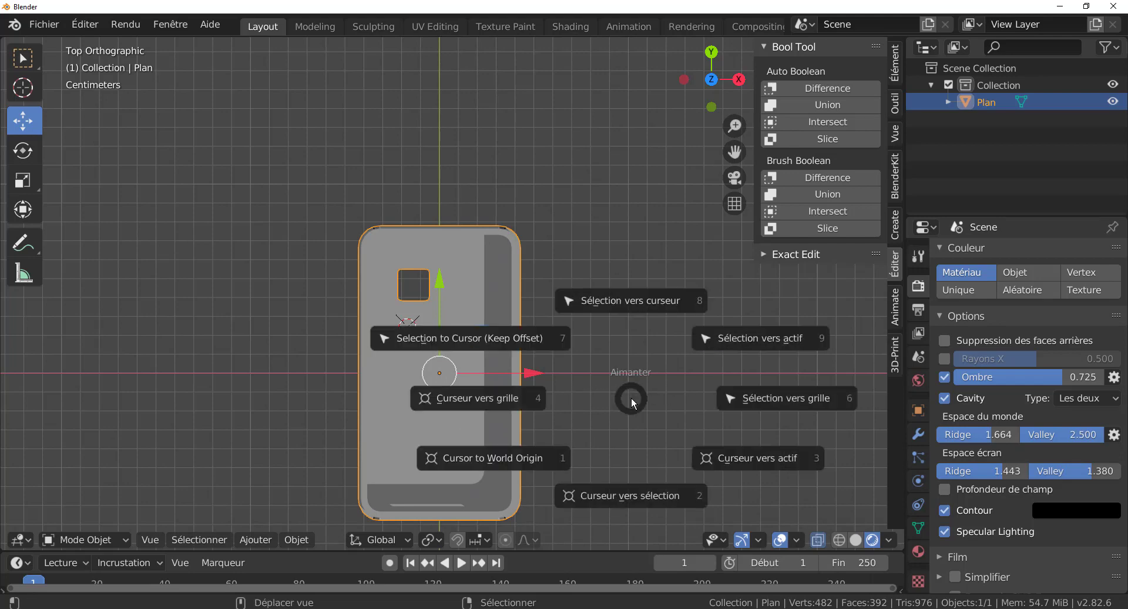
{"action": "left_click", "coordinate": [529, 460]}
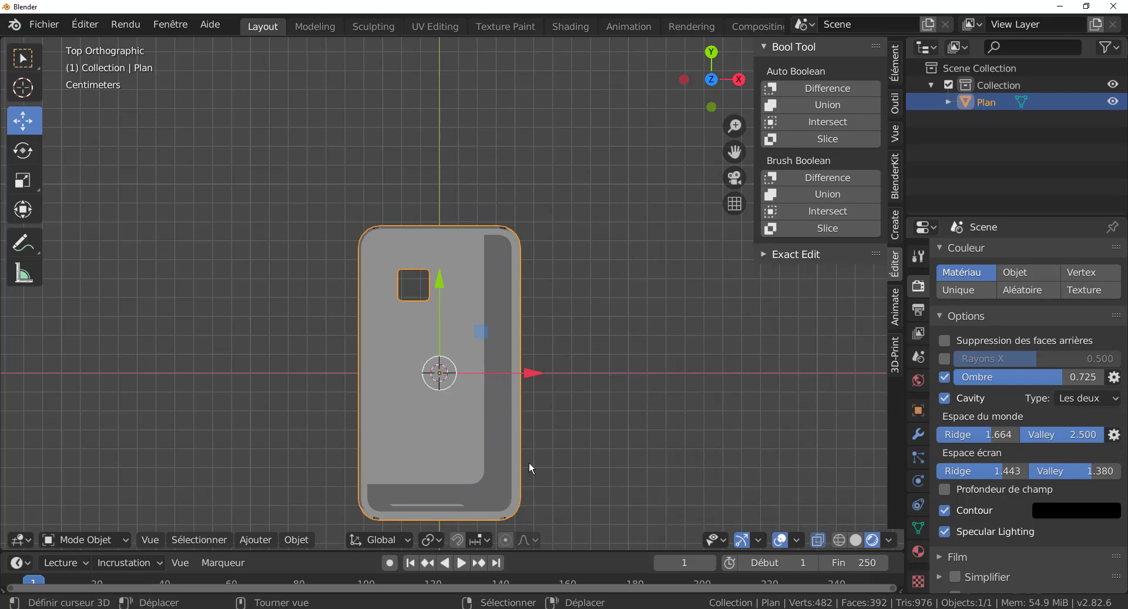
{"action": "left_click", "coordinate": [301, 542]}
{"action": "mouse_move", "coordinate": [270, 540]}
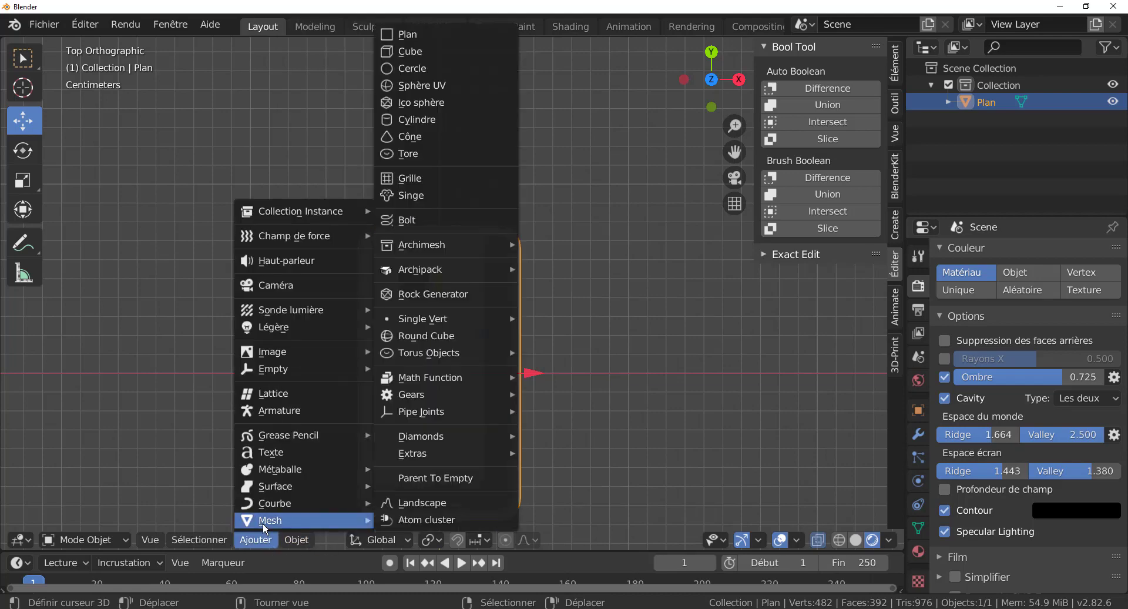
{"action": "left_click", "coordinate": [421, 119]}
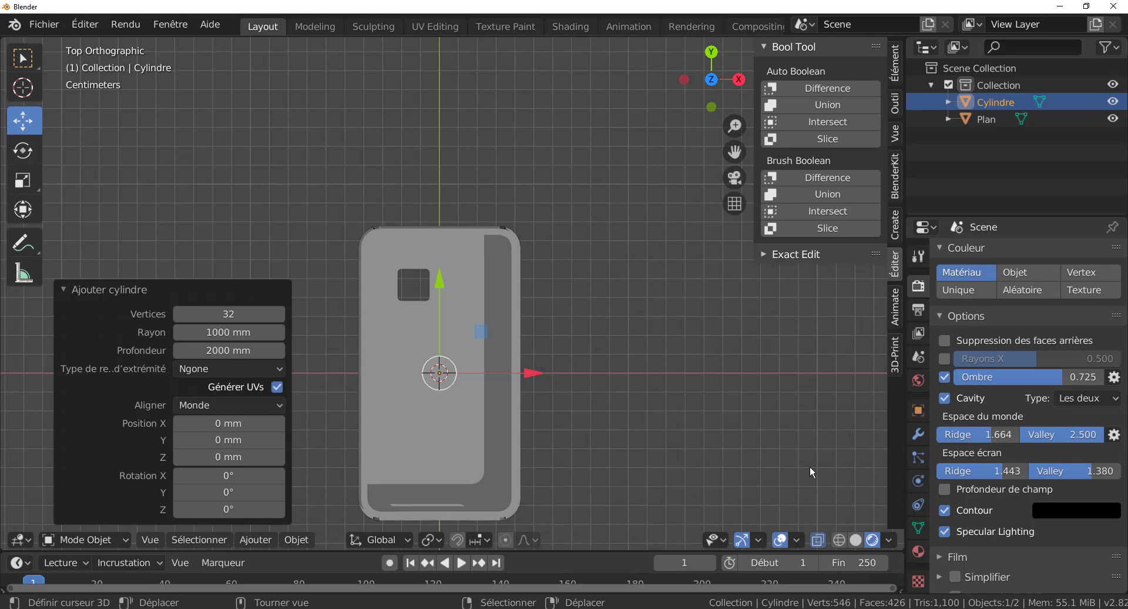
Scale the cylinder uniformly by about 0.066 and 0.102, and move it 46 mm along Y and slightly along +X beside the square opening
{"action": "key", "text": "s"}
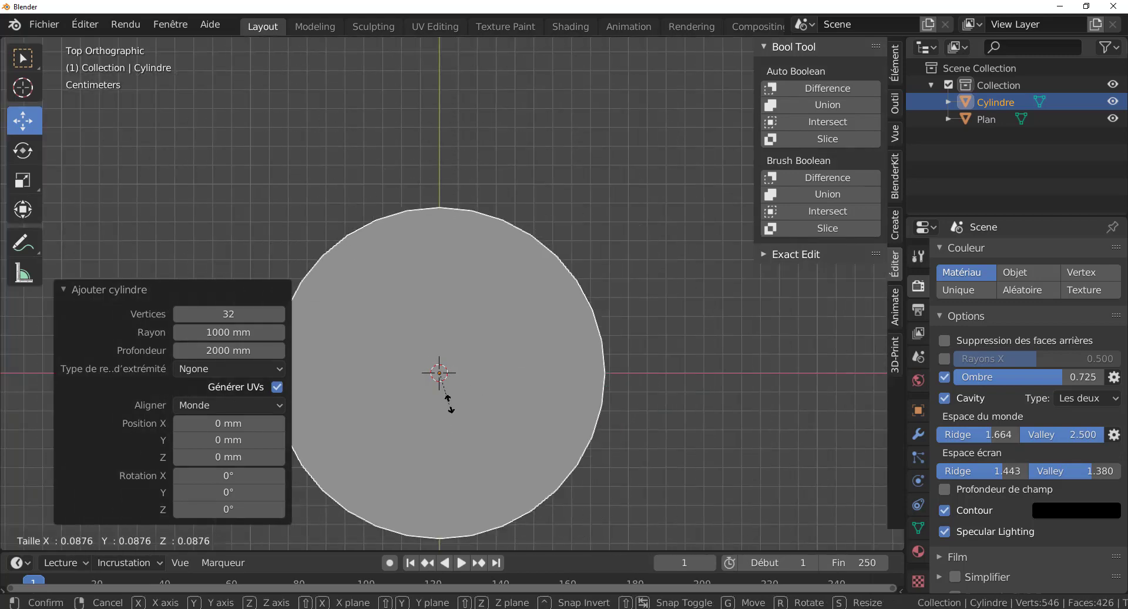
{"action": "left_click", "coordinate": [446, 395]}
{"action": "key", "text": "s"}
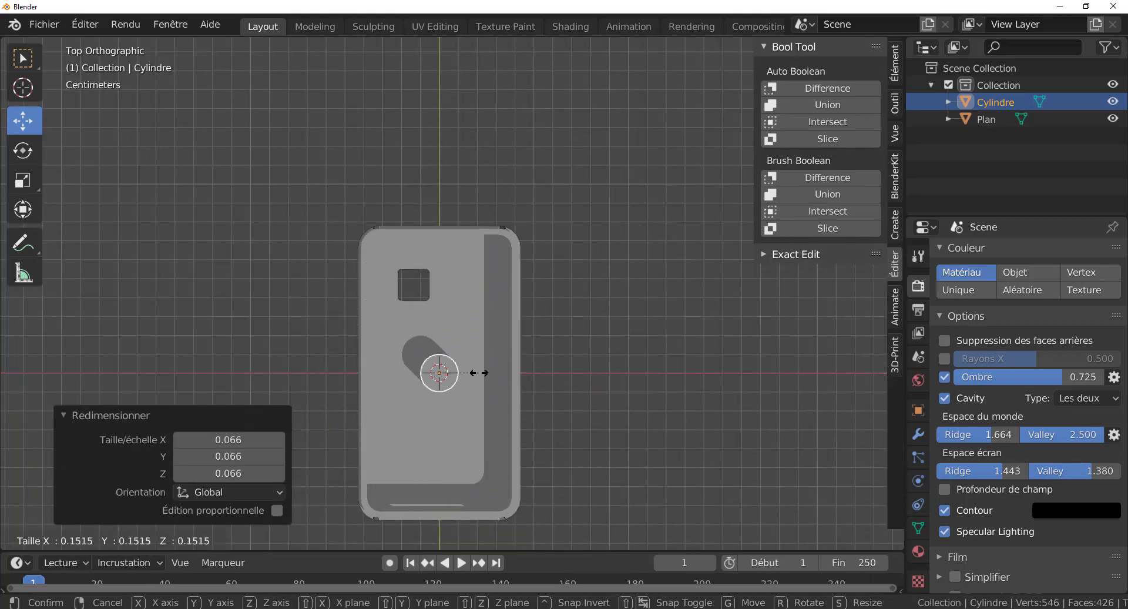
{"action": "left_click", "coordinate": [466, 374]}
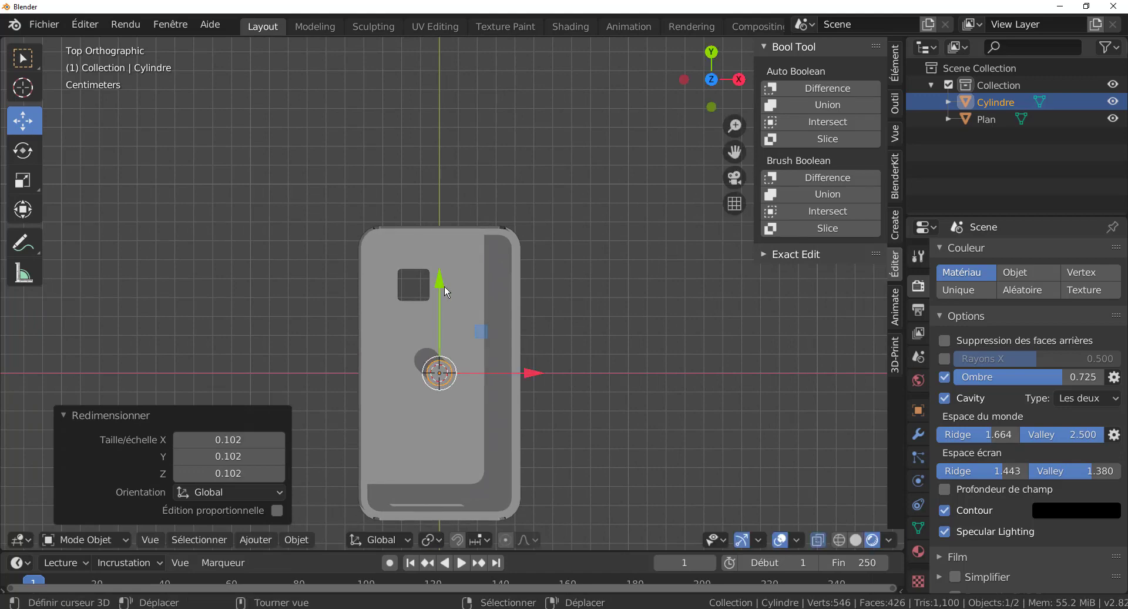
{"action": "left_click_drag", "start_coordinate": [441, 274], "coordinate": [459, 177]}
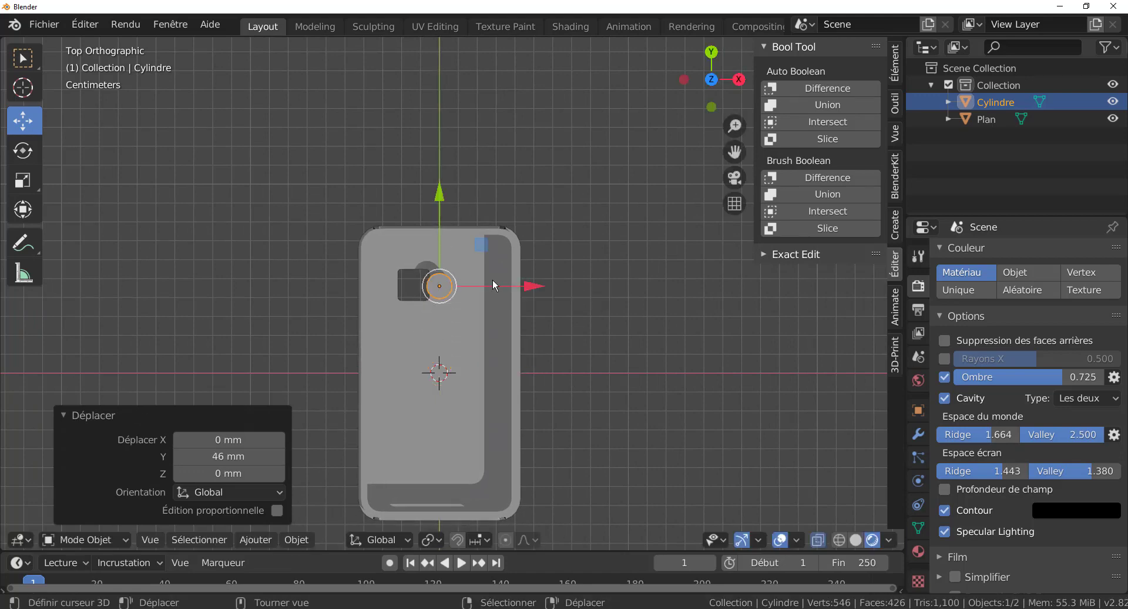
{"action": "left_click_drag", "start_coordinate": [534, 287], "coordinate": [549, 288]}
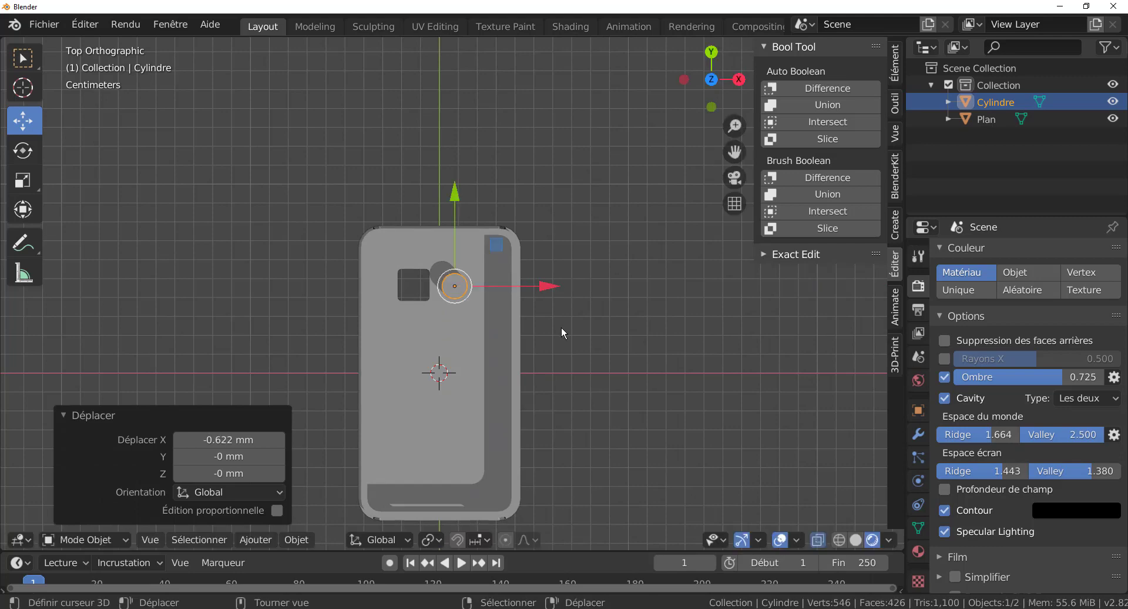
Scale the small cylinder uniformly by about 0.401 and 1.354, and move it -5 mm along X closer to the square opening
{"action": "scroll", "coordinate": [563, 328], "scroll_direction": "up", "scroll_amount": 4}
{"action": "scroll", "coordinate": [567, 332], "scroll_direction": "up", "scroll_amount": 1}
{"action": "key", "text": "s"}
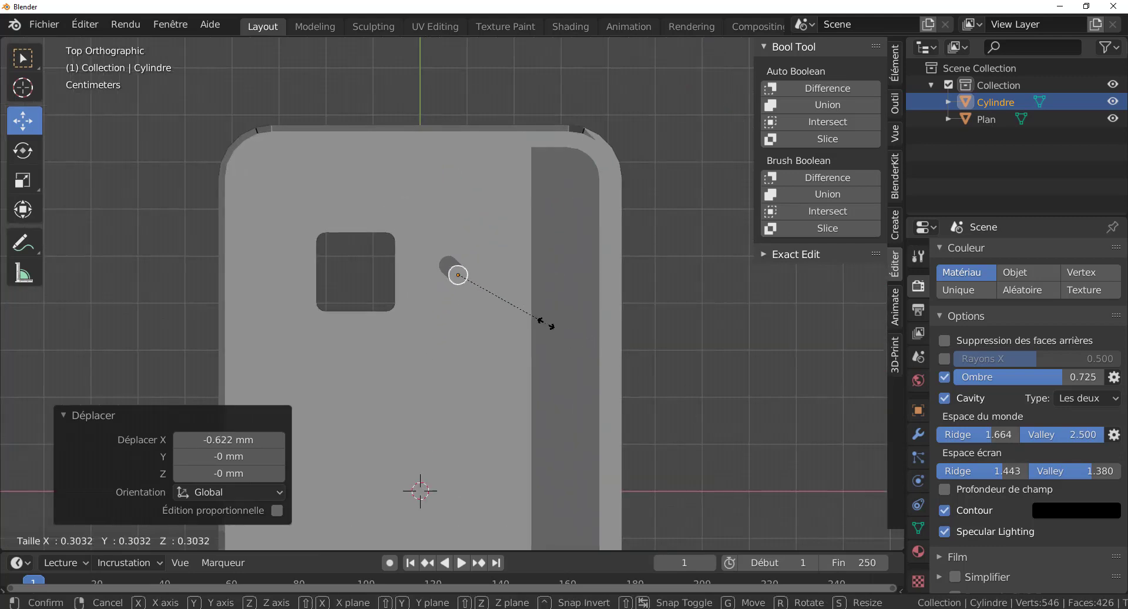
{"action": "left_click", "coordinate": [563, 294]}
{"action": "key", "text": "g"}
{"action": "key", "text": "x"}
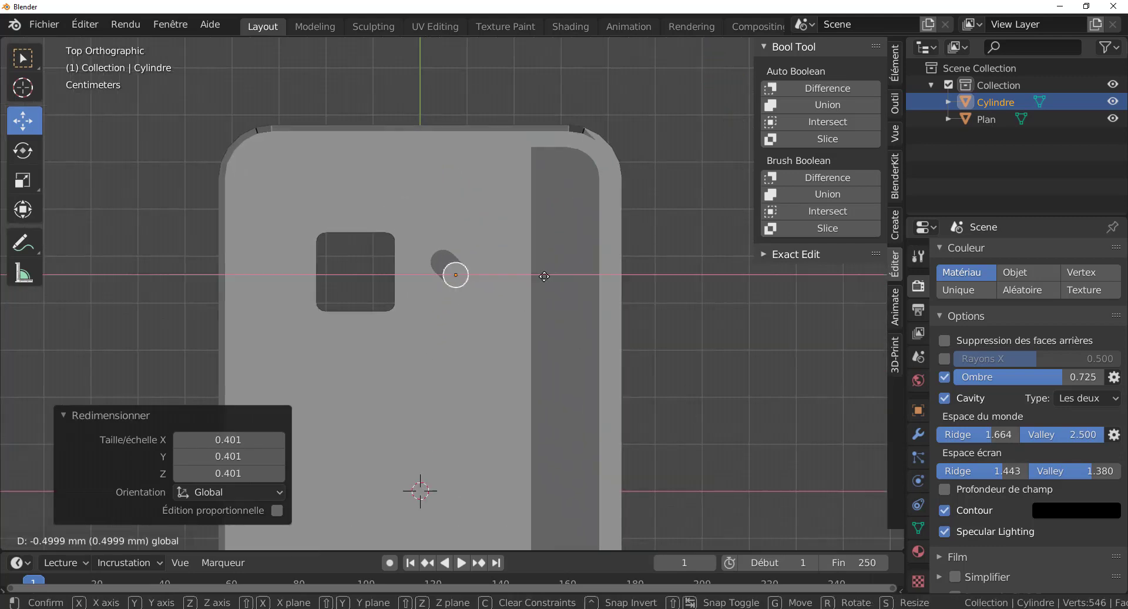
{"action": "left_click", "coordinate": [546, 334]}
{"action": "key", "text": "s"}
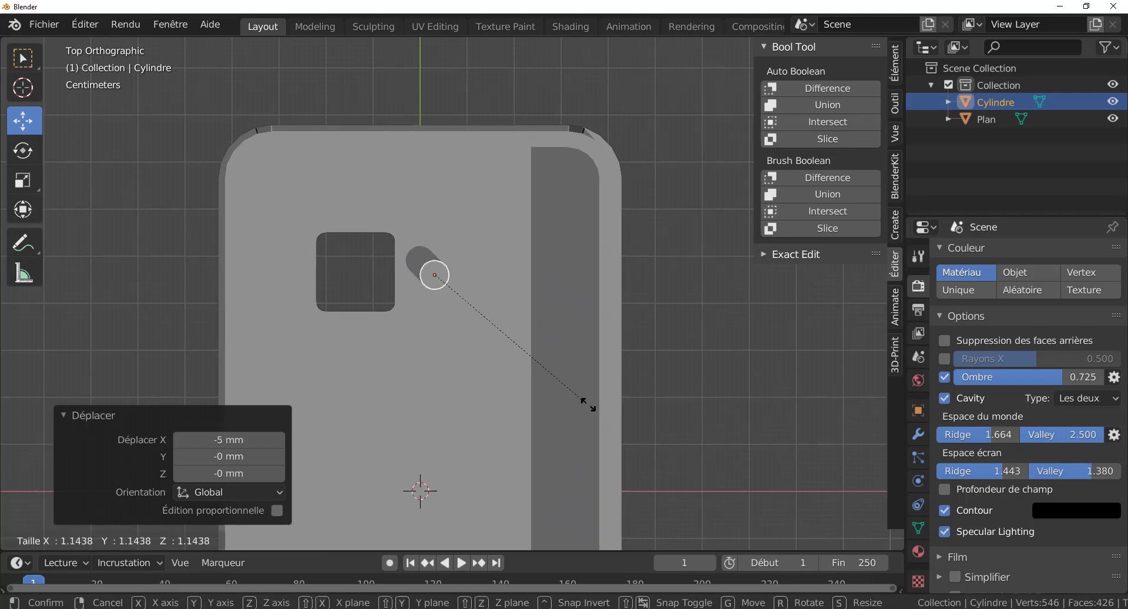
{"action": "left_click", "coordinate": [613, 421]}
Subtract the small cylinder from the phone case with an Auto Boolean Difference to cut a round hole through the floor
{"action": "middle_click_drag", "start_coordinate": [746, 415], "coordinate": [461, 338]}
{"action": "scroll", "coordinate": [481, 329], "scroll_direction": "down", "scroll_amount": 4}
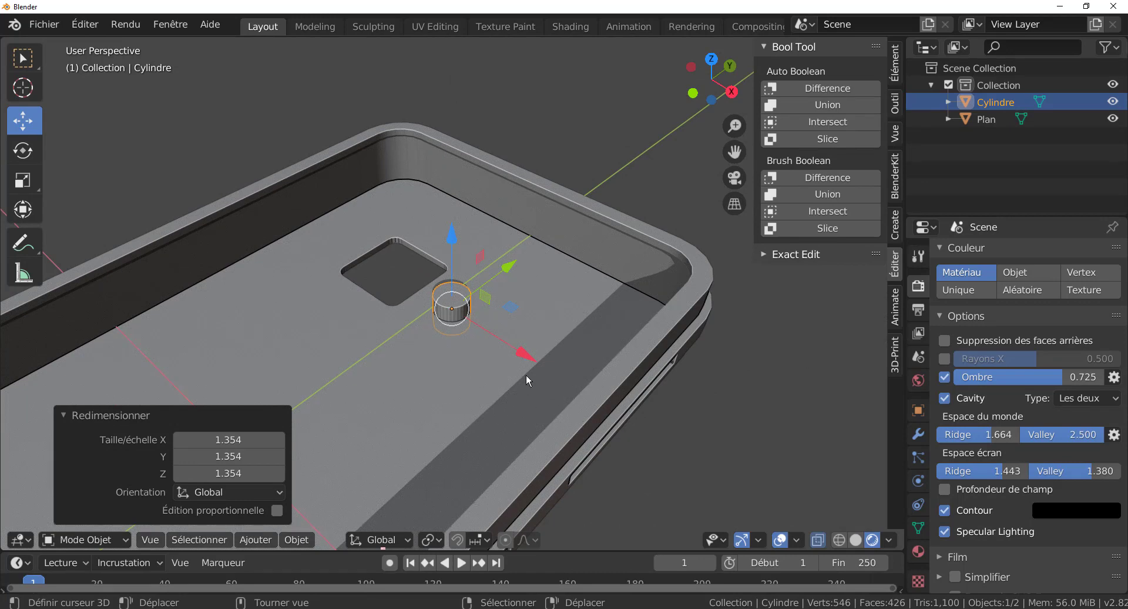
{"action": "left_click", "coordinate": [594, 396], "text": "shift"}
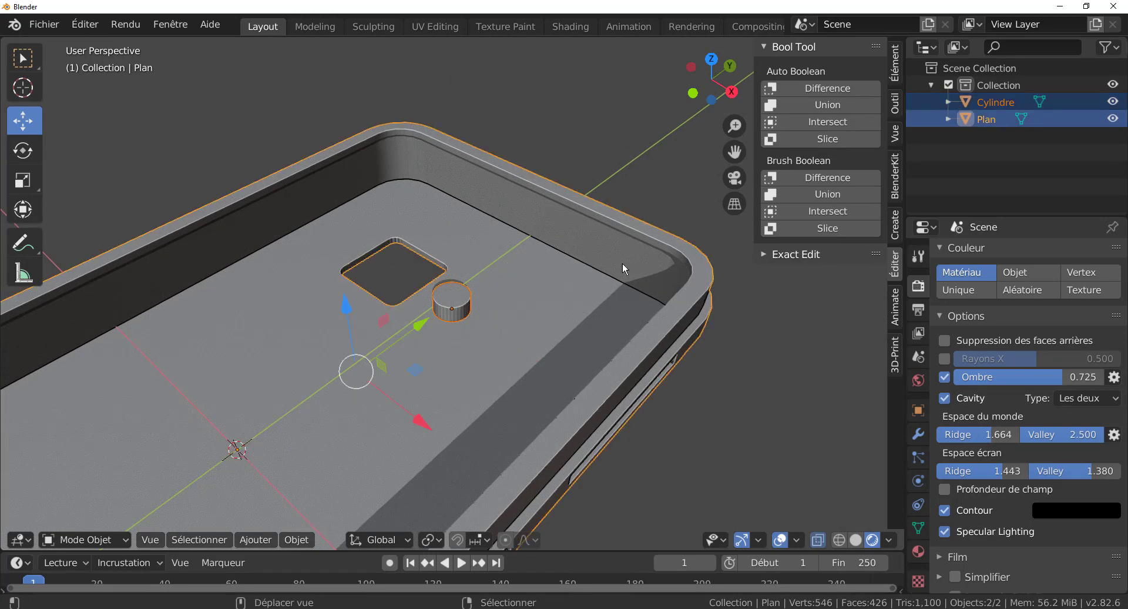
{"action": "left_click", "coordinate": [820, 88]}
Check the new hole's edges in Edit Mode, and inspect the case from below and from its short end wall
{"action": "key", "text": "Tab"}
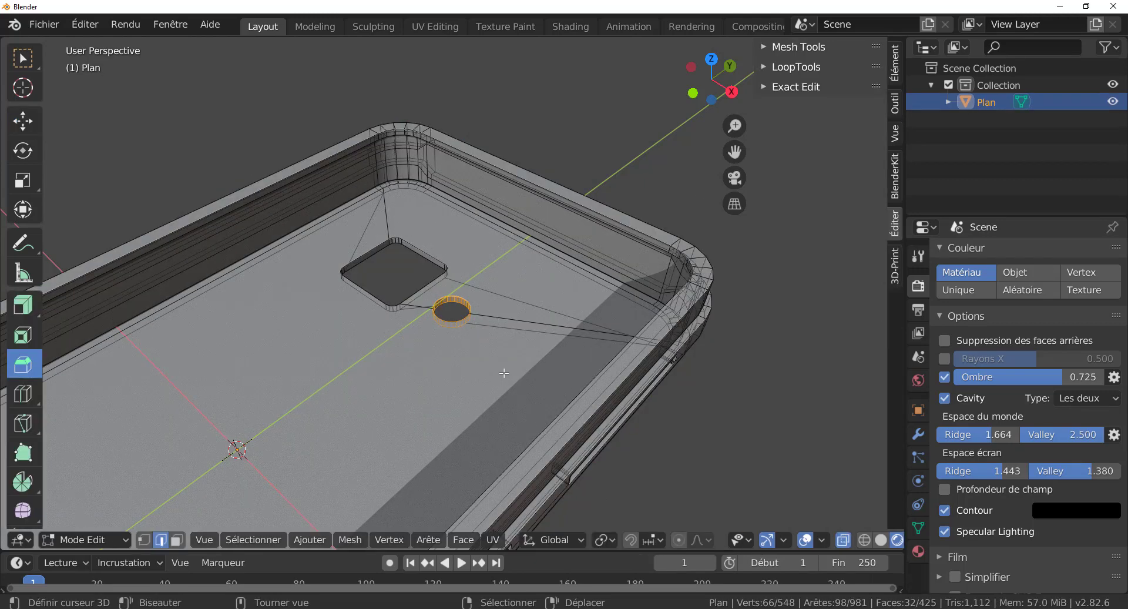
{"action": "key", "text": "Tab"}
{"action": "middle_click_drag", "start_coordinate": [503, 370], "coordinate": [565, 323]}
{"action": "scroll", "coordinate": [564, 324], "scroll_direction": "down", "scroll_amount": 7}
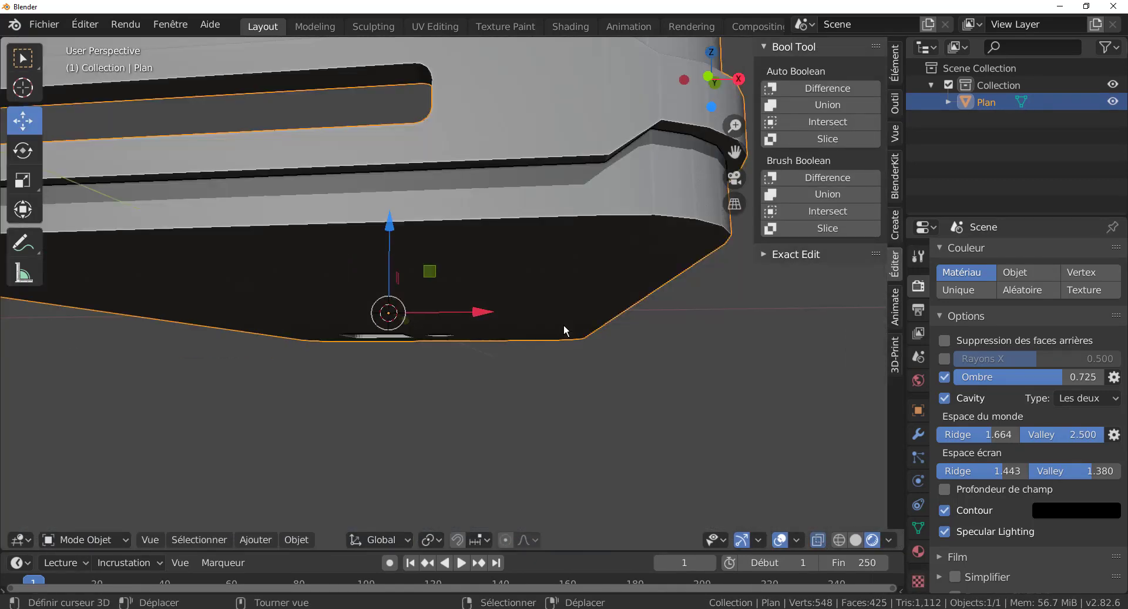
{"action": "middle_click_drag", "start_coordinate": [538, 388], "coordinate": [769, 375]}
{"action": "scroll", "coordinate": [646, 388], "scroll_direction": "up", "scroll_amount": 2}
{"action": "middle_click_drag", "start_coordinate": [575, 400], "coordinate": [530, 396]}
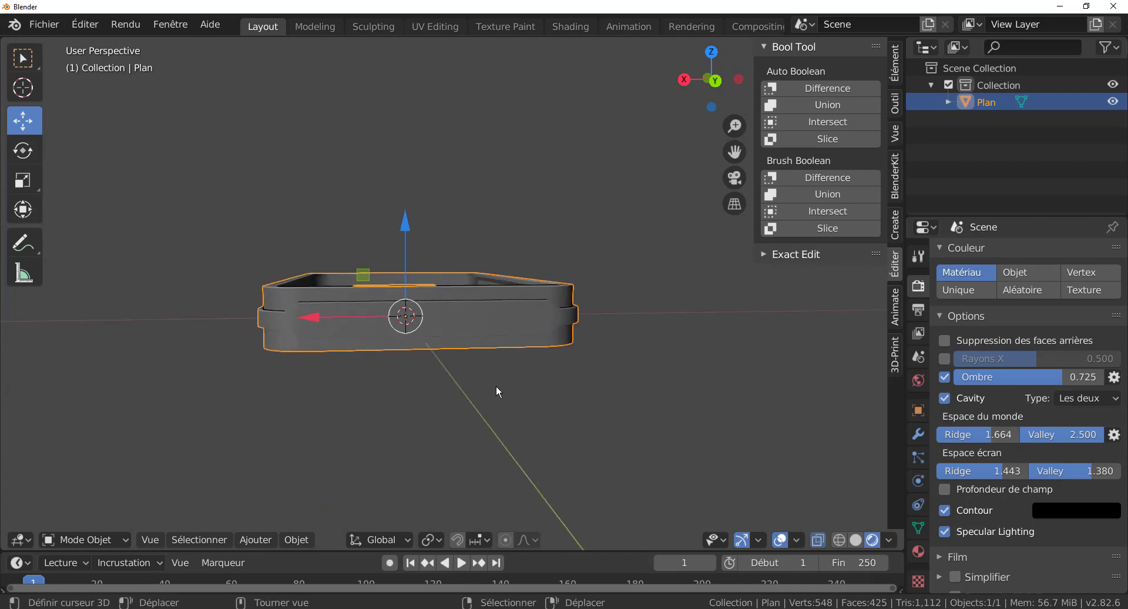
{"action": "scroll", "coordinate": [500, 386], "scroll_direction": "down", "scroll_amount": 3}
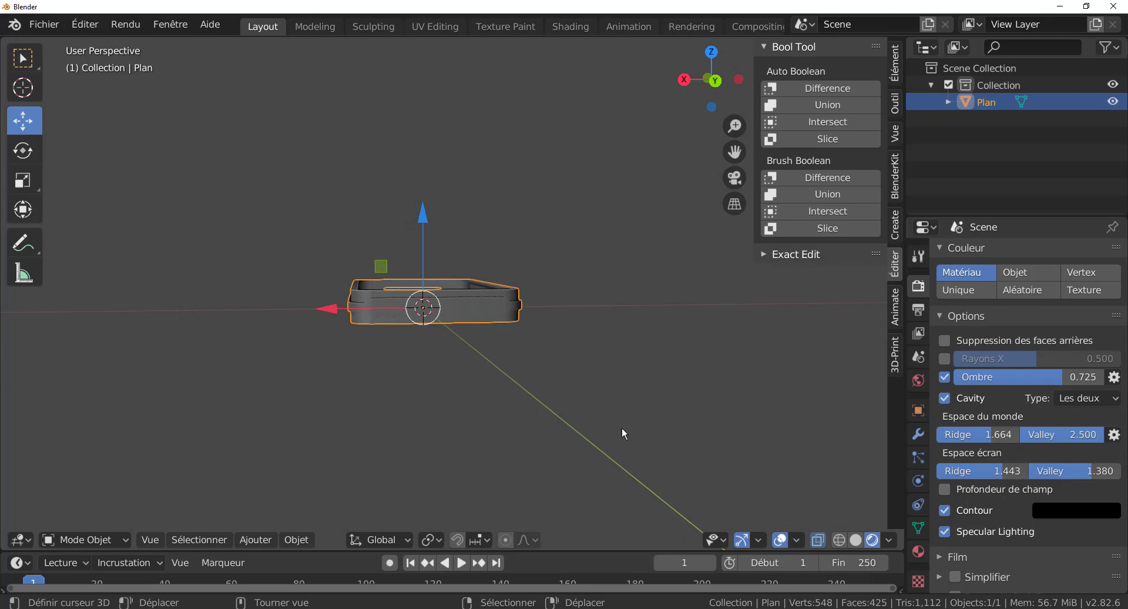
Add a mesh cylinder at the world origin and scale it uniformly by about -0.084 and 0.294
{"action": "left_click", "coordinate": [254, 539]}
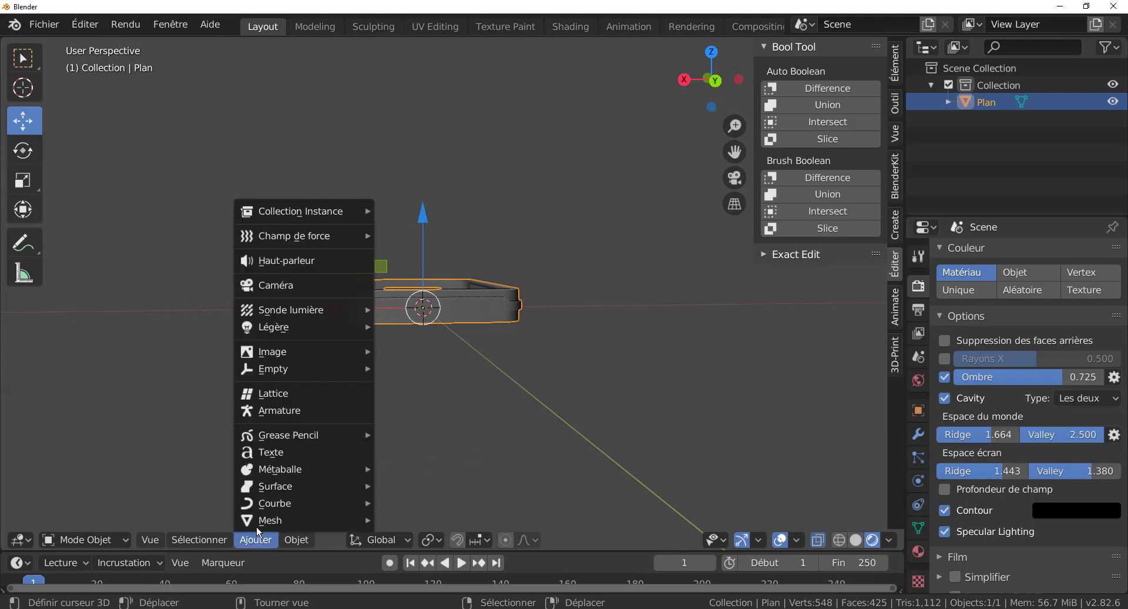
{"action": "mouse_move", "coordinate": [253, 517]}
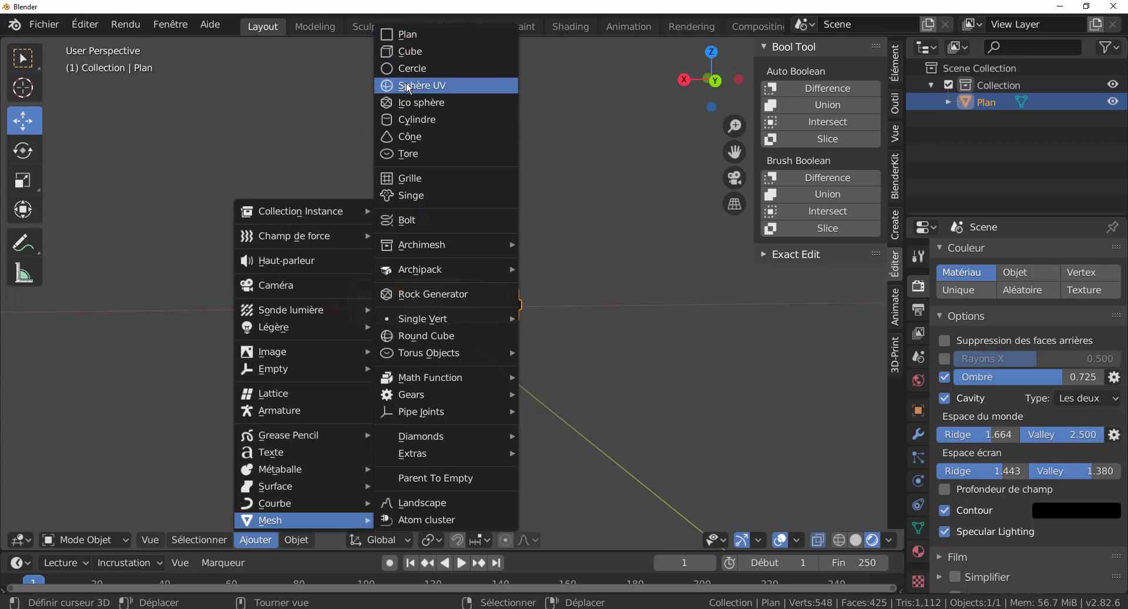
{"action": "left_click", "coordinate": [414, 118]}
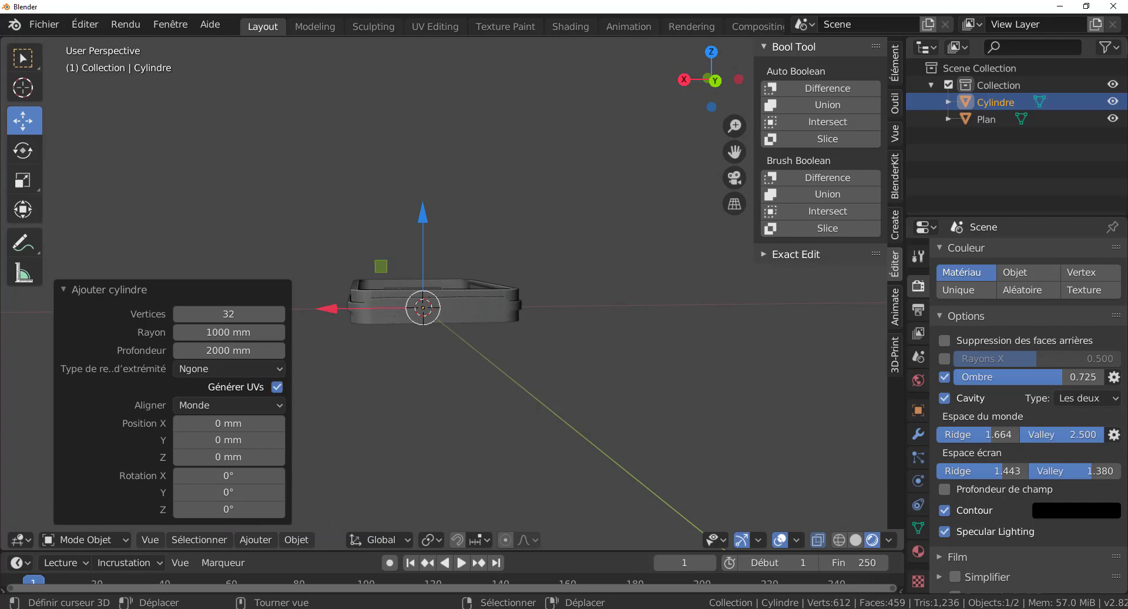
{"action": "key", "text": "s"}
{"action": "left_click", "coordinate": [549, 340]}
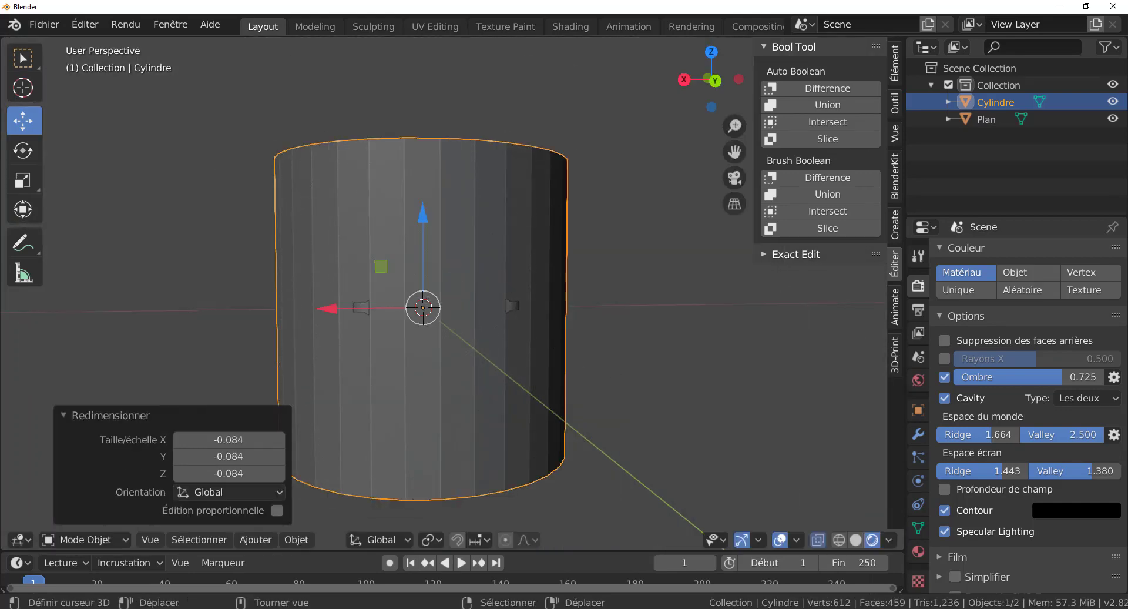
{"action": "key", "text": "s"}
{"action": "left_click", "coordinate": [545, 359]}
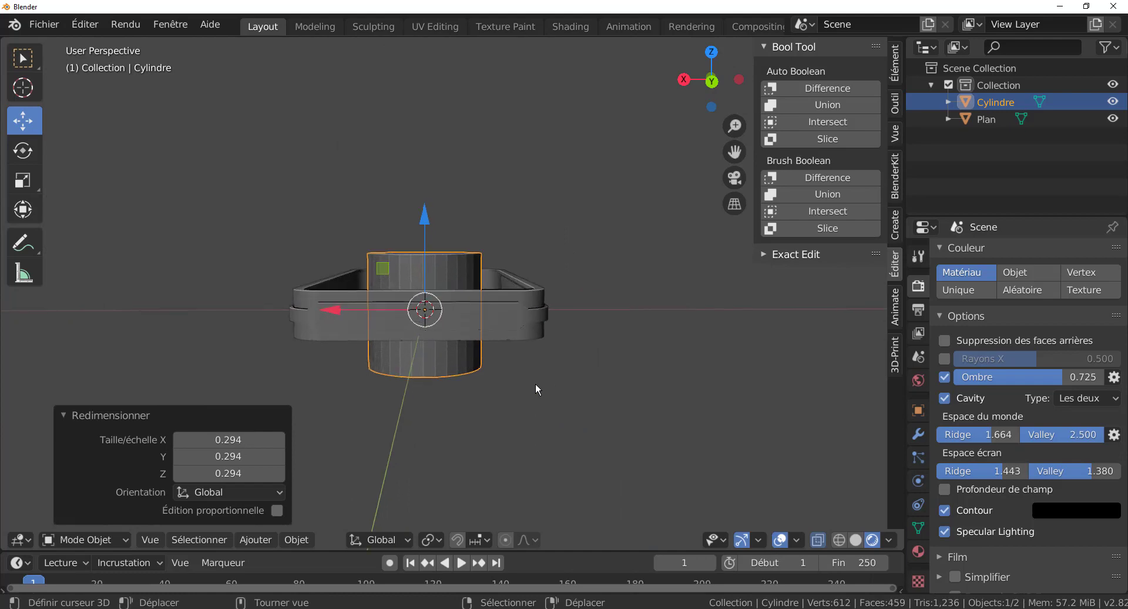
Rotate the new cylinder 90° about the global X axis
{"action": "type", "text": "rx"}
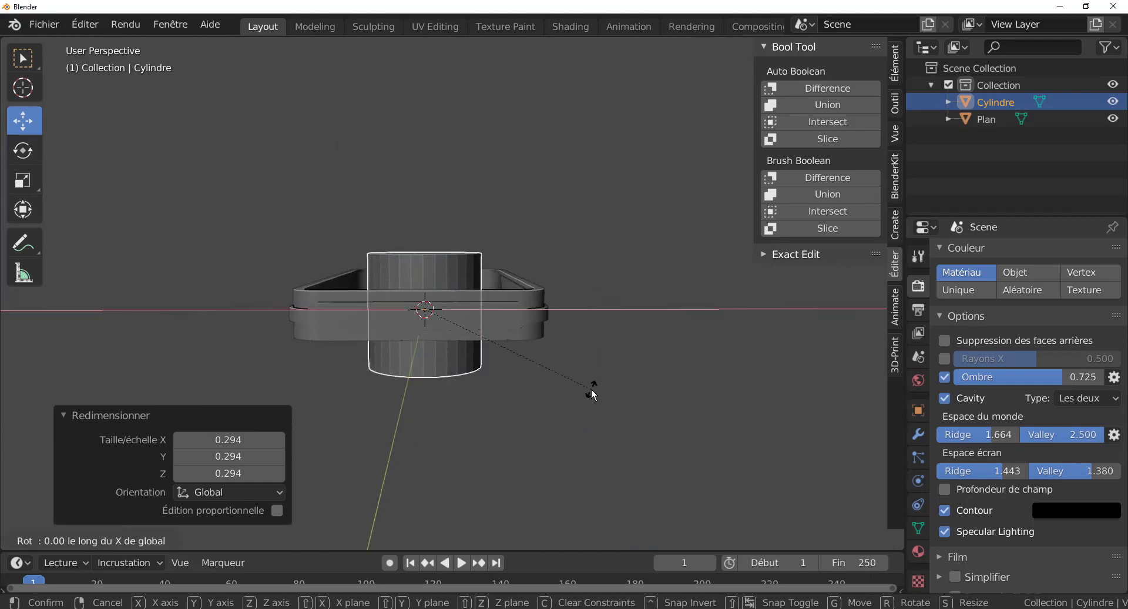
{"action": "type", "text": "90"}
{"action": "key", "text": "Return"}
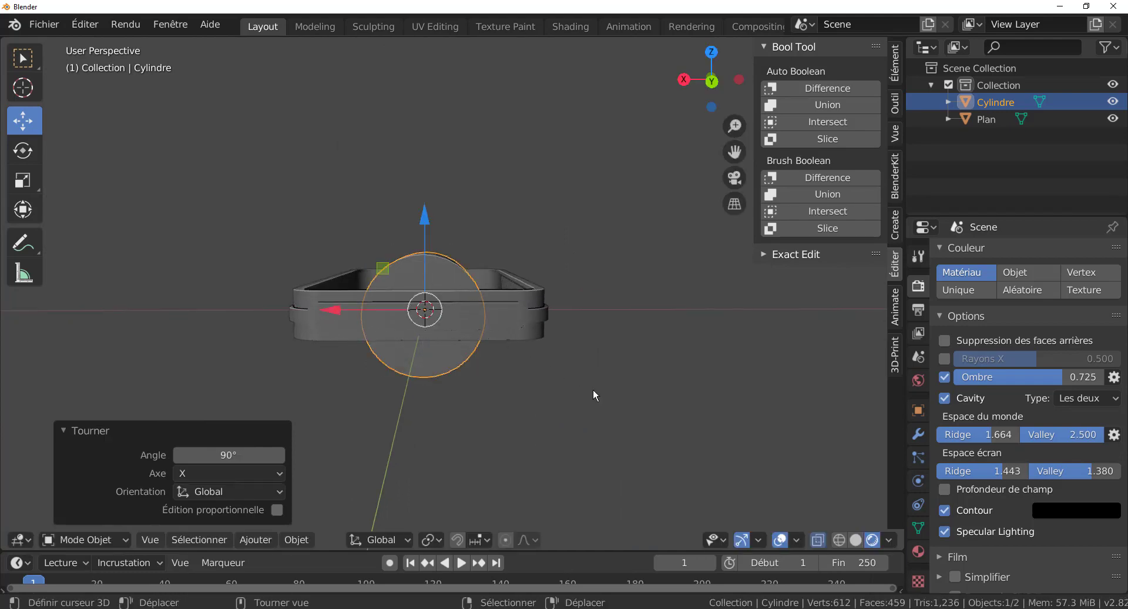
Scale the cylinder uniformly by about 0.382 and 0.274, and move it along +Y to the short end wall near the floor openings
{"action": "scroll", "coordinate": [594, 389], "scroll_direction": "up", "scroll_amount": 3}
{"action": "middle_click_drag", "start_coordinate": [529, 420], "coordinate": [311, 364]}
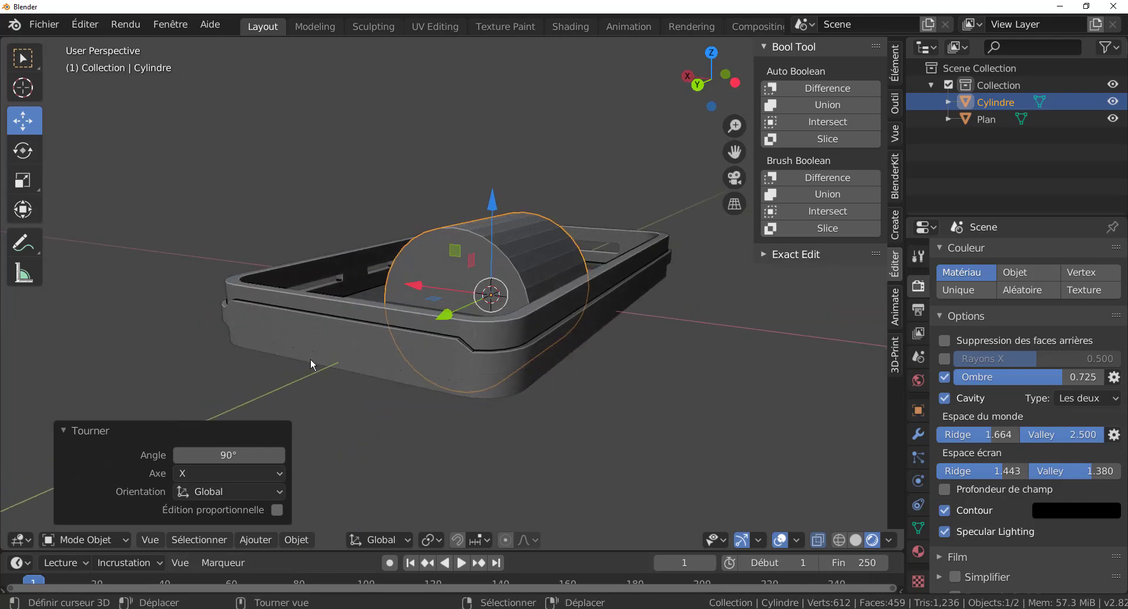
{"action": "middle_click_drag", "start_coordinate": [574, 421], "coordinate": [475, 392]}
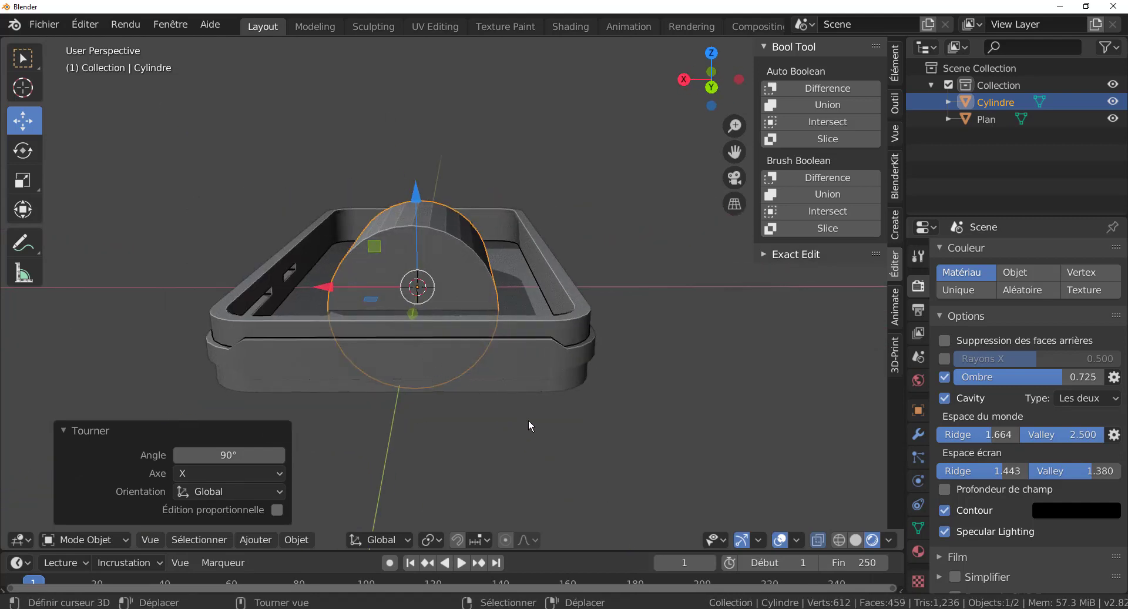
{"action": "middle_click_drag", "start_coordinate": [528, 421], "coordinate": [589, 472]}
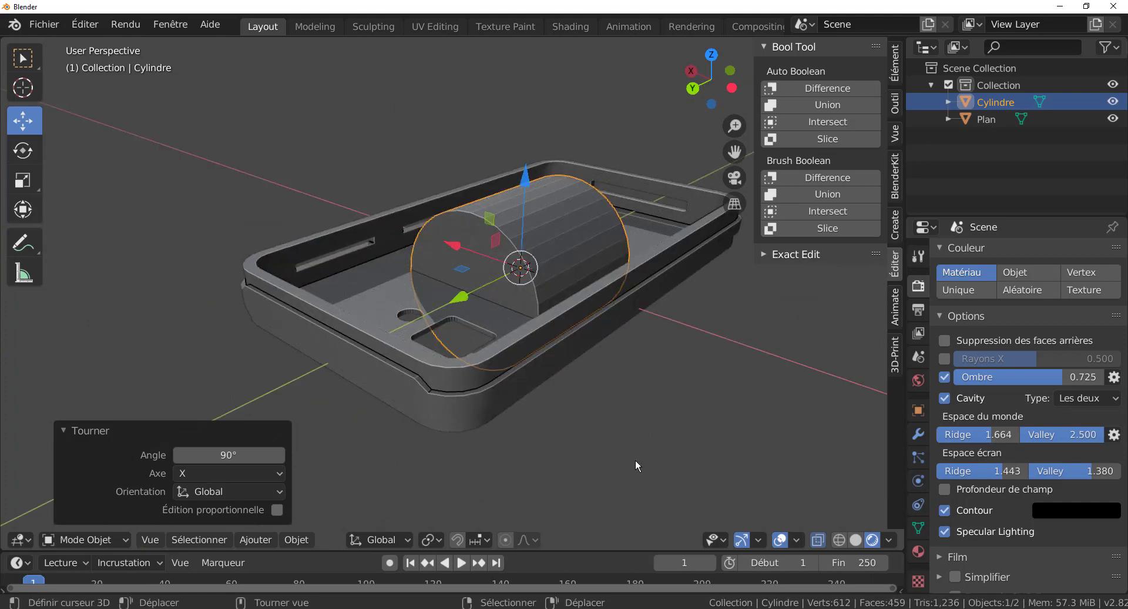
{"action": "key", "text": "s"}
{"action": "left_click", "coordinate": [586, 292]}
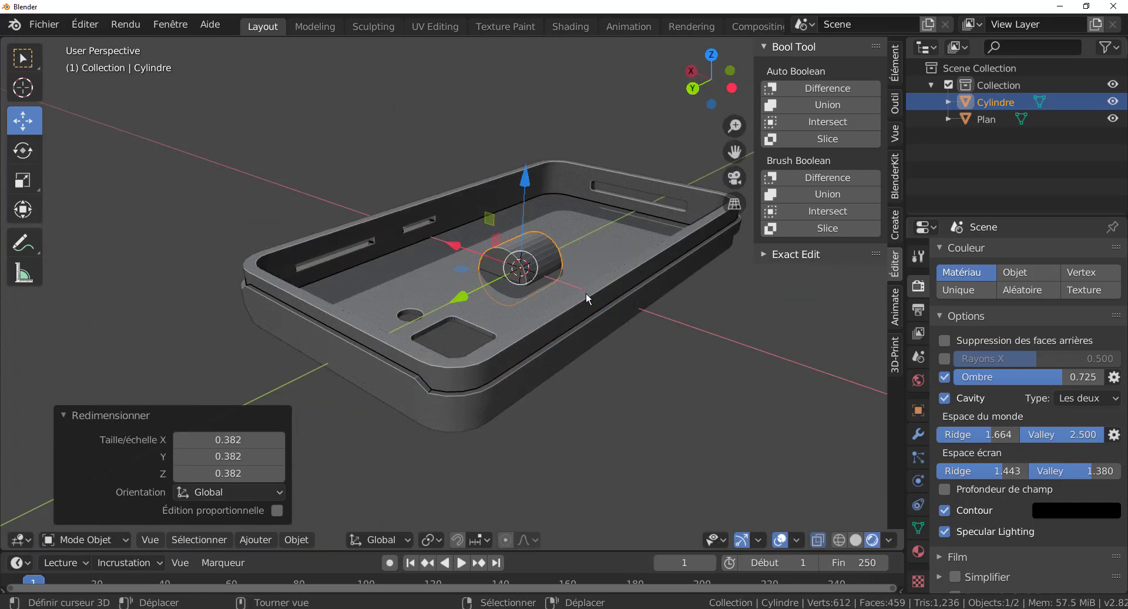
{"action": "left_click_drag", "start_coordinate": [466, 298], "coordinate": [277, 391]}
{"action": "key", "text": "s"}
{"action": "left_click", "coordinate": [408, 417]}
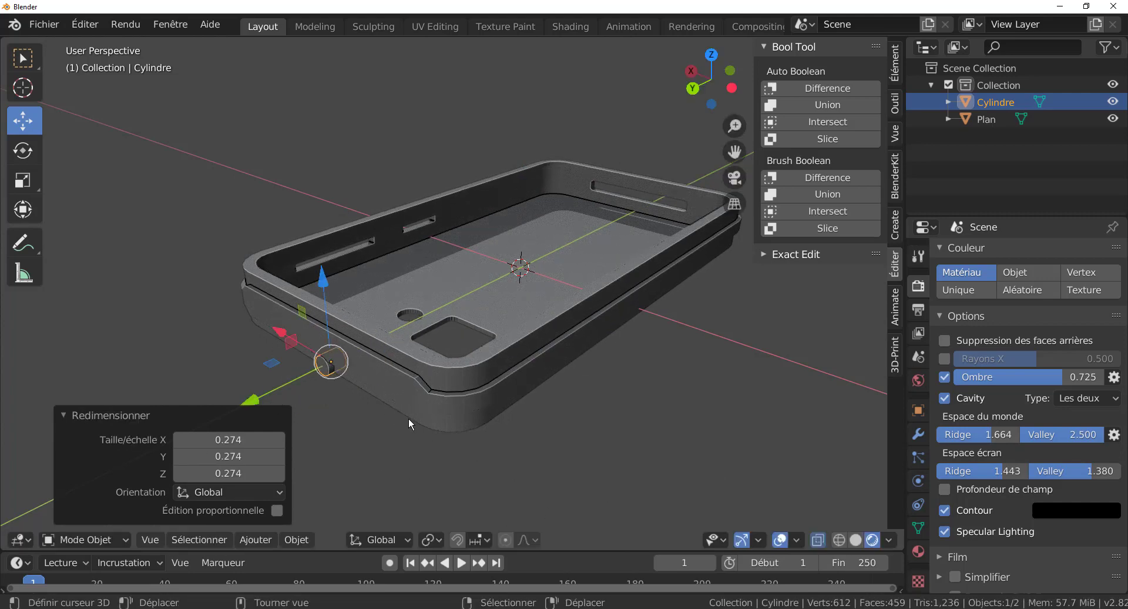
Move the cylinder 21 mm along X toward the end wall's corner and raise it along Z
{"action": "middle_click_drag", "start_coordinate": [408, 417], "coordinate": [516, 393]}
{"action": "left_click_drag", "start_coordinate": [347, 375], "coordinate": [243, 376]}
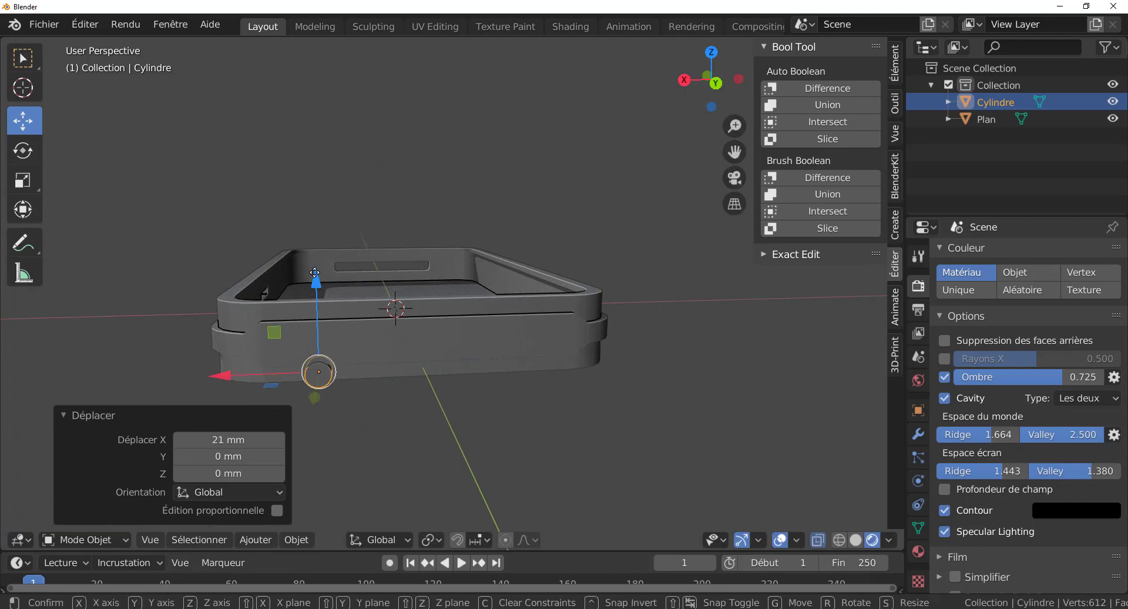
{"action": "left_click_drag", "start_coordinate": [323, 298], "coordinate": [322, 275]}
Scale the cylinder uniformly by about 0.787, and stretch it by about 3.7 along Y so it passes through the end wall
{"action": "middle_click_drag", "start_coordinate": [509, 406], "coordinate": [394, 449]}
{"action": "key", "text": "s"}
{"action": "left_click", "coordinate": [520, 415]}
{"action": "left_click", "coordinate": [22, 179]}
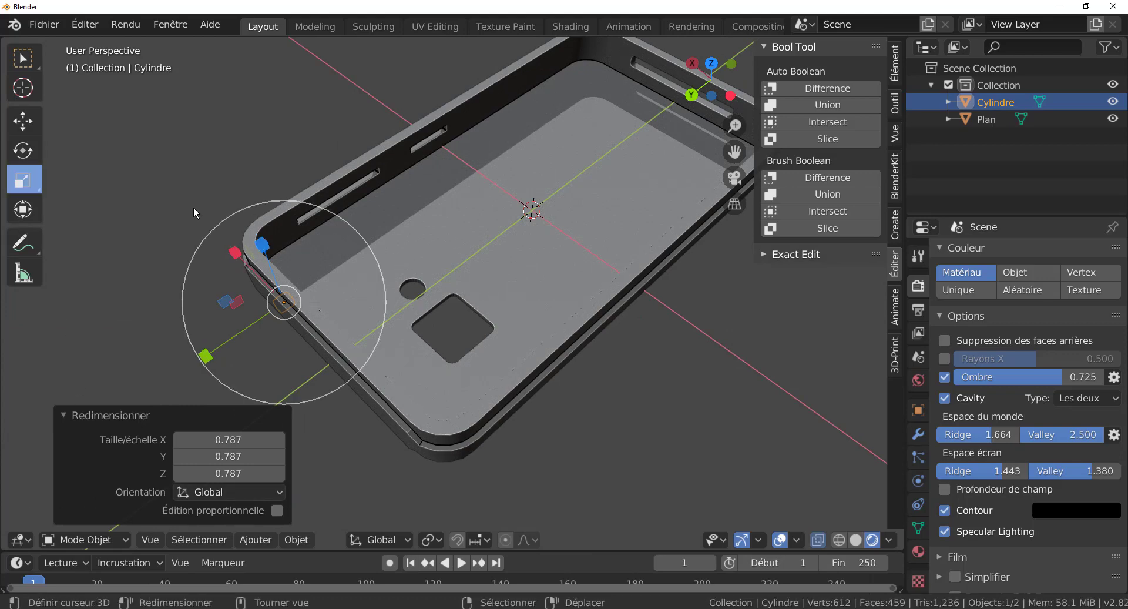
{"action": "left_click_drag", "start_coordinate": [193, 350], "coordinate": [49, 432]}
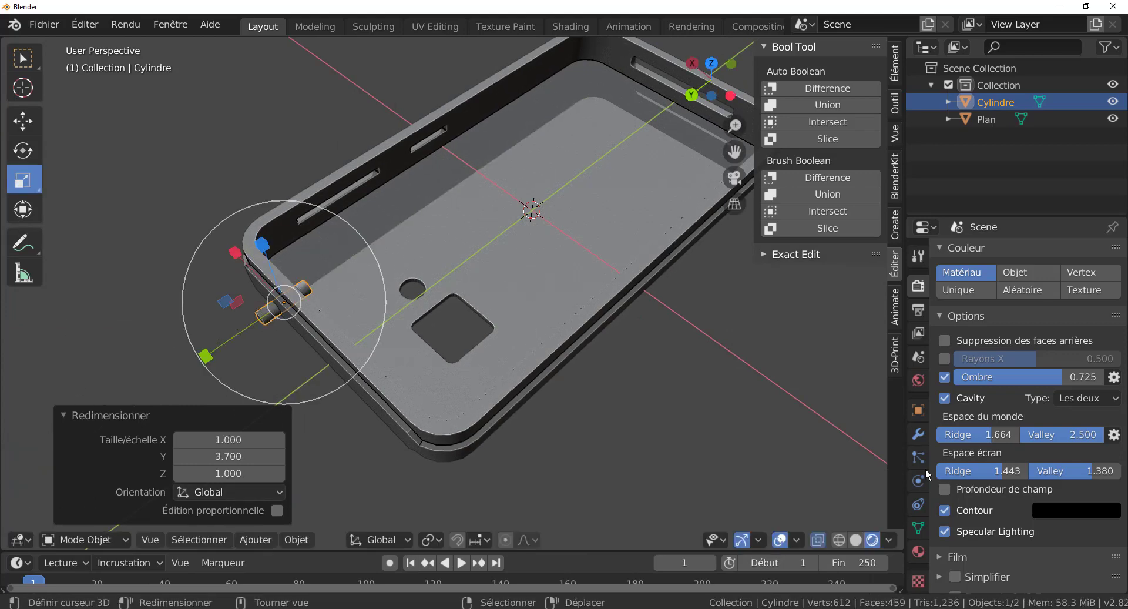
Raise the cylinder about 2.02 mm along Z on the end wall
{"action": "middle_click_drag", "start_coordinate": [634, 480], "coordinate": [717, 389]}
{"action": "middle_click_drag", "start_coordinate": [696, 439], "coordinate": [612, 435]}
{"action": "scroll", "coordinate": [612, 435], "scroll_direction": "up", "scroll_amount": 4}
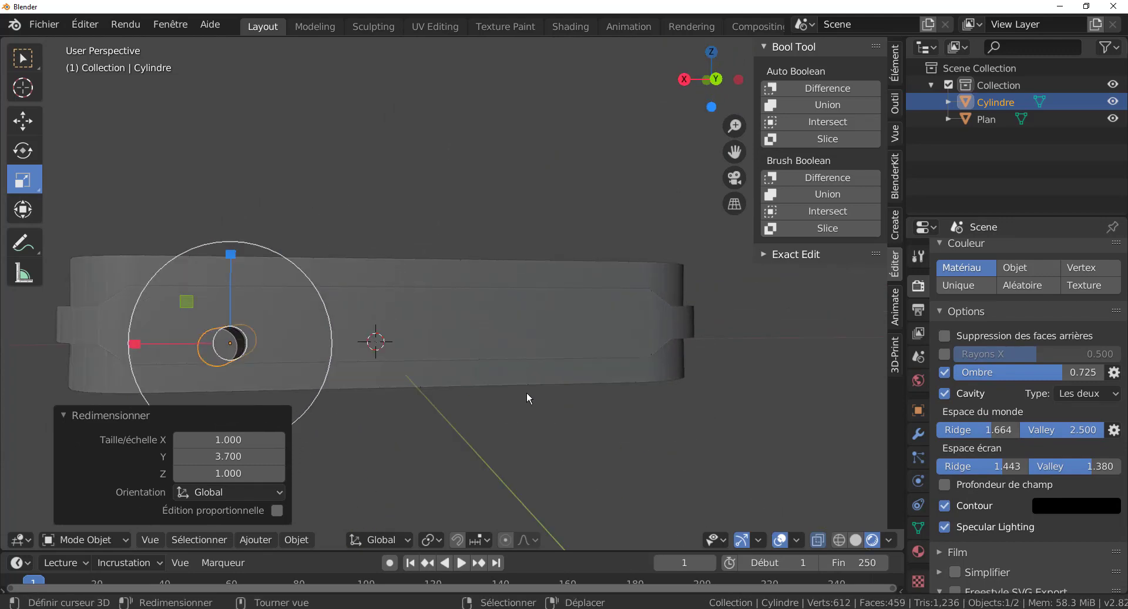
{"action": "middle_click_drag", "start_coordinate": [526, 391], "coordinate": [497, 396]}
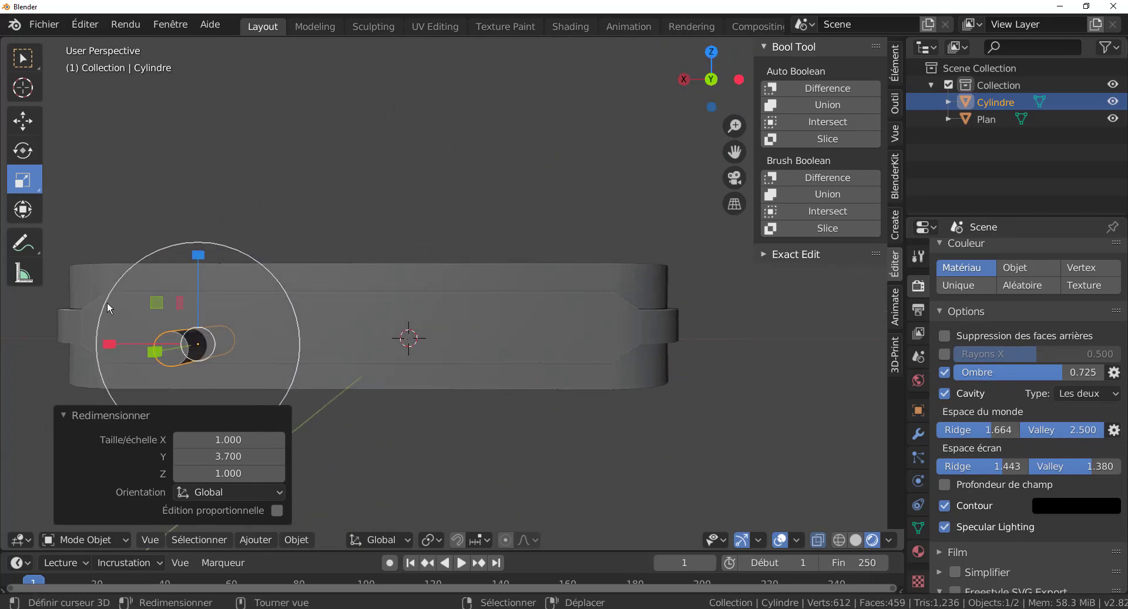
{"action": "left_click", "coordinate": [23, 120]}
{"action": "left_click_drag", "start_coordinate": [199, 246], "coordinate": [201, 230]}
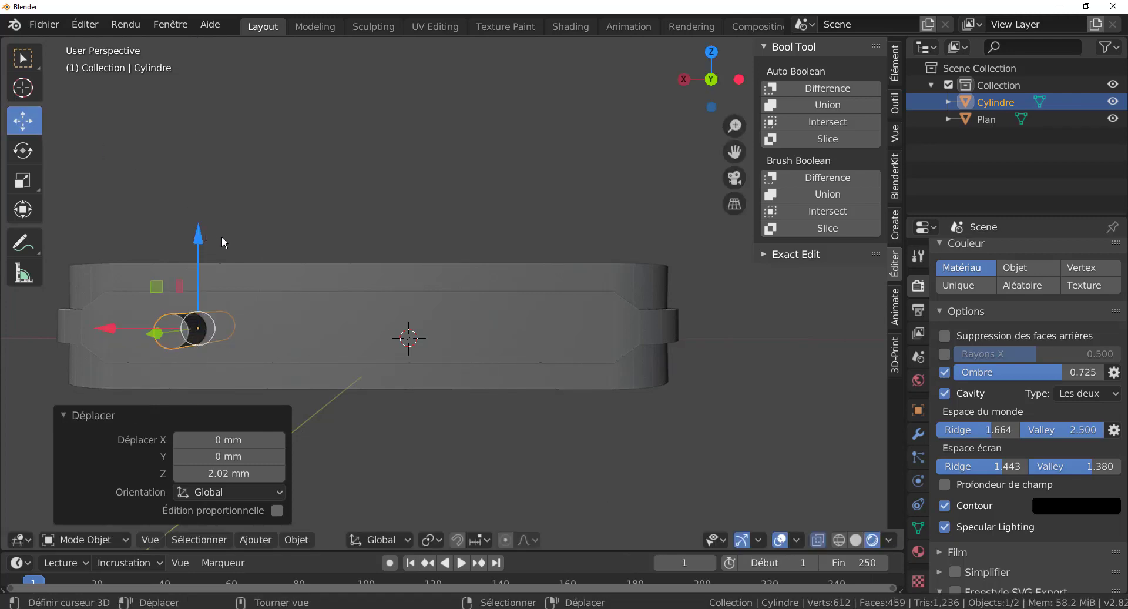
Scale the end-wall cylinder uniformly by about 0.581
{"action": "scroll", "coordinate": [221, 235], "scroll_direction": "down", "scroll_amount": 3}
{"action": "middle_click_drag", "start_coordinate": [297, 224], "coordinate": [461, 367]}
{"action": "key", "text": "s"}
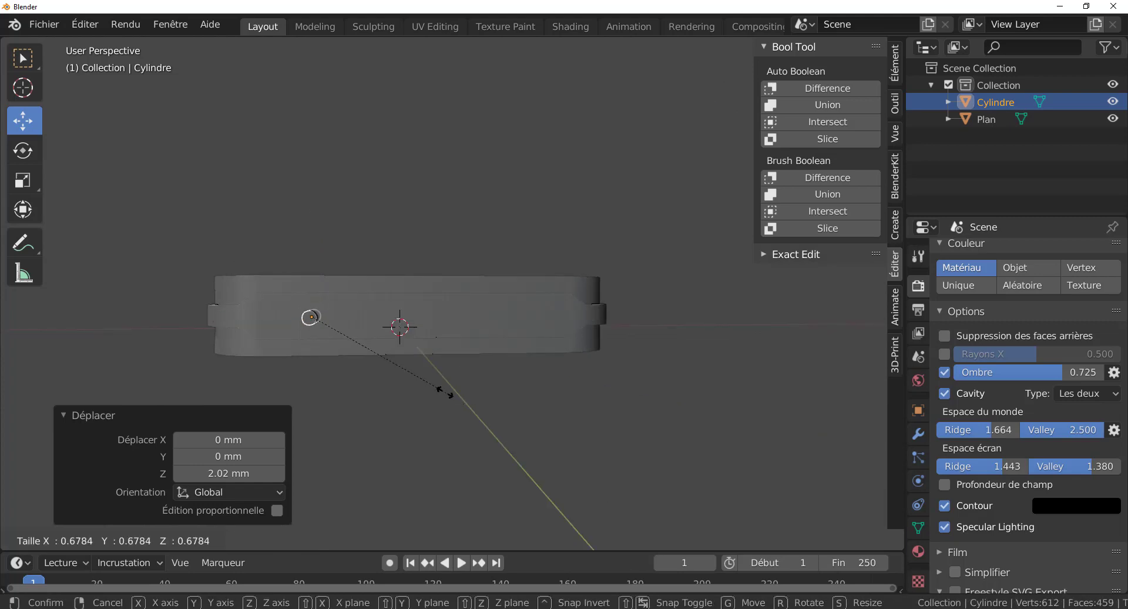
{"action": "left_click", "coordinate": [432, 372]}
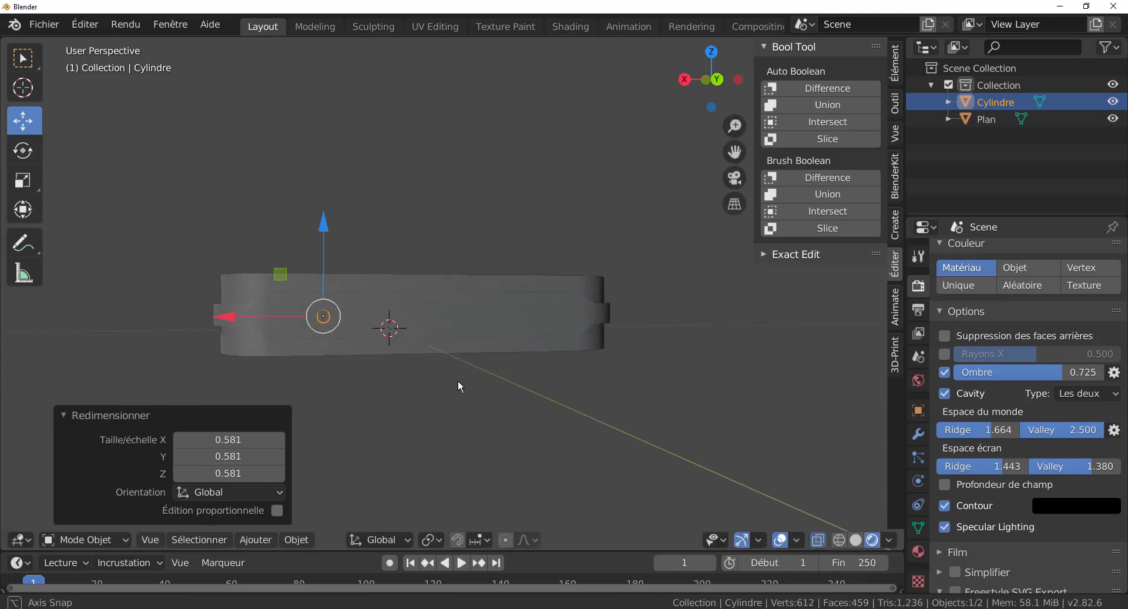
Widen the properties area and add an Array (Tableau) modifier to the end-wall cylinder
{"action": "middle_click_drag", "start_coordinate": [460, 385], "coordinate": [327, 335]}
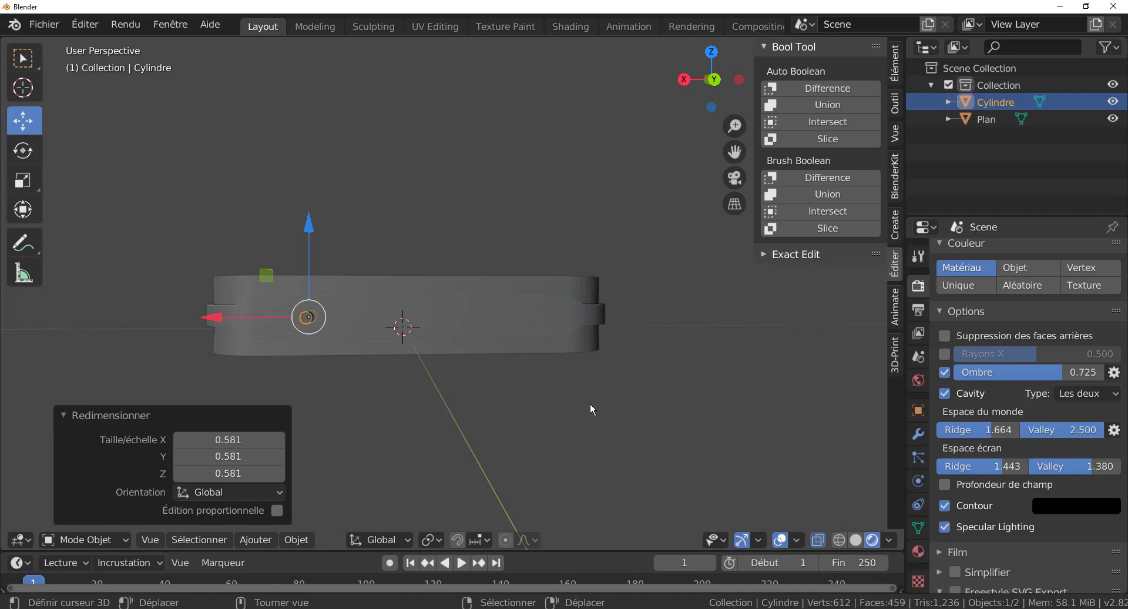
{"action": "mouse_move", "coordinate": [590, 403]}
{"action": "middle_mouse_down"}
{"action": "mouse_move", "coordinate": [576, 408]}
{"action": "mouse_move", "coordinate": [577, 387]}
{"action": "middle_mouse_up"}
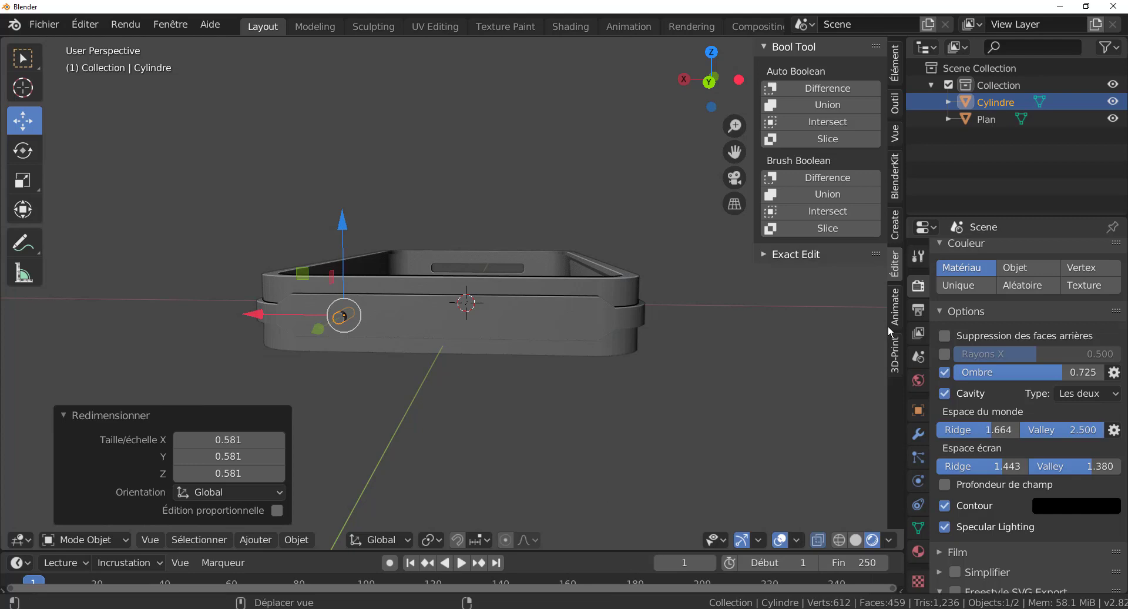
{"action": "left_click_drag", "start_coordinate": [906, 334], "coordinate": [789, 335]}
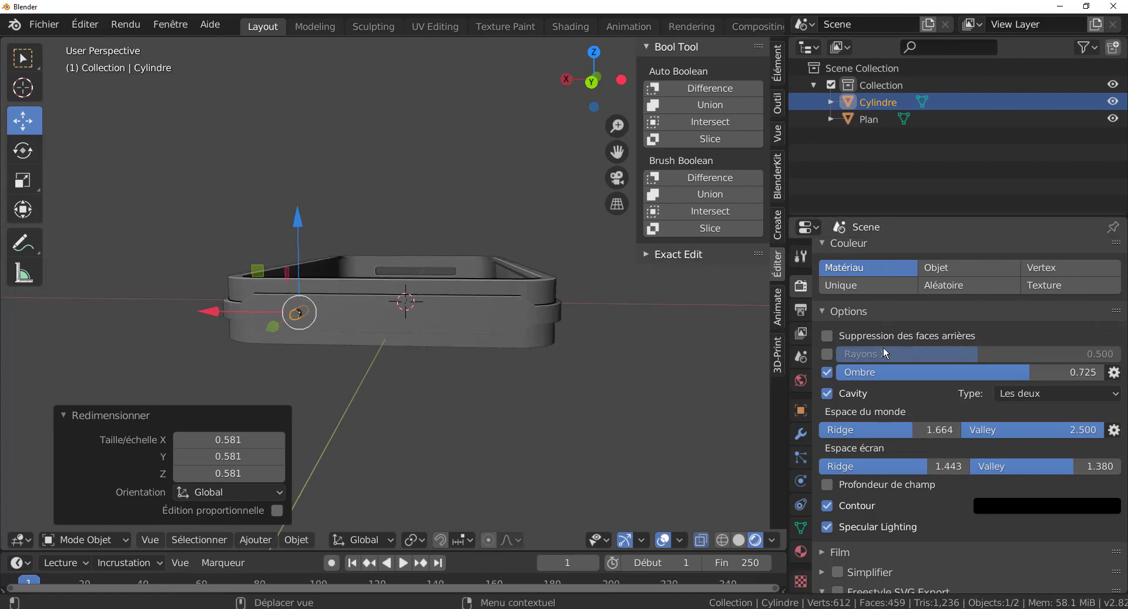
{"action": "left_click", "coordinate": [801, 435]}
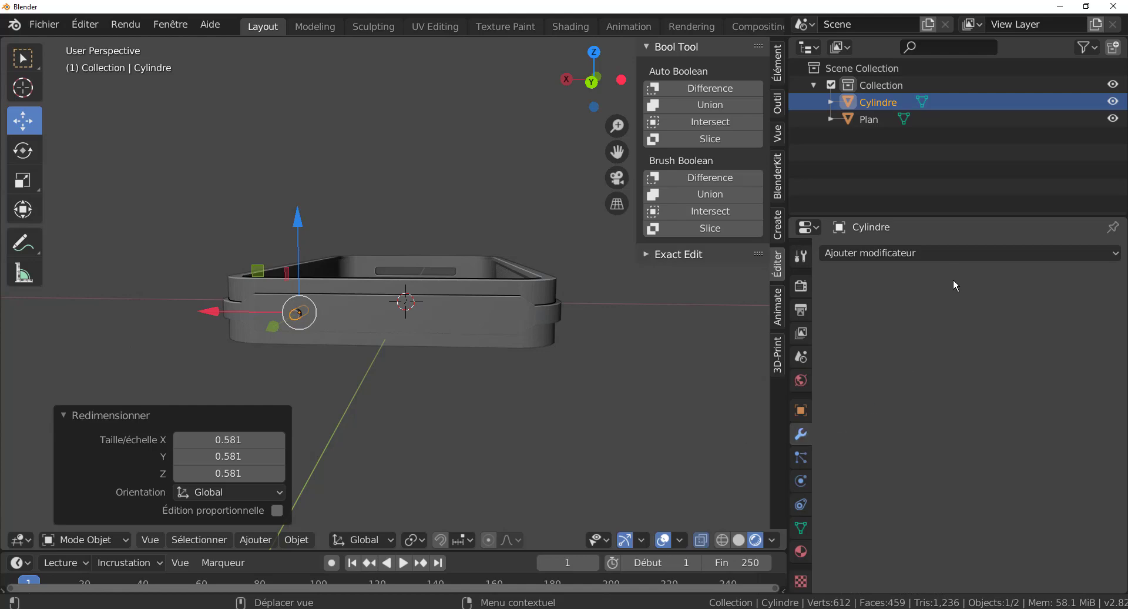
{"action": "left_click", "coordinate": [961, 252]}
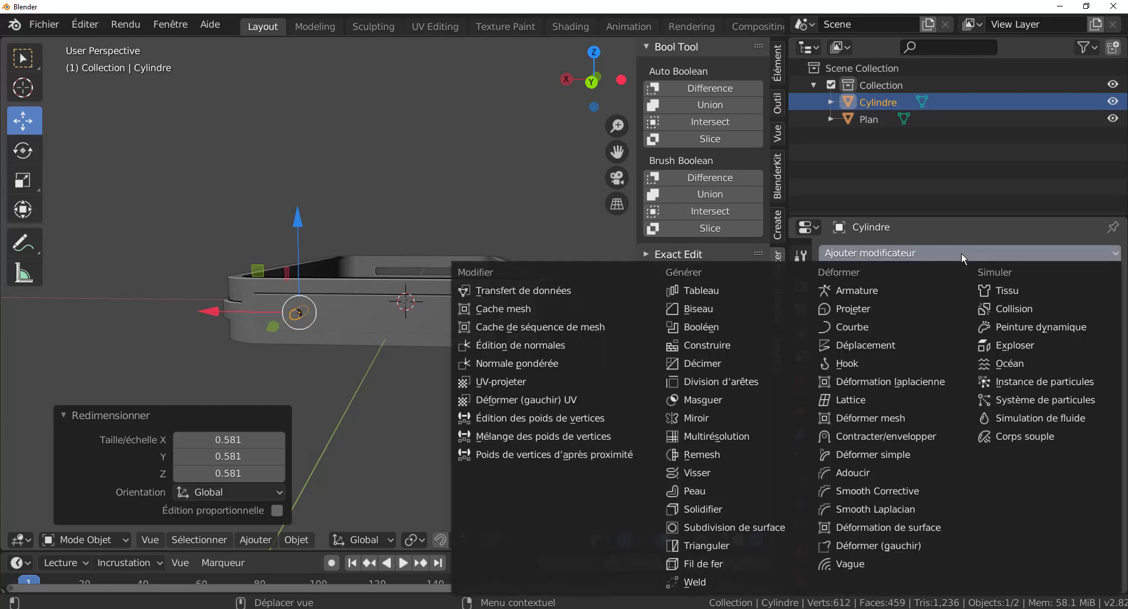
{"action": "left_click", "coordinate": [717, 288]}
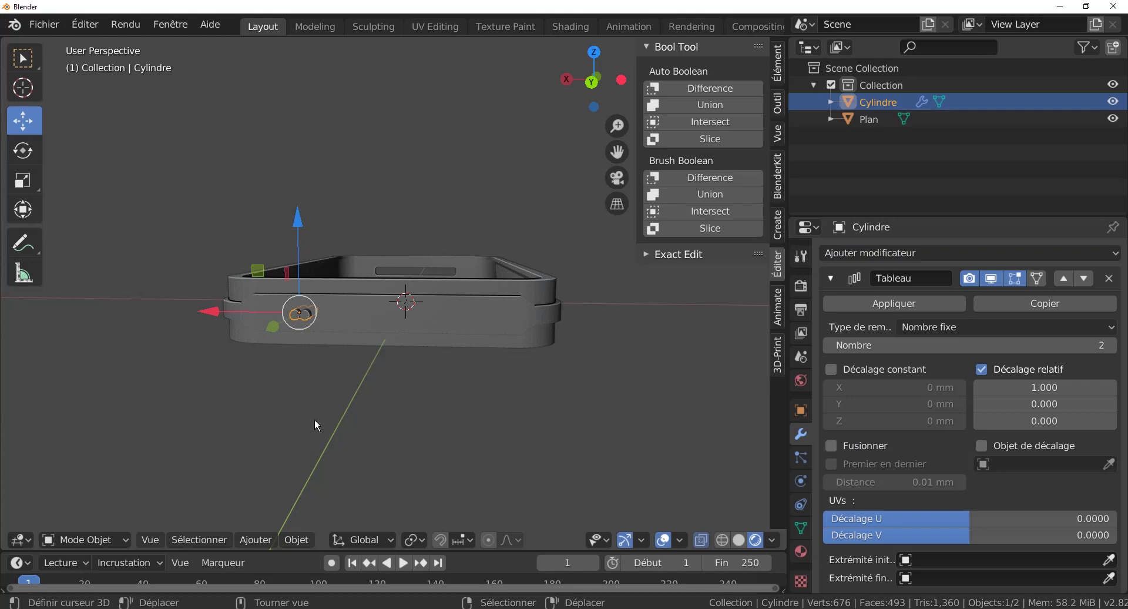
Set the array's relative X offset to 2.000 to leave a gap between the cylinder copies
{"action": "scroll", "coordinate": [294, 406], "scroll_direction": "up", "scroll_amount": 4}
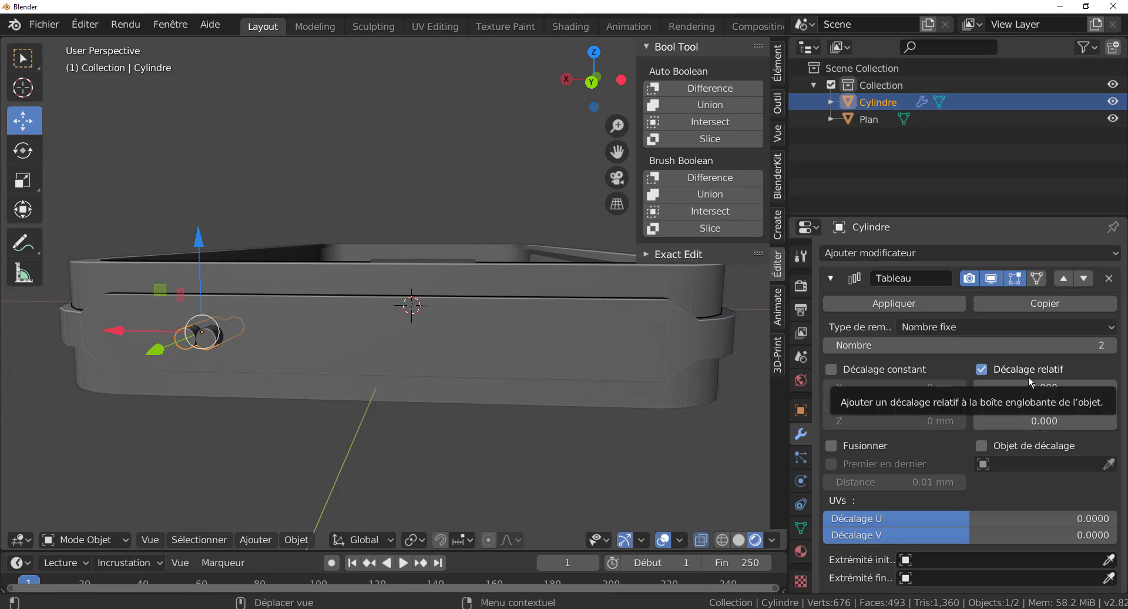
{"action": "left_click_drag", "start_coordinate": [1105, 391], "coordinate": [1127, 391]}
{"action": "middle_click_drag", "start_coordinate": [586, 392], "coordinate": [606, 379]}
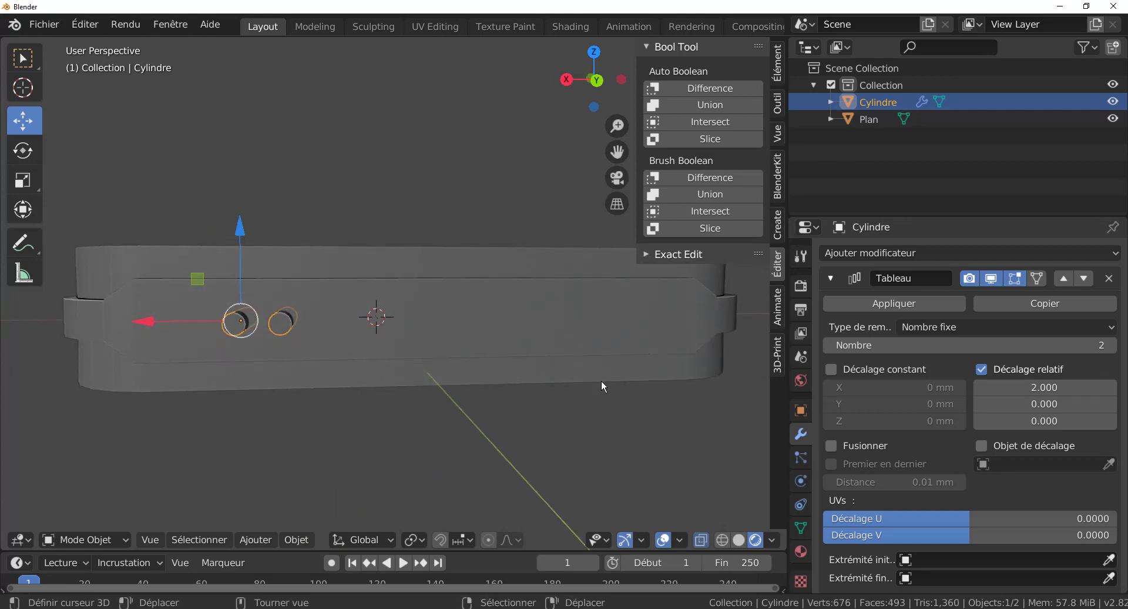
Turn off X-ray display in the back view and set the array count to 9 cylinders along the end wall
{"action": "key", "text": "KP_3"}
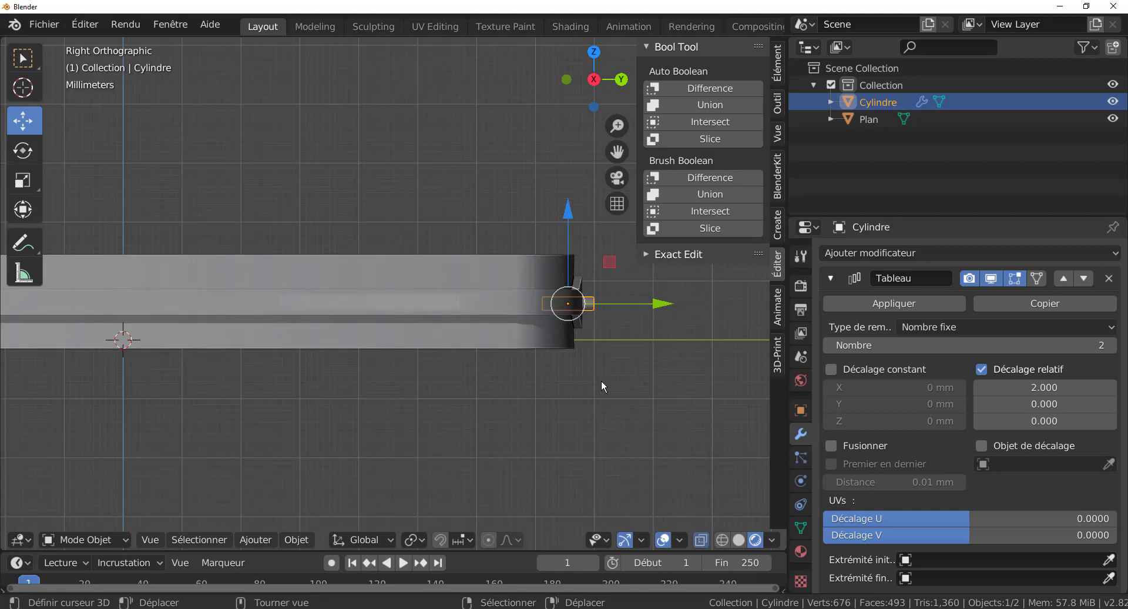
{"action": "key", "text": "KP_1"}
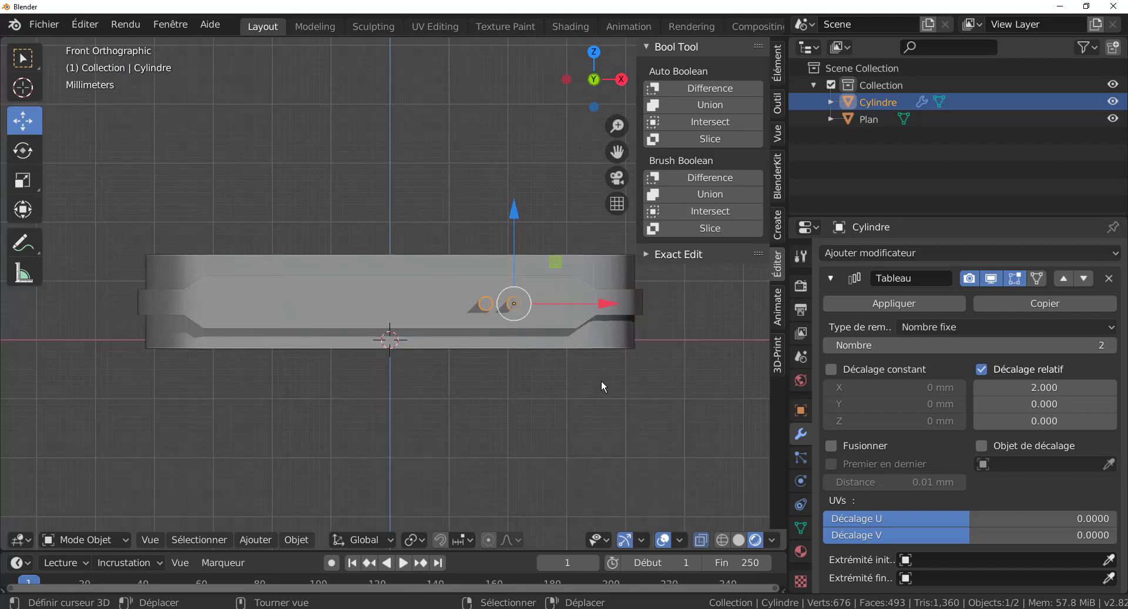
{"action": "key", "text": "ctrl+KP_1"}
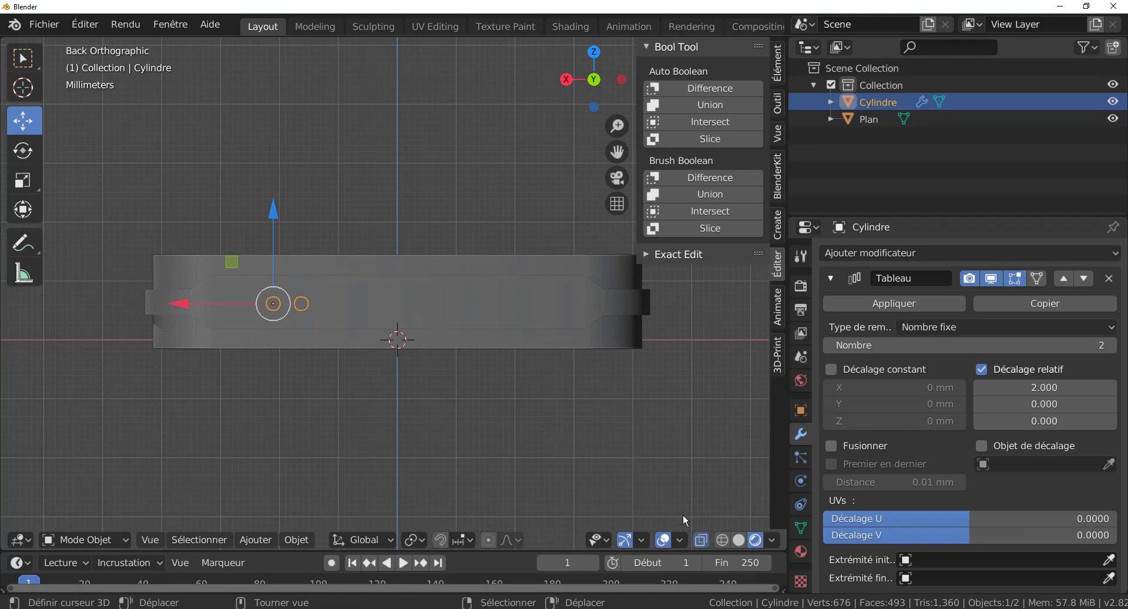
{"action": "left_click", "coordinate": [700, 539]}
{"action": "scroll", "coordinate": [376, 358], "scroll_direction": "up", "scroll_amount": 1}
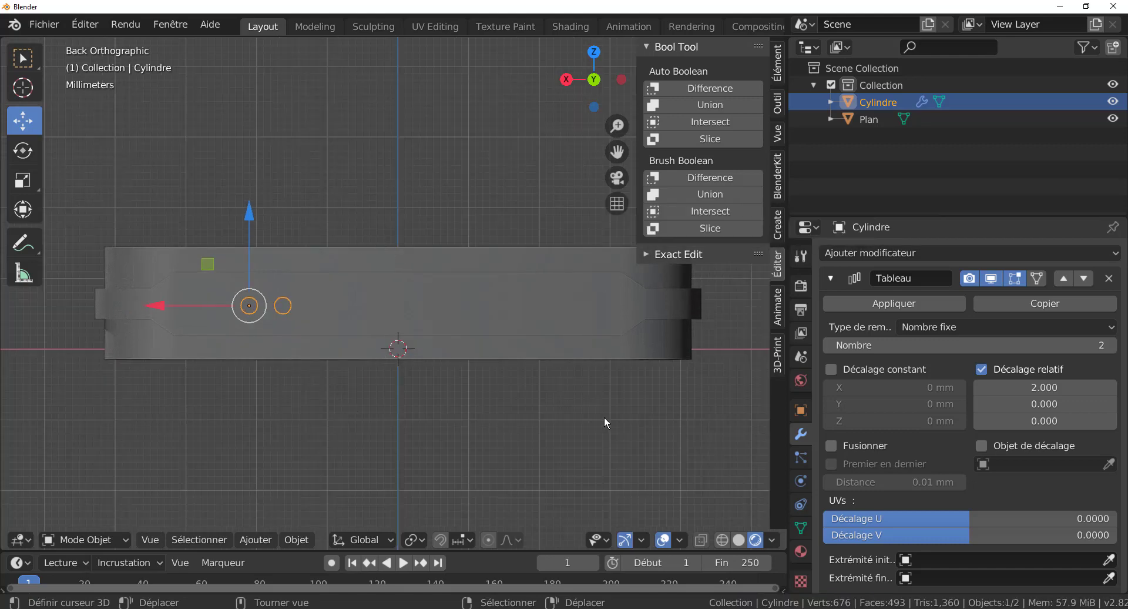
{"action": "left_click", "coordinate": [1112, 347]}
{"action": "left_click", "coordinate": [1112, 346]}
{"action": "left_click", "coordinate": [1112, 346]}
{"action": "left_click", "coordinate": [1111, 346]}
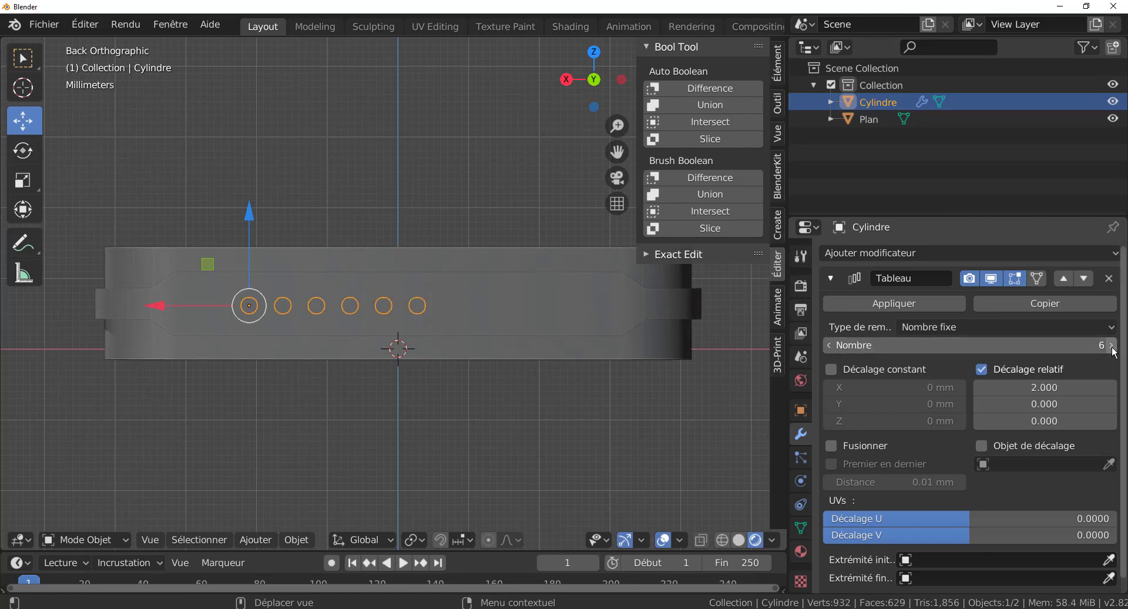
{"action": "left_click", "coordinate": [1111, 346]}
{"action": "left_click", "coordinate": [1112, 345]}
{"action": "left_click", "coordinate": [1111, 345]}
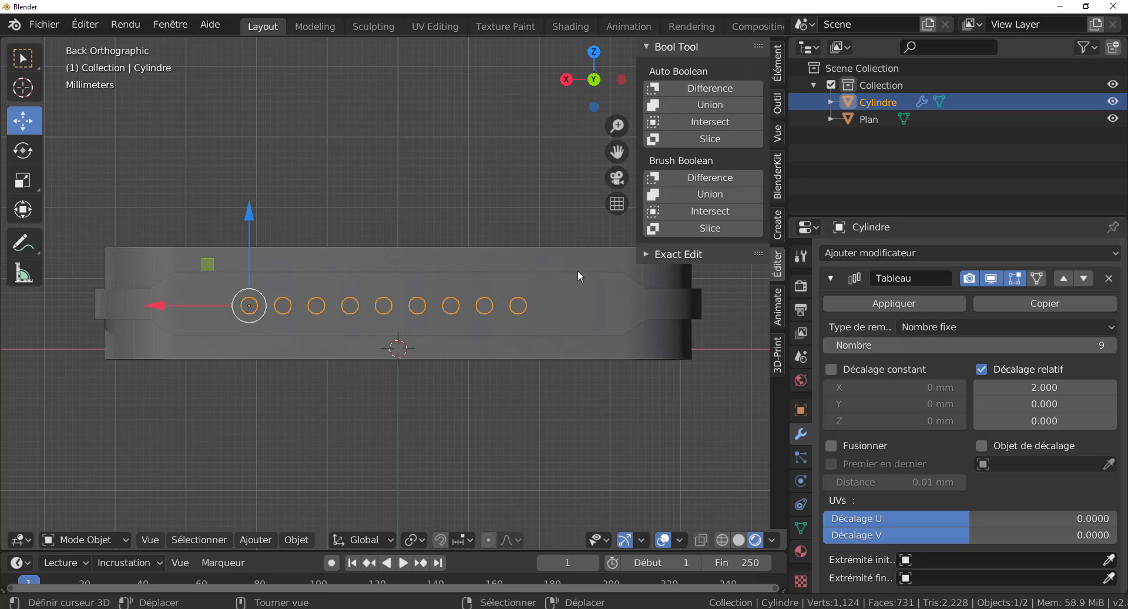
Apply the array modifier and subtract the row of cylinders from the case with a Bool Tool Auto Boolean Difference
{"action": "middle_click_drag", "start_coordinate": [457, 433], "coordinate": [402, 458]}
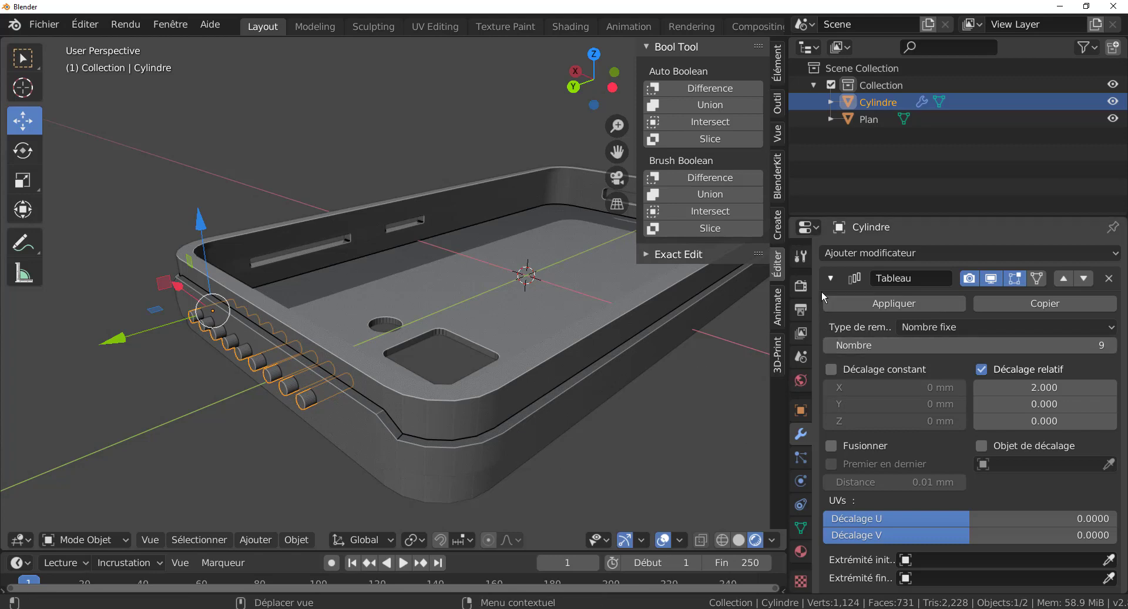
{"action": "left_click", "coordinate": [859, 301]}
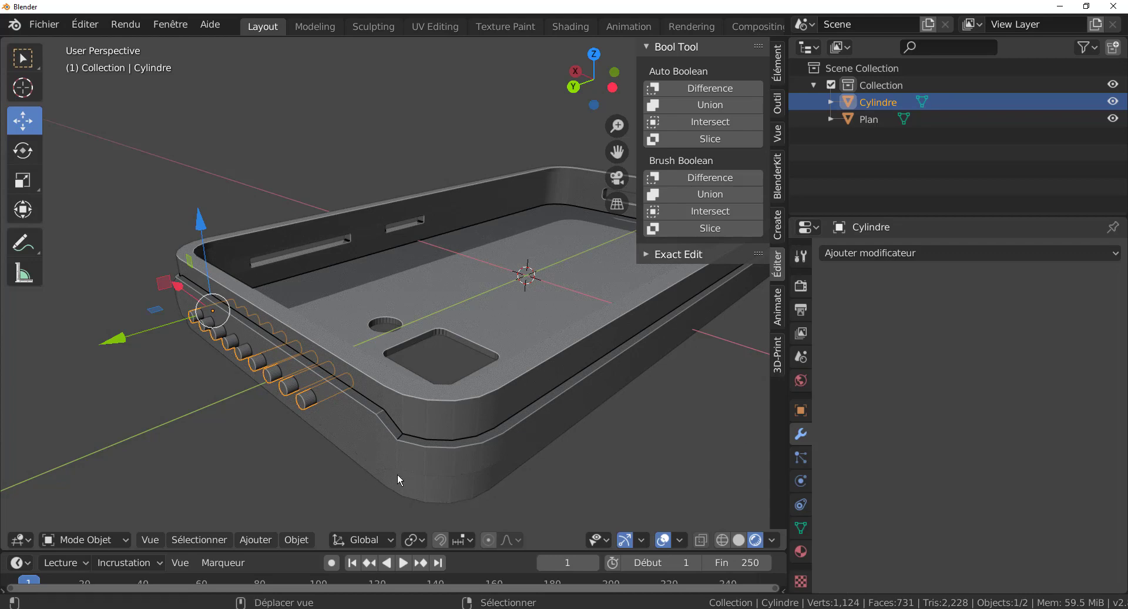
{"action": "left_click", "coordinate": [387, 429], "text": "shift"}
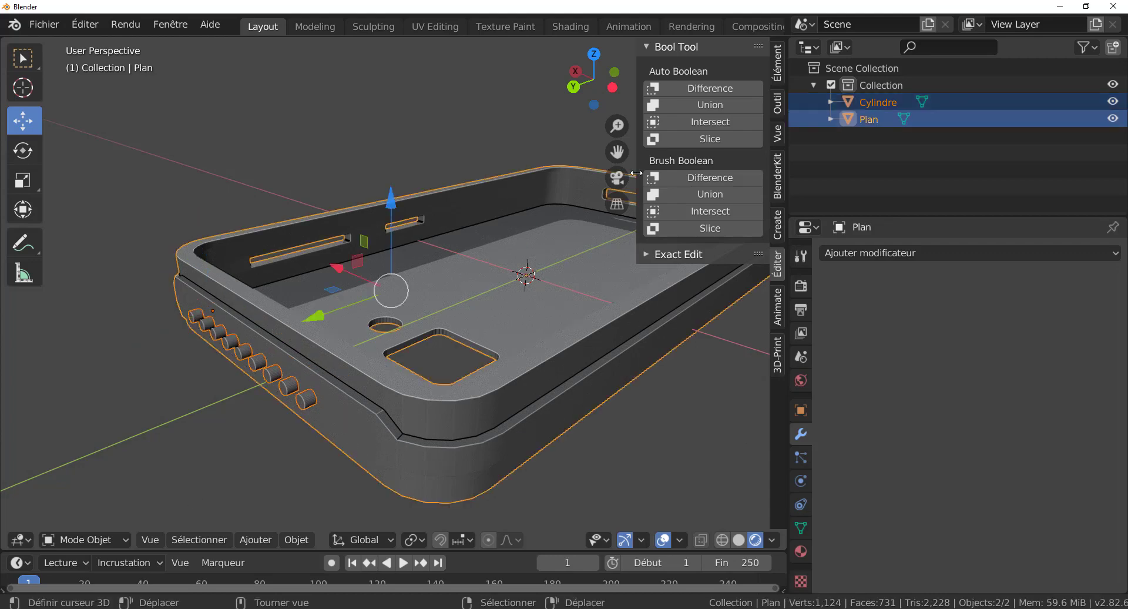
{"action": "left_click", "coordinate": [696, 87]}
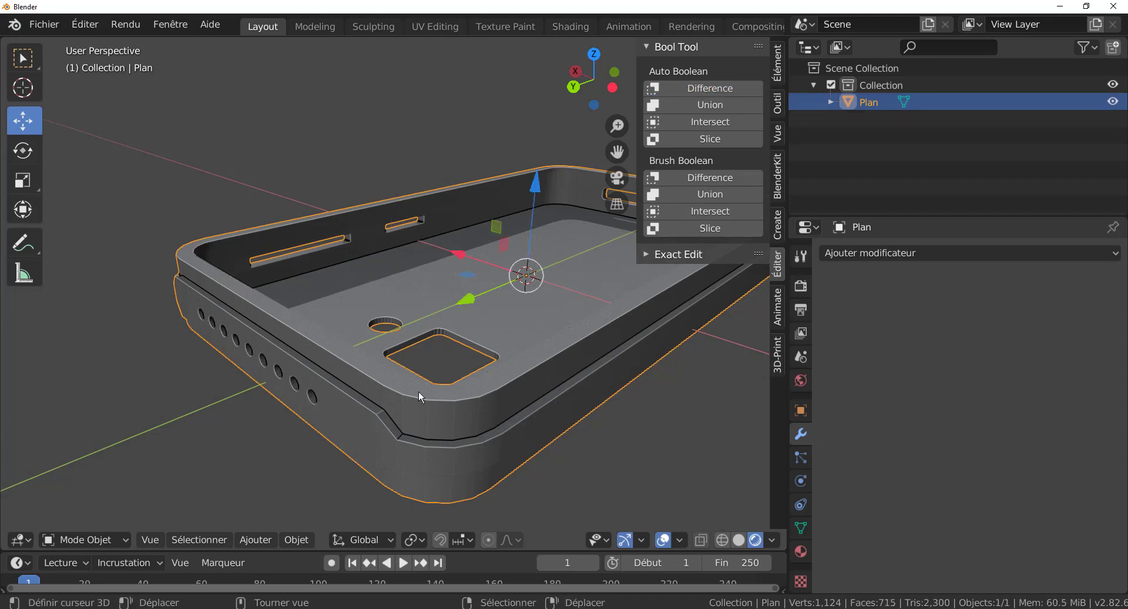
Try a loop cut across the case's underside in Edit Mode, and select the entire case mesh
{"action": "scroll", "coordinate": [411, 393], "scroll_direction": "down", "scroll_amount": 2}
{"action": "key", "text": "Tab"}
{"action": "middle_click_drag", "start_coordinate": [471, 388], "coordinate": [439, 250]}
{"action": "key", "text": "Tab"}
{"action": "key", "text": "Tab"}
{"action": "scroll", "coordinate": [439, 245], "scroll_direction": "down", "scroll_amount": 6}
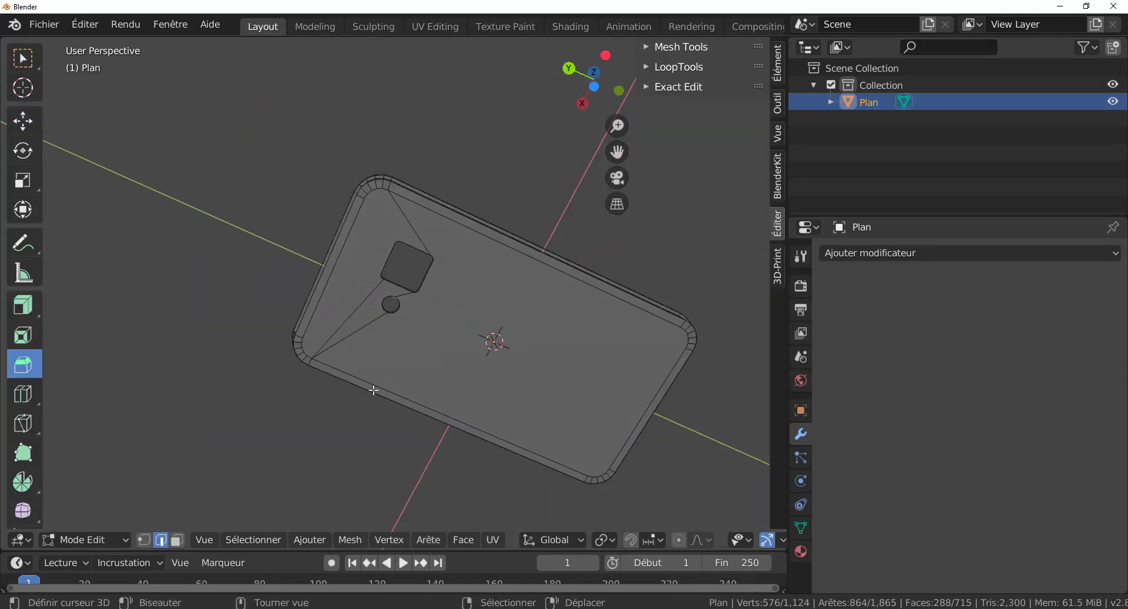
{"action": "key", "text": "ctrl+KP_7"}
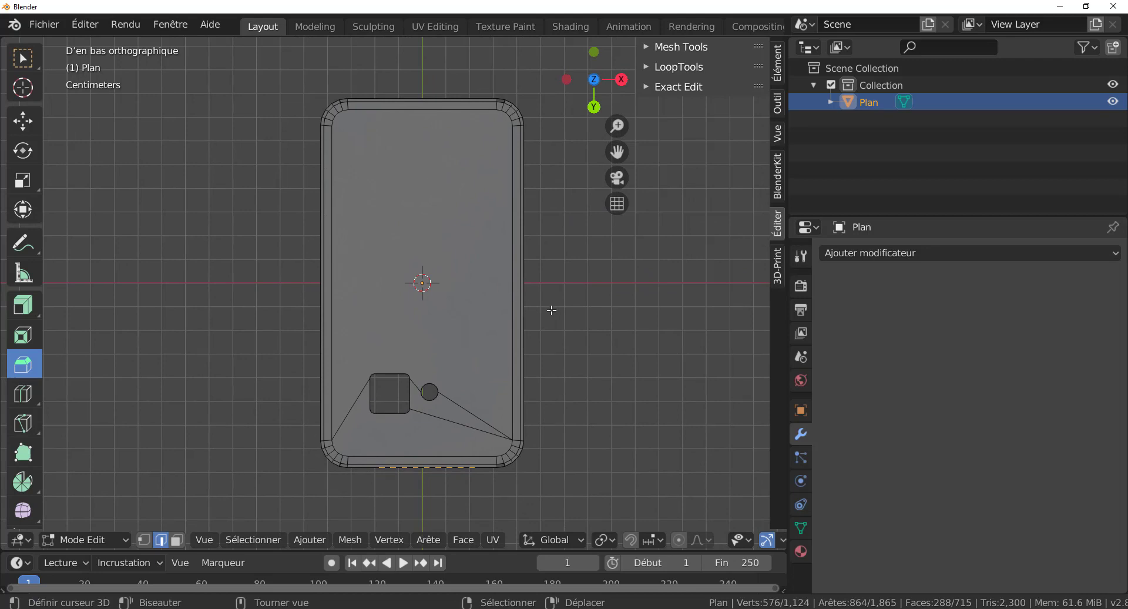
{"action": "scroll", "coordinate": [462, 305], "scroll_direction": "up", "scroll_amount": 1}
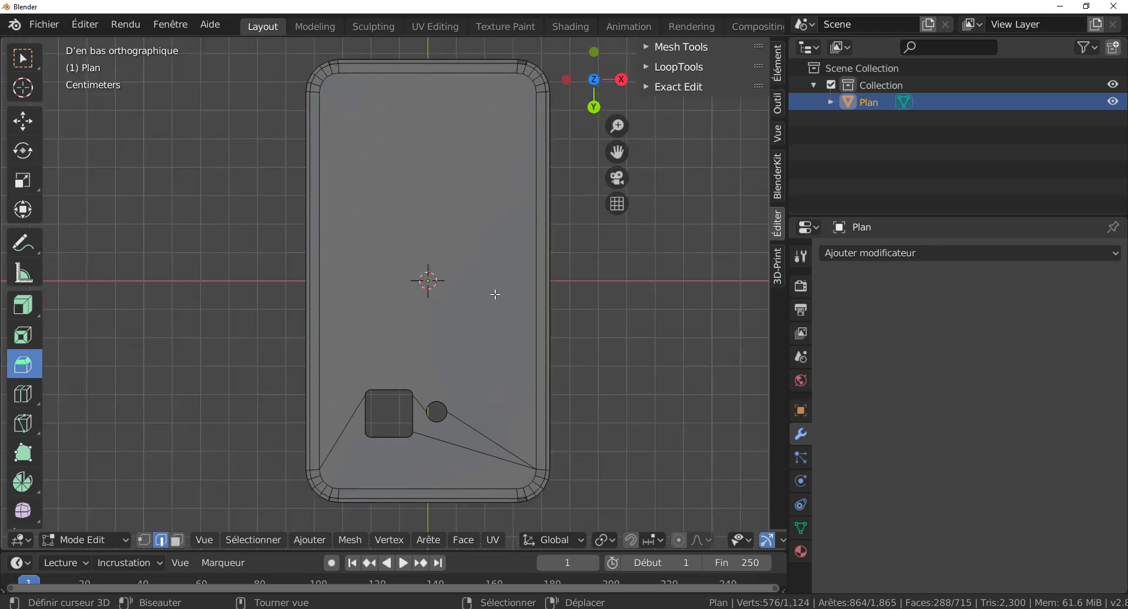
{"action": "key", "text": "ctrl+r"}
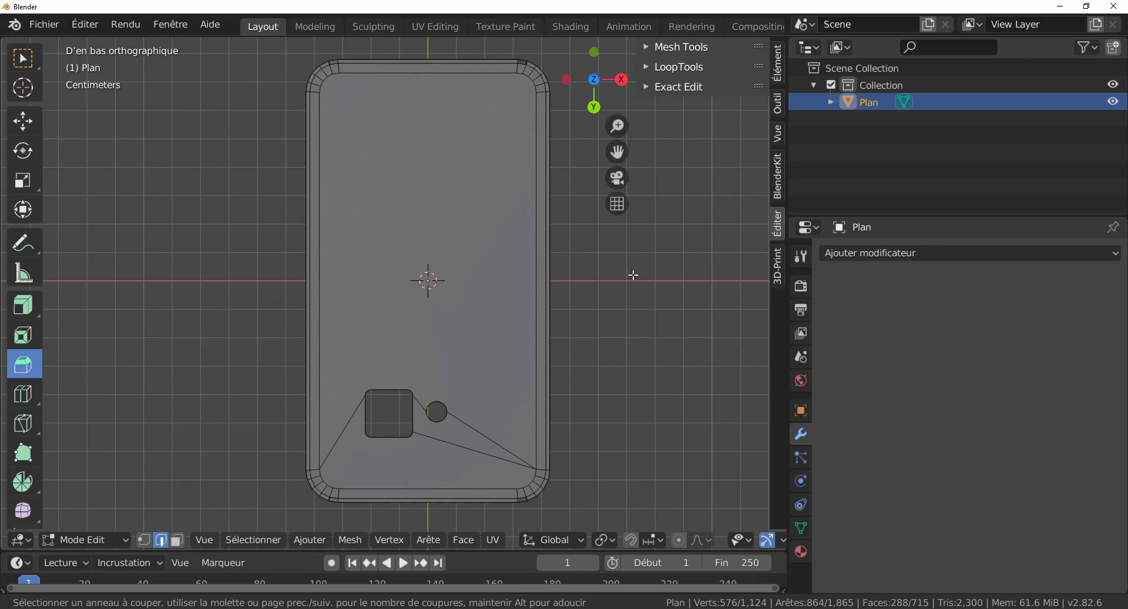
{"action": "key", "text": "Escape"}
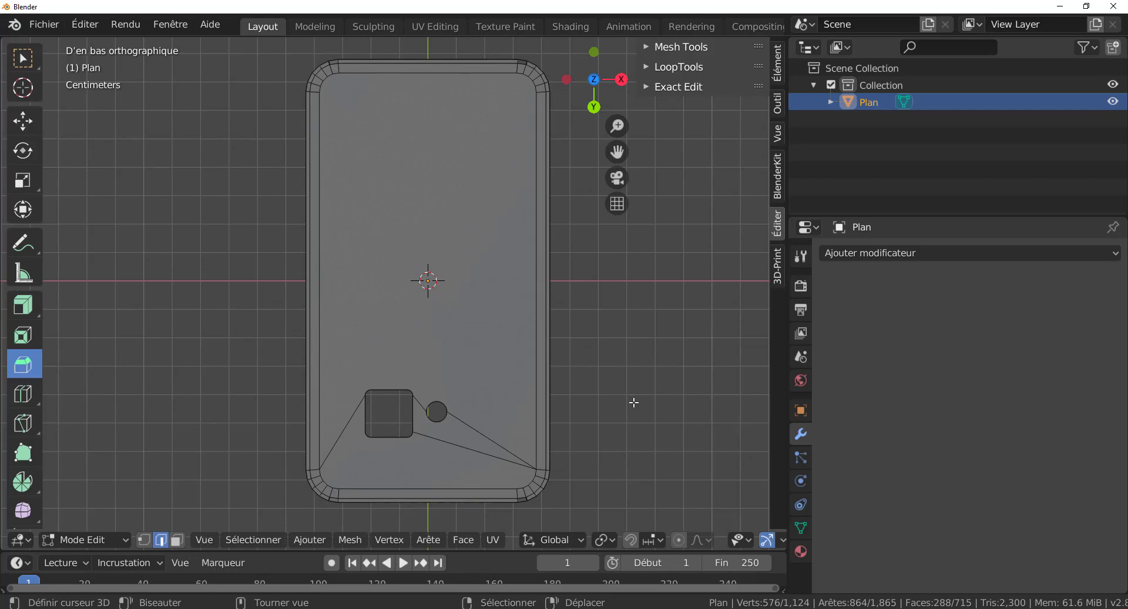
{"action": "key", "text": "a"}
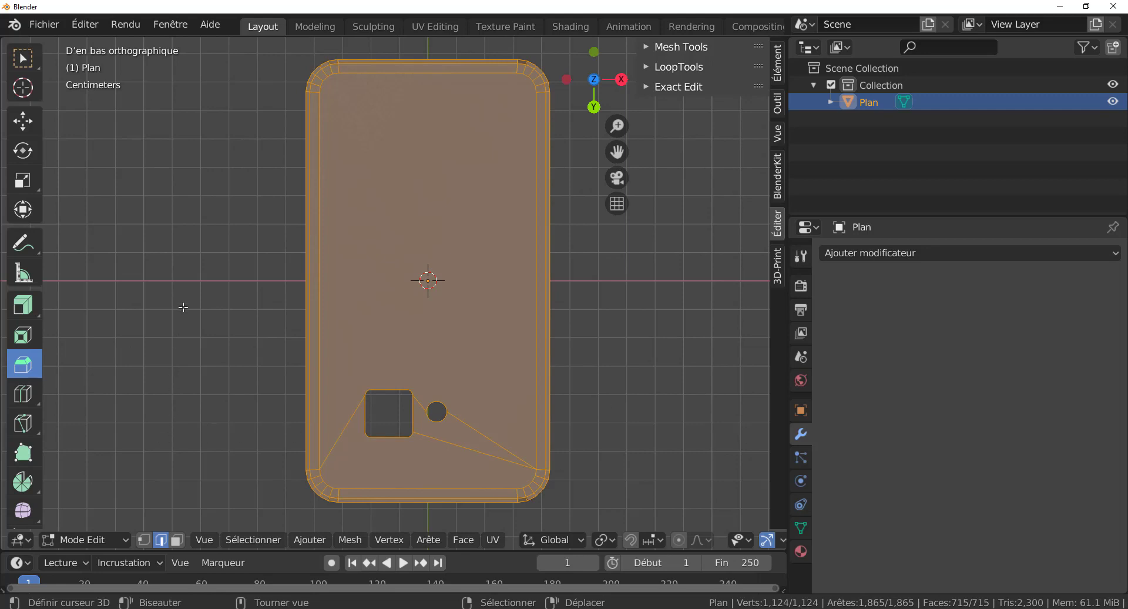
{"action": "key", "text": "q"}
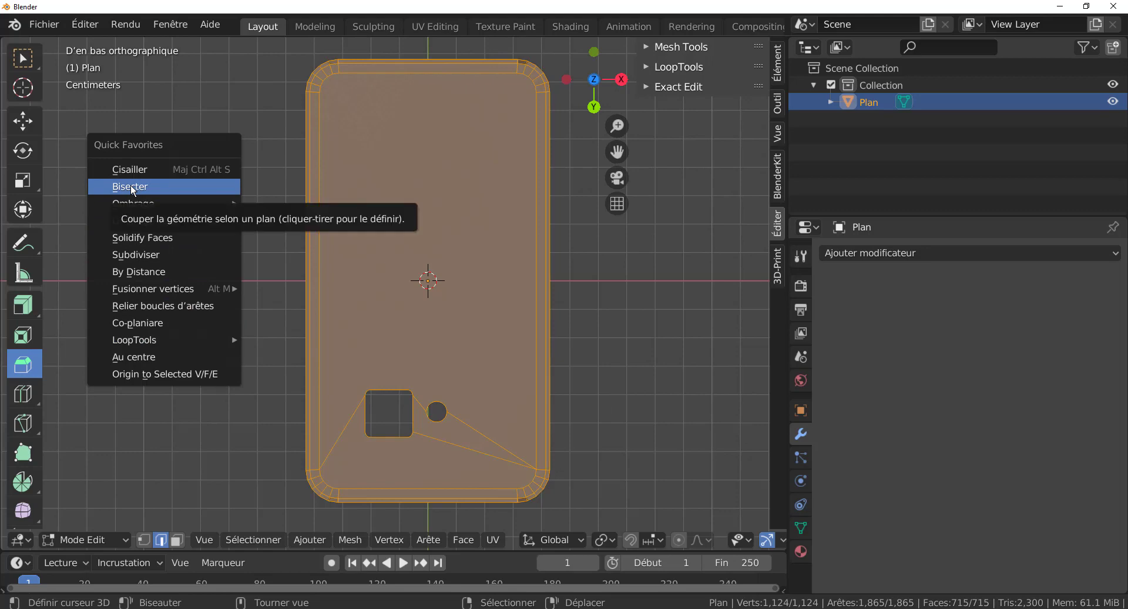
{"action": "left_click", "coordinate": [351, 541]}
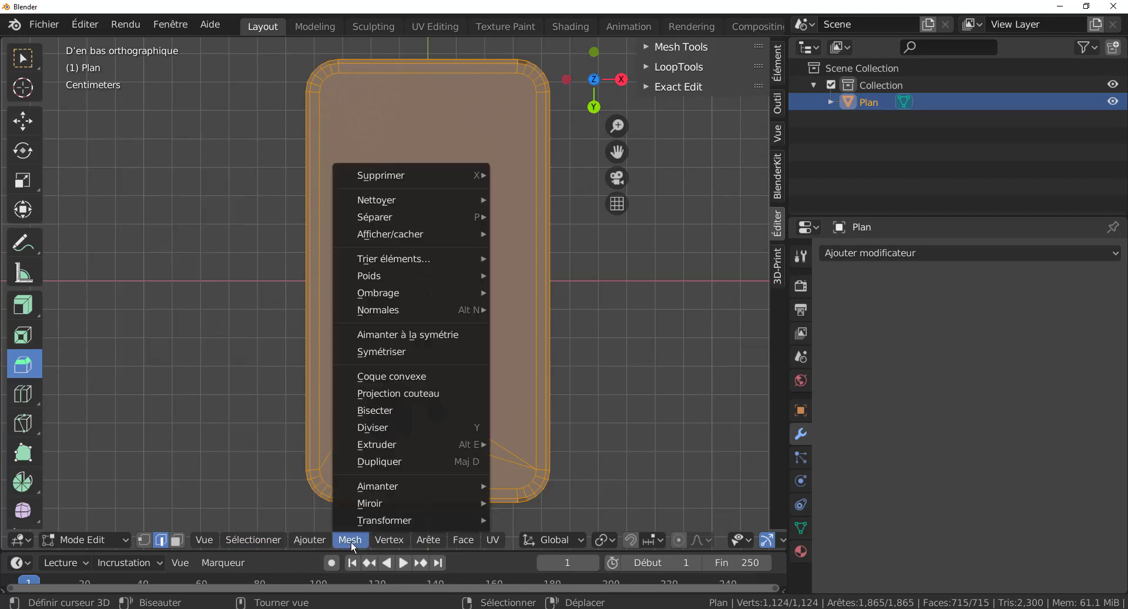
{"action": "mouse_move", "coordinate": [469, 541]}
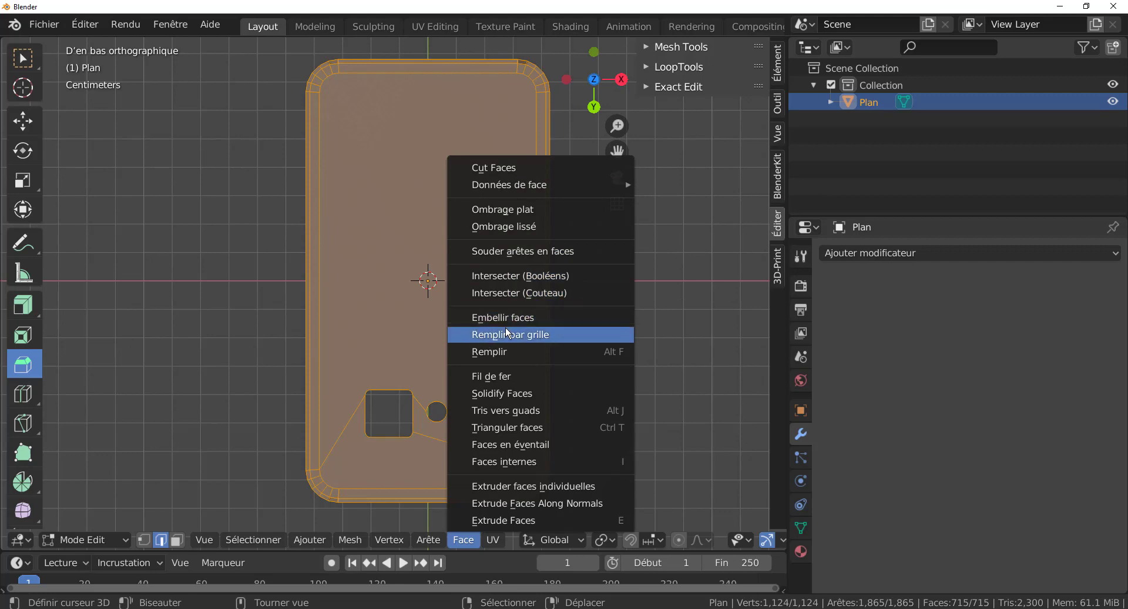
{"action": "left_click", "coordinate": [429, 541]}
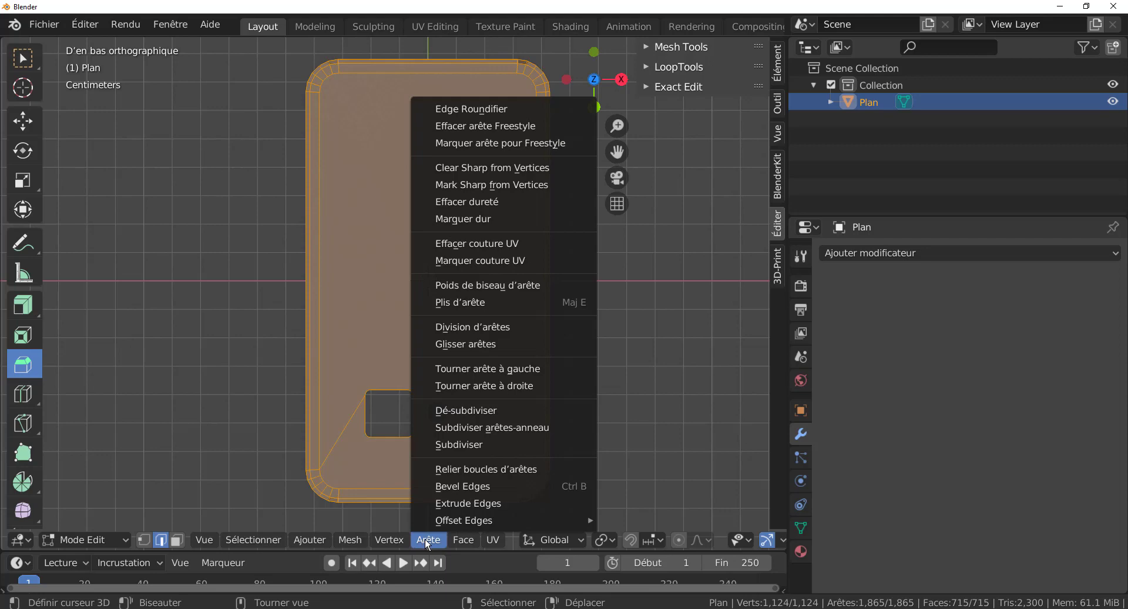
{"action": "mouse_move", "coordinate": [350, 541]}
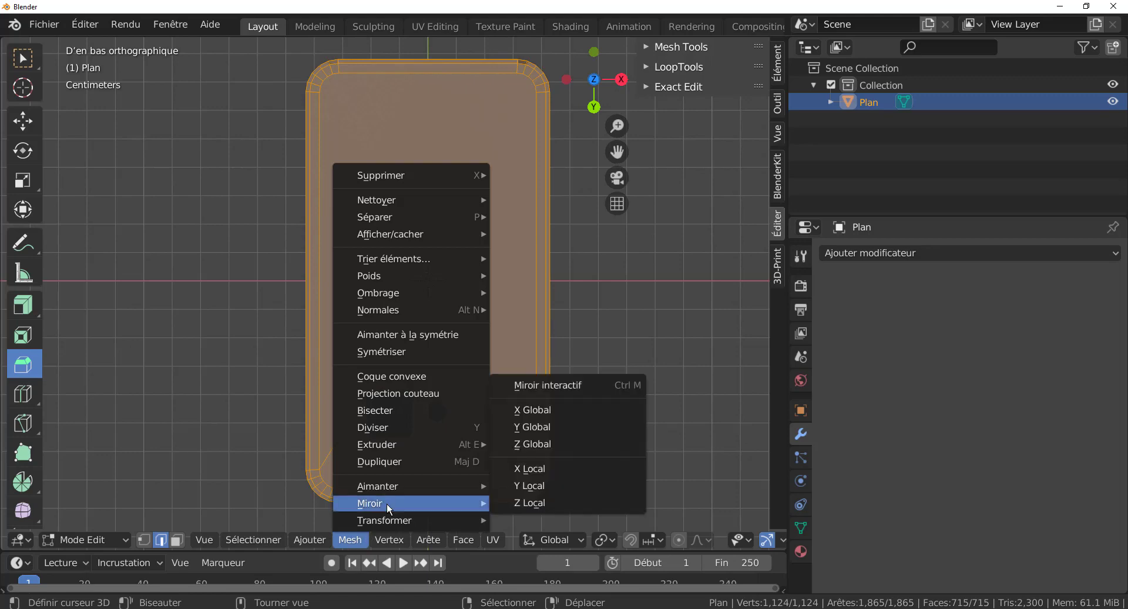
{"action": "mouse_move", "coordinate": [381, 523]}
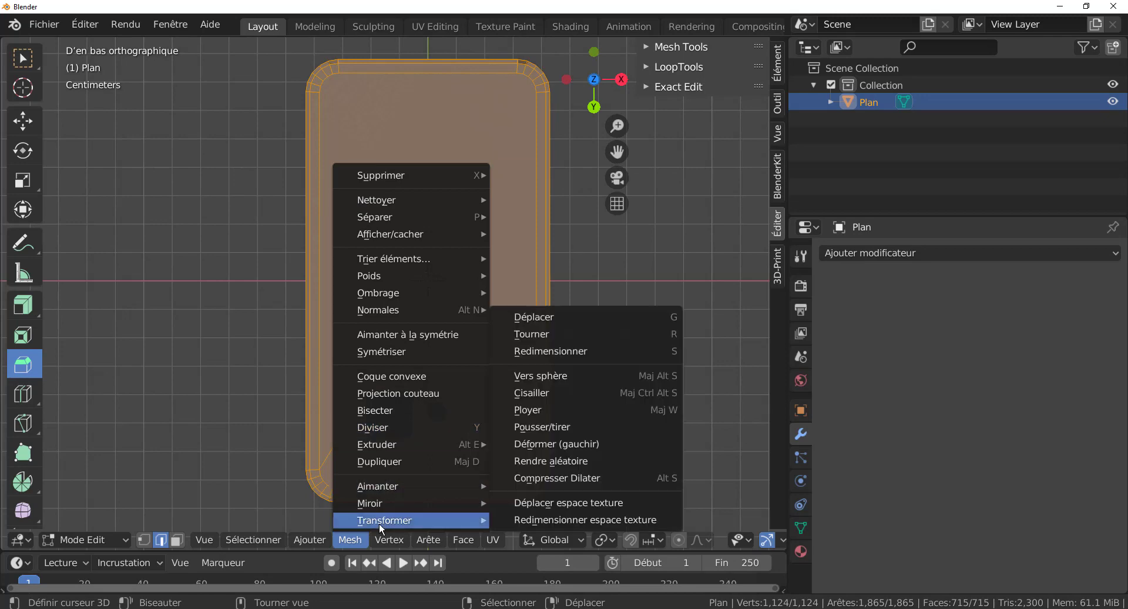
{"action": "mouse_move", "coordinate": [389, 542]}
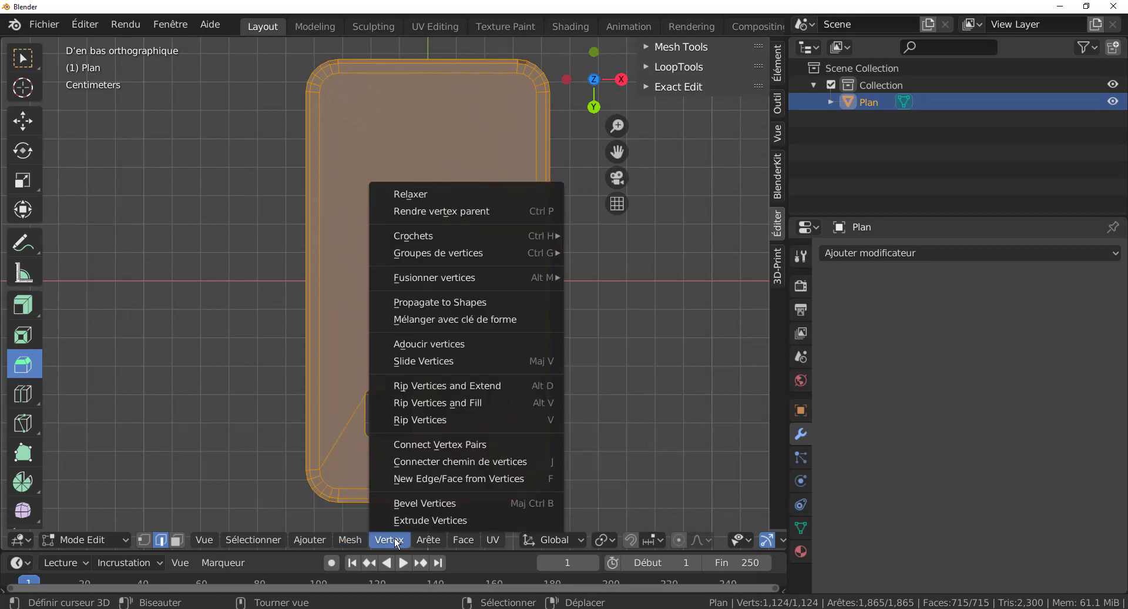
{"action": "mouse_move", "coordinate": [426, 542]}
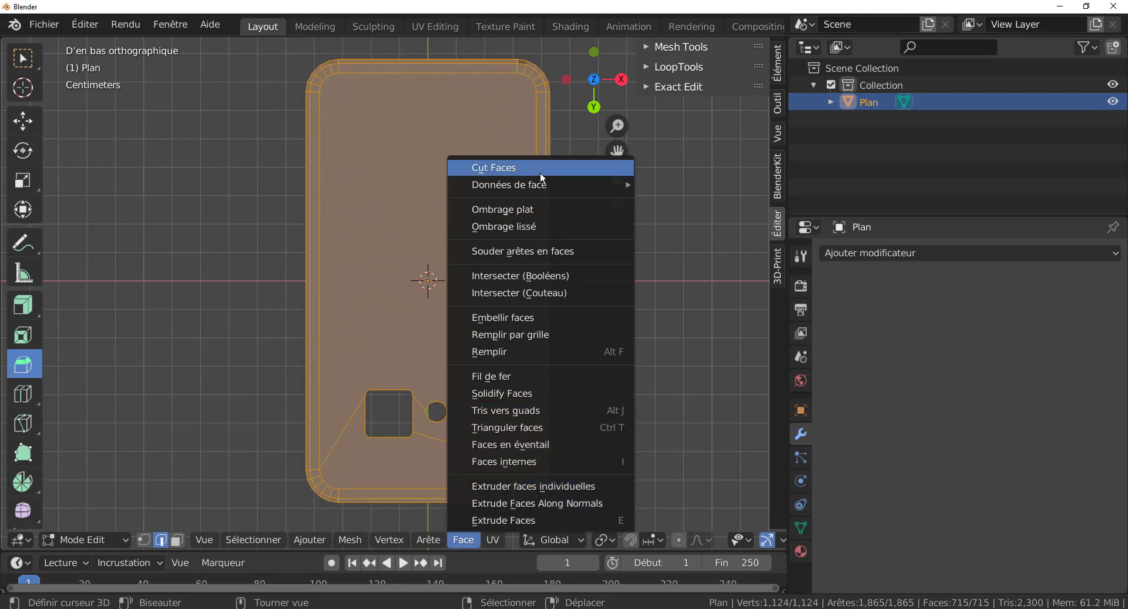
{"action": "mouse_move", "coordinate": [541, 189]}
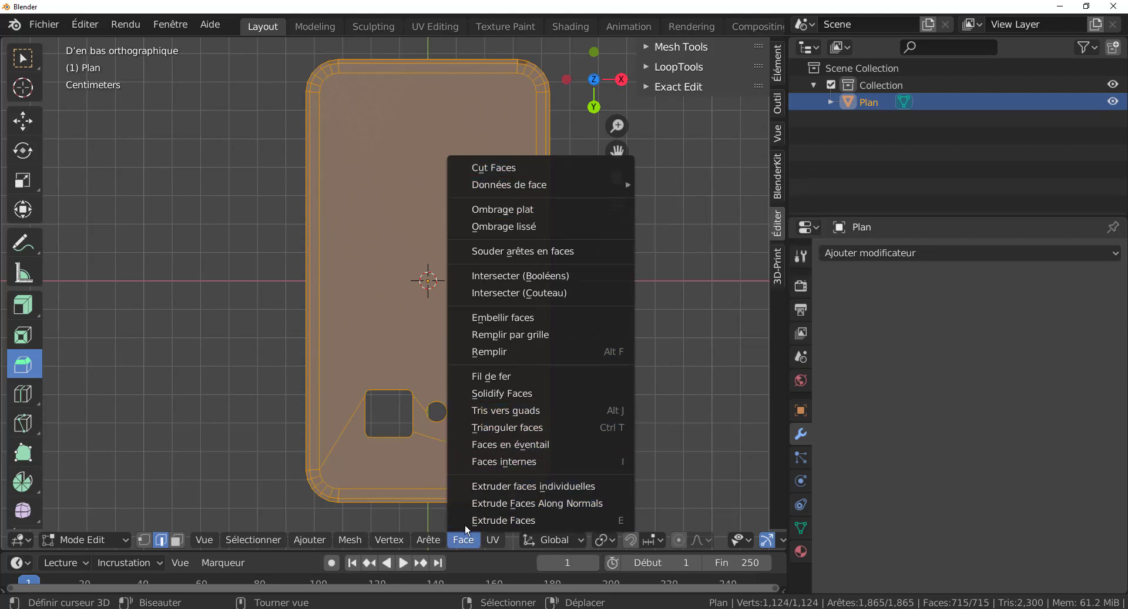
{"action": "left_click", "coordinate": [432, 540]}
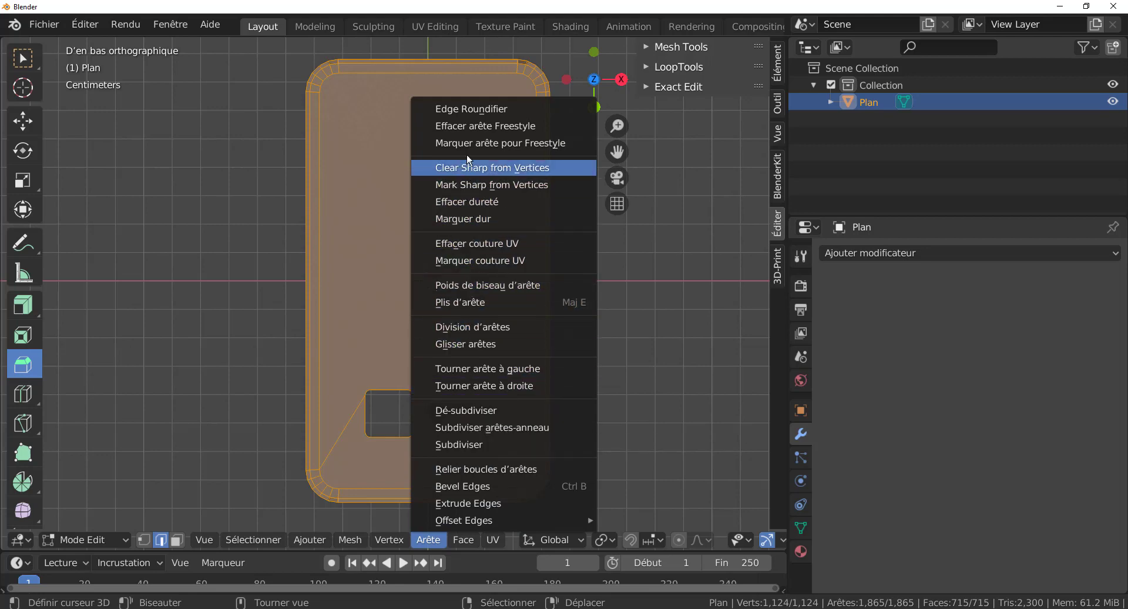
{"action": "mouse_move", "coordinate": [454, 520]}
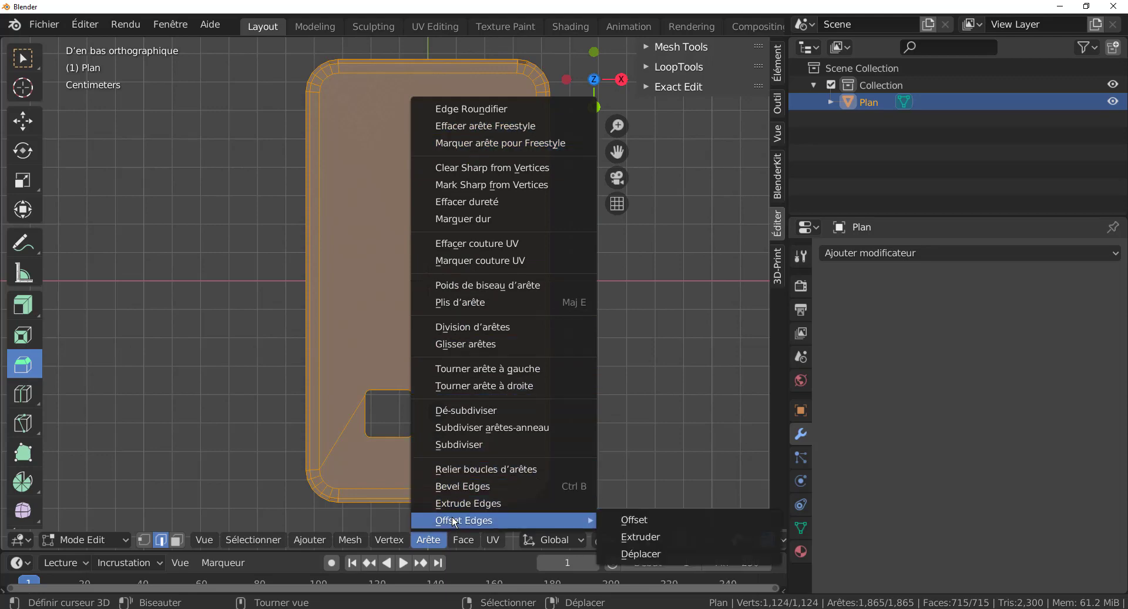
{"action": "left_click", "coordinate": [389, 539]}
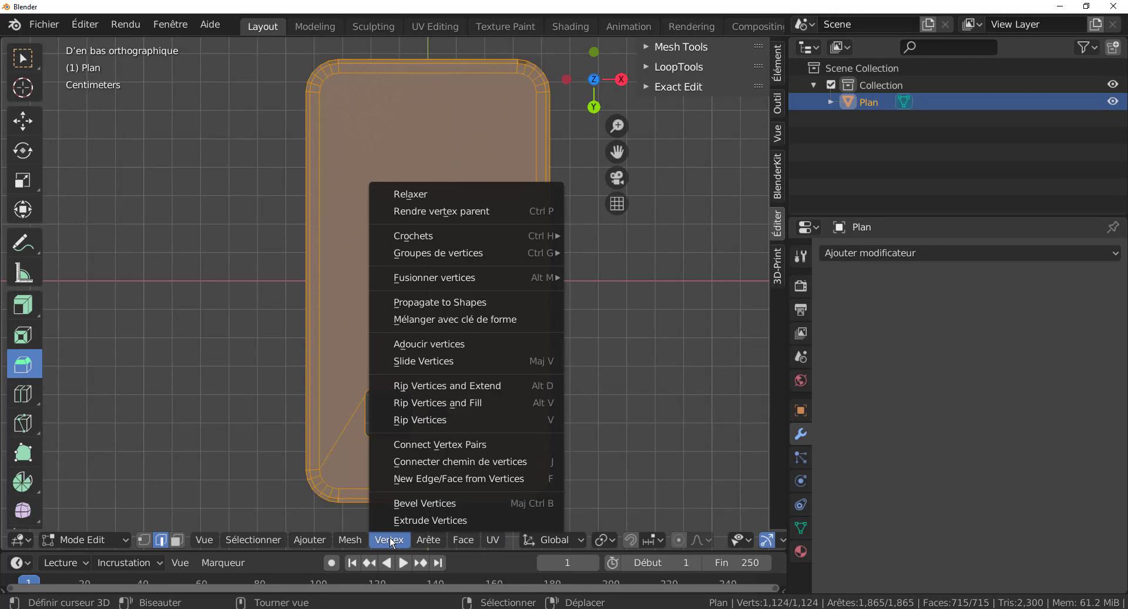
{"action": "mouse_move", "coordinate": [363, 538]}
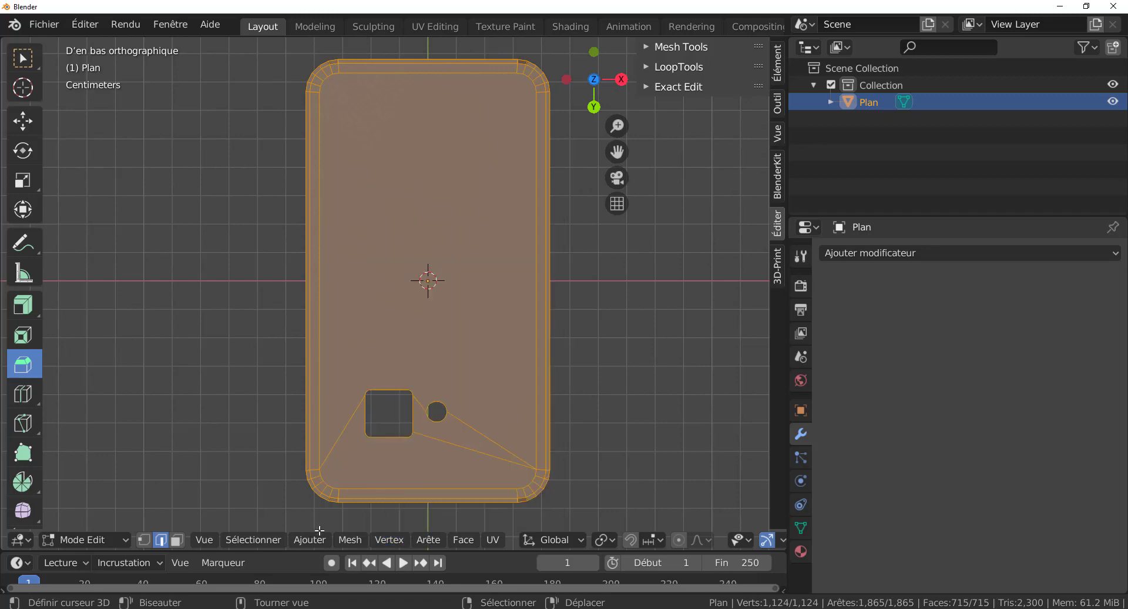
Bisect the whole case mesh straight across its width at about Y 20.3 mm, and switch to face selection mode
{"action": "left_click", "coordinate": [337, 540]}
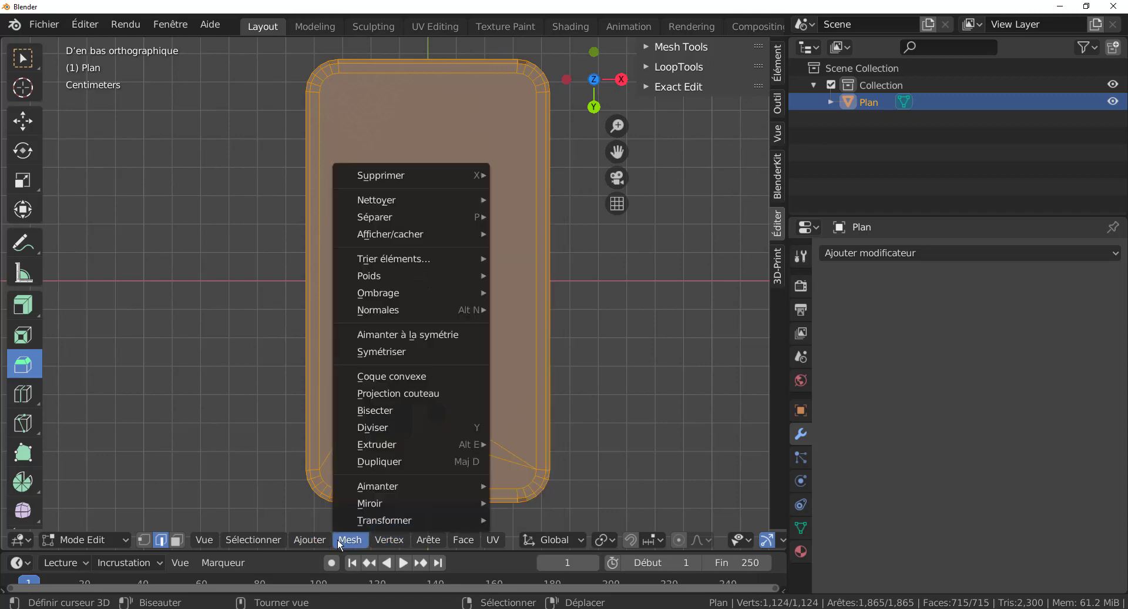
{"action": "left_click", "coordinate": [378, 411]}
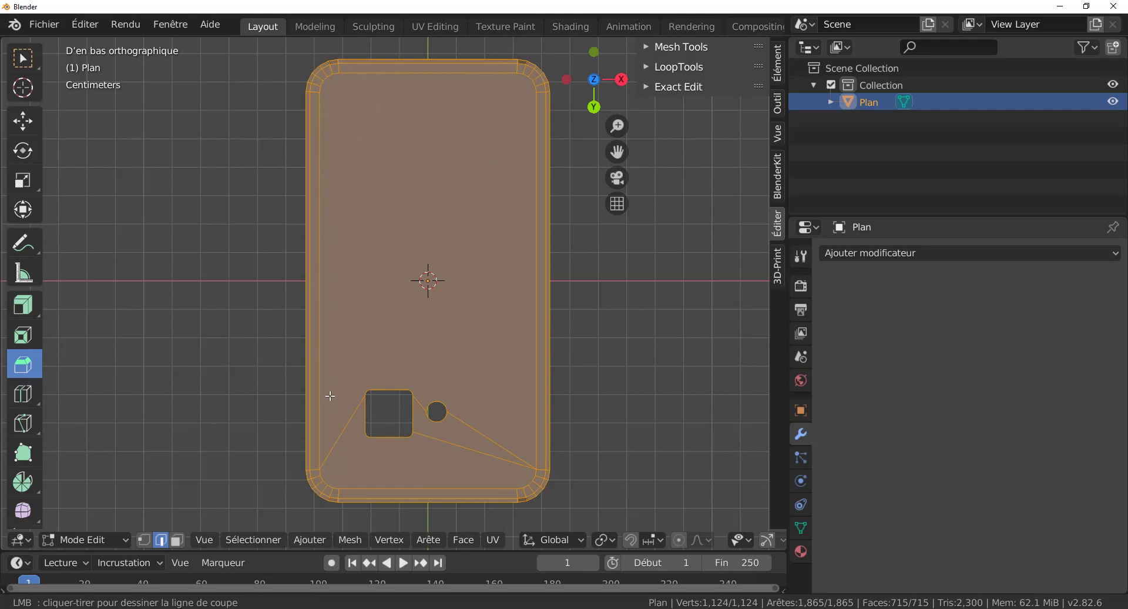
{"action": "left_click_drag", "start_coordinate": [229, 339], "coordinate": [669, 336]}
{"action": "middle_click_drag", "start_coordinate": [655, 370], "coordinate": [526, 320]}
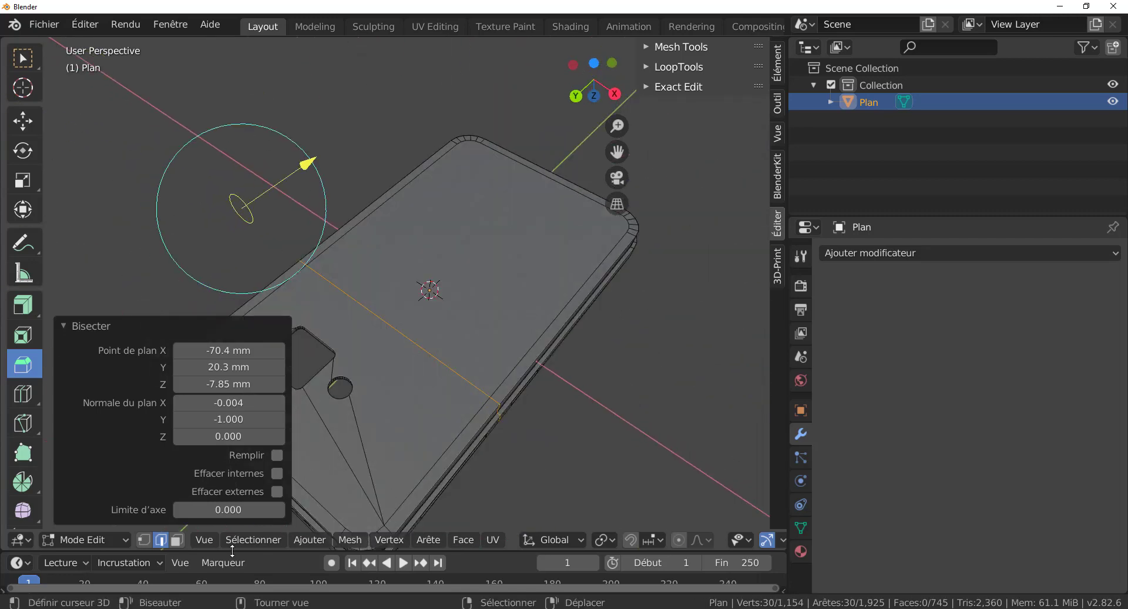
{"action": "left_click", "coordinate": [177, 539]}
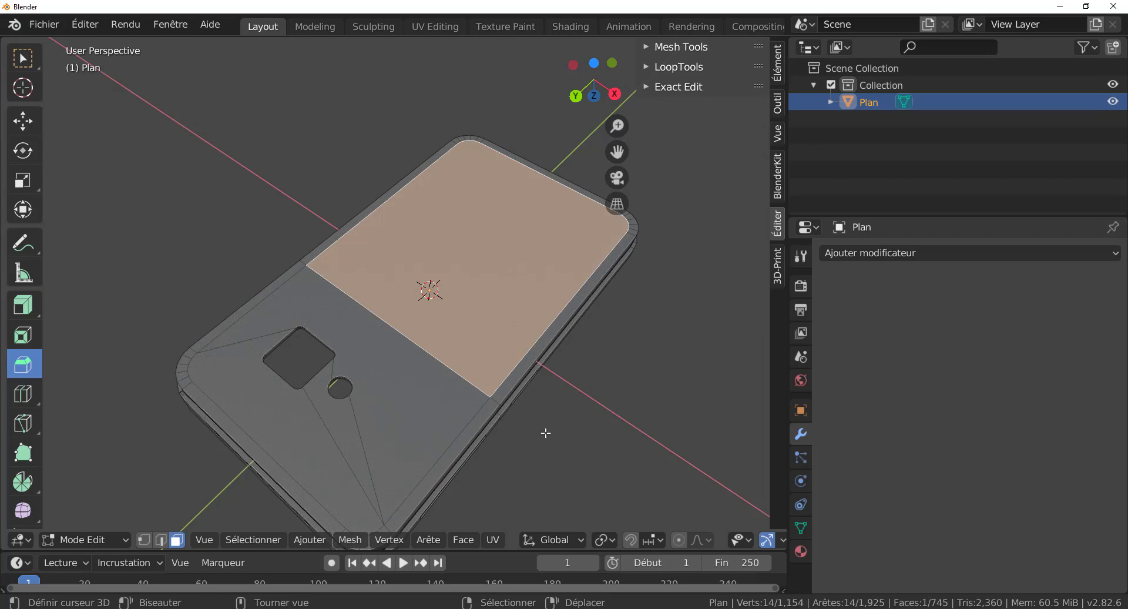
Inset the large back face by about 2.3 mm and scale the inner face to about 0.706
{"action": "left_click", "coordinate": [22, 335]}
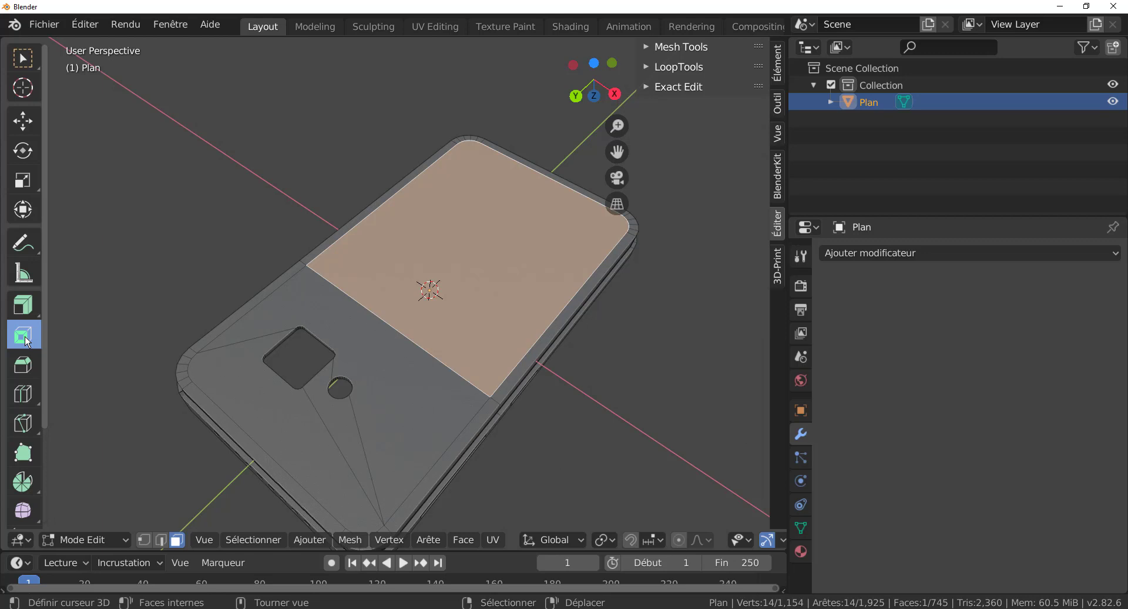
{"action": "mouse_move", "coordinate": [667, 407]}
{"action": "left_mouse_down"}
{"action": "mouse_move", "coordinate": [662, 381]}
{"action": "mouse_move", "coordinate": [679, 393]}
{"action": "left_mouse_up"}
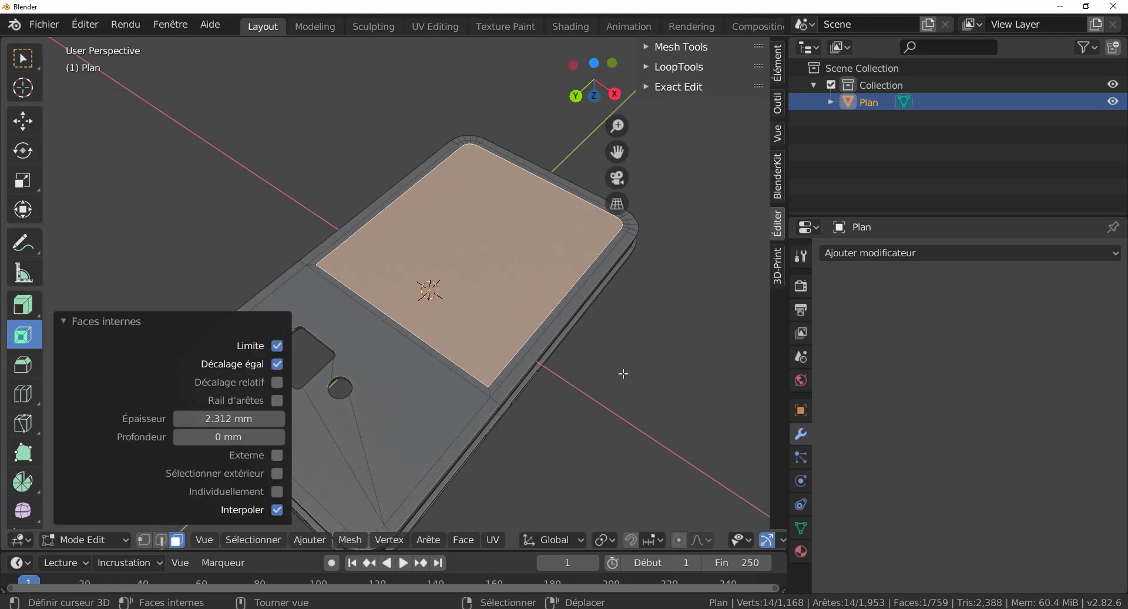
{"action": "key", "text": "s"}
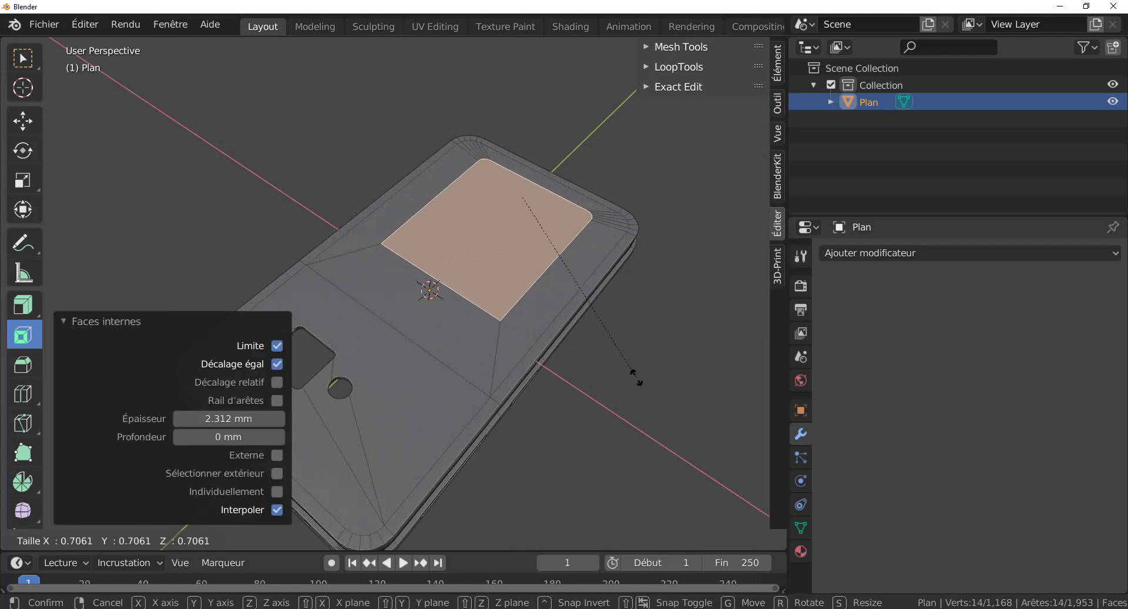
{"action": "left_click", "coordinate": [636, 376]}
In the bottom view, move the inner back face along Y by about 8.44 mm plus a further 0.5 mm or so
{"action": "scroll", "coordinate": [621, 372], "scroll_direction": "down", "scroll_amount": 2}
{"action": "key", "text": "KP_7"}
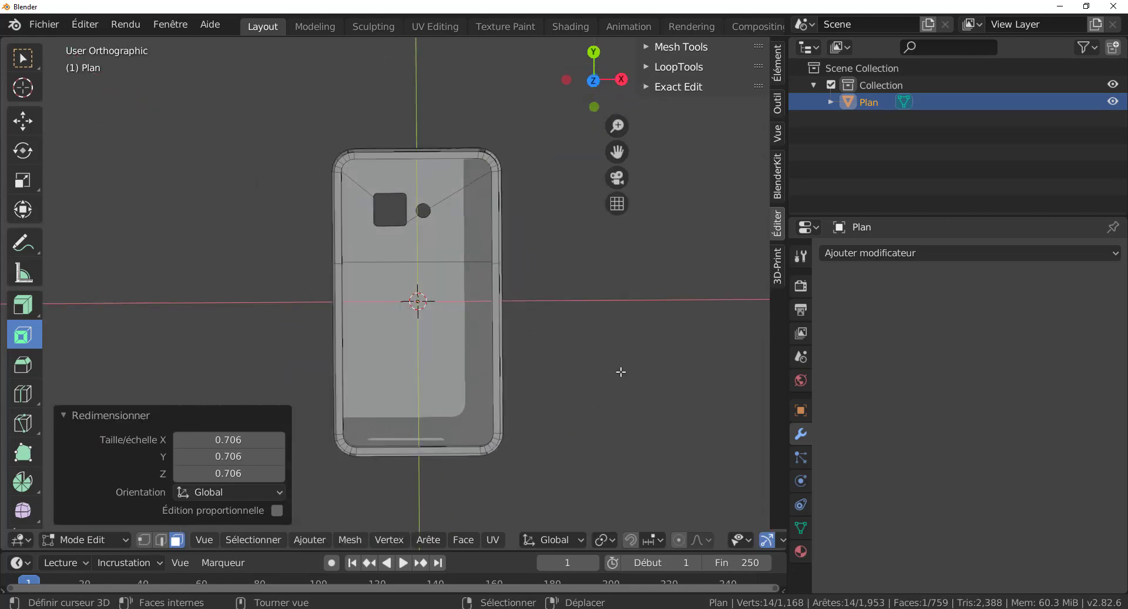
{"action": "key", "text": "ctrl+KP_7"}
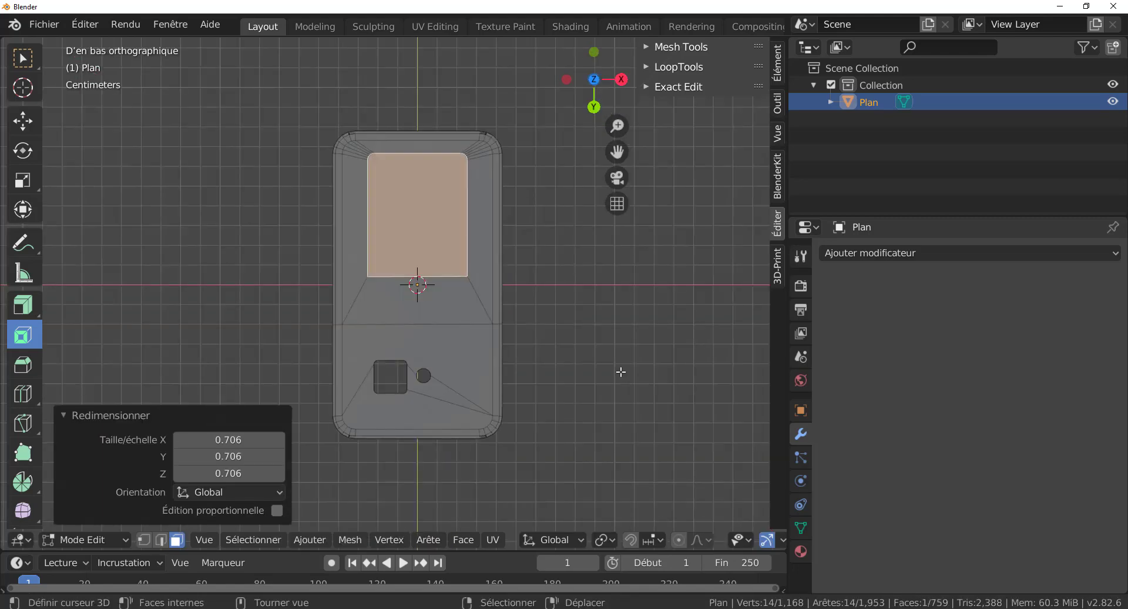
{"action": "scroll", "coordinate": [621, 372], "scroll_direction": "up", "scroll_amount": 1}
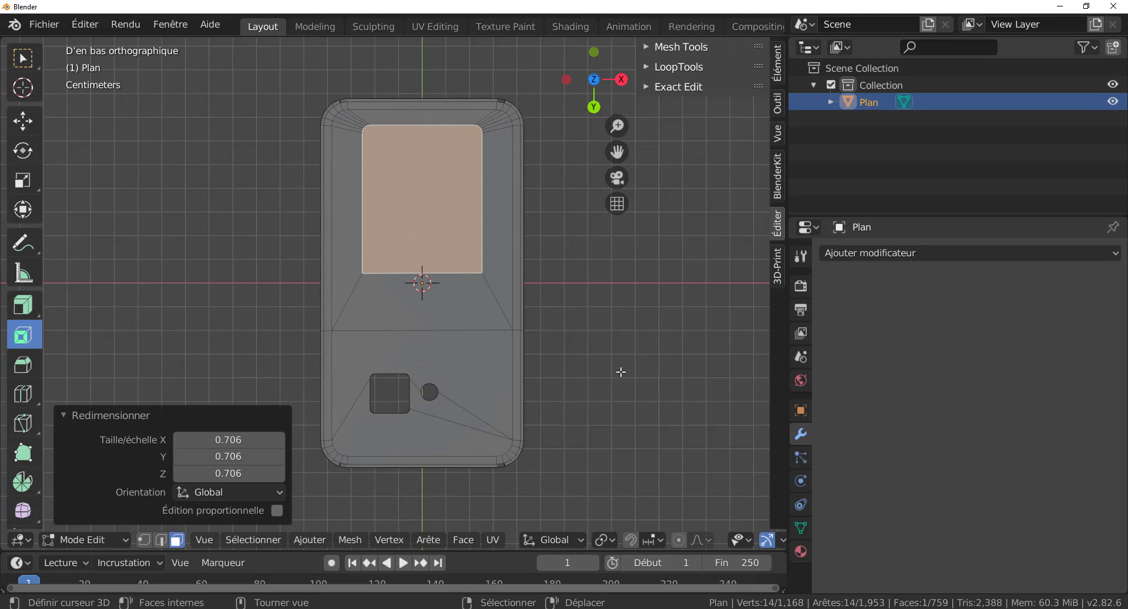
{"action": "key", "text": "g"}
{"action": "key", "text": "y"}
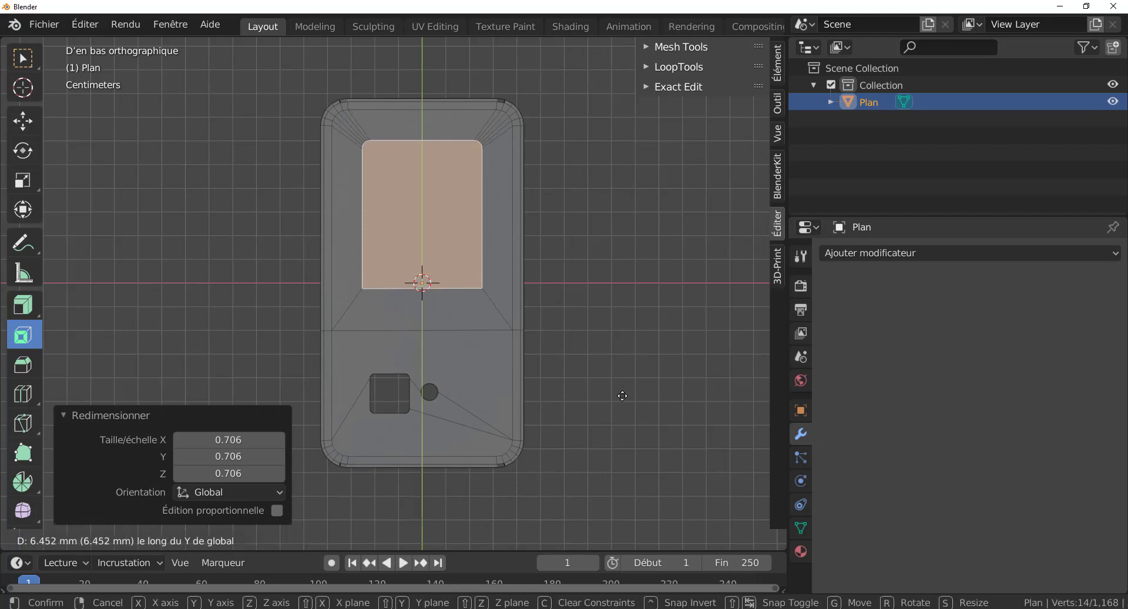
{"action": "left_click", "coordinate": [516, 373]}
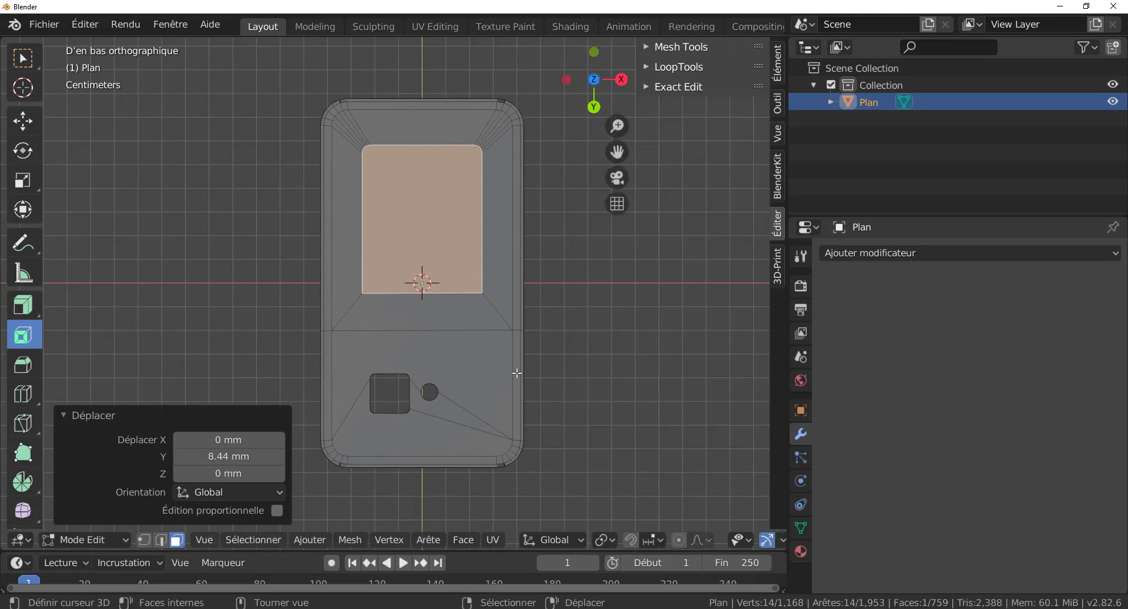
{"action": "left_click", "coordinate": [23, 122]}
{"action": "mouse_move", "coordinate": [421, 265]}
{"action": "left_mouse_down"}
{"action": "mouse_move", "coordinate": [428, 252]}
{"action": "mouse_move", "coordinate": [428, 262]}
{"action": "left_mouse_up"}
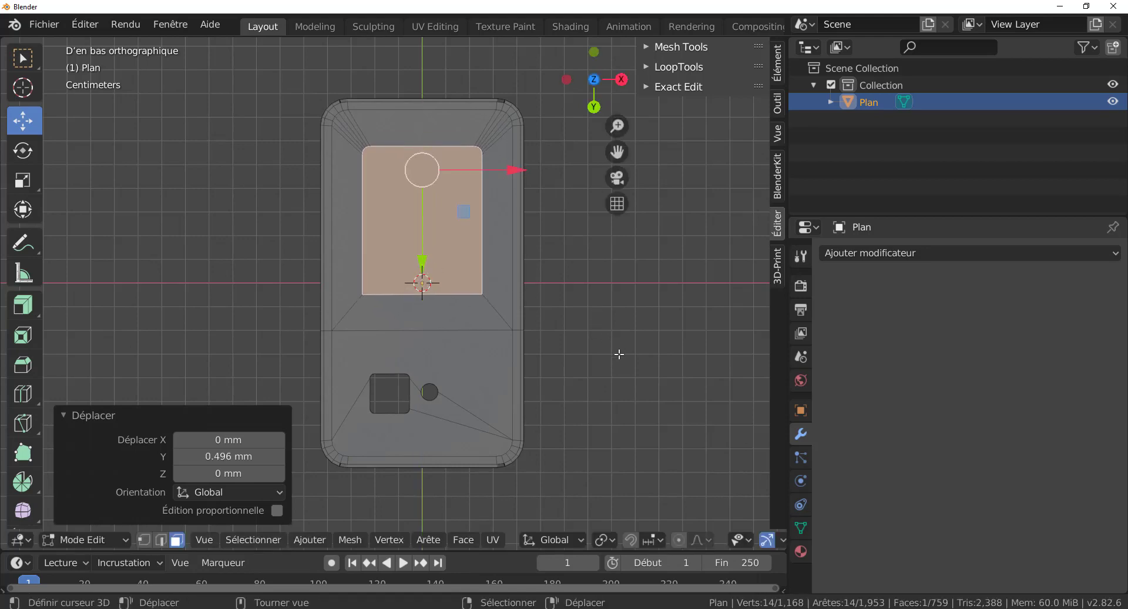
Raise the inner back face slightly outward along Z and return to Object Mode
{"action": "middle_click_drag", "start_coordinate": [619, 354], "coordinate": [558, 253]}
{"action": "scroll", "coordinate": [559, 253], "scroll_direction": "up", "scroll_amount": 3}
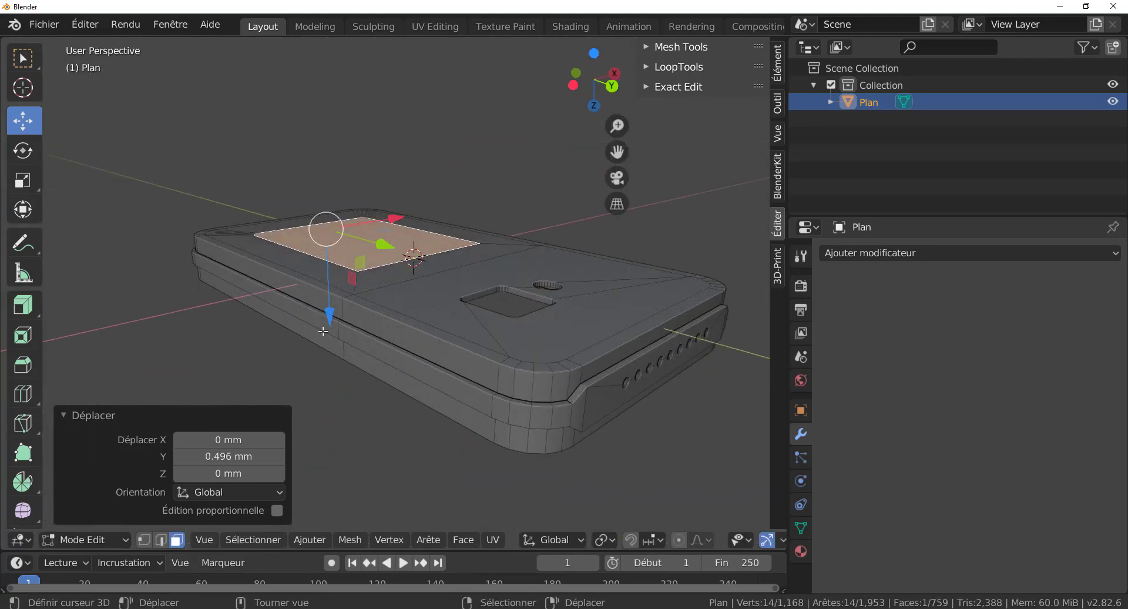
{"action": "left_click_drag", "start_coordinate": [329, 322], "coordinate": [329, 303]}
{"action": "key", "text": "Tab"}
{"action": "middle_click_drag", "start_coordinate": [390, 298], "coordinate": [575, 282]}
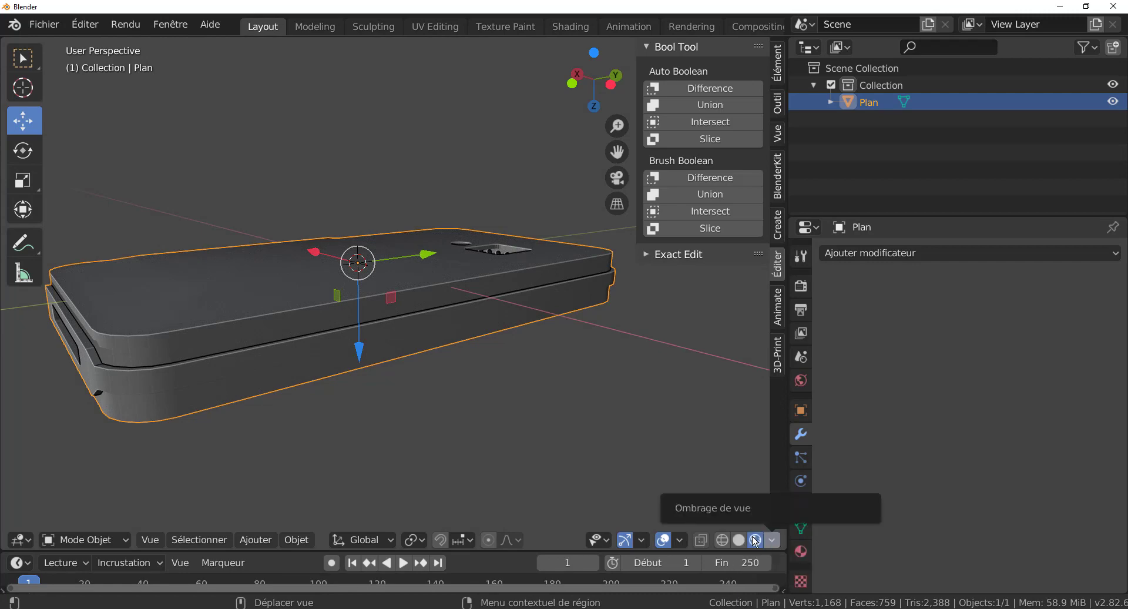
Set the viewport to solid shading with MatCap lighting, using the glossy red MatCap
{"action": "left_click", "coordinate": [739, 539]}
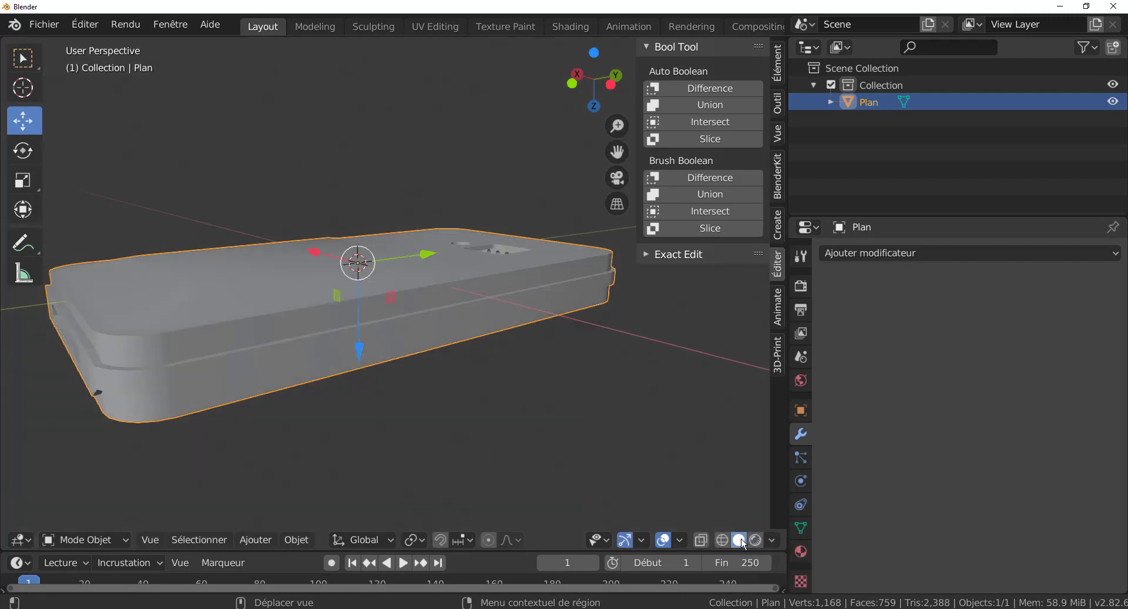
{"action": "left_click", "coordinate": [774, 538]}
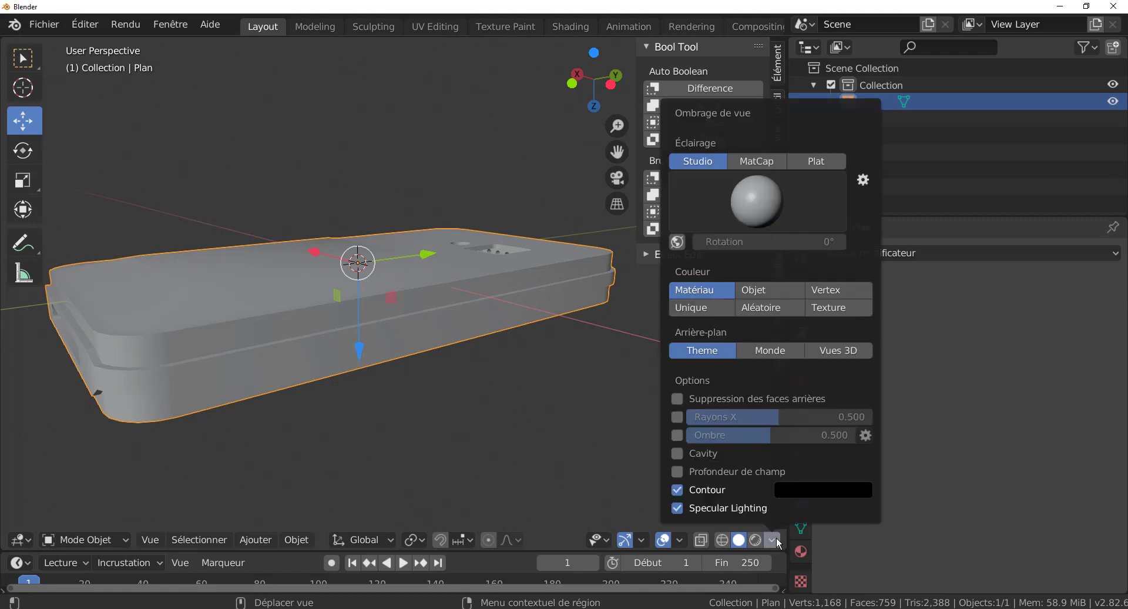
{"action": "left_click", "coordinate": [763, 191]}
{"action": "left_click", "coordinate": [757, 161]}
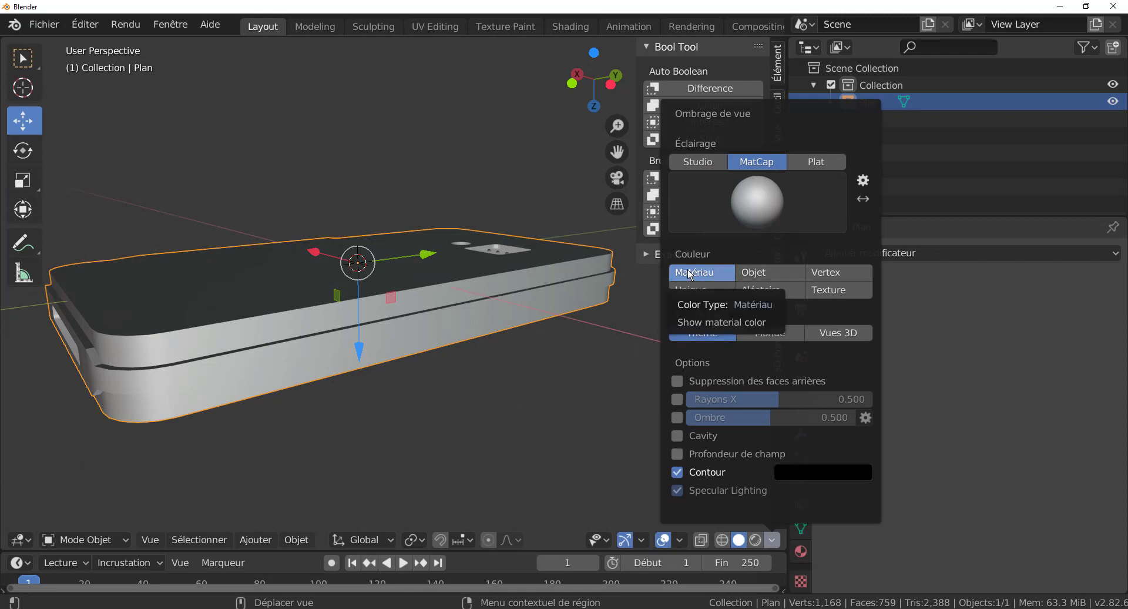
{"action": "left_click", "coordinate": [774, 212]}
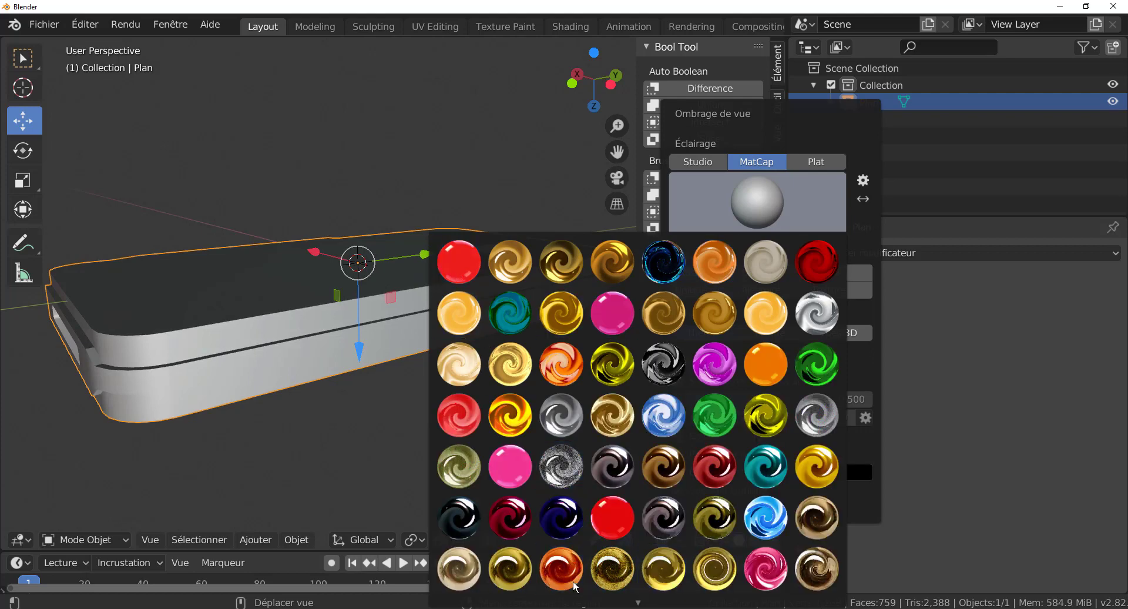
{"action": "left_click", "coordinate": [459, 261]}
{"action": "mouse_move", "coordinate": [498, 354]}
{"action": "middle_mouse_down"}
{"action": "mouse_move", "coordinate": [473, 368]}
{"action": "mouse_move", "coordinate": [483, 347]}
{"action": "middle_mouse_up"}
{"action": "scroll", "coordinate": [365, 335], "scroll_direction": "up", "scroll_amount": 3}
Add two loop cuts around the raised back panel, one near its inner edge and one near the outer border
{"action": "key", "text": "Tab"}
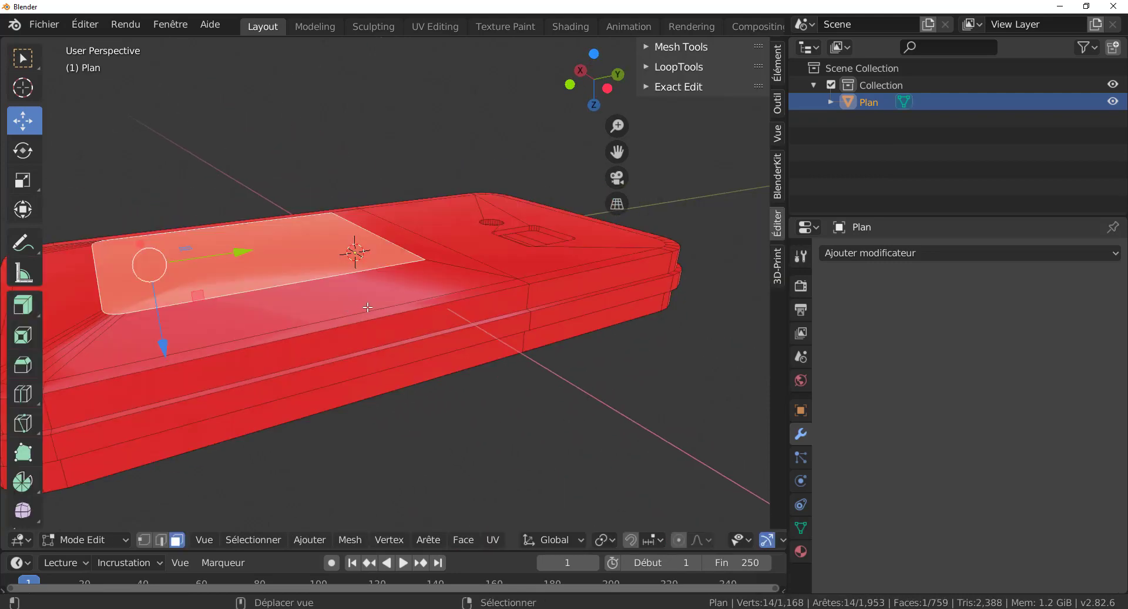
{"action": "key", "text": "ctrl+r"}
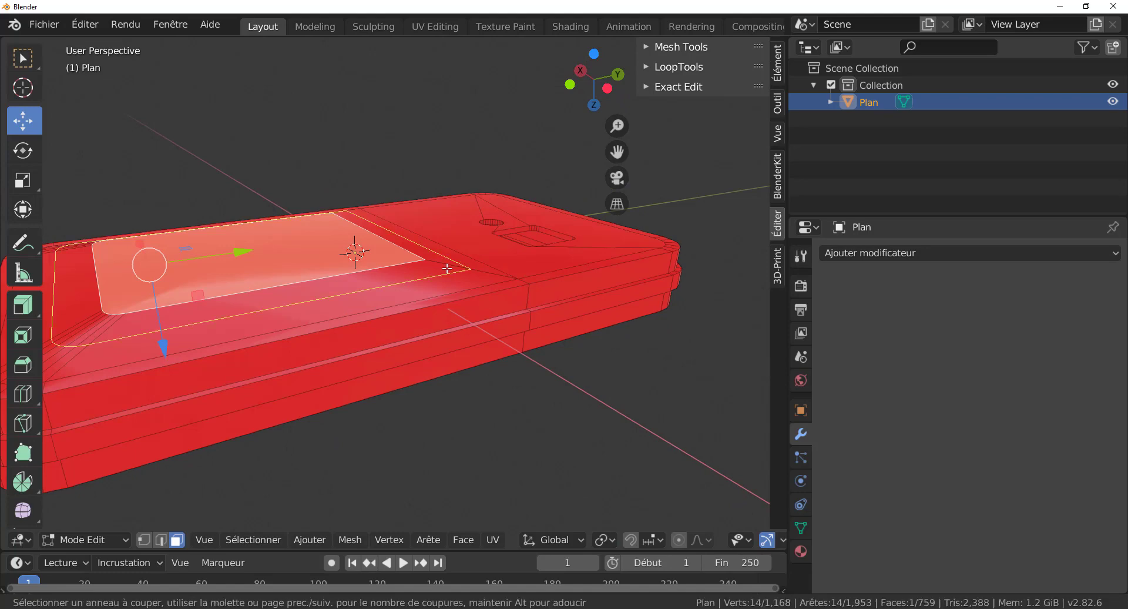
{"action": "left_click", "coordinate": [438, 262]}
{"action": "left_click", "coordinate": [415, 234]}
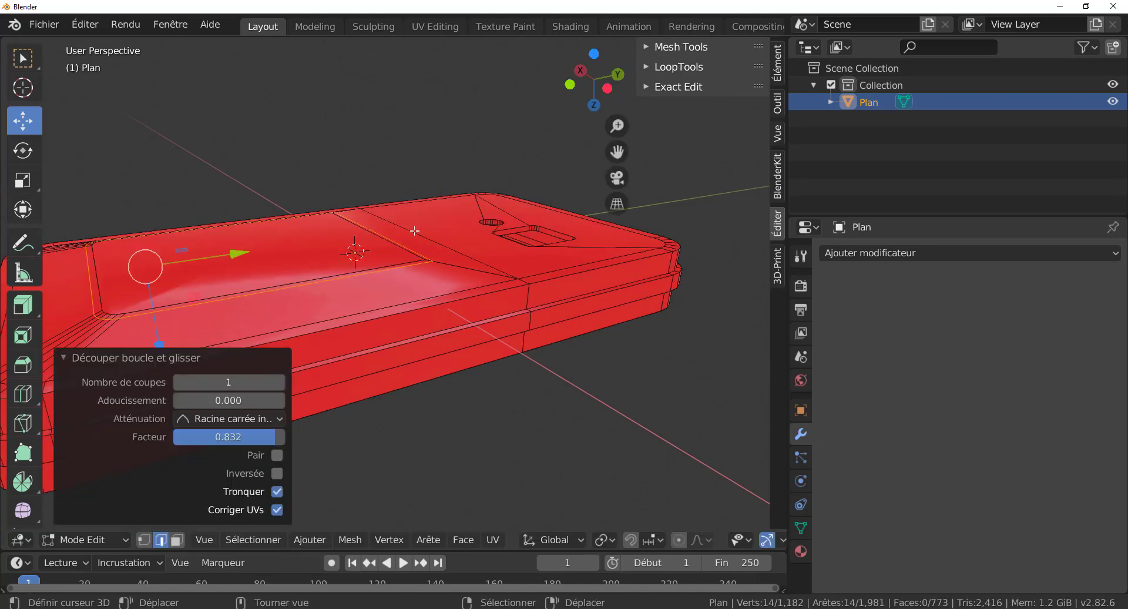
{"action": "key", "text": "ctrl+r"}
{"action": "left_click", "coordinate": [449, 267]}
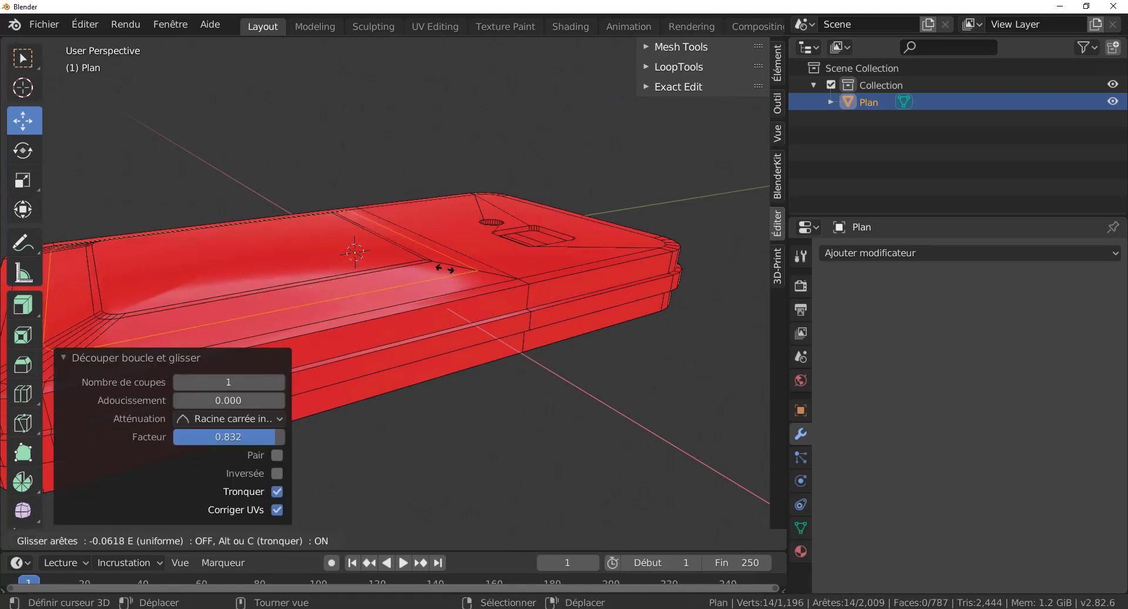
{"action": "left_click", "coordinate": [478, 285]}
Return to Object Mode and switch the viewport back to rendered shading
{"action": "key", "text": "Tab"}
{"action": "middle_click_drag", "start_coordinate": [486, 306], "coordinate": [514, 304]}
{"action": "left_click", "coordinate": [755, 539]}
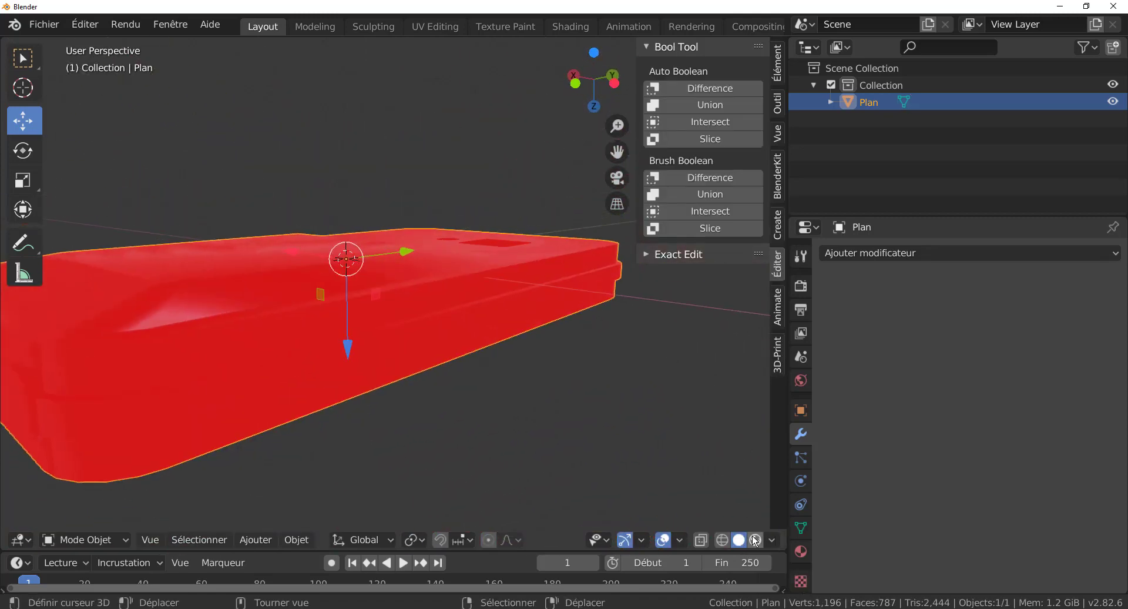
{"action": "mouse_move", "coordinate": [705, 464]}
{"action": "middle_mouse_down"}
{"action": "mouse_move", "coordinate": [637, 397]}
{"action": "mouse_move", "coordinate": [521, 437]}
{"action": "mouse_move", "coordinate": [477, 419]}
{"action": "mouse_move", "coordinate": [634, 410]}
{"action": "mouse_move", "coordinate": [476, 420]}
{"action": "mouse_move", "coordinate": [564, 402]}
{"action": "mouse_move", "coordinate": [589, 383]}
{"action": "mouse_move", "coordinate": [567, 376]}
{"action": "middle_mouse_up"}
{"action": "scroll", "coordinate": [429, 331], "scroll_direction": "up", "scroll_amount": 2}
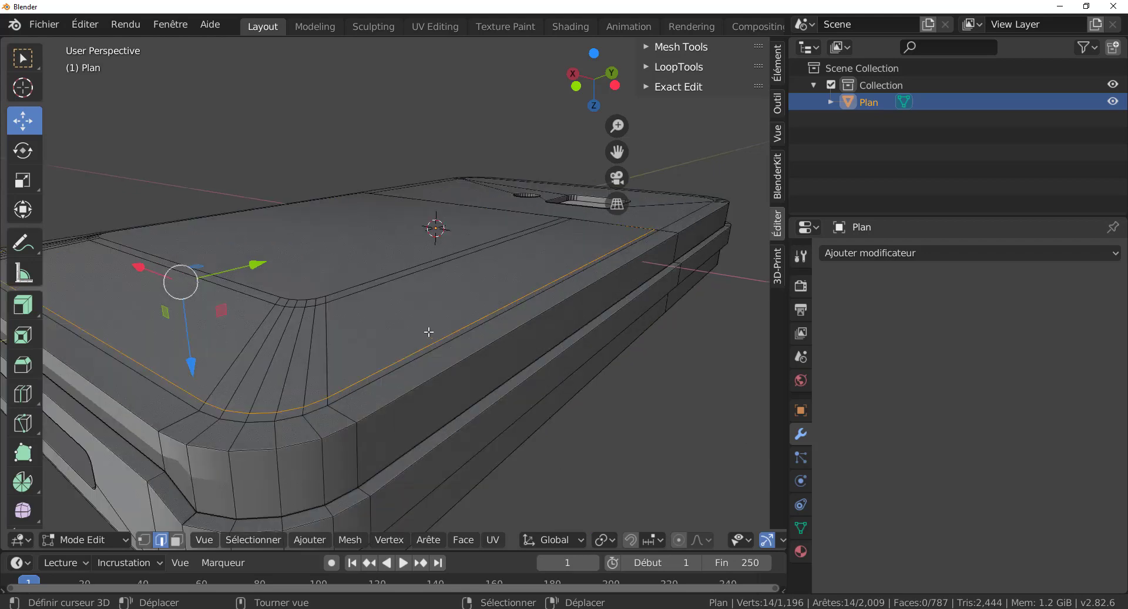
Select the ring of sloped faces around the raised back panel, extrude it and scale the extrusion slightly
{"action": "left_click", "coordinate": [176, 539]}
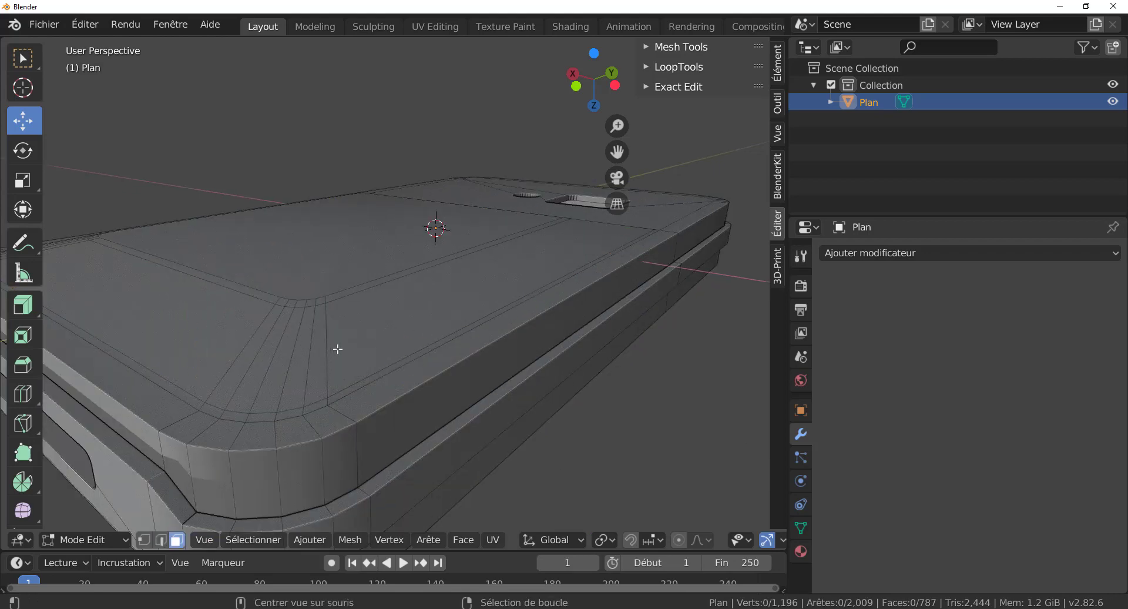
{"action": "left_click", "coordinate": [317, 353], "text": "alt"}
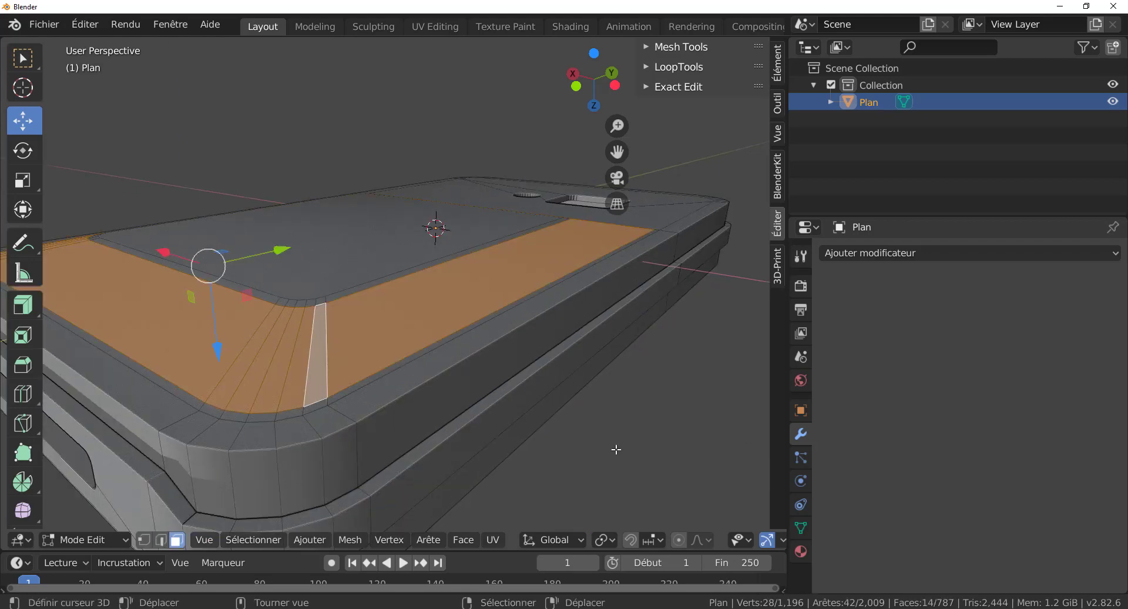
{"action": "key", "text": "e"}
{"action": "key", "text": "s"}
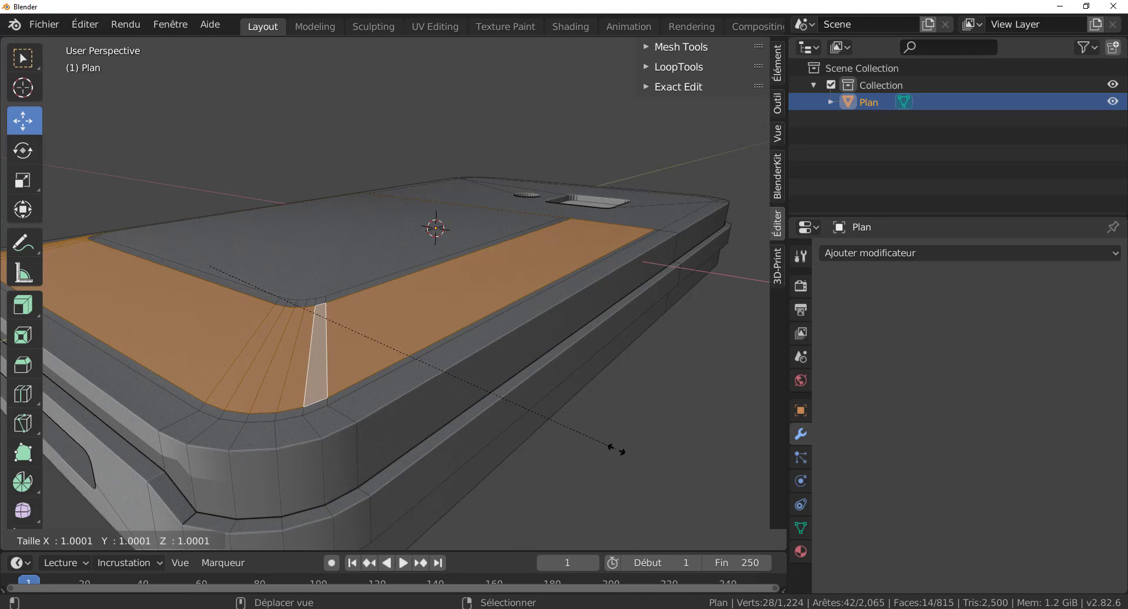
{"action": "left_click", "coordinate": [658, 468]}
Leave Edit Mode and examine the case's back corner, interior and end opening
{"action": "key", "text": "Tab"}
{"action": "scroll", "coordinate": [576, 443], "scroll_direction": "up", "scroll_amount": 5}
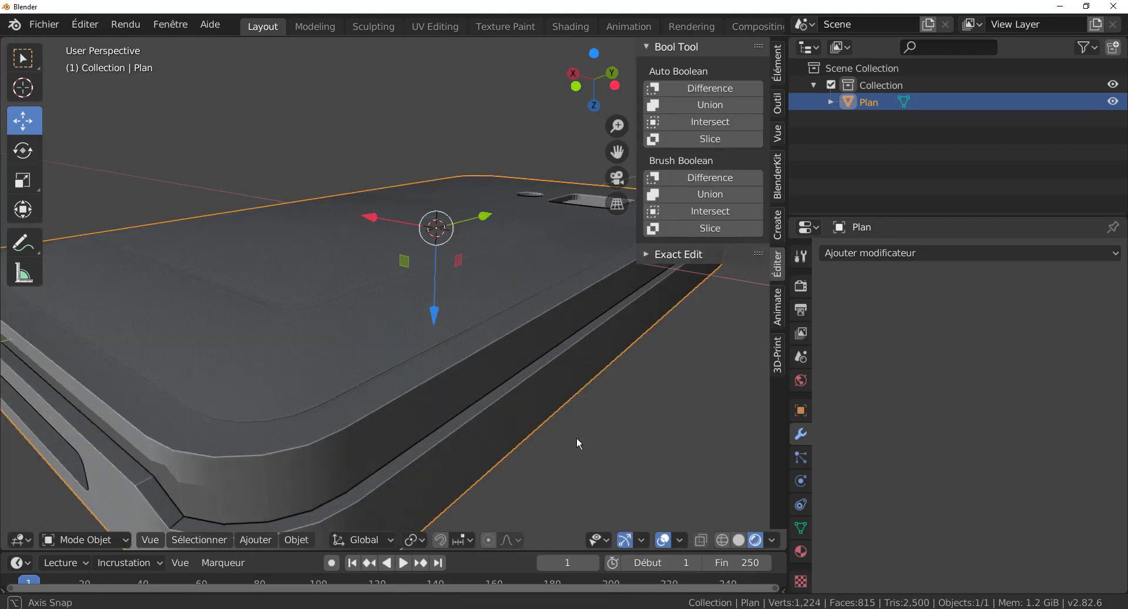
{"action": "middle_click_drag", "start_coordinate": [577, 443], "coordinate": [389, 359]}
{"action": "scroll", "coordinate": [390, 359], "scroll_direction": "down", "scroll_amount": 4}
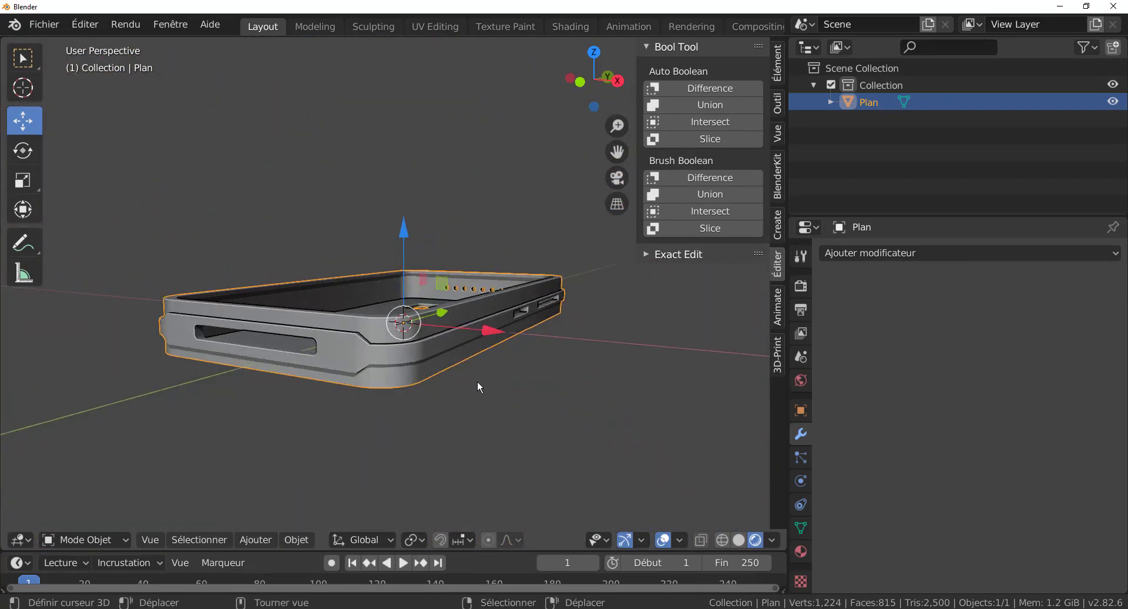
{"action": "middle_click_drag", "start_coordinate": [478, 380], "coordinate": [476, 387]}
{"action": "scroll", "coordinate": [458, 395], "scroll_direction": "up", "scroll_amount": 2}
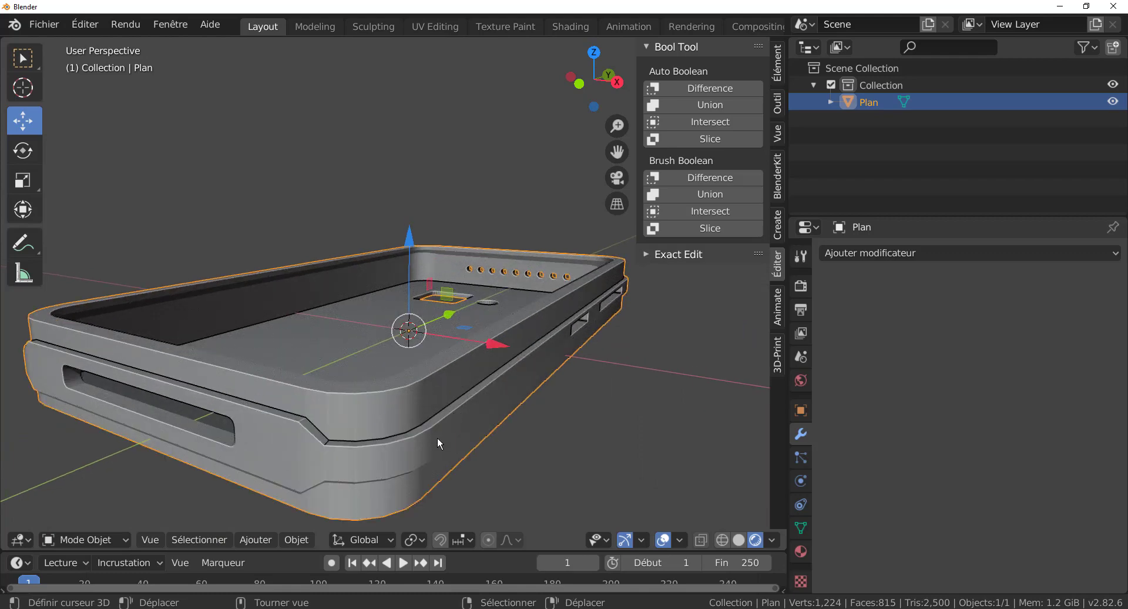
{"action": "mouse_move", "coordinate": [437, 441]}
{"action": "middle_mouse_down"}
{"action": "mouse_move", "coordinate": [491, 425]}
{"action": "mouse_move", "coordinate": [449, 429]}
{"action": "middle_mouse_up"}
In Edit Mode, select the four protruding band faces along the long side with the two slots
{"action": "key", "text": "Tab"}
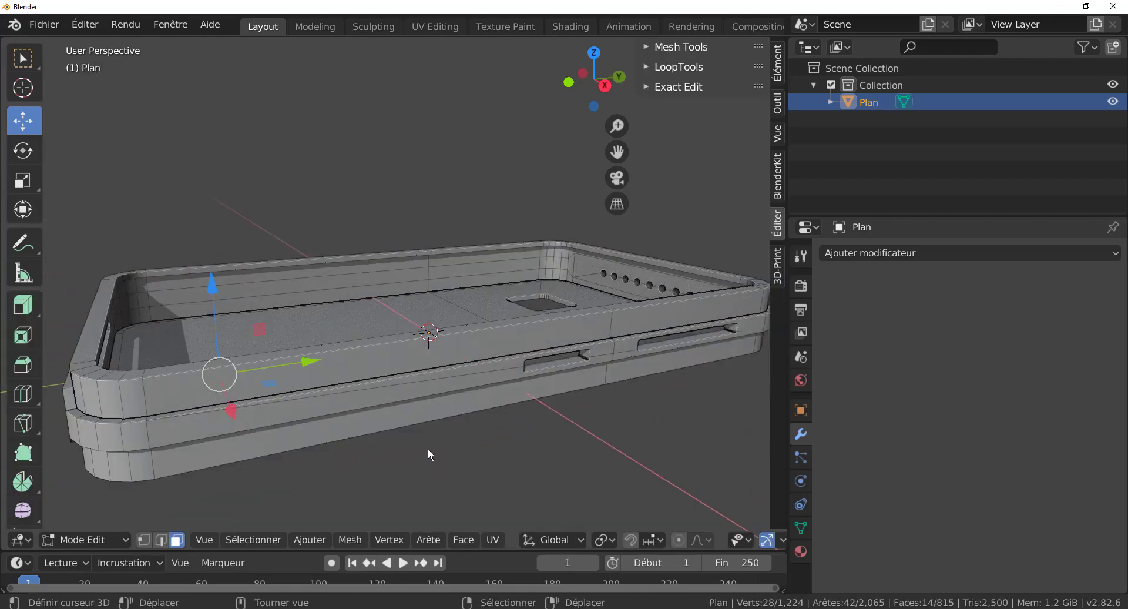
{"action": "scroll", "coordinate": [411, 443], "scroll_direction": "up", "scroll_amount": 2}
{"action": "left_click", "coordinate": [467, 404]}
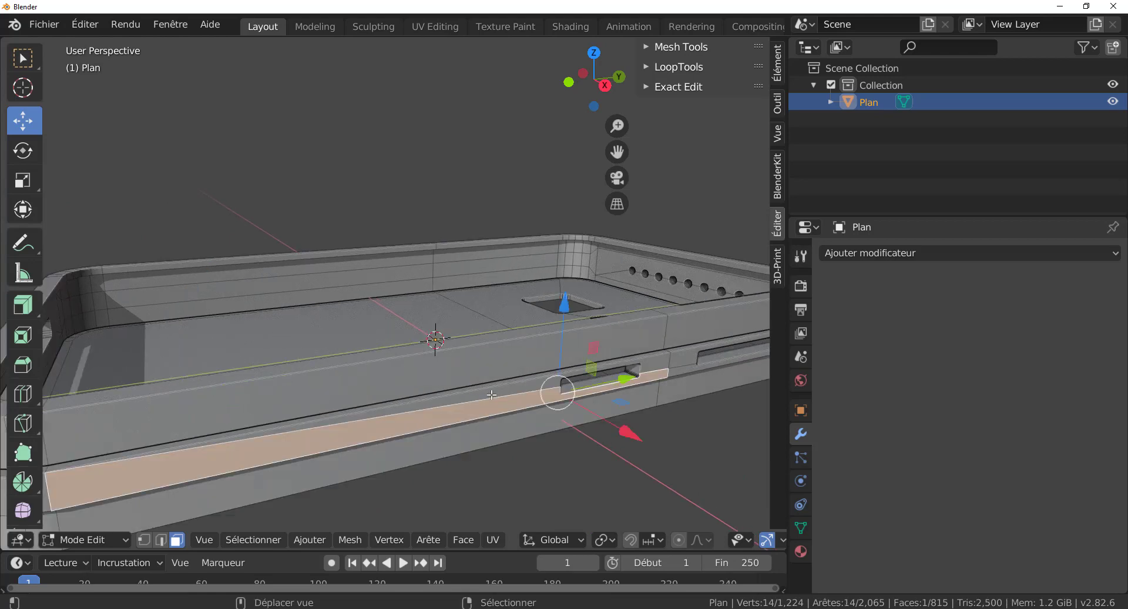
{"action": "left_click", "coordinate": [654, 380], "text": "shift"}
{"action": "left_click", "coordinate": [683, 370], "text": "shift"}
{"action": "left_click", "coordinate": [684, 357], "text": "shift"}
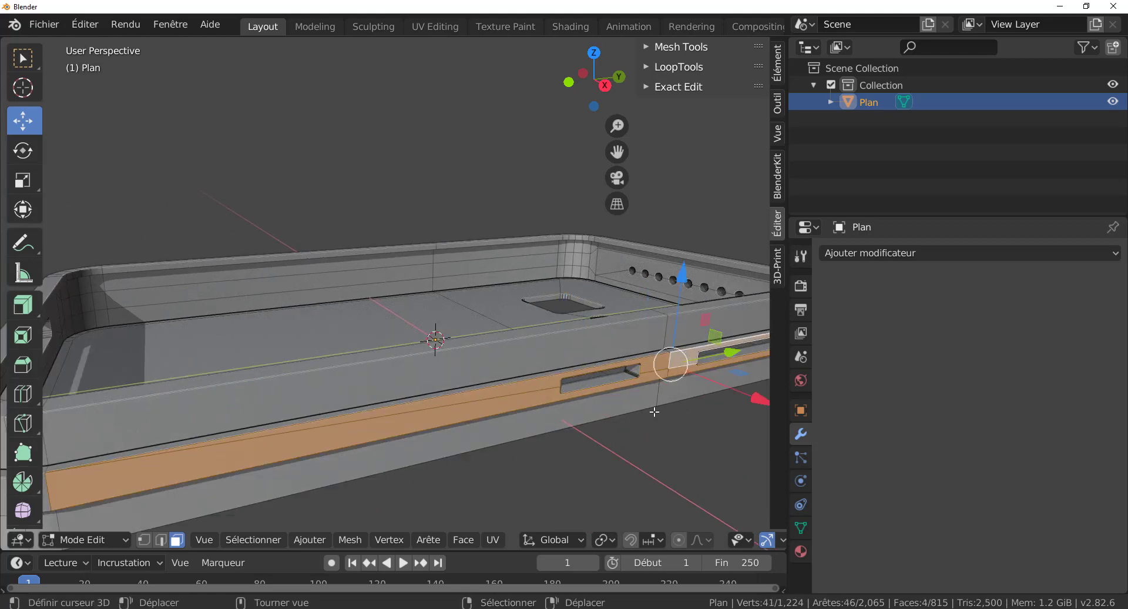
{"action": "middle_click_drag", "start_coordinate": [654, 410], "coordinate": [557, 392]}
{"action": "scroll", "coordinate": [557, 396], "scroll_direction": "down", "scroll_amount": 4}
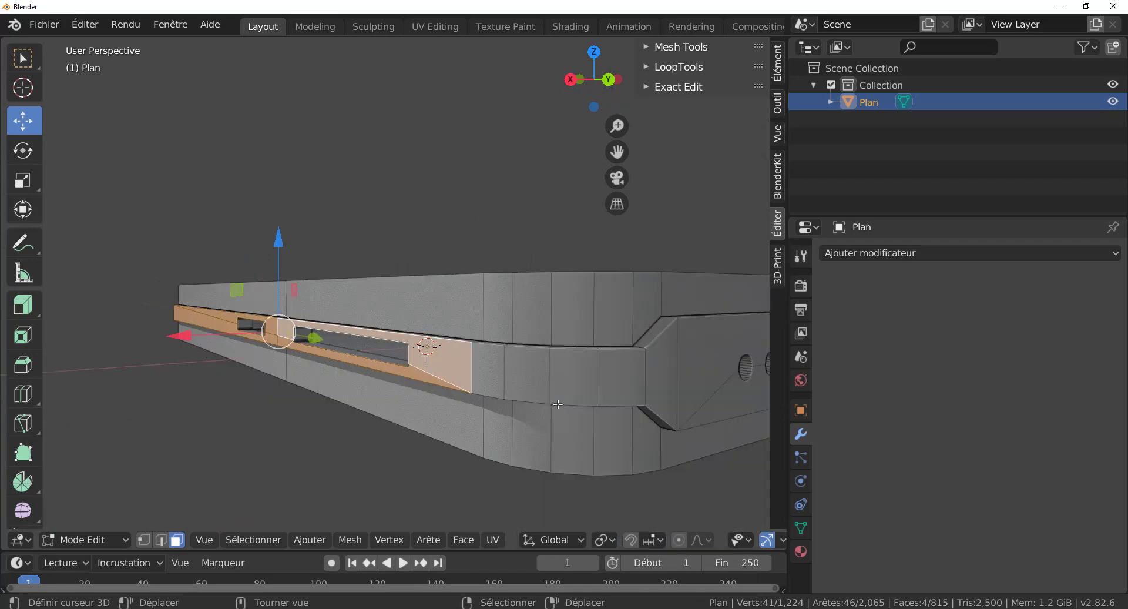
Add the two protruding band faces on the opposite long side to the selection
{"action": "middle_click_drag", "start_coordinate": [407, 441], "coordinate": [662, 436]}
{"action": "scroll", "coordinate": [576, 416], "scroll_direction": "up", "scroll_amount": 3}
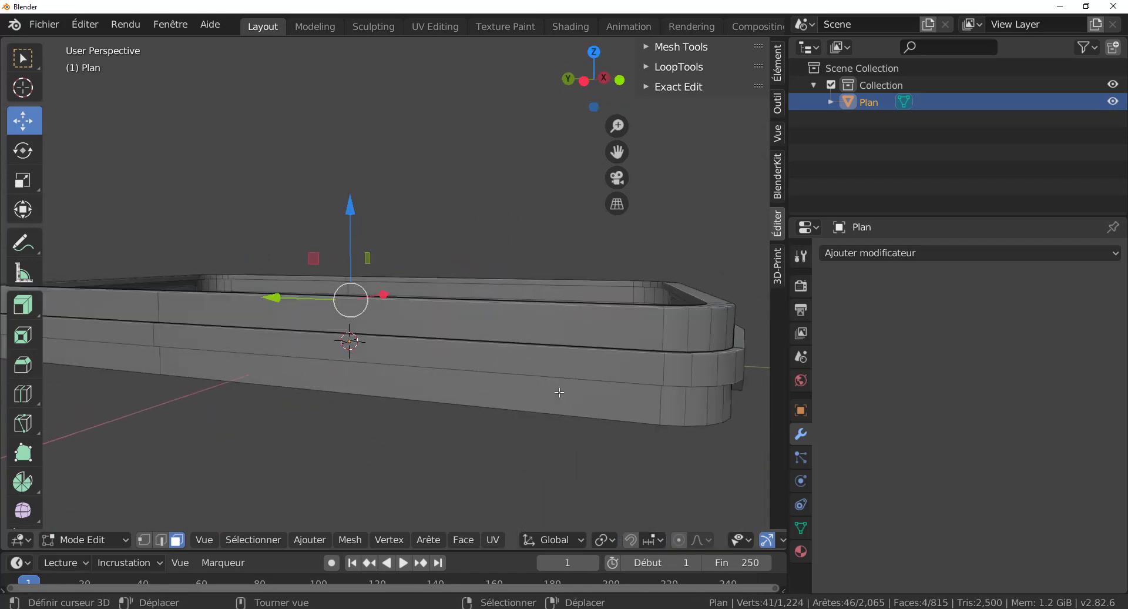
{"action": "left_click", "coordinate": [555, 367], "text": "shift"}
{"action": "mouse_move", "coordinate": [452, 420]}
{"action": "middle_mouse_down"}
{"action": "mouse_move", "coordinate": [463, 421]}
{"action": "mouse_move", "coordinate": [302, 377]}
{"action": "mouse_move", "coordinate": [364, 385]}
{"action": "mouse_move", "coordinate": [435, 417]}
{"action": "middle_mouse_up"}
{"action": "left_click", "coordinate": [289, 353], "text": "shift"}
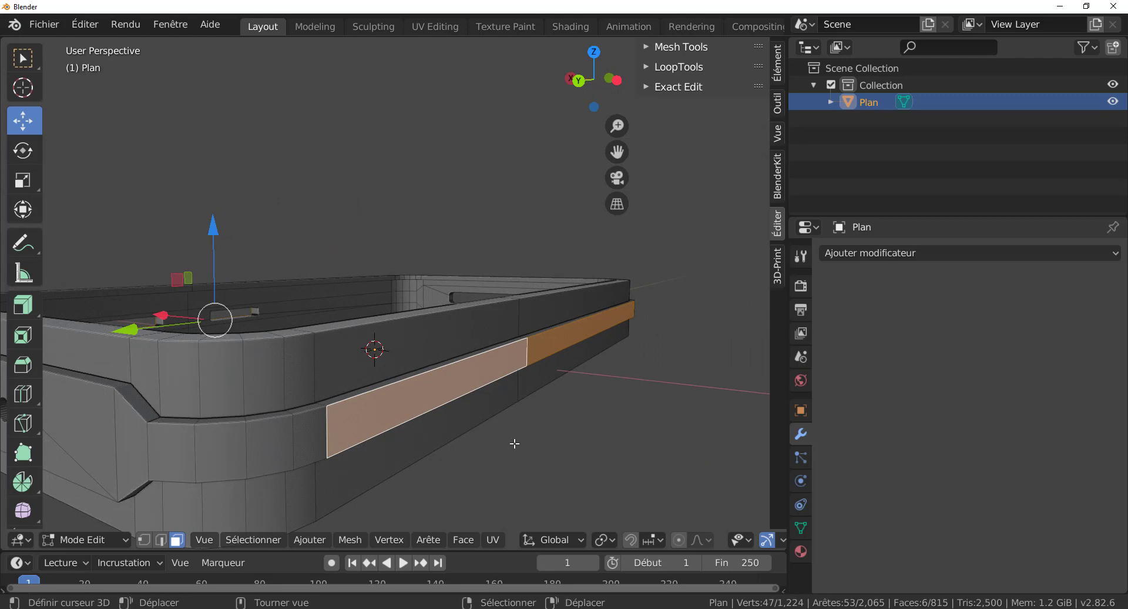
Grow the selection of side band faces three times
{"action": "key", "text": "ctrl+KP_Add"}
{"action": "key", "text": "ctrl+KP_Add"}
{"action": "key", "text": "ctrl+KP_Add"}
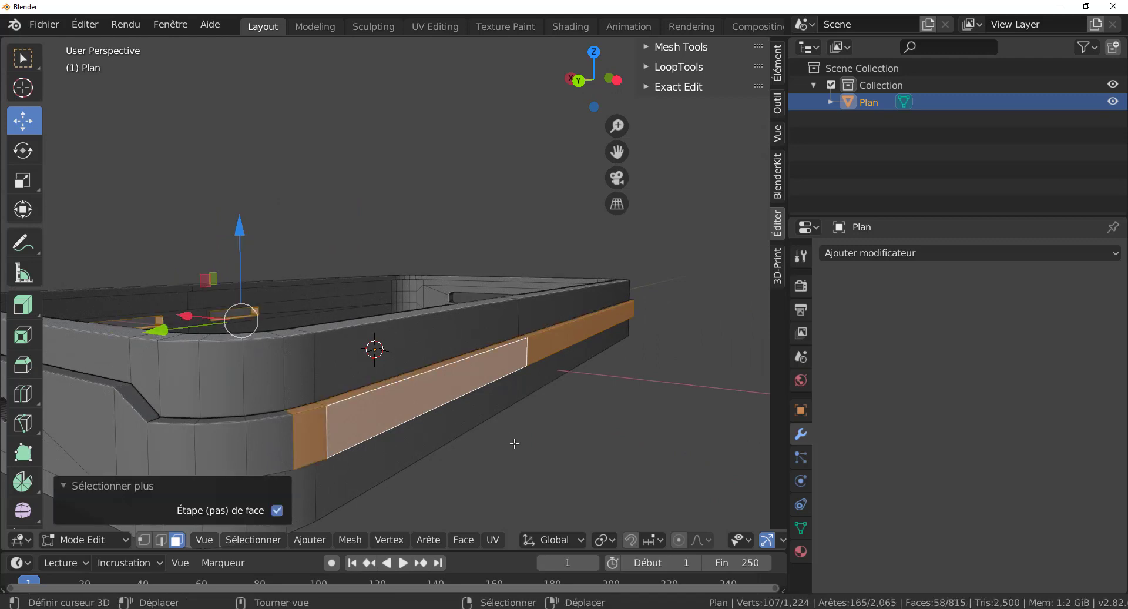
{"action": "middle_click_drag", "start_coordinate": [400, 483], "coordinate": [352, 458]}
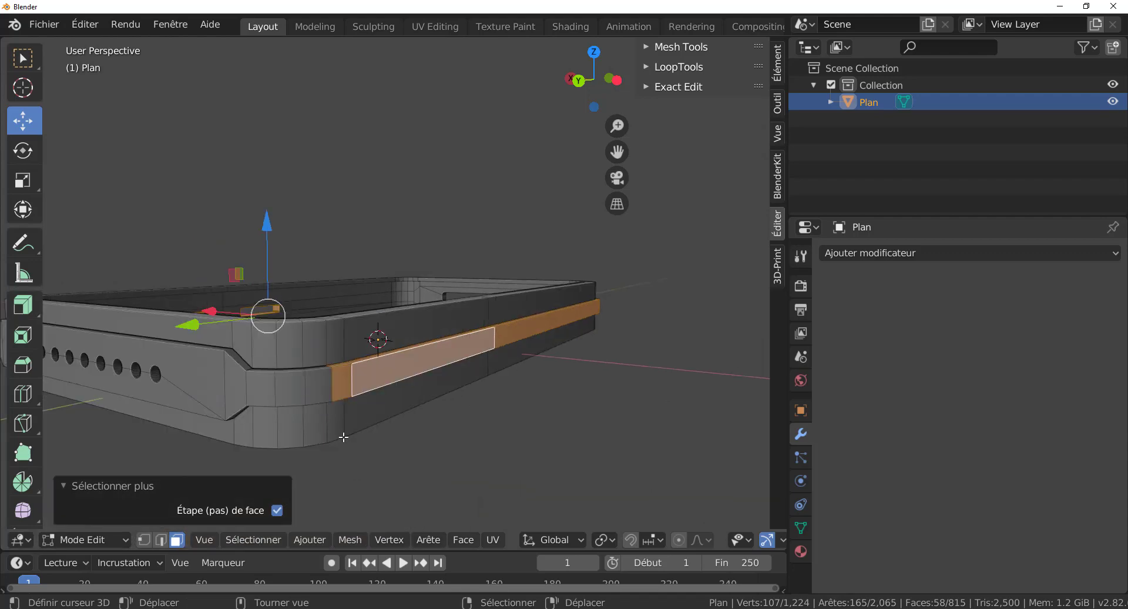
Remove the extra faces at the rounded corners from the selection, keeping only the straight side bands
{"action": "left_click", "coordinate": [343, 368], "text": "alt"}
{"action": "middle_click_drag", "start_coordinate": [343, 368], "coordinate": [334, 392]}
{"action": "left_click", "coordinate": [394, 453], "text": "alt"}
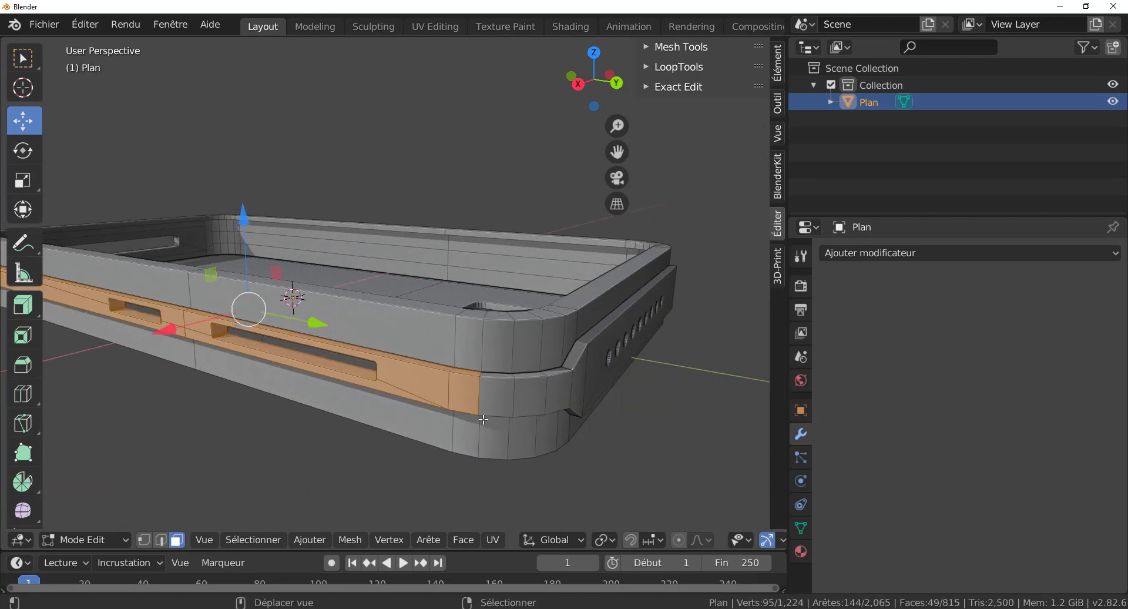
{"action": "scroll", "coordinate": [334, 392], "scroll_direction": "up", "scroll_amount": 2}
{"action": "right_click", "coordinate": [521, 433], "text": "alt+shift"}
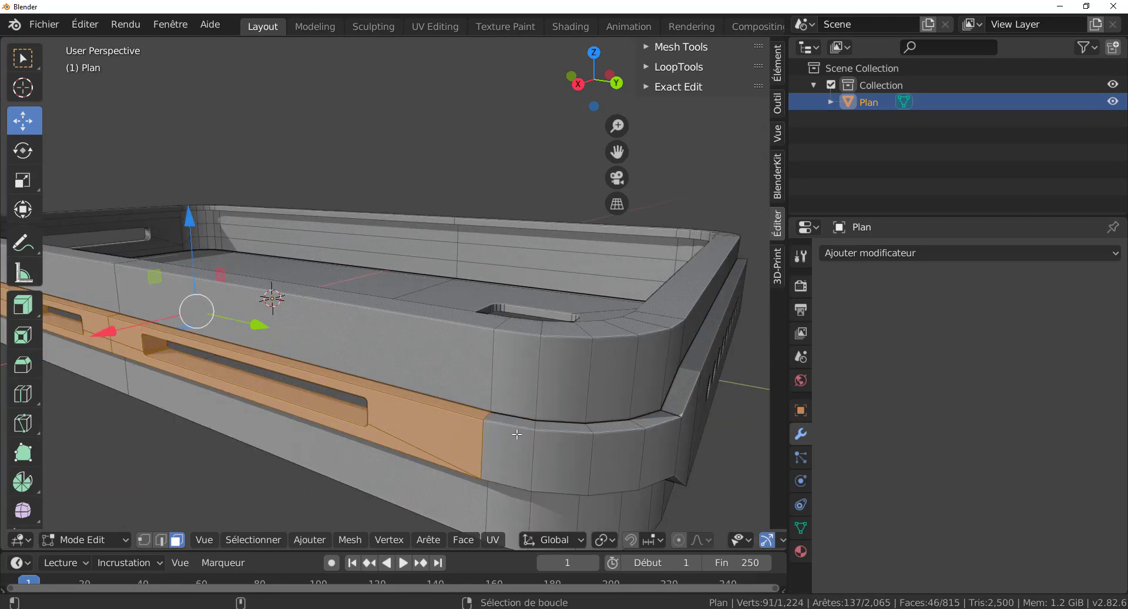
Try scaling the selected side band faces by 1.103 along the X axis
{"action": "scroll", "coordinate": [511, 432], "scroll_direction": "down", "scroll_amount": 4}
{"action": "middle_click_drag", "start_coordinate": [307, 421], "coordinate": [521, 445]}
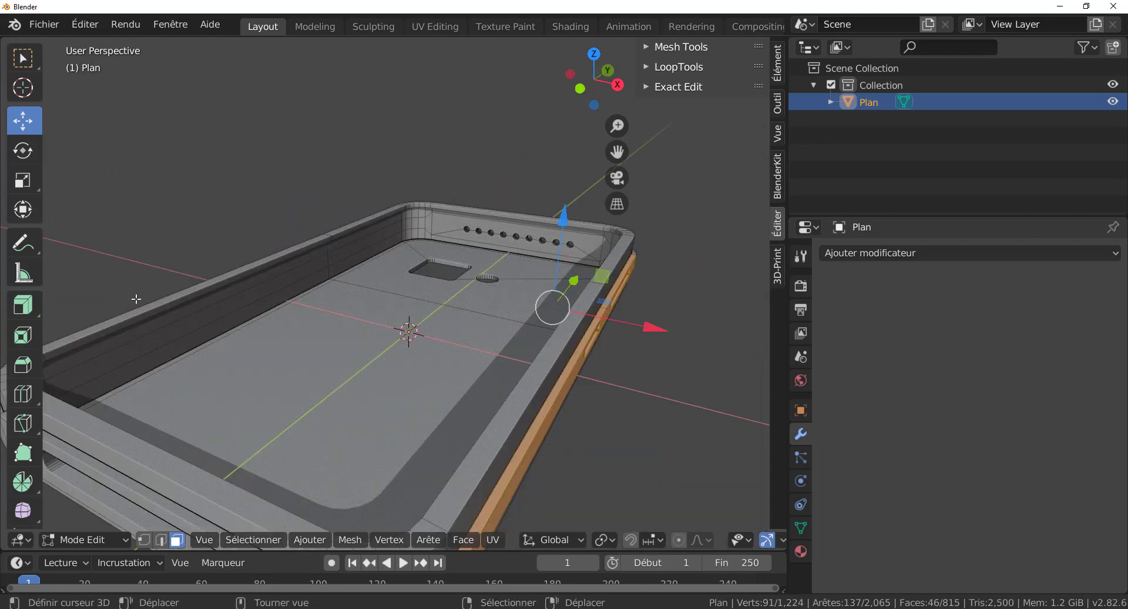
{"action": "left_click", "coordinate": [23, 179]}
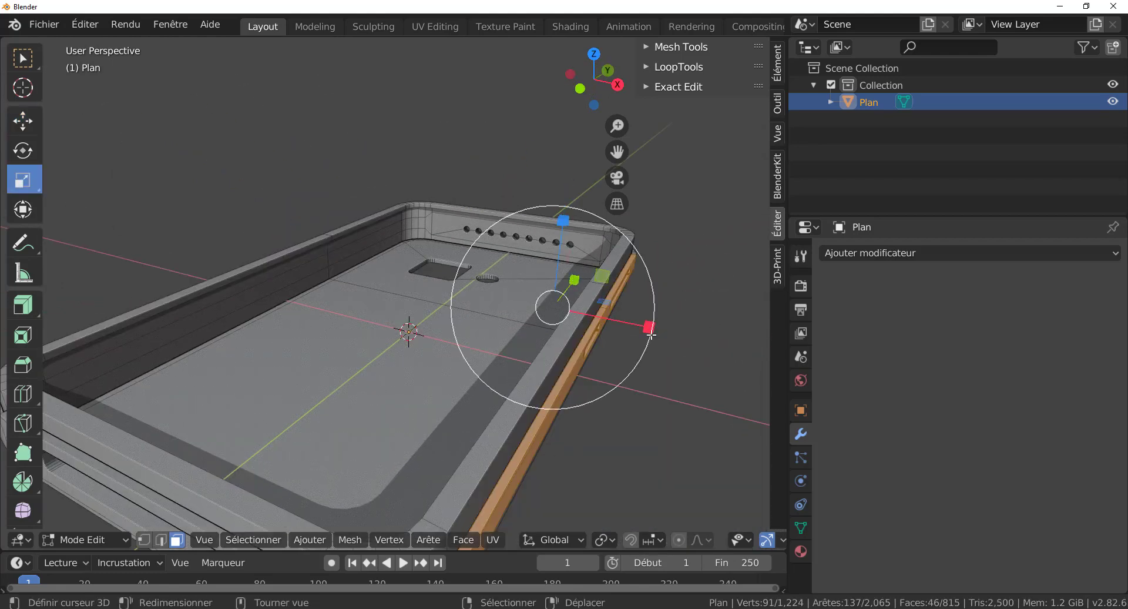
{"action": "left_click_drag", "start_coordinate": [650, 328], "coordinate": [670, 327]}
{"action": "middle_click_drag", "start_coordinate": [670, 326], "coordinate": [685, 305]}
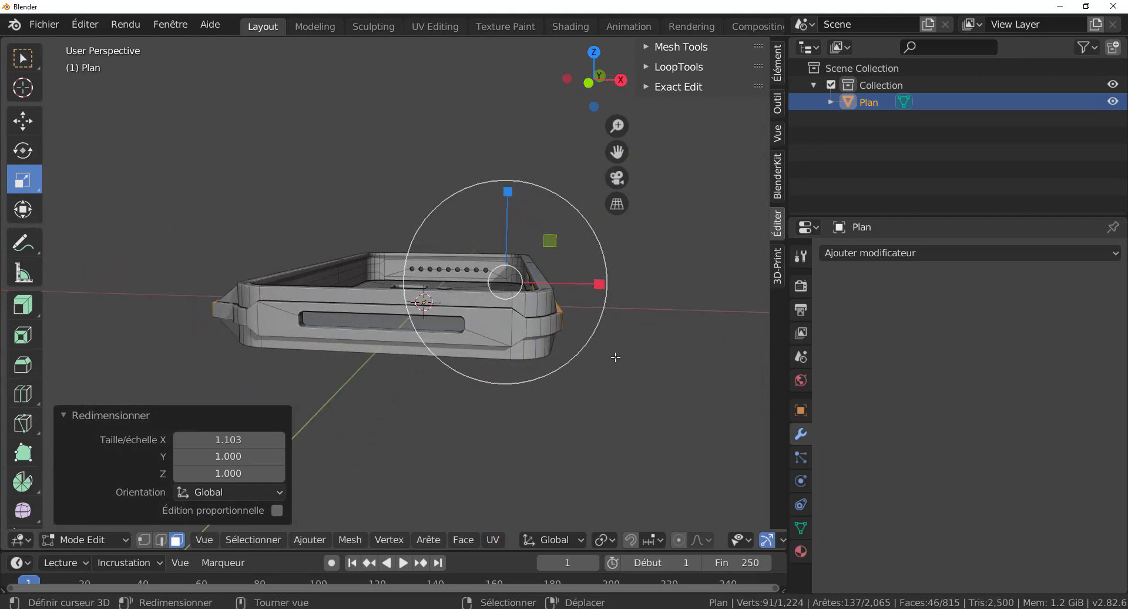
{"action": "middle_click_drag", "start_coordinate": [617, 355], "coordinate": [552, 412]}
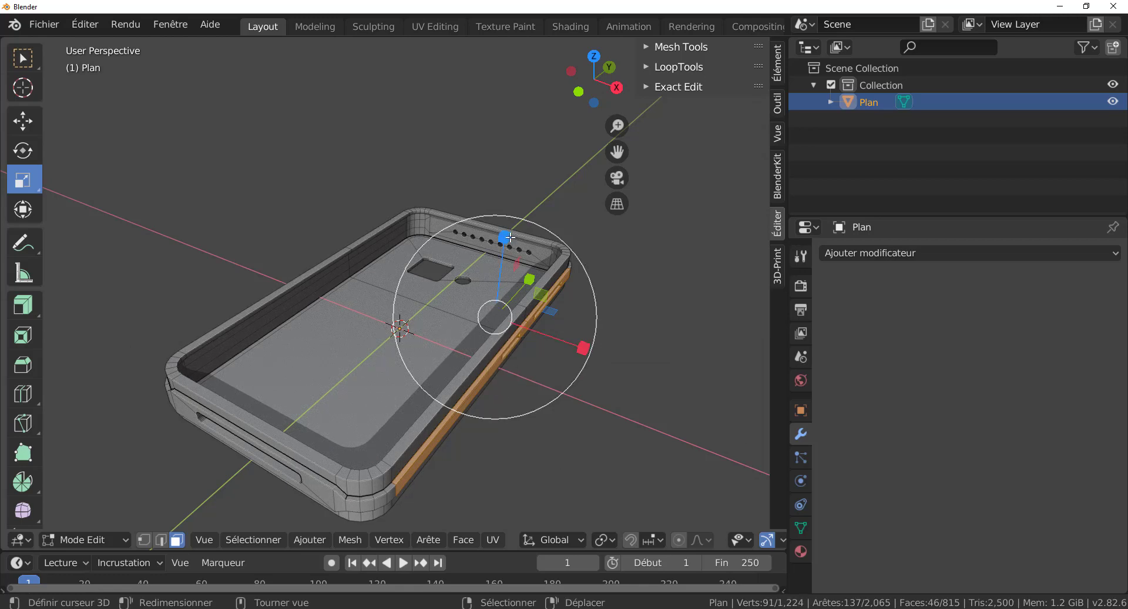
{"action": "middle_click_drag", "start_coordinate": [453, 455], "coordinate": [471, 440]}
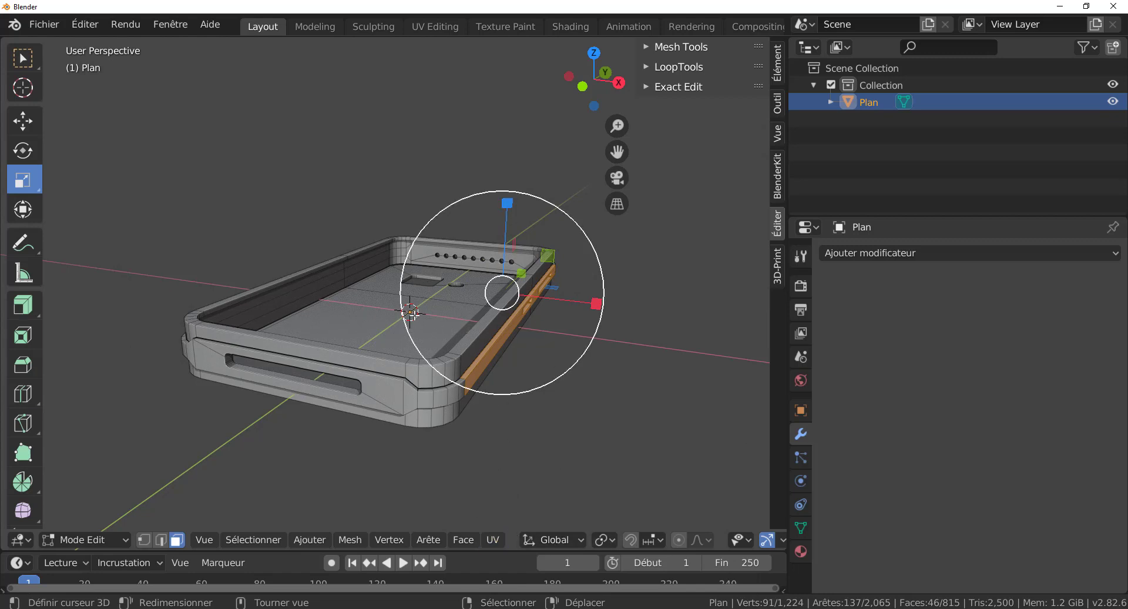
Set the transform pivot point to the 3D cursor and scale the side band faces by 1.042 along X
{"action": "left_click", "coordinate": [437, 542]}
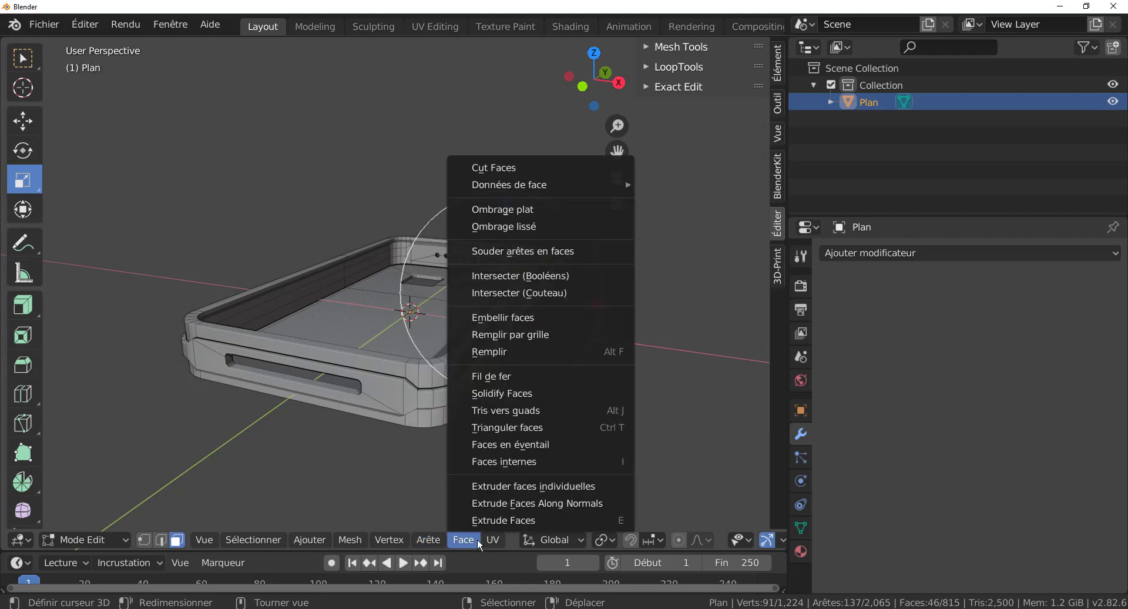
{"action": "left_click", "coordinate": [606, 540]}
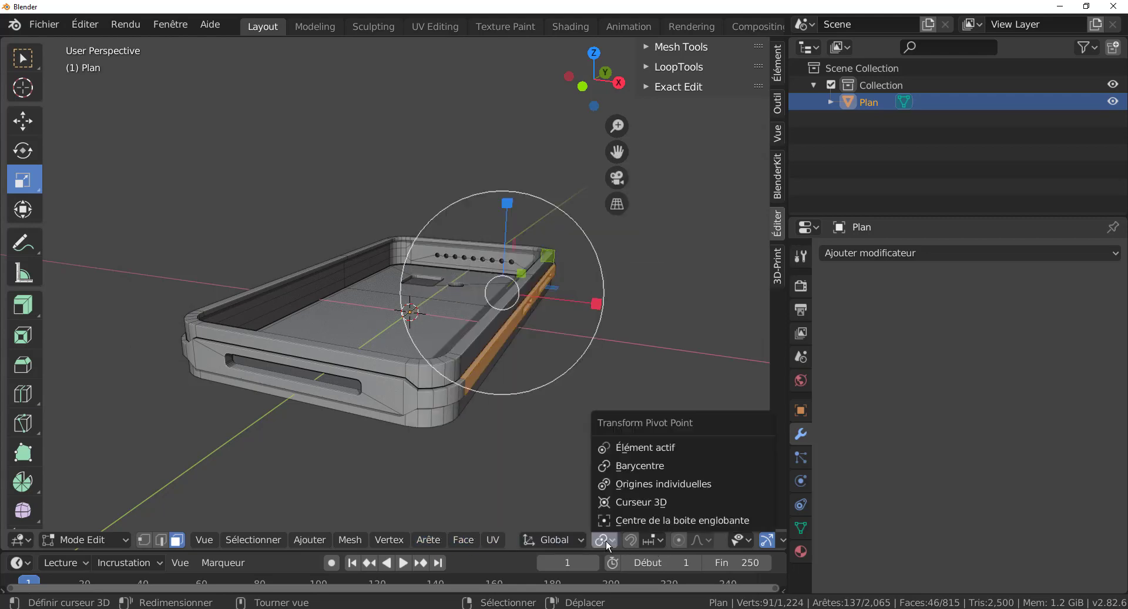
{"action": "left_click", "coordinate": [624, 504]}
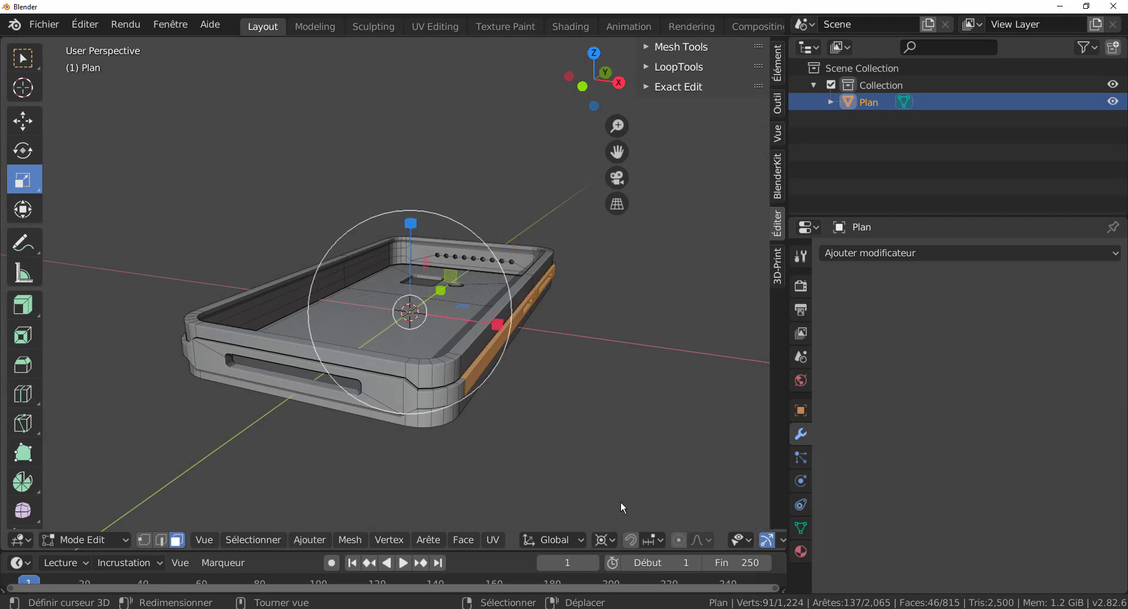
{"action": "scroll", "coordinate": [428, 290], "scroll_direction": "up", "scroll_amount": 3}
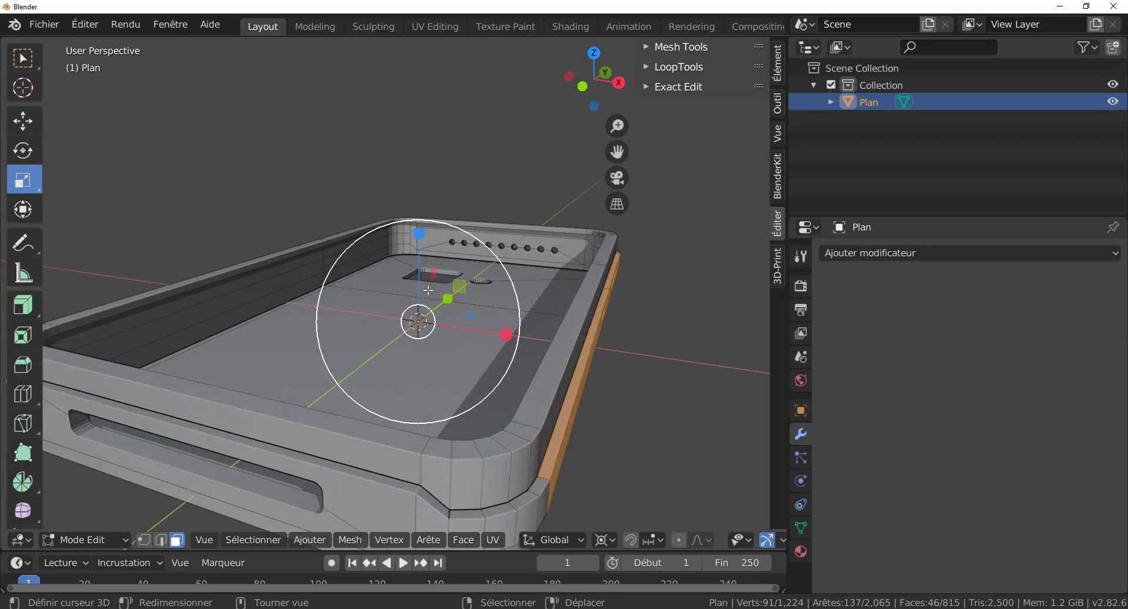
{"action": "left_click_drag", "start_coordinate": [507, 335], "coordinate": [547, 334]}
{"action": "middle_click_drag", "start_coordinate": [548, 334], "coordinate": [577, 352]}
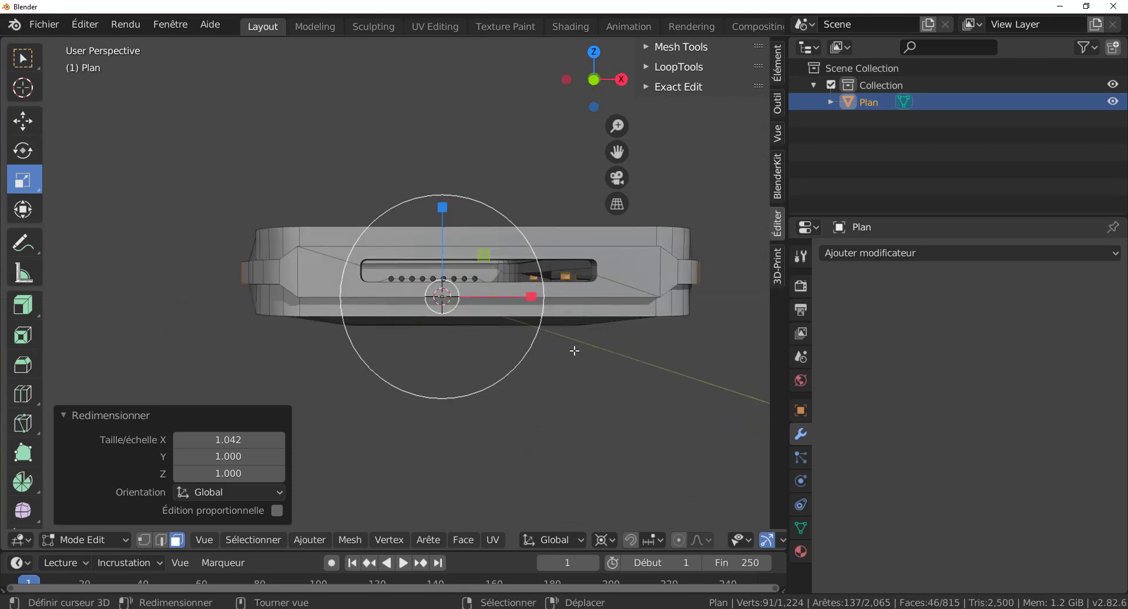
In the front view, scale the side band faces outward again by 1.015 along X
{"action": "key", "text": "KP_3"}
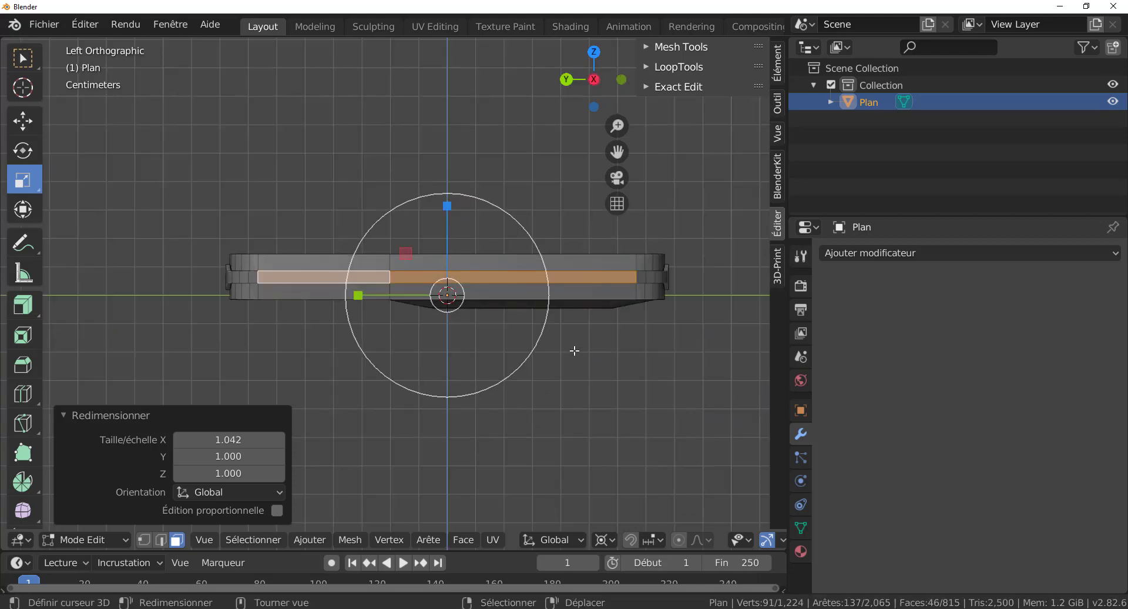
{"action": "key", "text": "KP_1"}
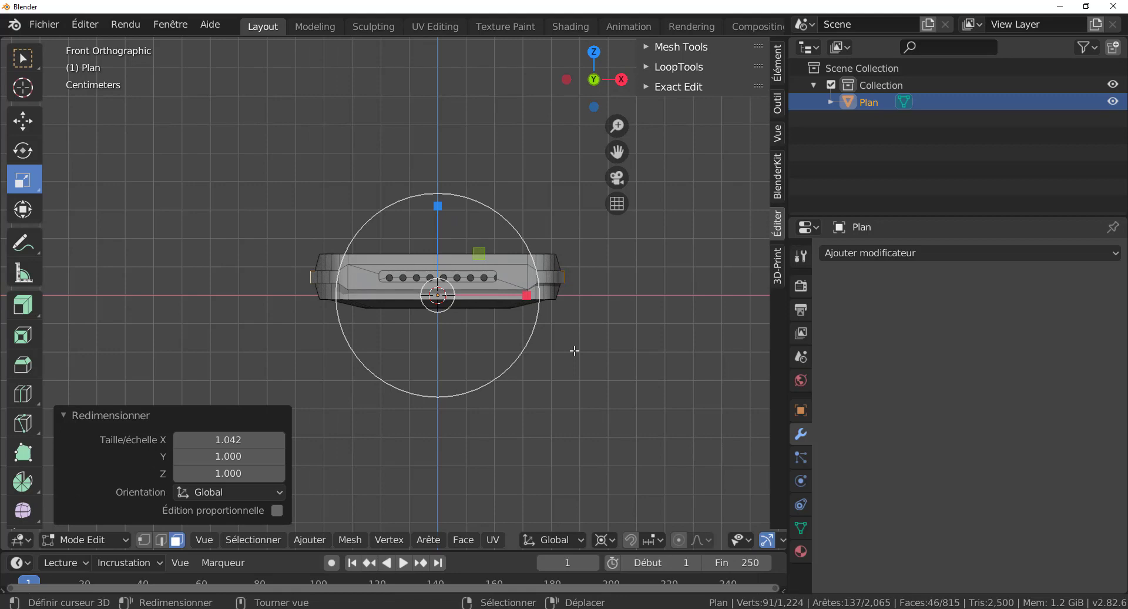
{"action": "scroll", "coordinate": [575, 351], "scroll_direction": "up", "scroll_amount": 2}
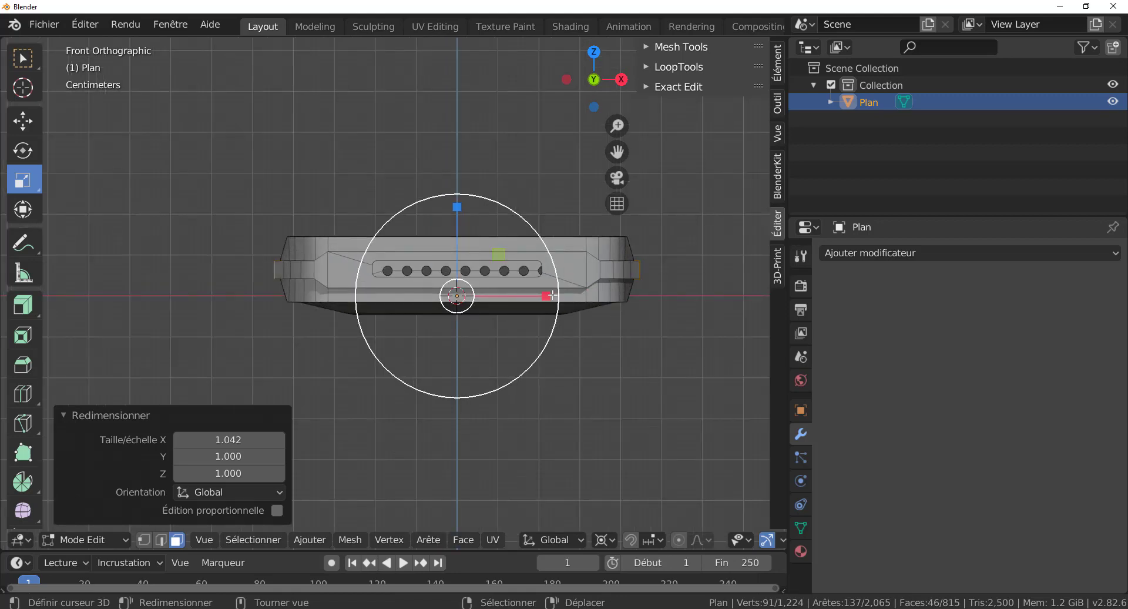
{"action": "mouse_move", "coordinate": [547, 296]}
{"action": "left_mouse_down"}
{"action": "mouse_move", "coordinate": [563, 299]}
{"action": "mouse_move", "coordinate": [549, 302]}
{"action": "left_mouse_up"}
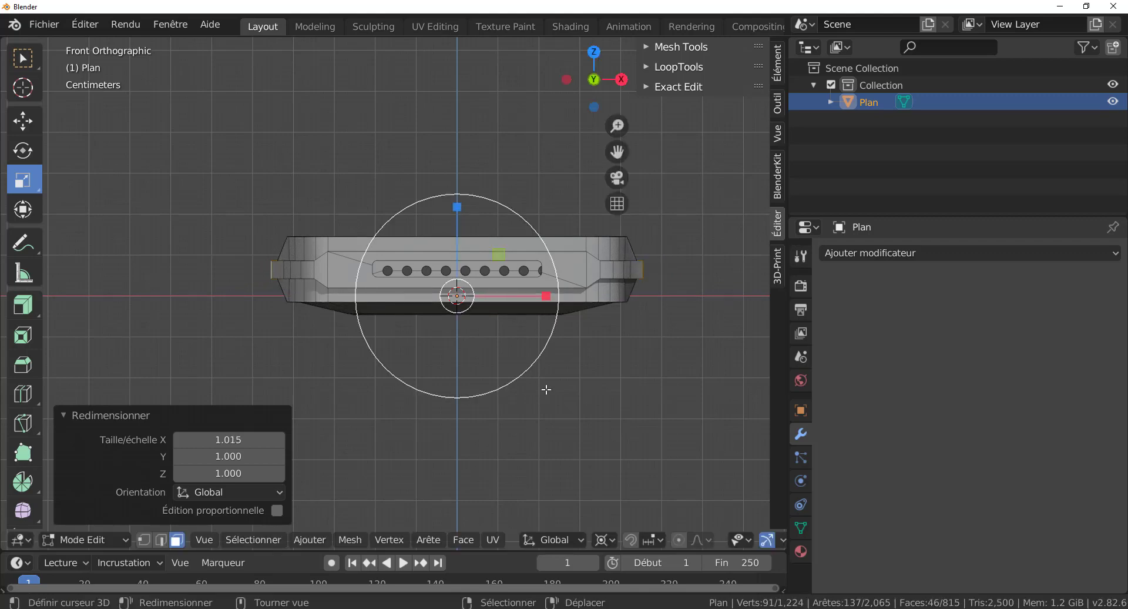
Examine the case's interior along the slotted long side in Object Mode and Edit Mode
{"action": "middle_click_drag", "start_coordinate": [544, 390], "coordinate": [229, 385]}
{"action": "scroll", "coordinate": [546, 403], "scroll_direction": "down", "scroll_amount": 5}
{"action": "key", "text": "Tab"}
{"action": "scroll", "coordinate": [229, 389], "scroll_direction": "up", "scroll_amount": 6}
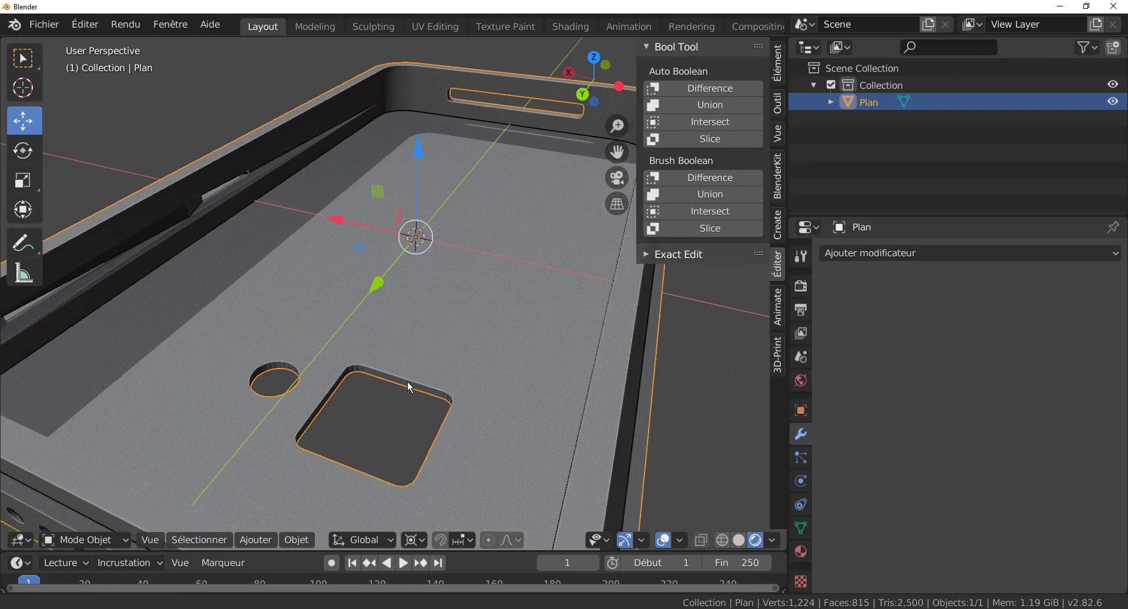
{"action": "key", "text": "Tab"}
{"action": "middle_click_drag", "start_coordinate": [235, 361], "coordinate": [255, 260]}
{"action": "scroll", "coordinate": [256, 303], "scroll_direction": "down", "scroll_amount": 2}
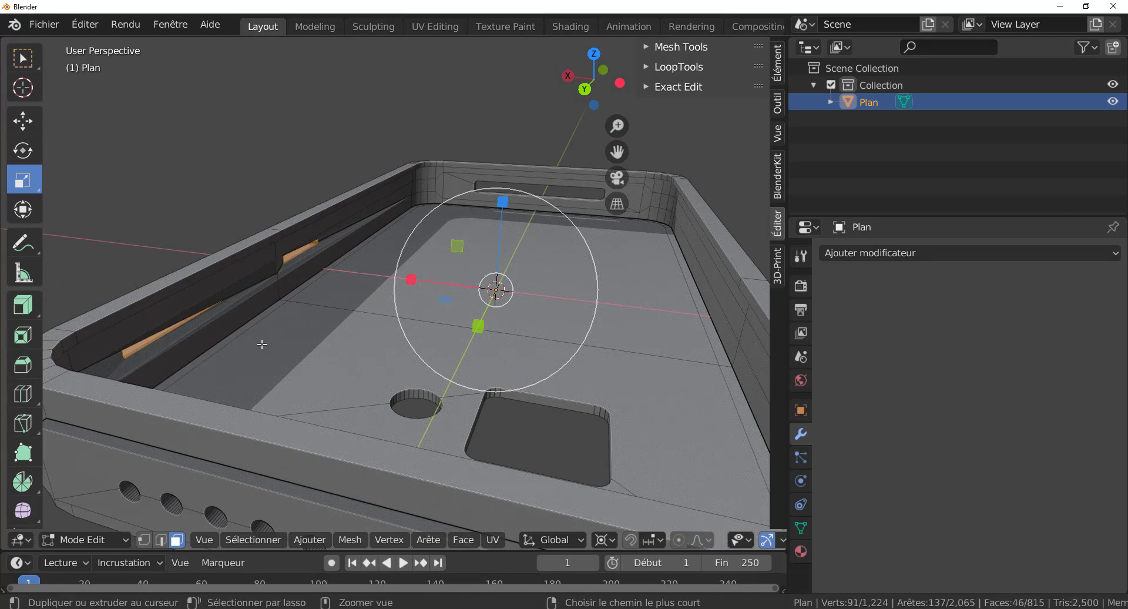
Undo the side band scaling and the pivot point change
{"action": "key", "text": "Tab"}
{"action": "key", "text": "ctrl+z"}
{"action": "key", "text": "ctrl+z"}
{"action": "key", "text": "ctrl+z"}
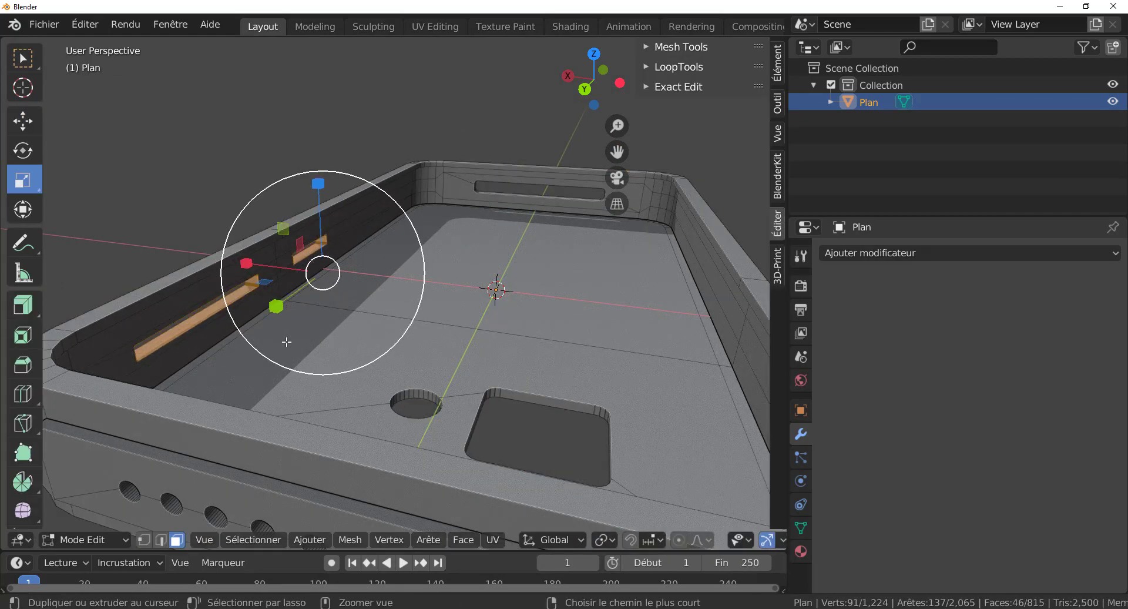
{"action": "key", "text": "ctrl+z"}
Grow the side band selection once toward the rounded corner, then deselect everything
{"action": "middle_click_drag", "start_coordinate": [286, 341], "coordinate": [581, 323]}
{"action": "scroll", "coordinate": [546, 406], "scroll_direction": "up", "scroll_amount": 2}
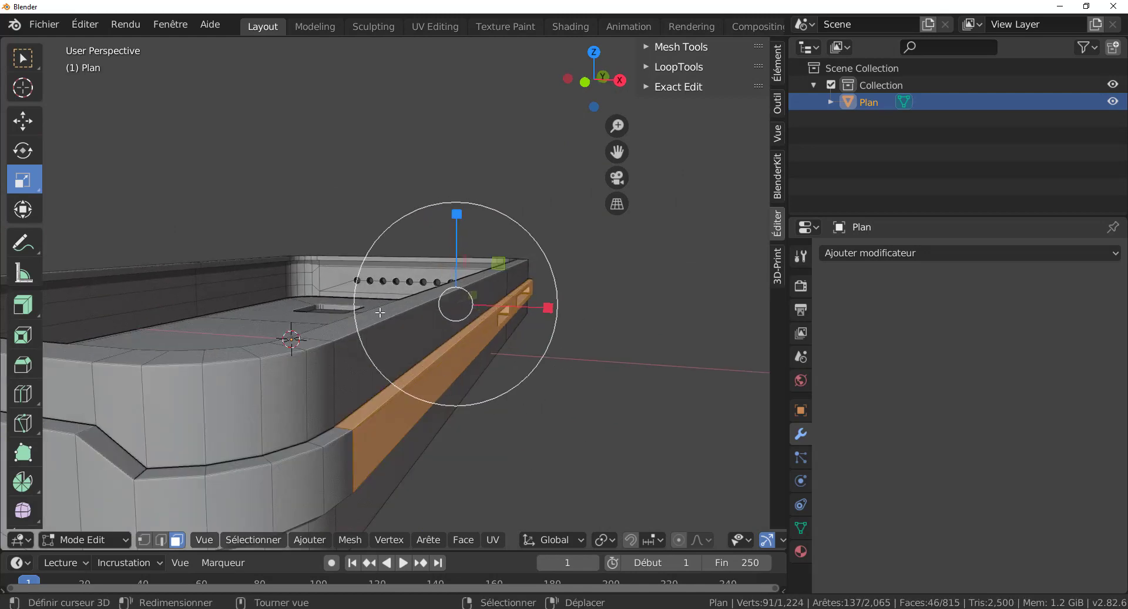
{"action": "mouse_move", "coordinate": [456, 433]}
{"action": "middle_mouse_down"}
{"action": "mouse_move", "coordinate": [517, 406]}
{"action": "mouse_move", "coordinate": [473, 423]}
{"action": "middle_mouse_up"}
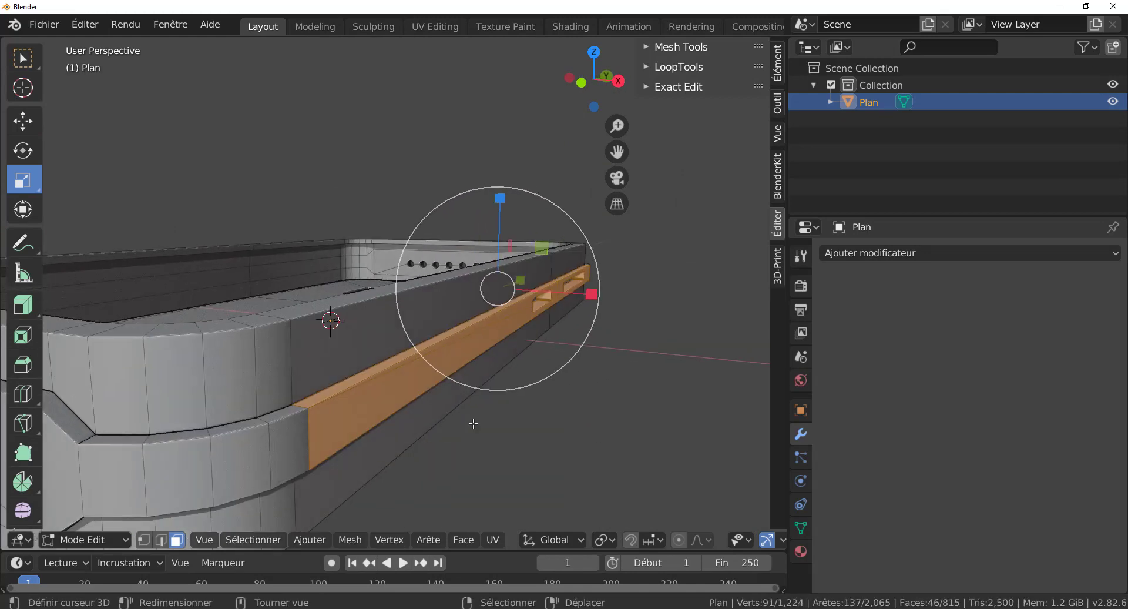
{"action": "key", "text": "ctrl+KP_Add"}
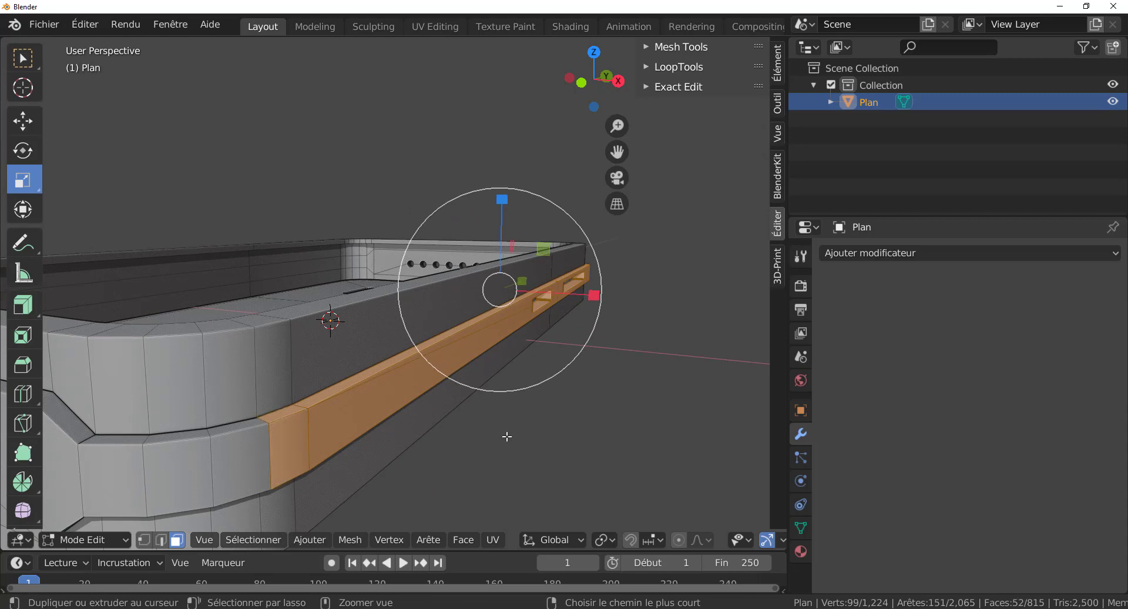
{"action": "scroll", "coordinate": [506, 436], "scroll_direction": "down", "scroll_amount": 5}
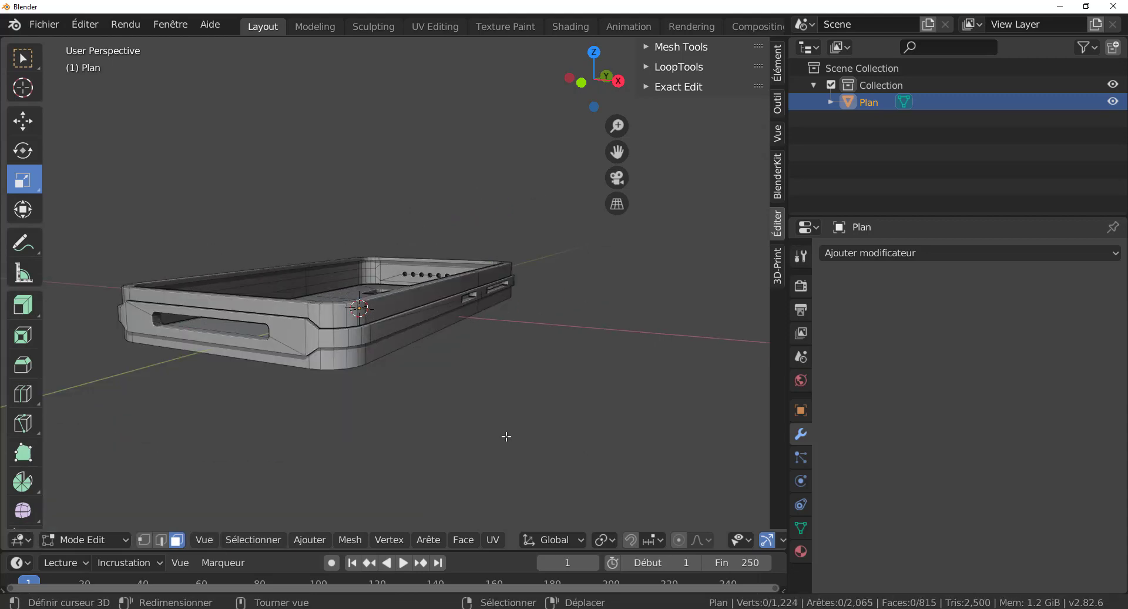
Return to Object Mode, hide the sidebar, widen the 3D viewport and examine the case's outside
{"action": "key", "text": "Tab"}
{"action": "middle_click_drag", "start_coordinate": [506, 436], "coordinate": [569, 410]}
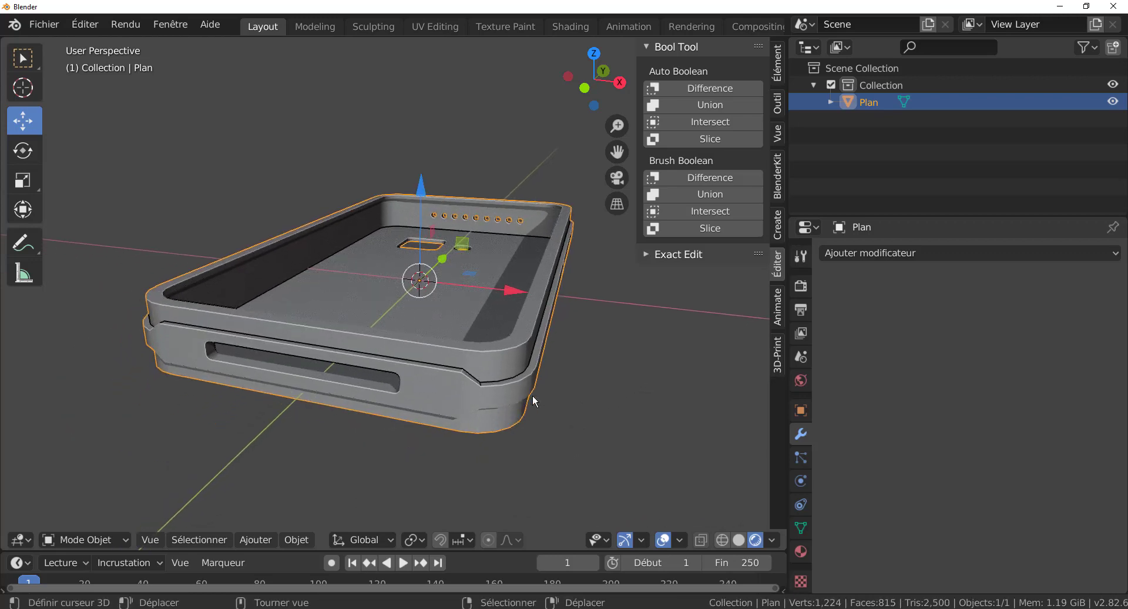
{"action": "left_click_drag", "start_coordinate": [636, 137], "coordinate": [950, 157]}
{"action": "middle_click_drag", "start_coordinate": [823, 282], "coordinate": [784, 321]}
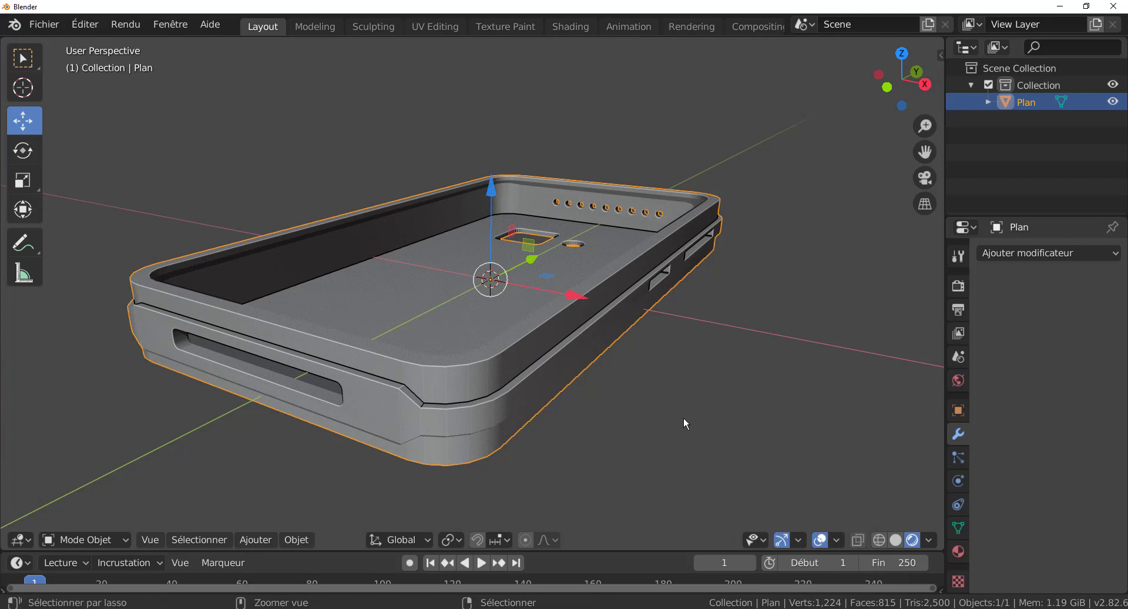
{"action": "middle_click_drag", "start_coordinate": [683, 418], "coordinate": [710, 361], "text": "ctrl"}
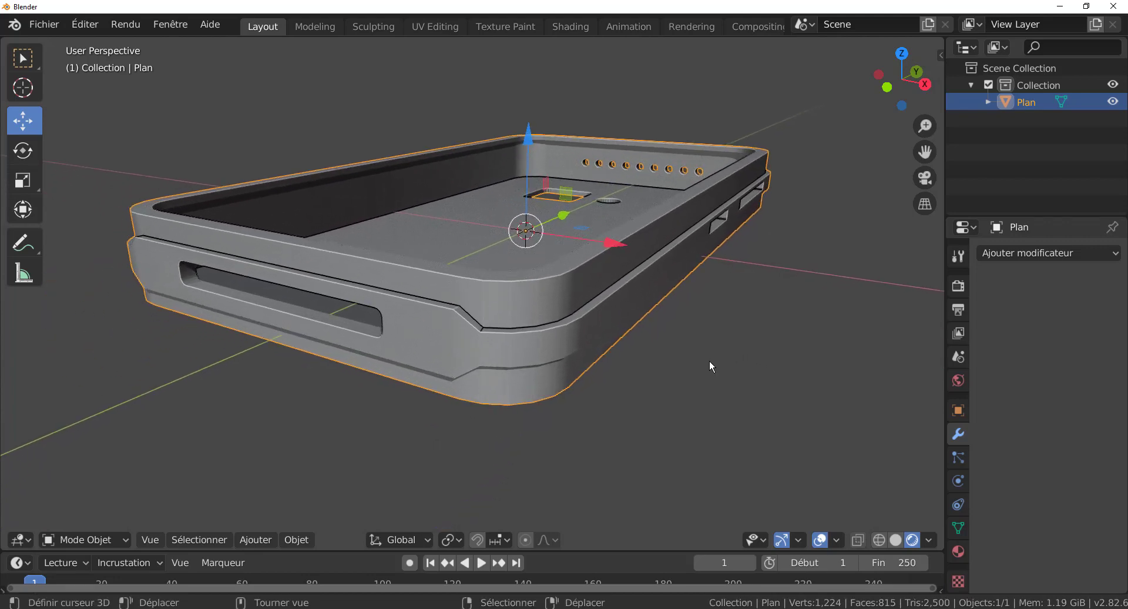